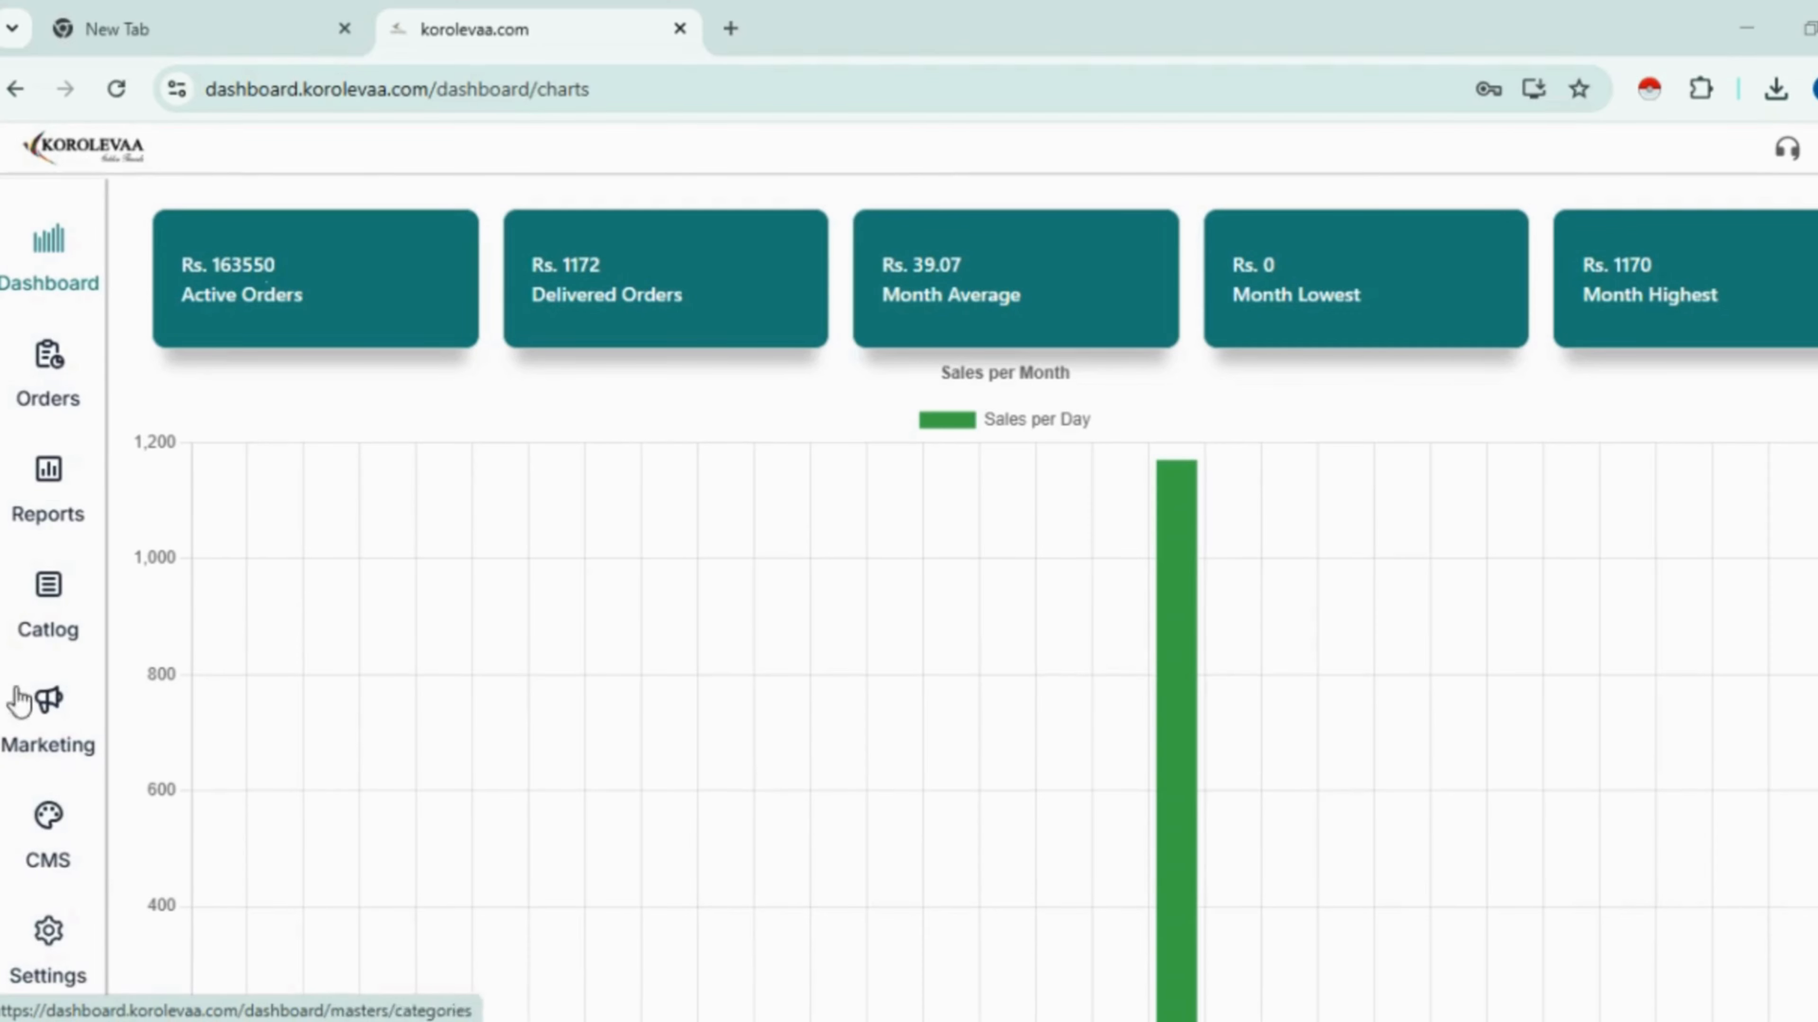
- Stay signed in, review the dashboard sales chart, then open Manage Orders to search by order id
left_click(1798, 148)
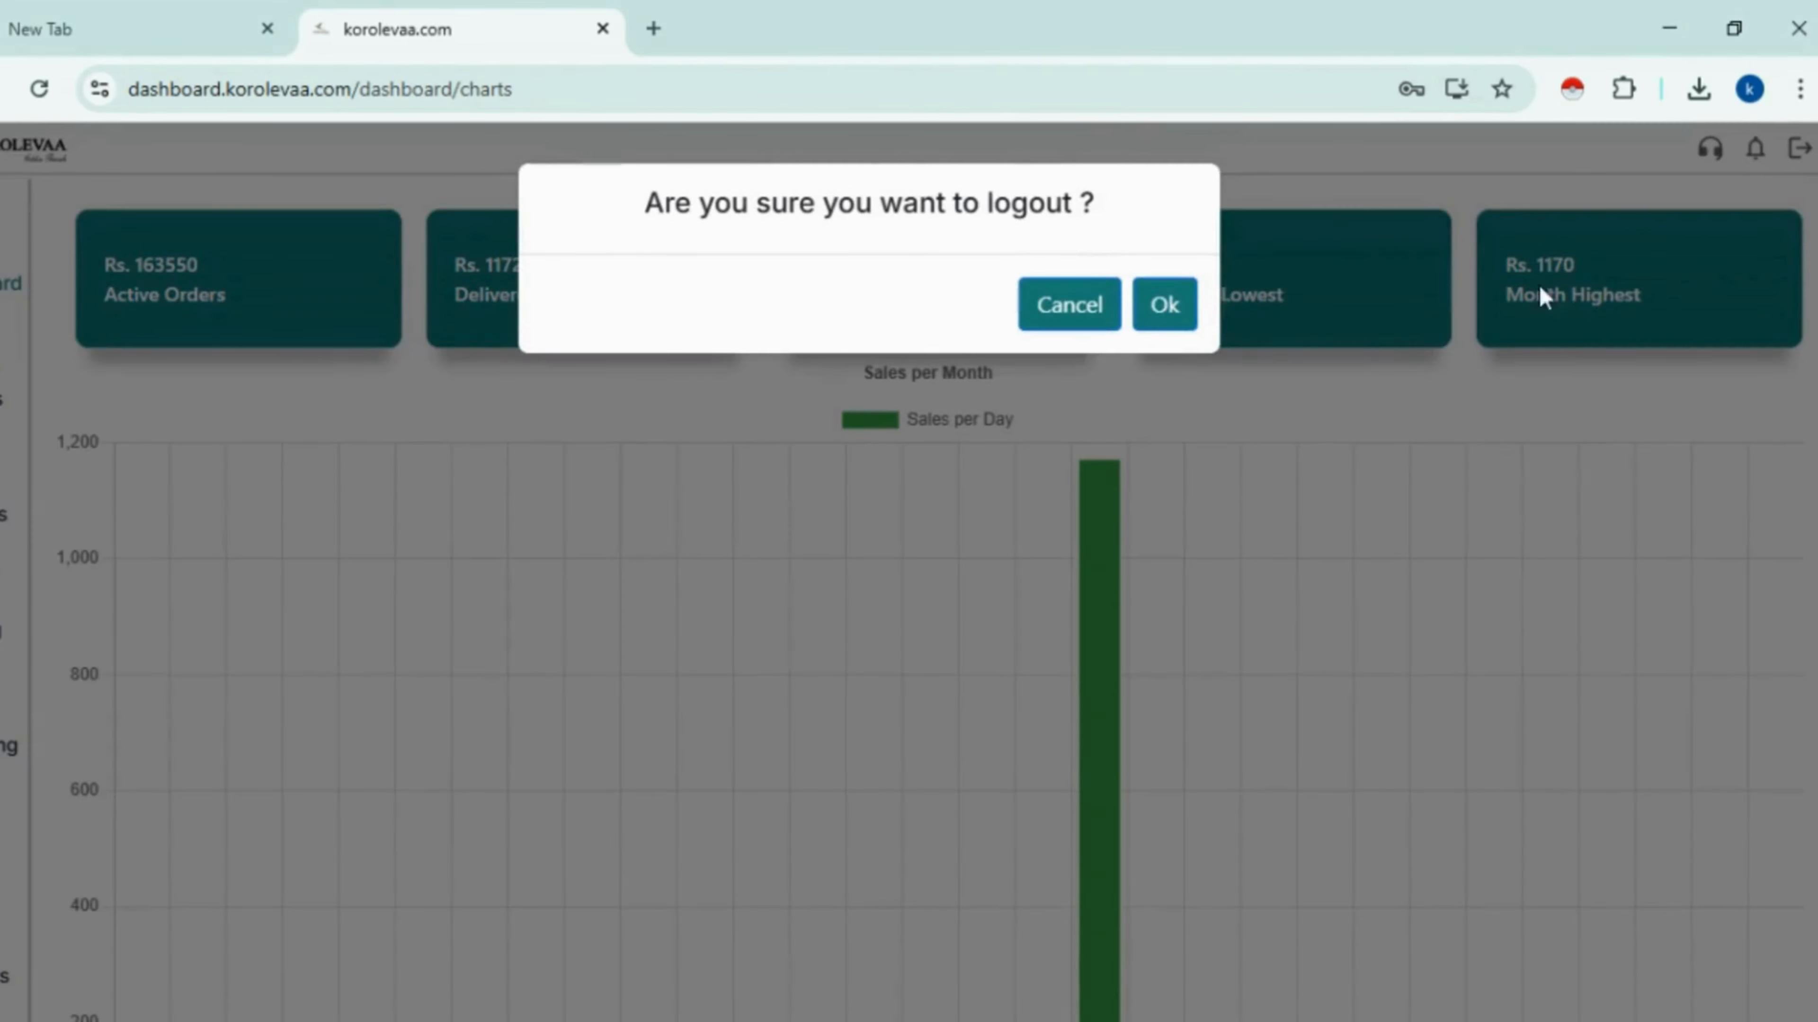
left_click(1400, 436)
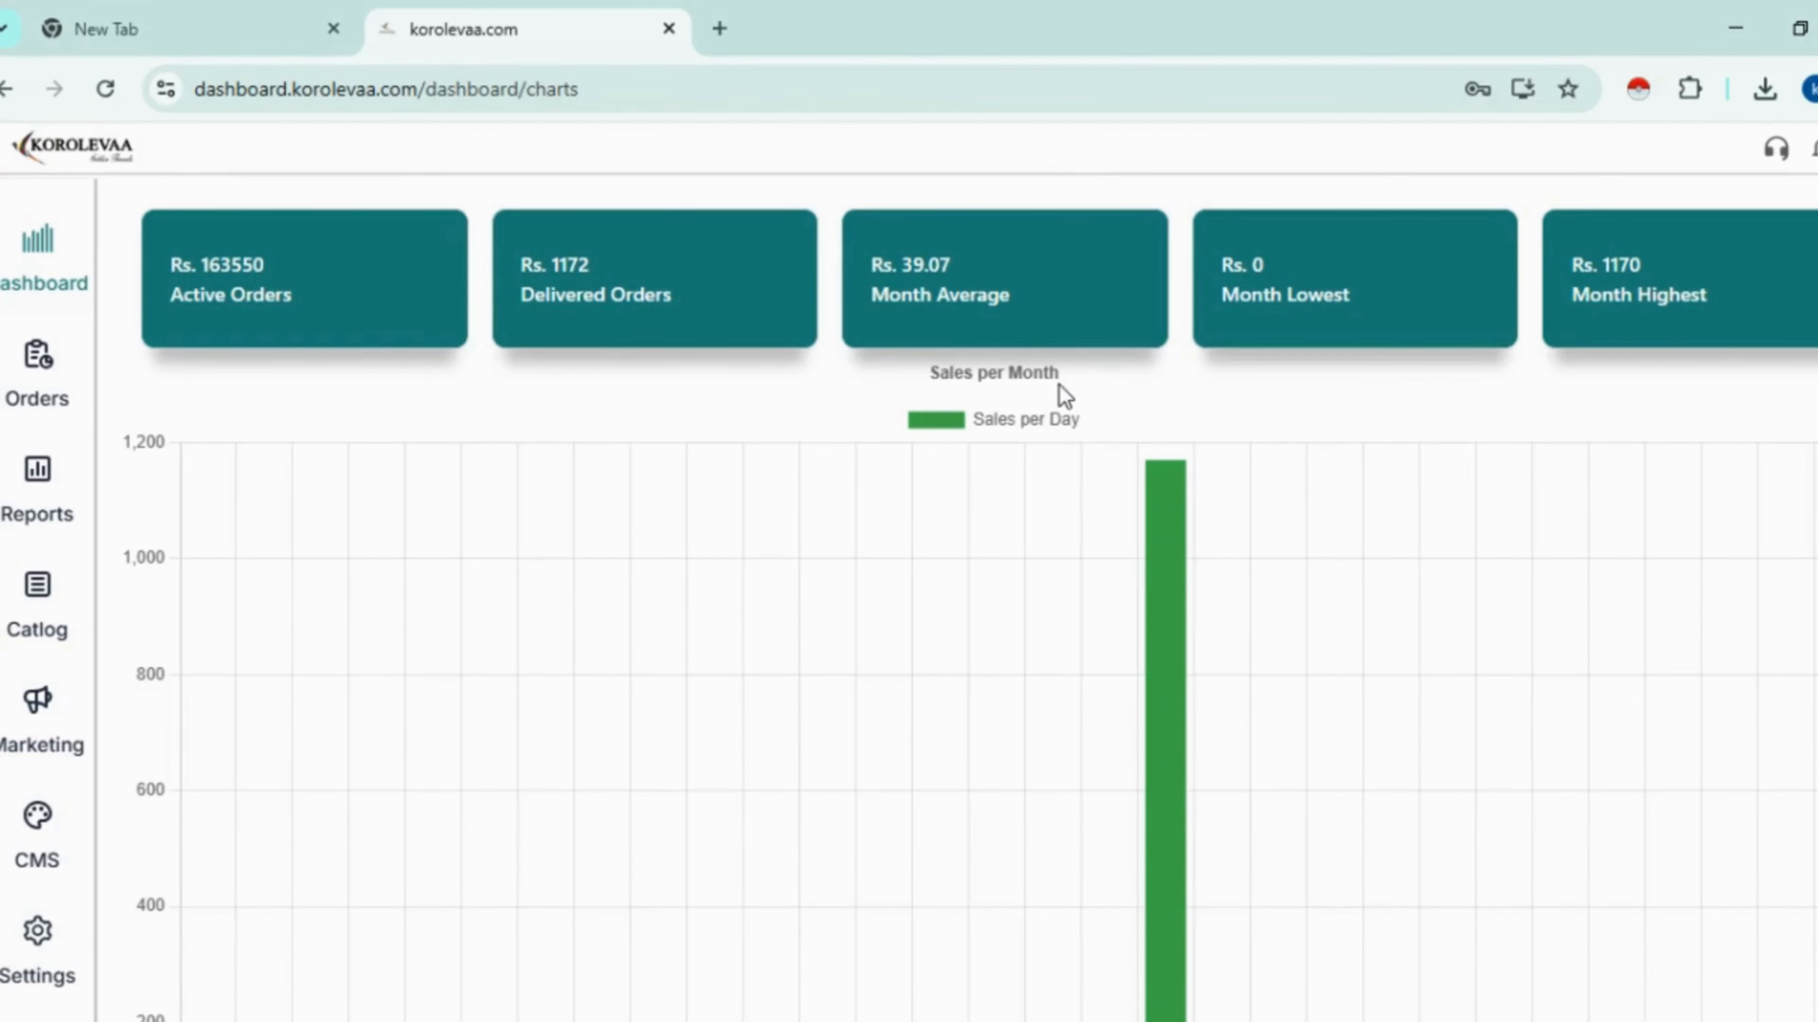
scroll(1048, 392, "down", 2)
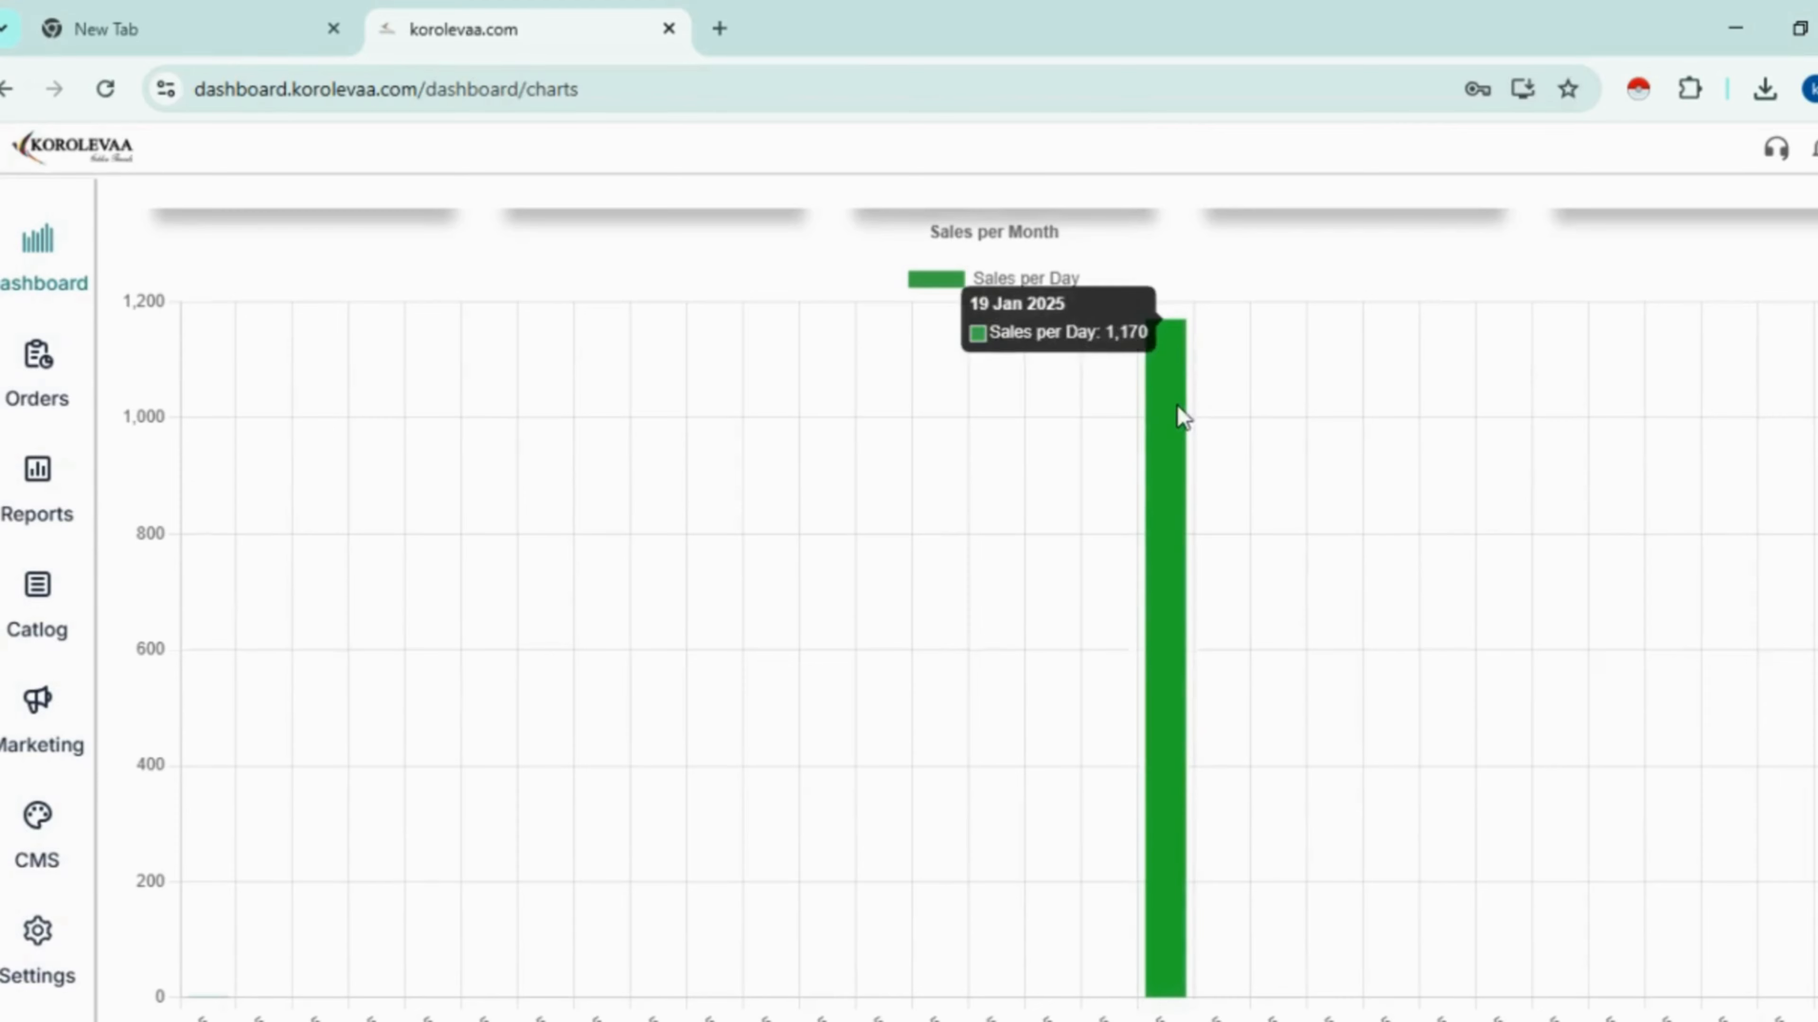
scroll(1177, 405, "down", 5)
scroll(1175, 438, "up", 7)
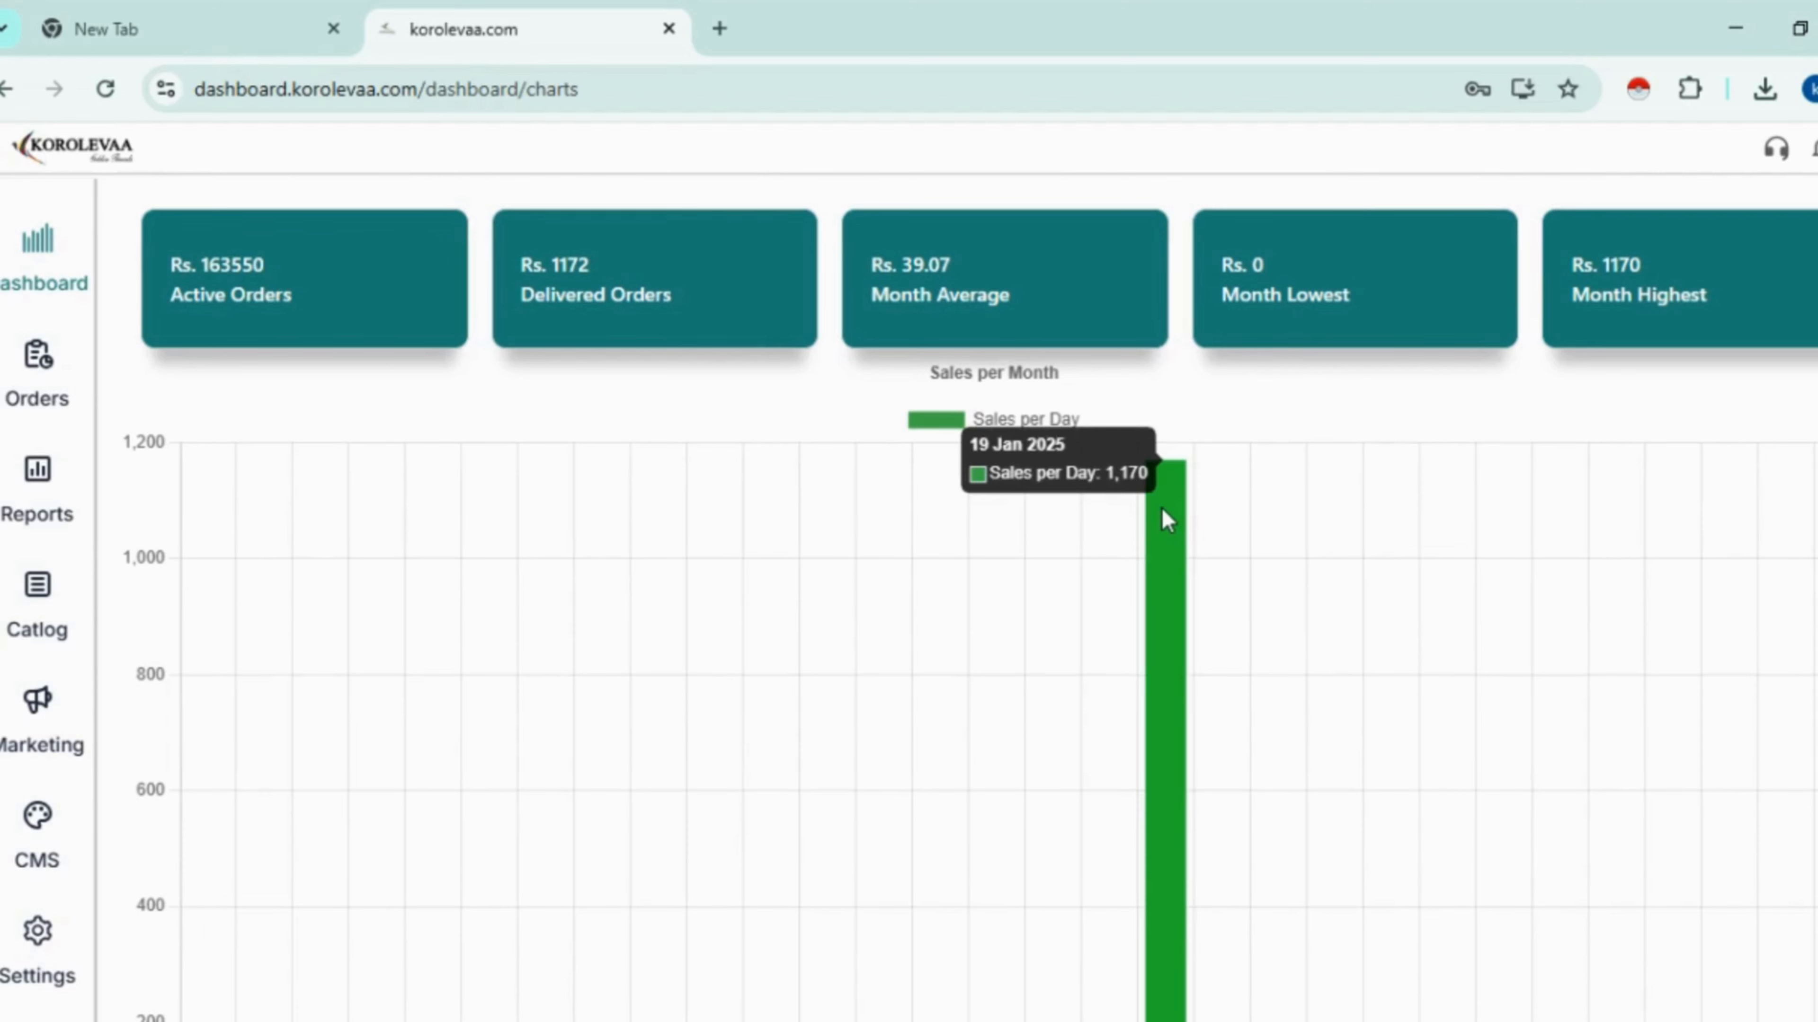
scroll(1160, 512, "down", 7)
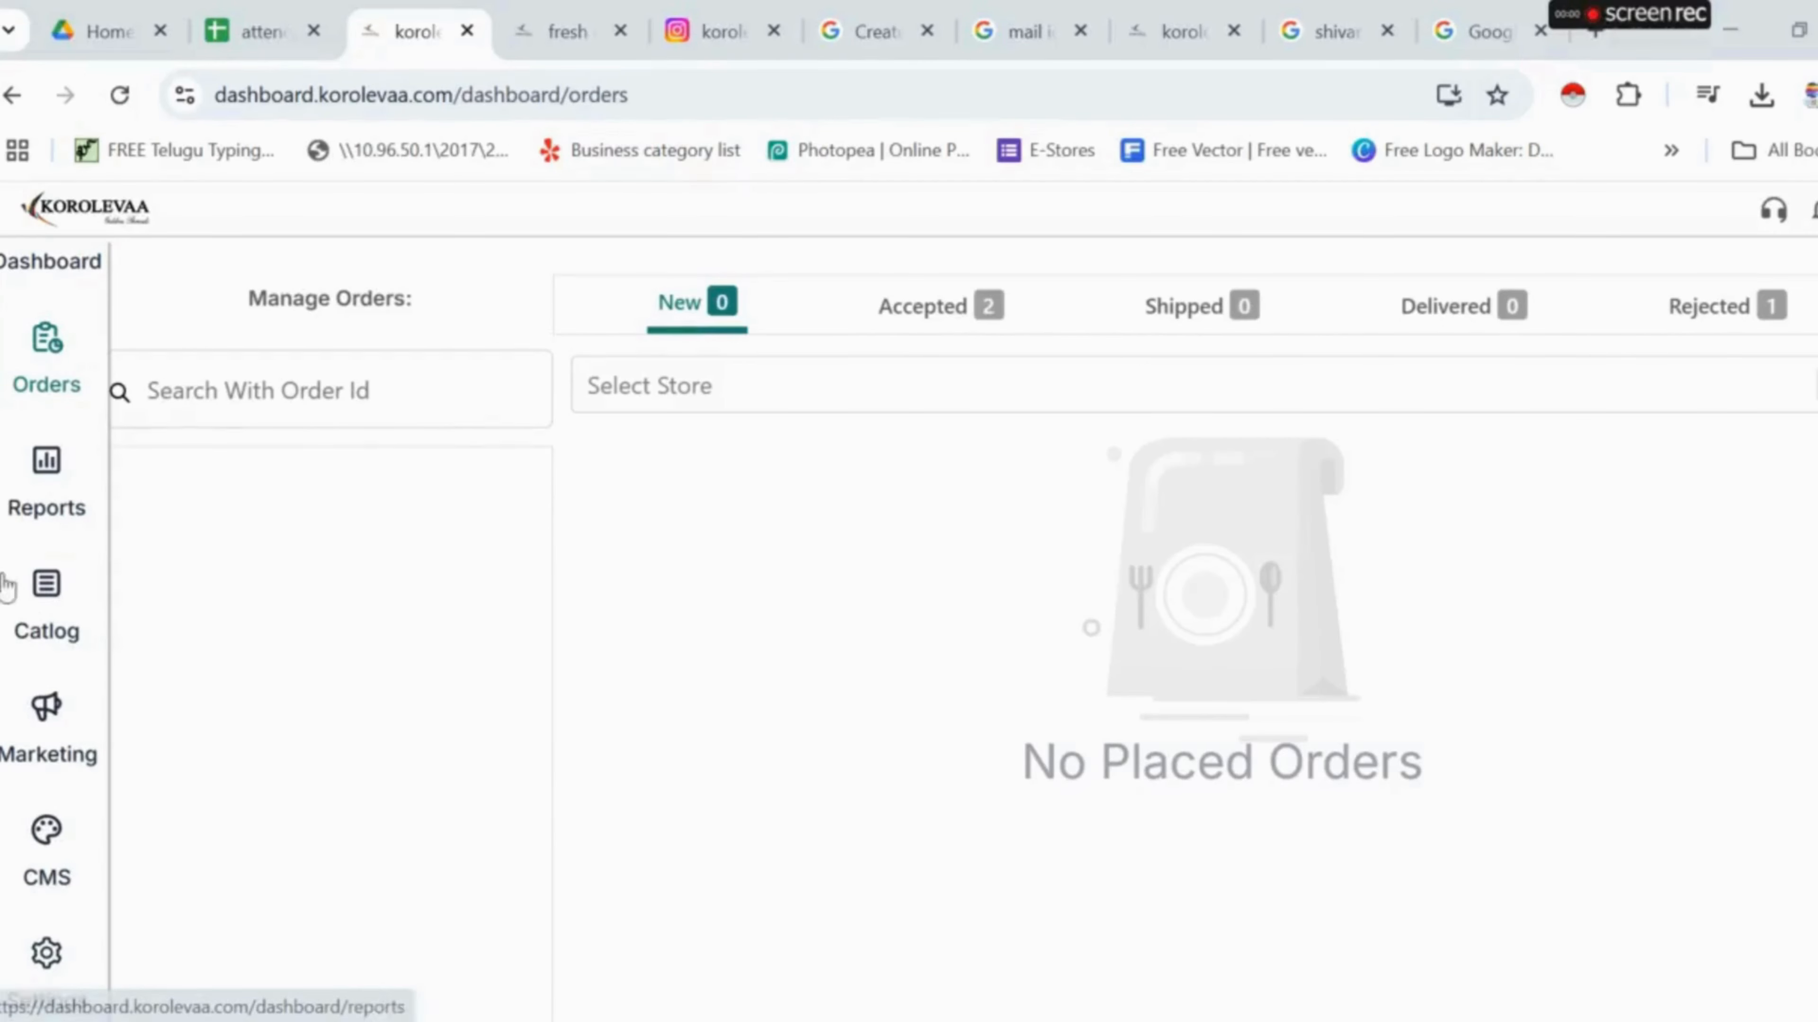
left_click(51, 370)
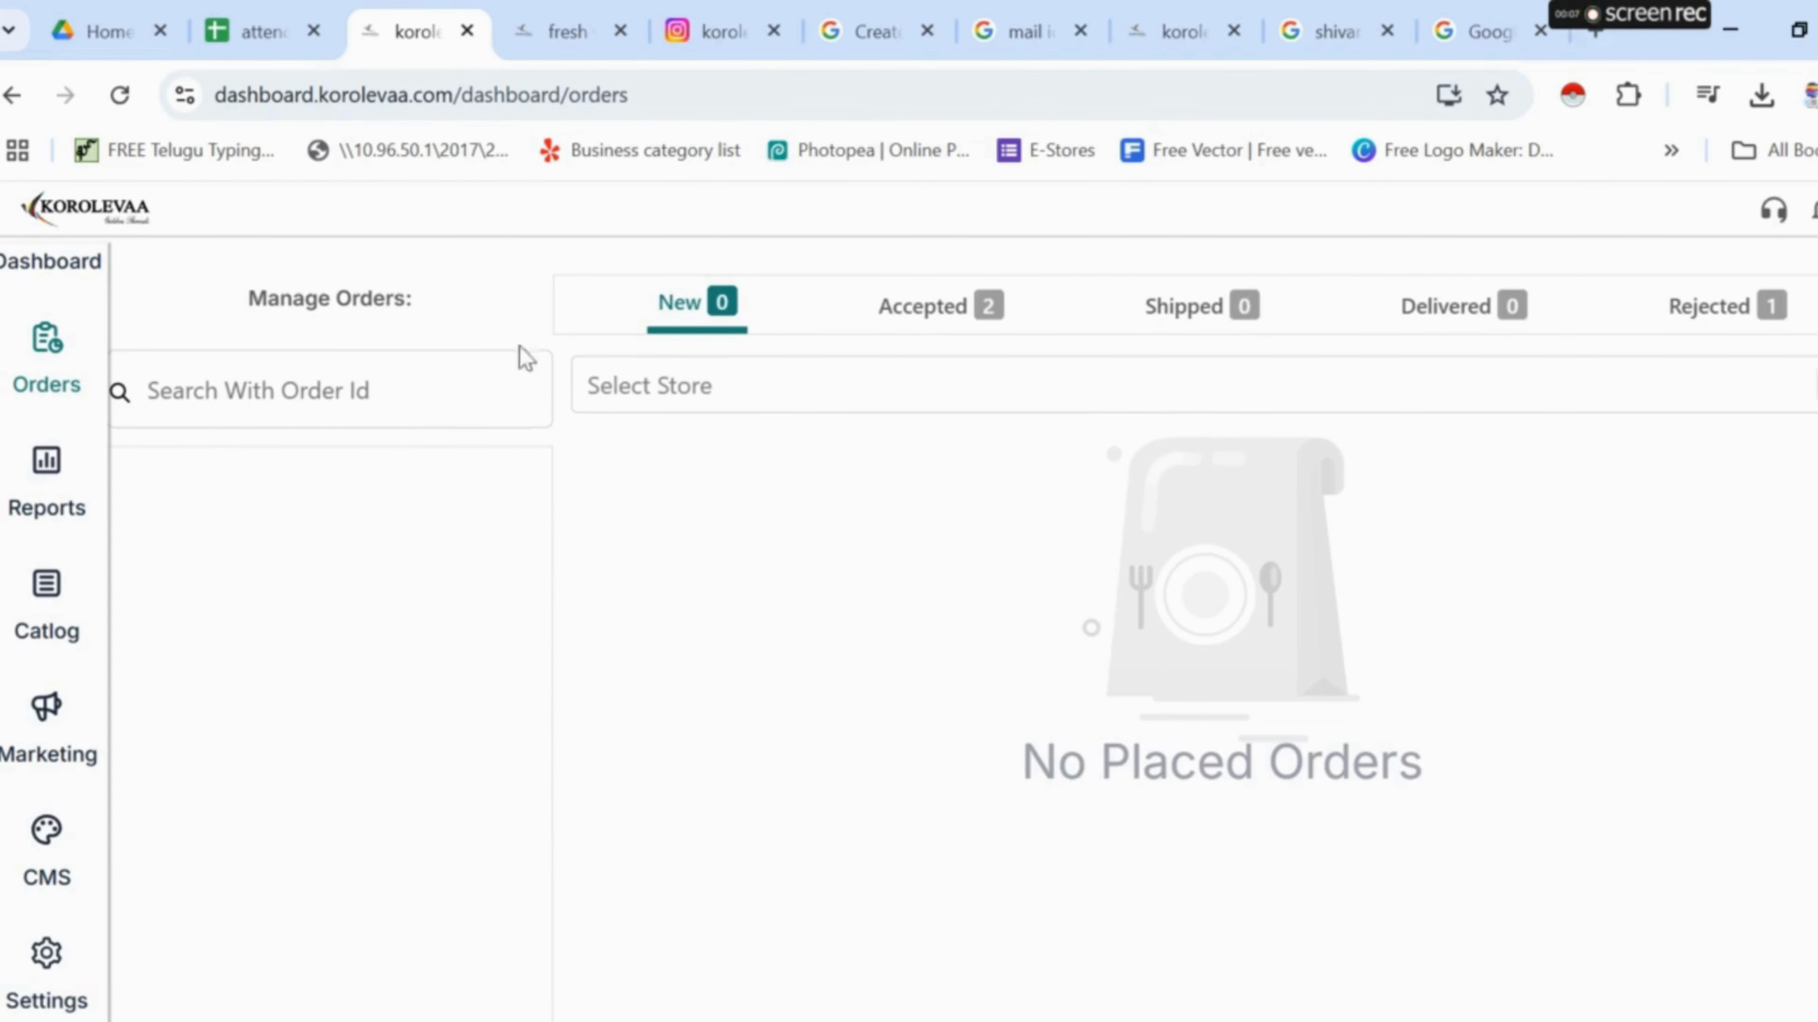
left_click(415, 375)
- Navigate the storefront back to the SAMPLE 5 product page
left_click(558, 28)
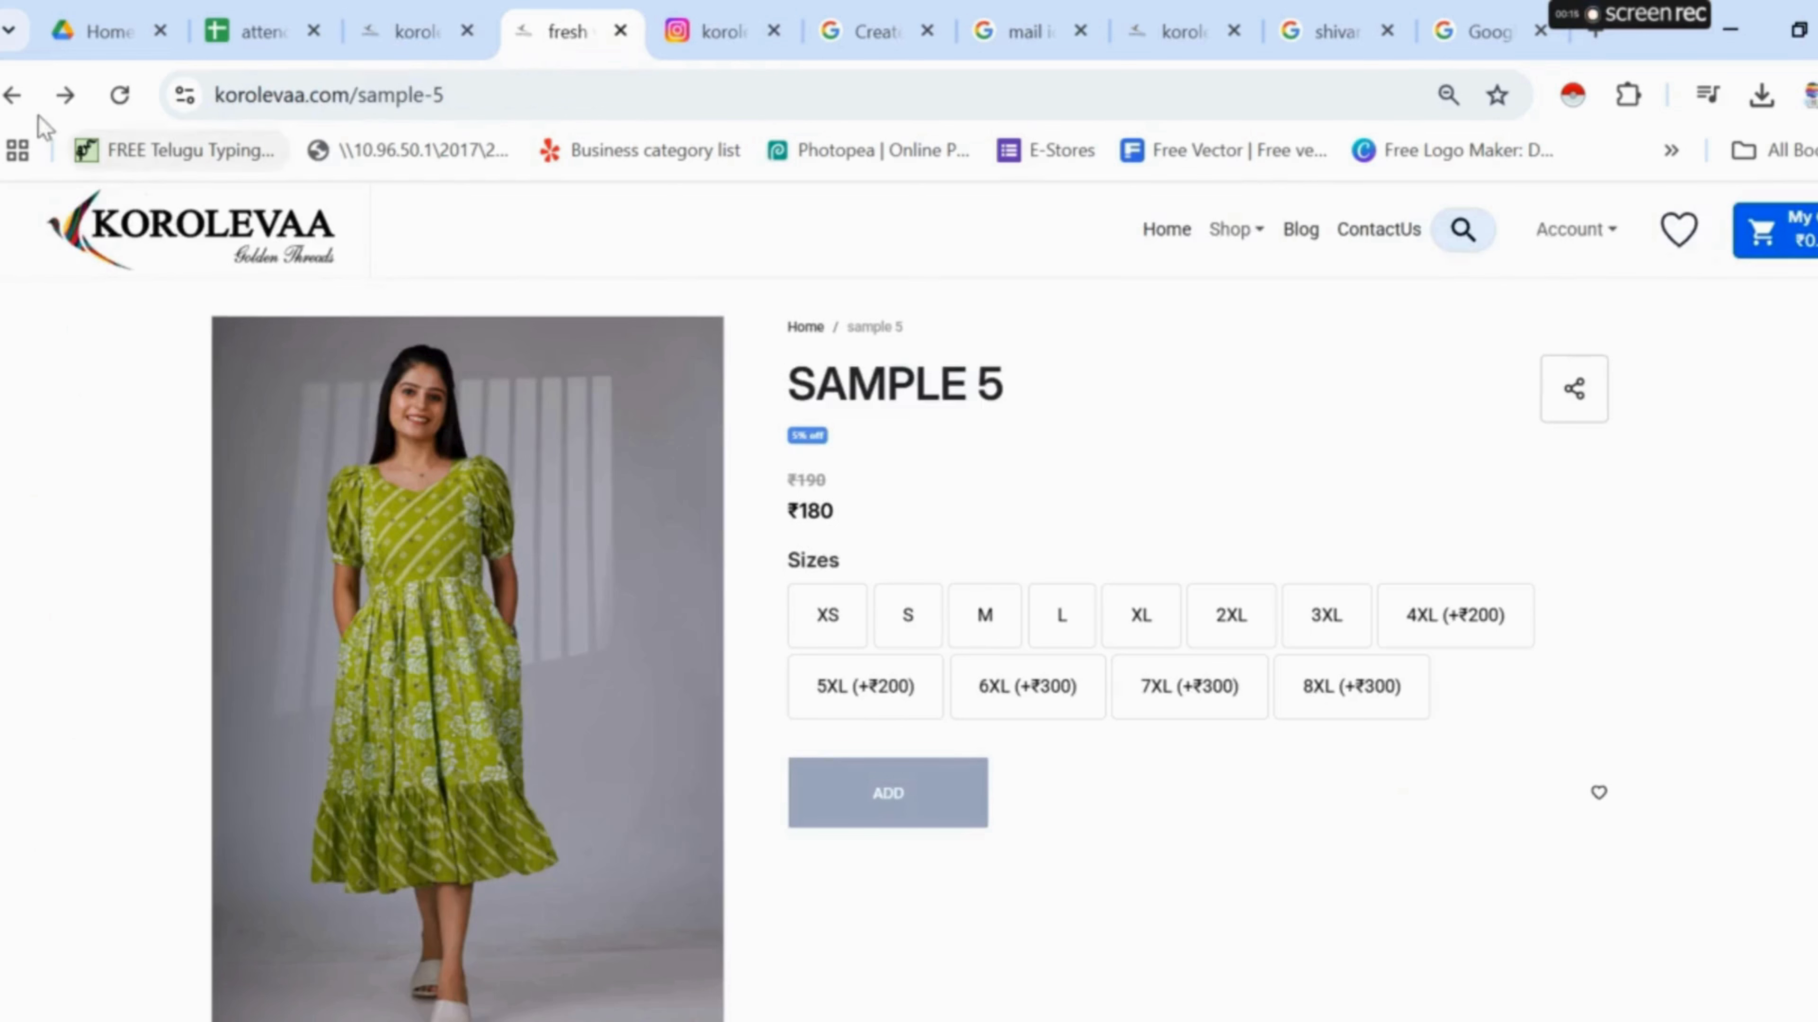
left_click(11, 95)
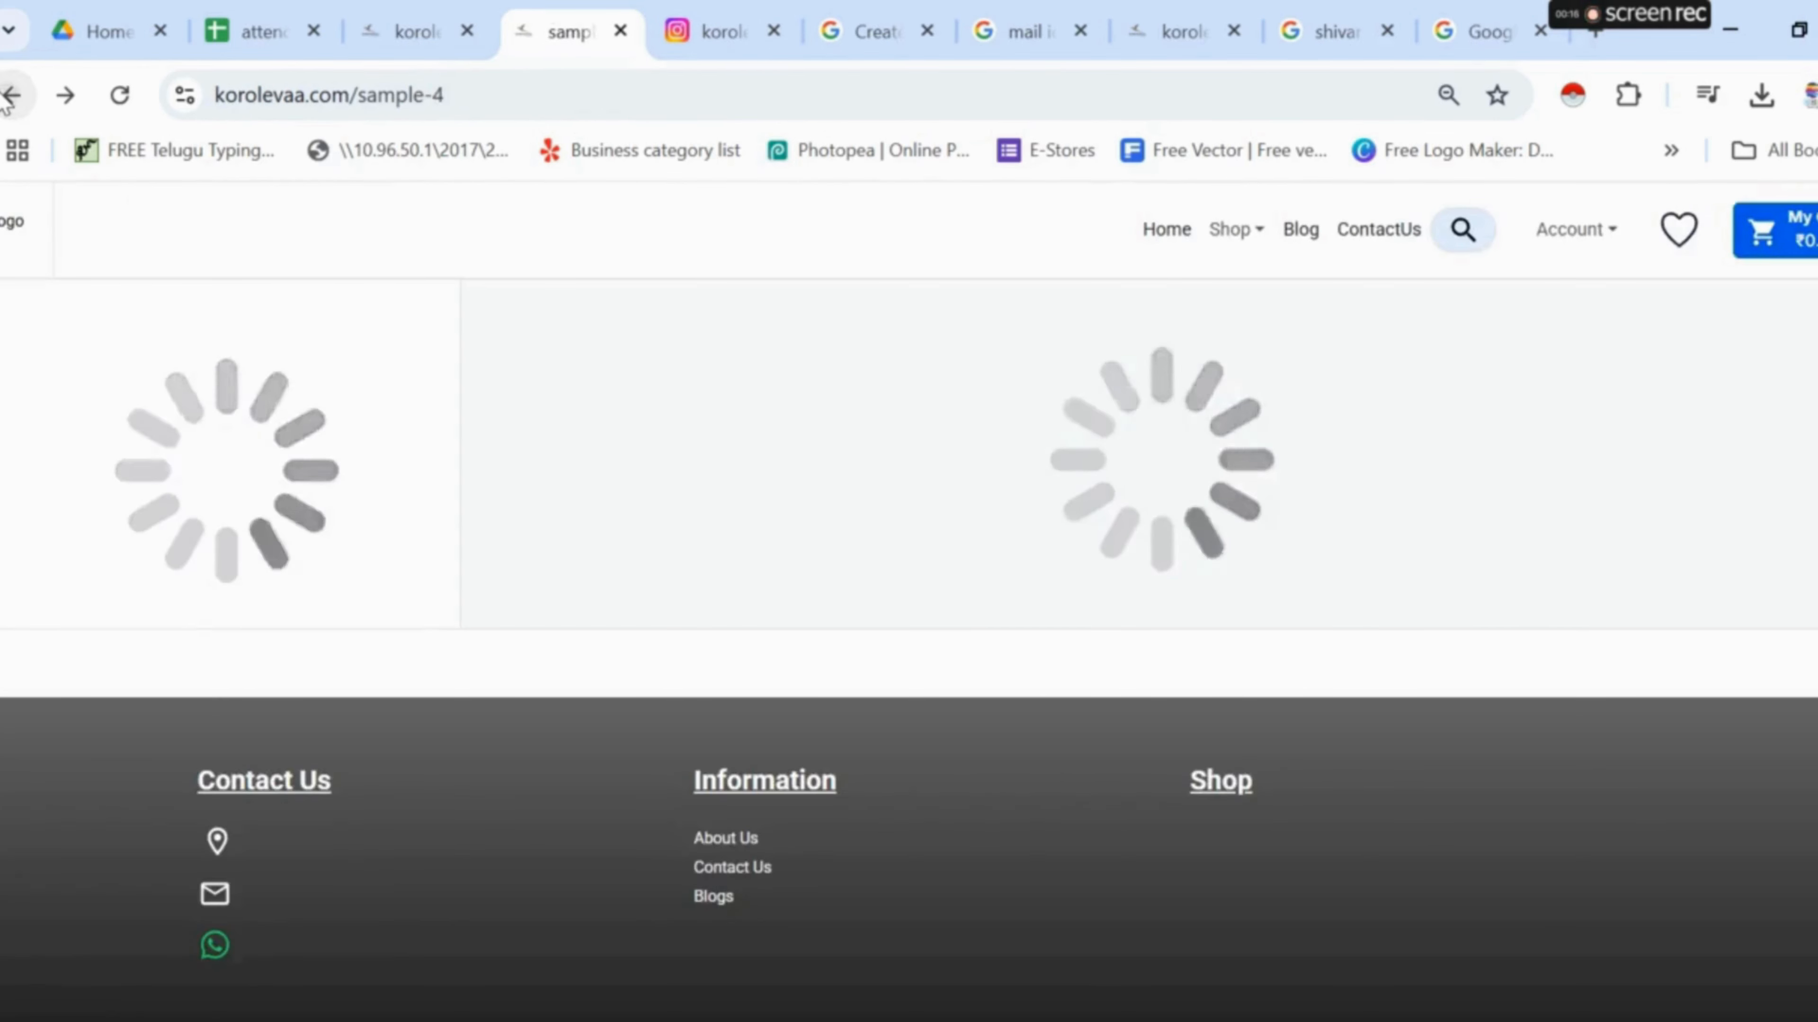
left_click(10, 95)
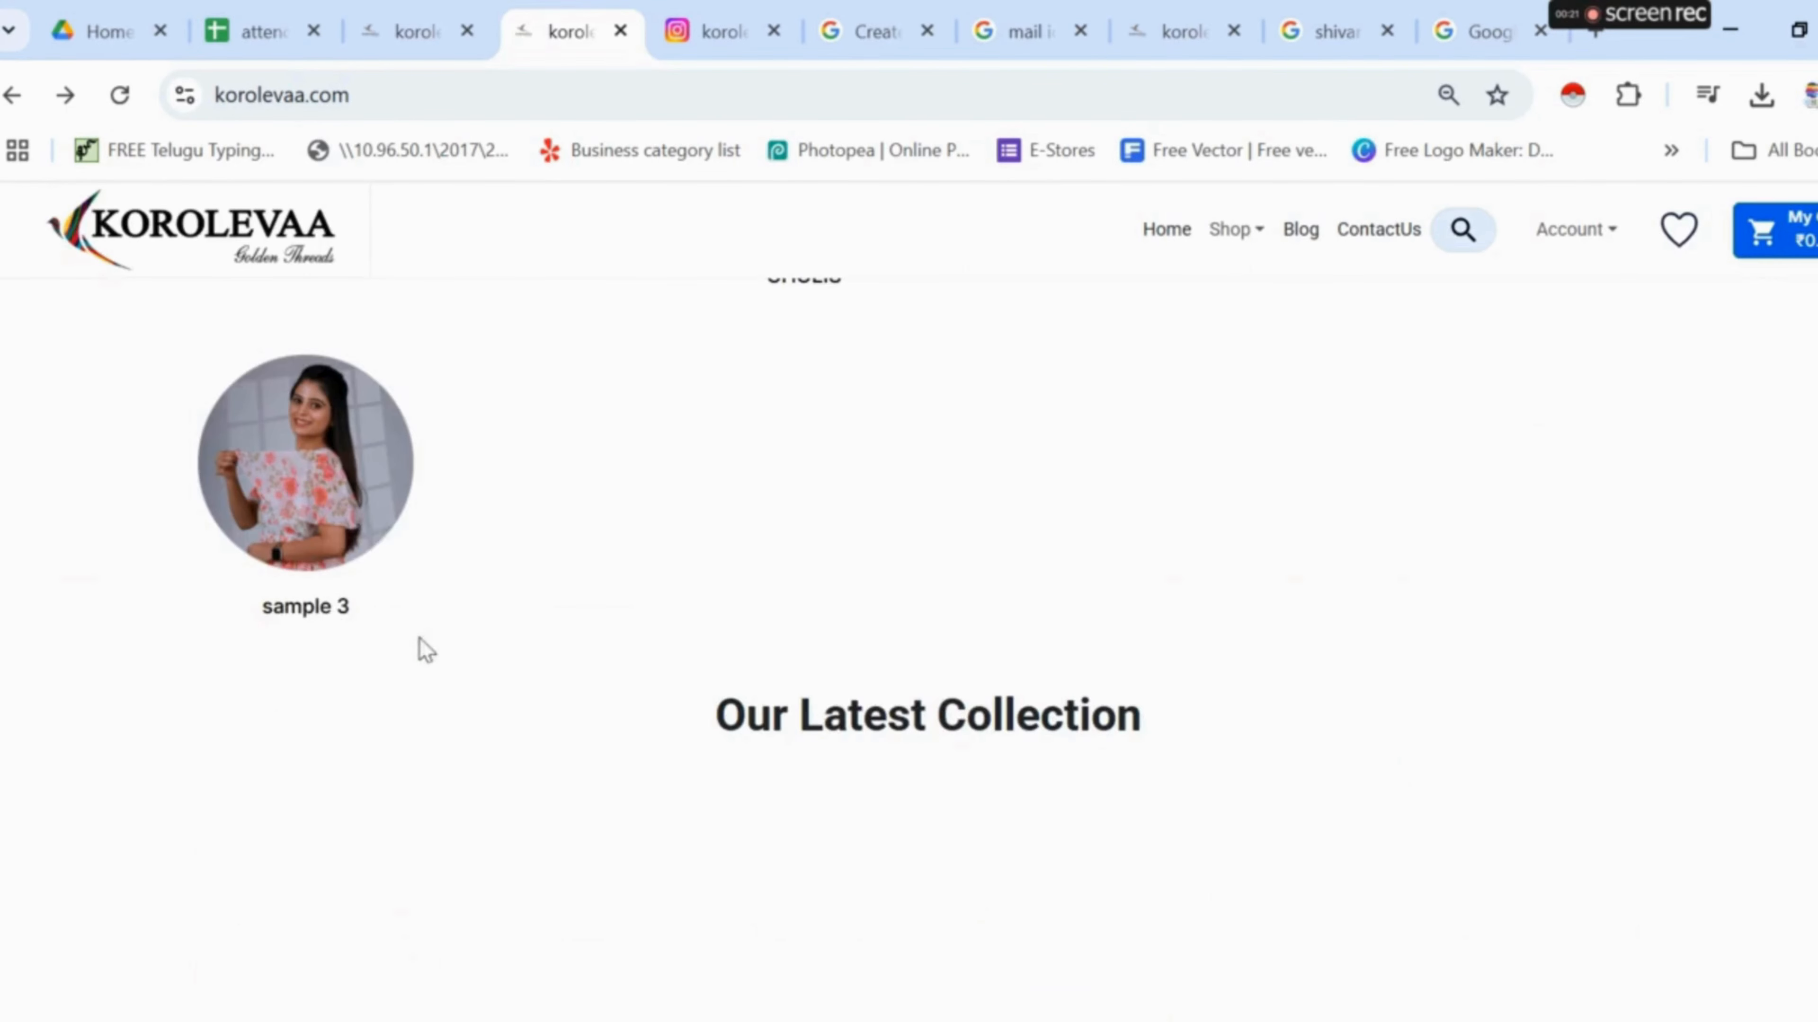
left_click(309, 457)
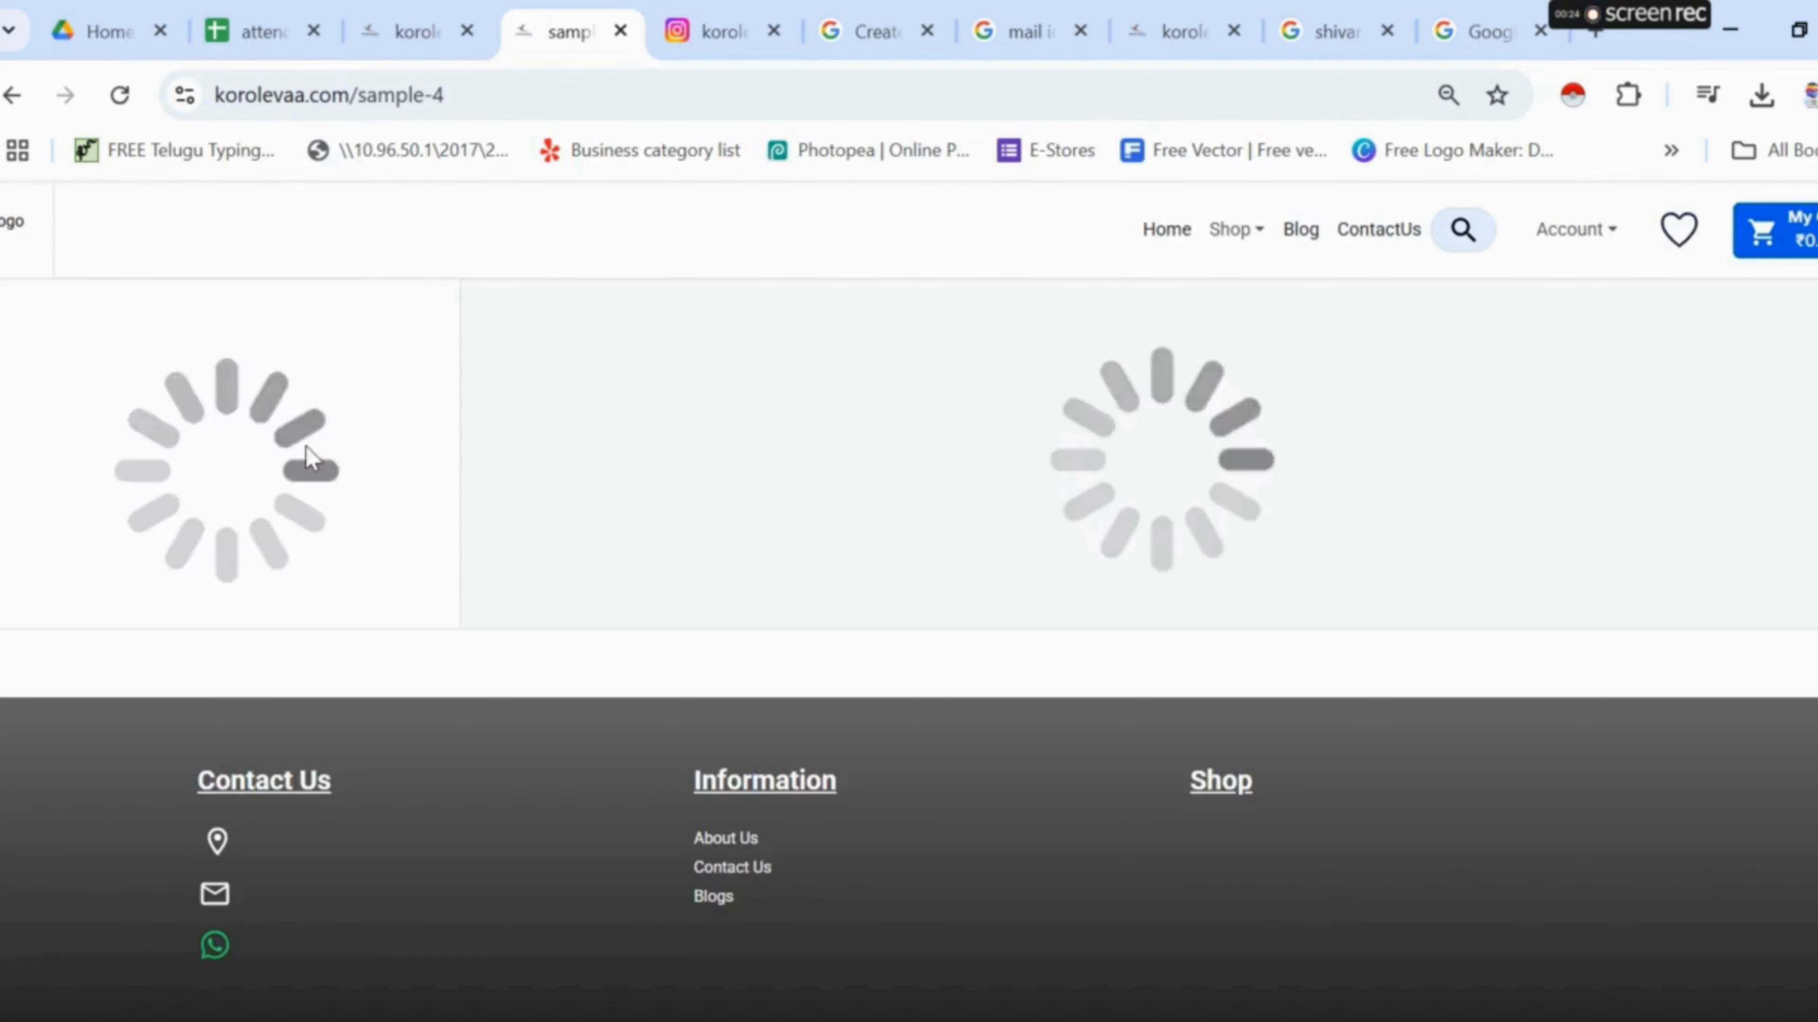
scroll(602, 643, "down", 2)
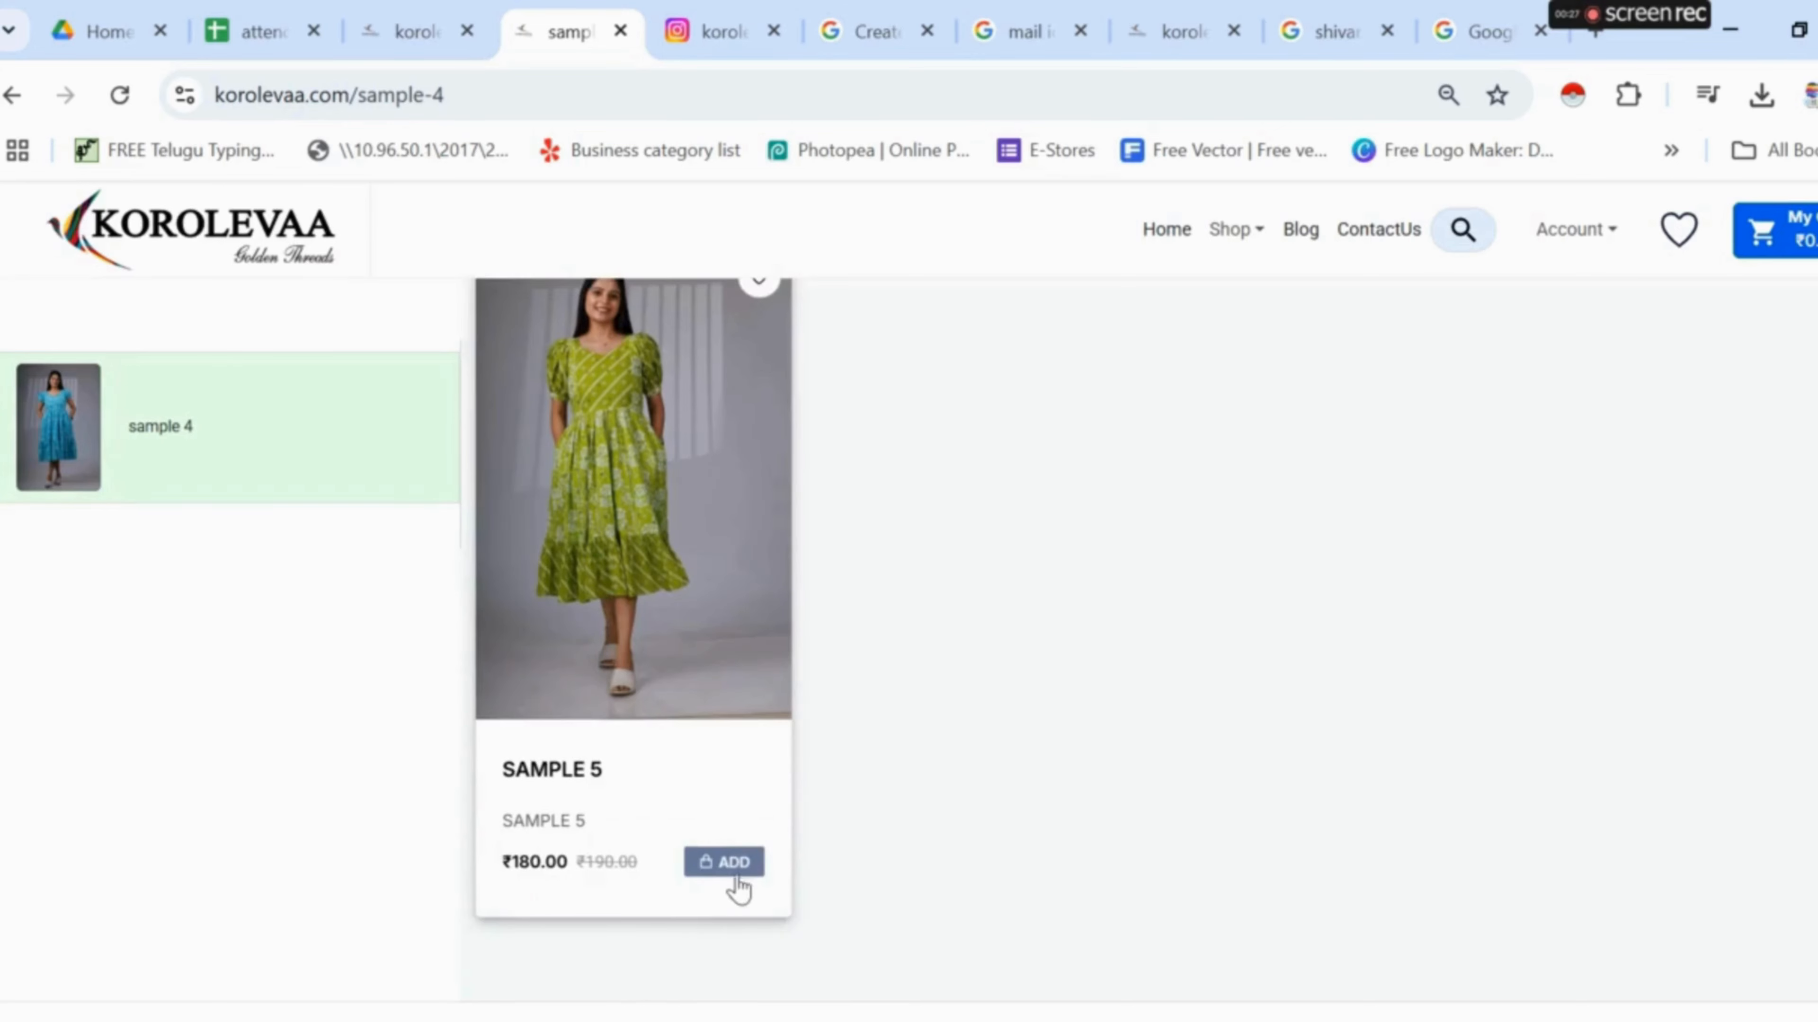
left_click(724, 863)
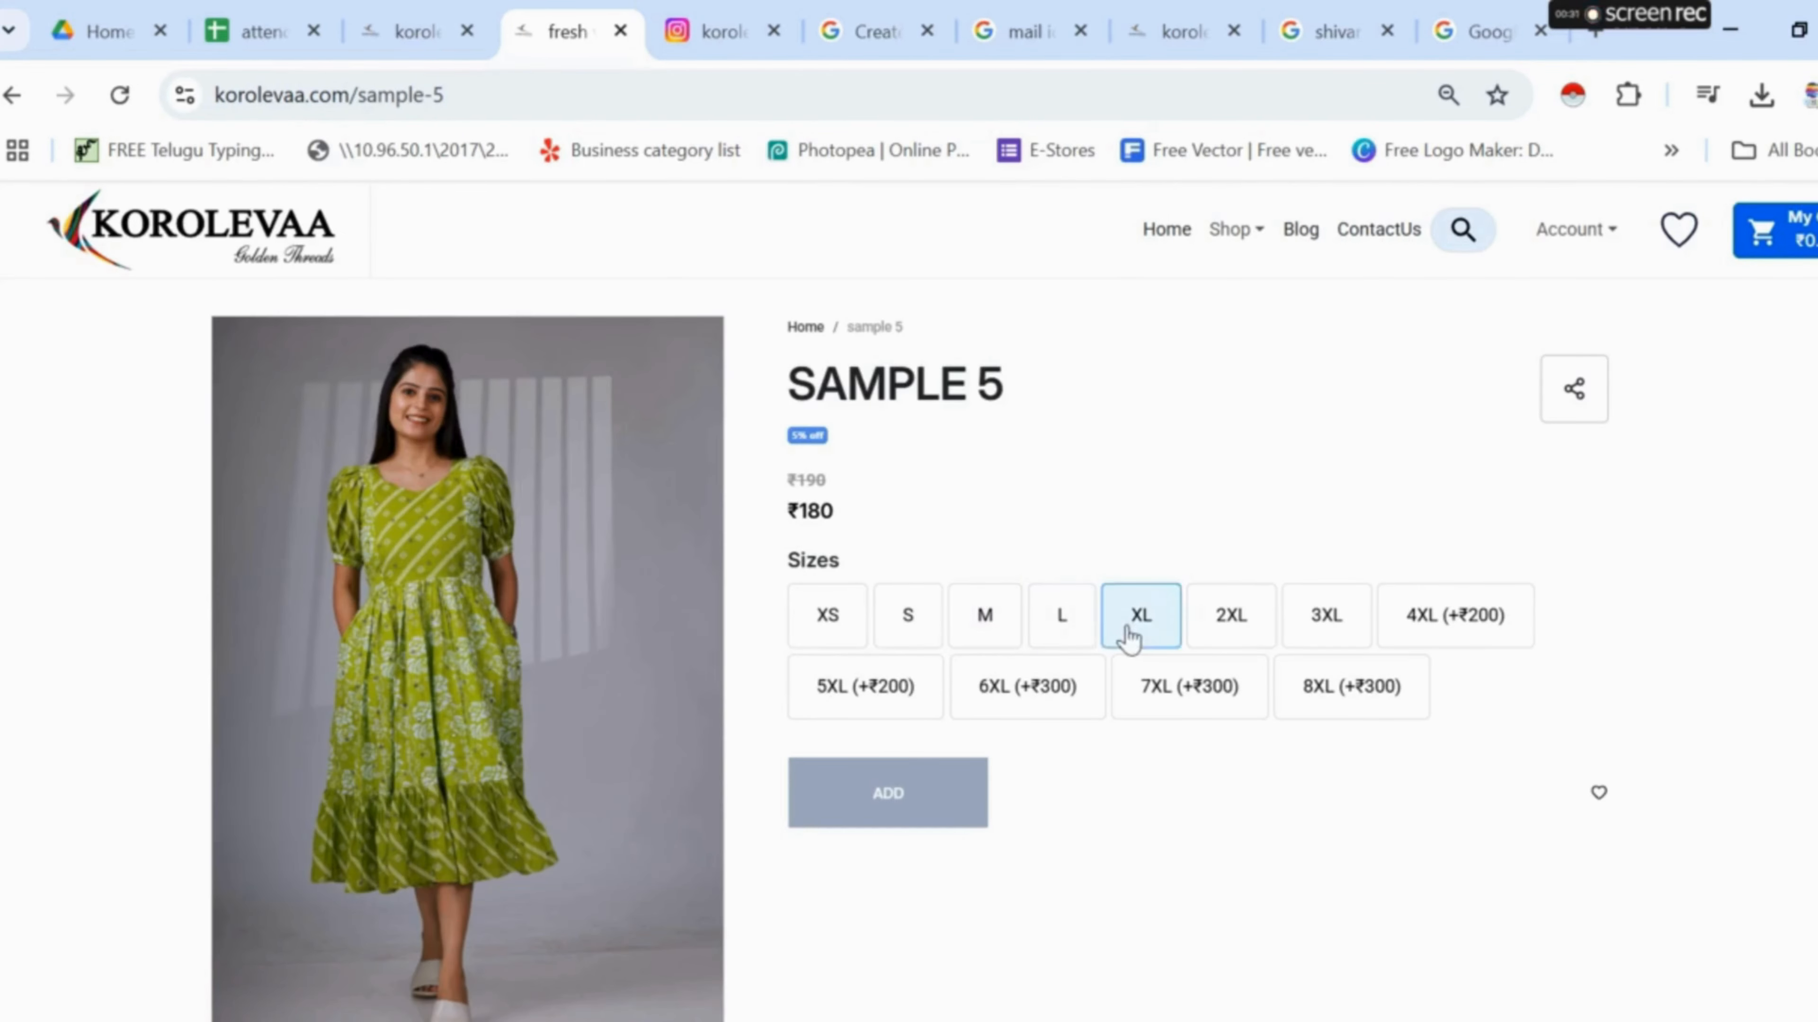
- Add SAMPLE 5 in size XL to the cart and proceed to checkout
left_click(1130, 635)
left_click(861, 814)
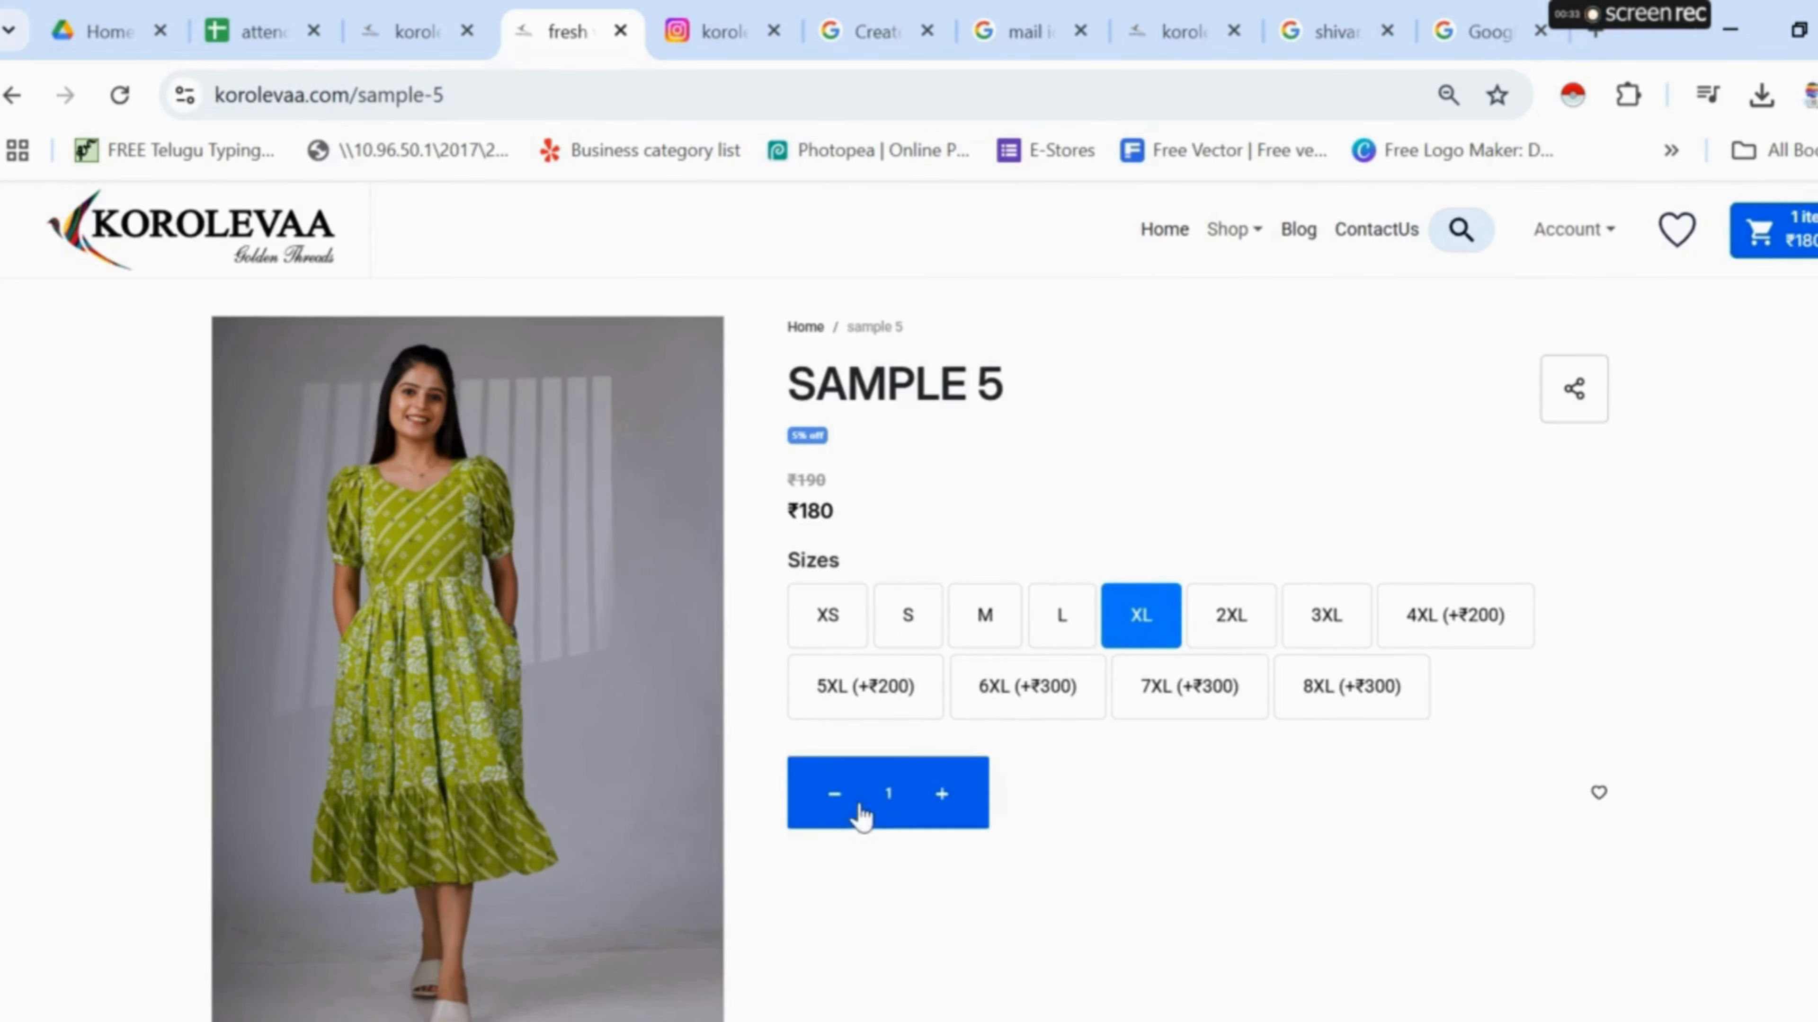
left_click(1789, 244)
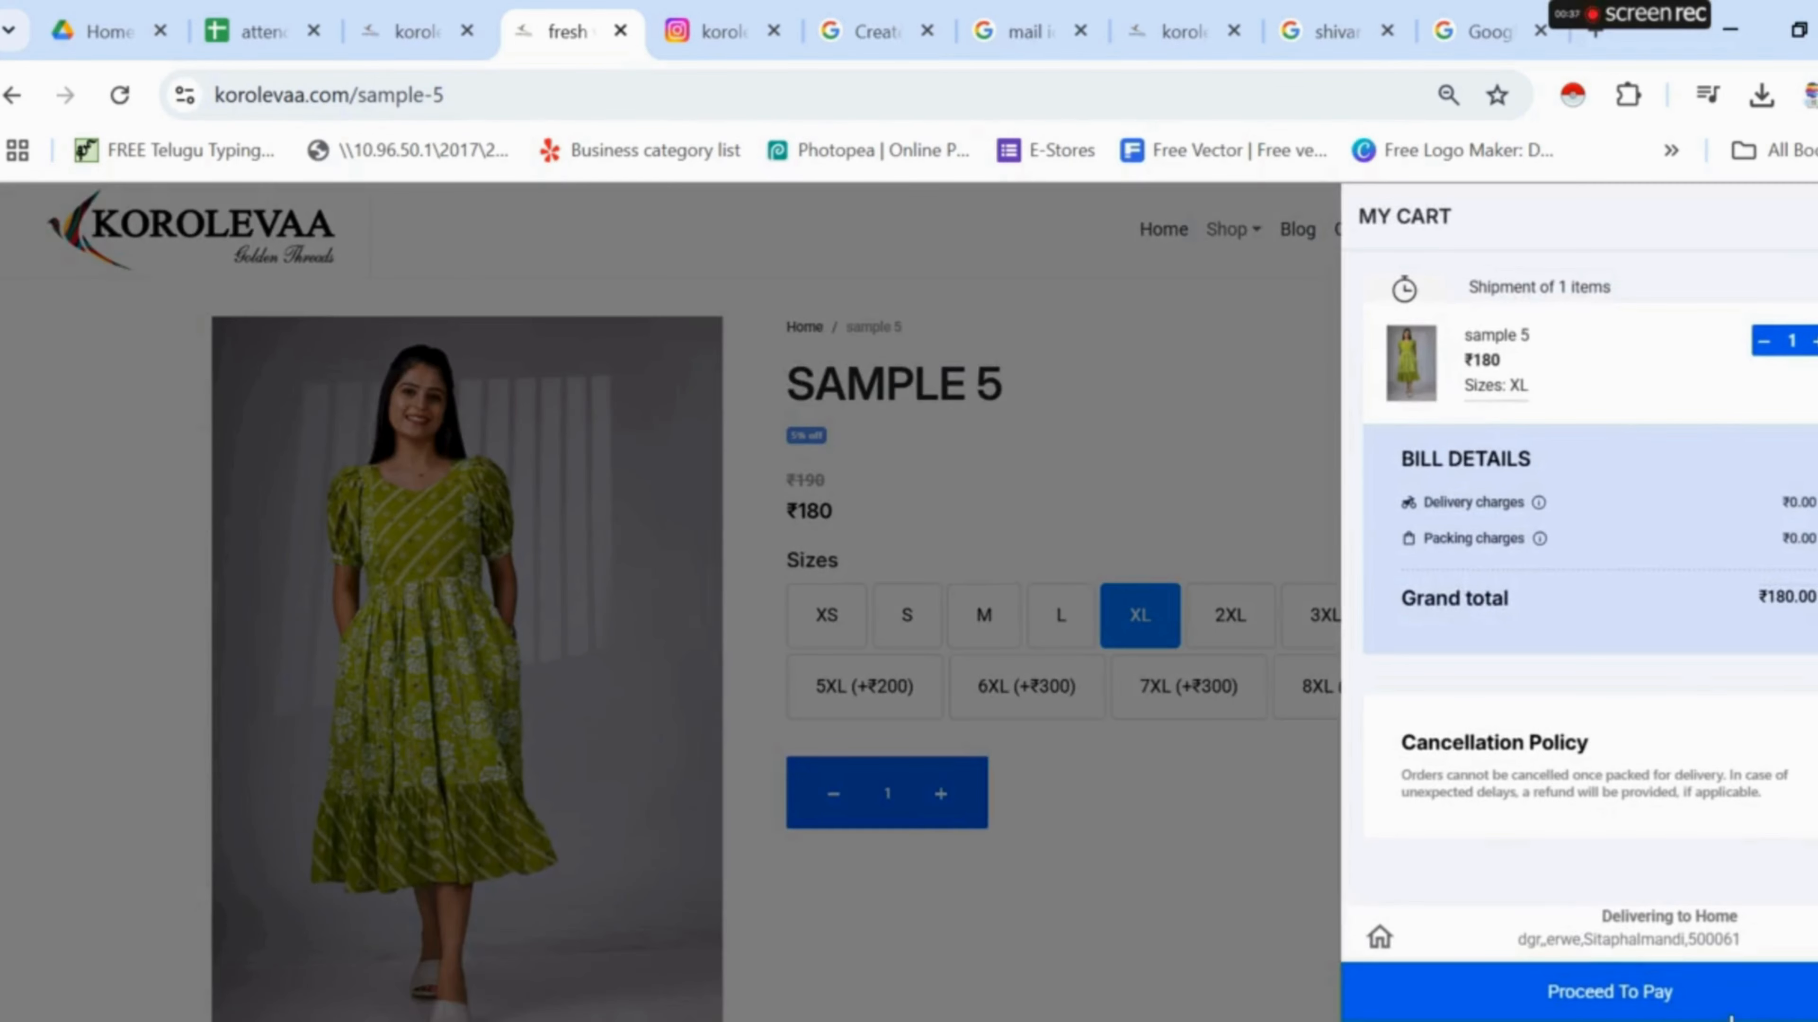
left_click(1731, 1003)
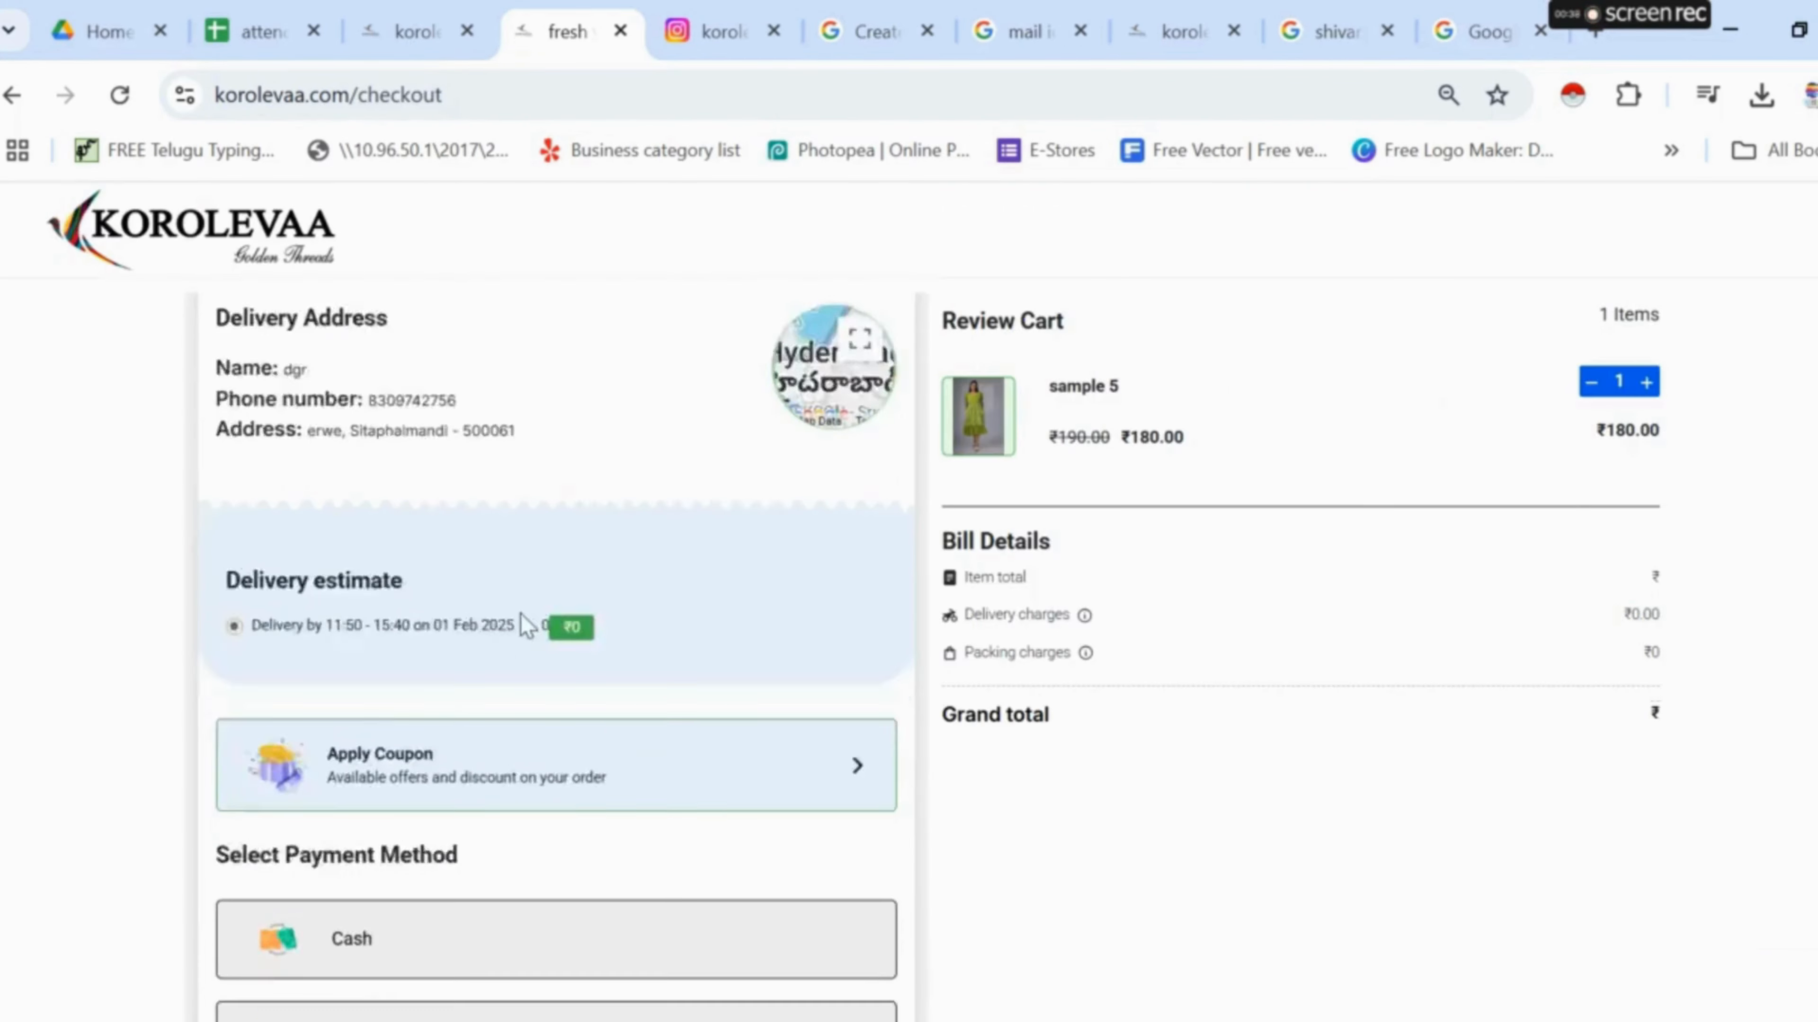
- Place the ₹180 order with Cash payment and dismiss the success message
scroll(572, 637, "down", 2)
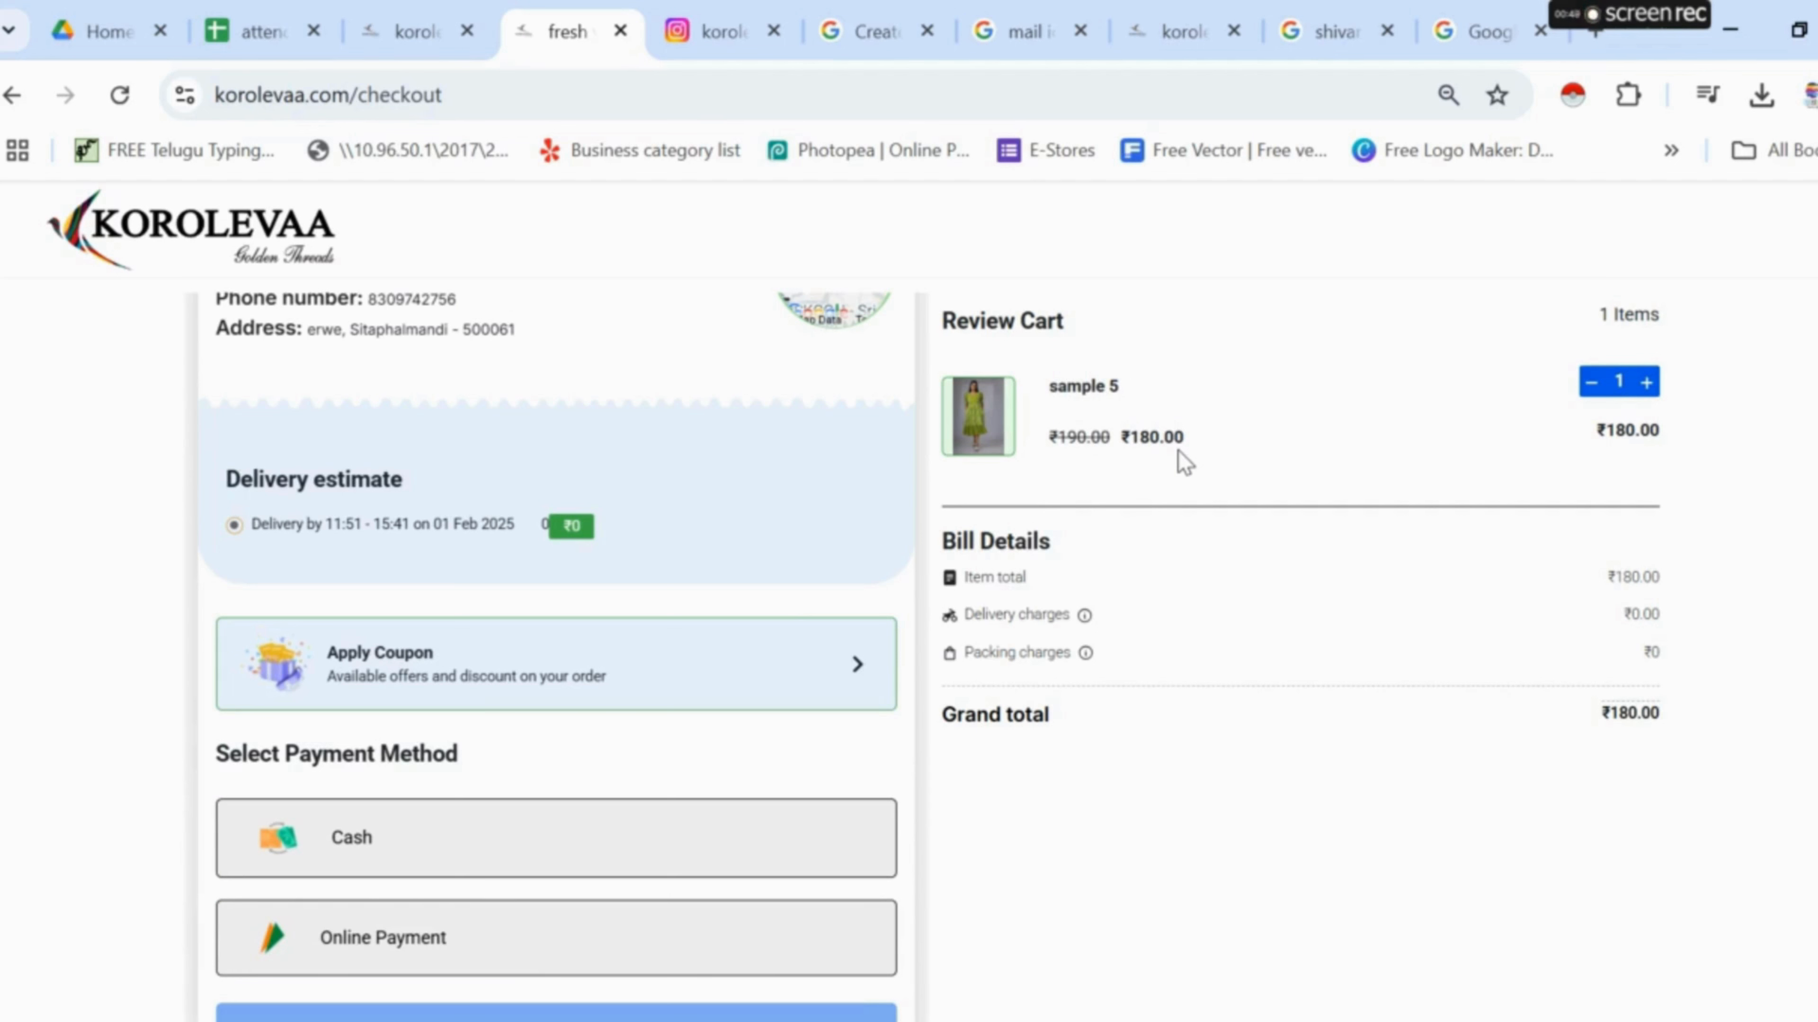
left_click(635, 858)
scroll(673, 816, "down", 2)
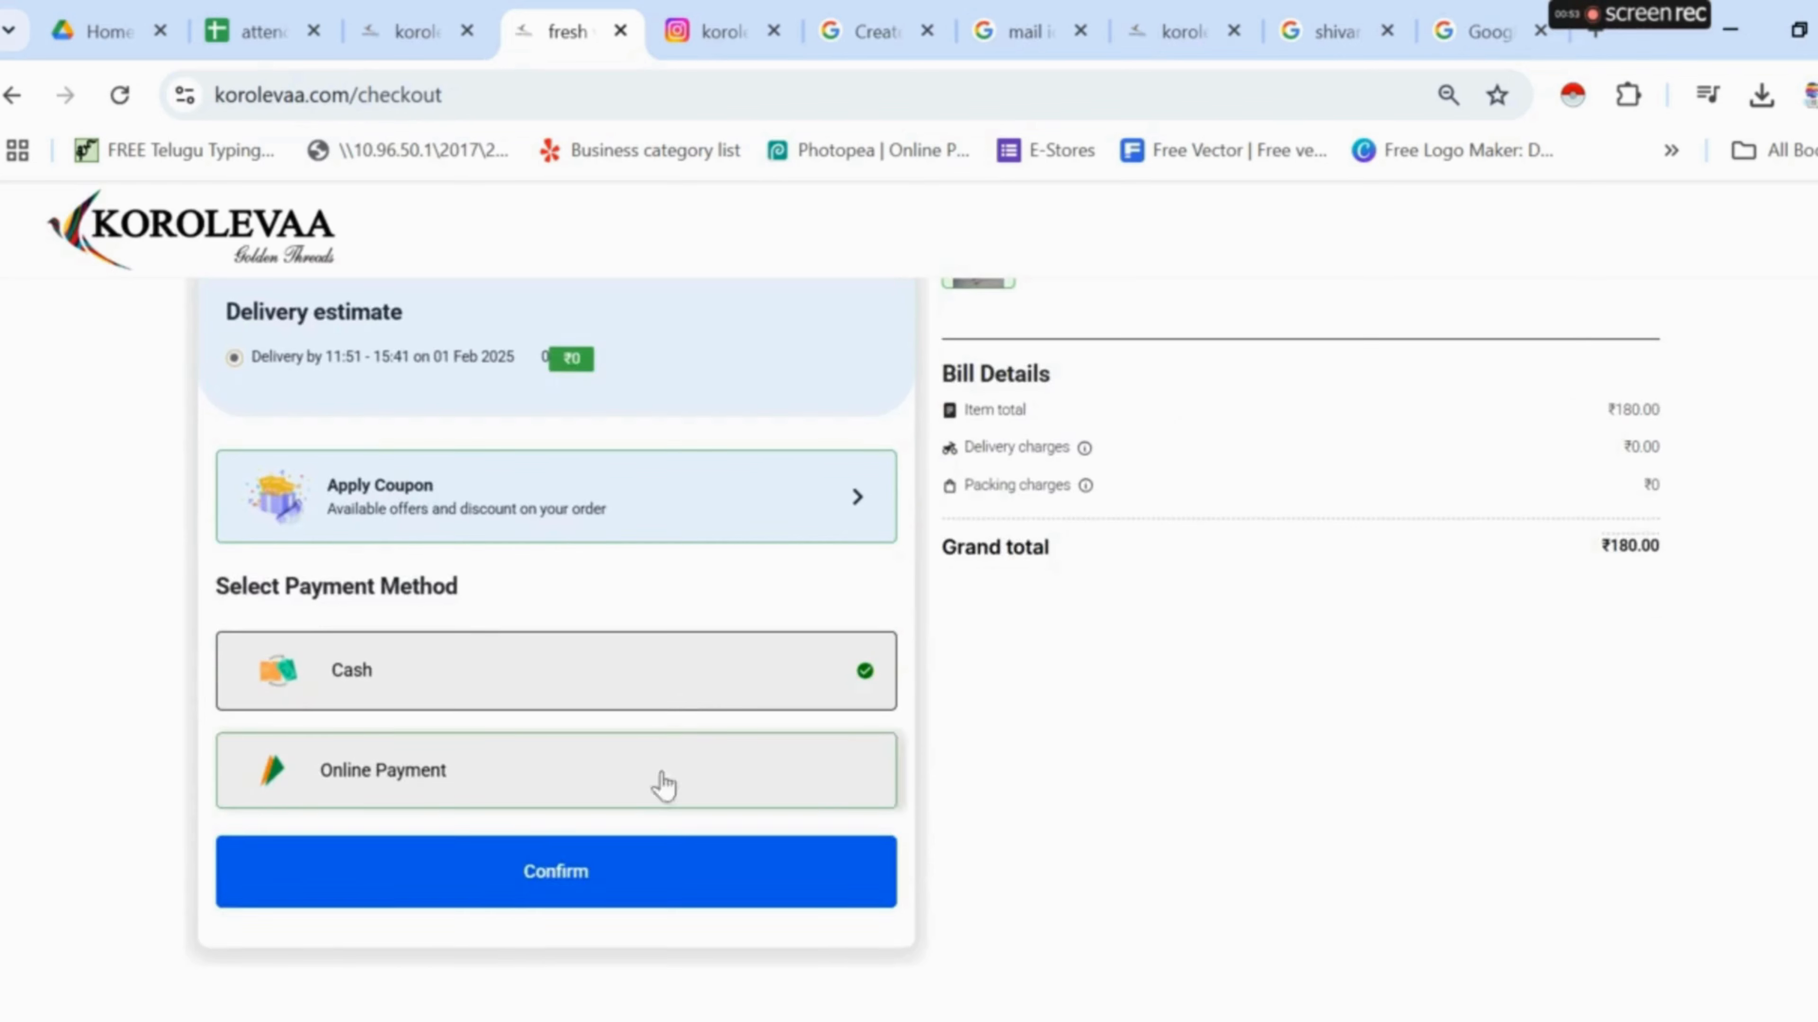
left_click(645, 873)
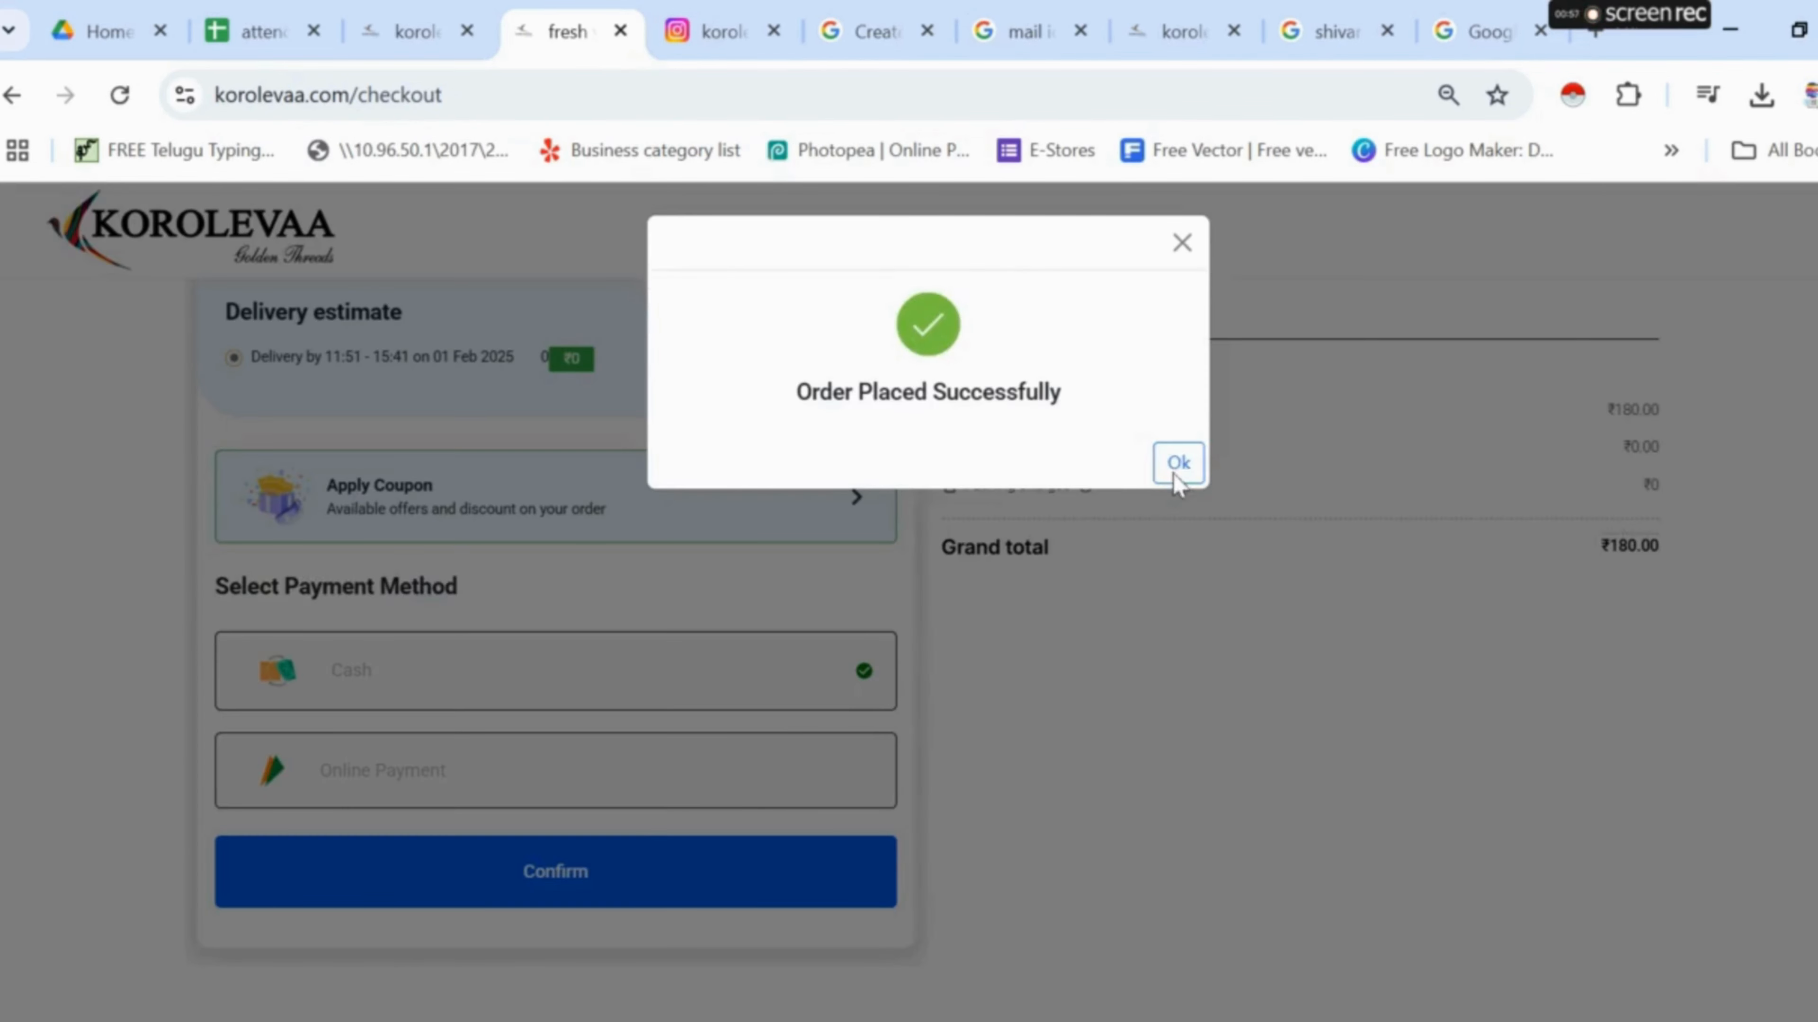
left_click(1177, 465)
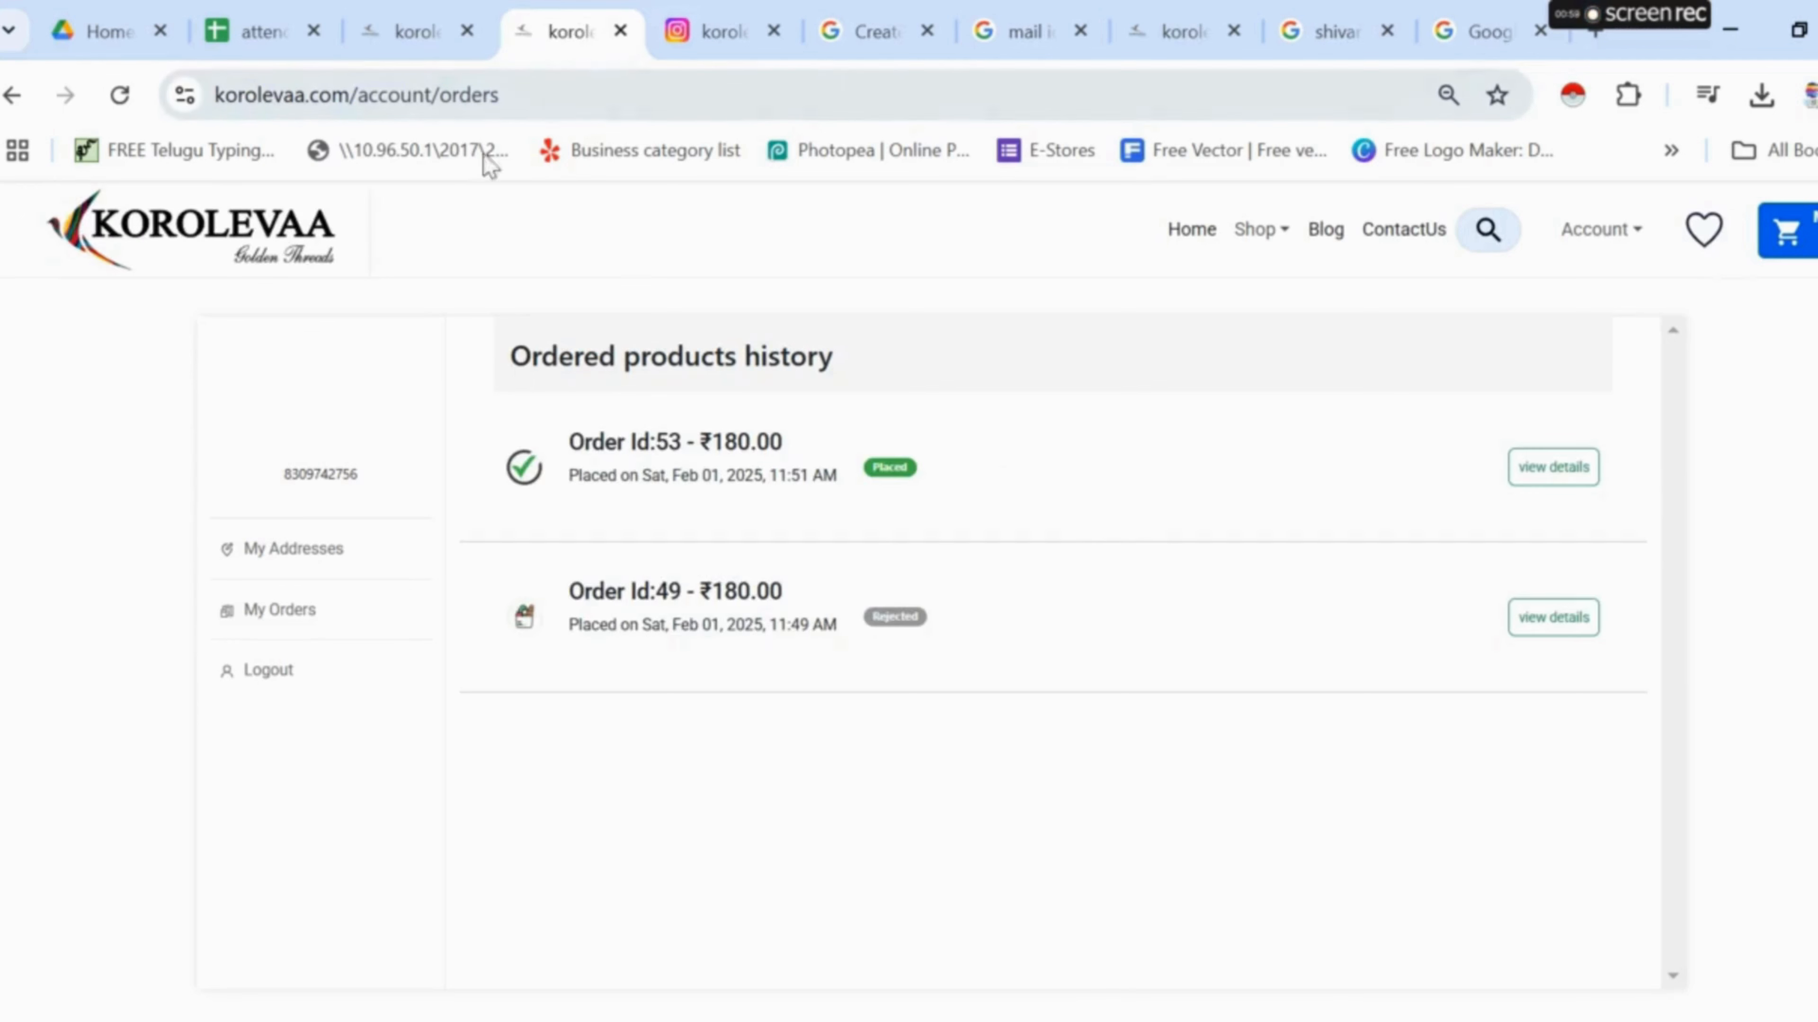
- View order 53's details, then return to the admin orders page
left_click(1571, 474)
scroll(1201, 596, "down", 7)
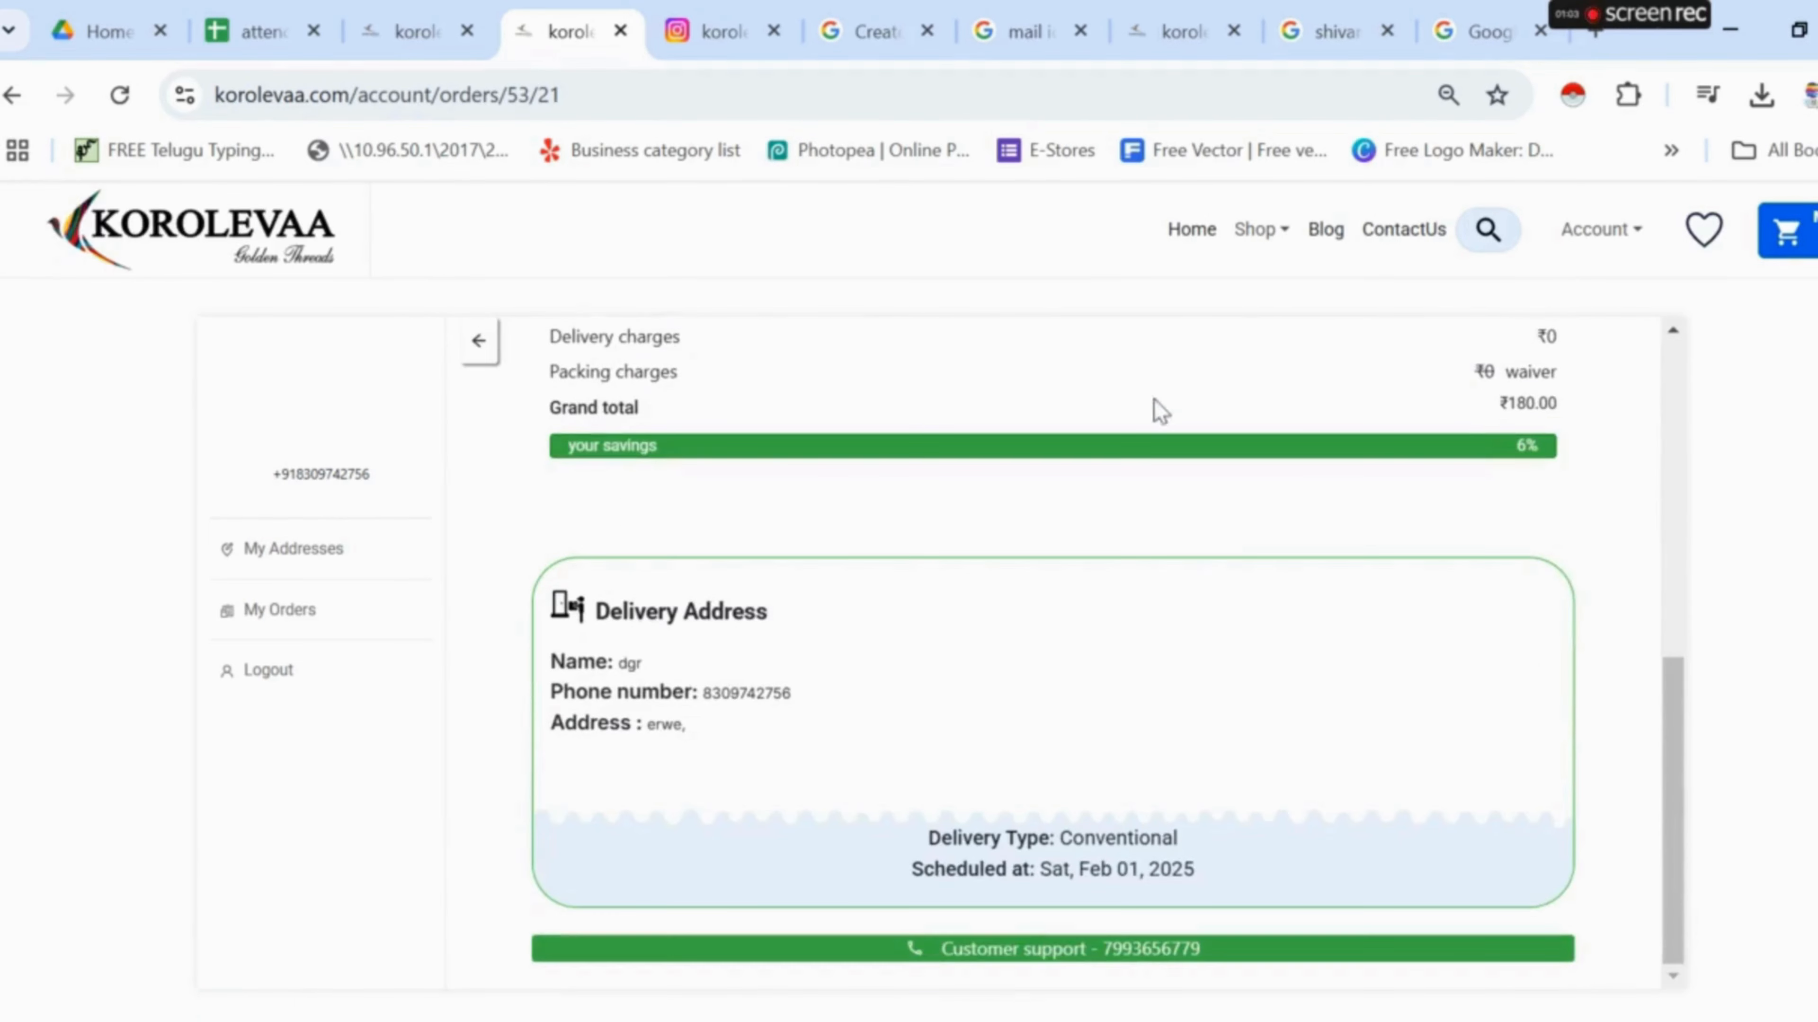
left_click(414, 38)
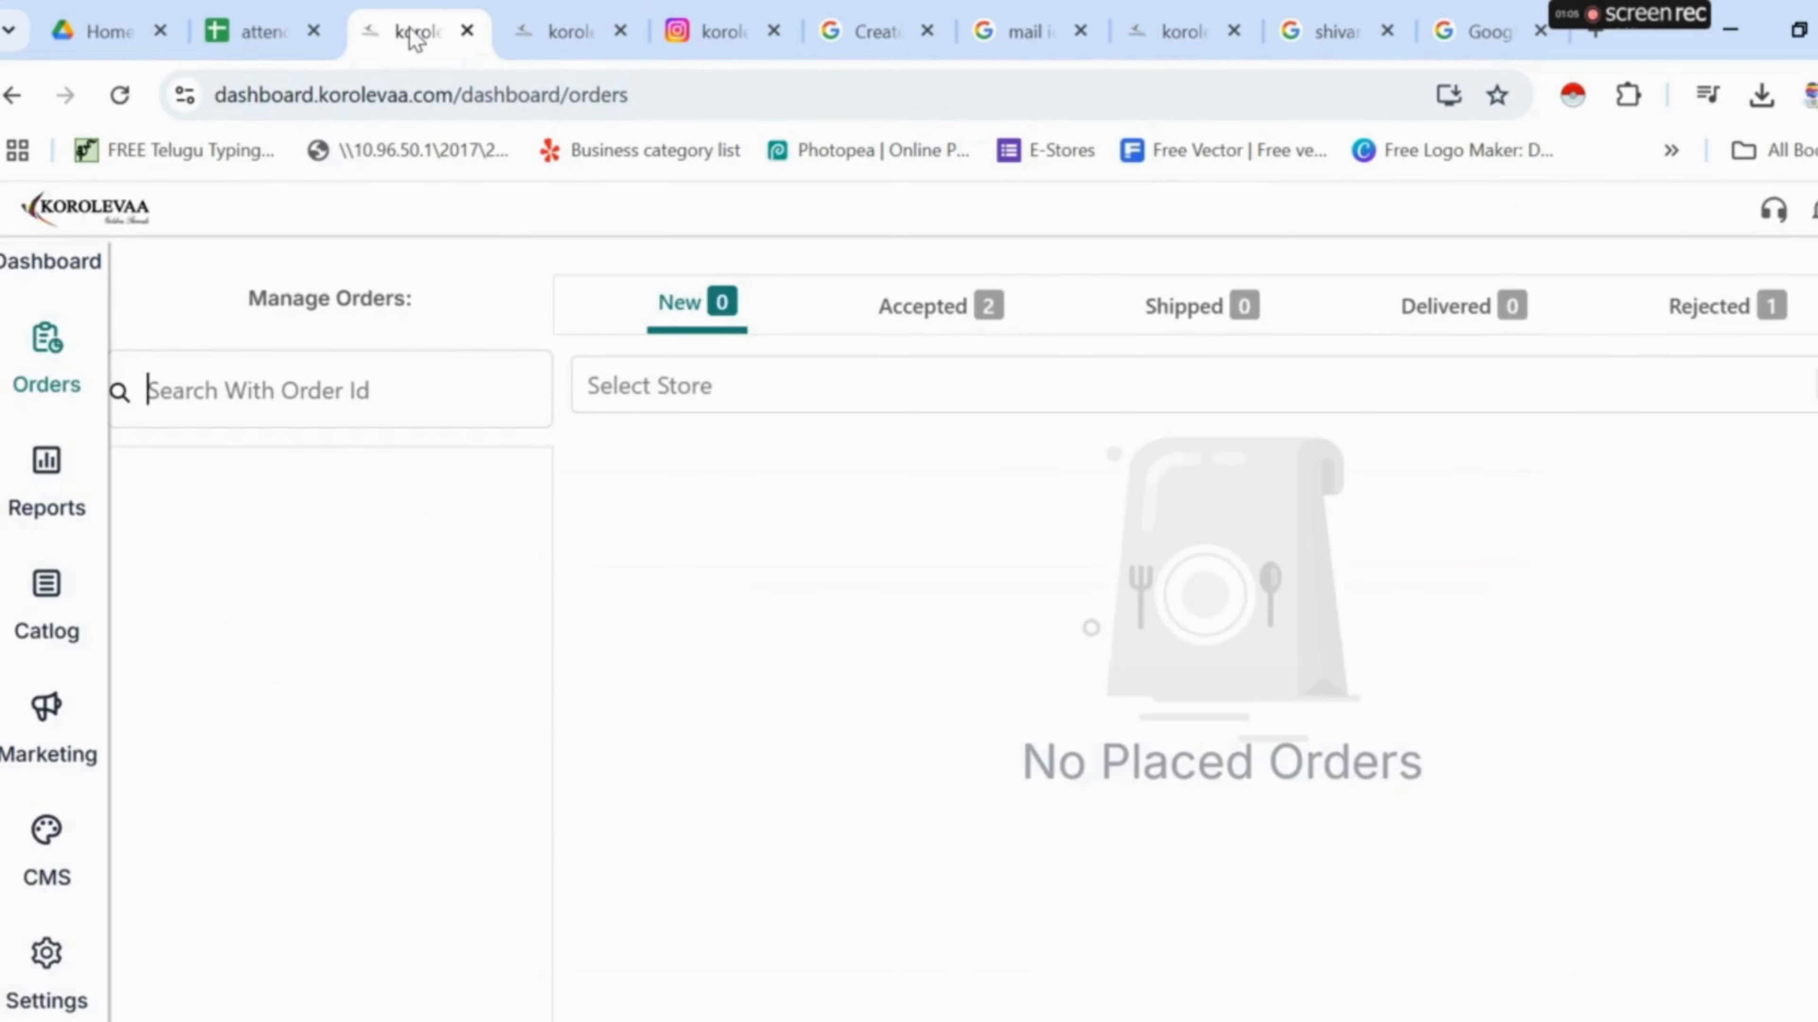
- List New orders, accept order 53, and ship it via shiprocket
left_click(681, 300)
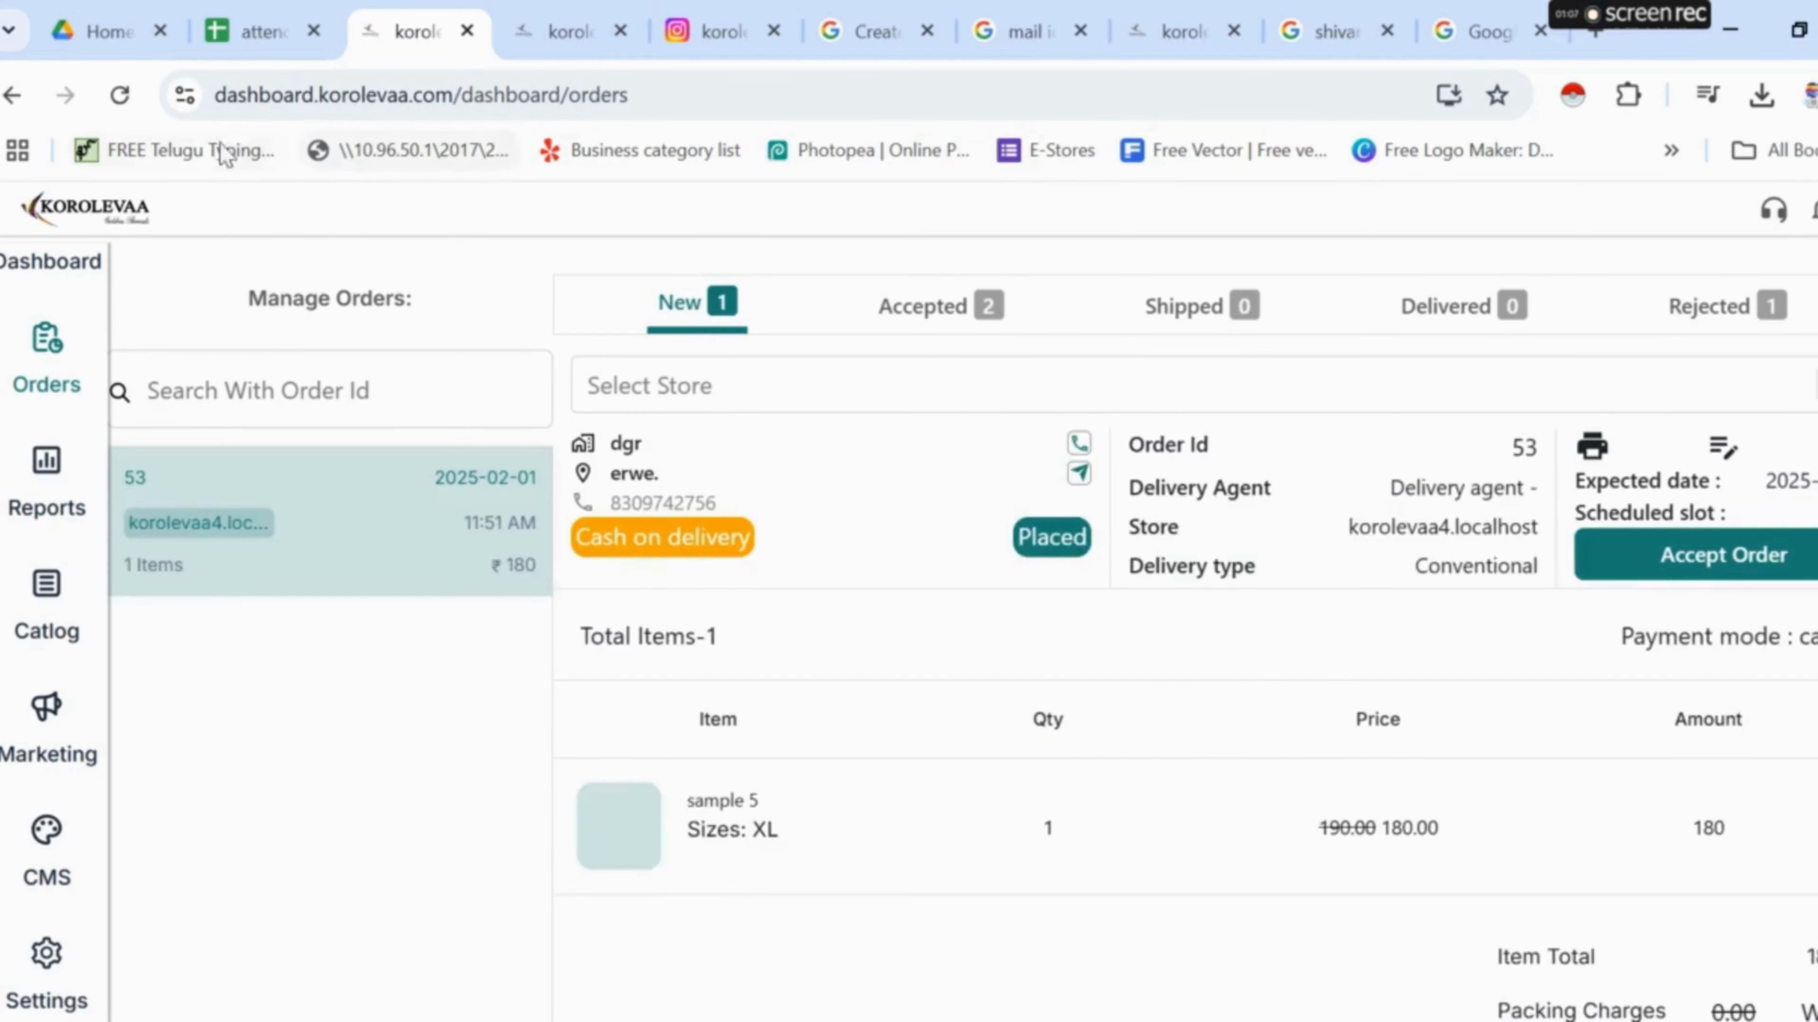
scroll(1186, 698, "down", 2)
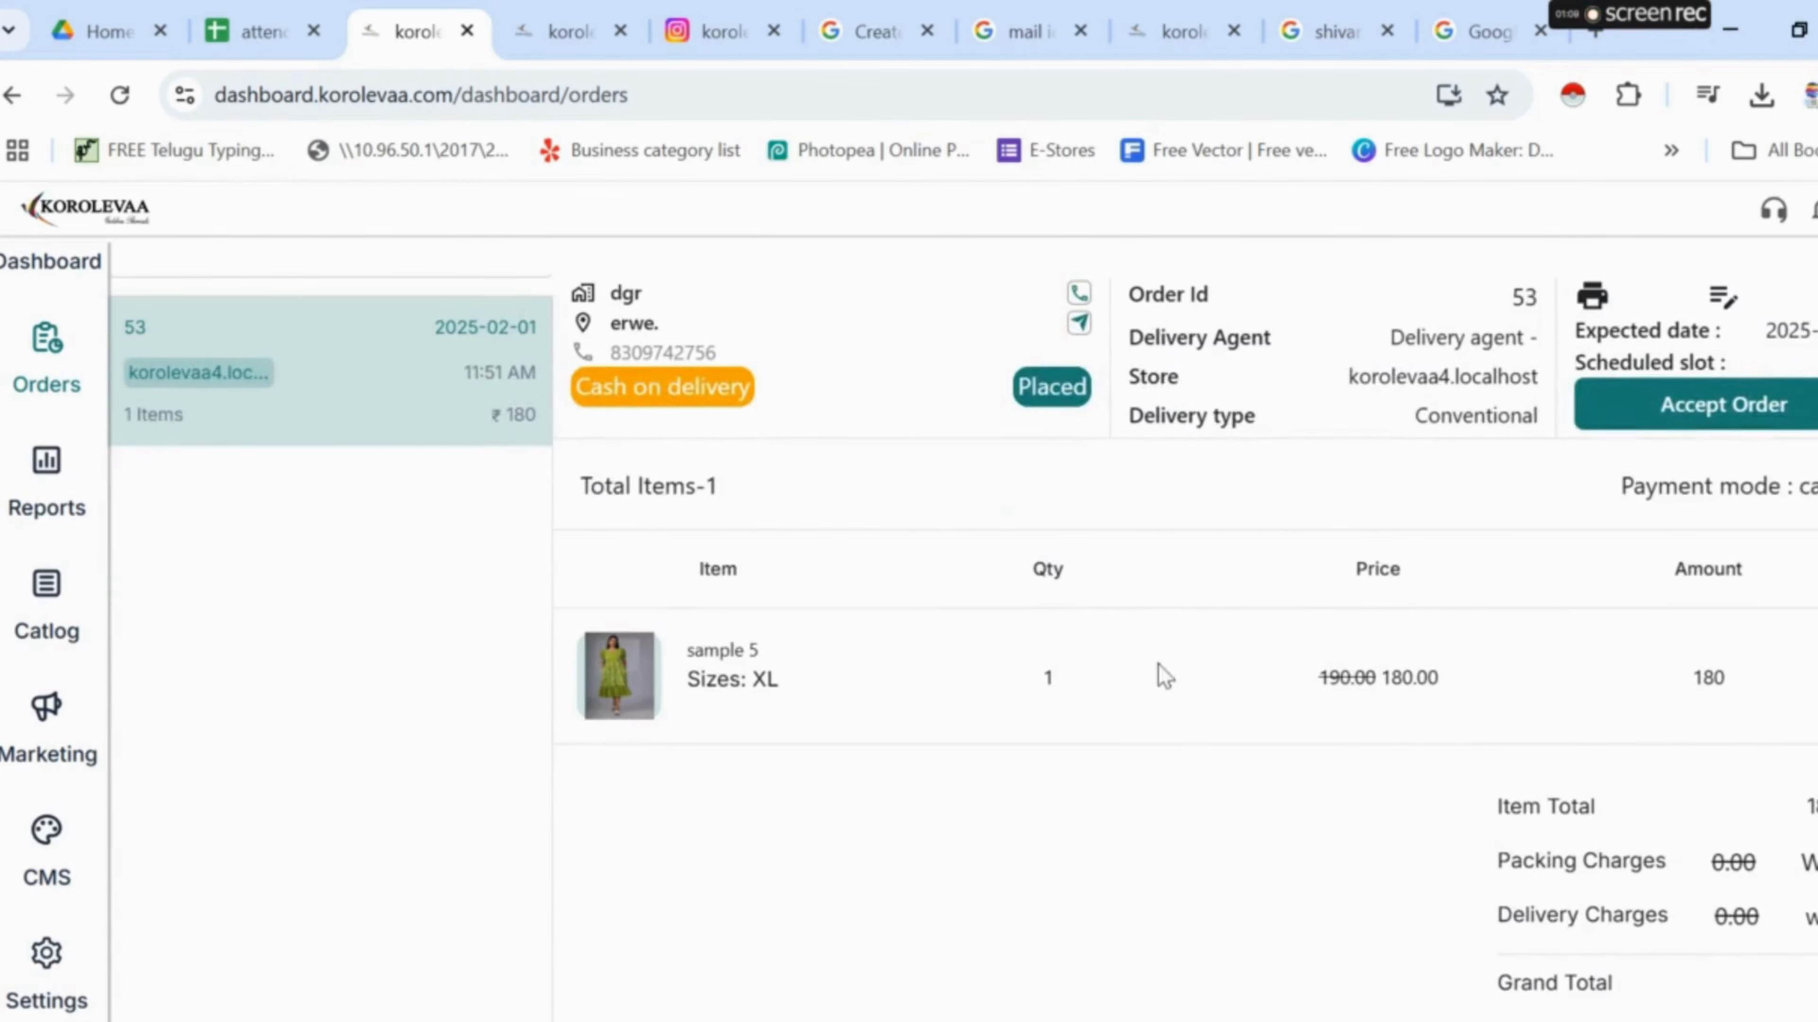
scroll(1157, 663, "down", 1)
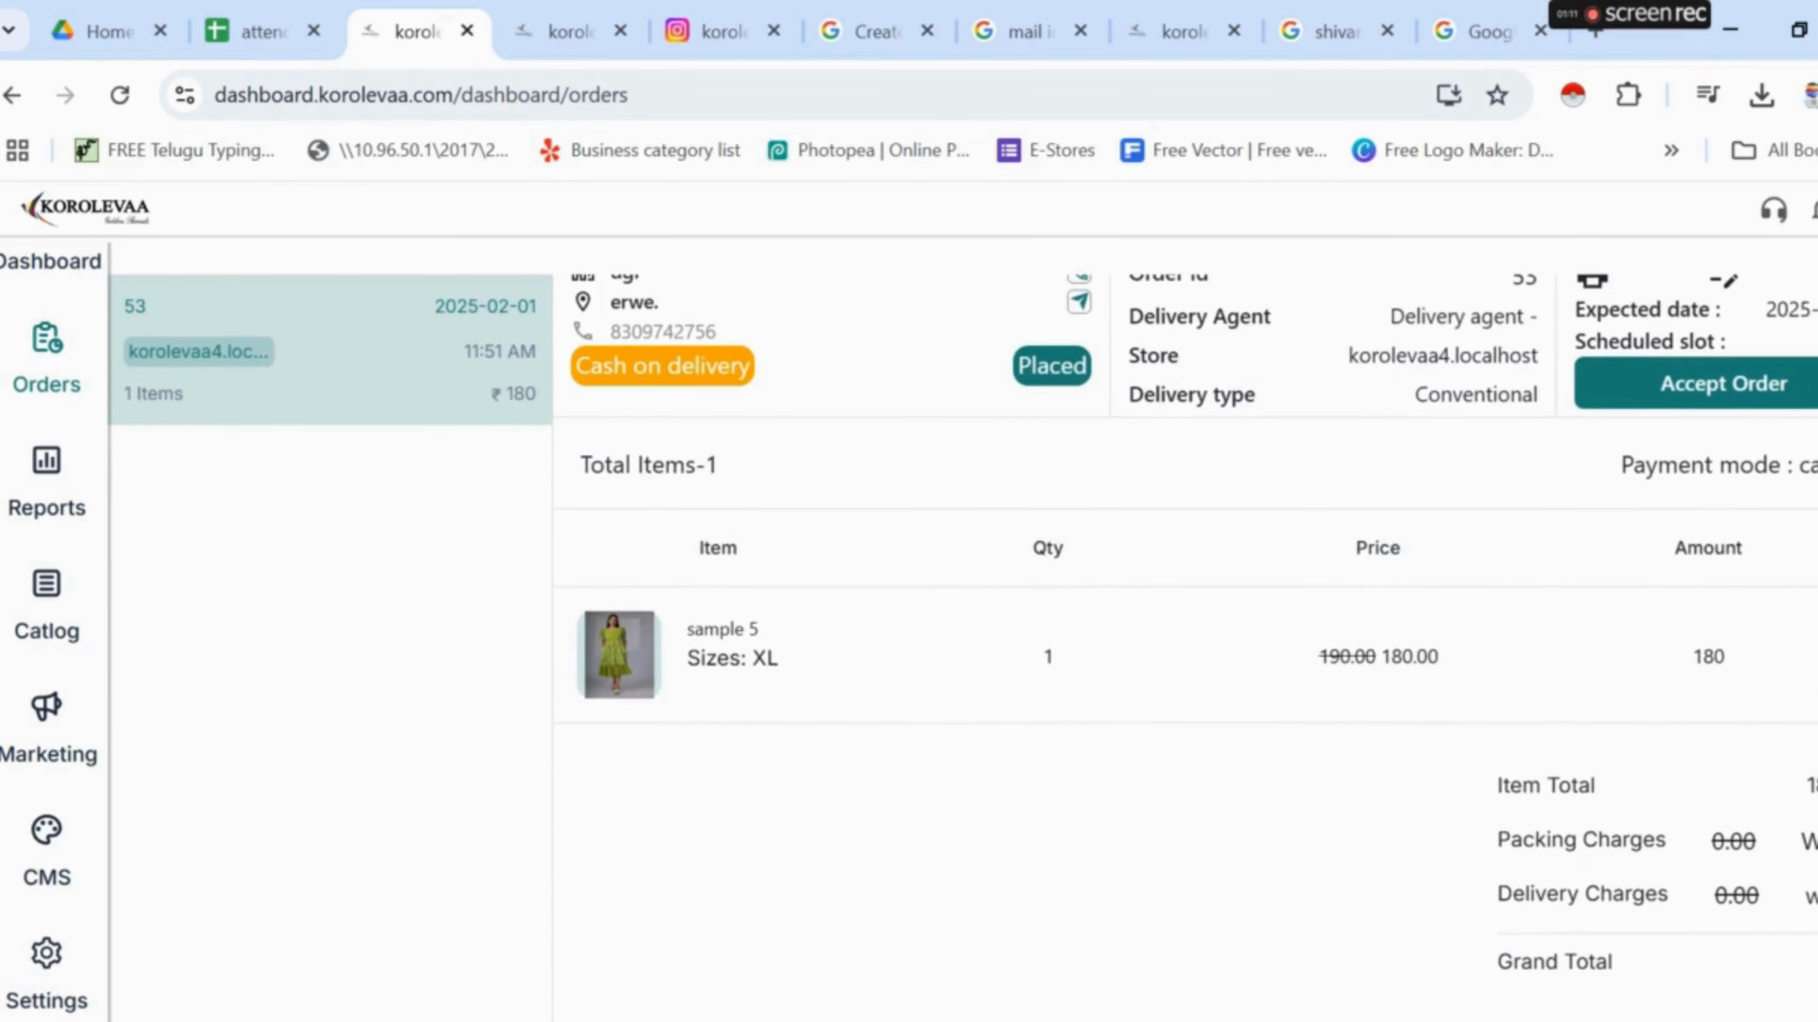
scroll(1477, 783, "up", 3)
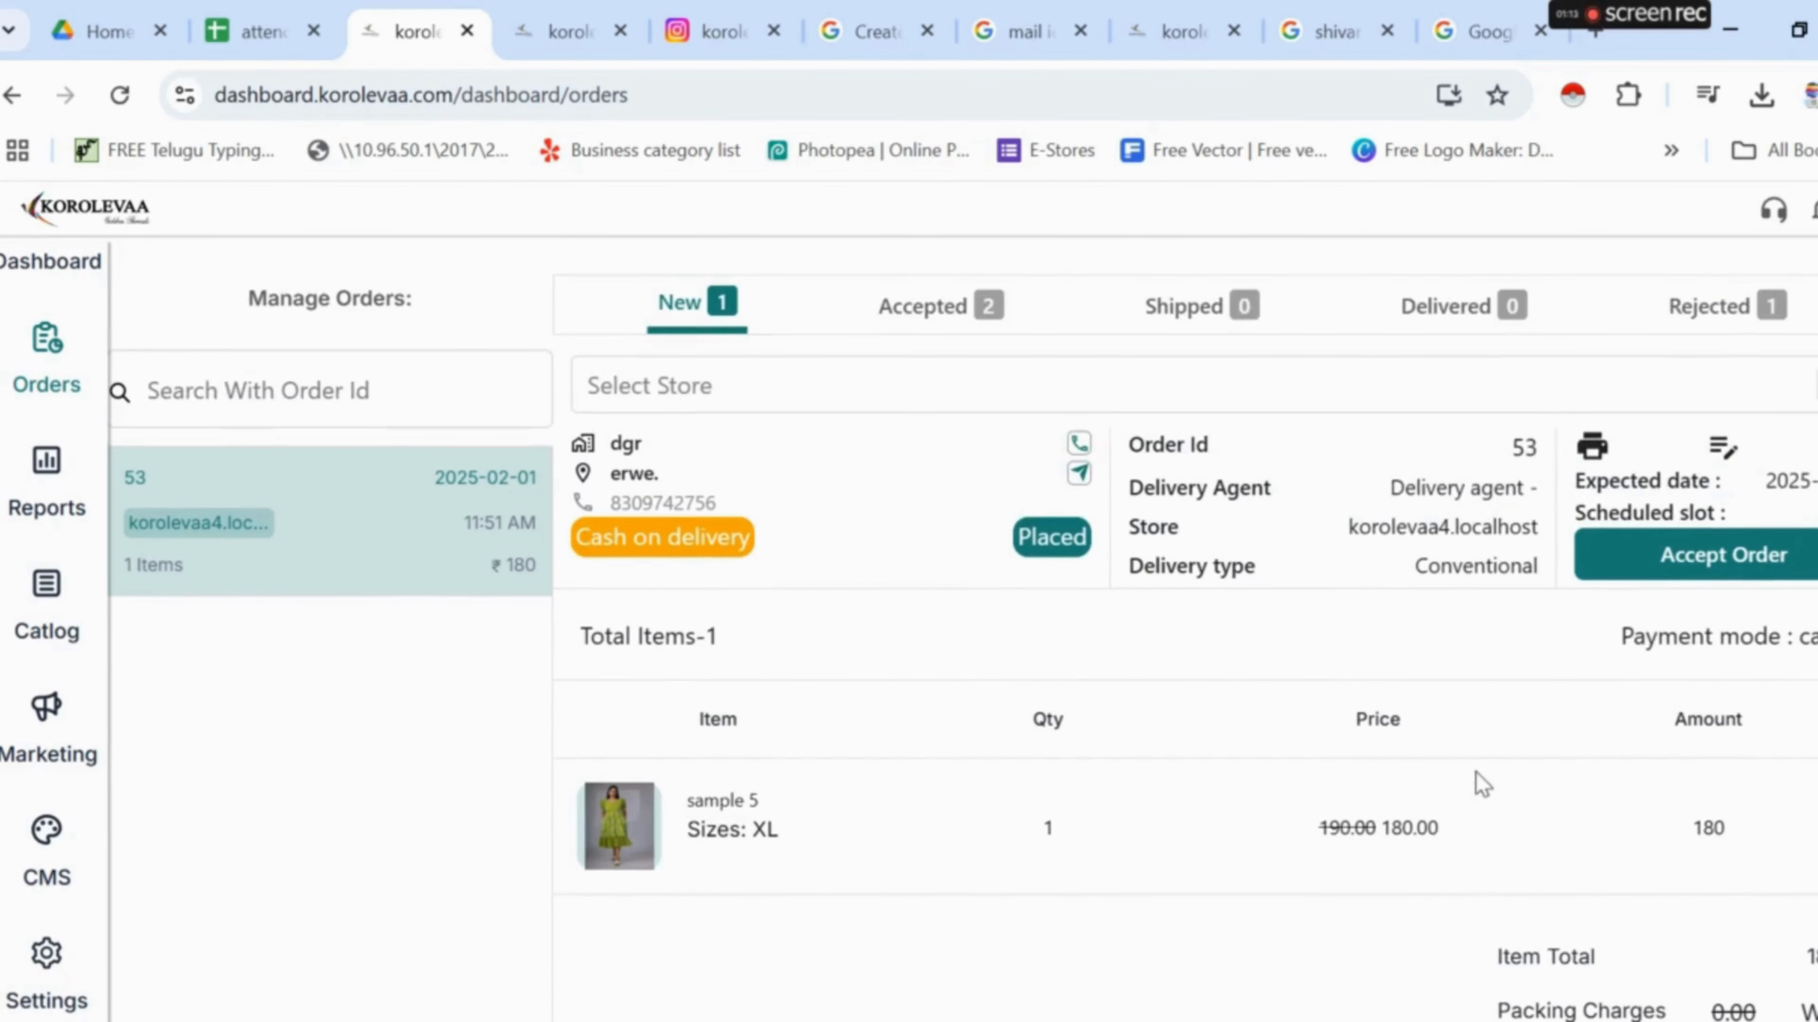
left_click(1743, 573)
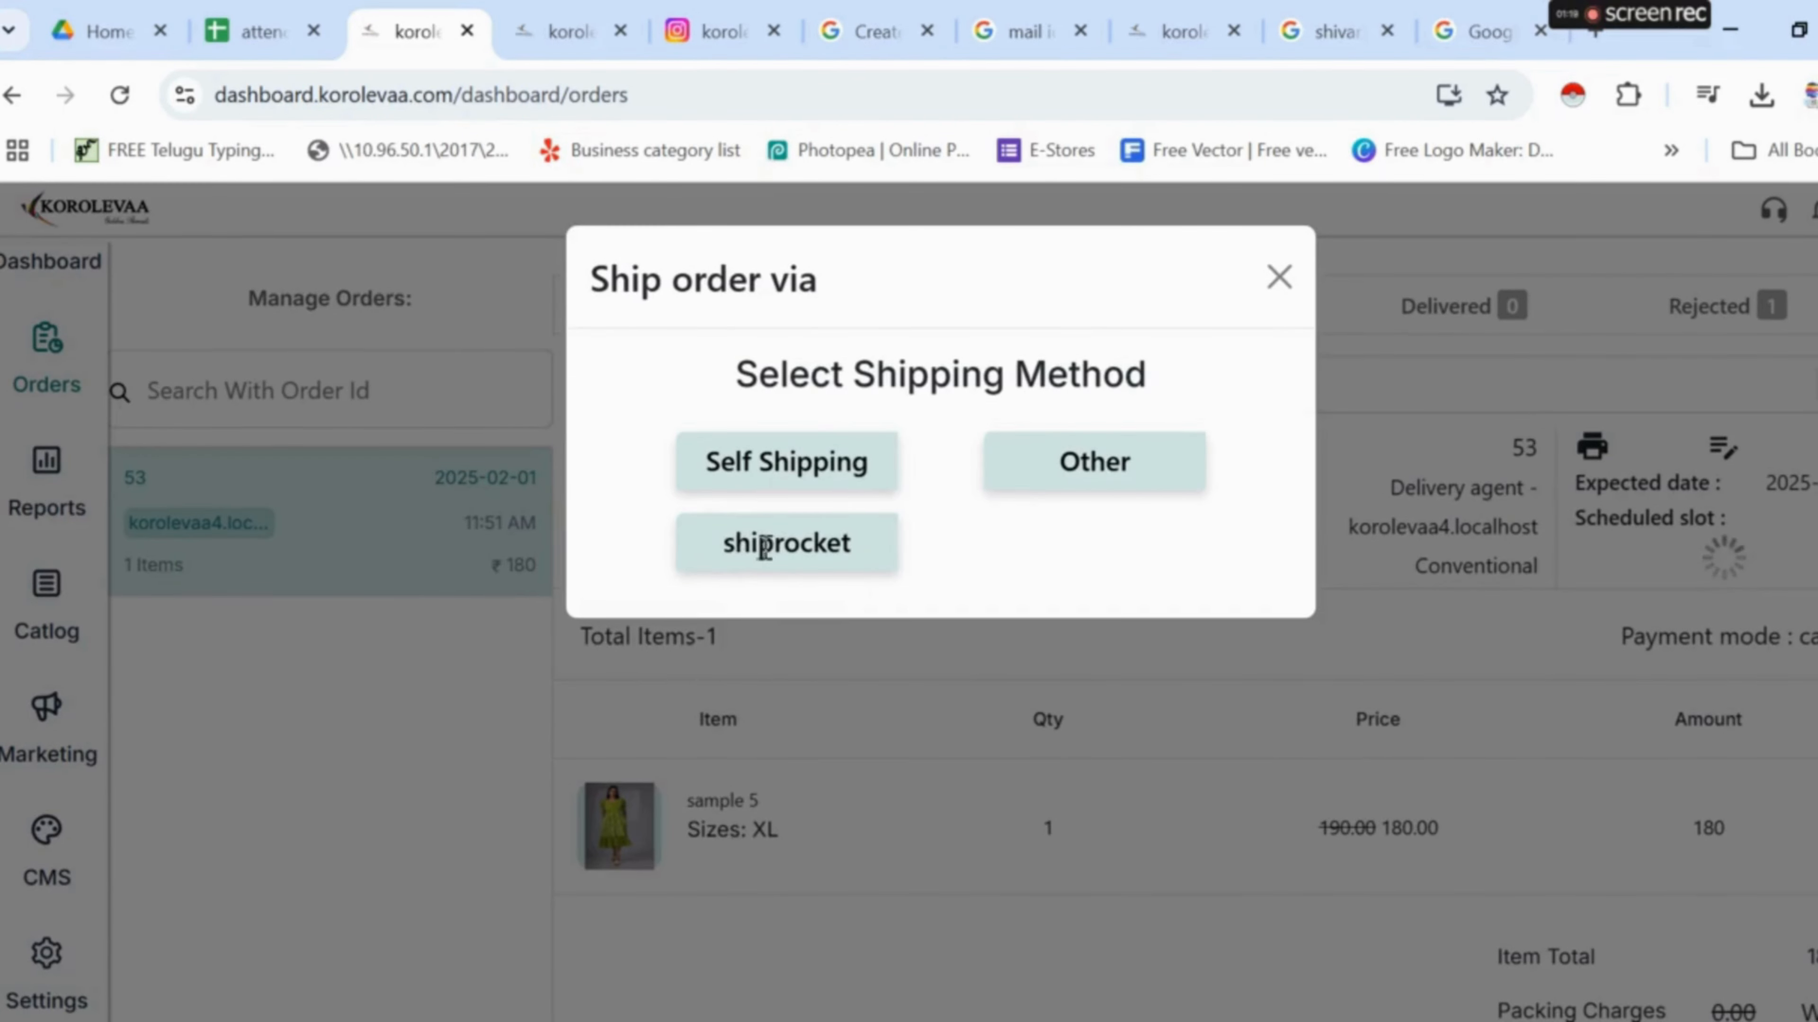
left_click(849, 560)
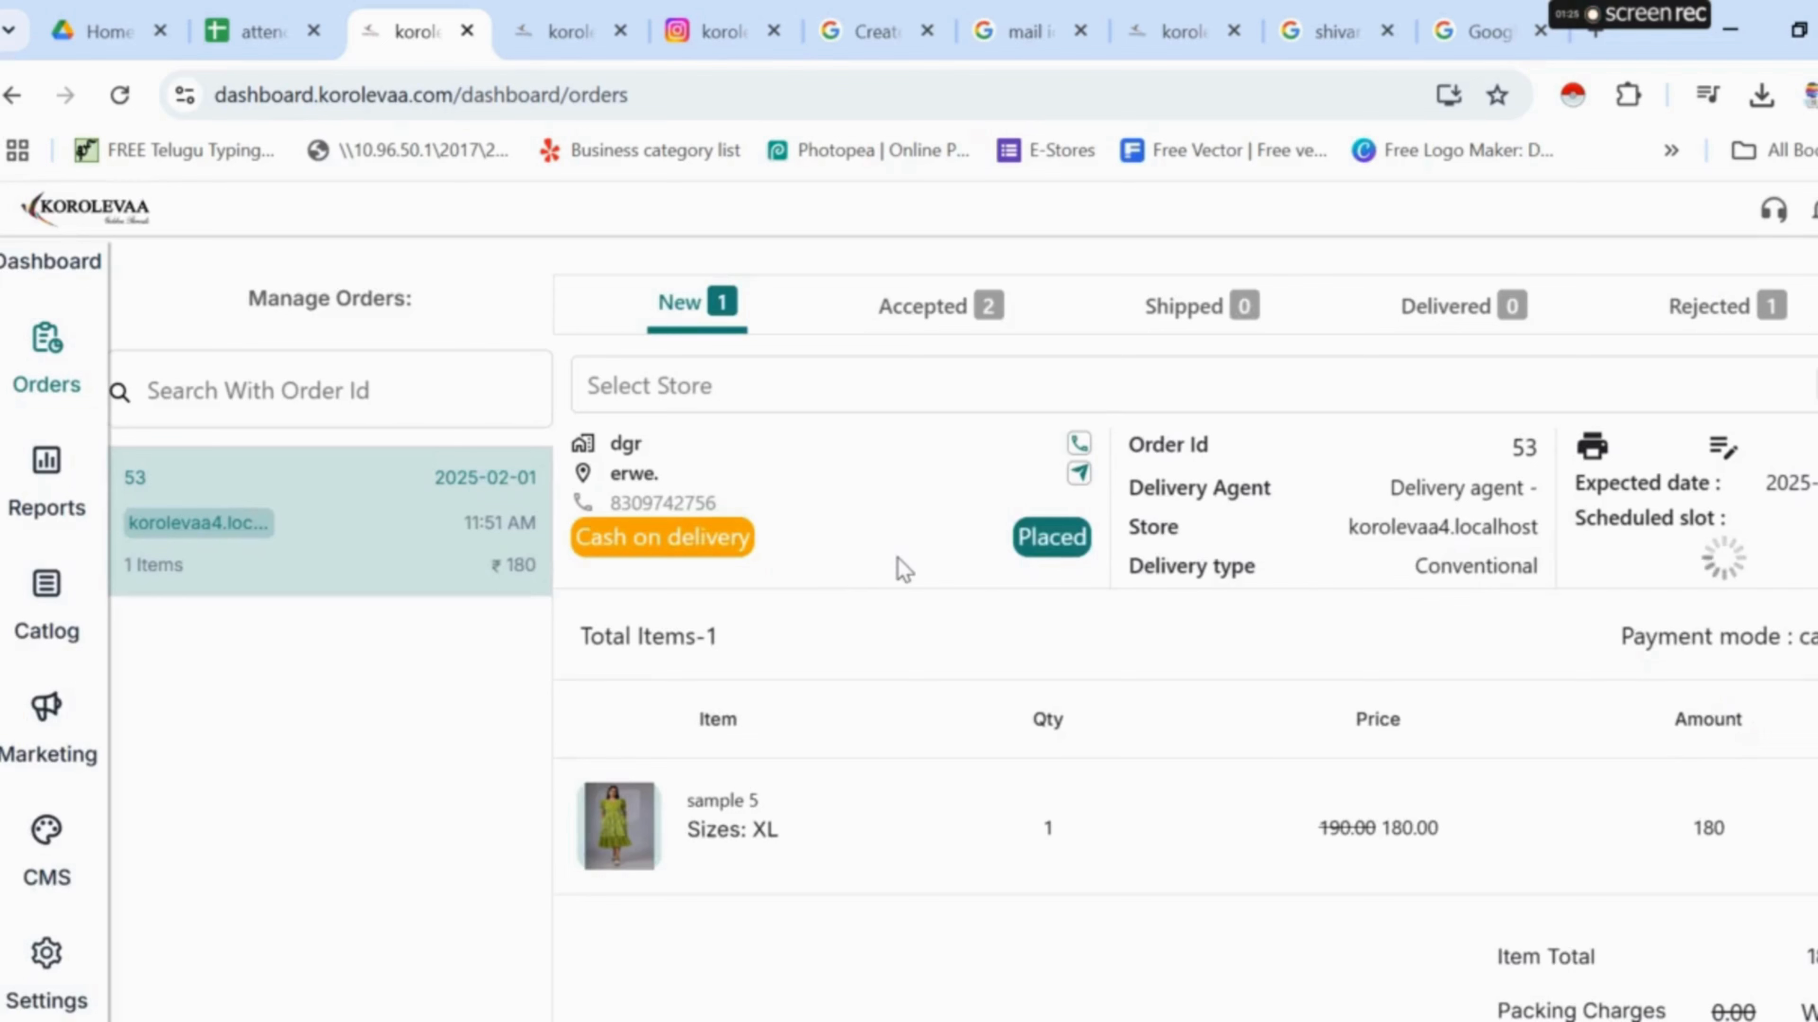
- Check order 53 among Accepted orders and back out of cancelling it
left_click(947, 313)
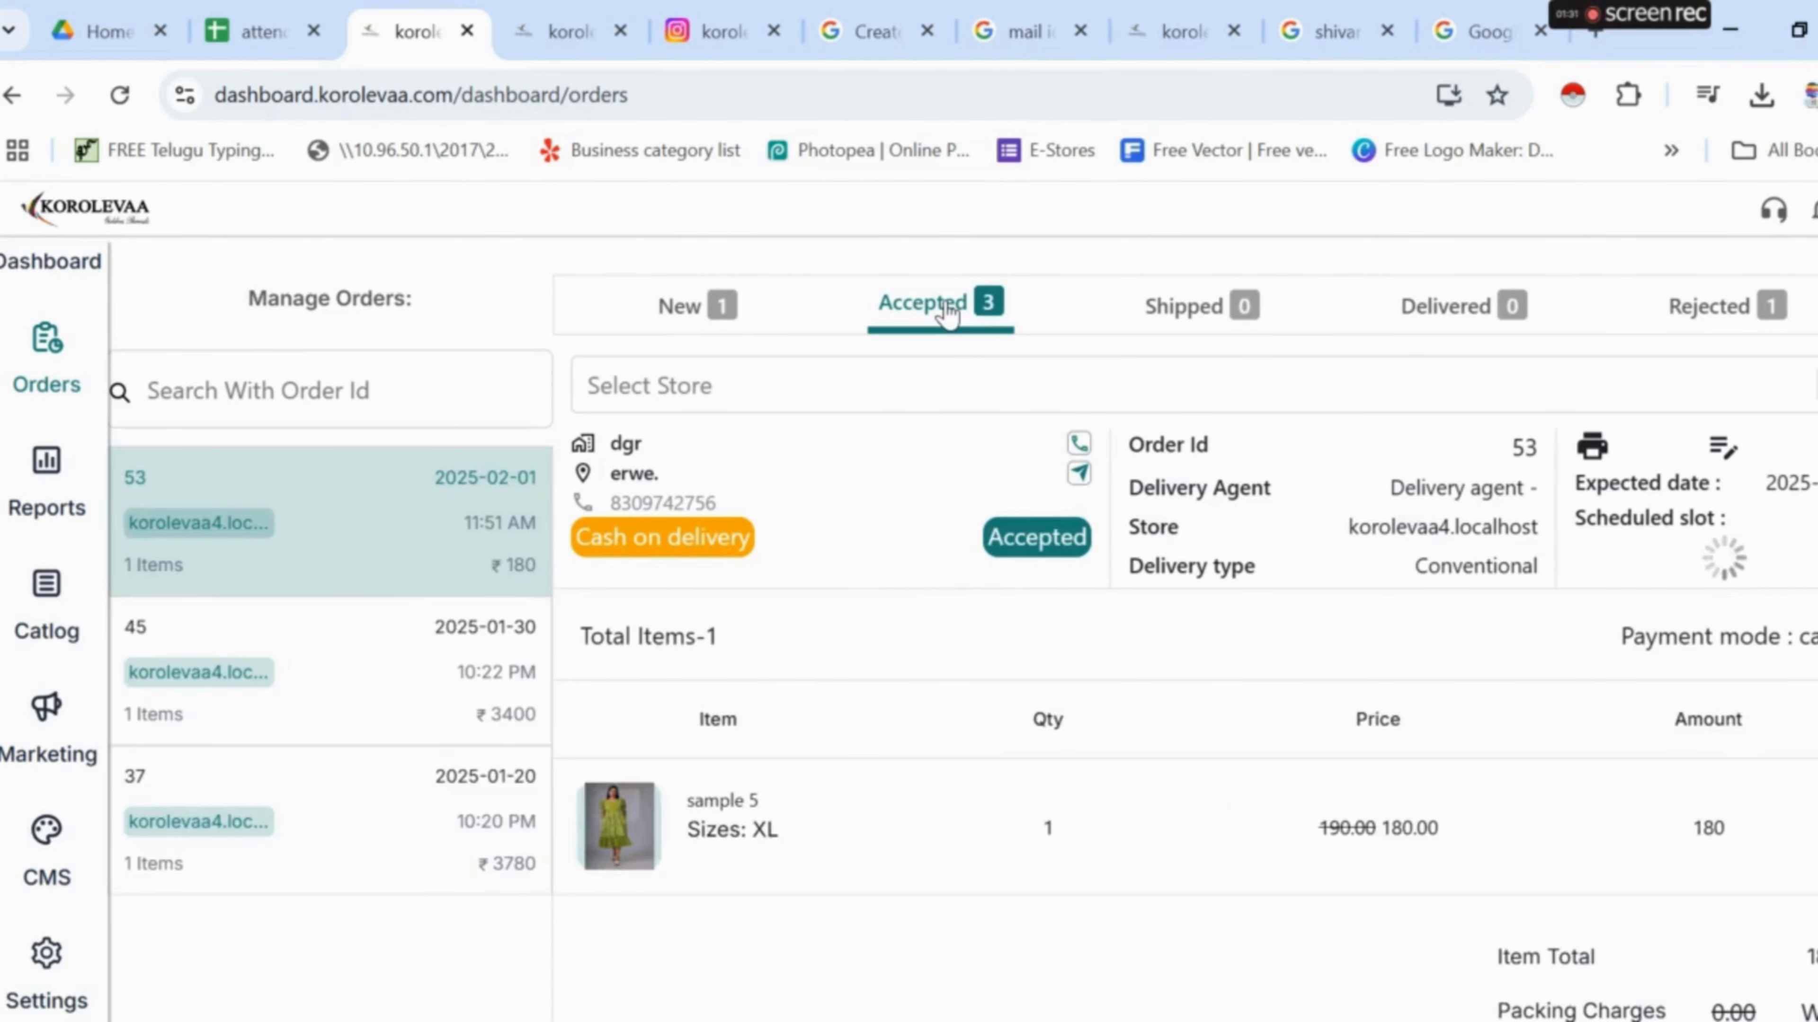
scroll(1216, 795, "down", 2)
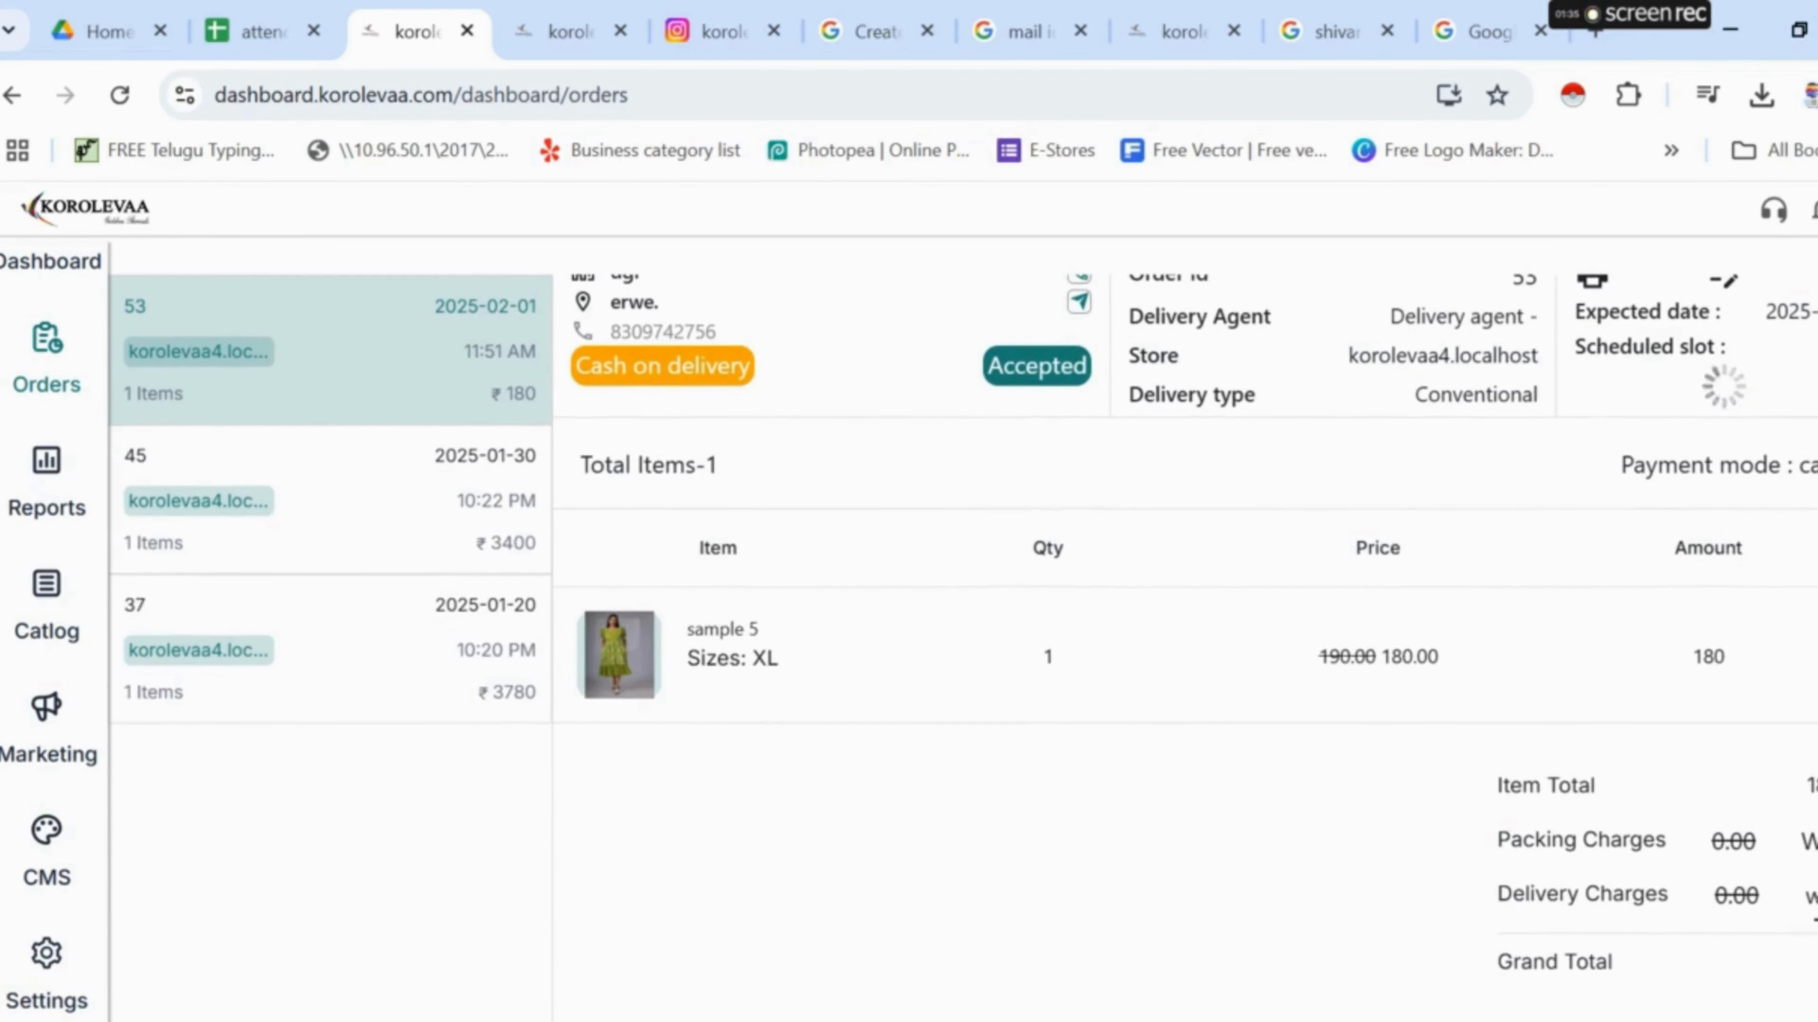
scroll(1686, 940, "up", 2)
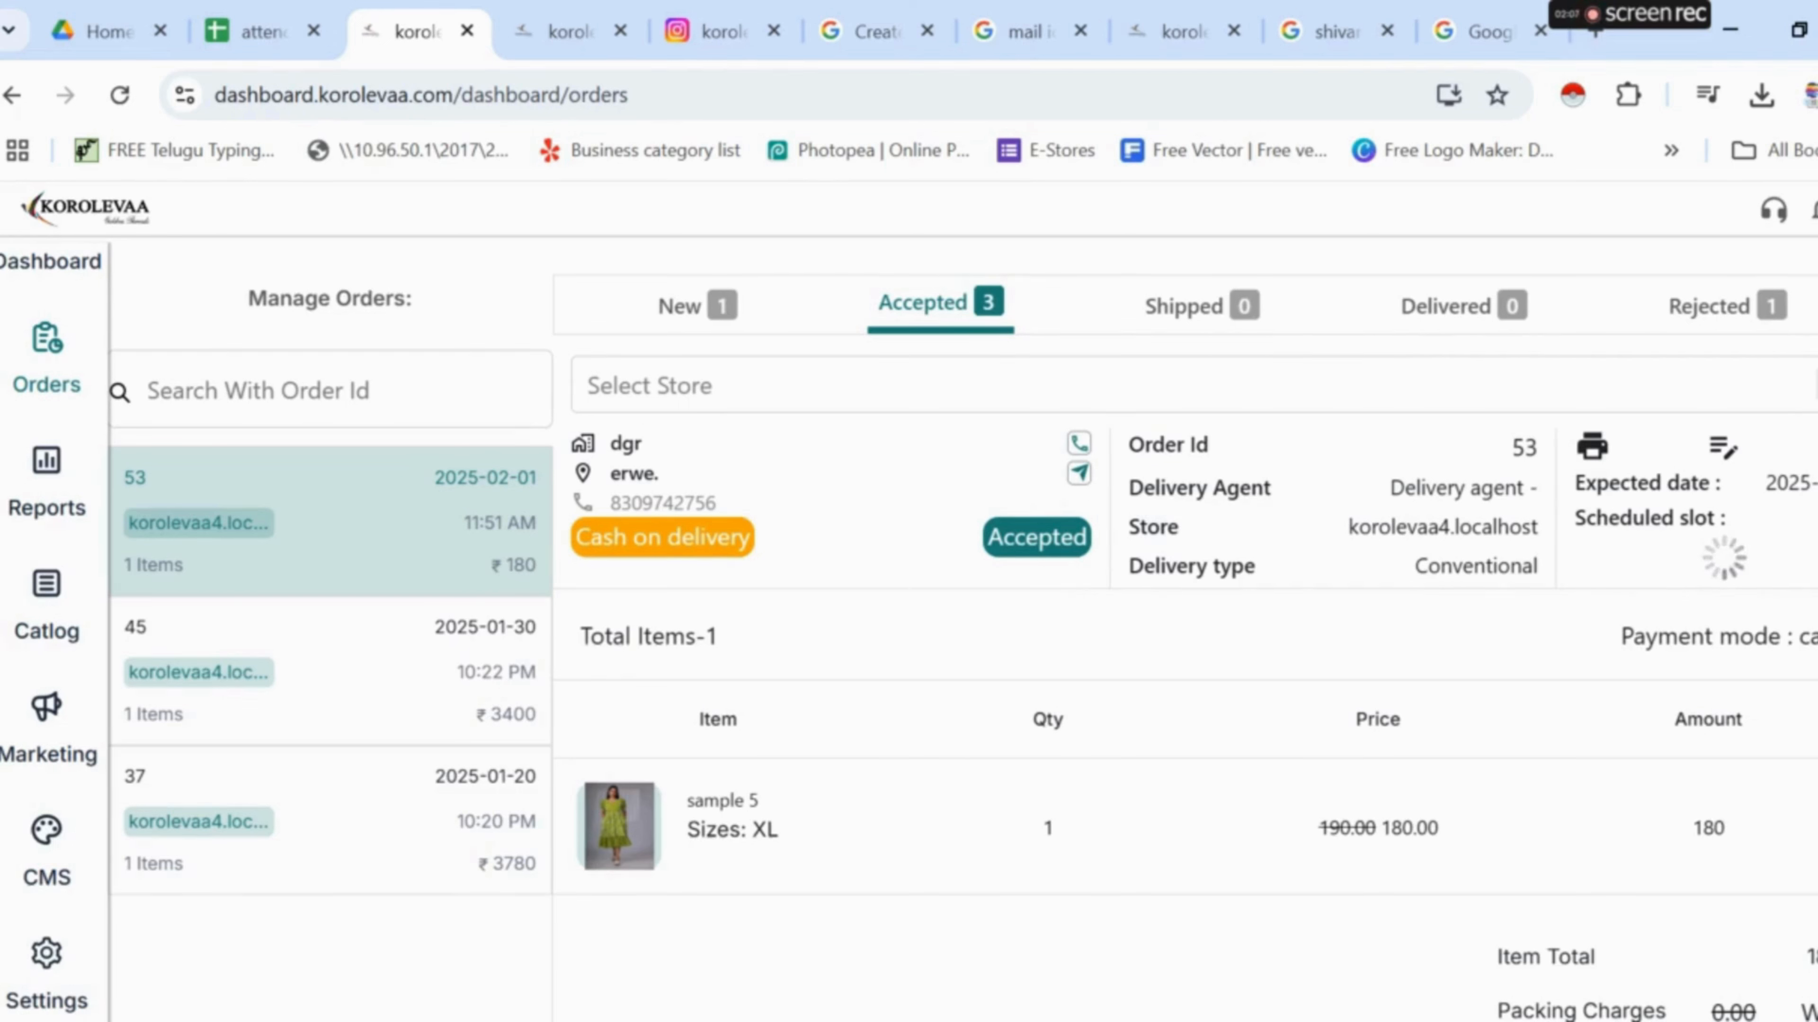
left_click(1815, 447)
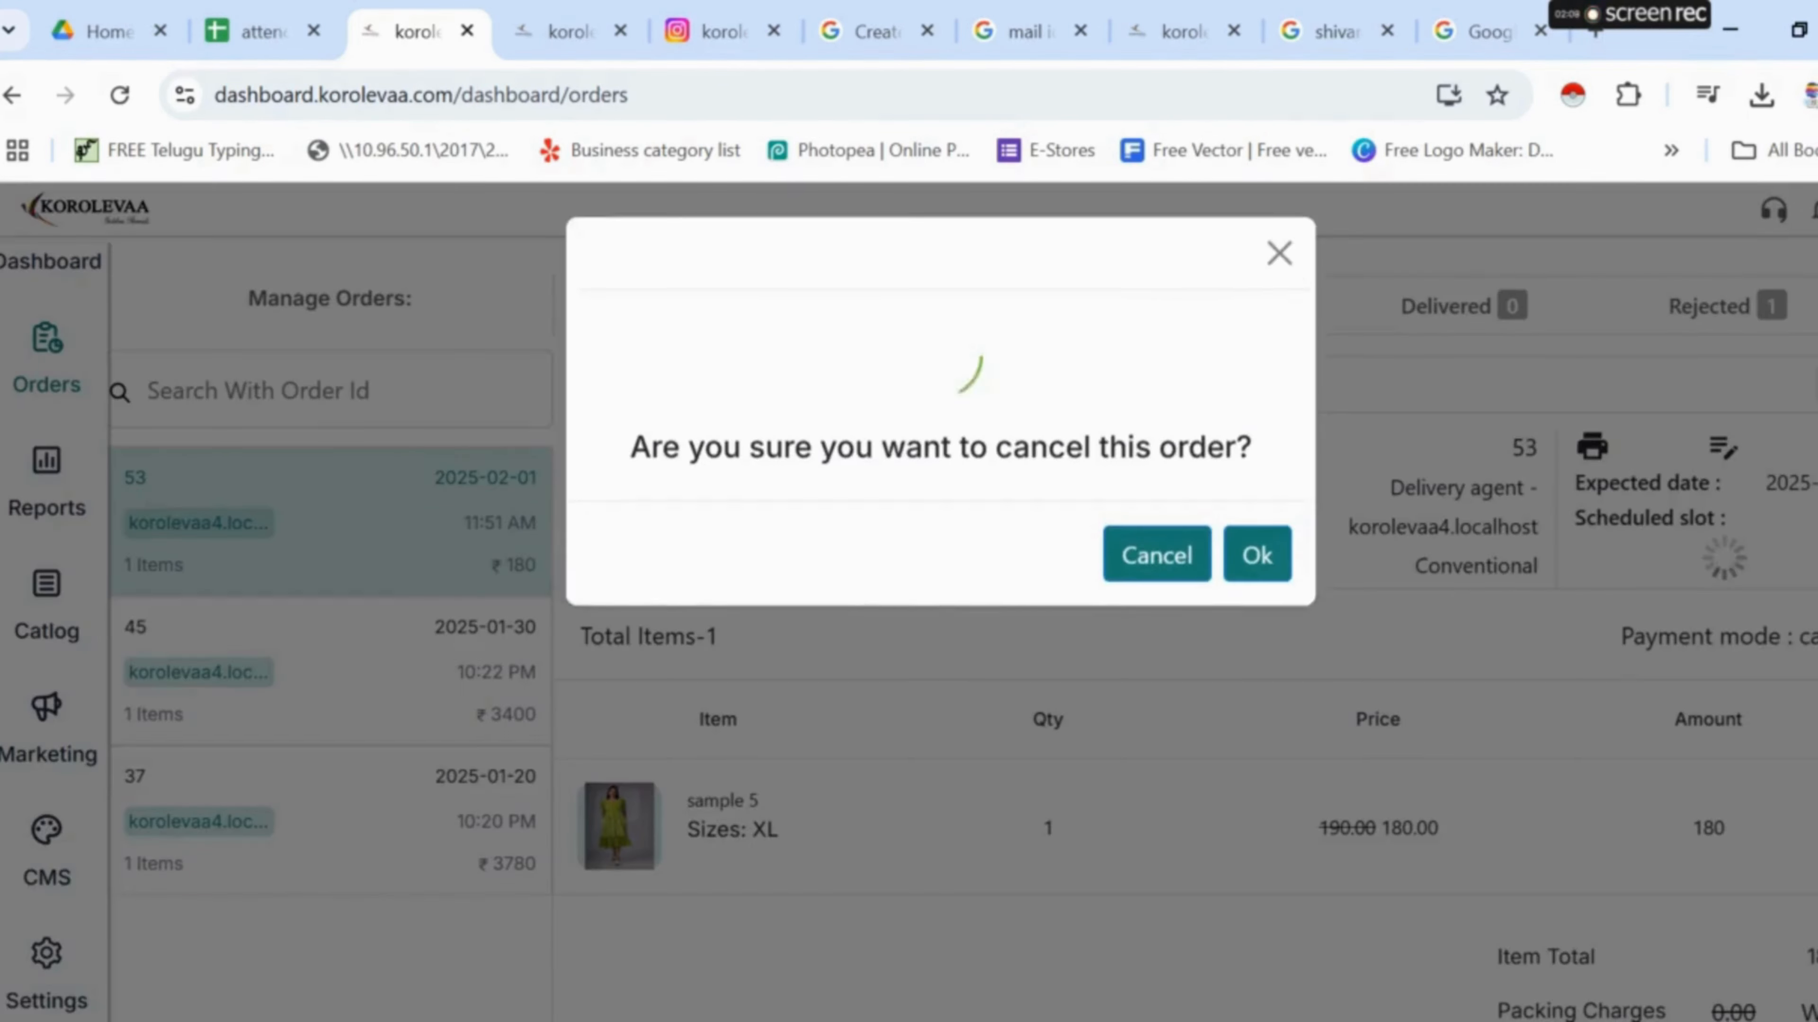
left_click(1182, 566)
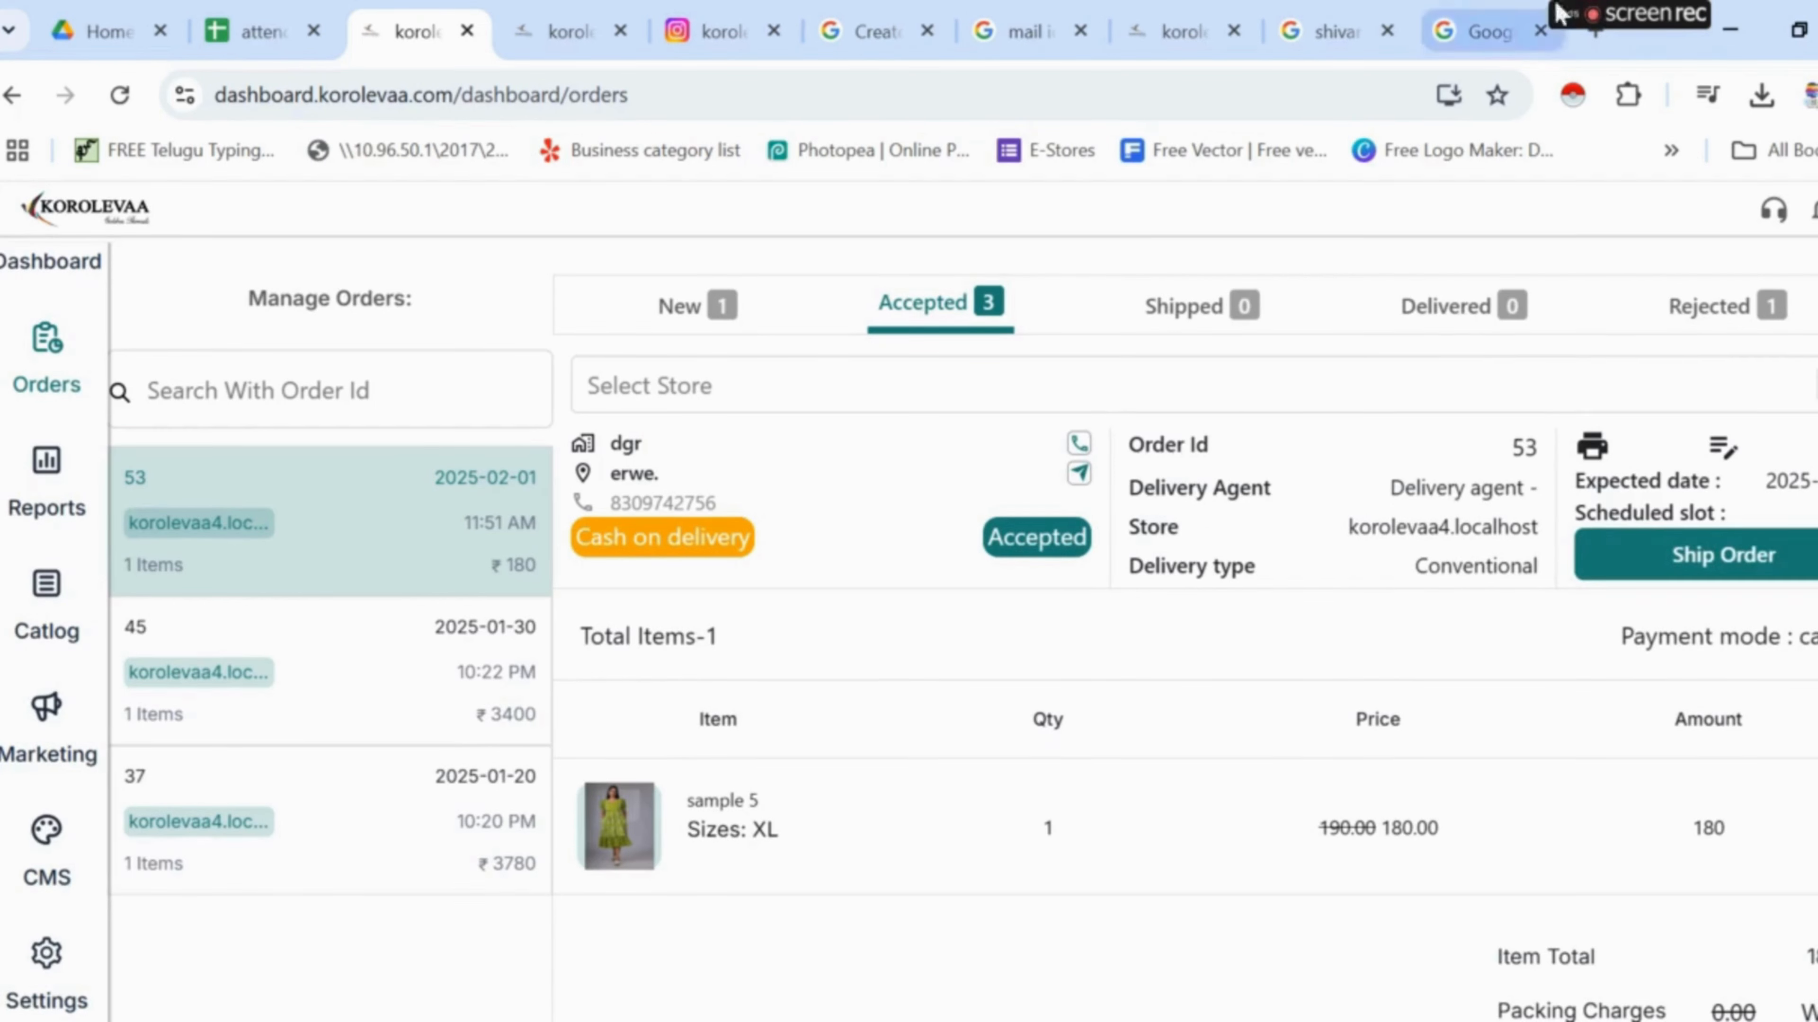
mouse_move(1606, 21)
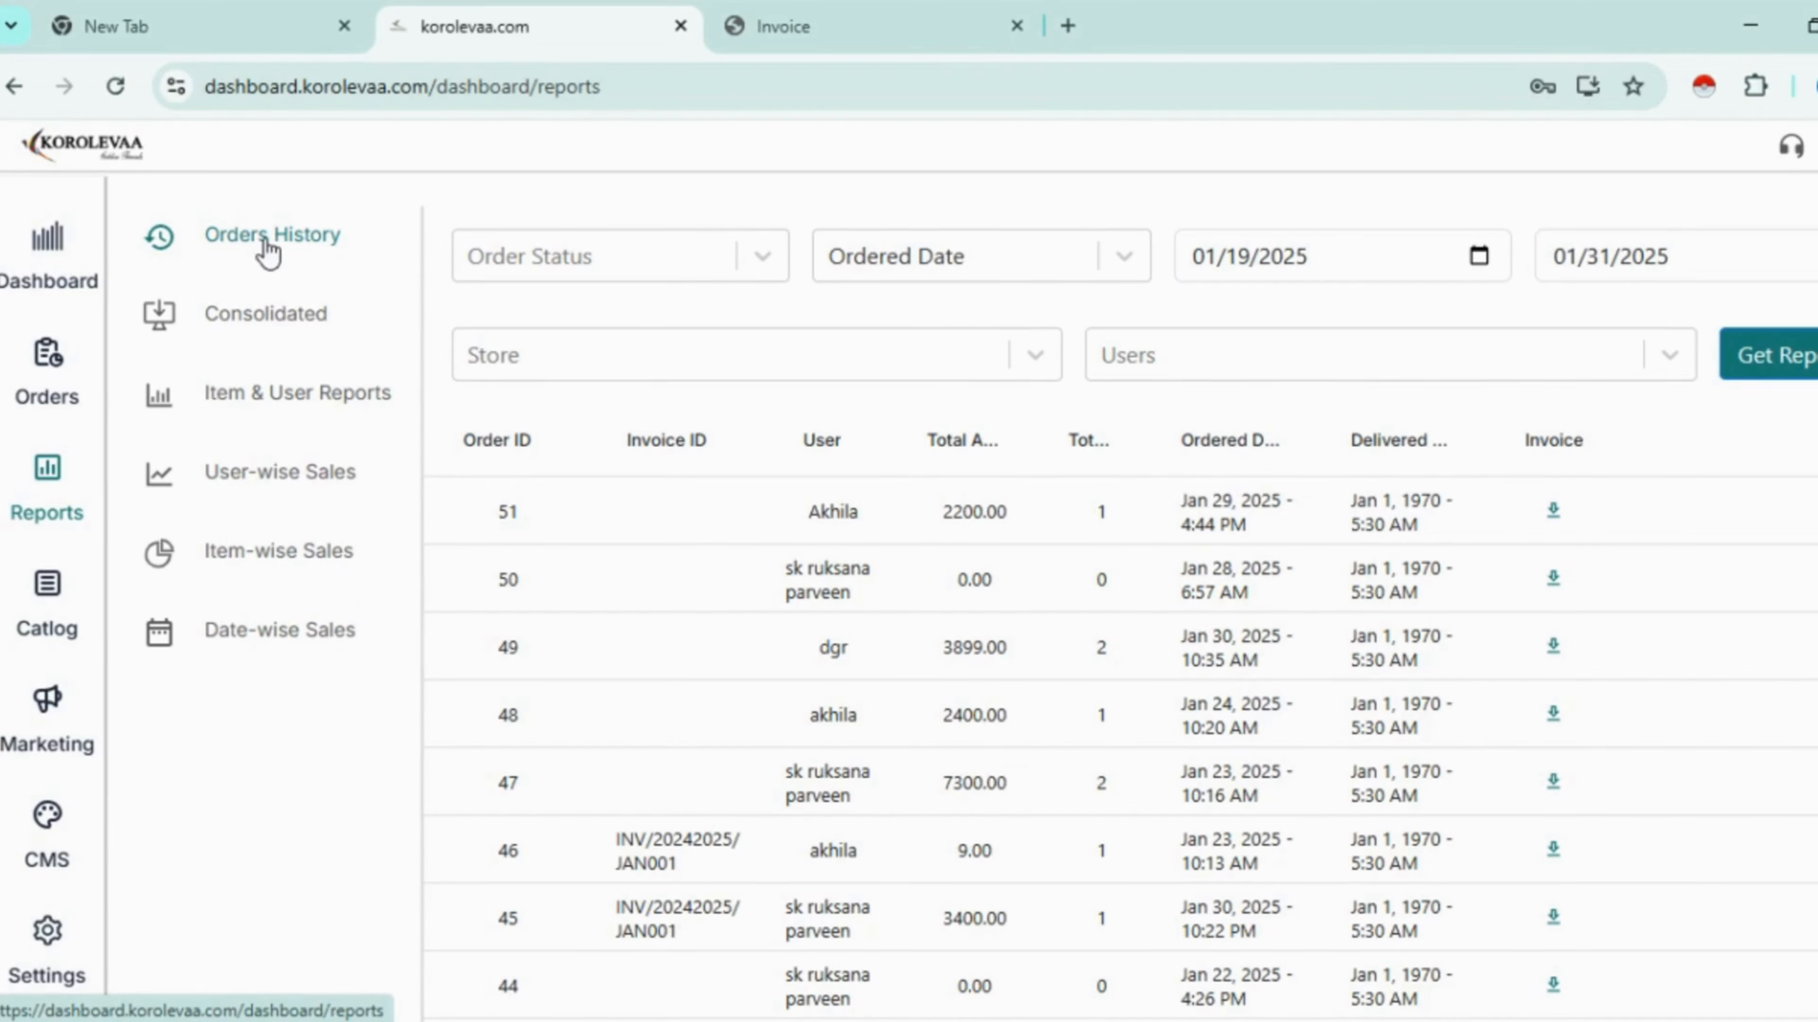
- Report Delivered orders, then clear the status filter and rerun the report by Ordered Date
left_click(776, 271)
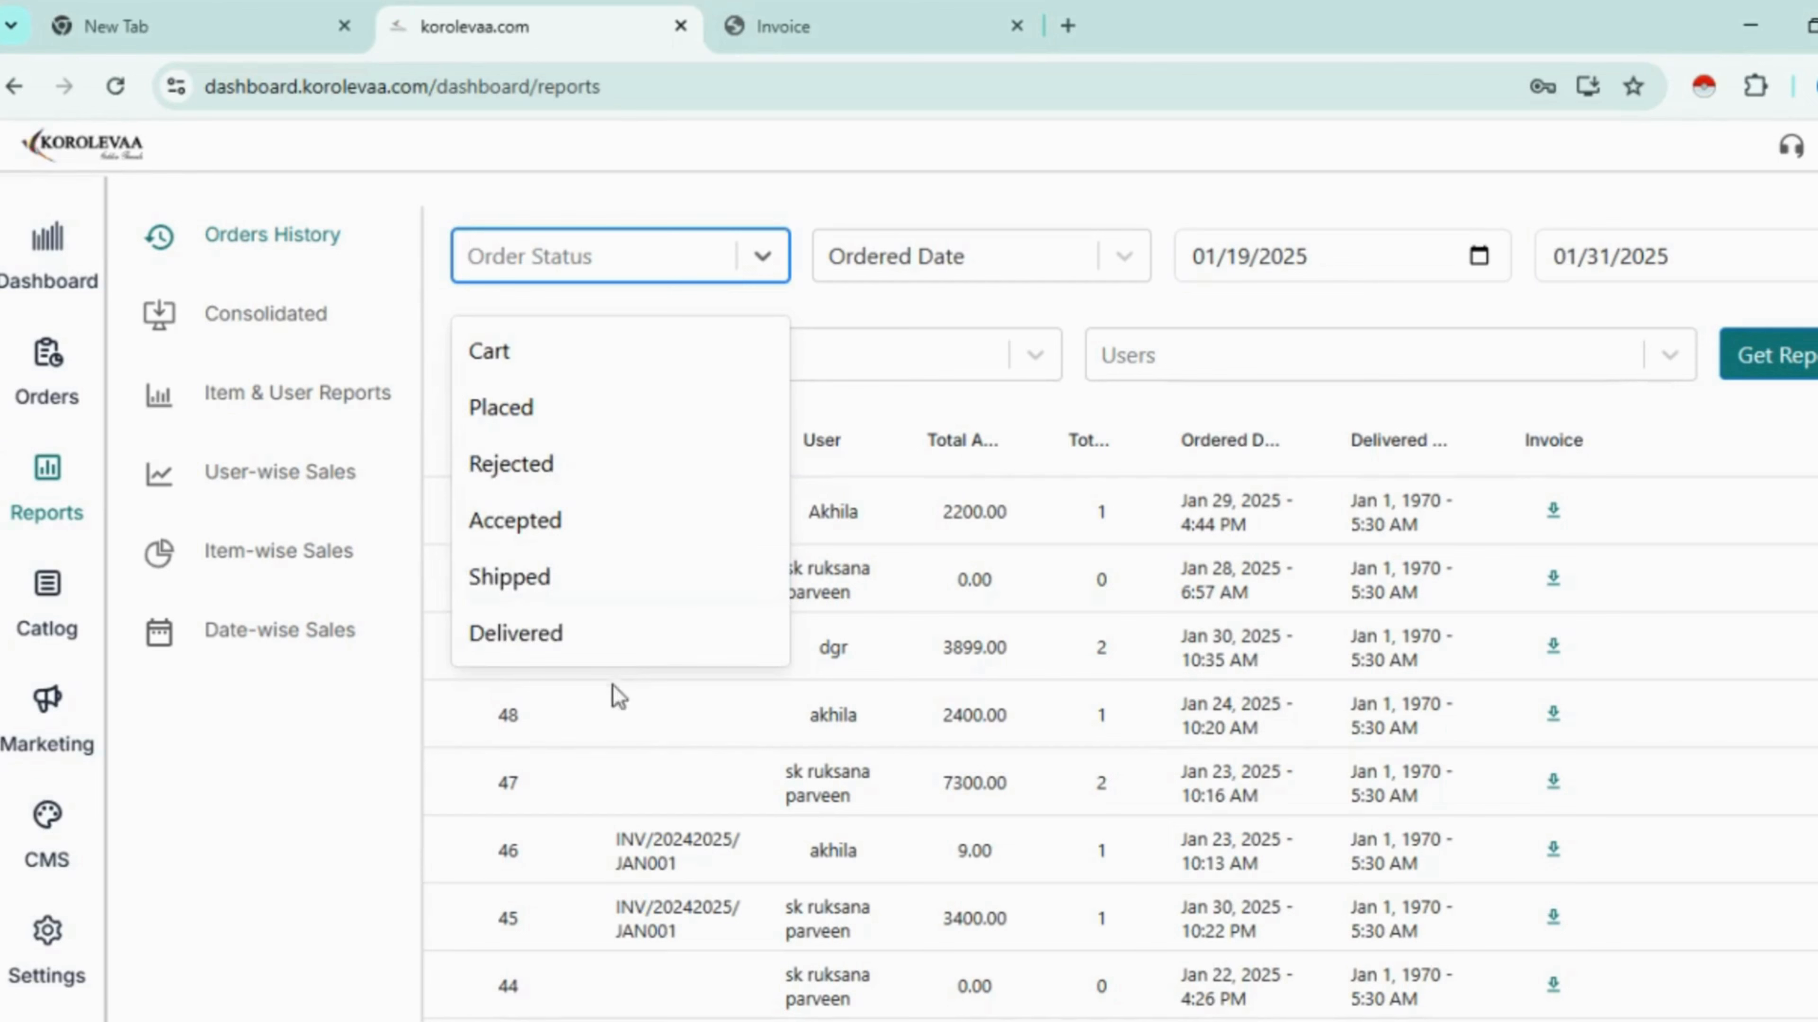
left_click(600, 648)
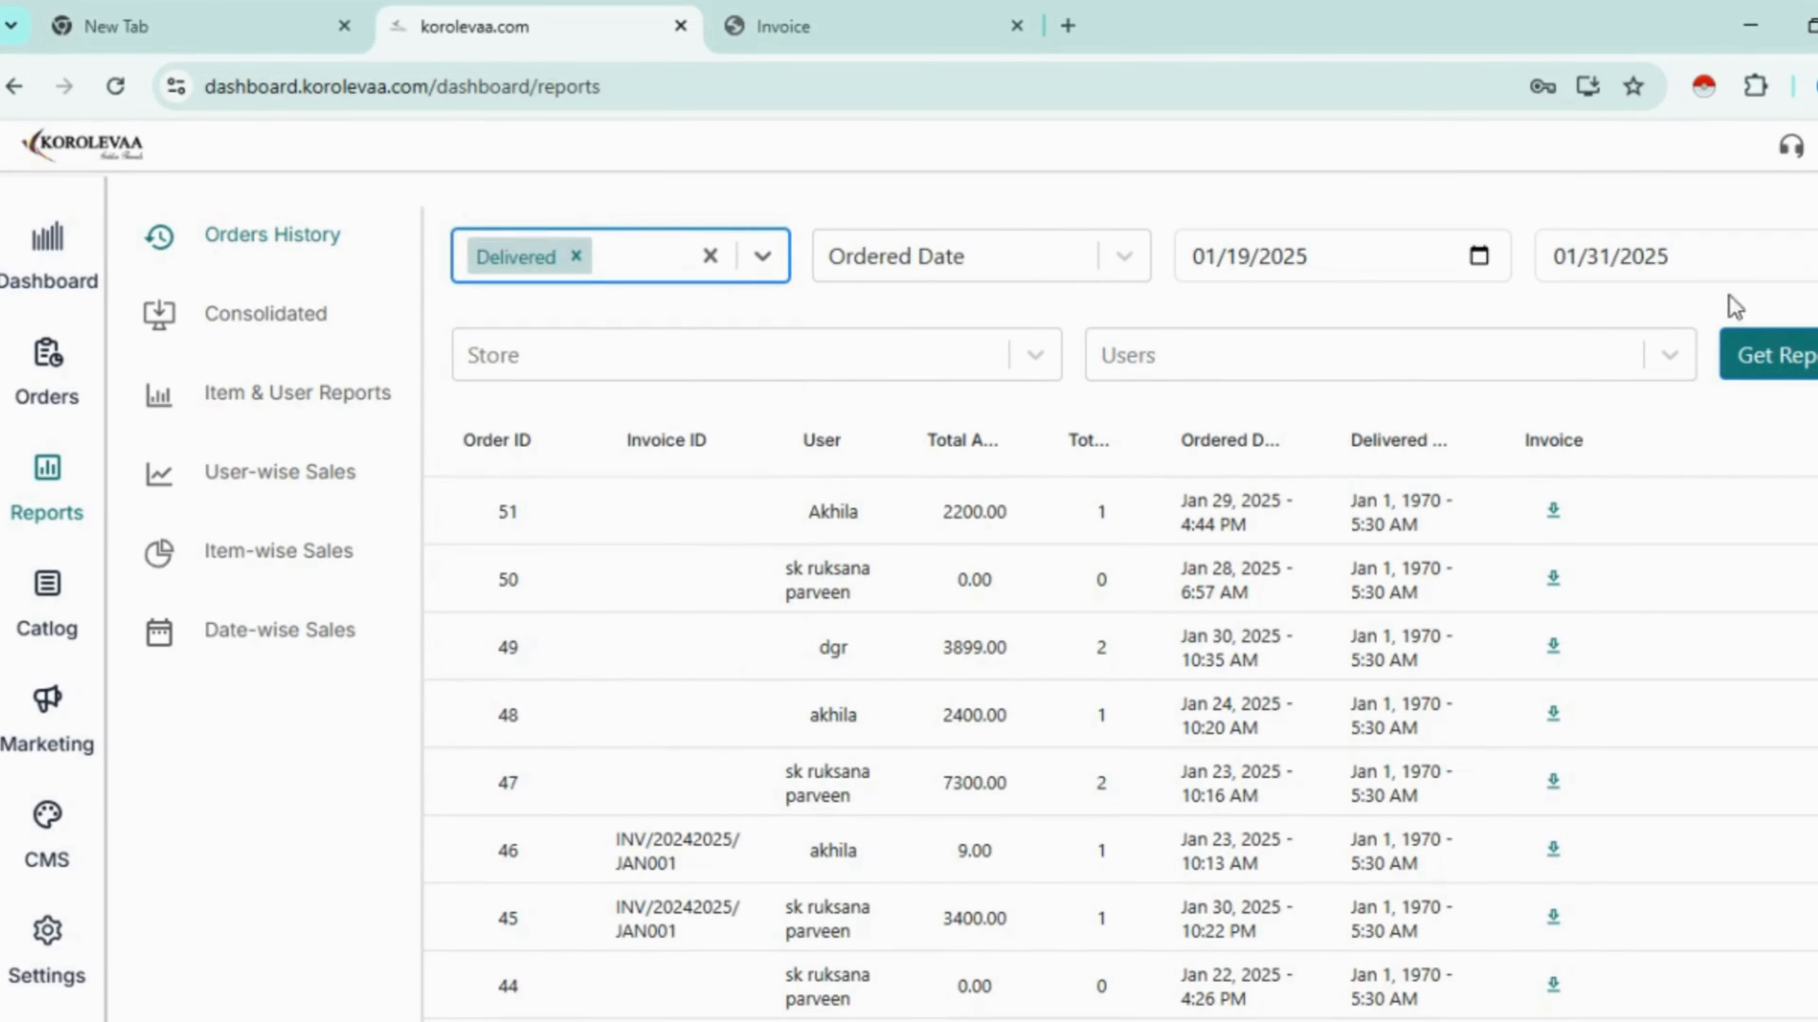
left_click(1746, 354)
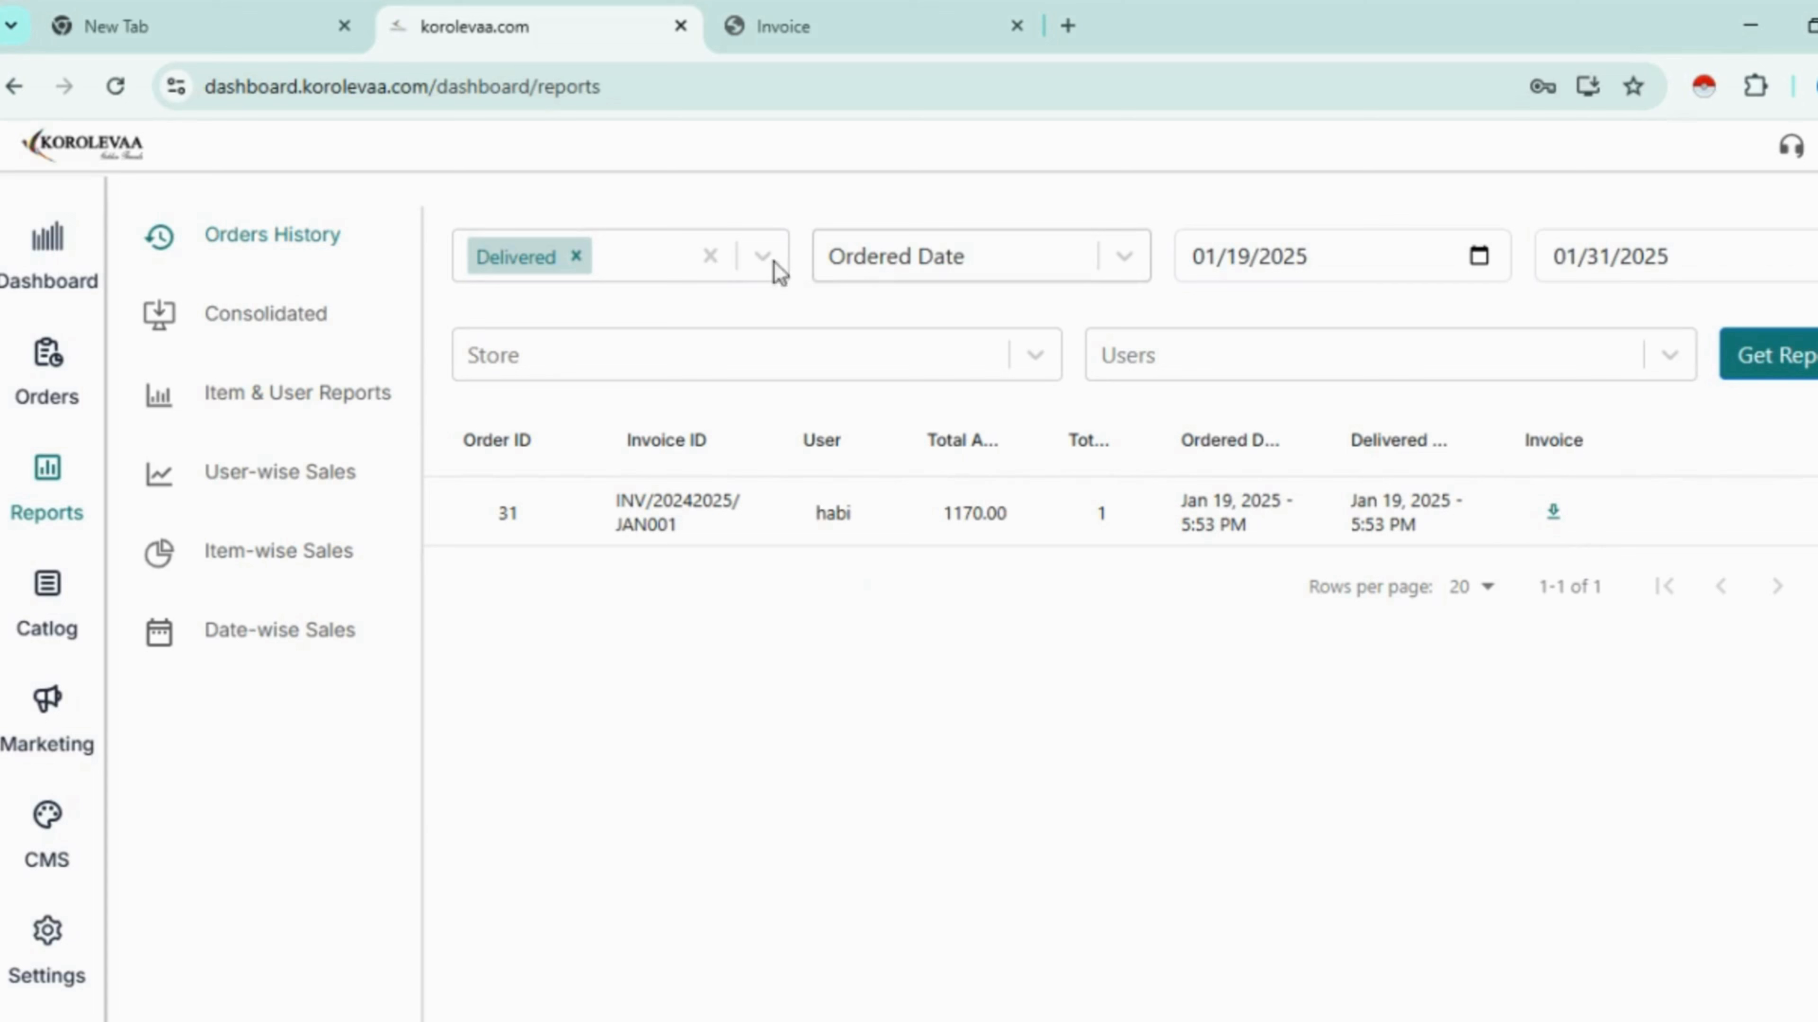
left_click(710, 255)
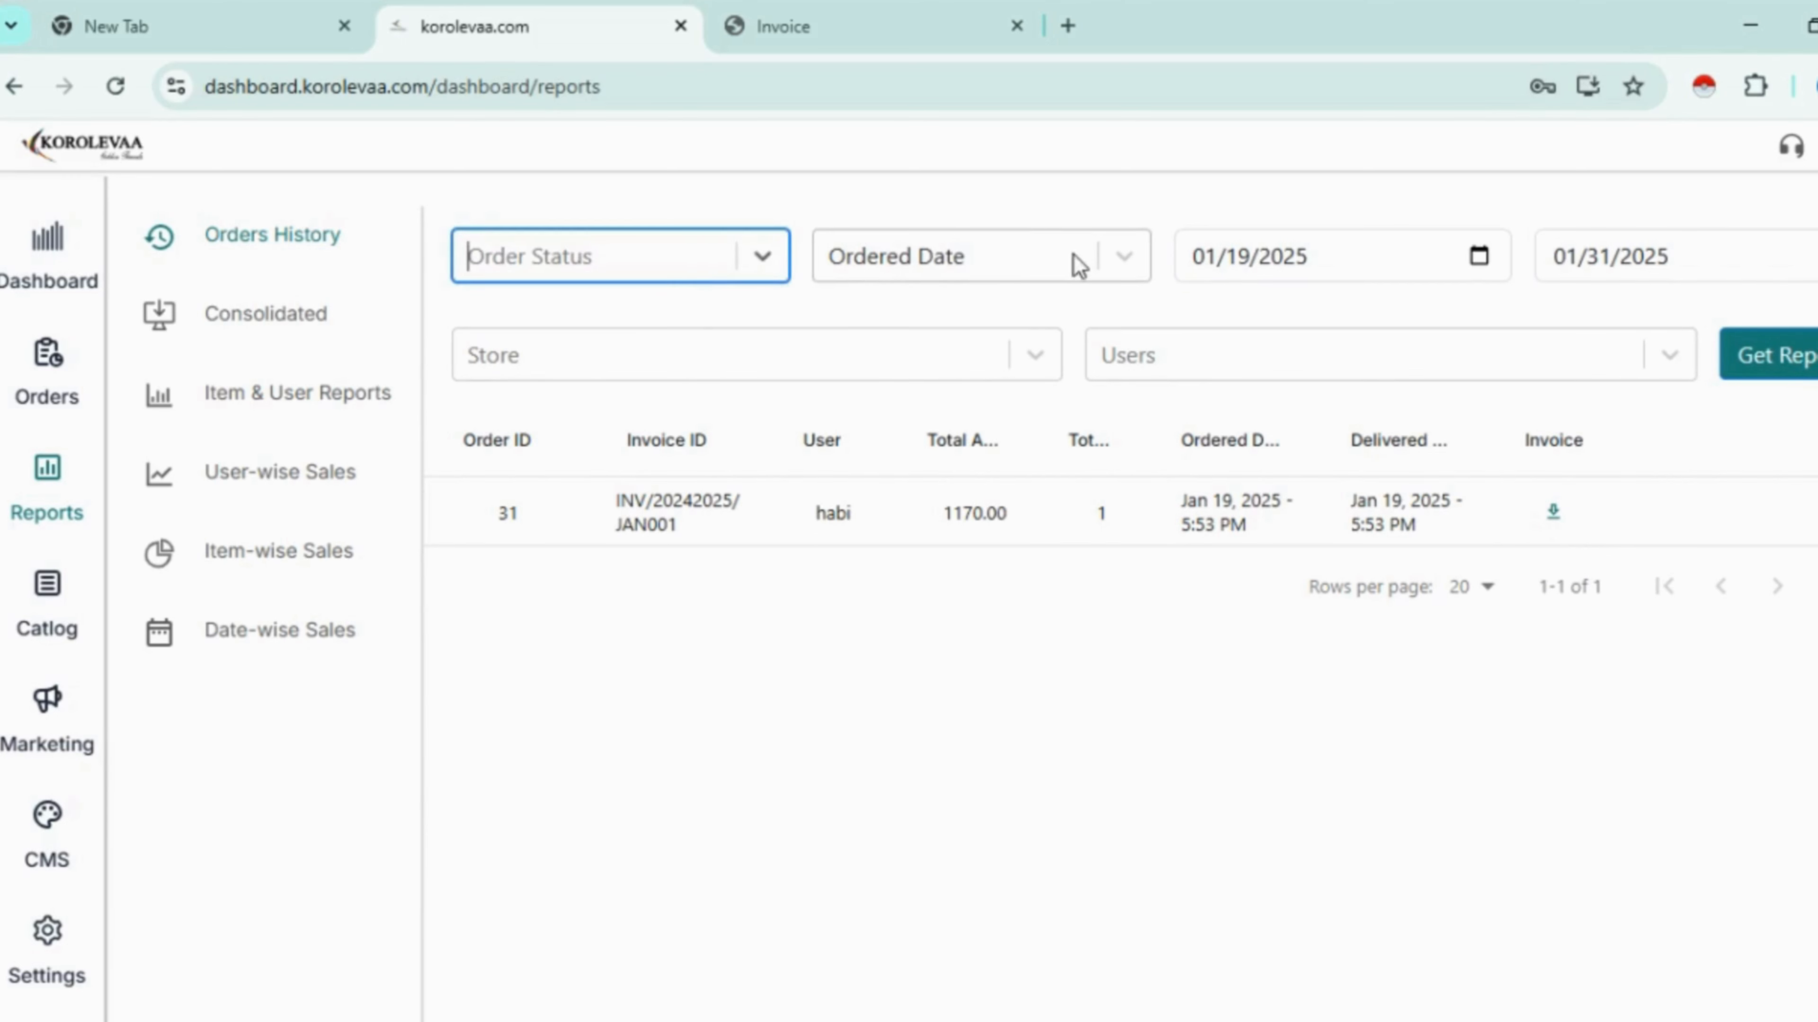
left_click(1137, 256)
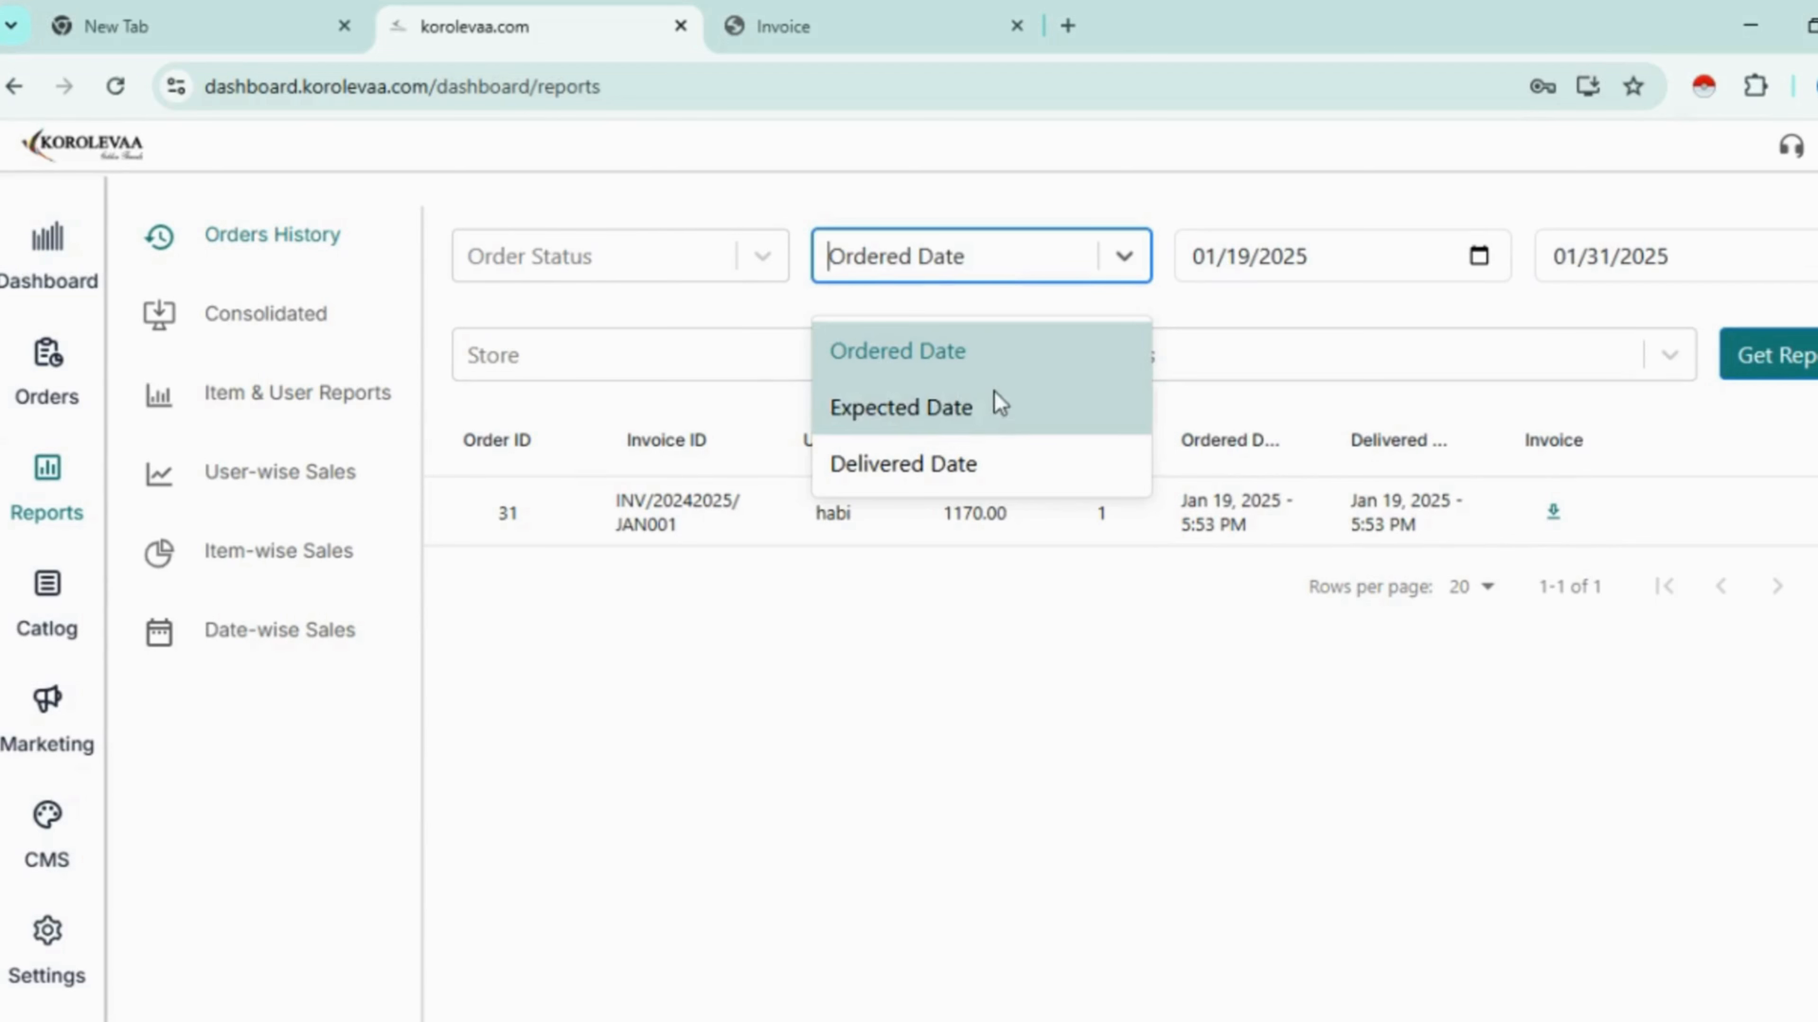
left_click(990, 362)
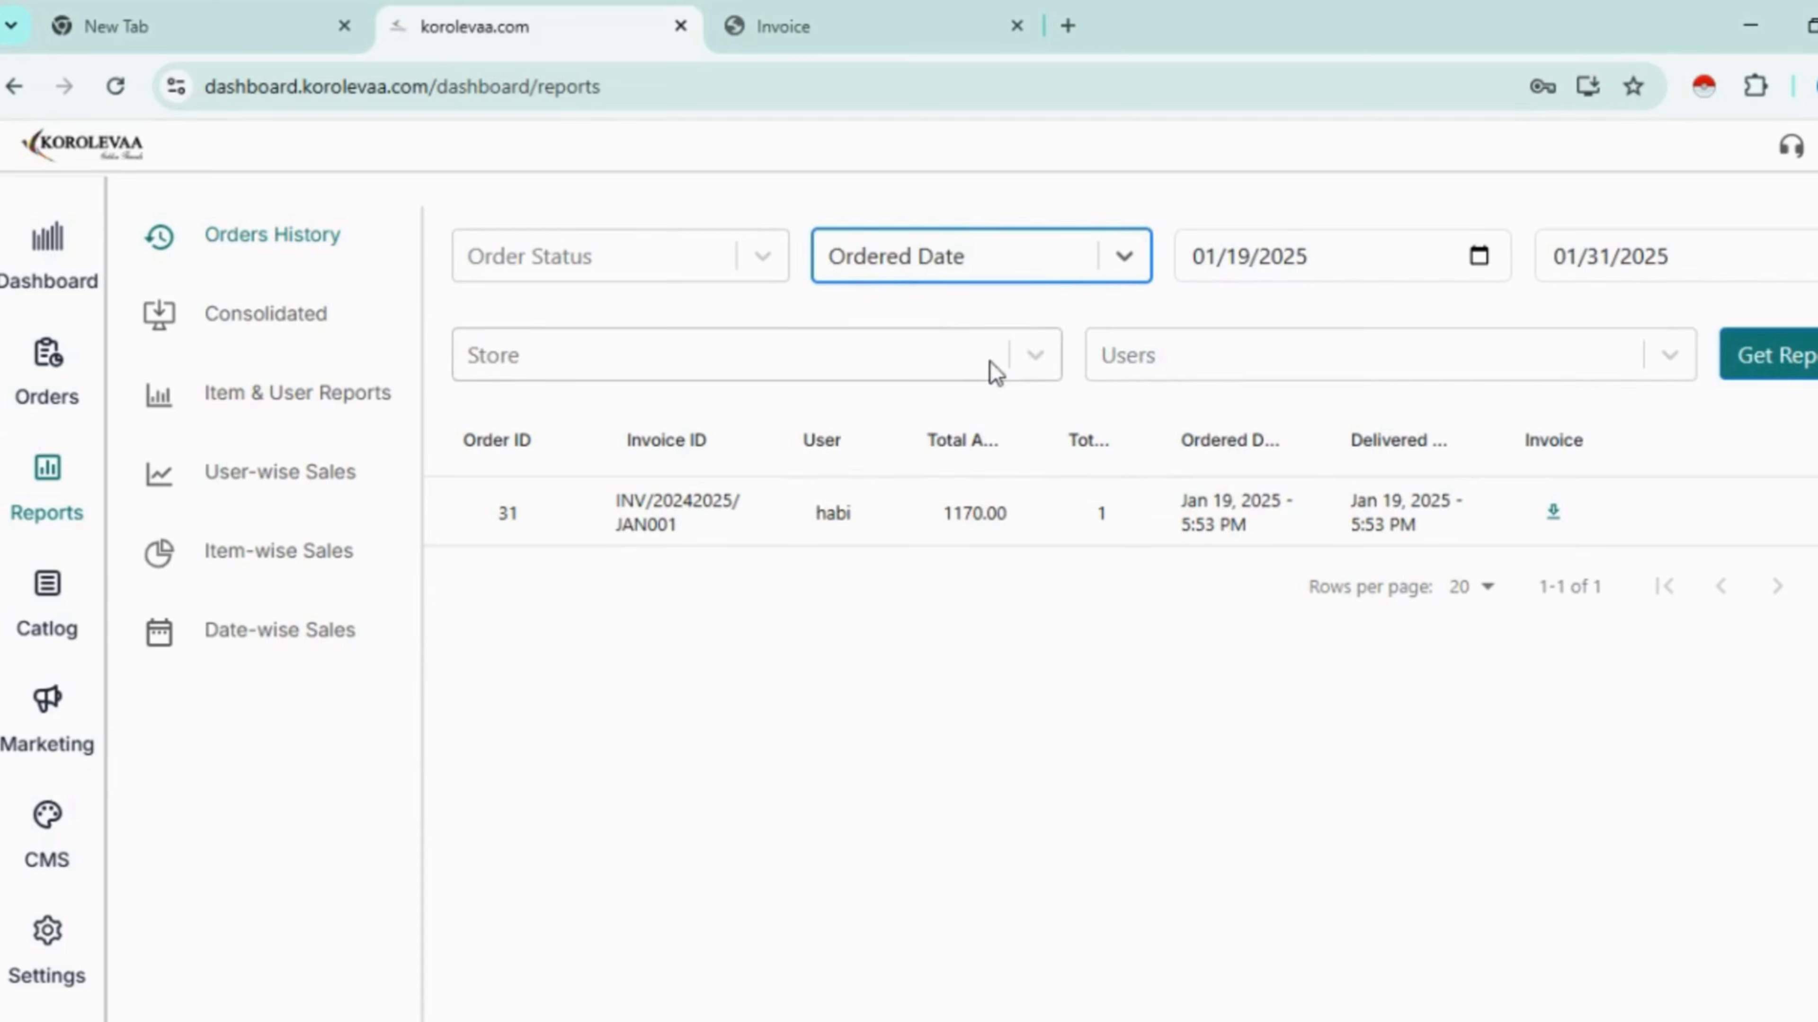
left_click(1754, 356)
scroll(1243, 512, "down", 10)
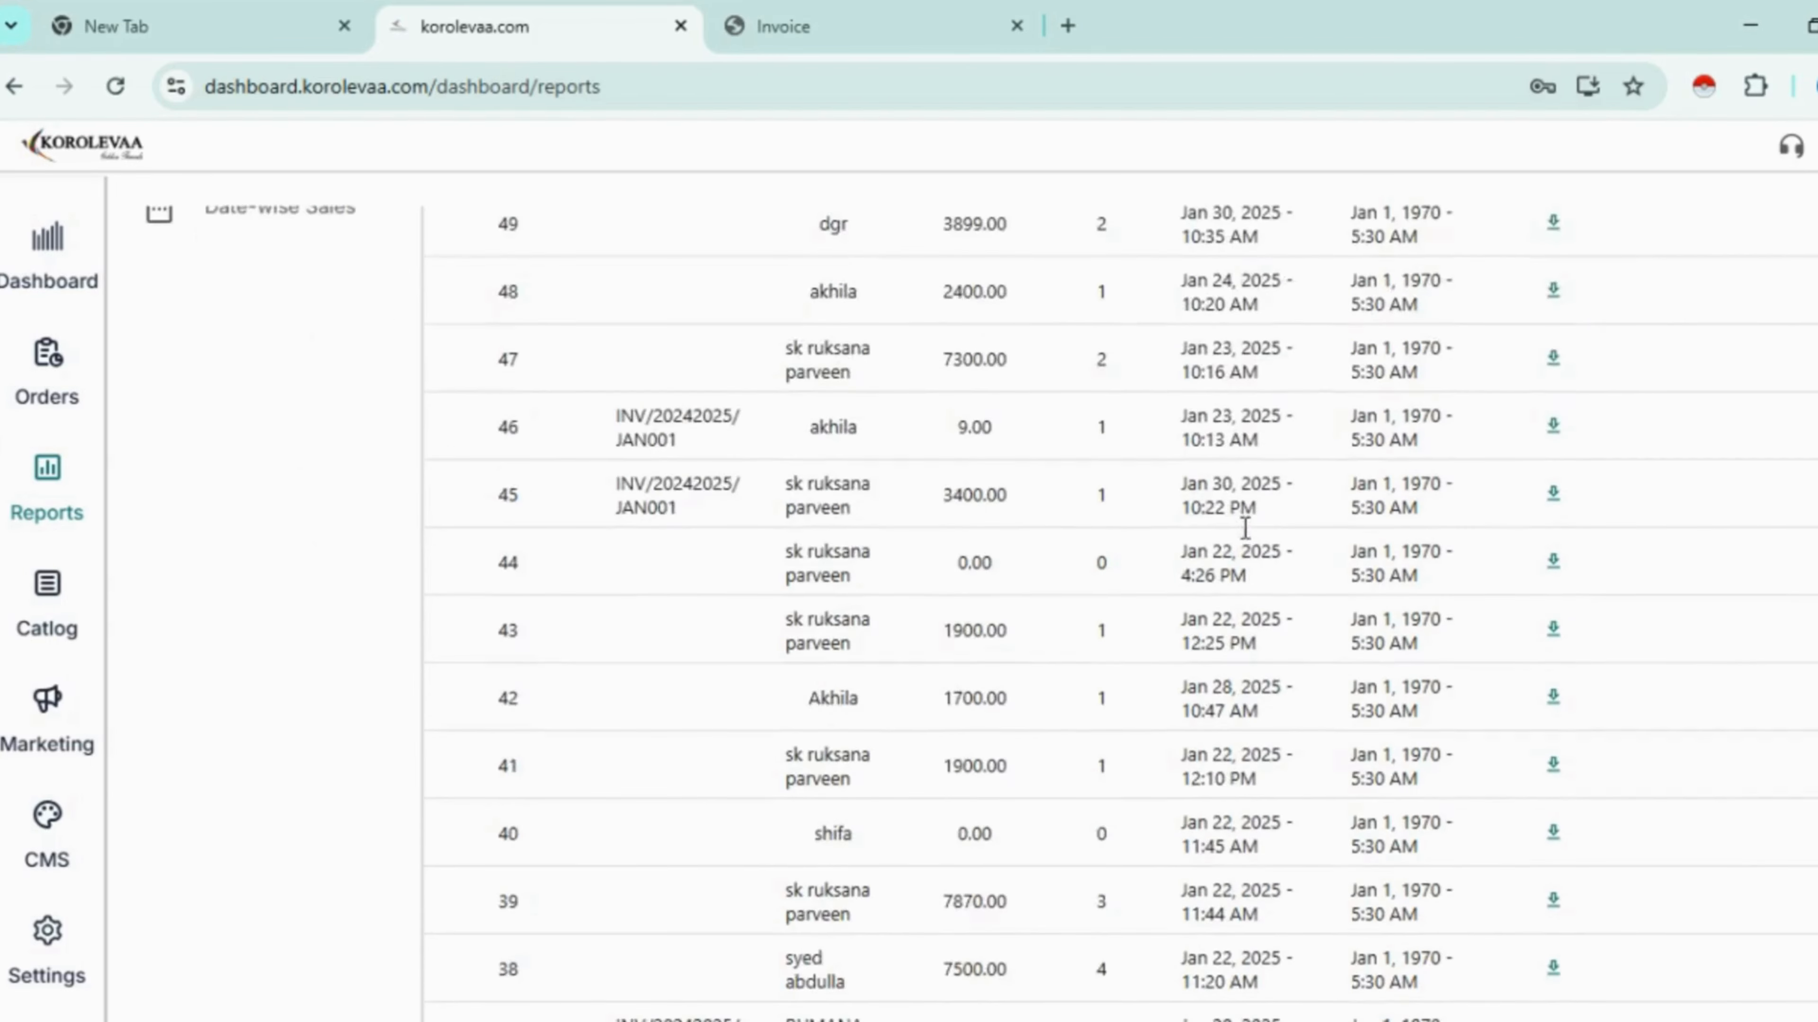
scroll(1237, 524, "up", 9)
scroll(1254, 530, "up", 2)
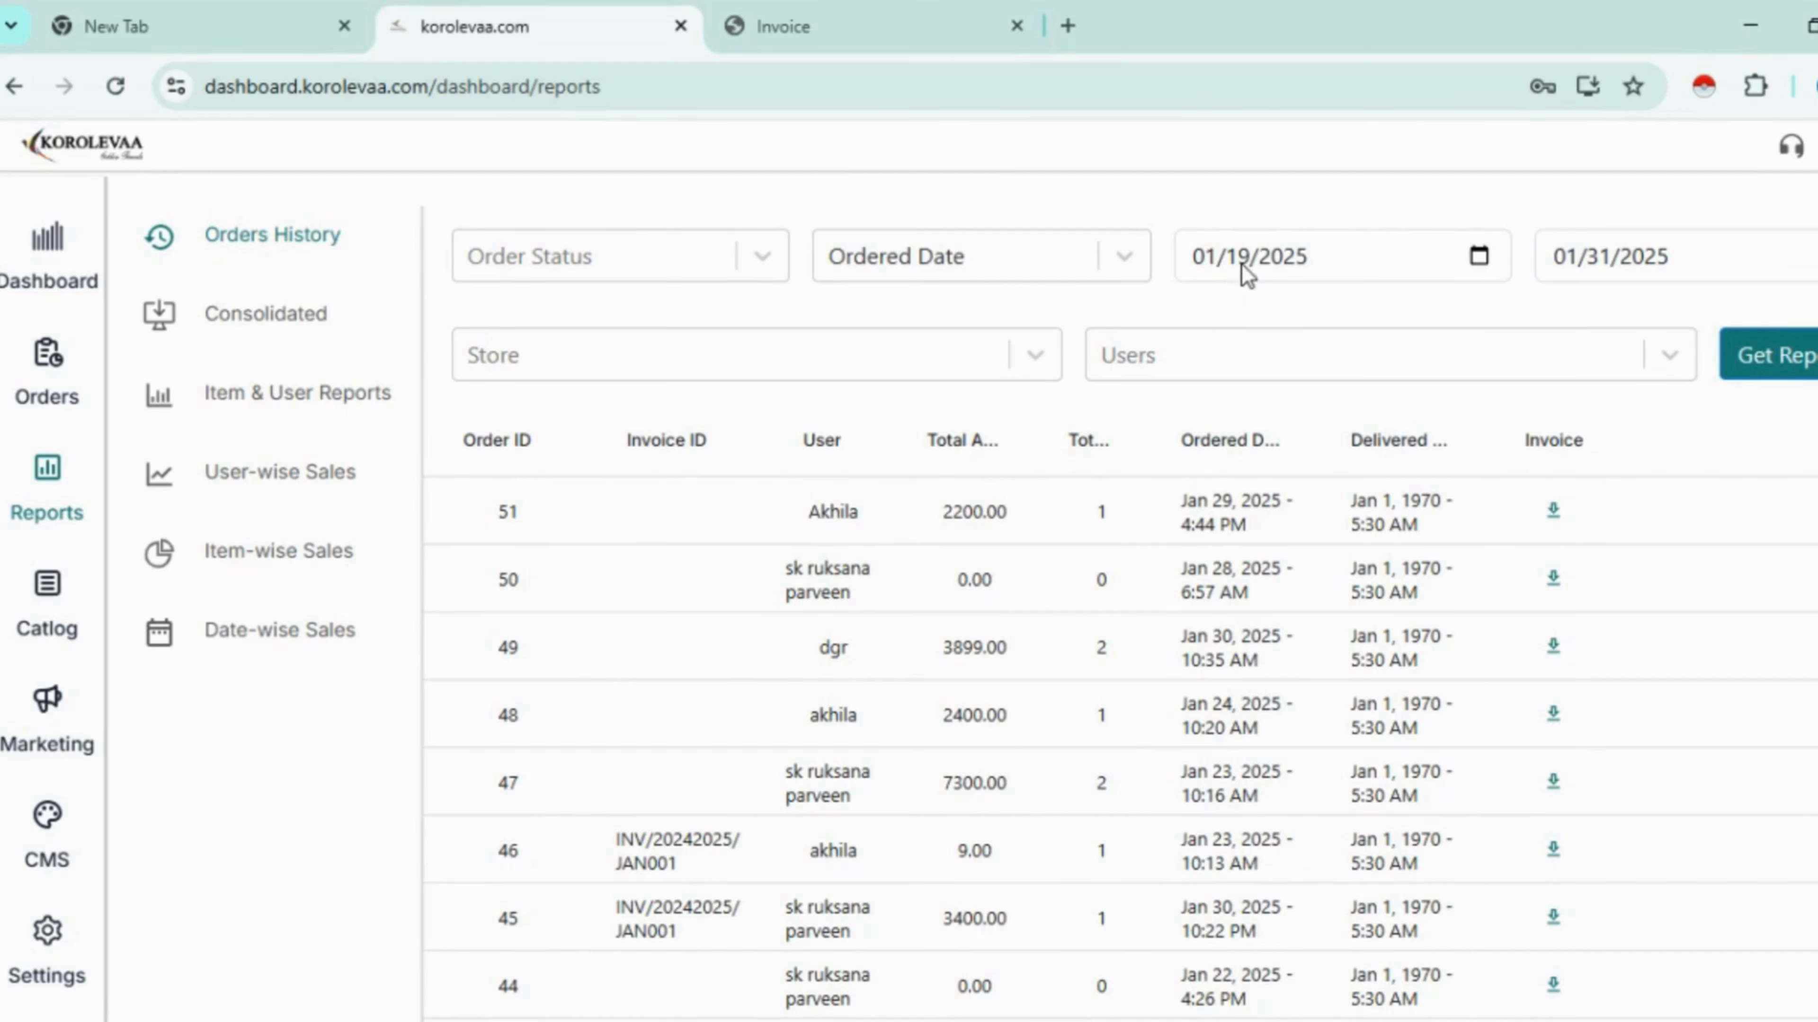
- Set the start date to 19 January, rerun the report, and open order 46's invoice
left_click(1477, 255)
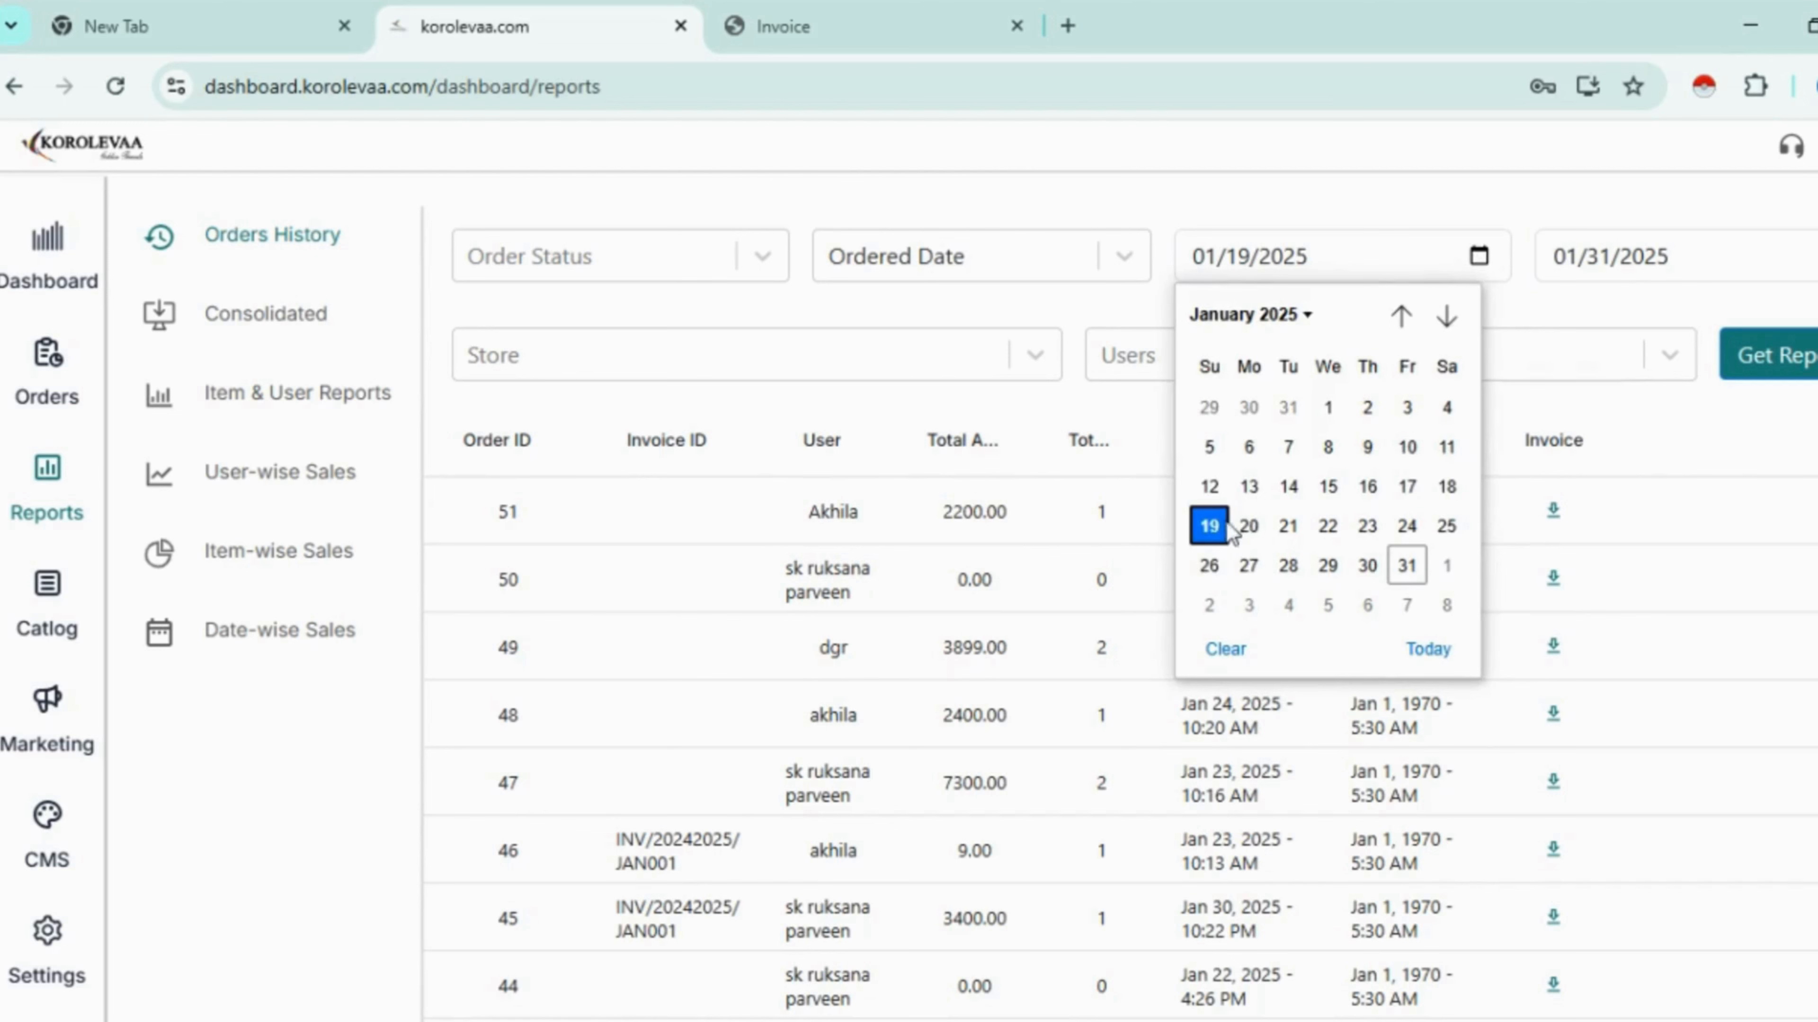
left_click(1220, 527)
left_click(1802, 356)
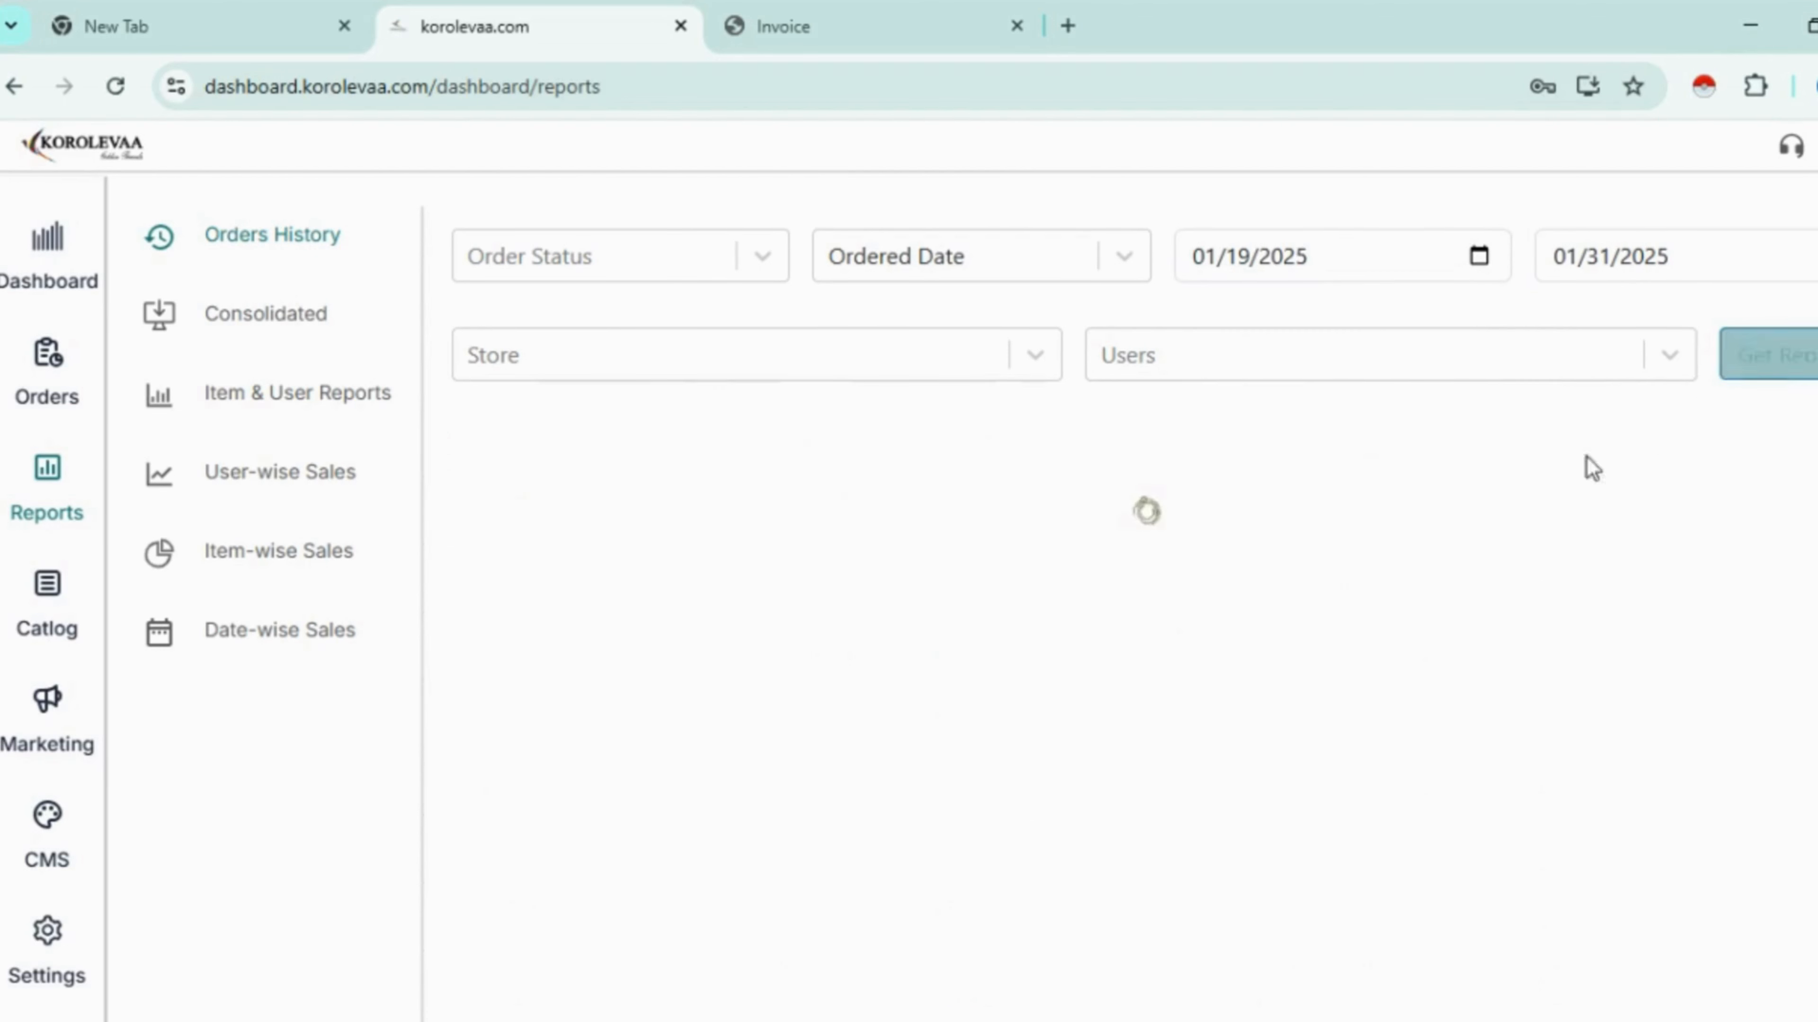
scroll(1145, 572, "down", 9)
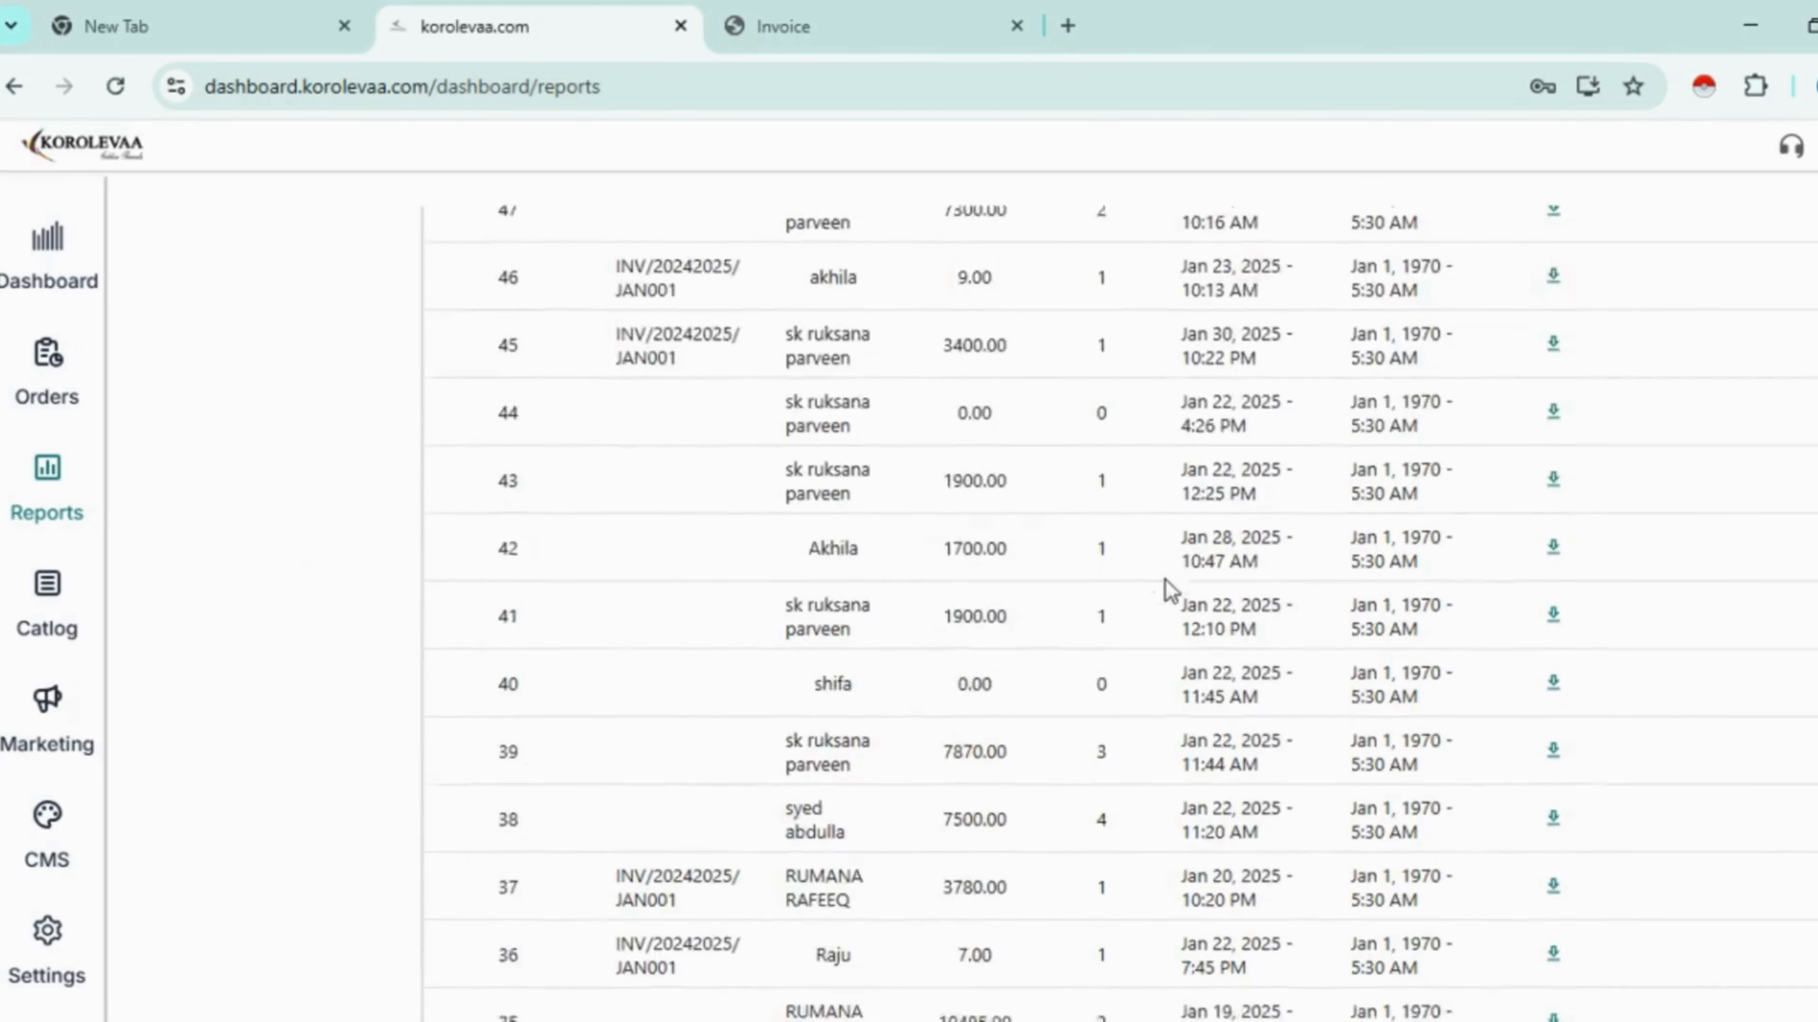
scroll(1205, 601, "up", 6)
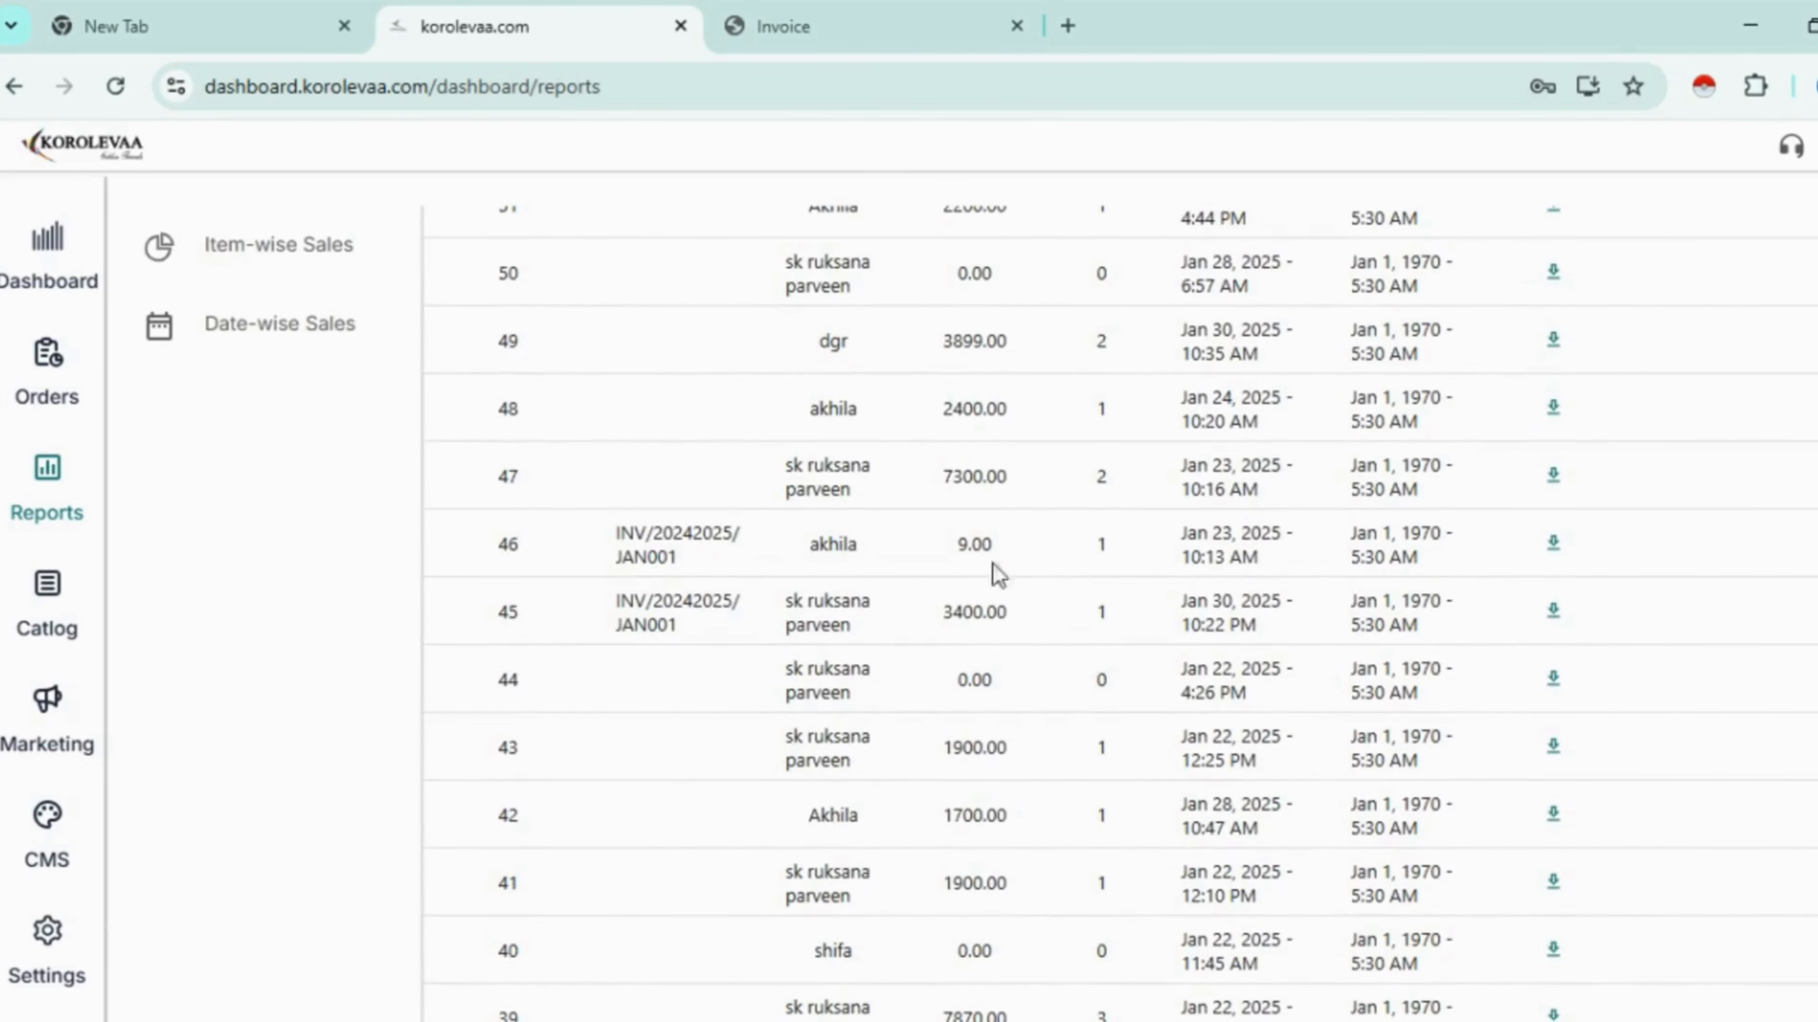
left_click(1554, 544)
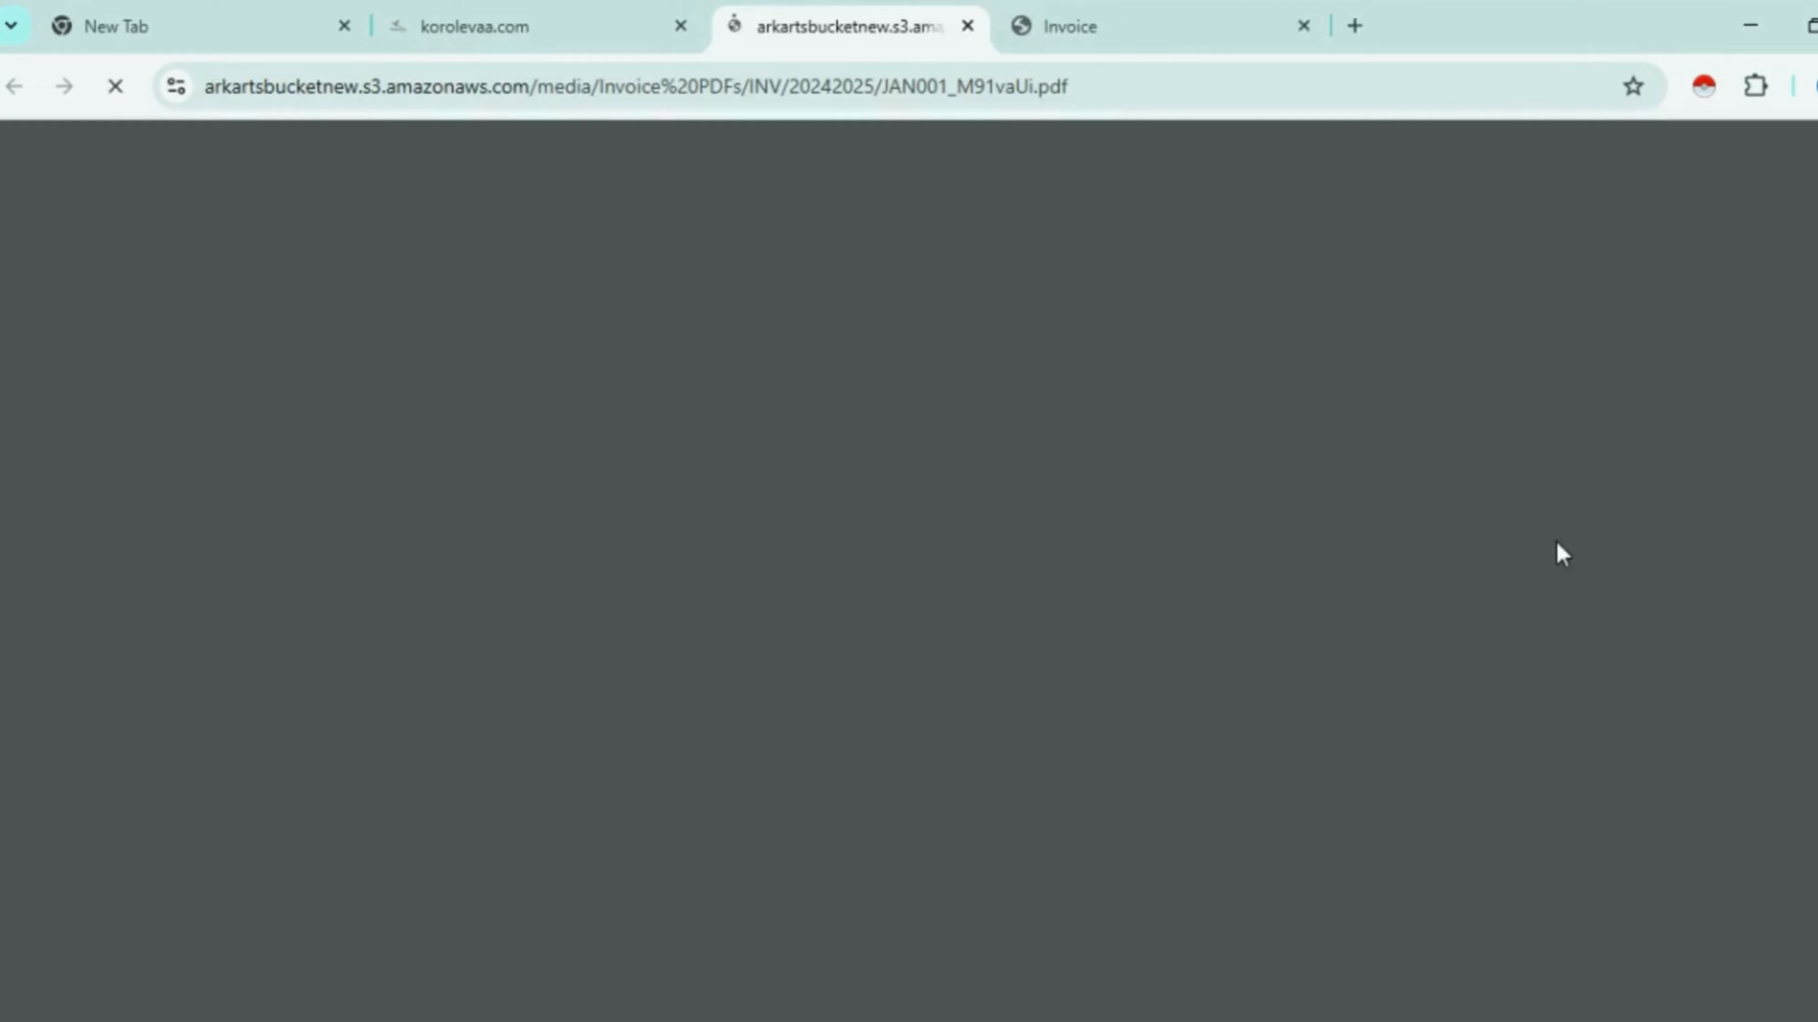
scroll(1433, 552, "up", 5)
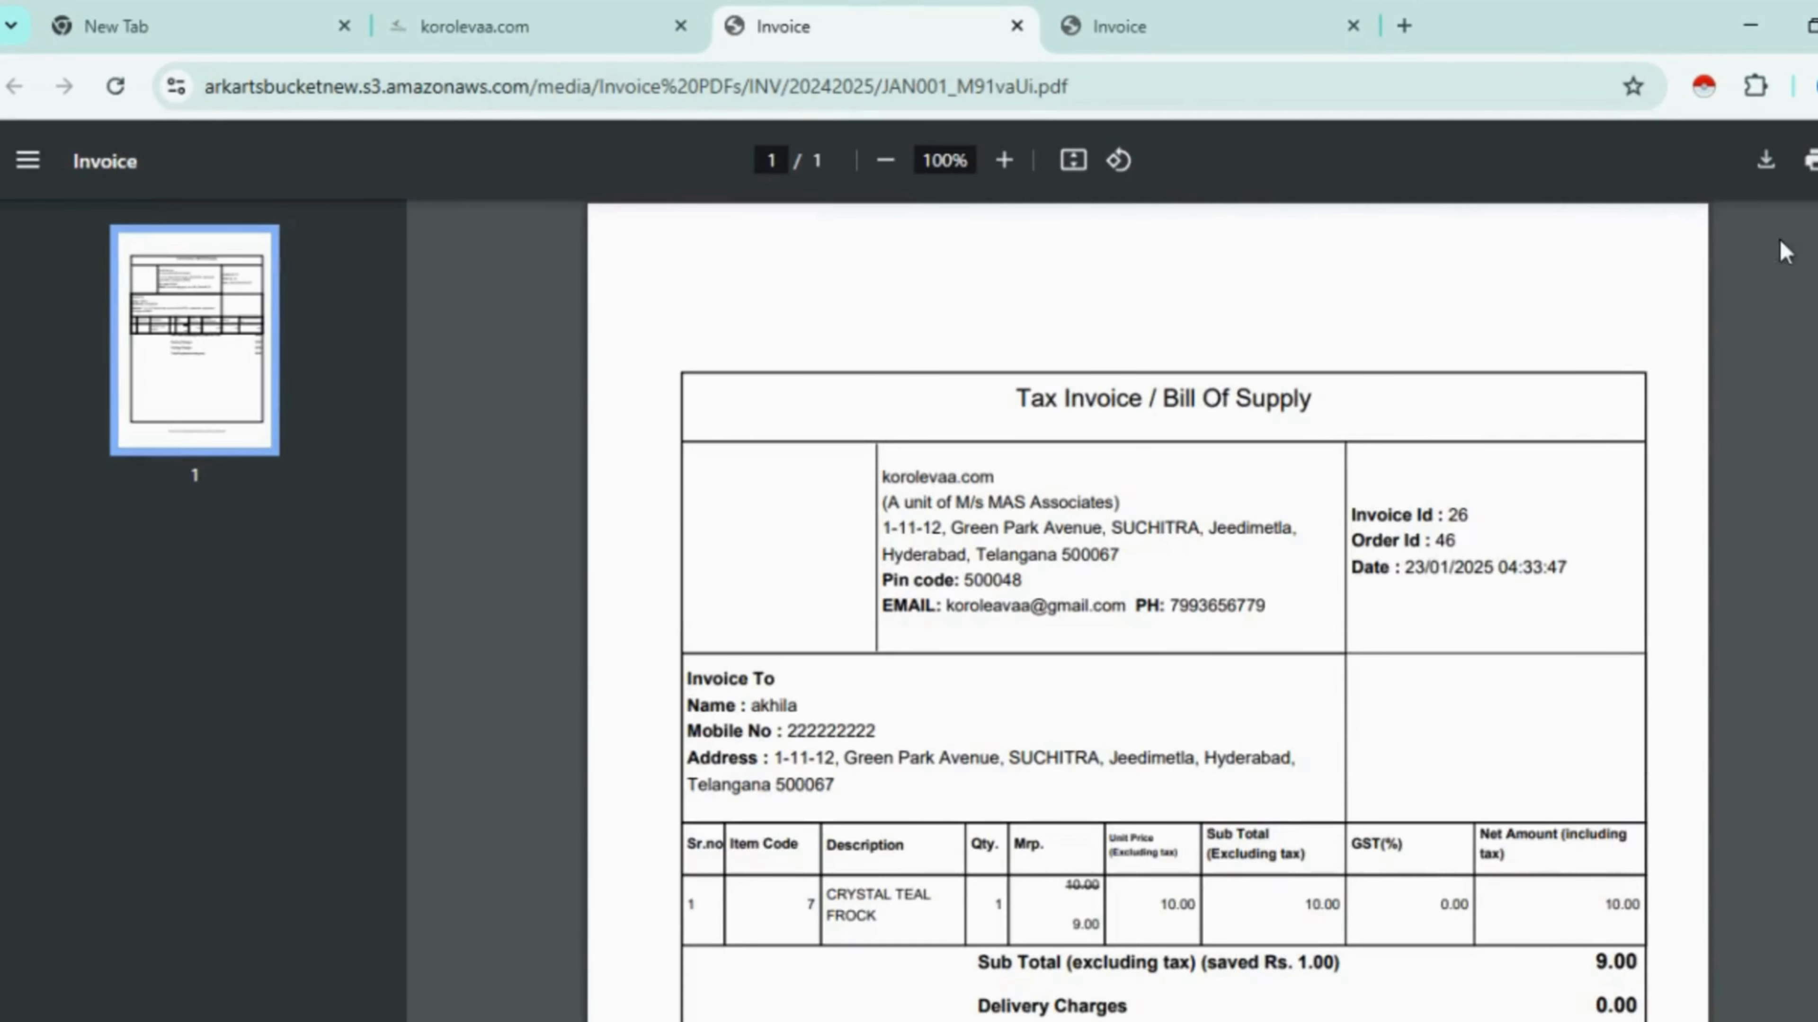
left_click(565, 28)
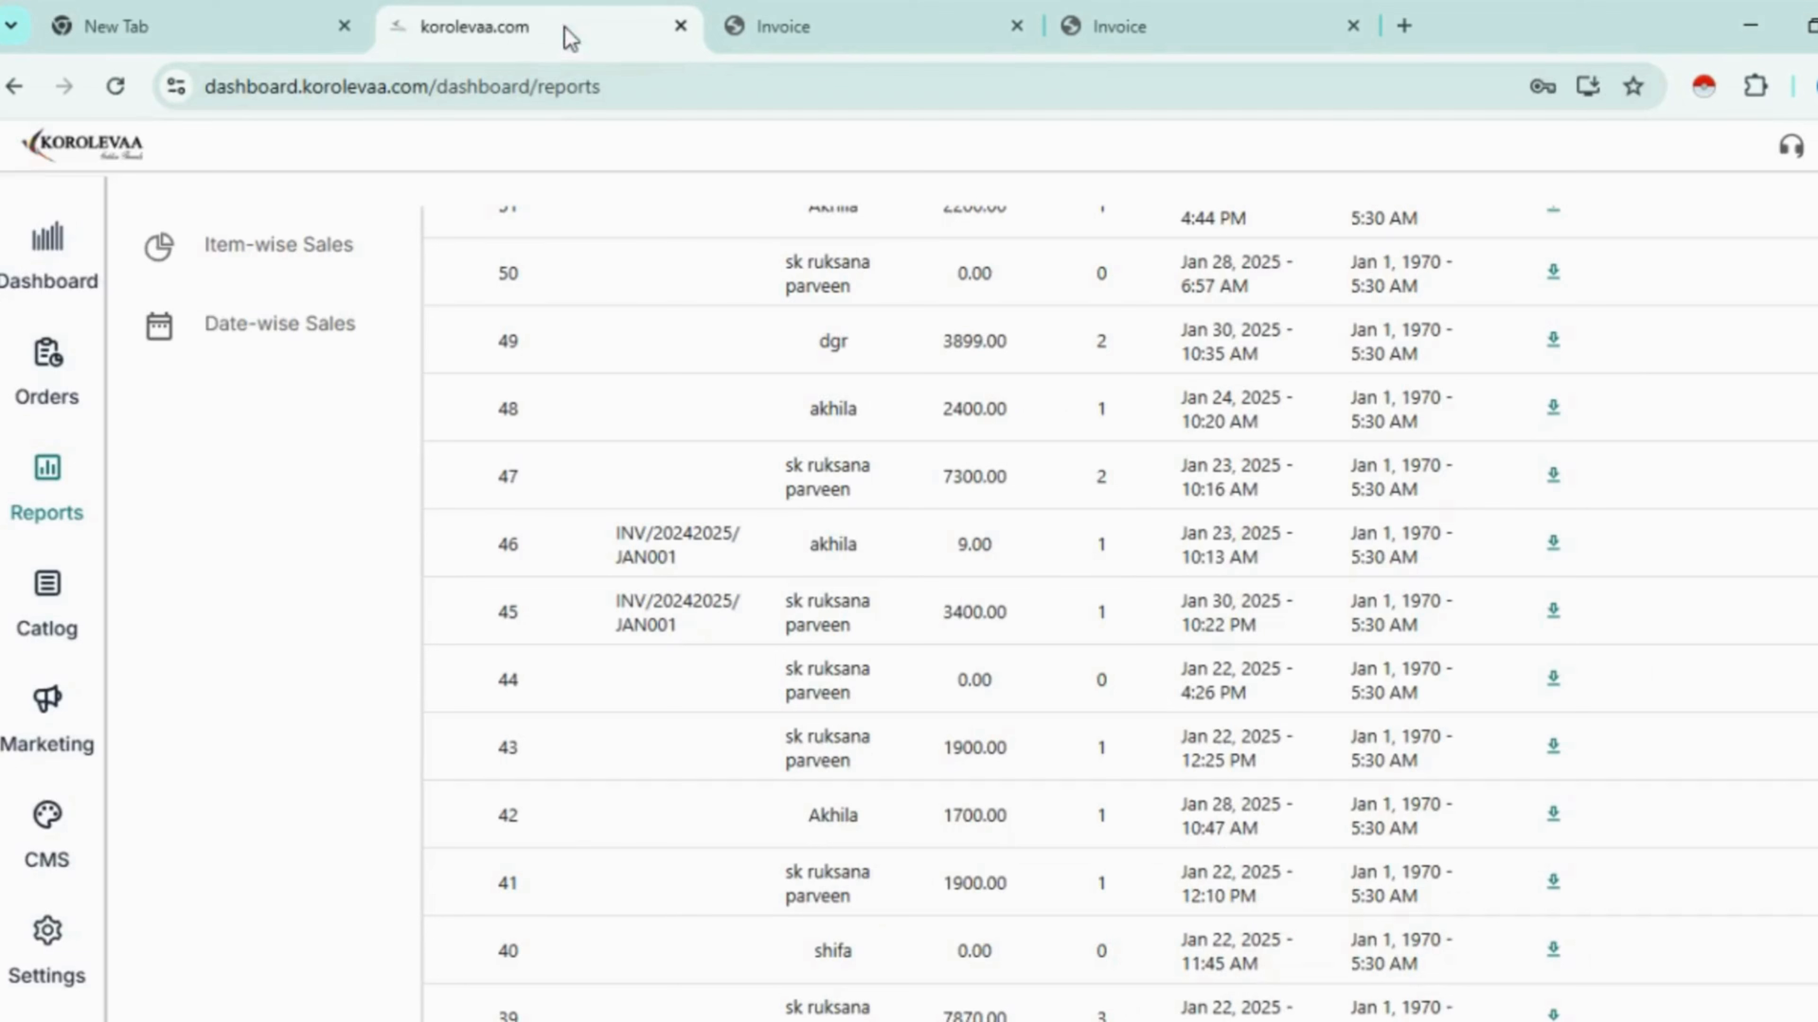
- Rerun the orders history report with the Store and Users filters left unset
scroll(995, 521, "up", 4)
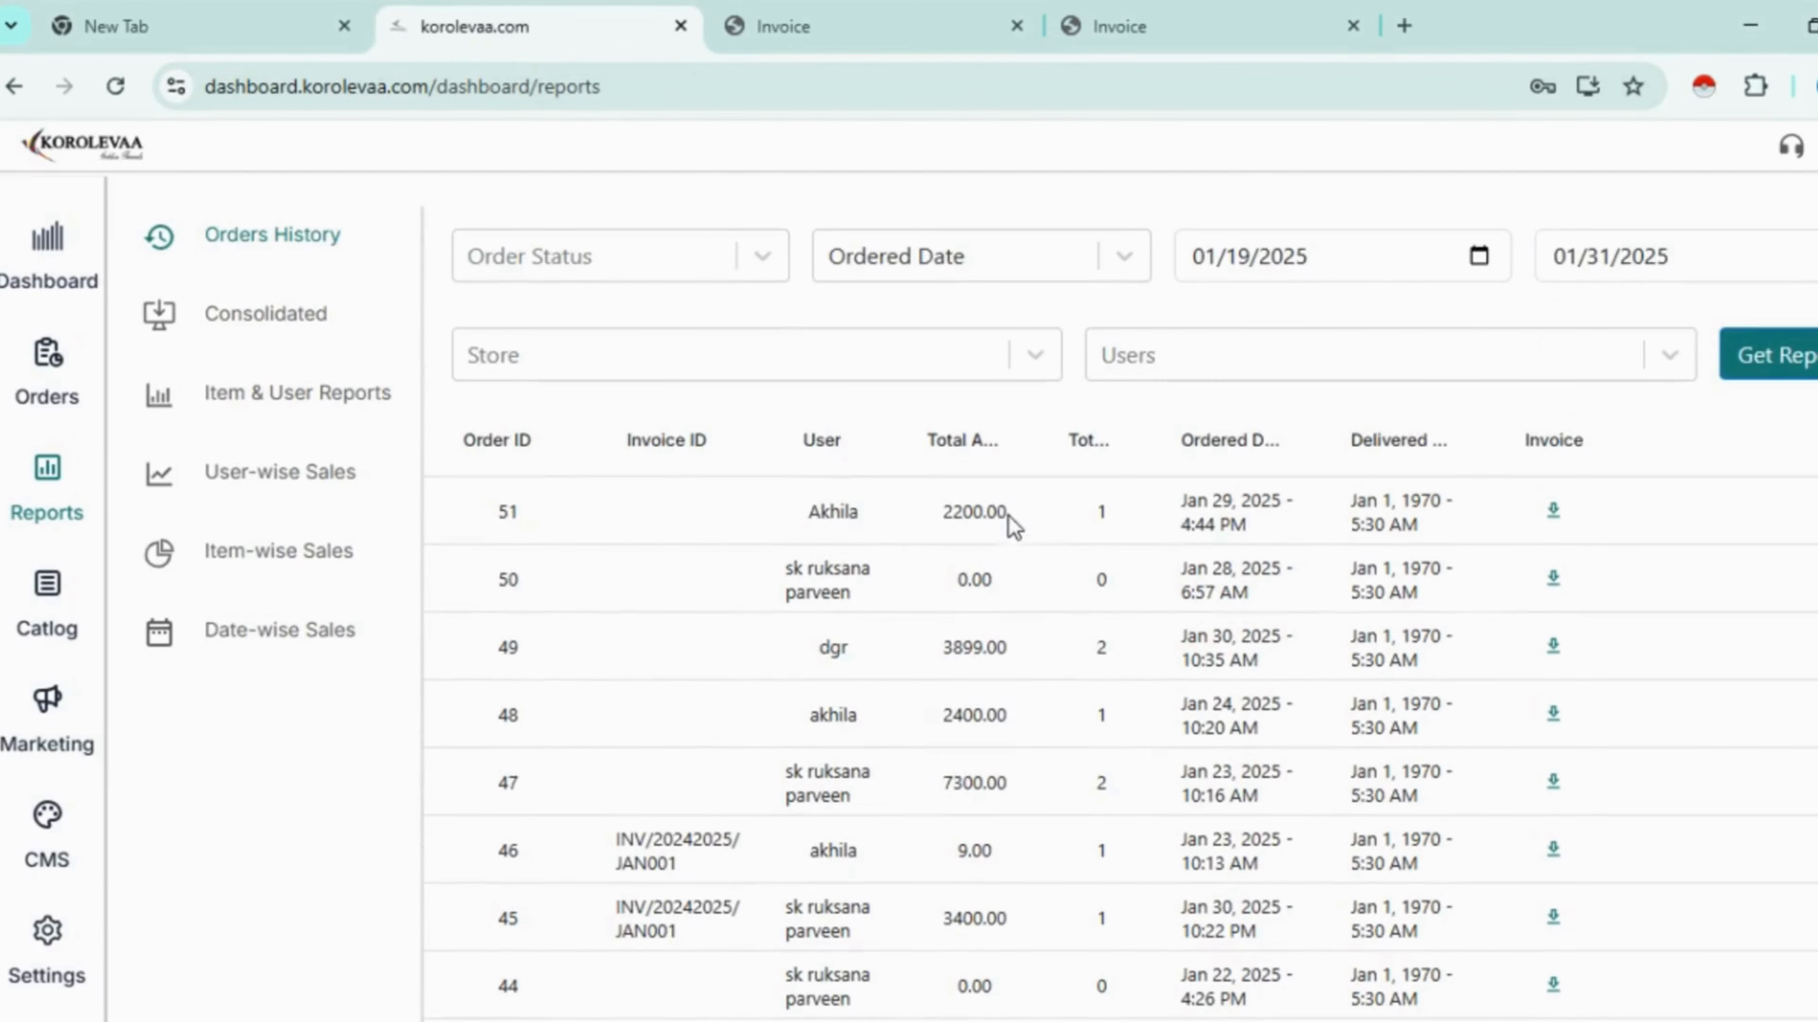
left_click(1042, 344)
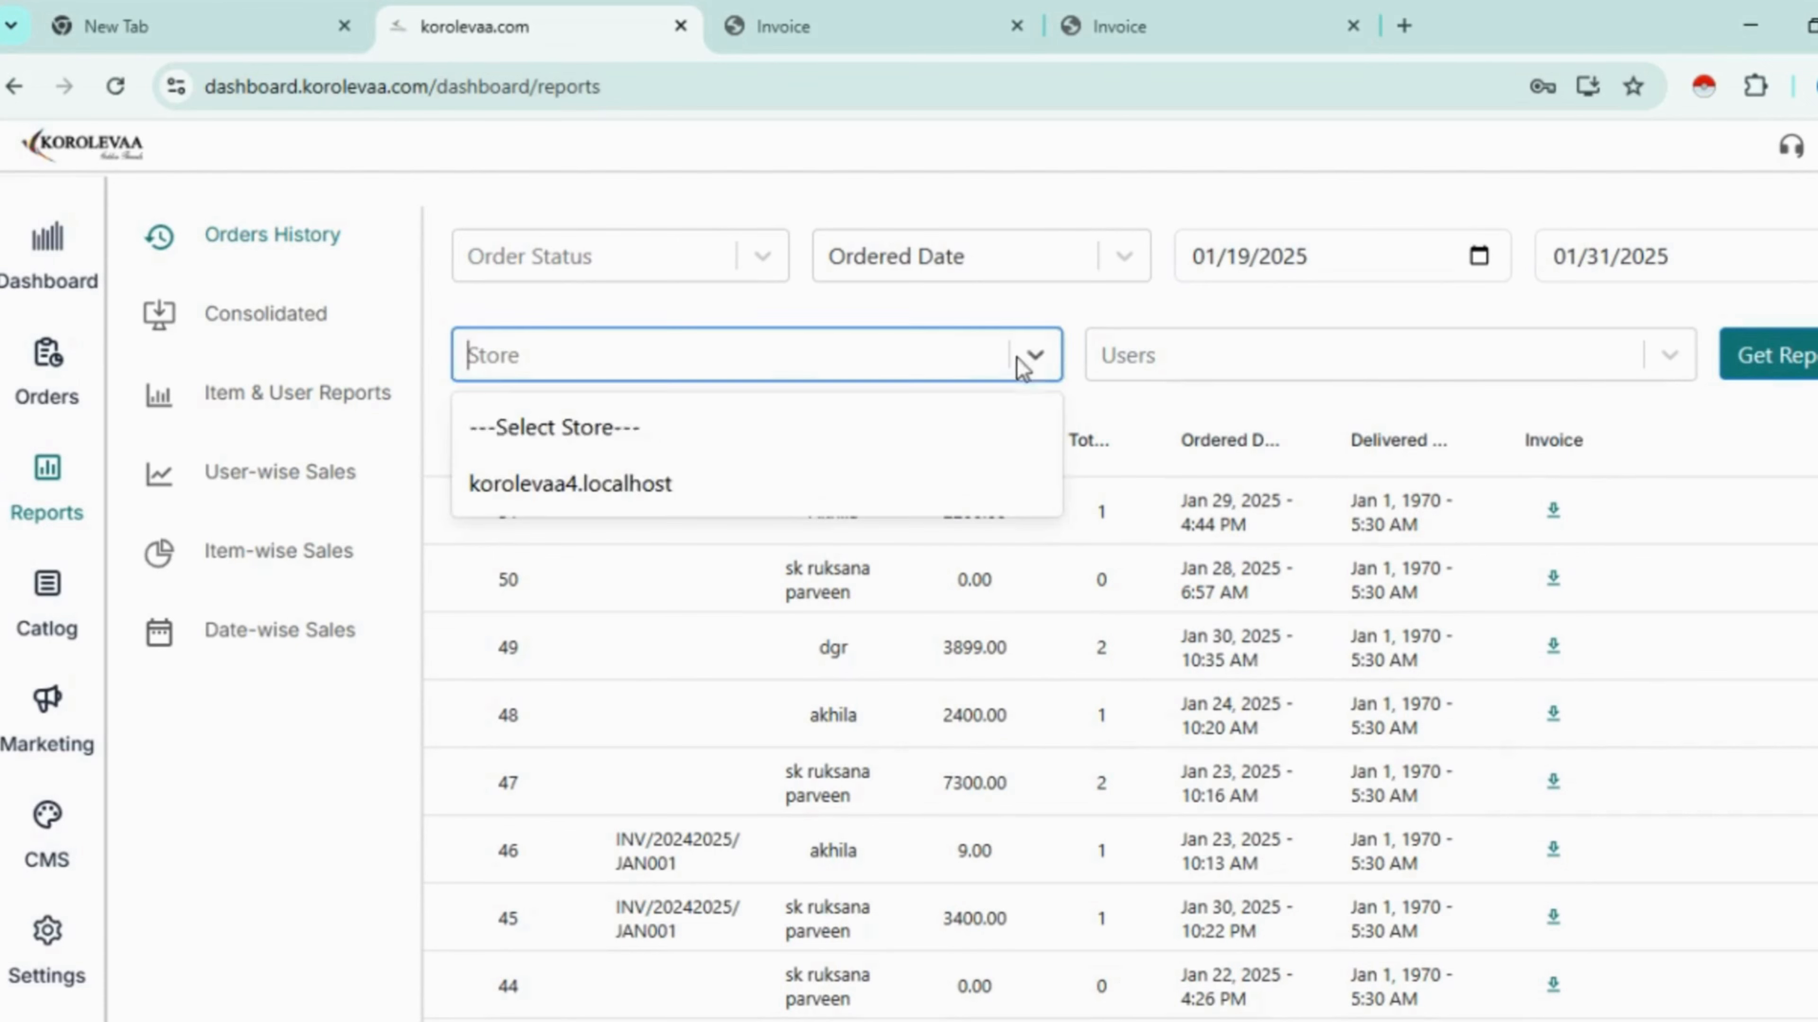
left_click(1668, 372)
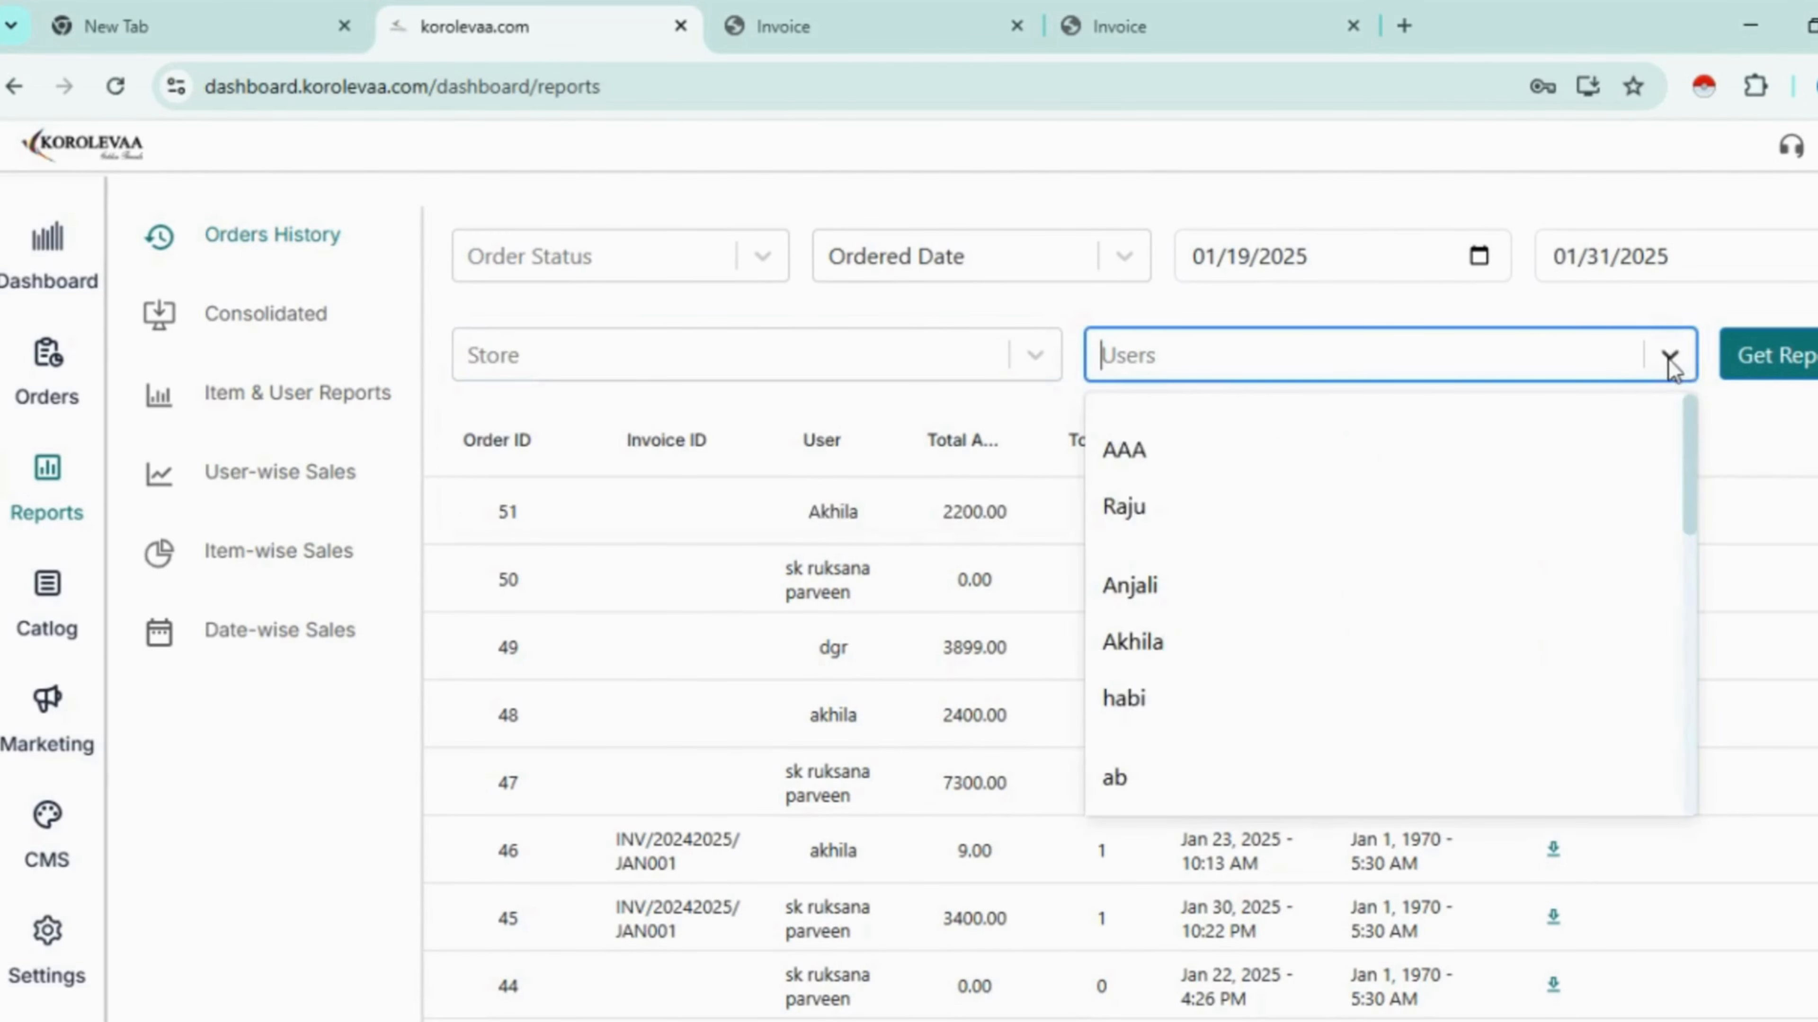
scroll(1472, 502, "down", 3)
left_click(1800, 361)
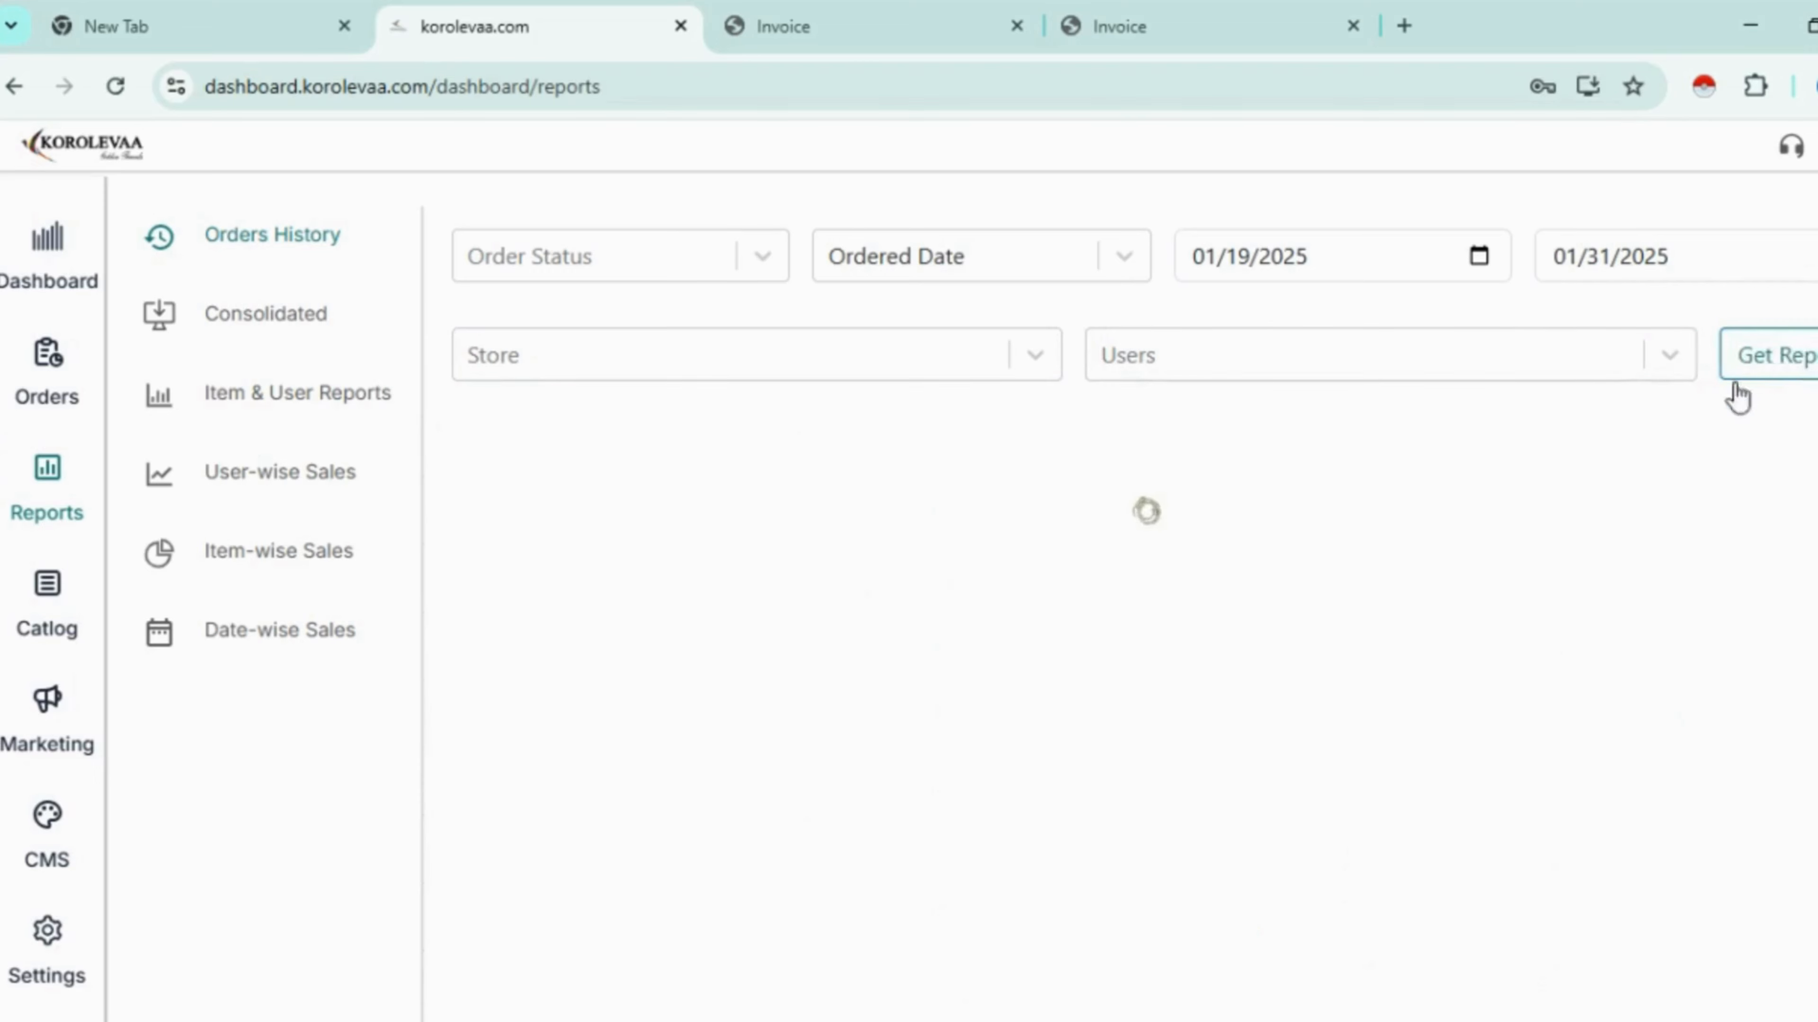
scroll(1385, 612, "down", 5)
scroll(1374, 605, "down", 5)
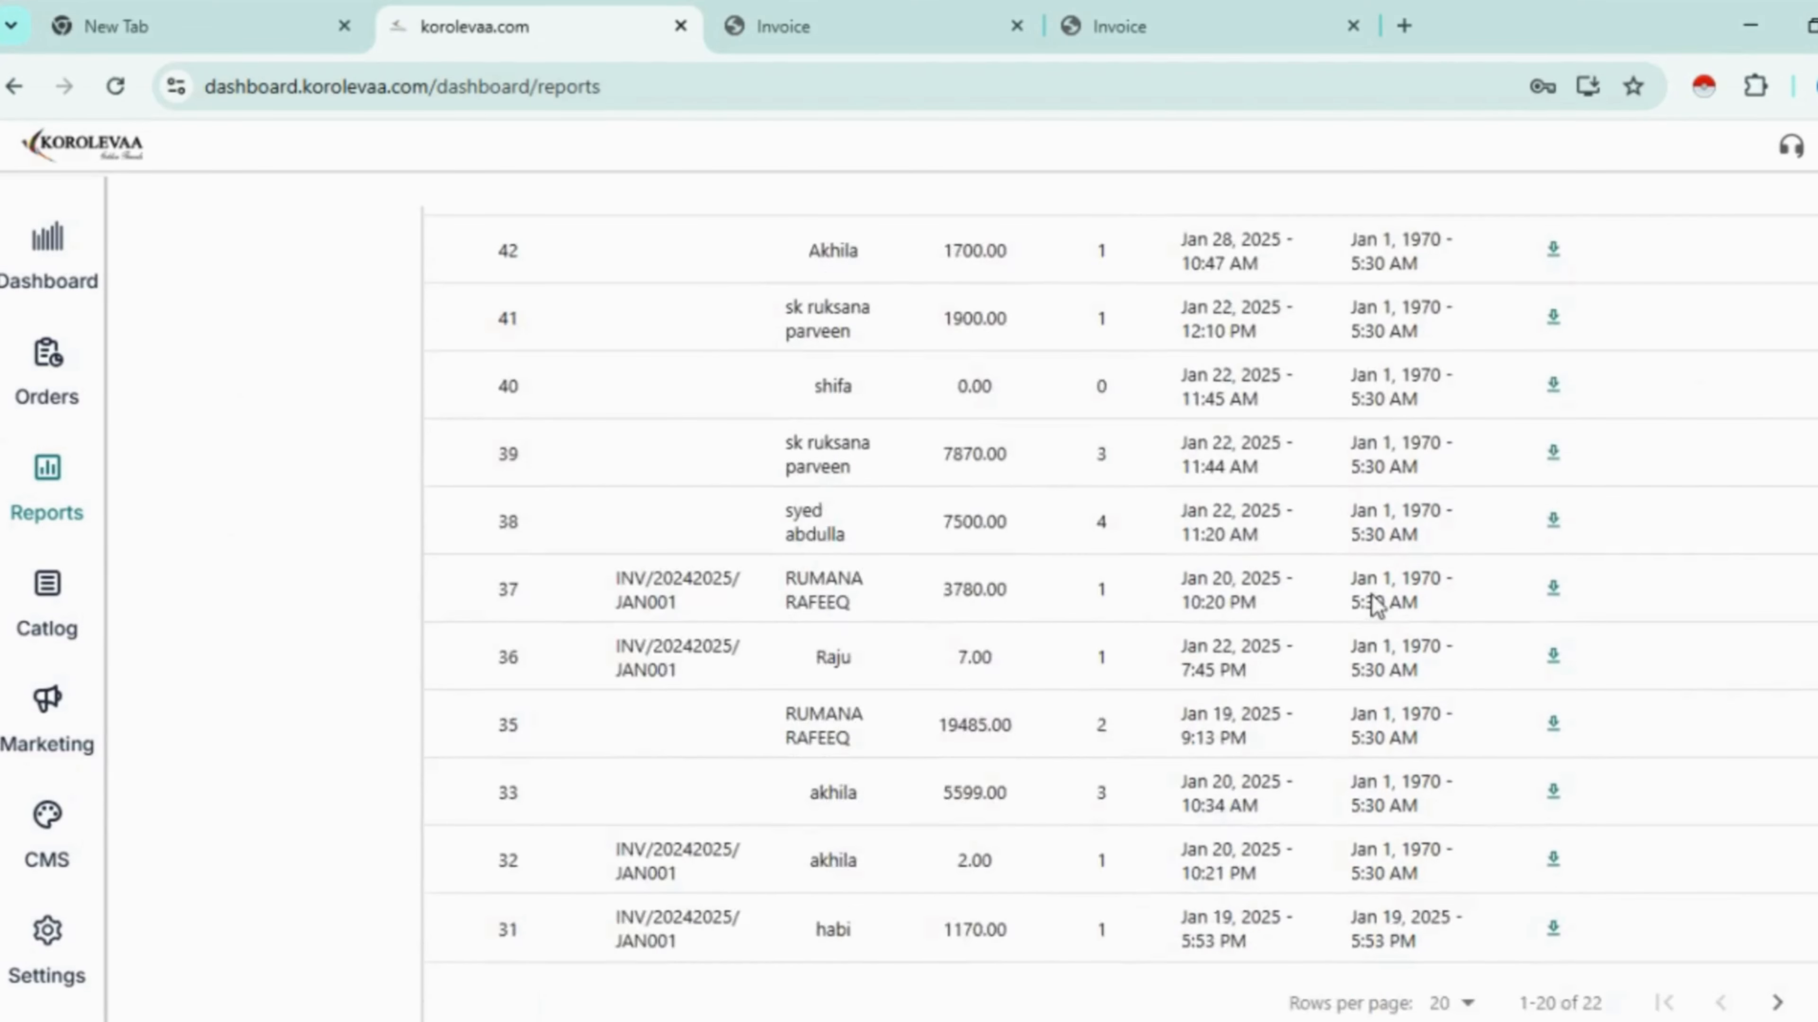
scroll(1383, 609, "up", 10)
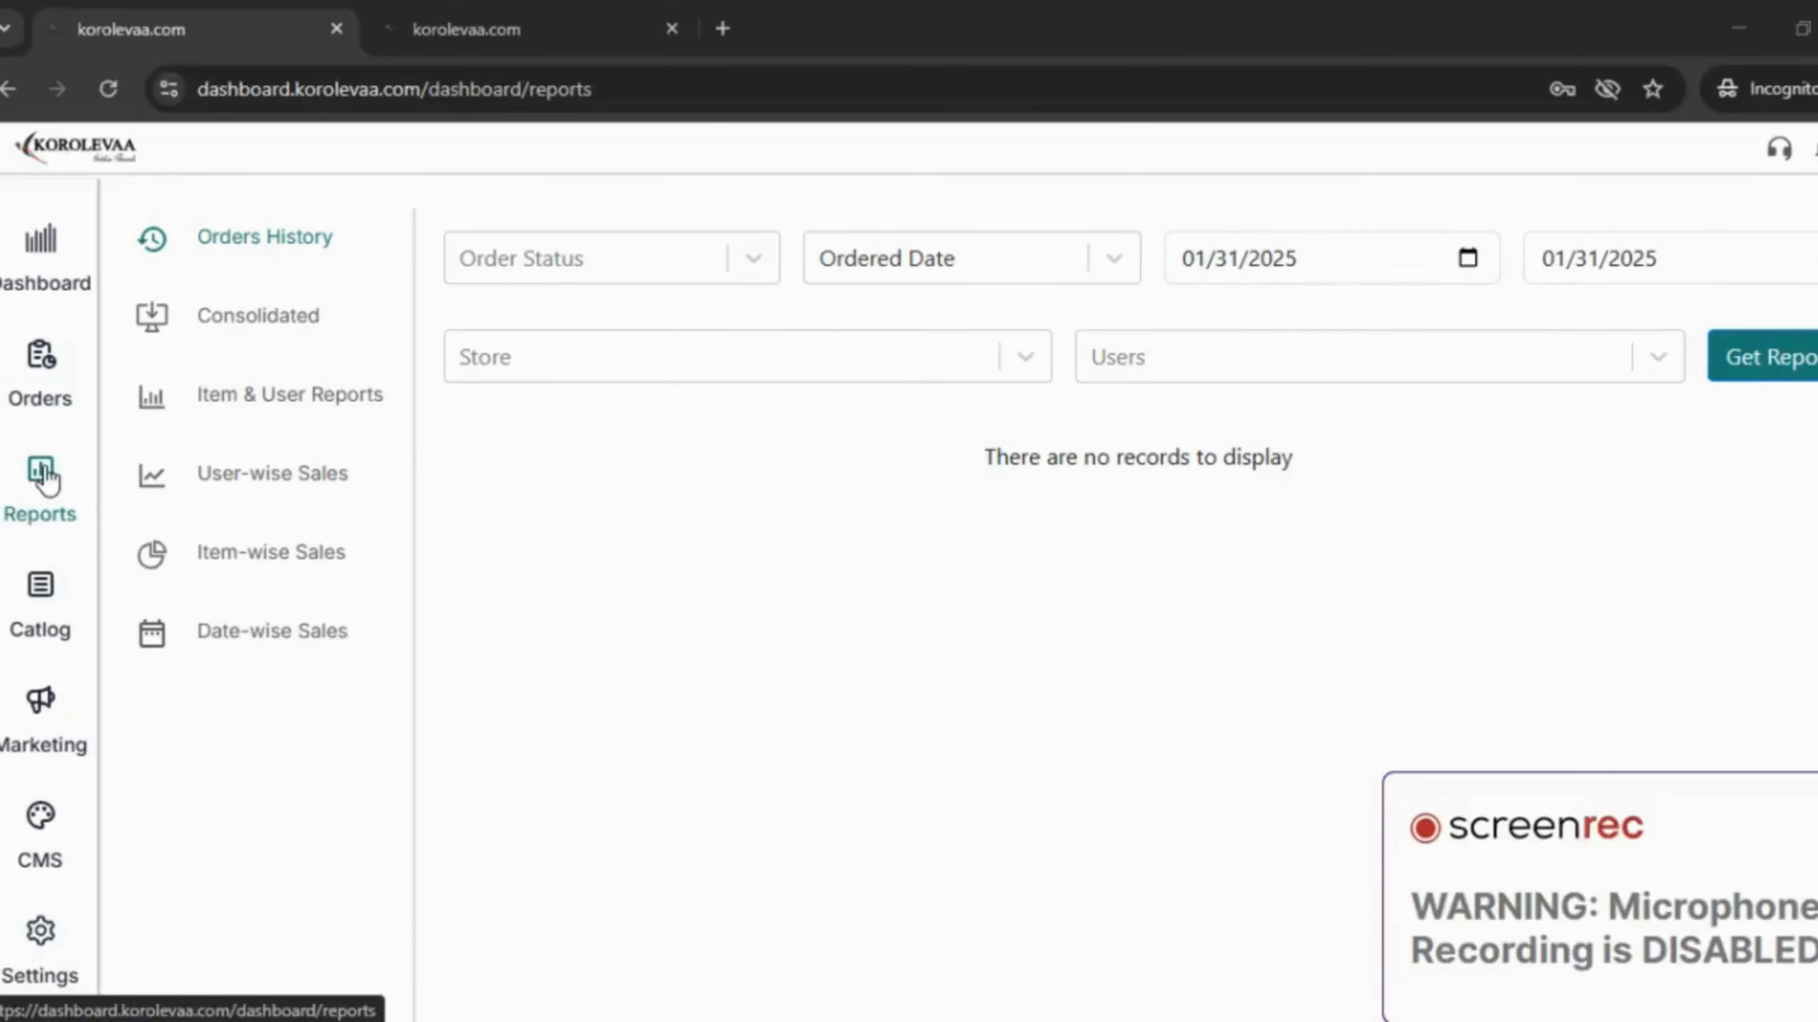
- Go to the Catlog categories page and open the Add New category form
left_click(42, 591)
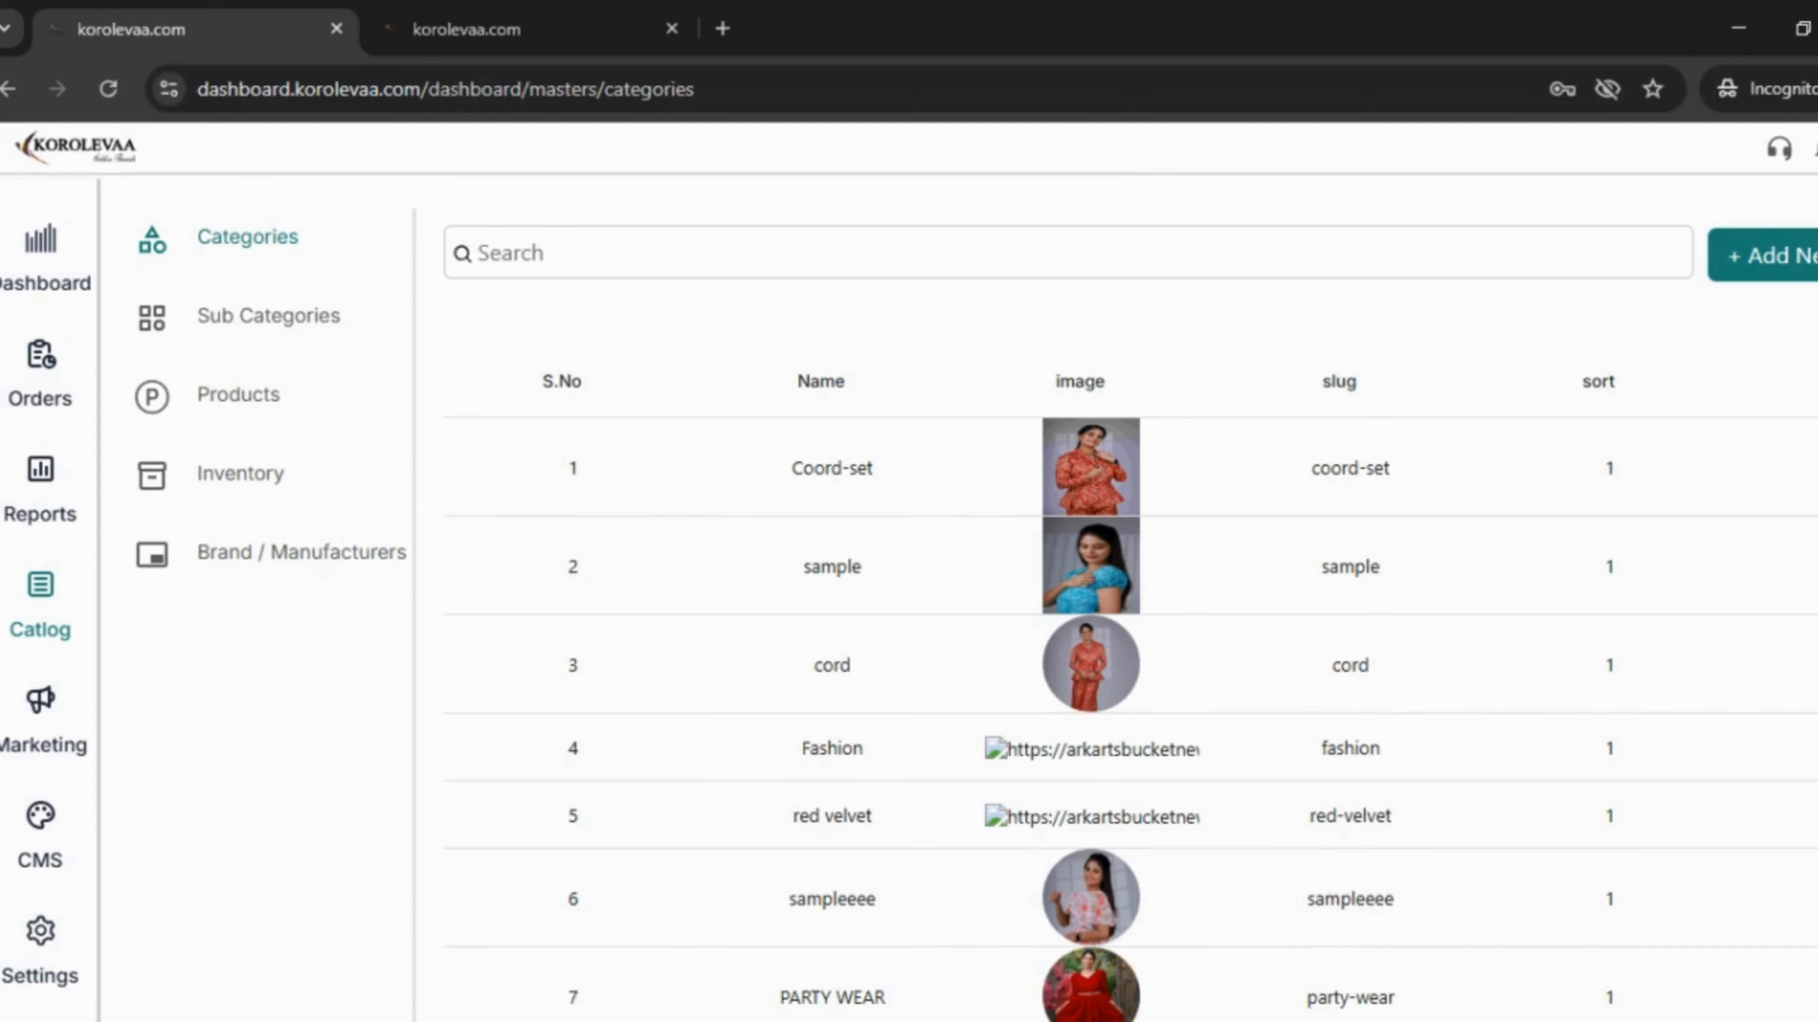
left_click(1795, 271)
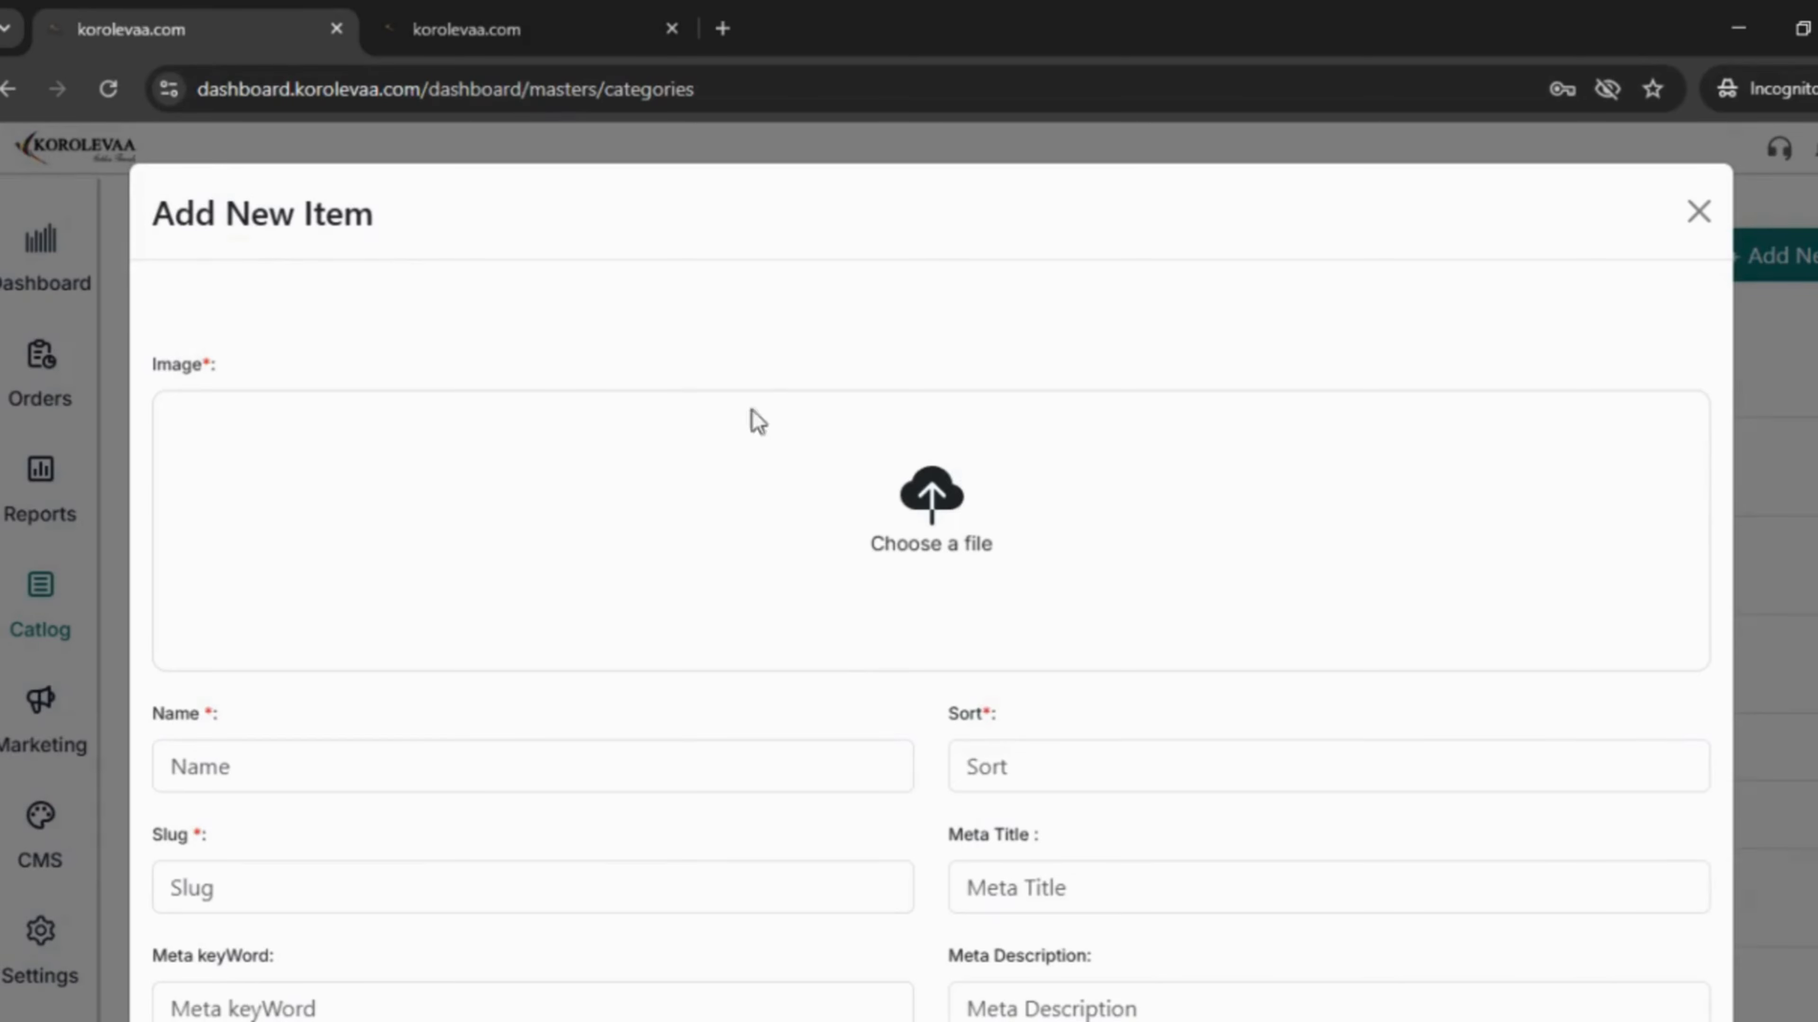
- Upload sample image.png to the media library and set it as the category image
left_click(922, 501)
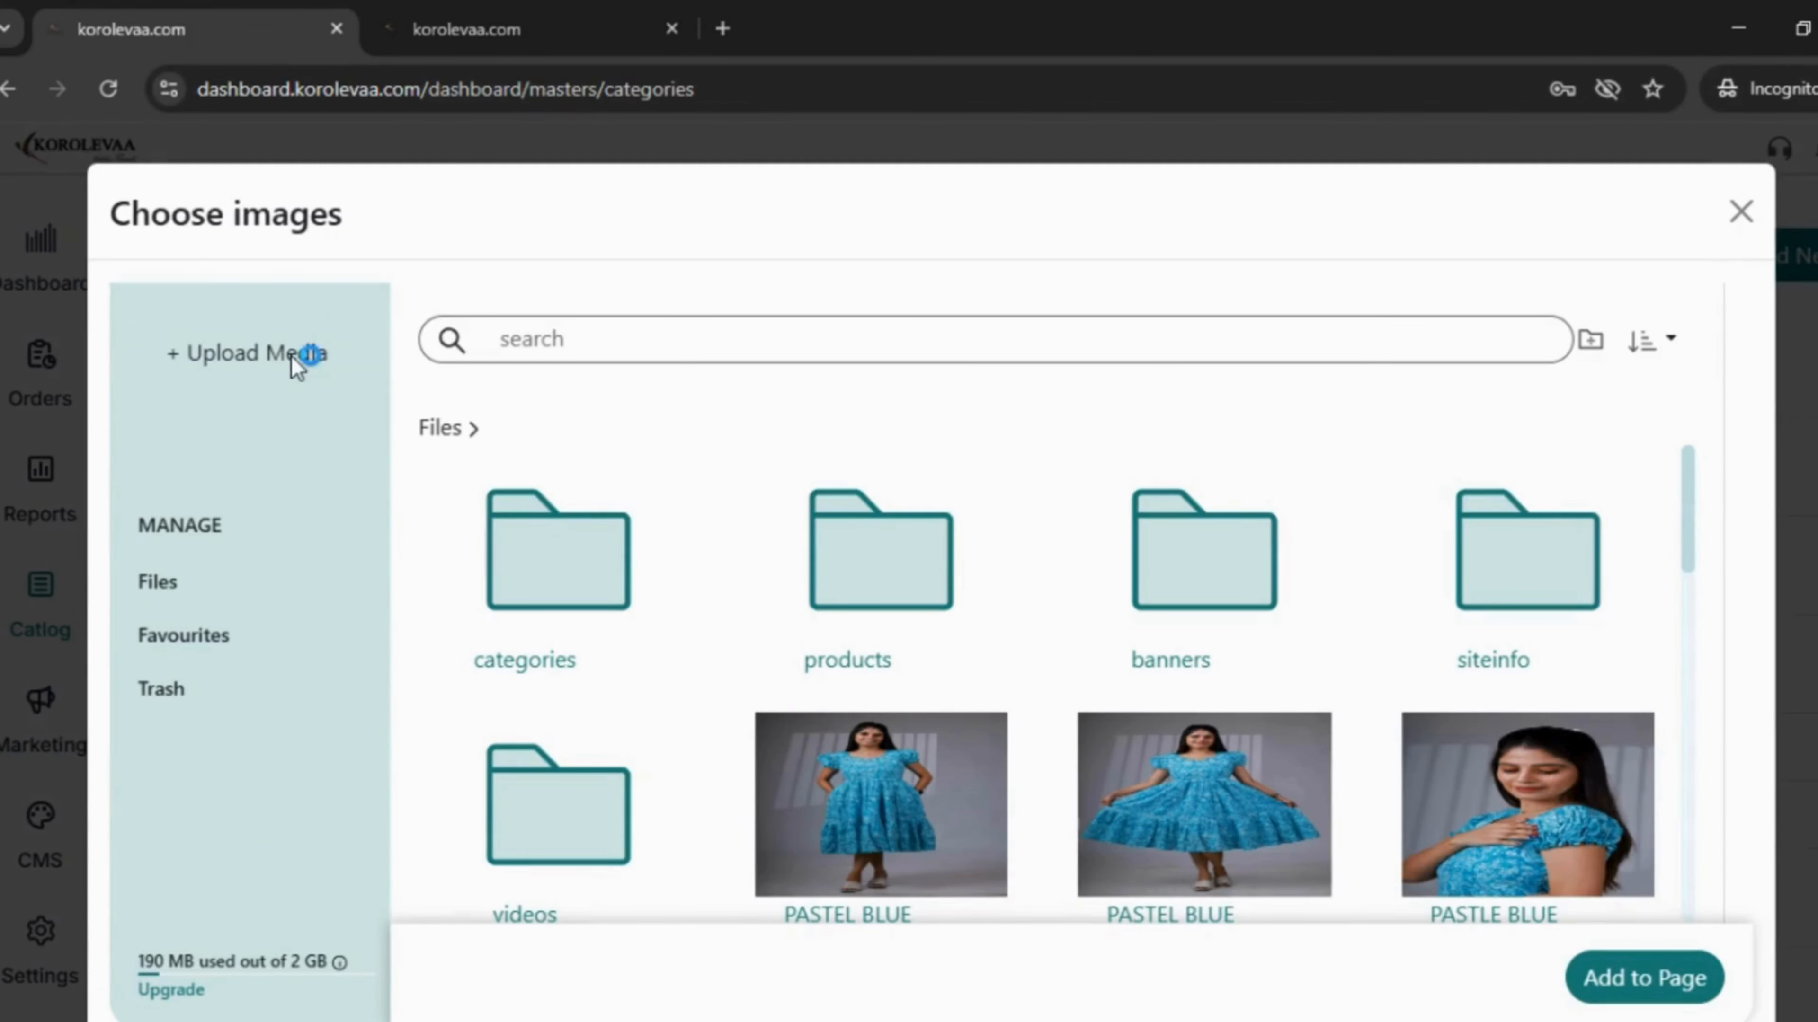
left_click(291, 355)
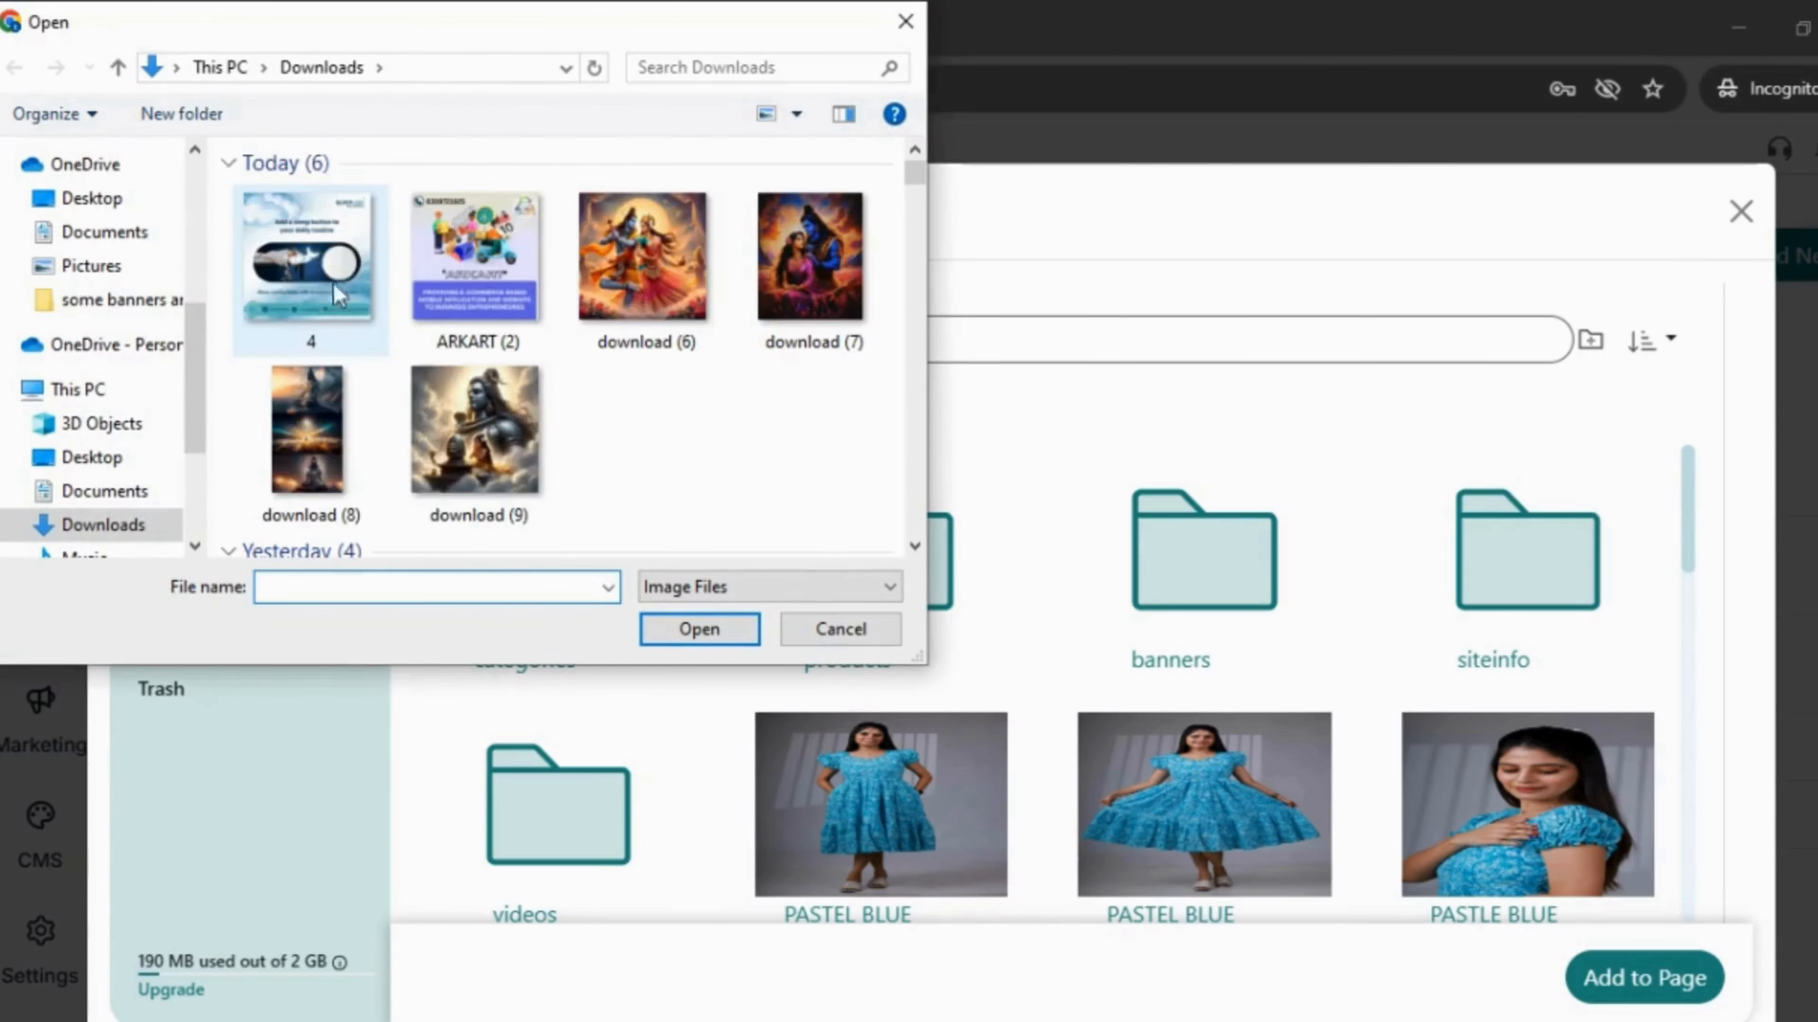
left_click(321, 244)
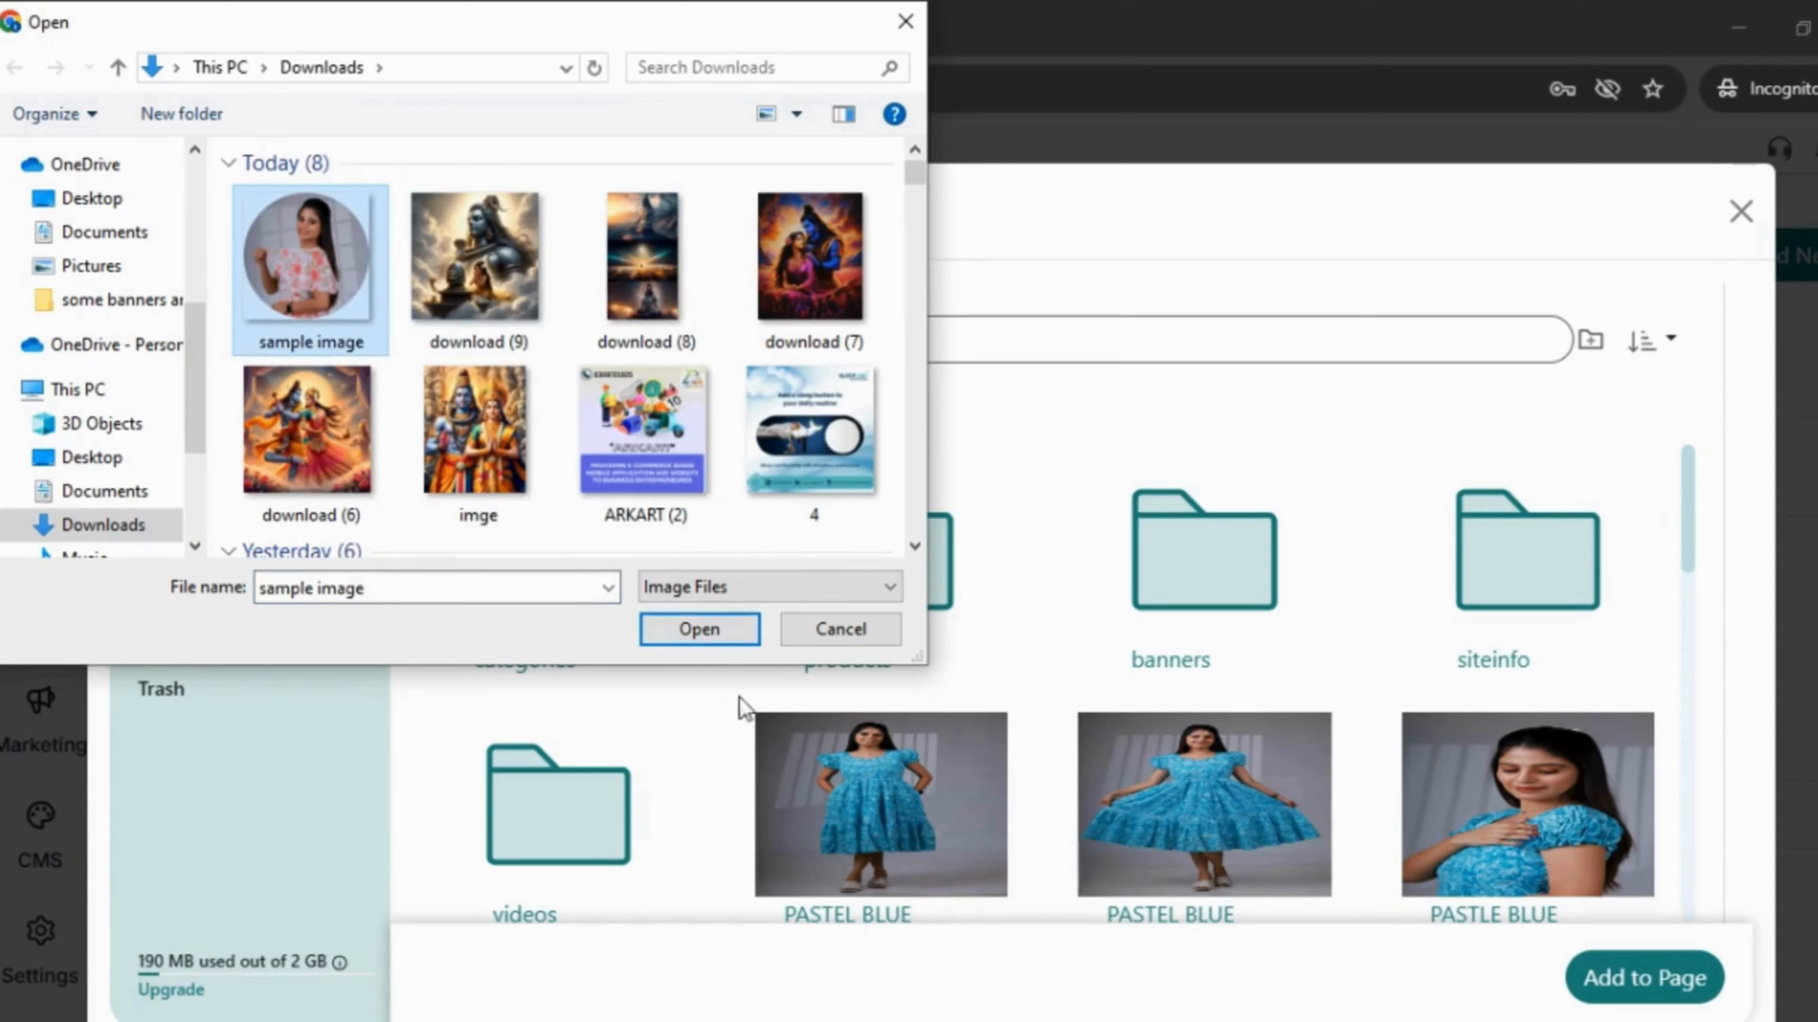
left_click(713, 637)
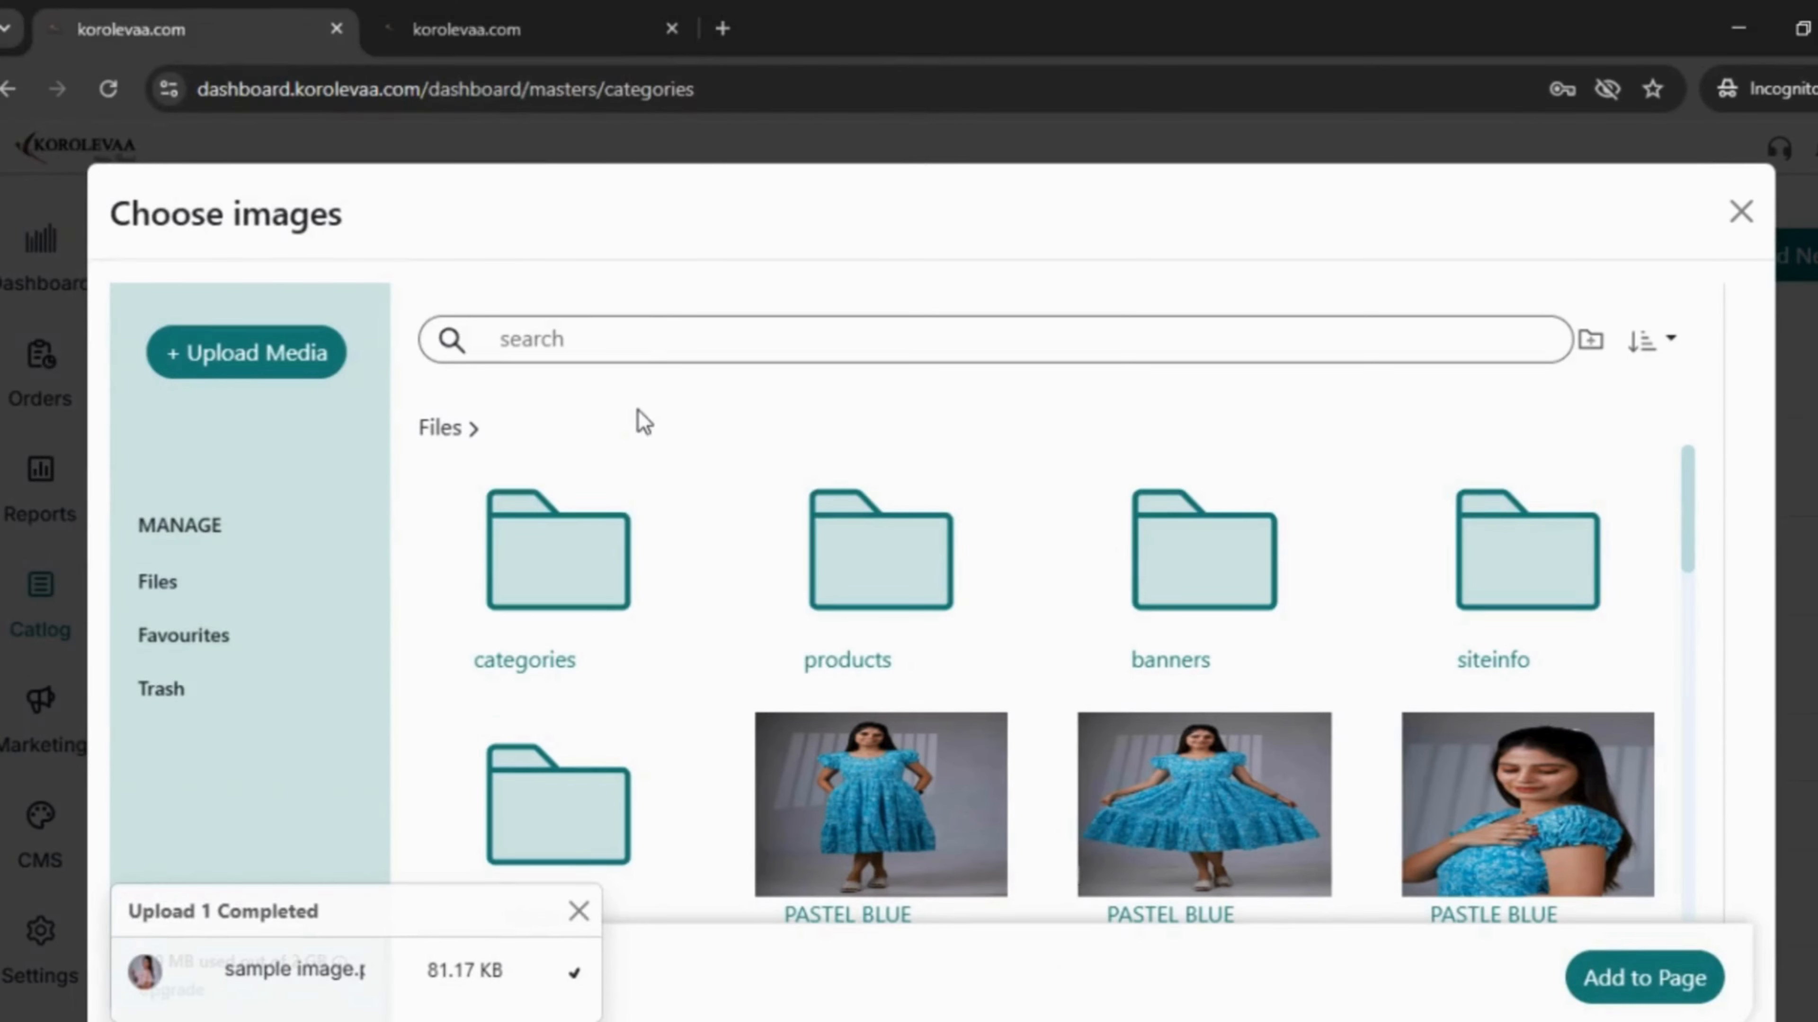
type("sam")
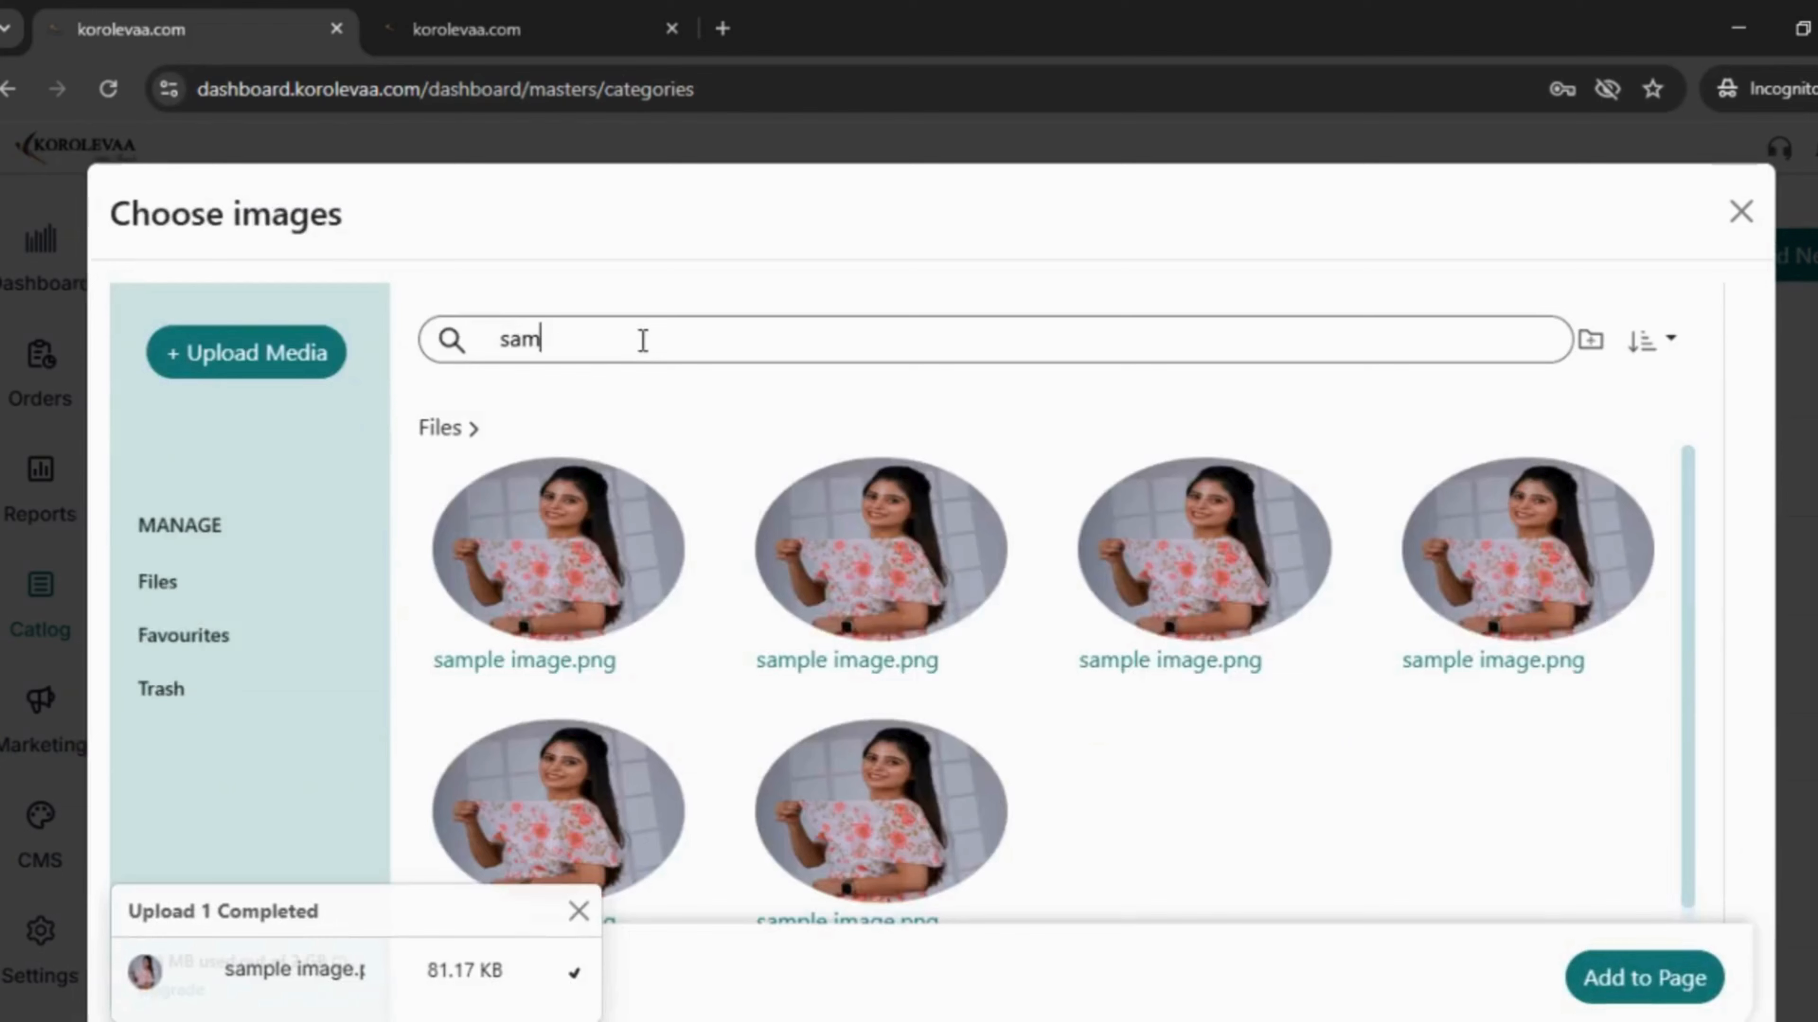
left_click(583, 513)
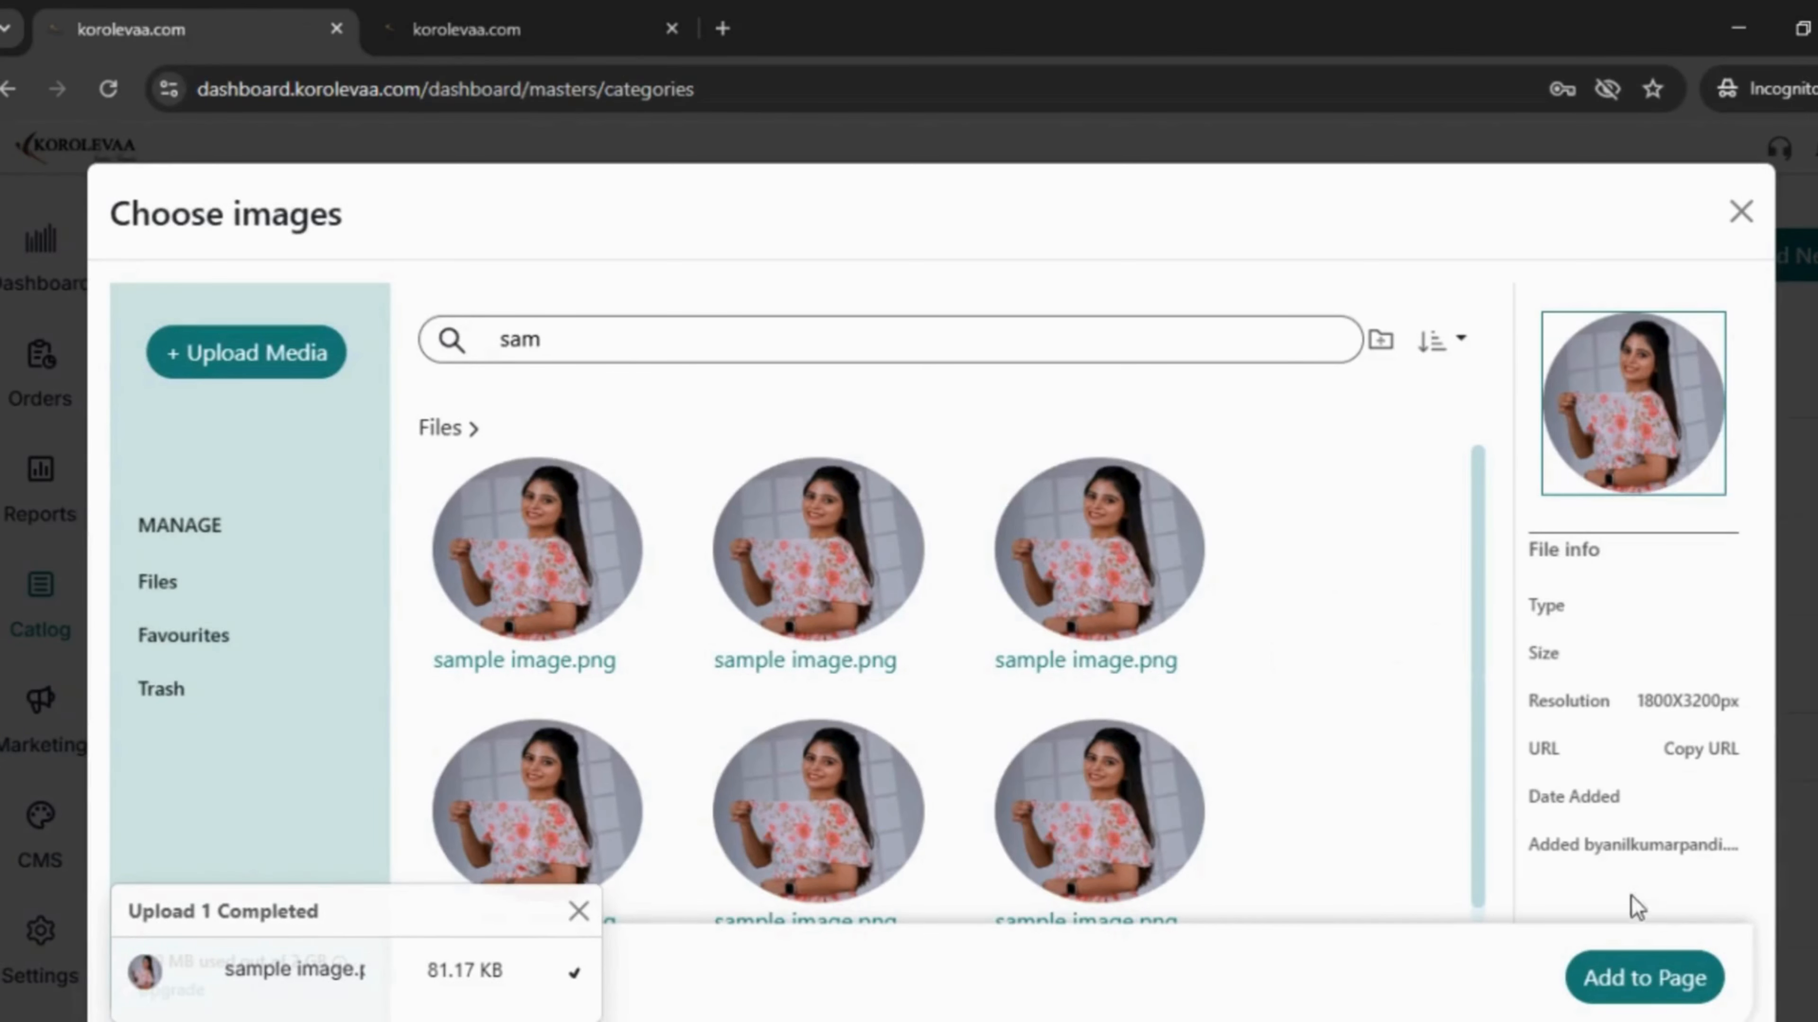
left_click(1637, 980)
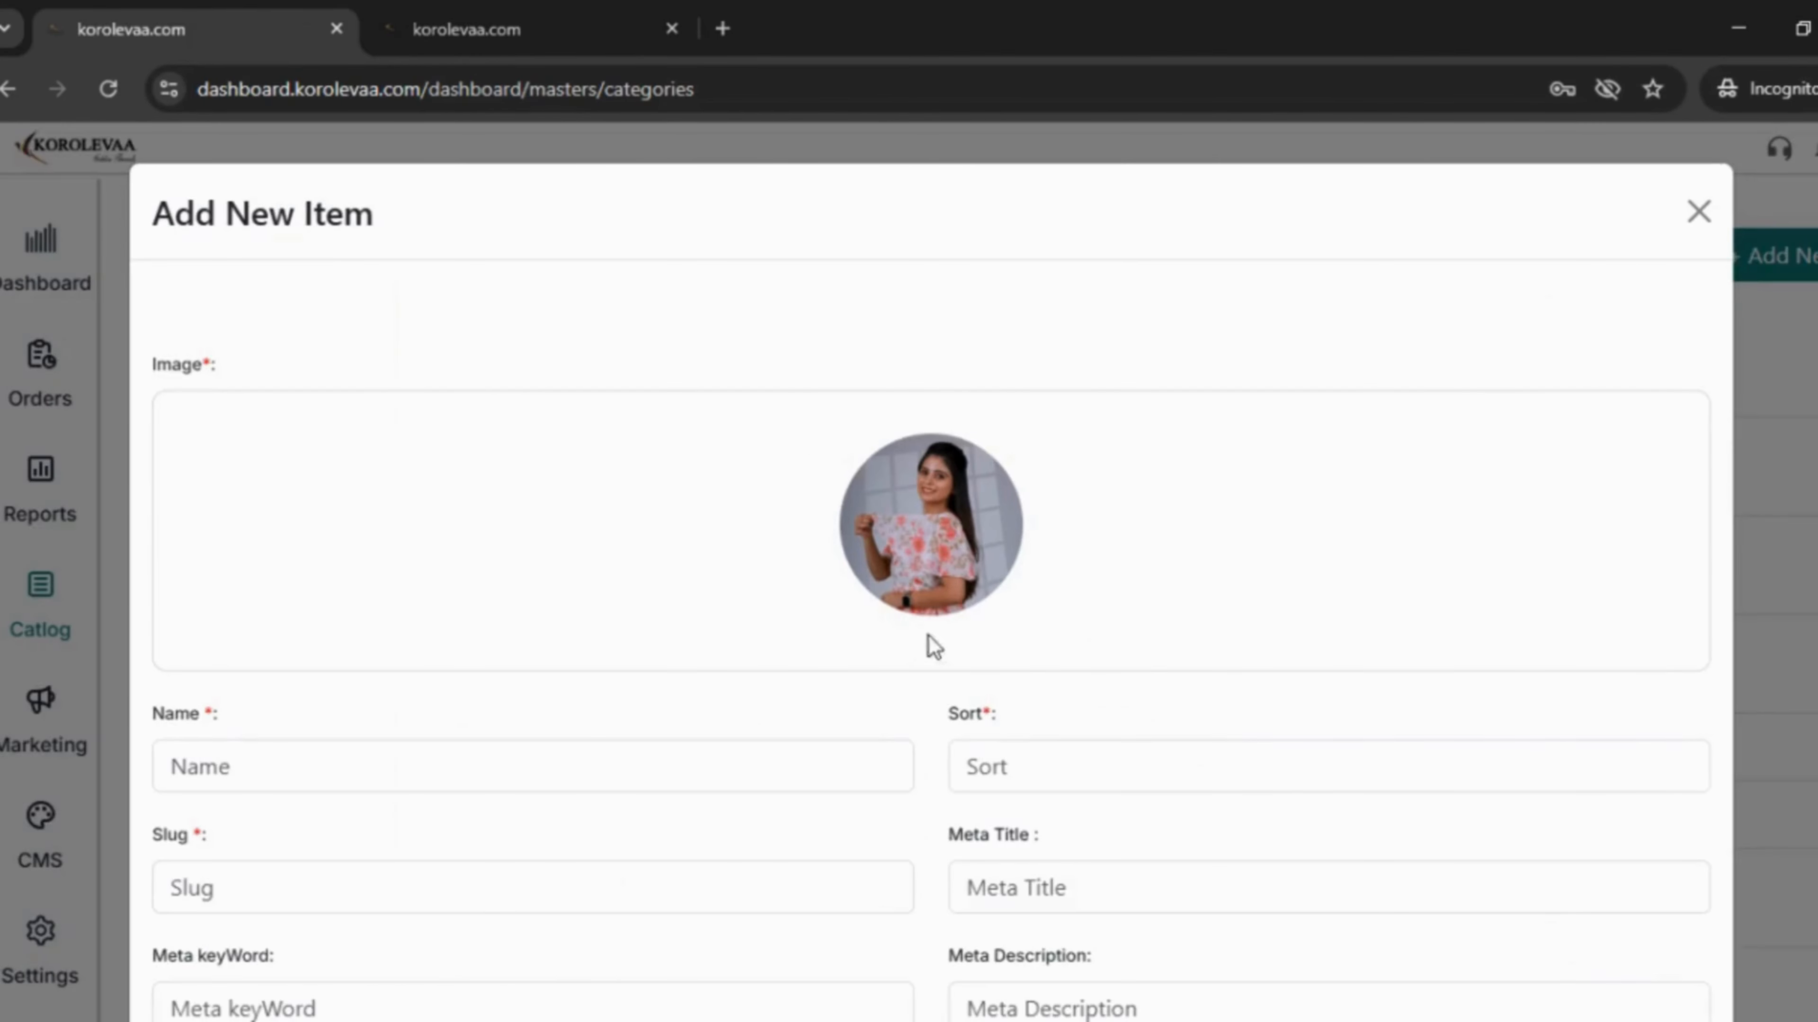
- Enter name 'sample 3', sort order 1, and meta title and meta description 'sample 3'
scroll(895, 609, "down", 4)
left_click(444, 501)
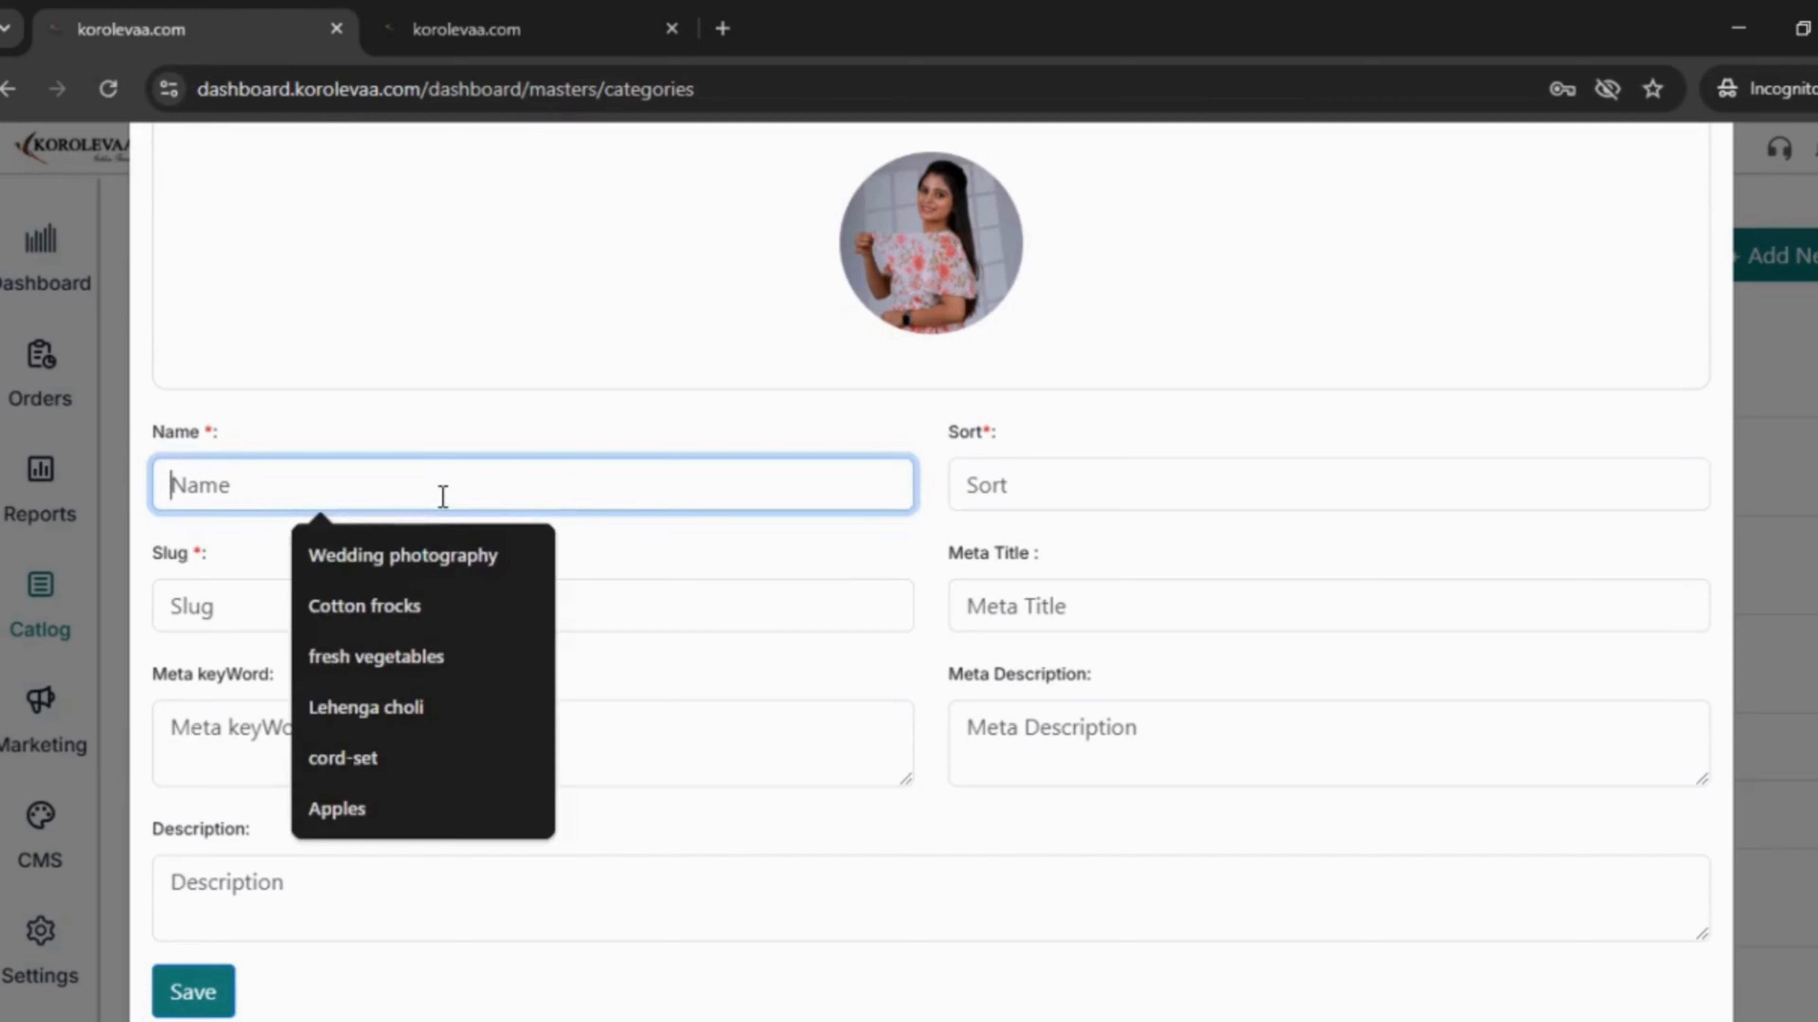
type("sample ")
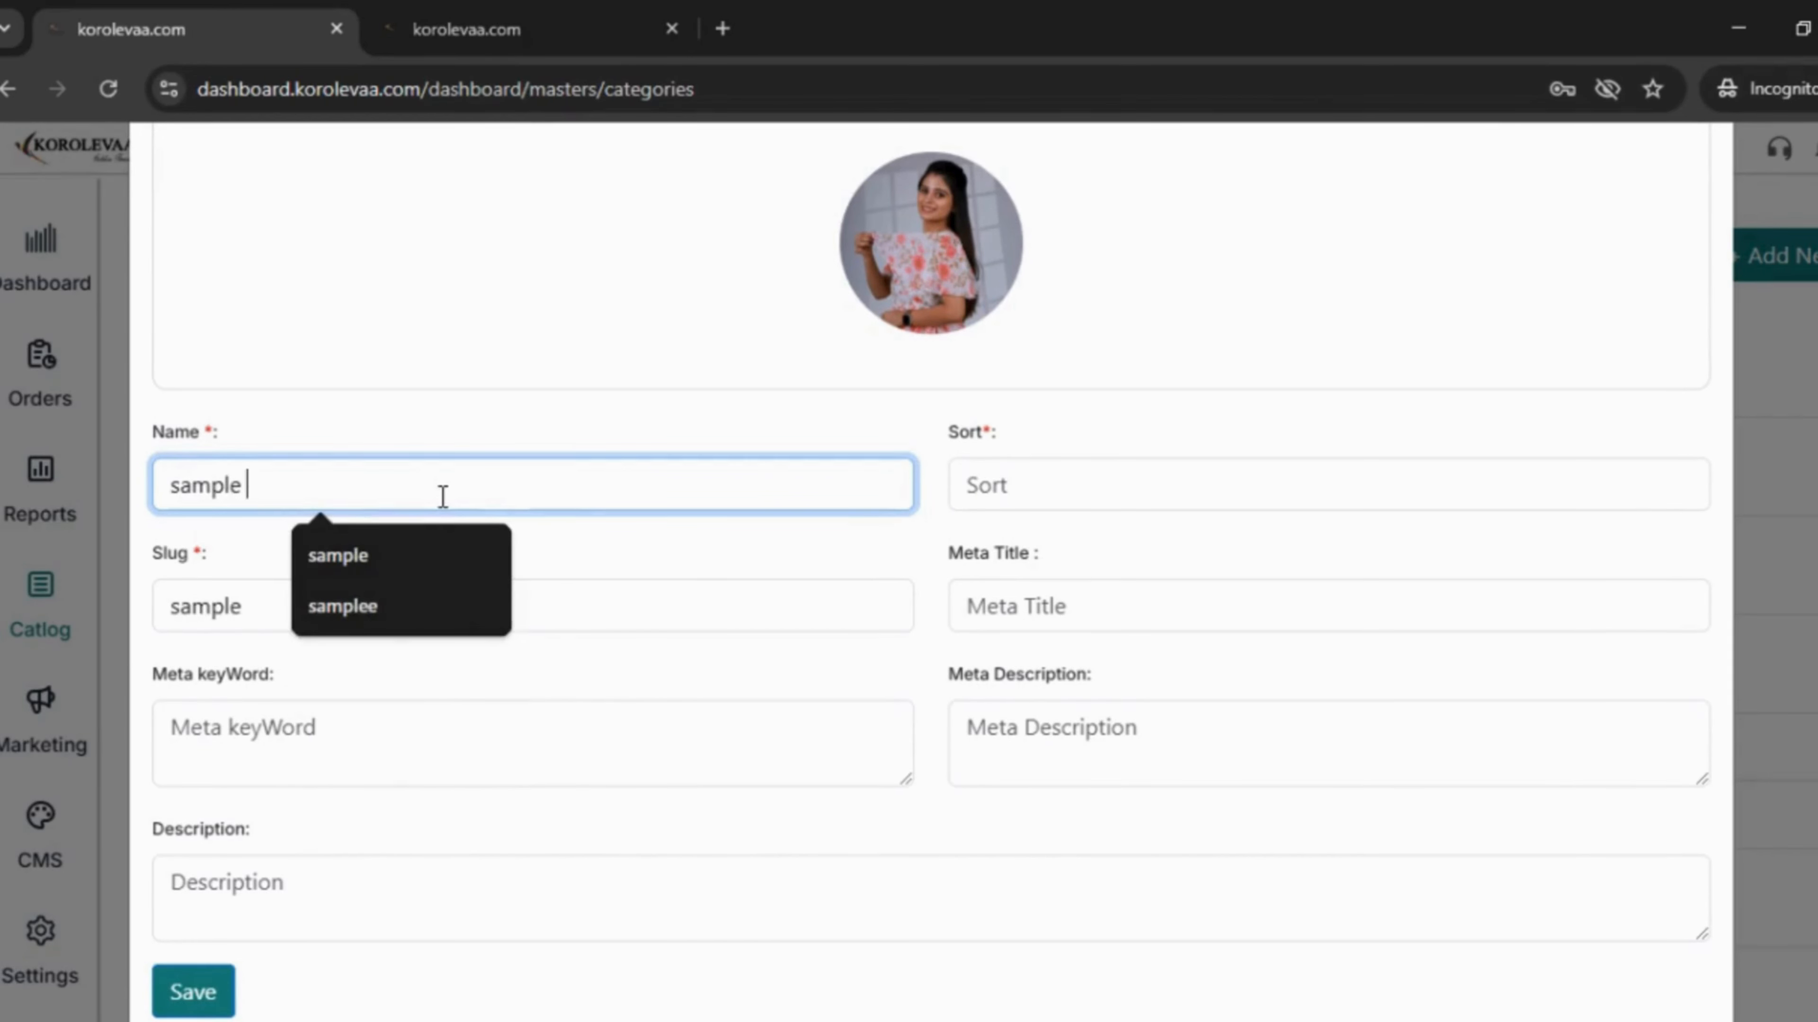
type("3")
left_click(1079, 487)
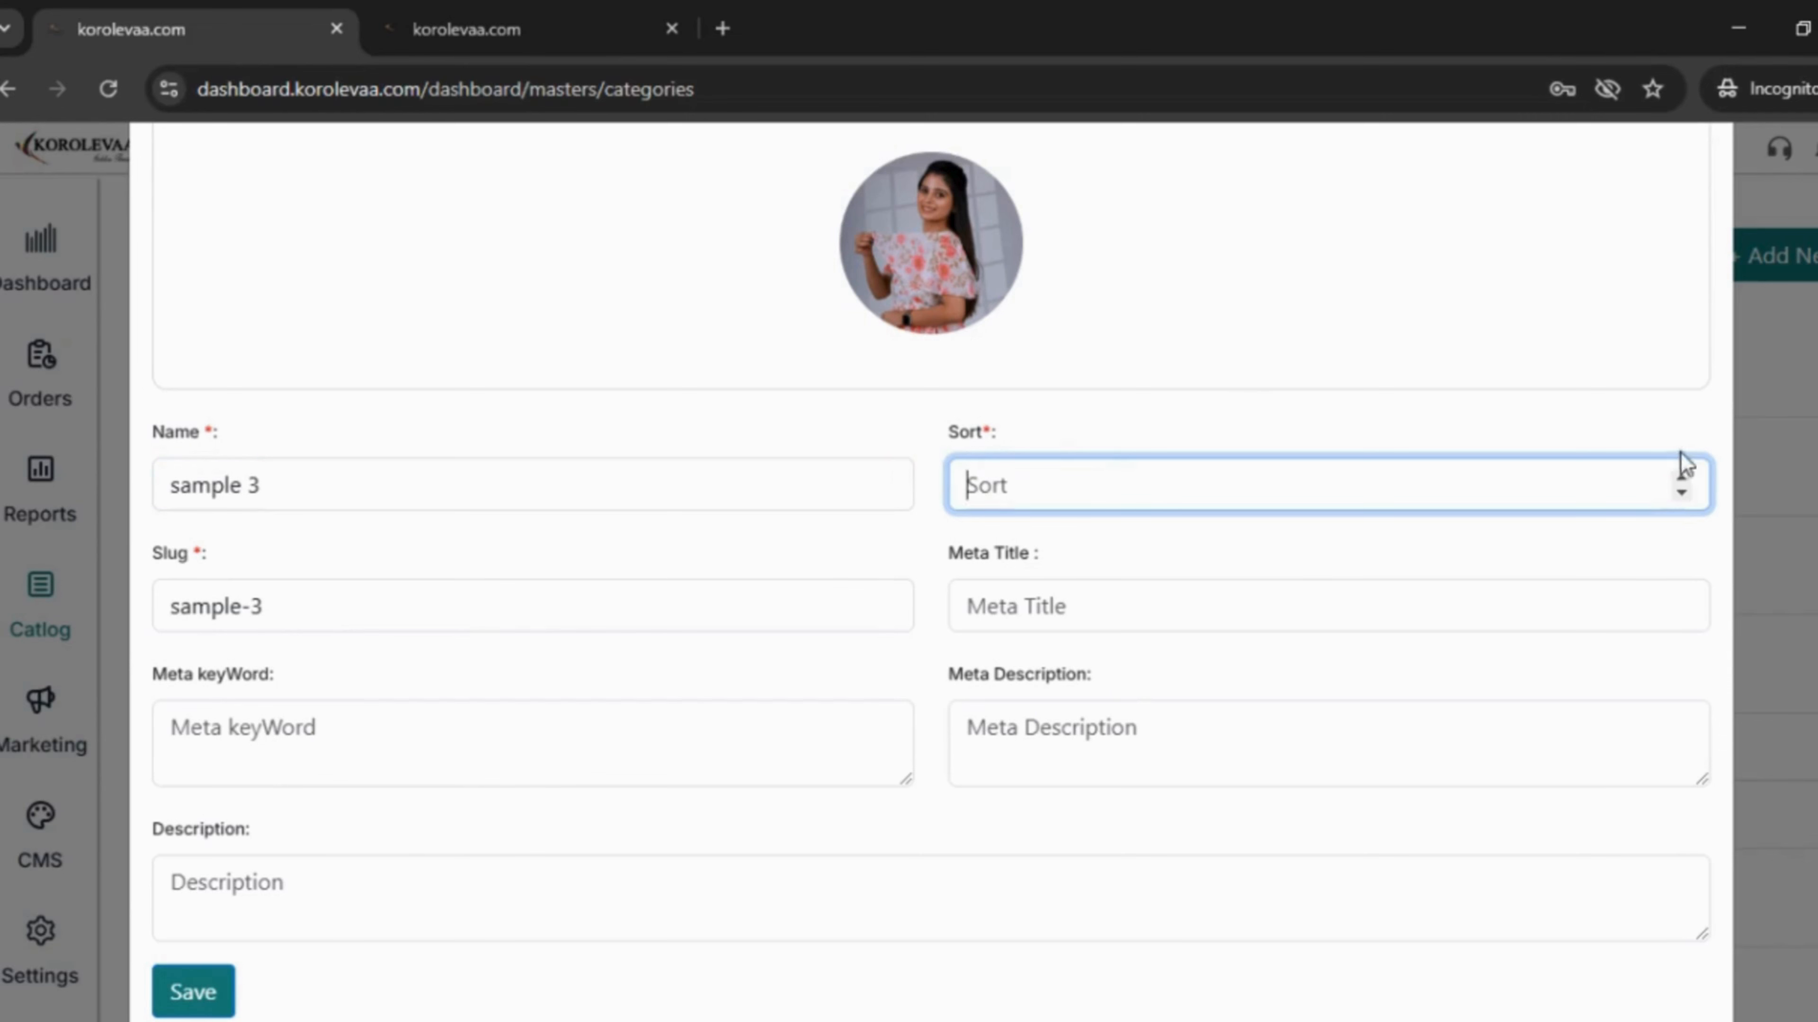
left_click(1682, 478)
left_click(1250, 615)
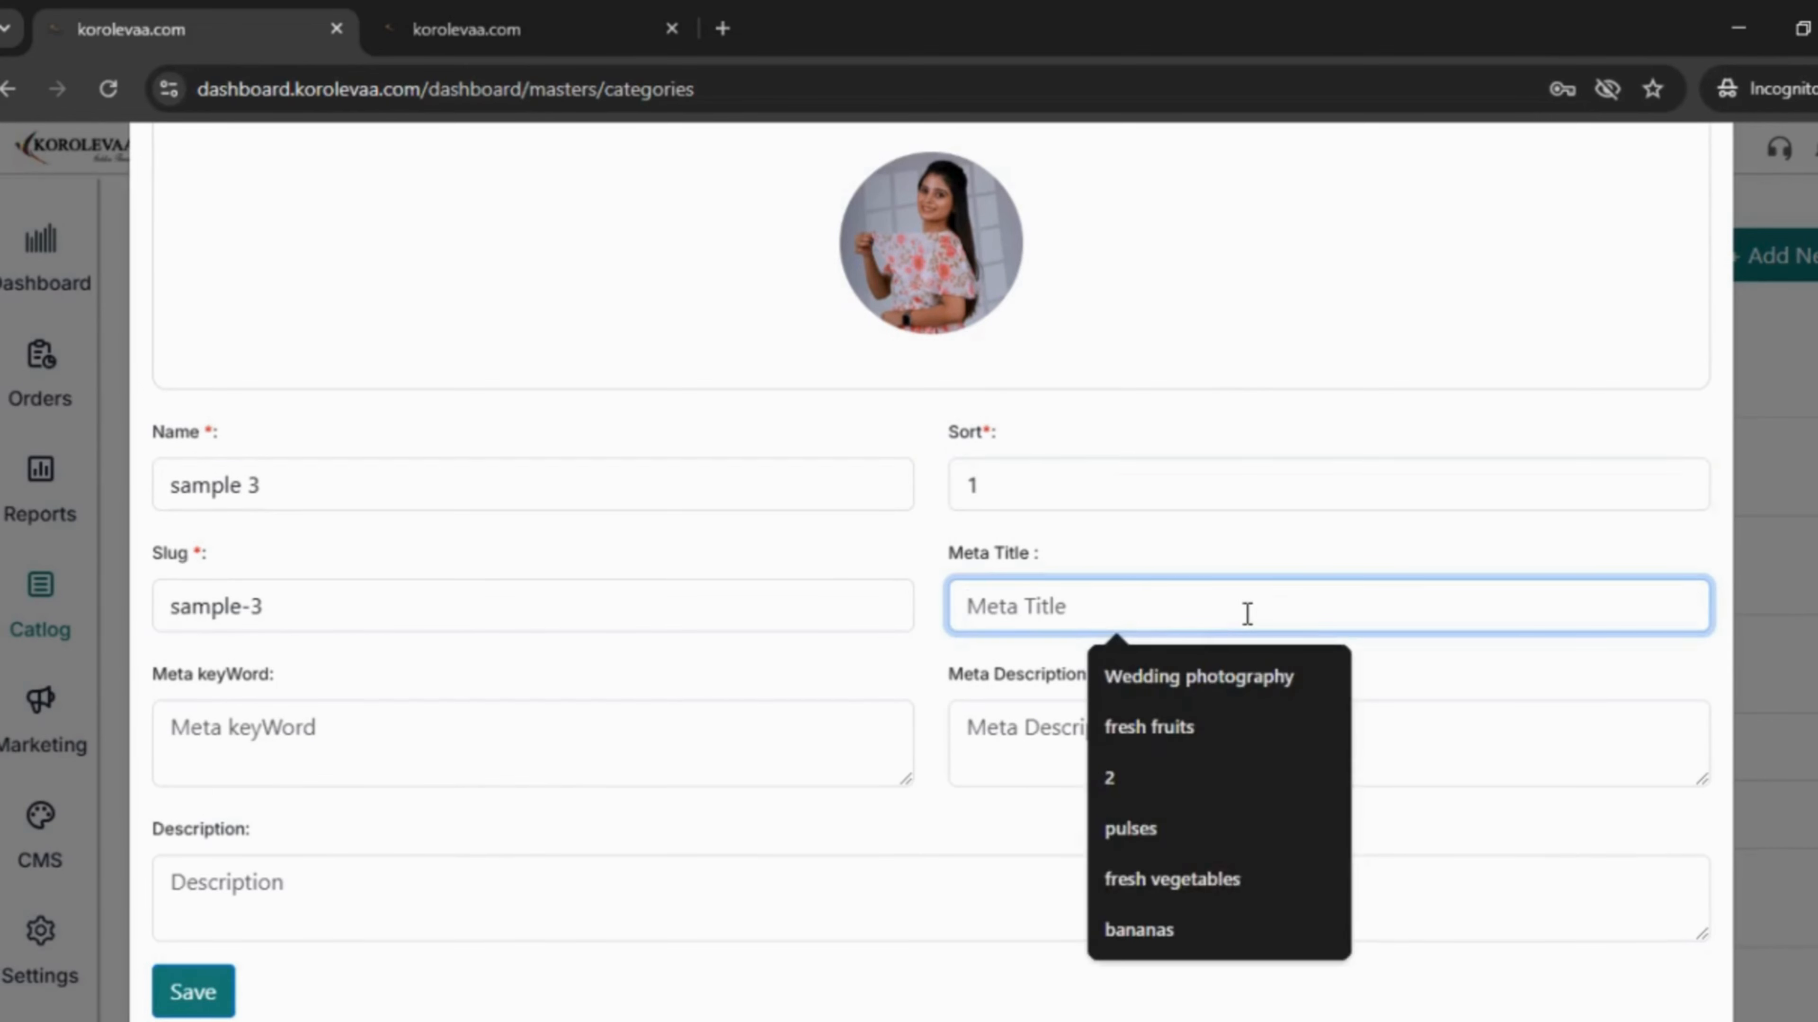
type("sample 3")
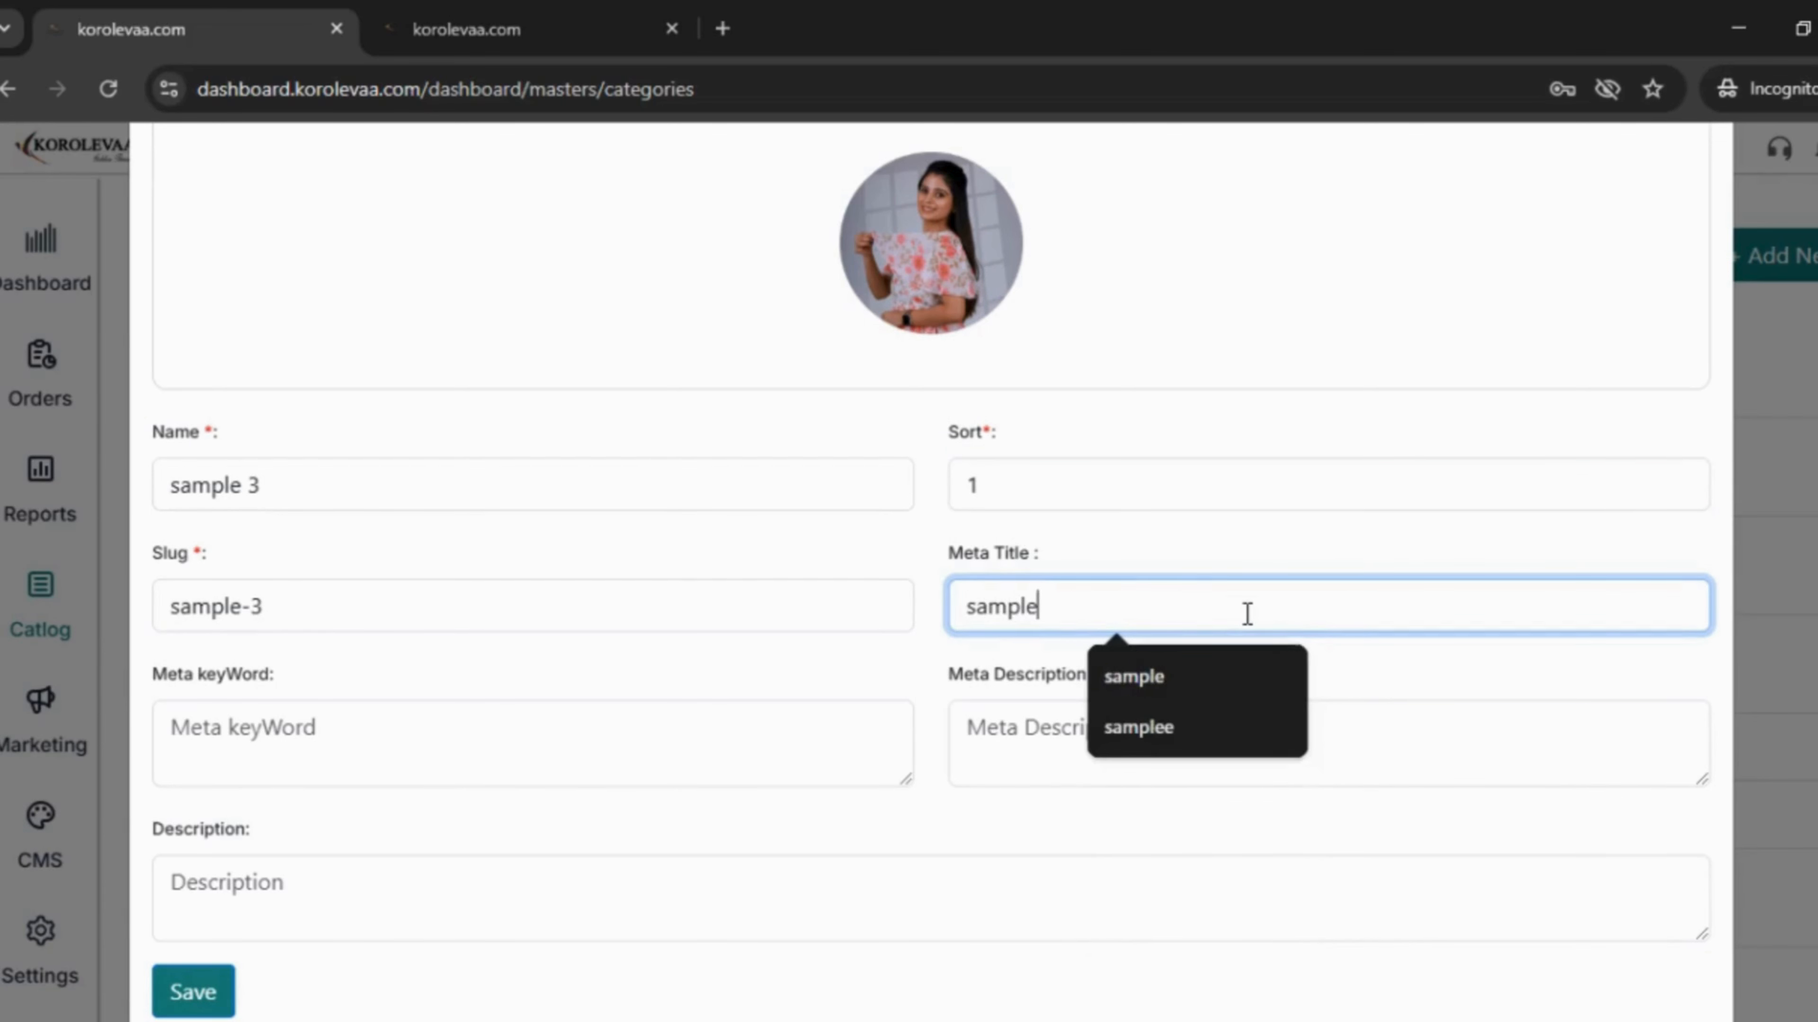
left_click(1127, 759)
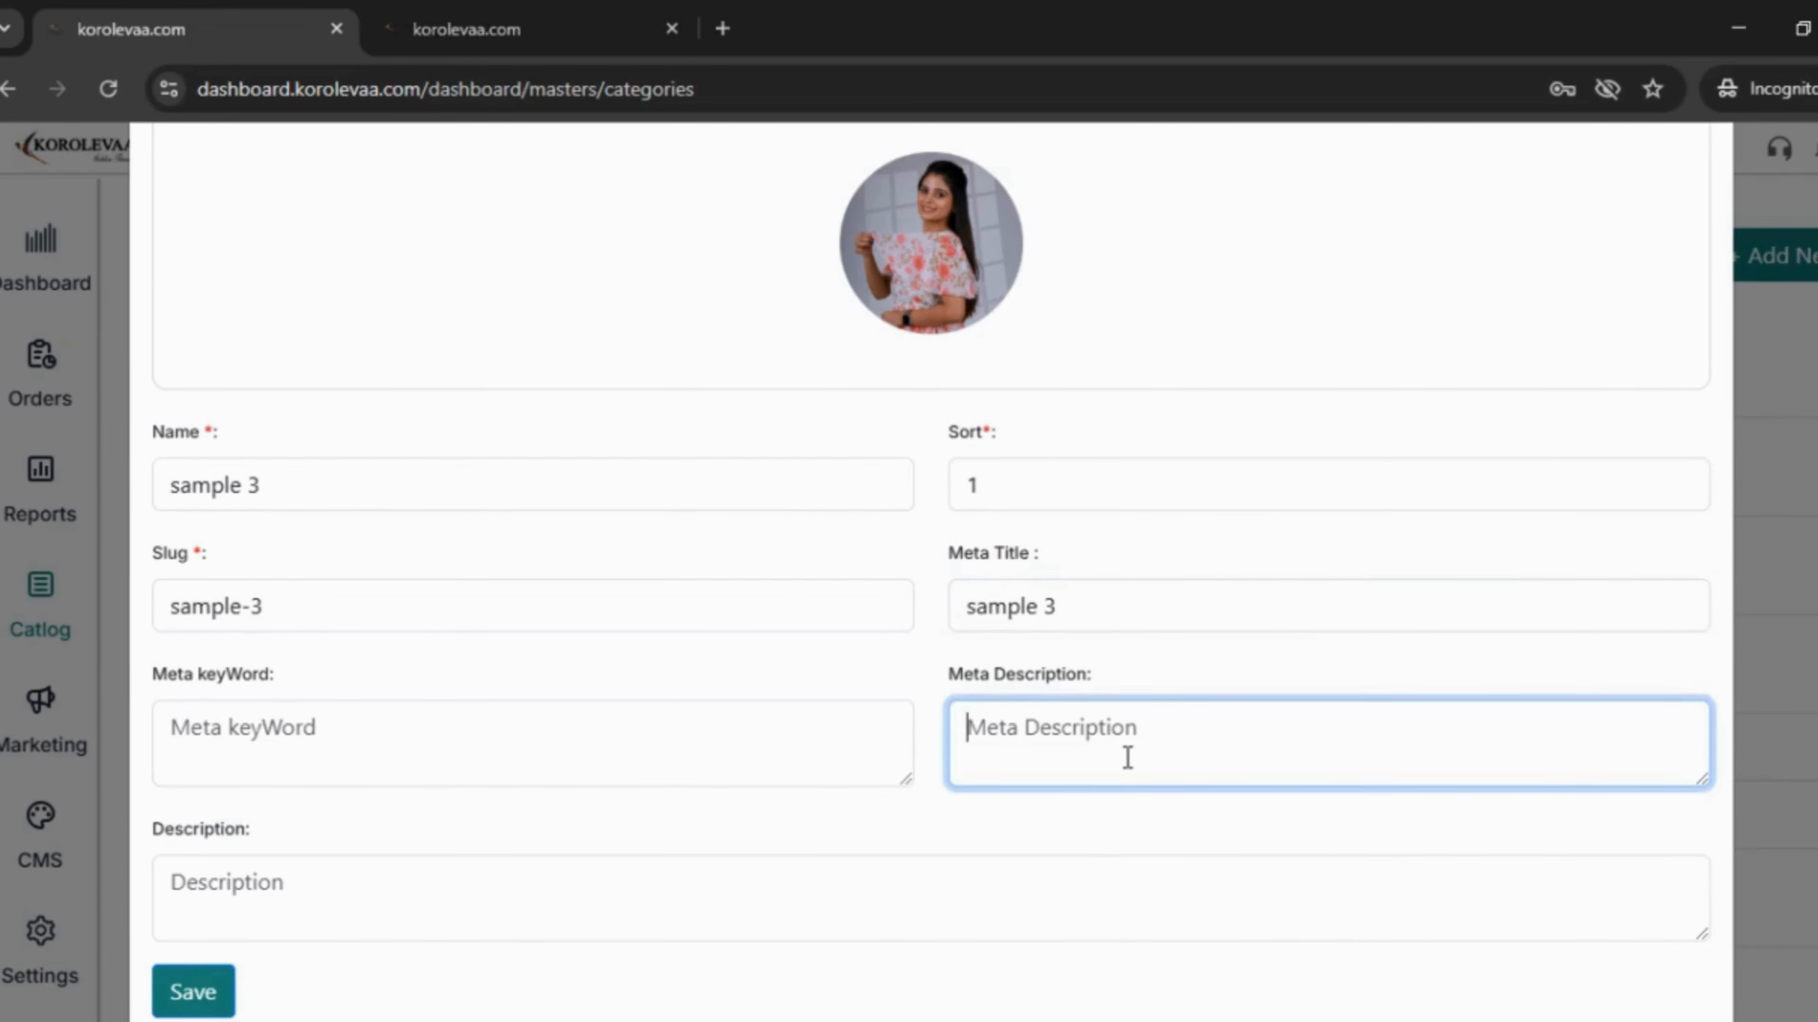
type("sample")
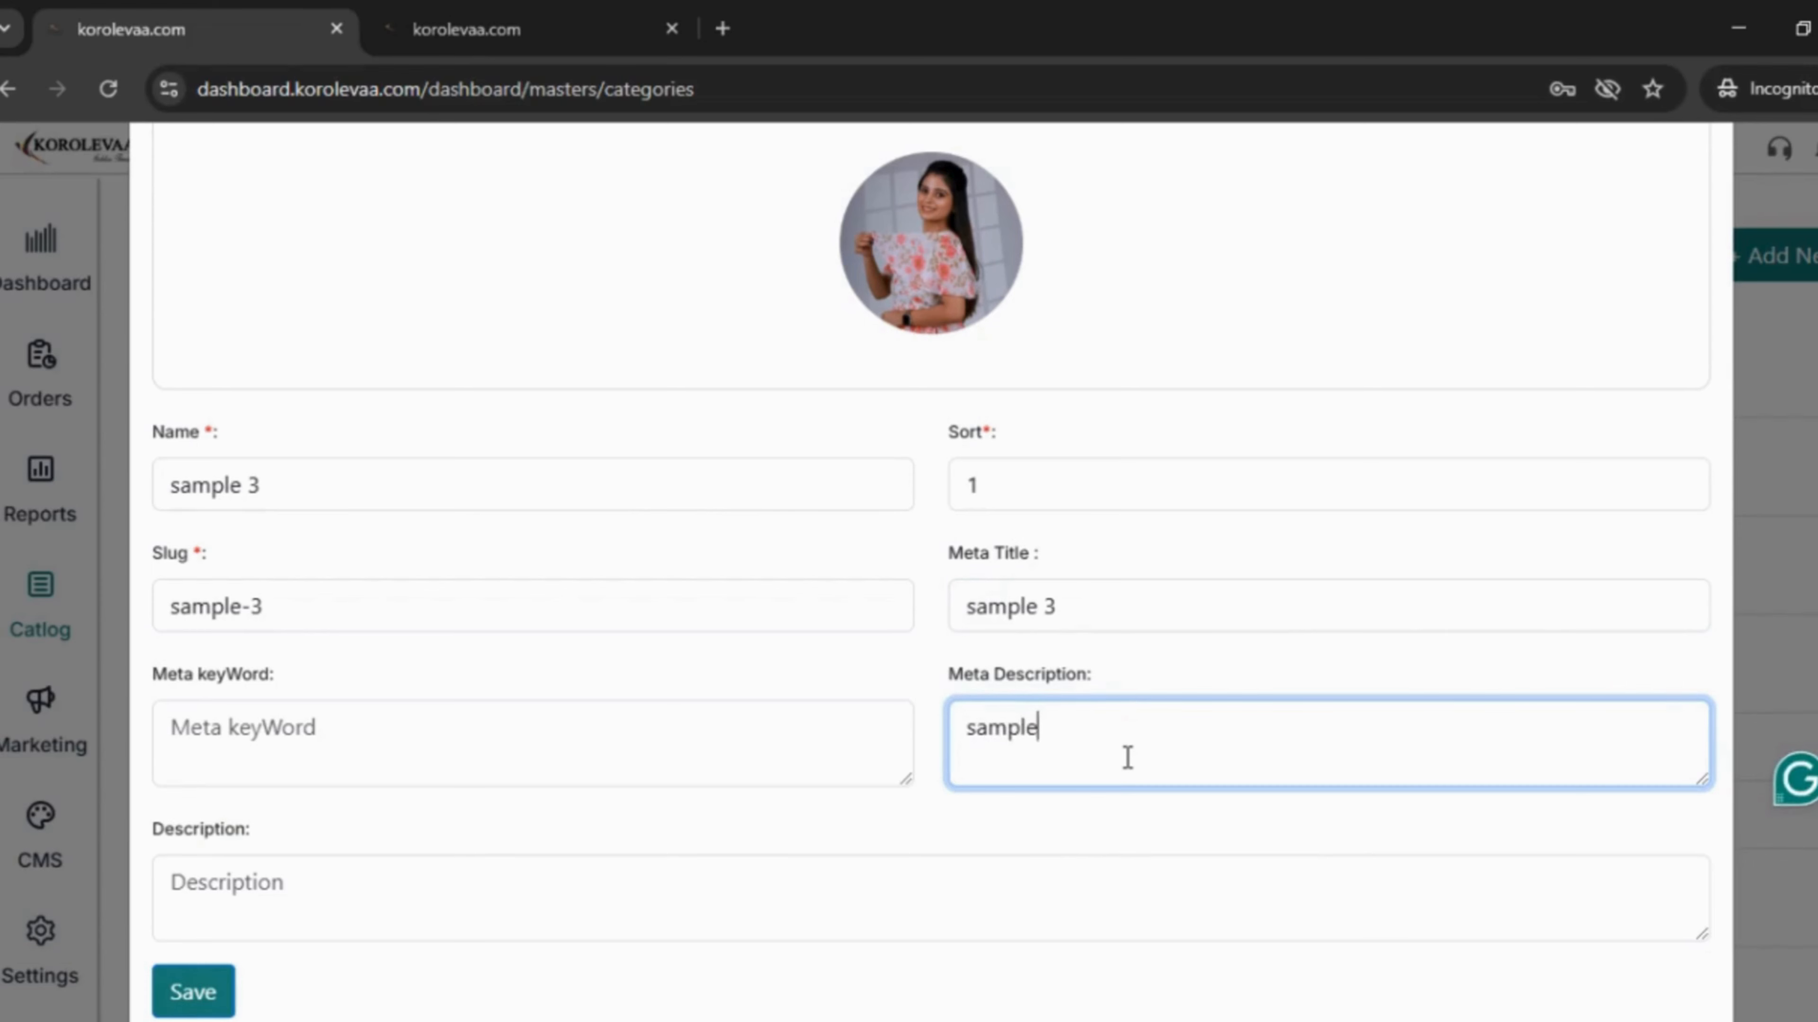
type(" 3")
- Add meta keywords 'sample 3' and description 'sample 34', then save the category
scroll(357, 605, "down", 1)
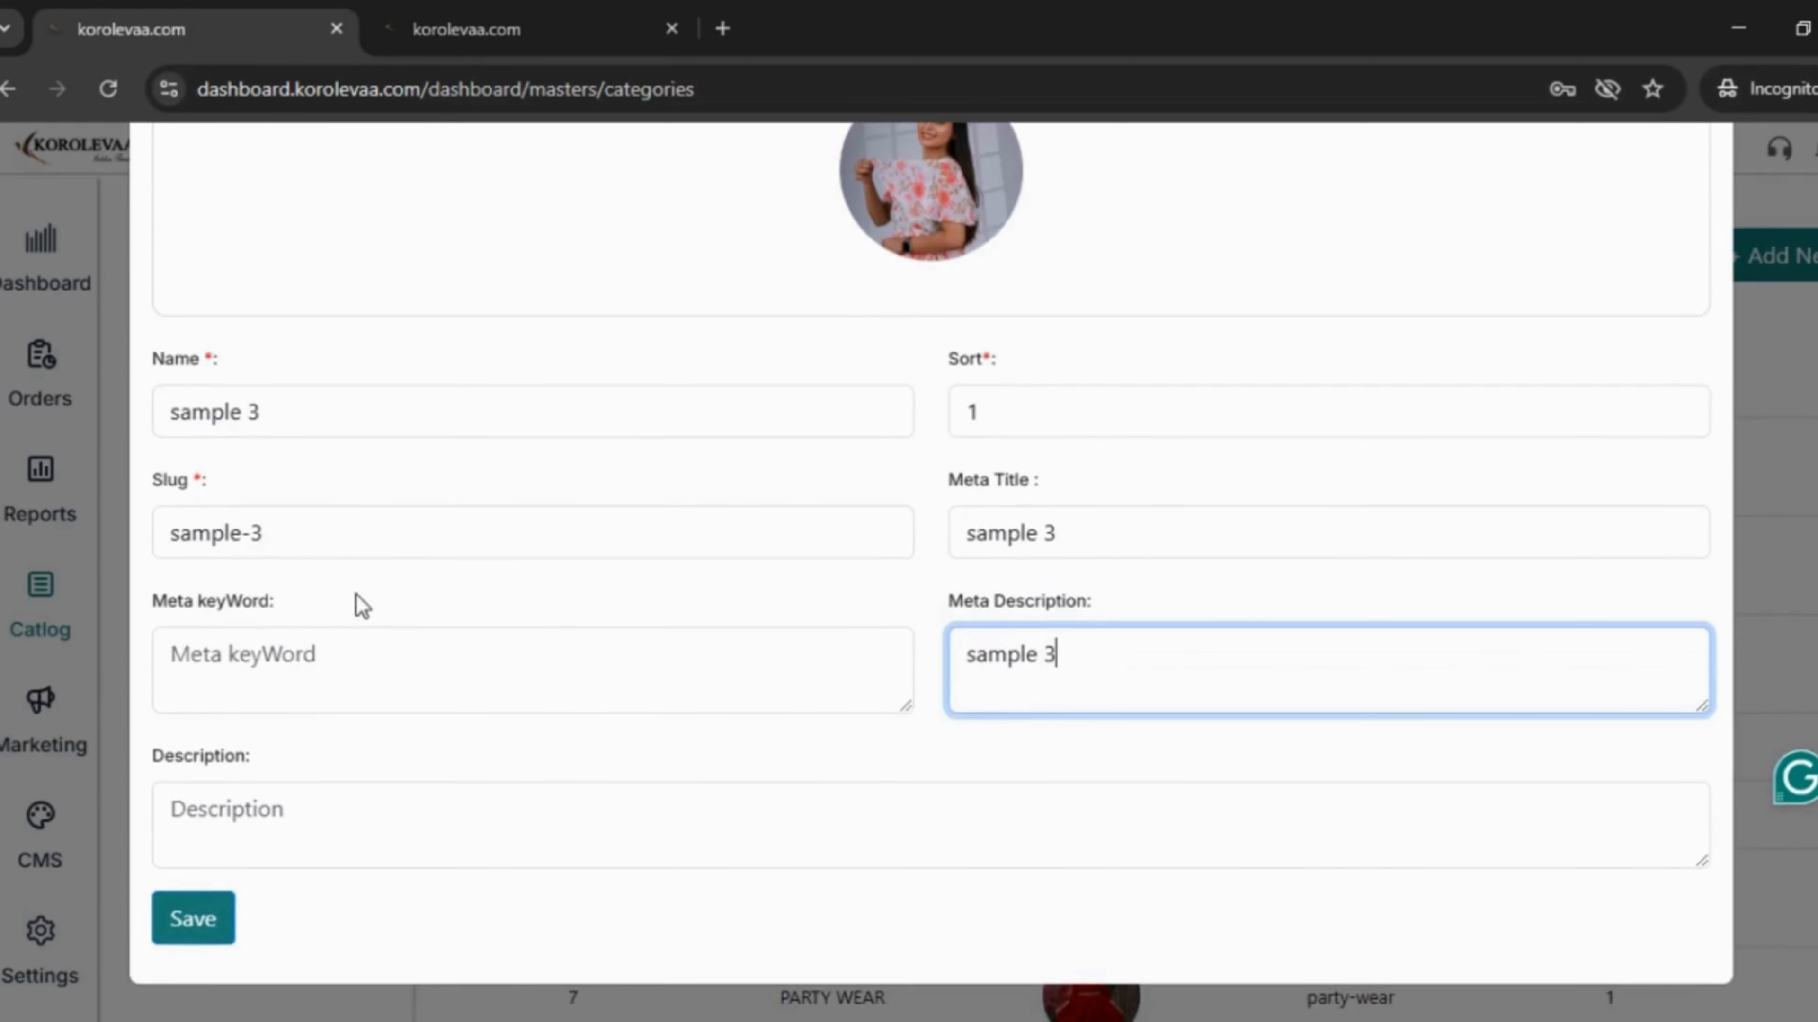
left_click(353, 648)
type("sampl")
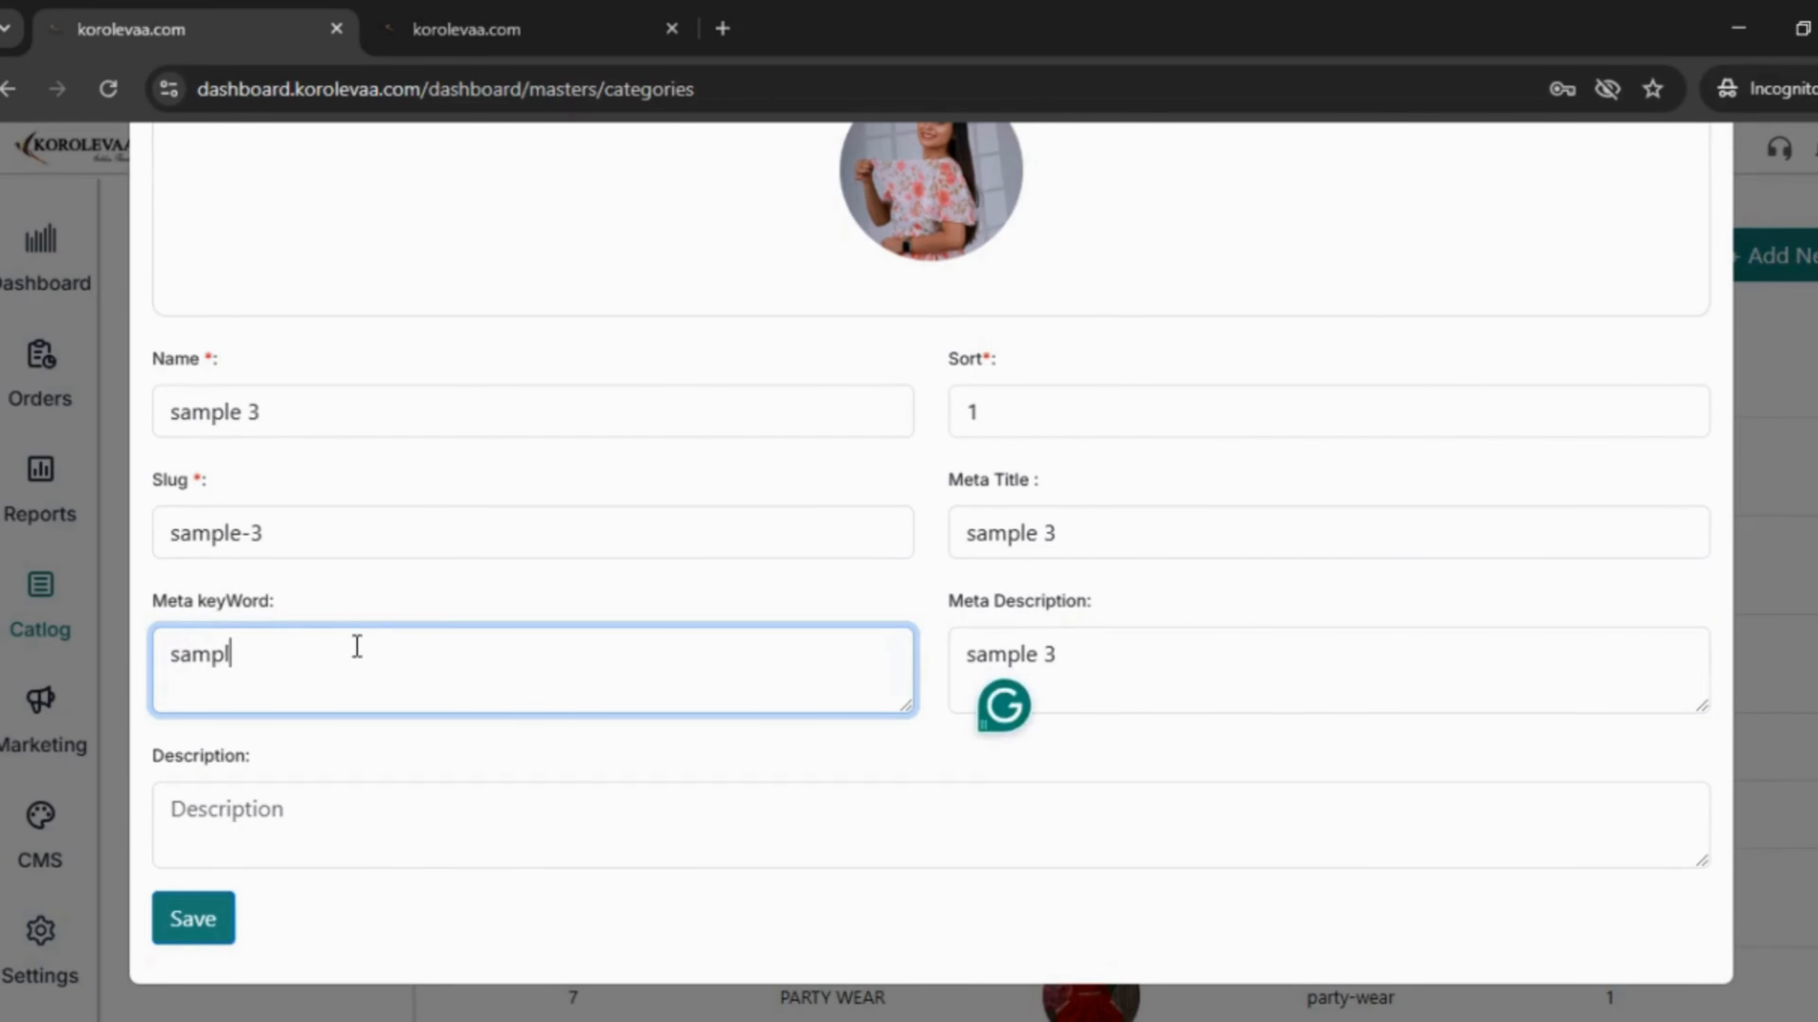
type("e 3")
left_click(270, 799)
type("sam")
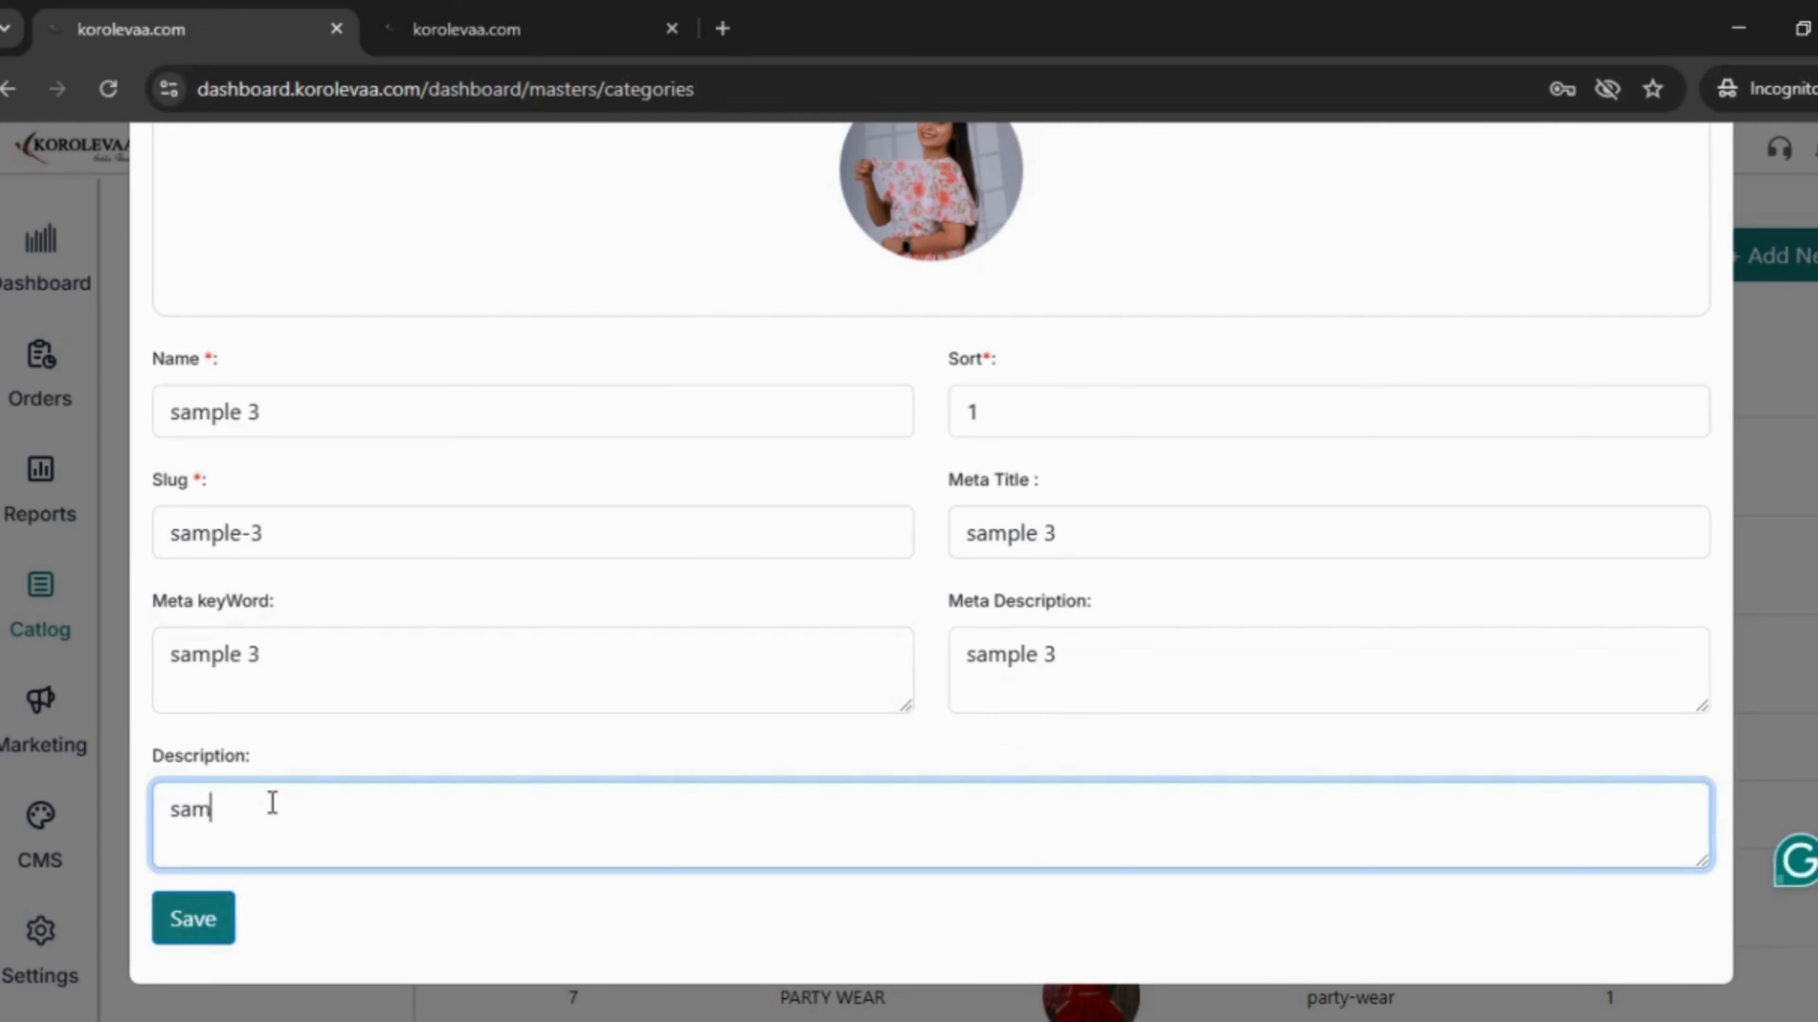
type("ple 34")
left_click(193, 926)
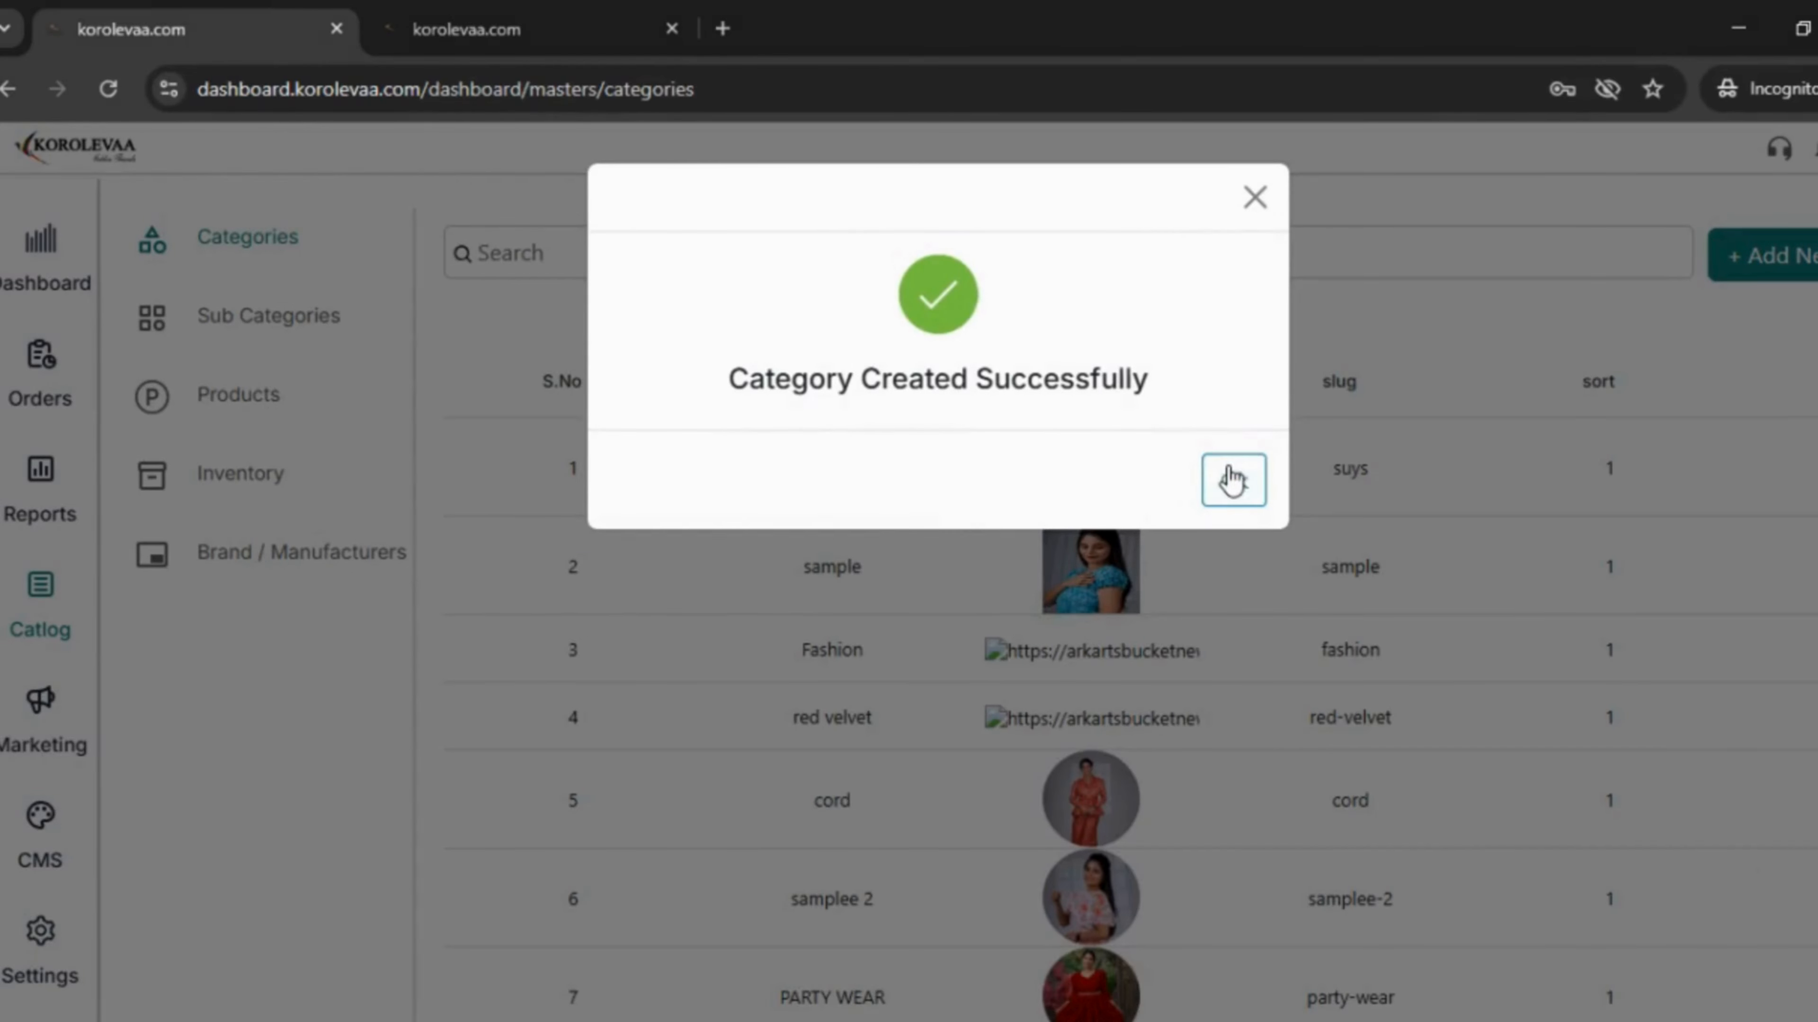
left_click(1232, 482)
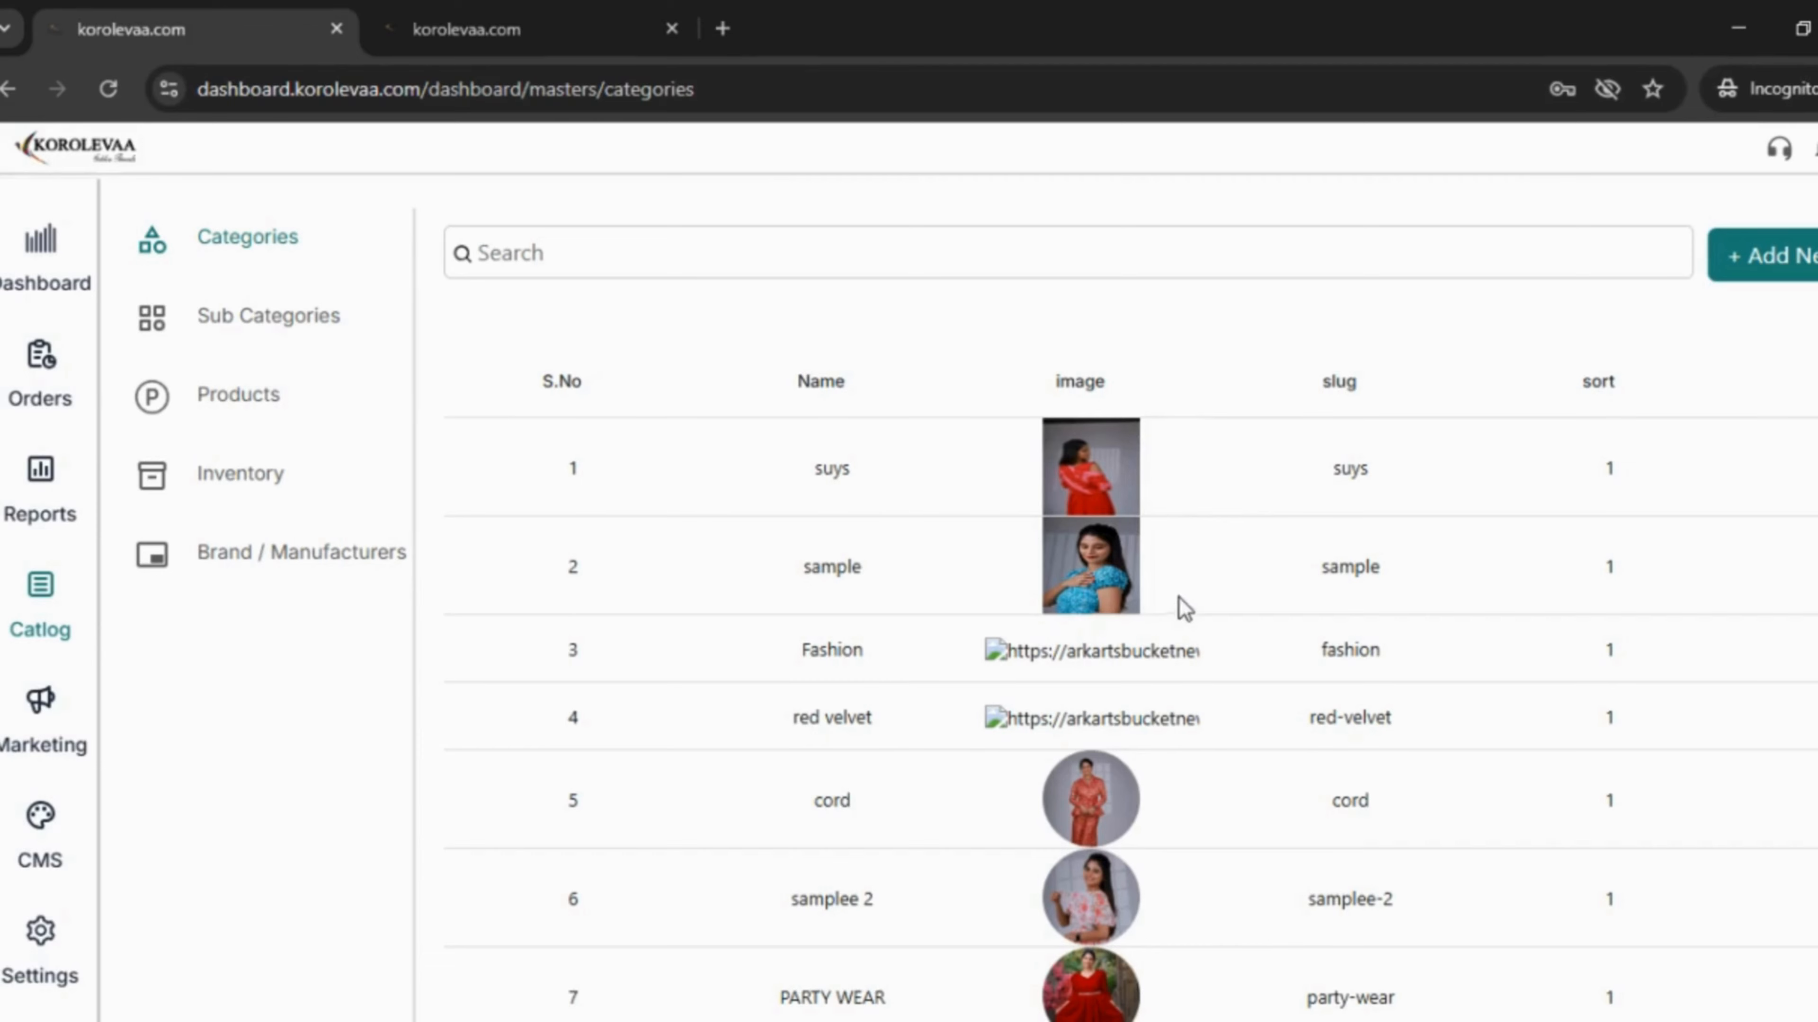
scroll(1230, 666, "down", 3)
- Open the CMS Home Page modules list and scroll through its 11 modules
scroll(1107, 603, "up", 3)
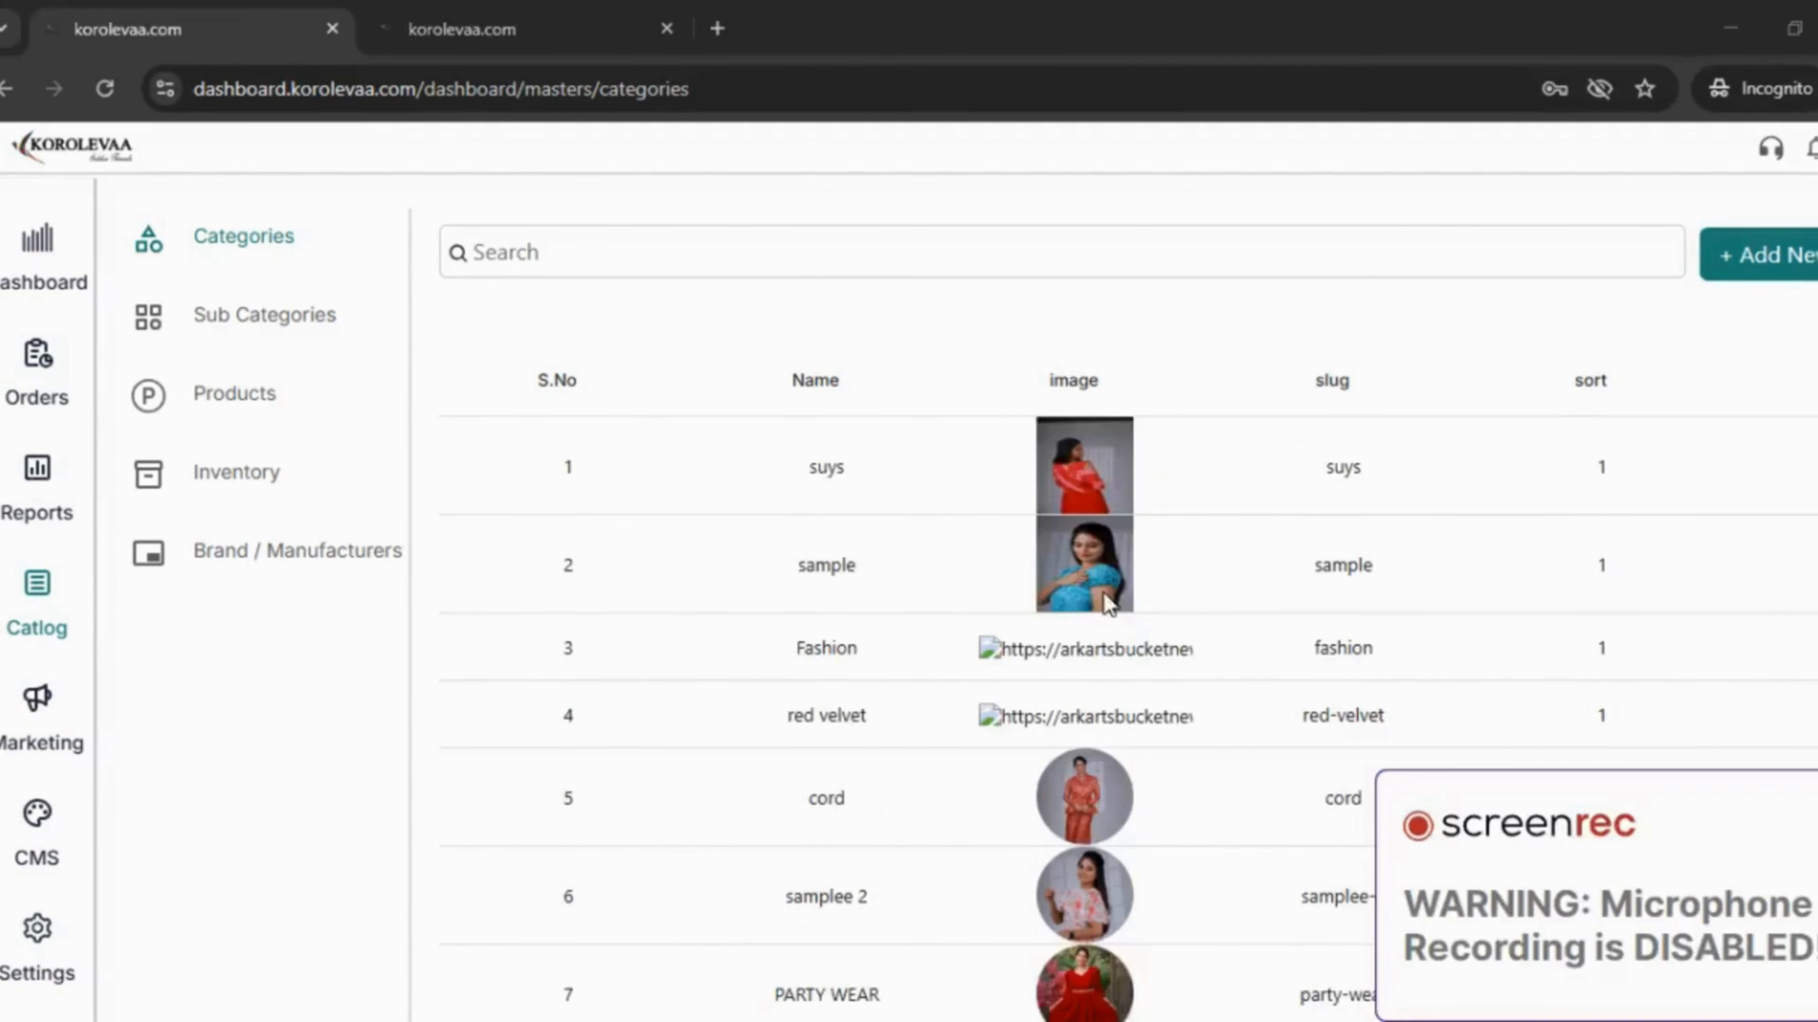
left_click(41, 829)
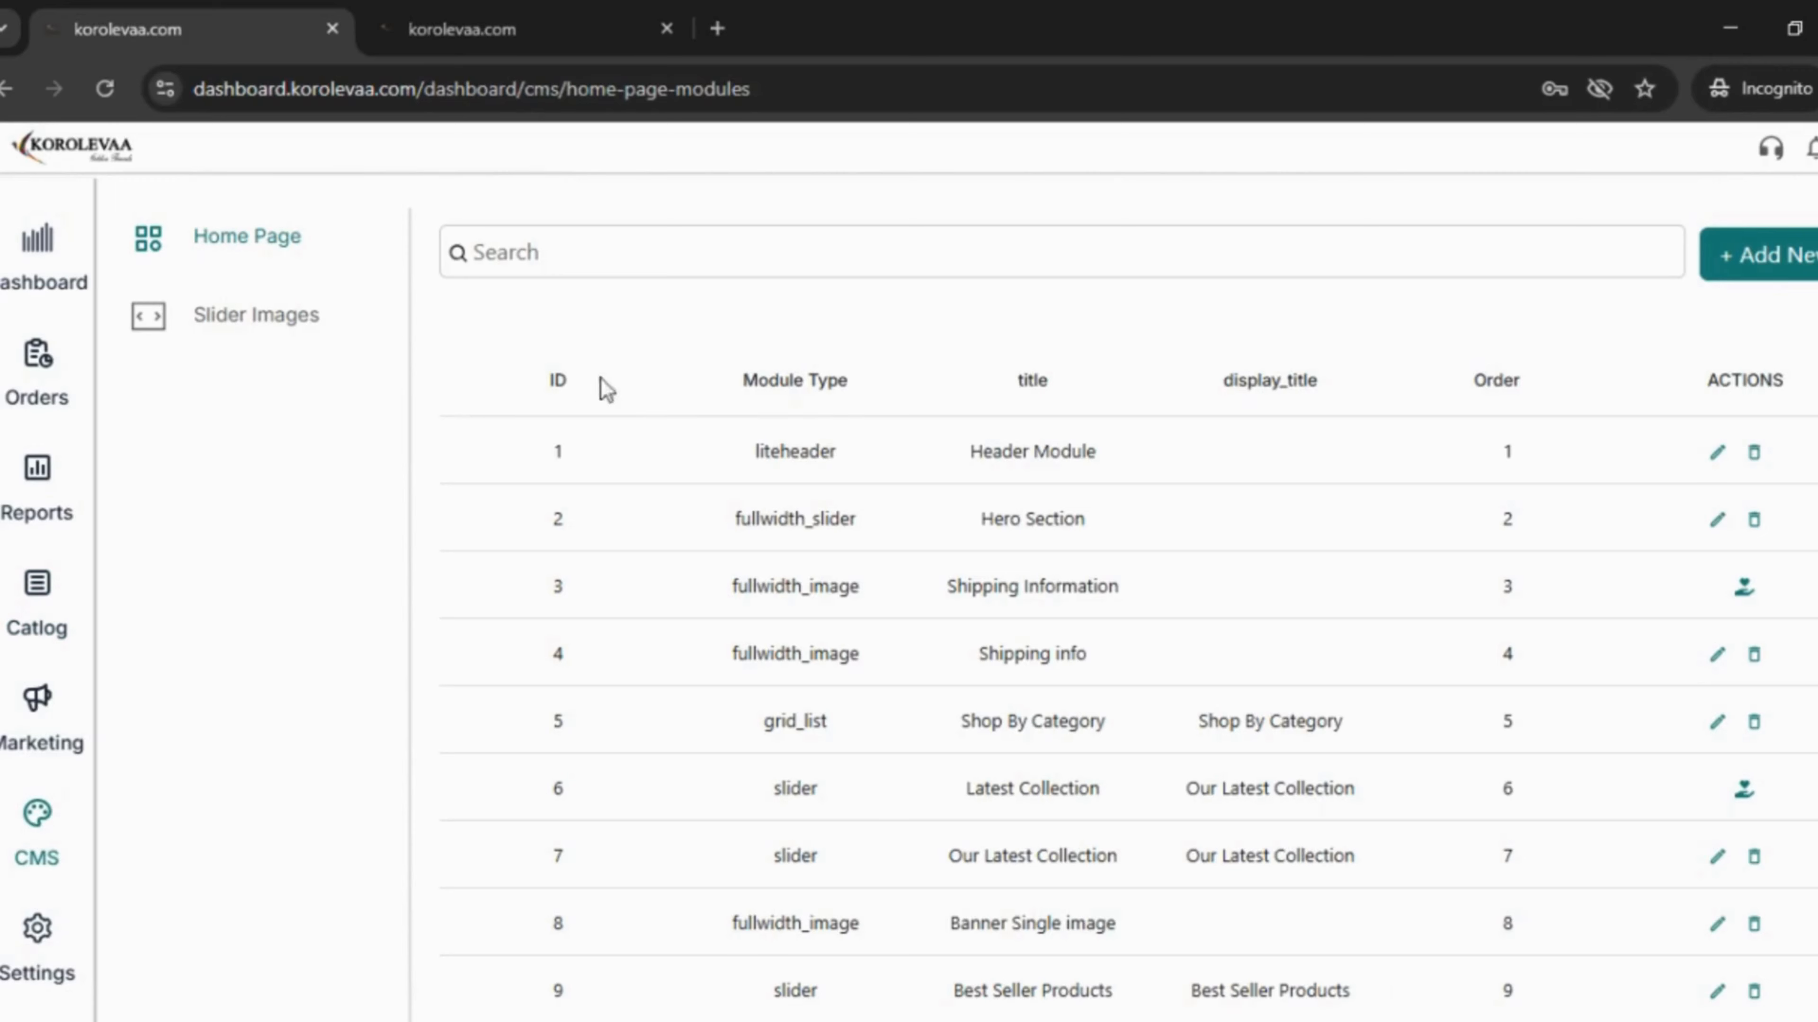
scroll(790, 758, "down", 2)
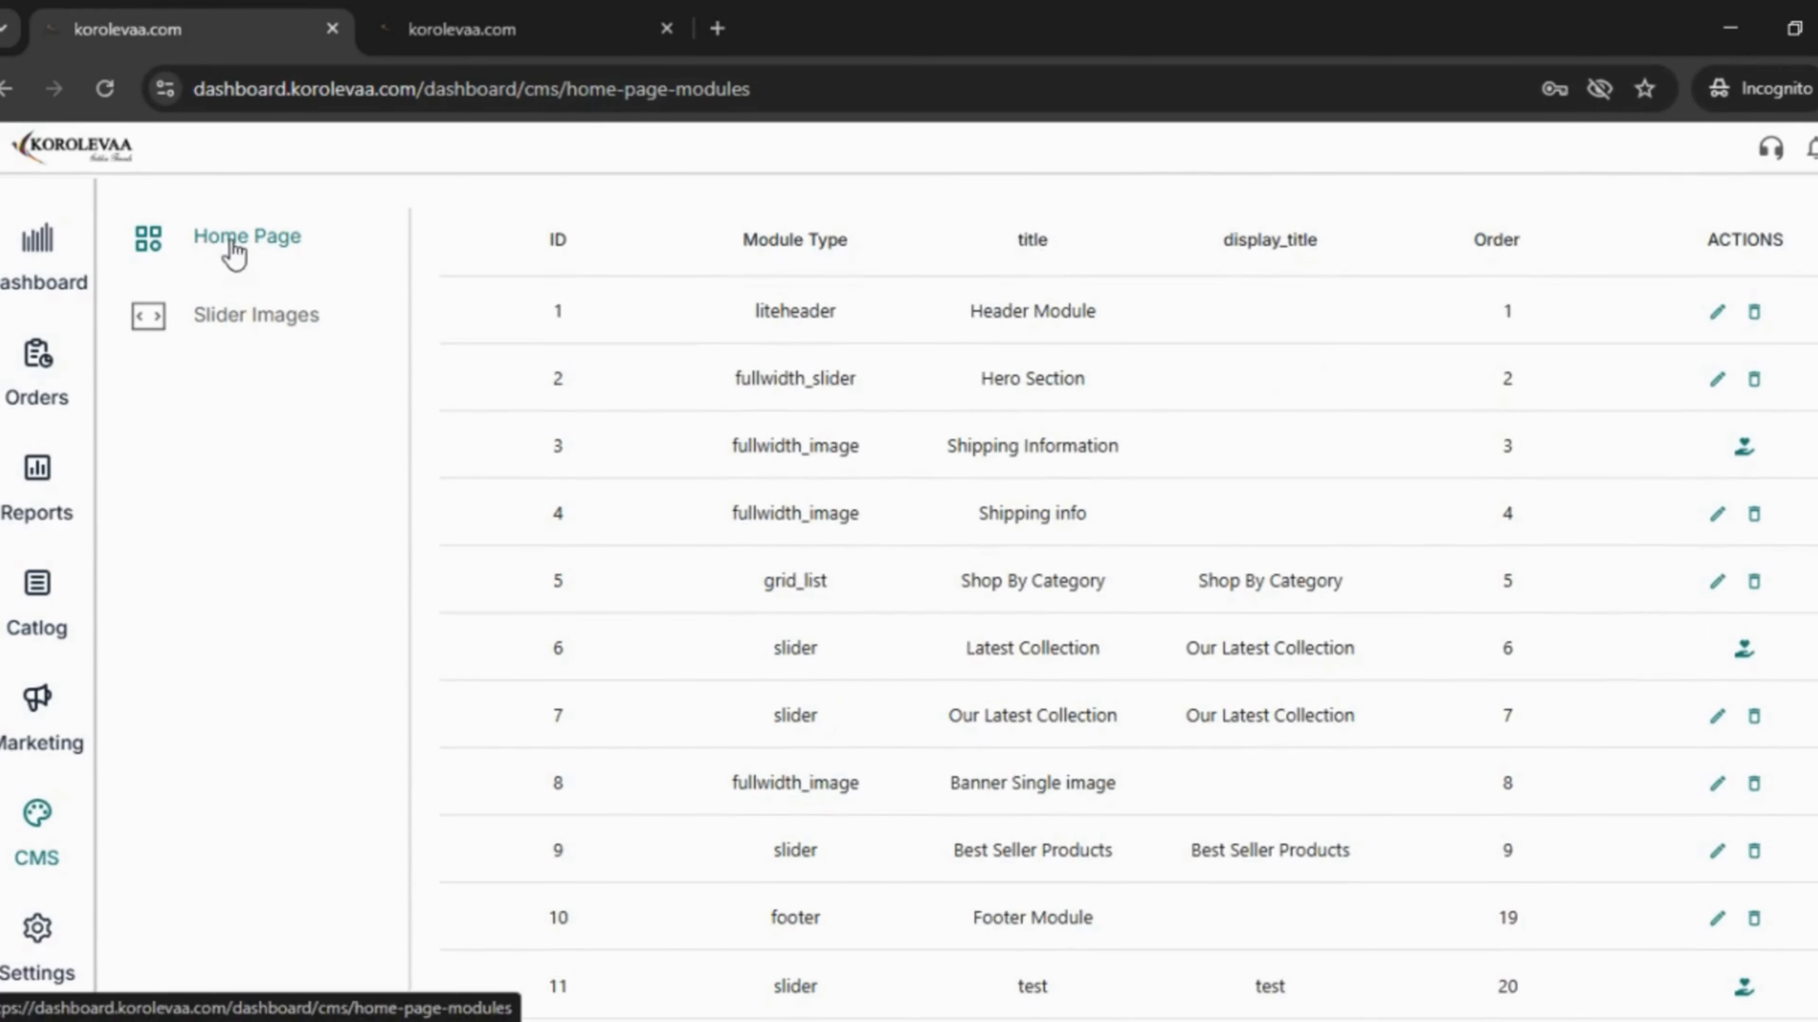
scroll(600, 544, "down", 1)
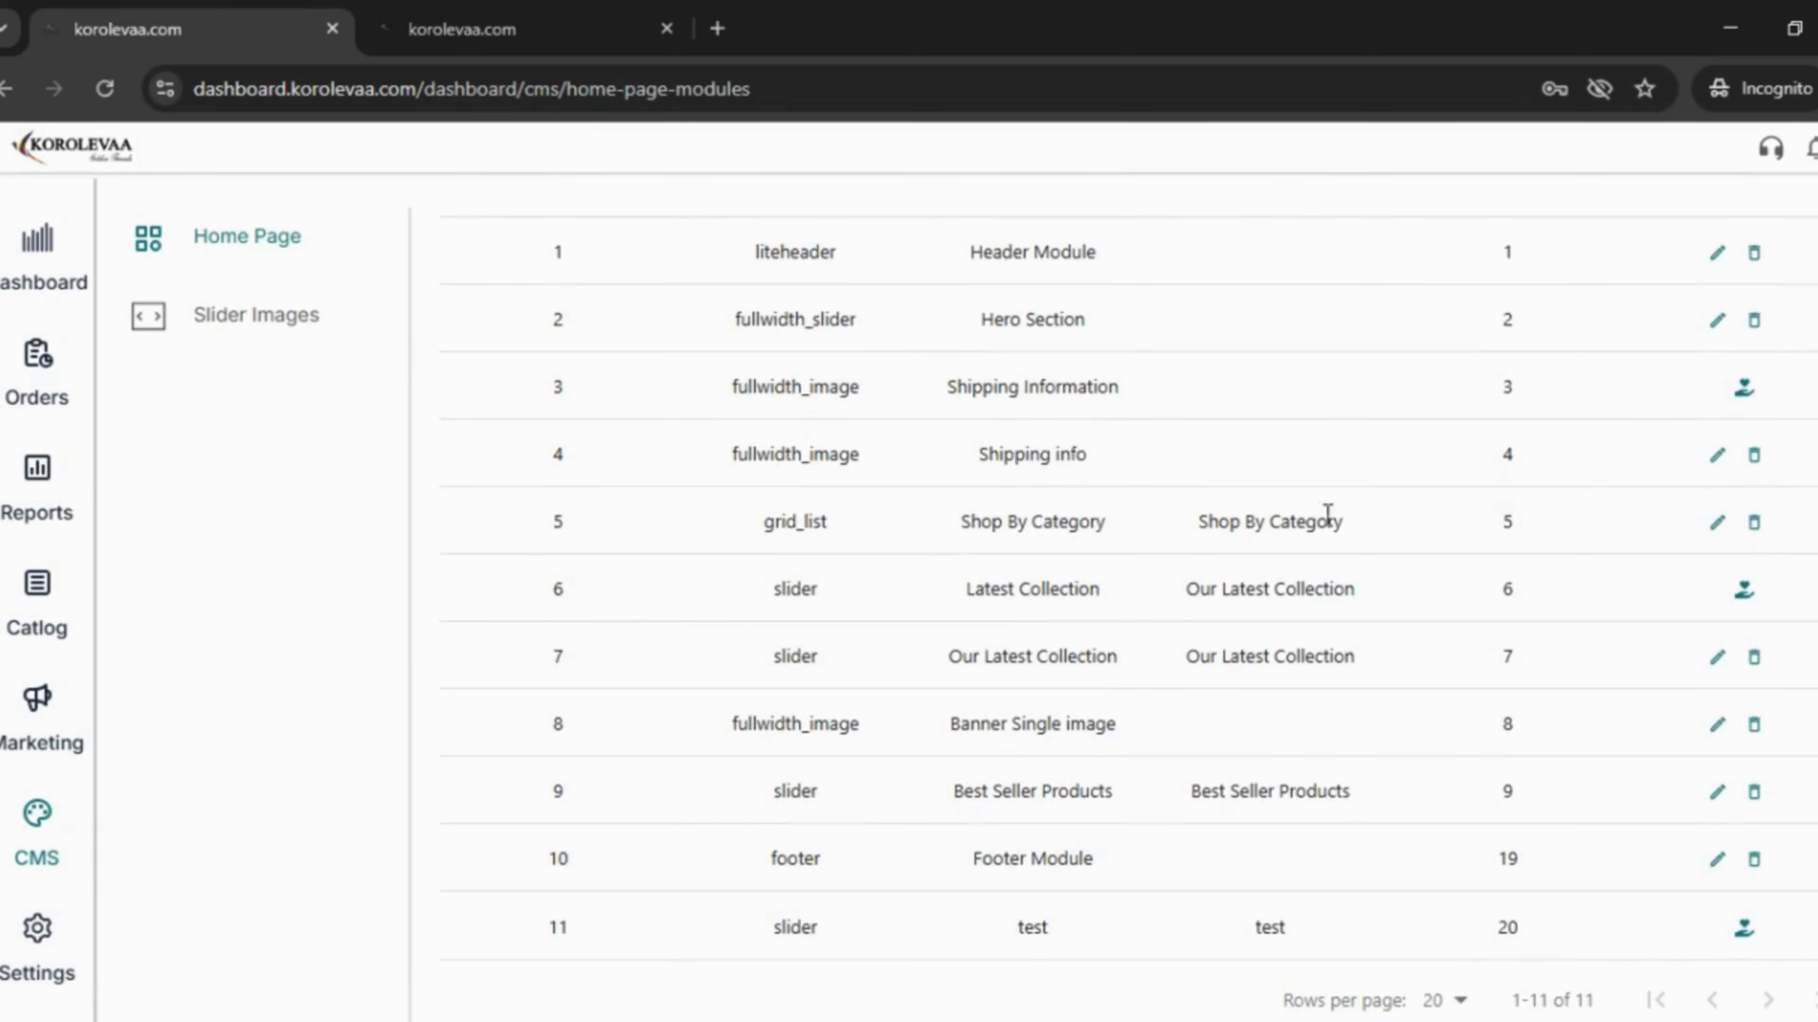
- Edit the Shop By Category module, adding sample 3, PARTY WEAR, CO-ORD SETS and FROCKS
left_click(1717, 522)
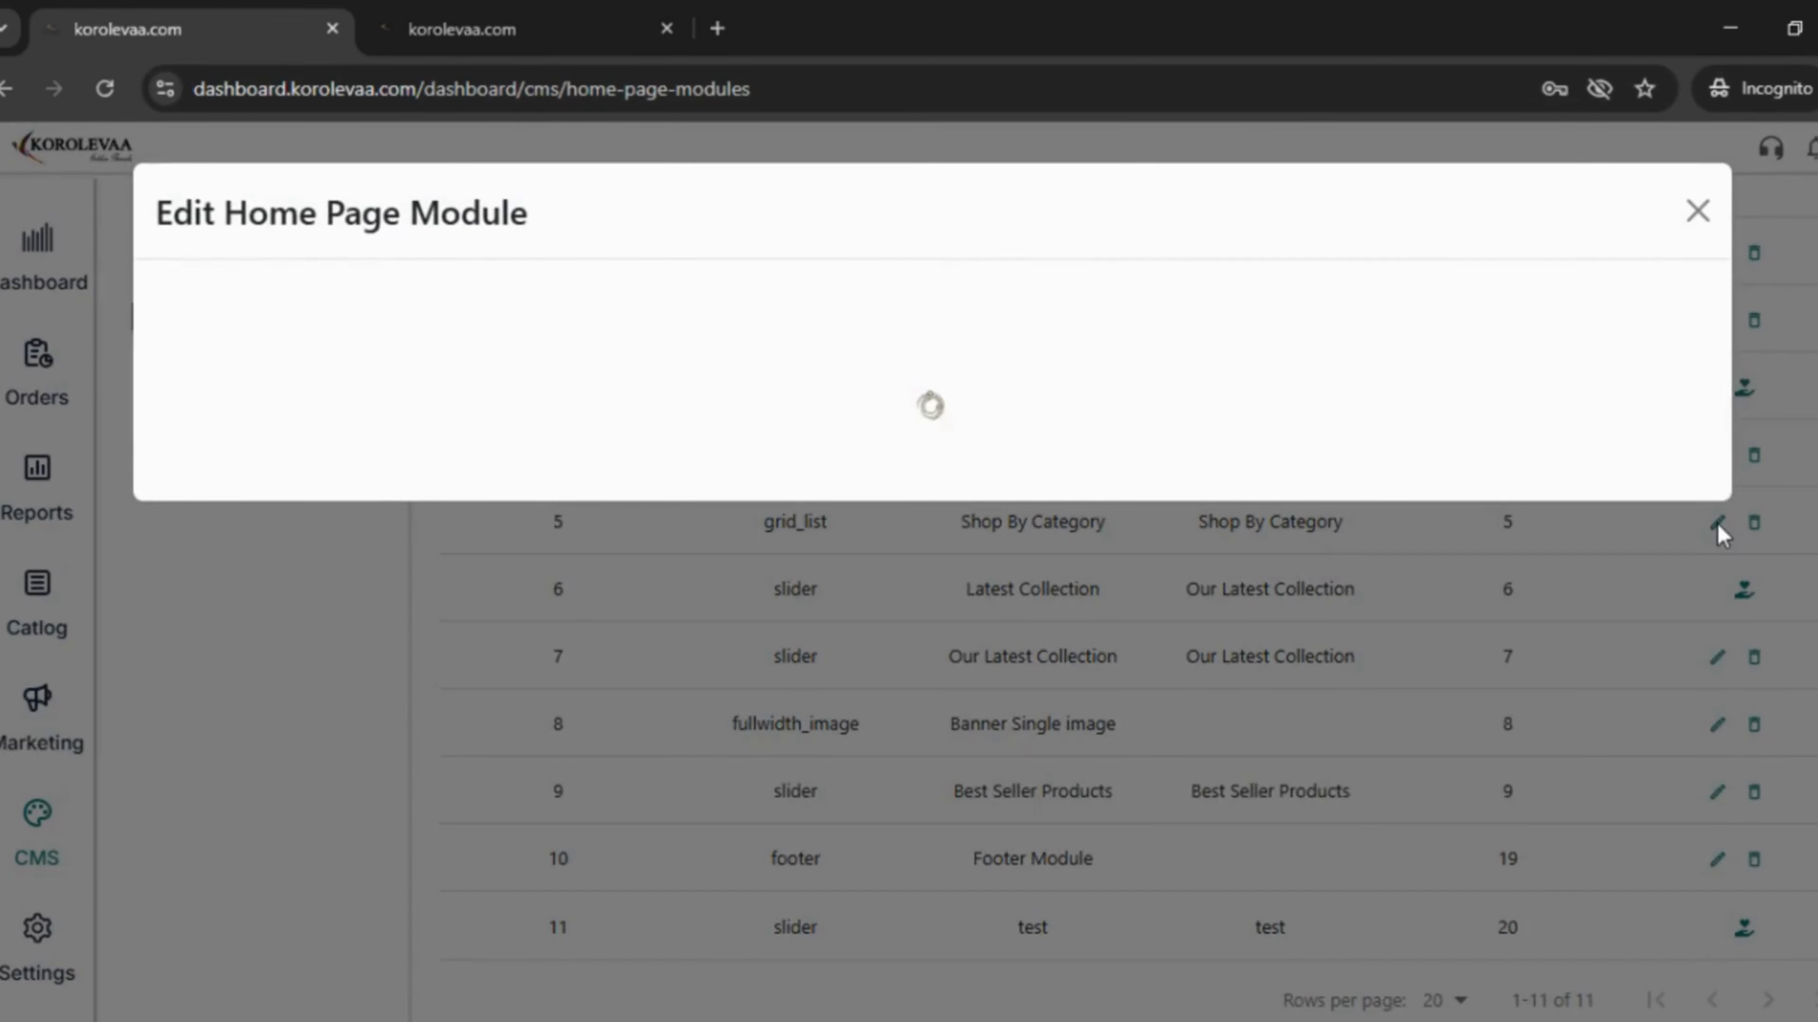
scroll(1286, 601, "down", 5)
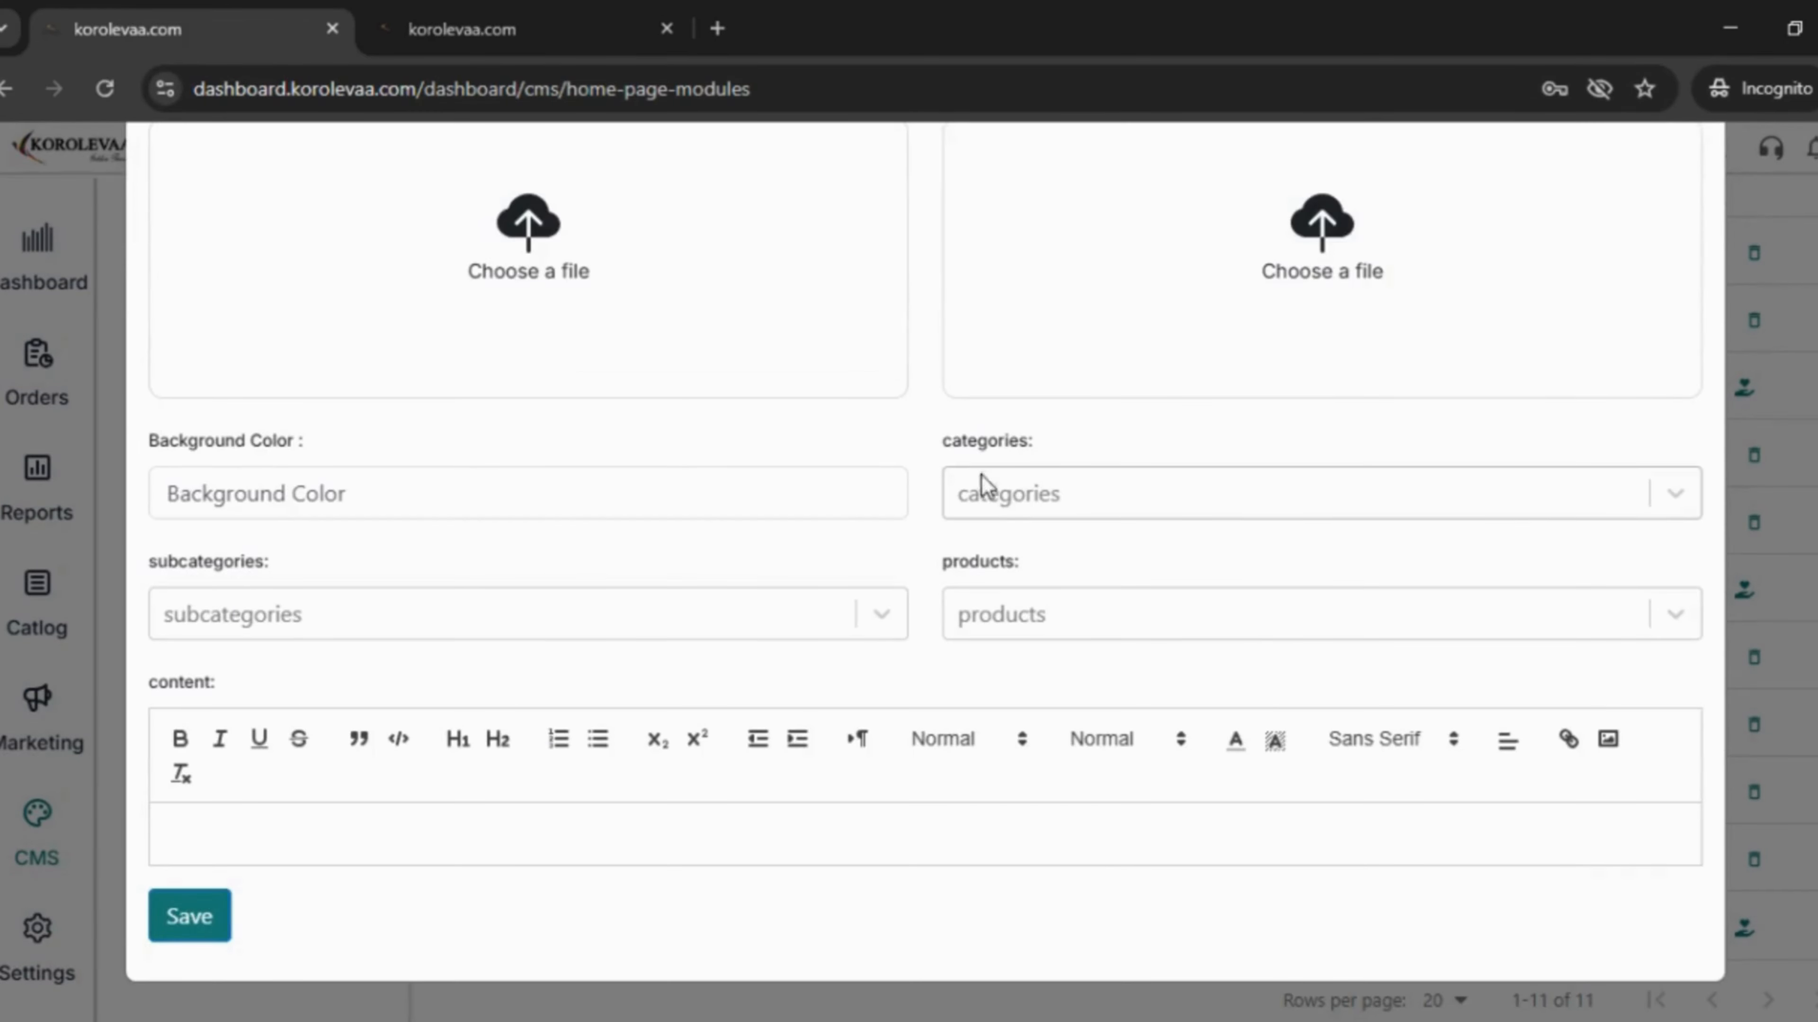
left_click(1052, 487)
left_click(1060, 620)
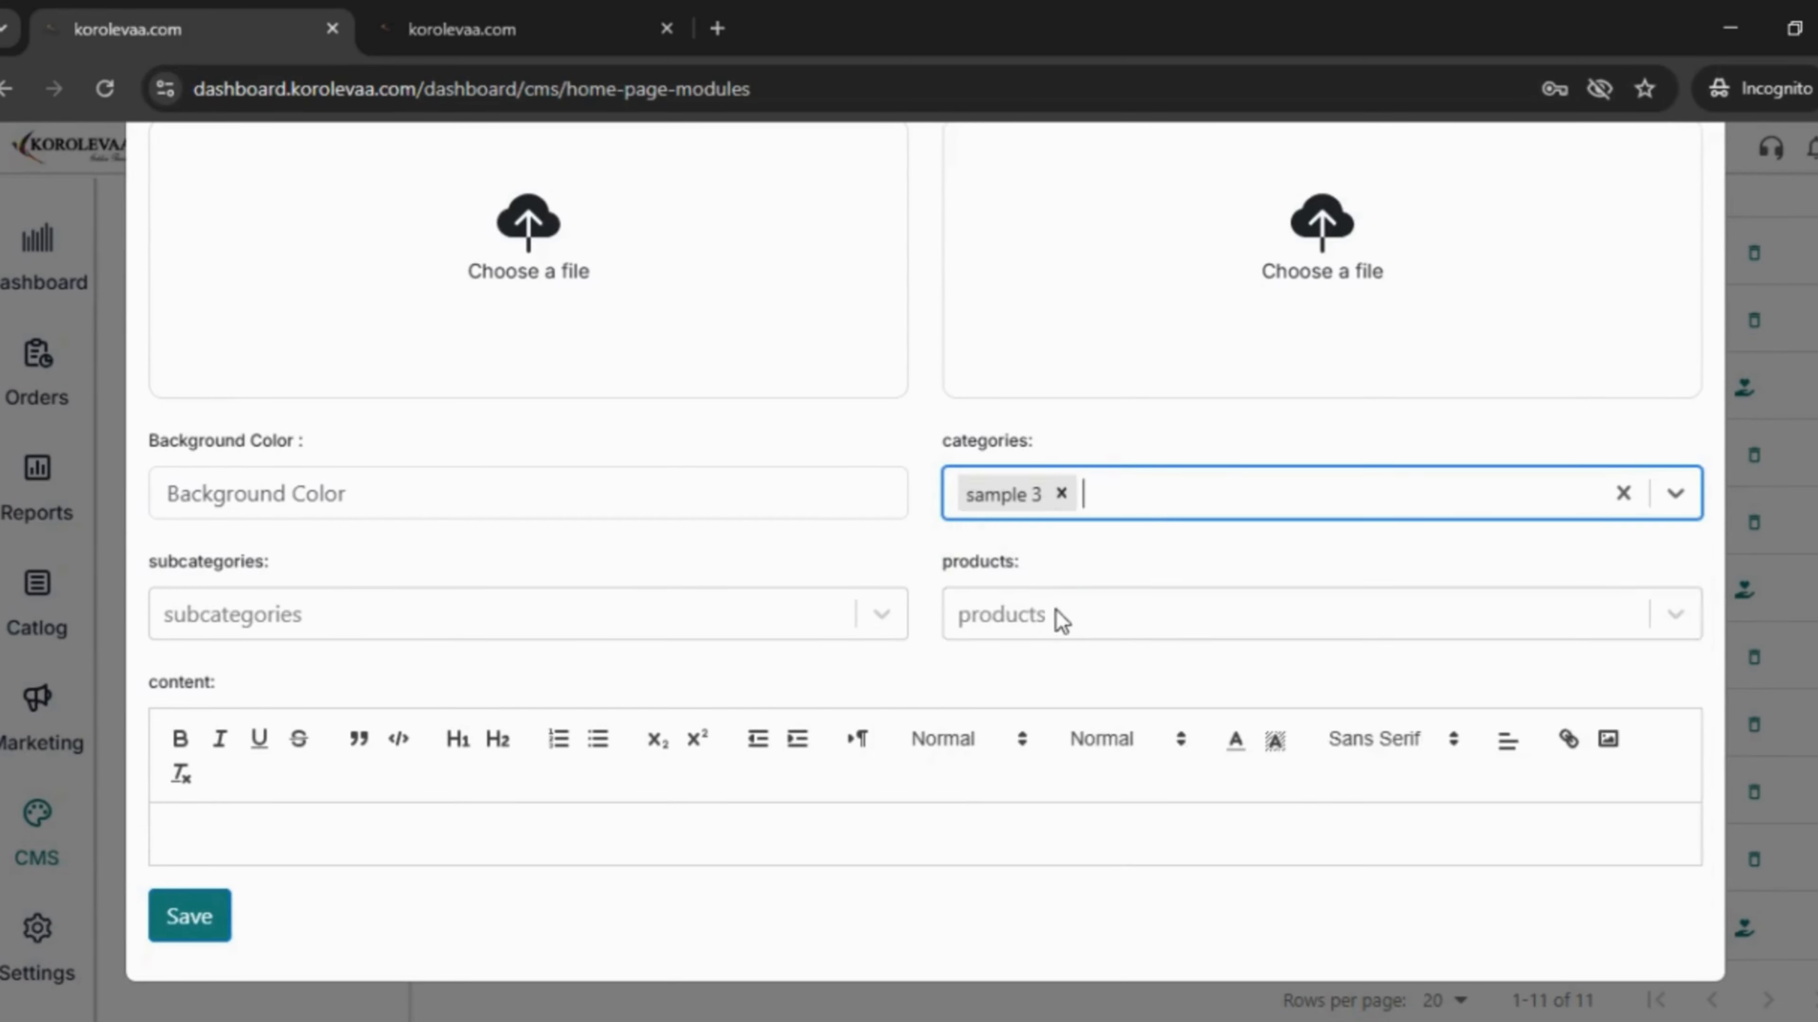
left_click(1175, 487)
left_click(1086, 569)
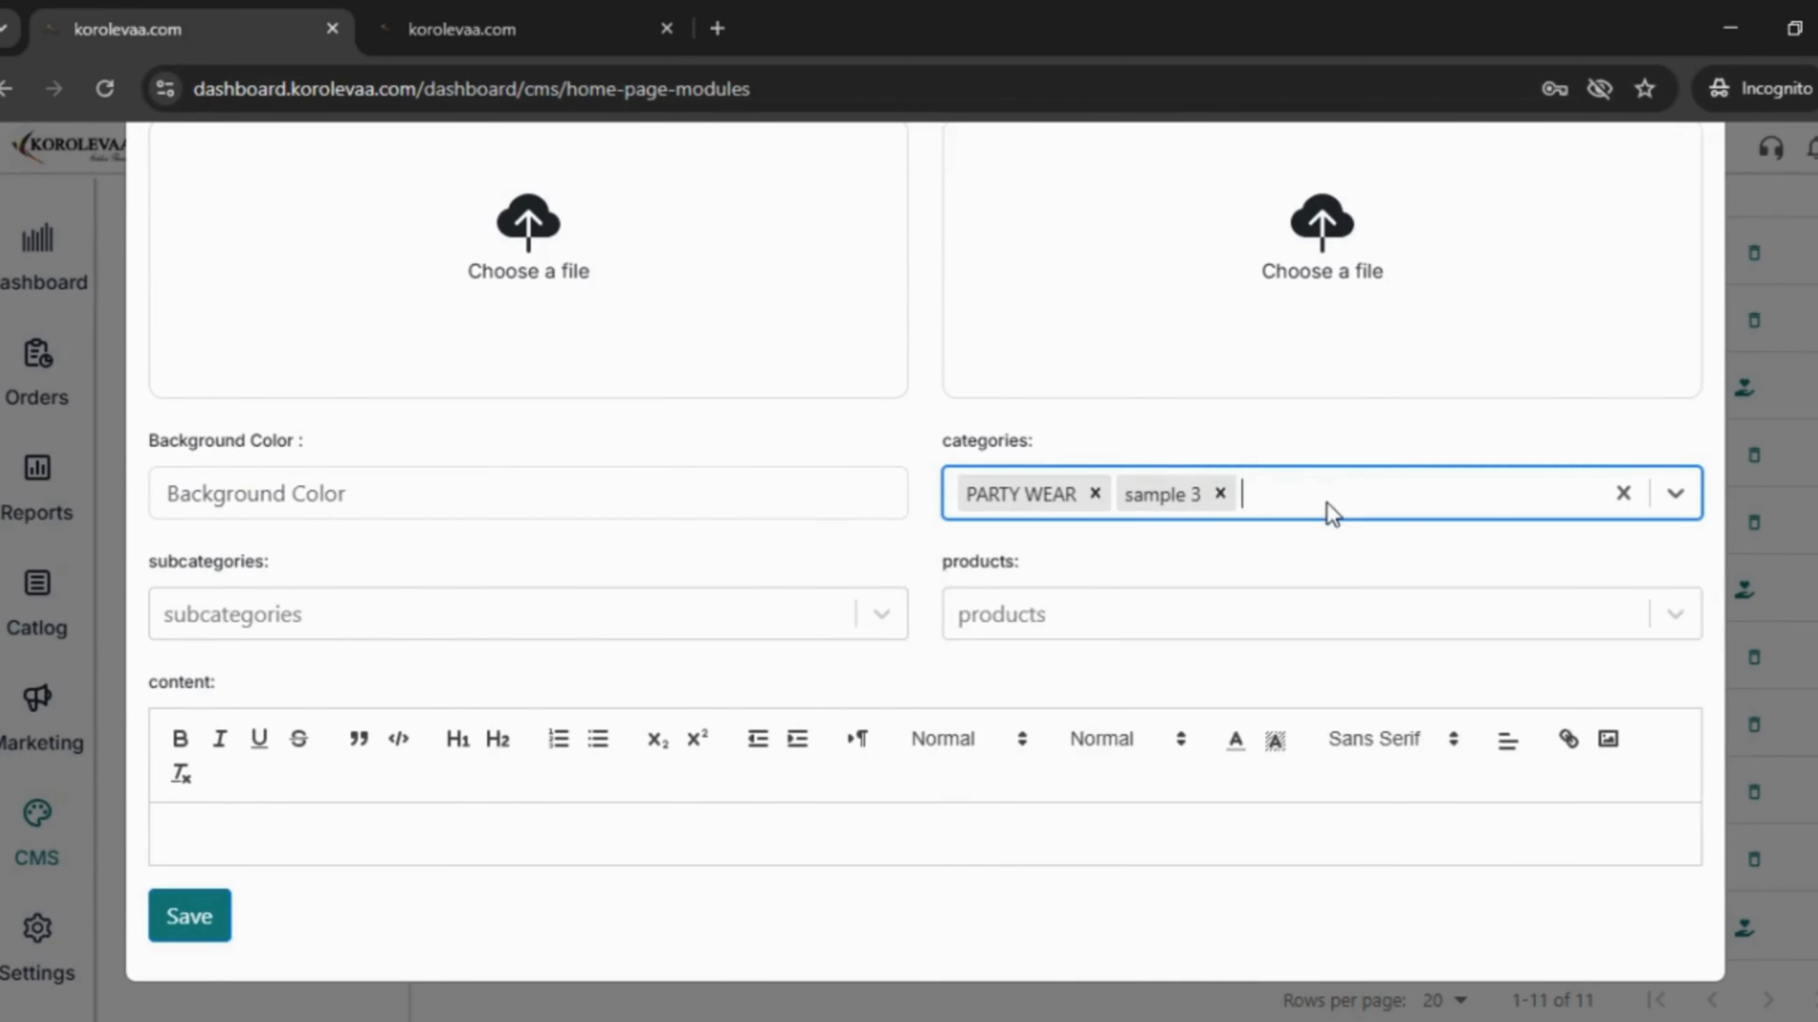
left_click(1331, 514)
left_click(1073, 620)
left_click(1426, 493)
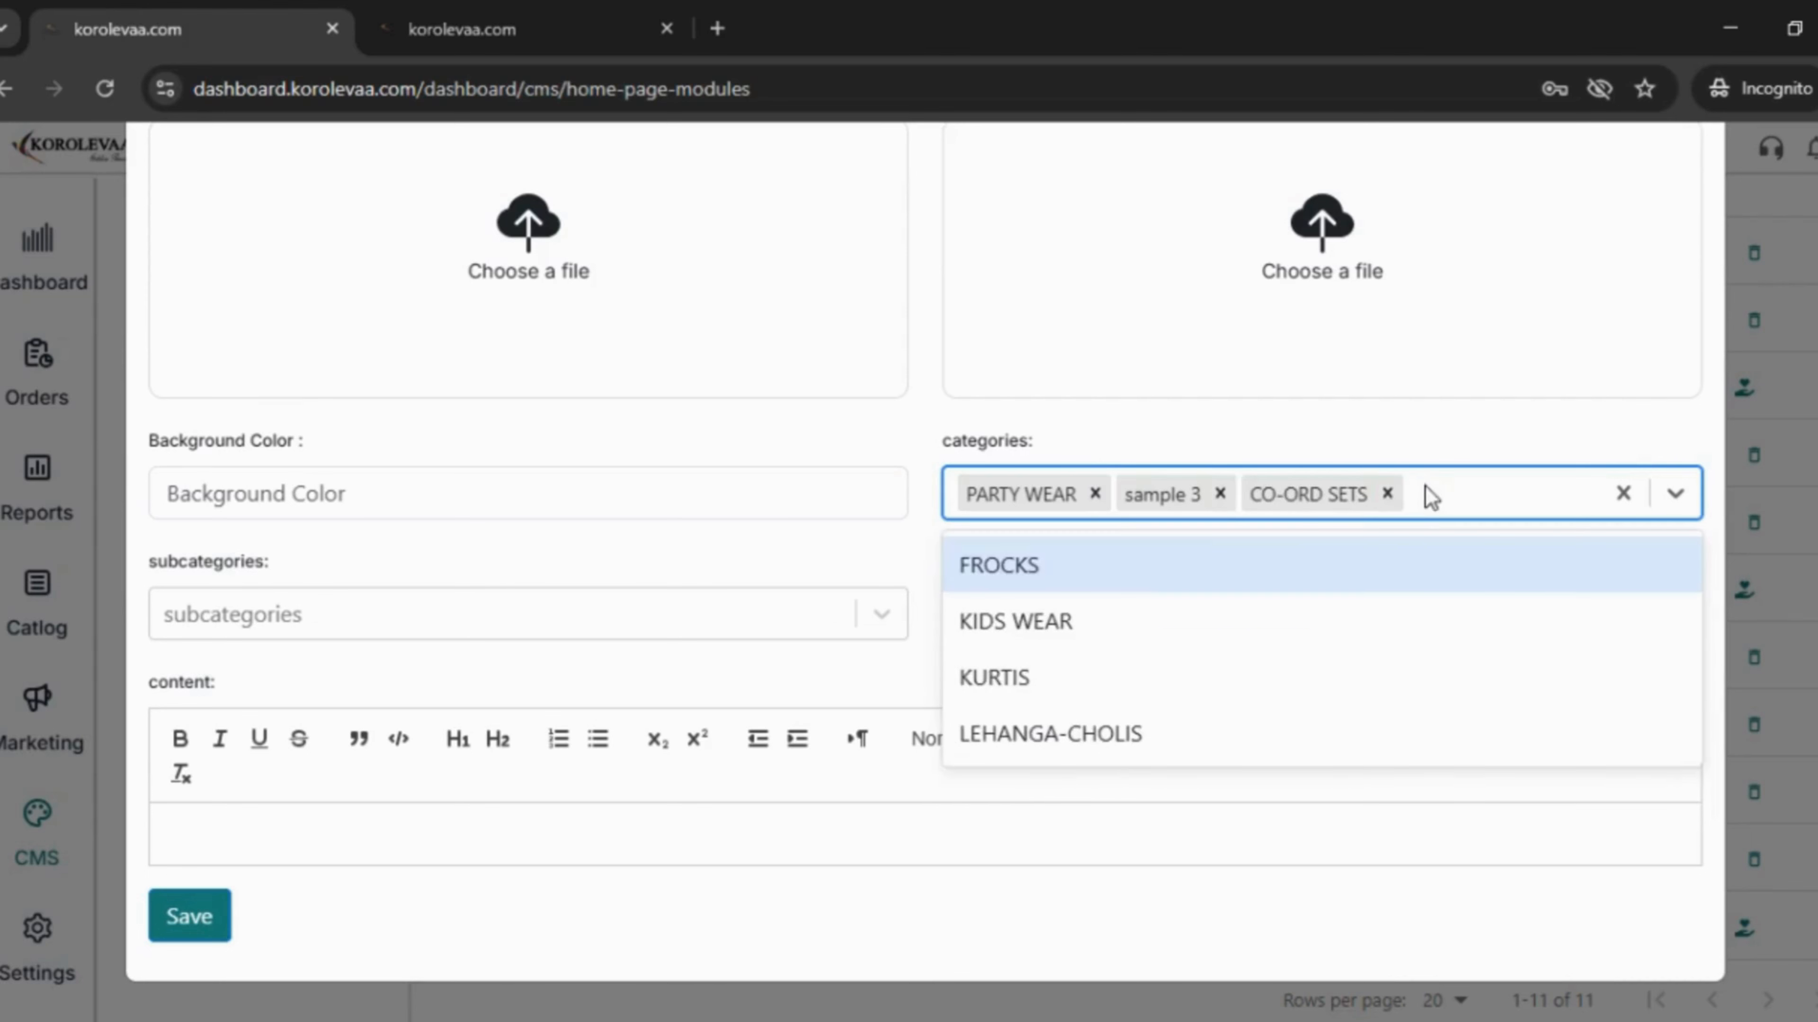
left_click(1159, 565)
- Add KIDS WEAR, KURTIS and LEHANGA-CHOLIS to the module and save it
left_click(1531, 495)
left_click(1088, 566)
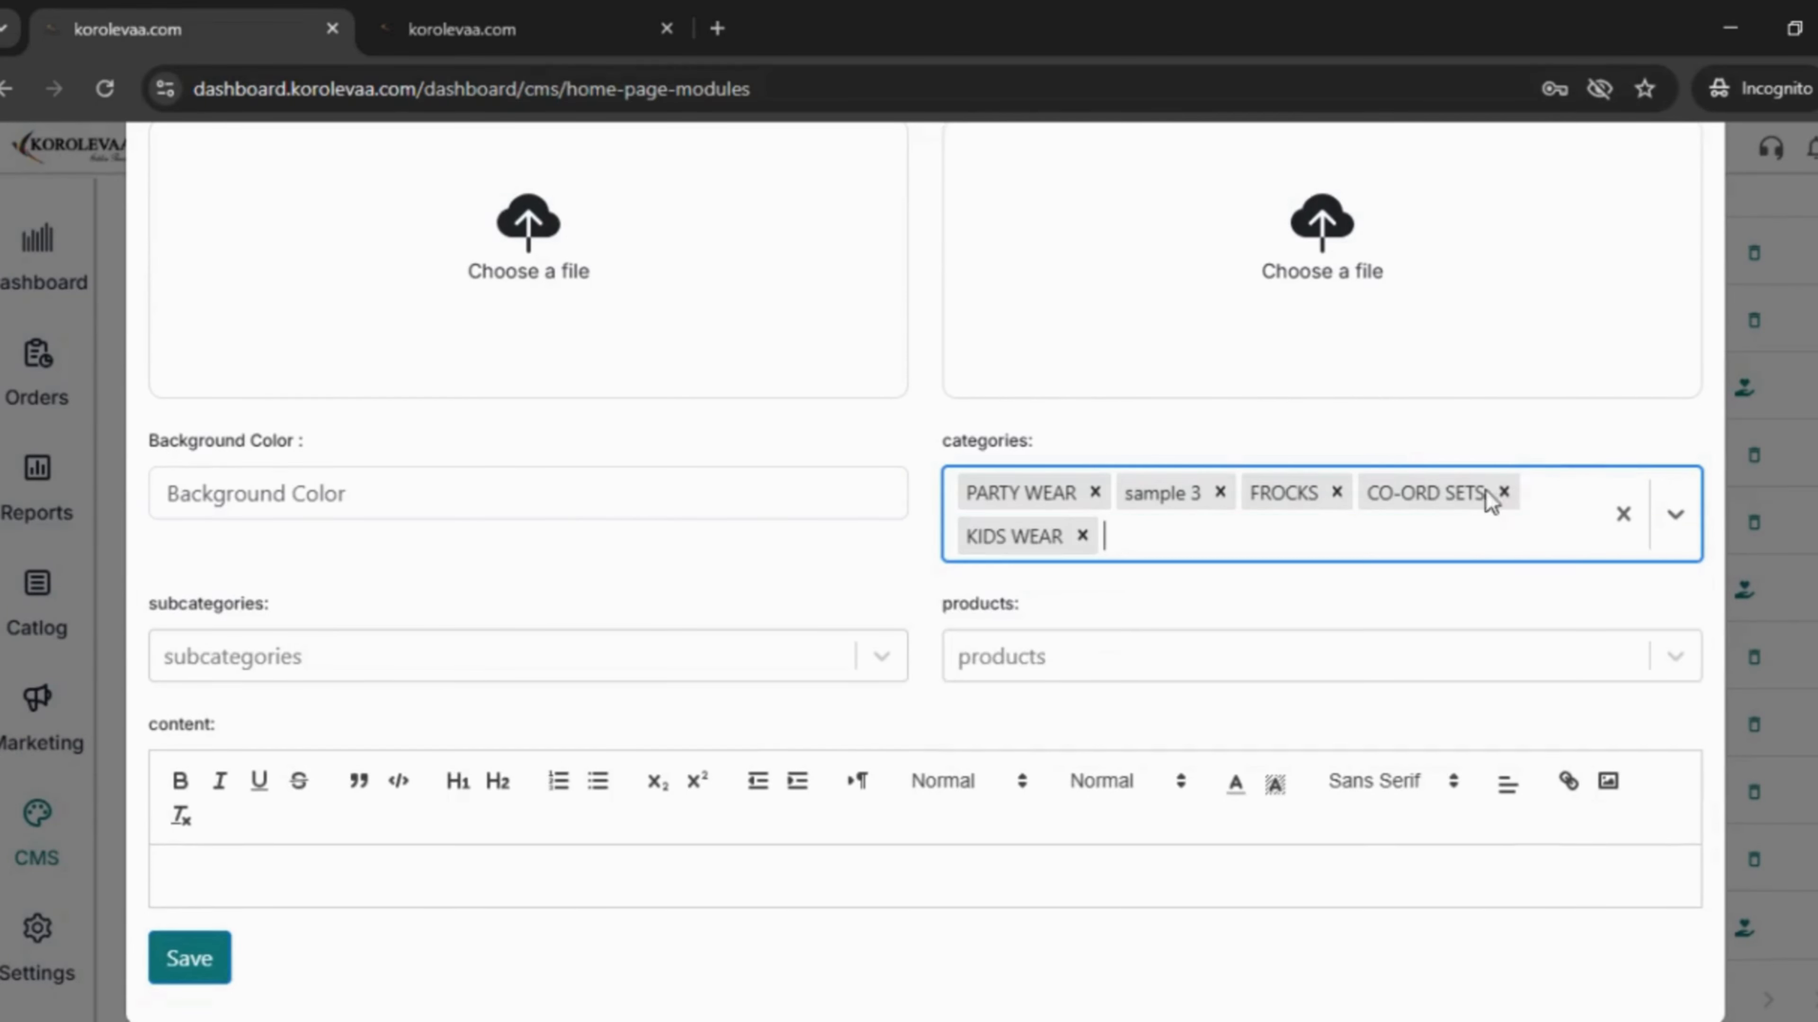
left_click(1467, 546)
left_click(1116, 620)
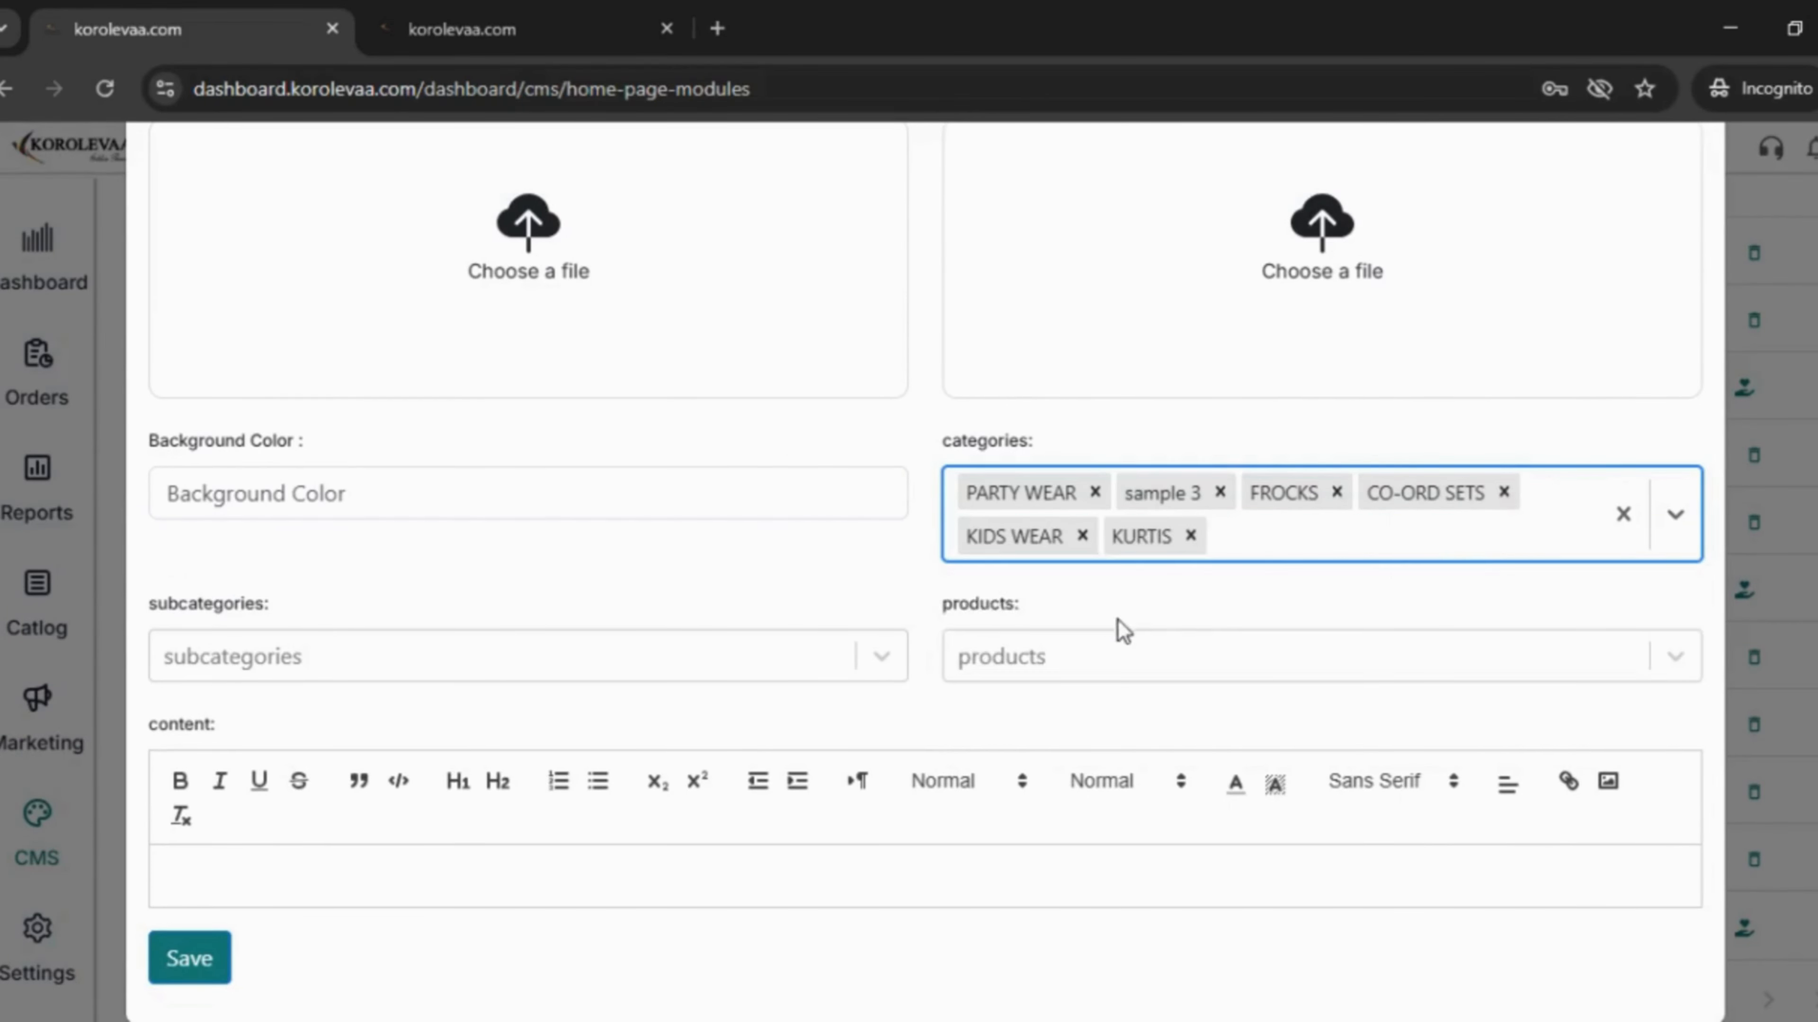
left_click(1291, 540)
left_click(1183, 605)
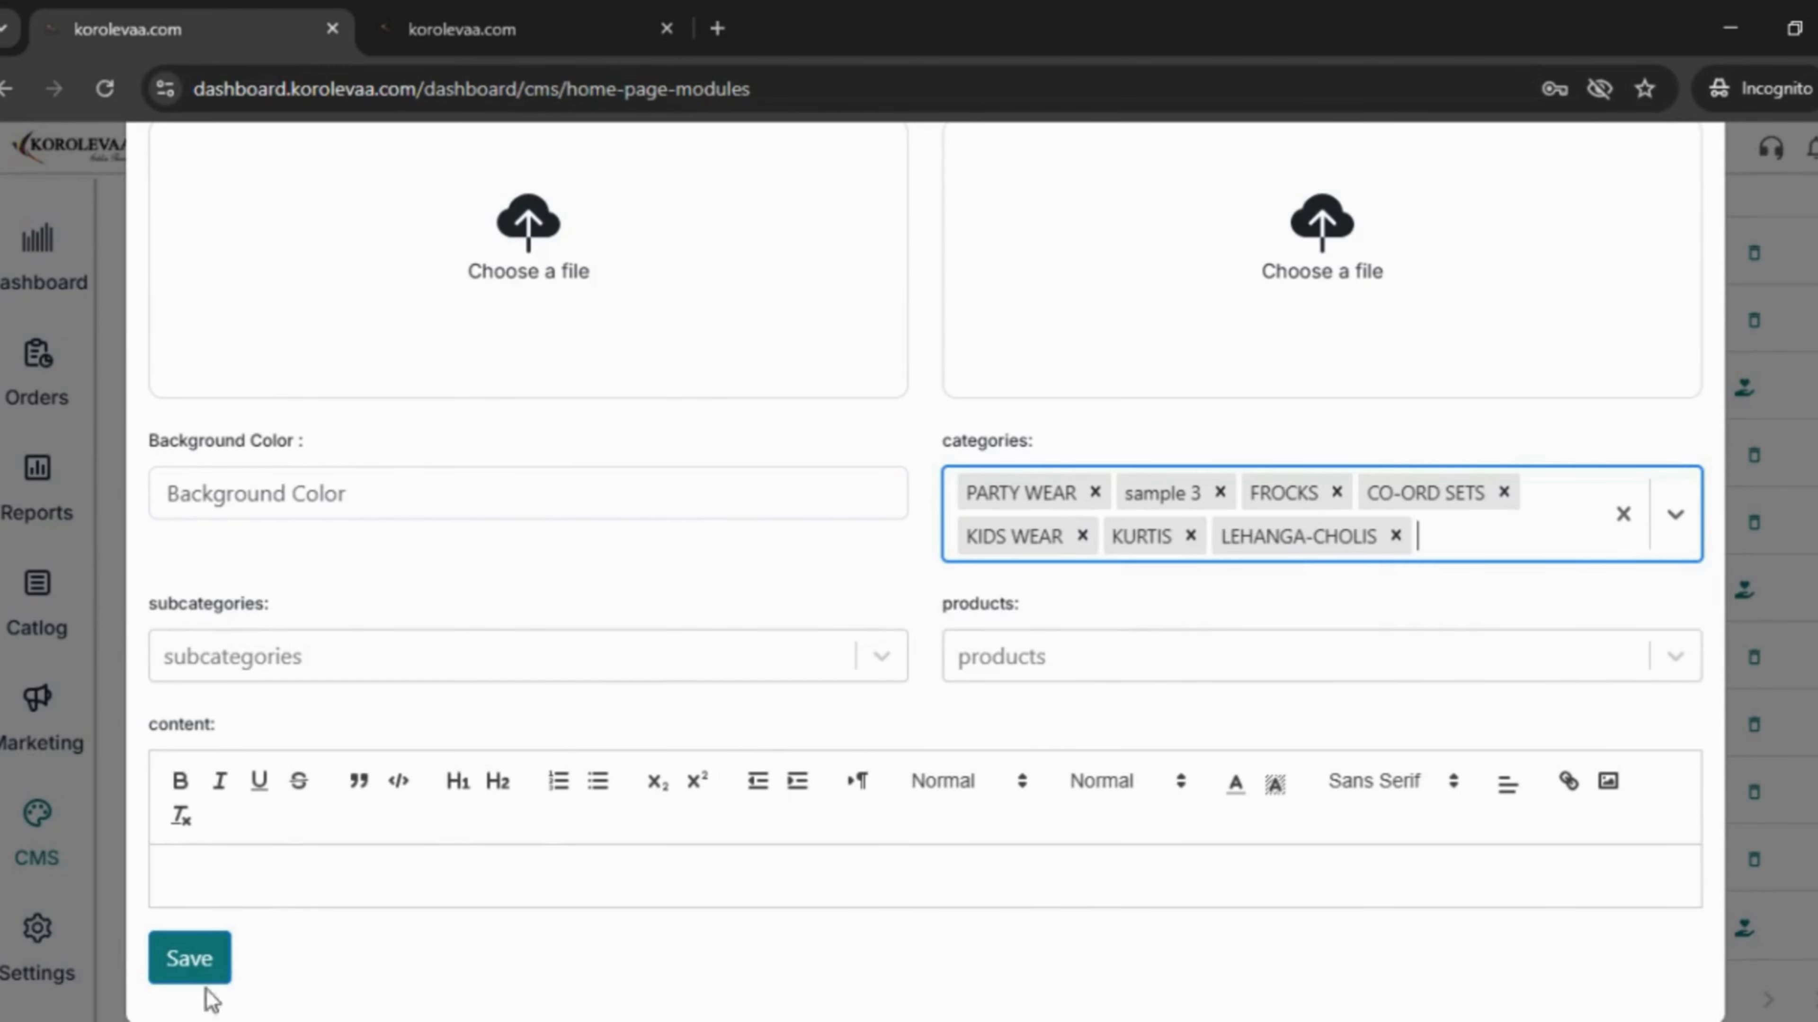
left_click(190, 958)
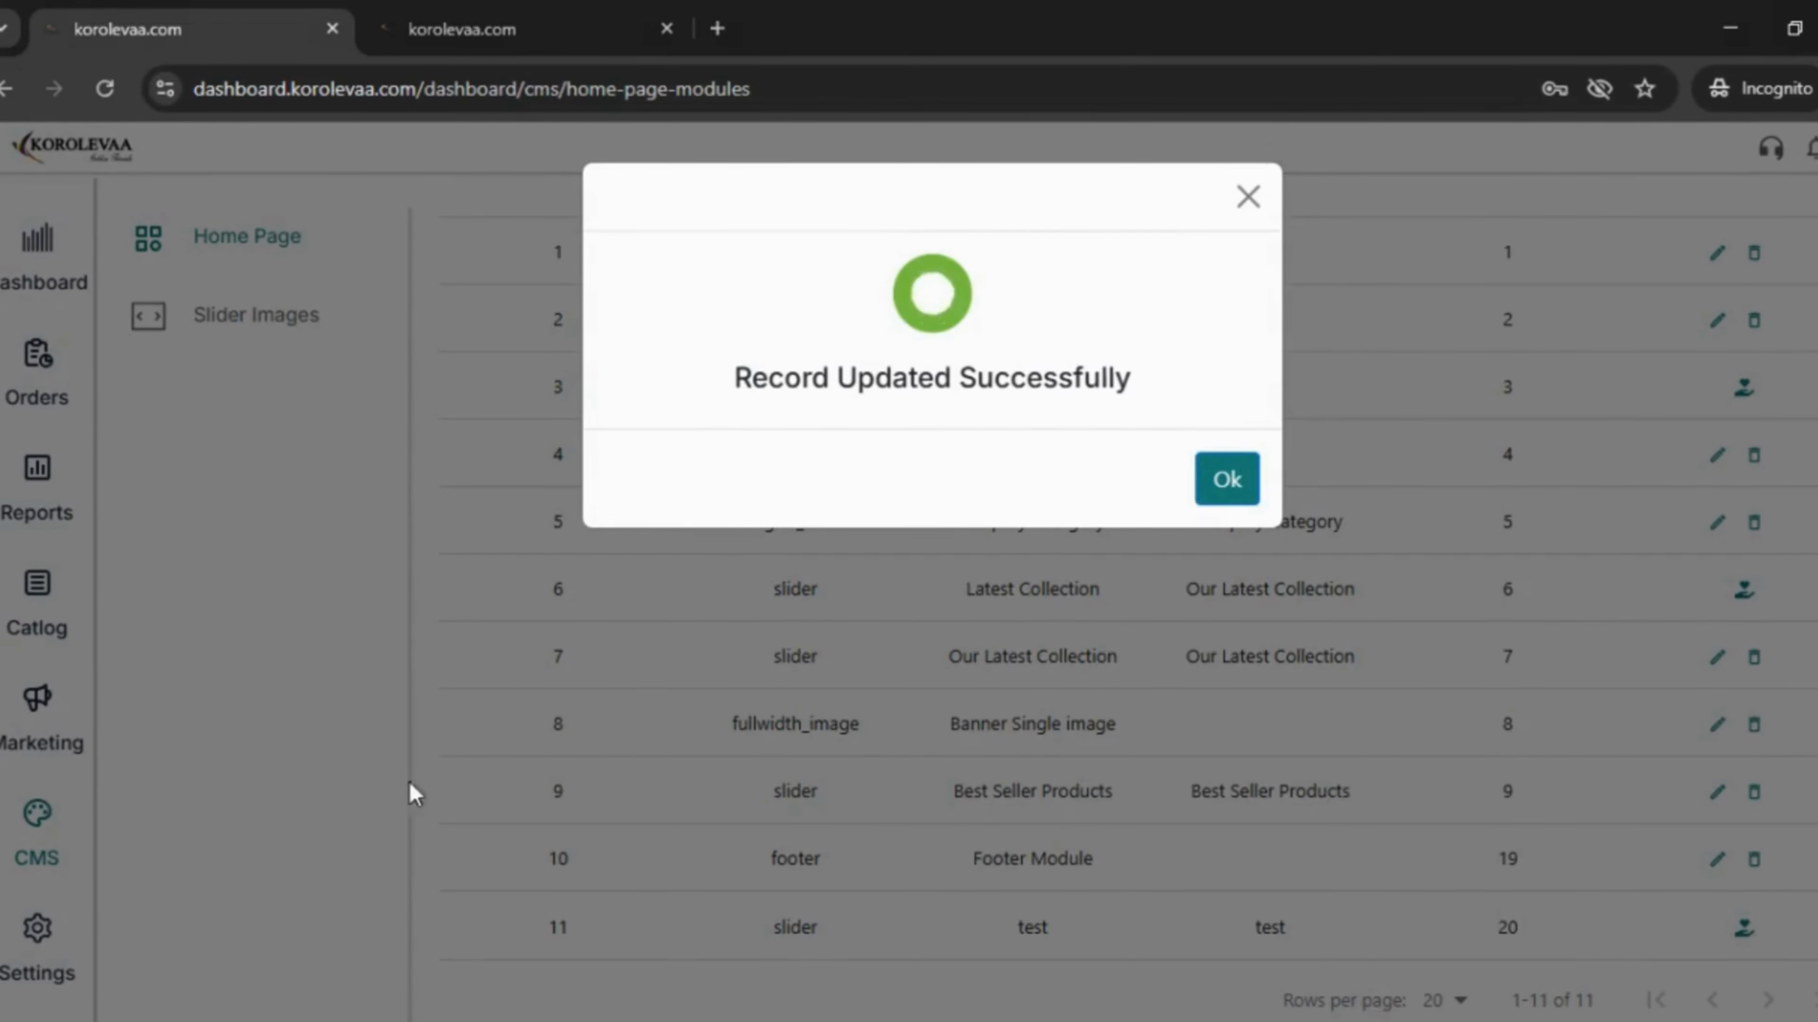
left_click(1225, 494)
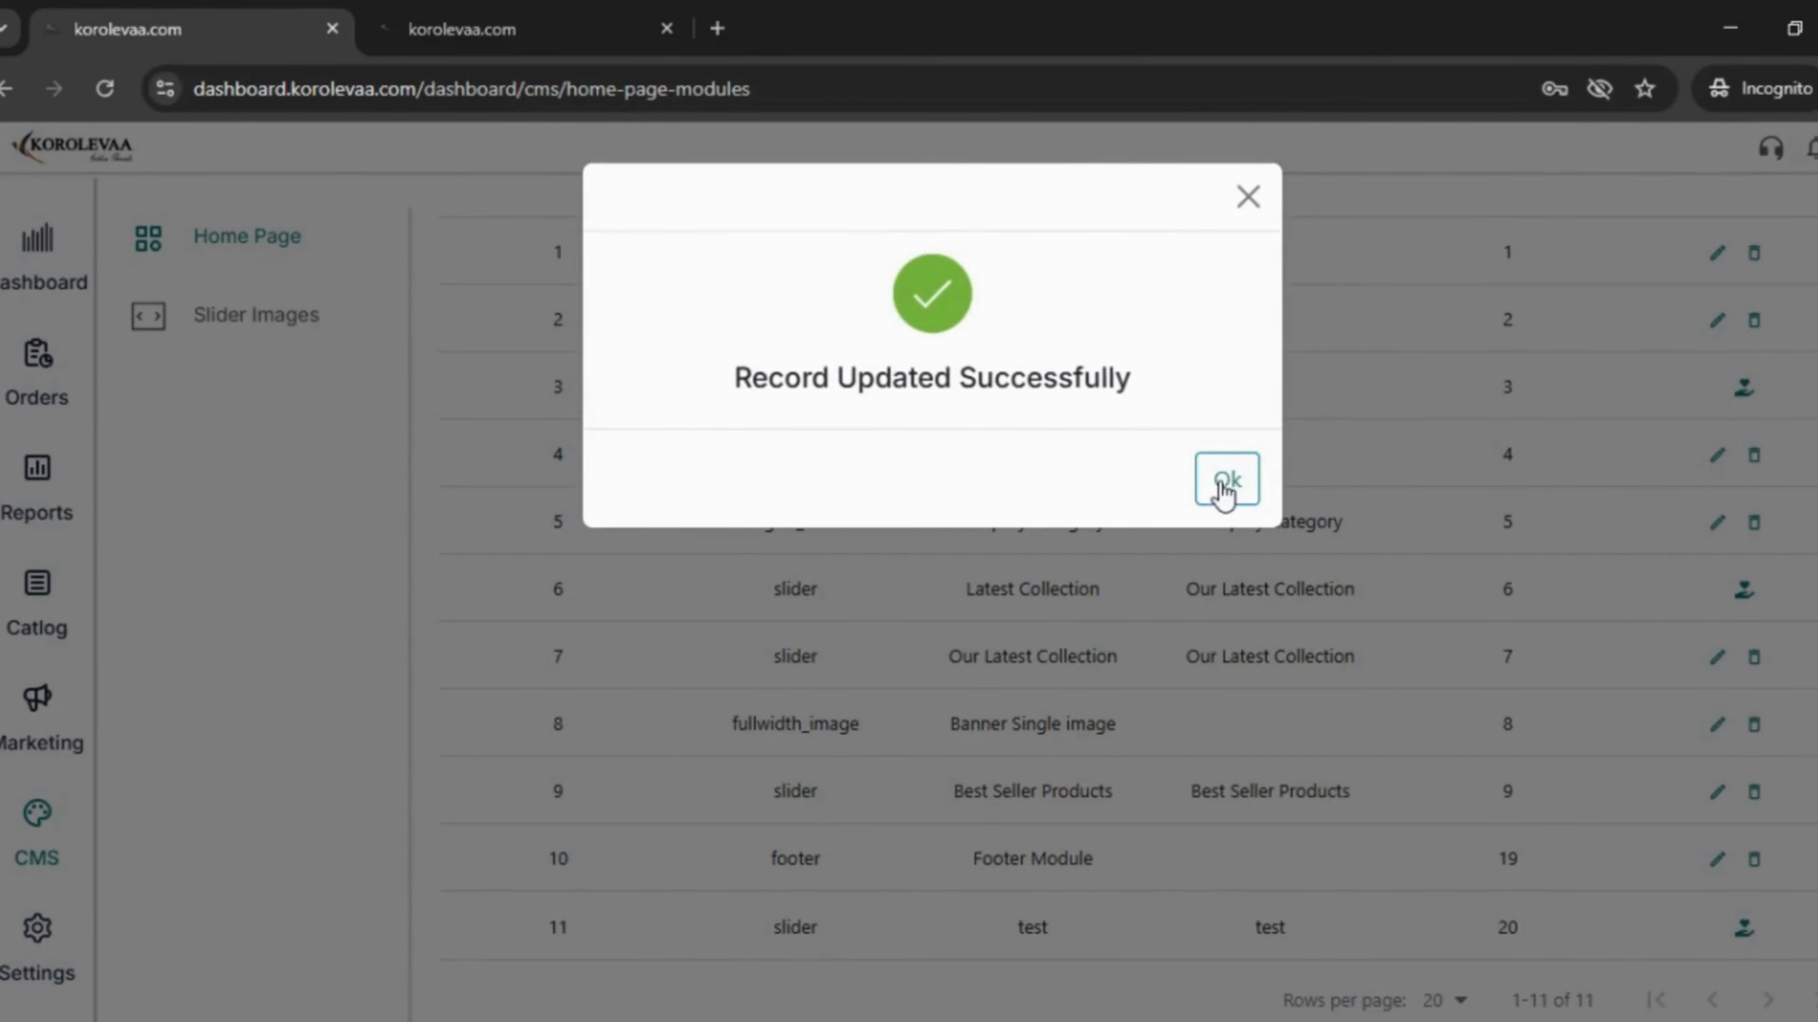
scroll(1128, 541, "up", 3)
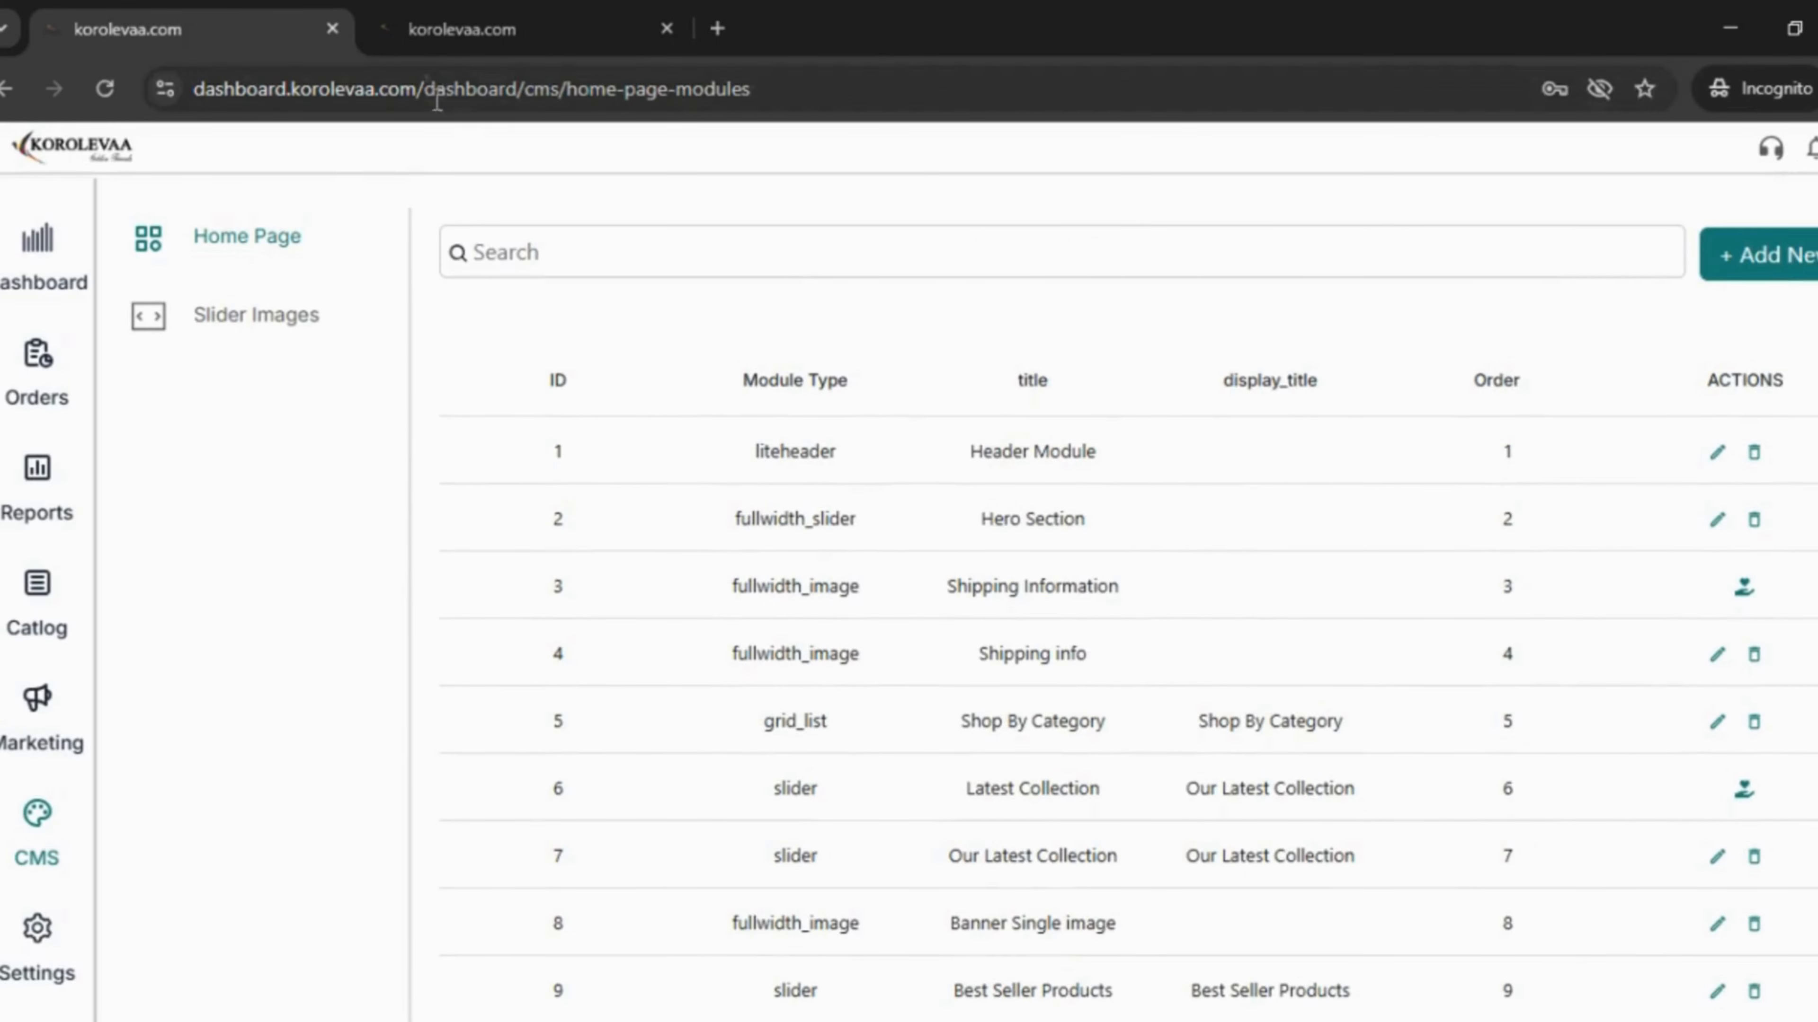
- Reload the storefront, check sample 3 under Shop By Category, then return to the admin tab
left_click(441, 21)
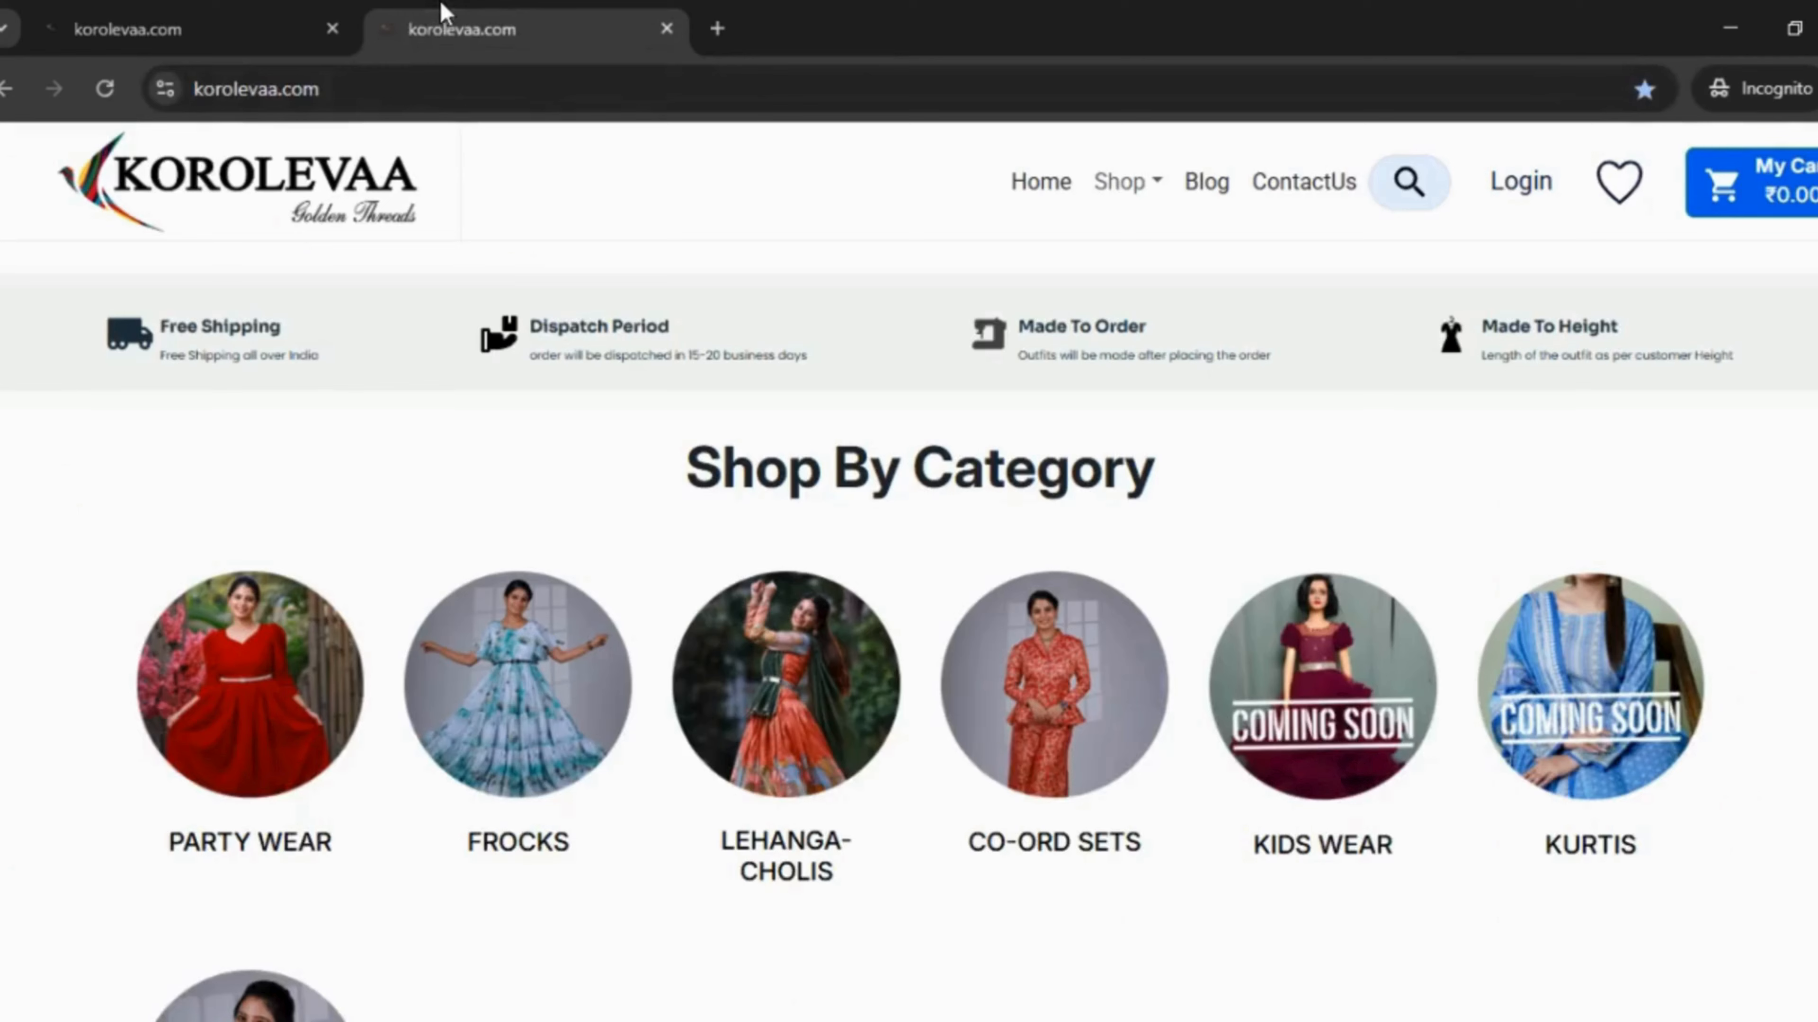
left_click(105, 88)
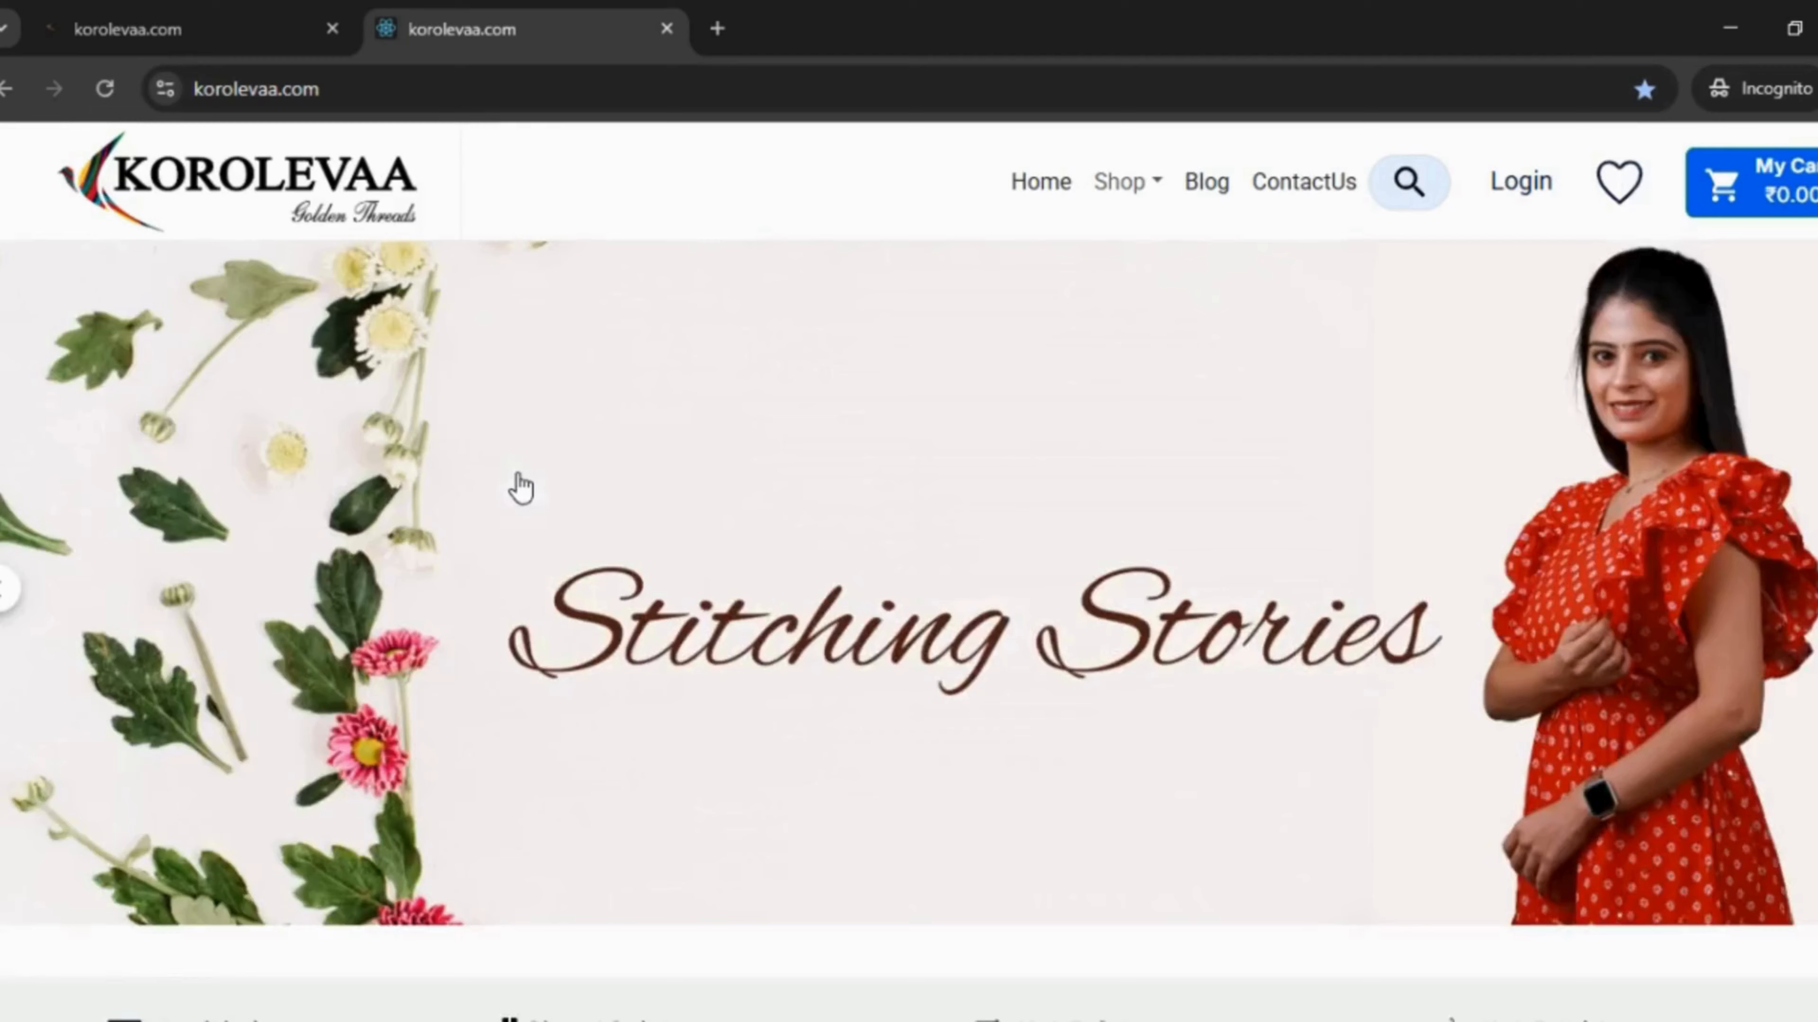
scroll(552, 541, "down", 10)
scroll(552, 540, "down", 2)
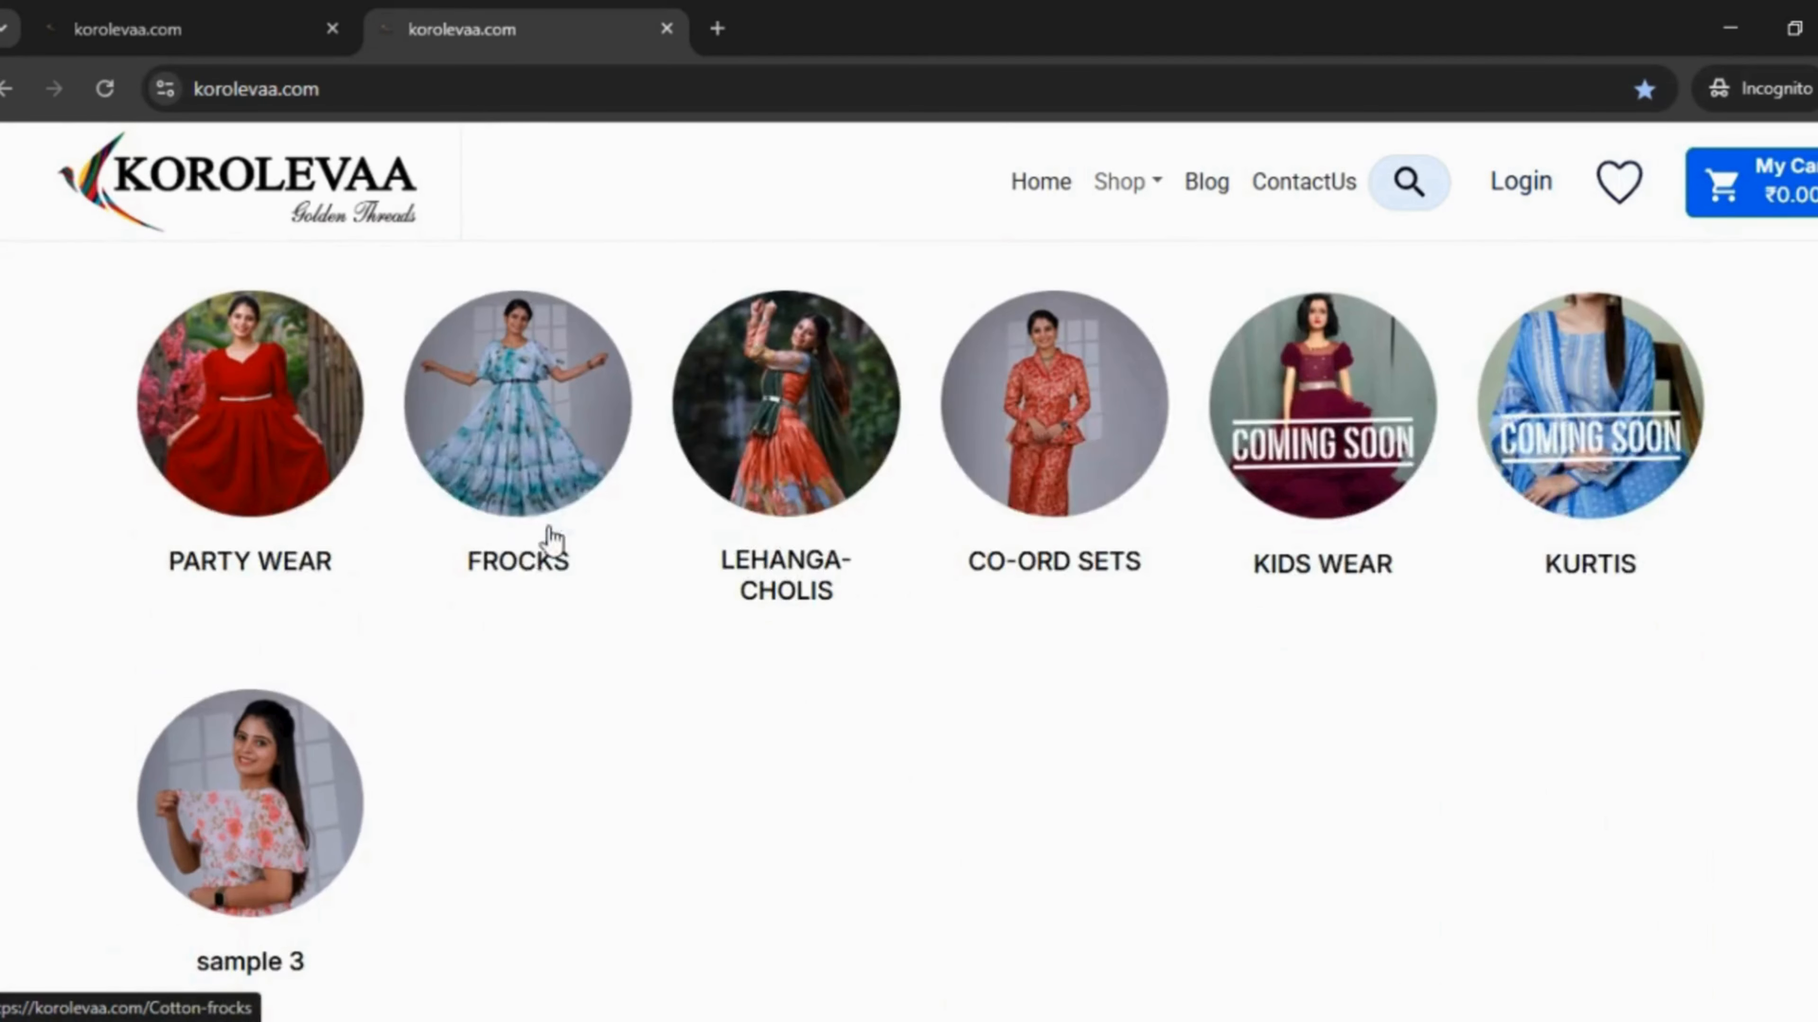
scroll(280, 881, "down", 4)
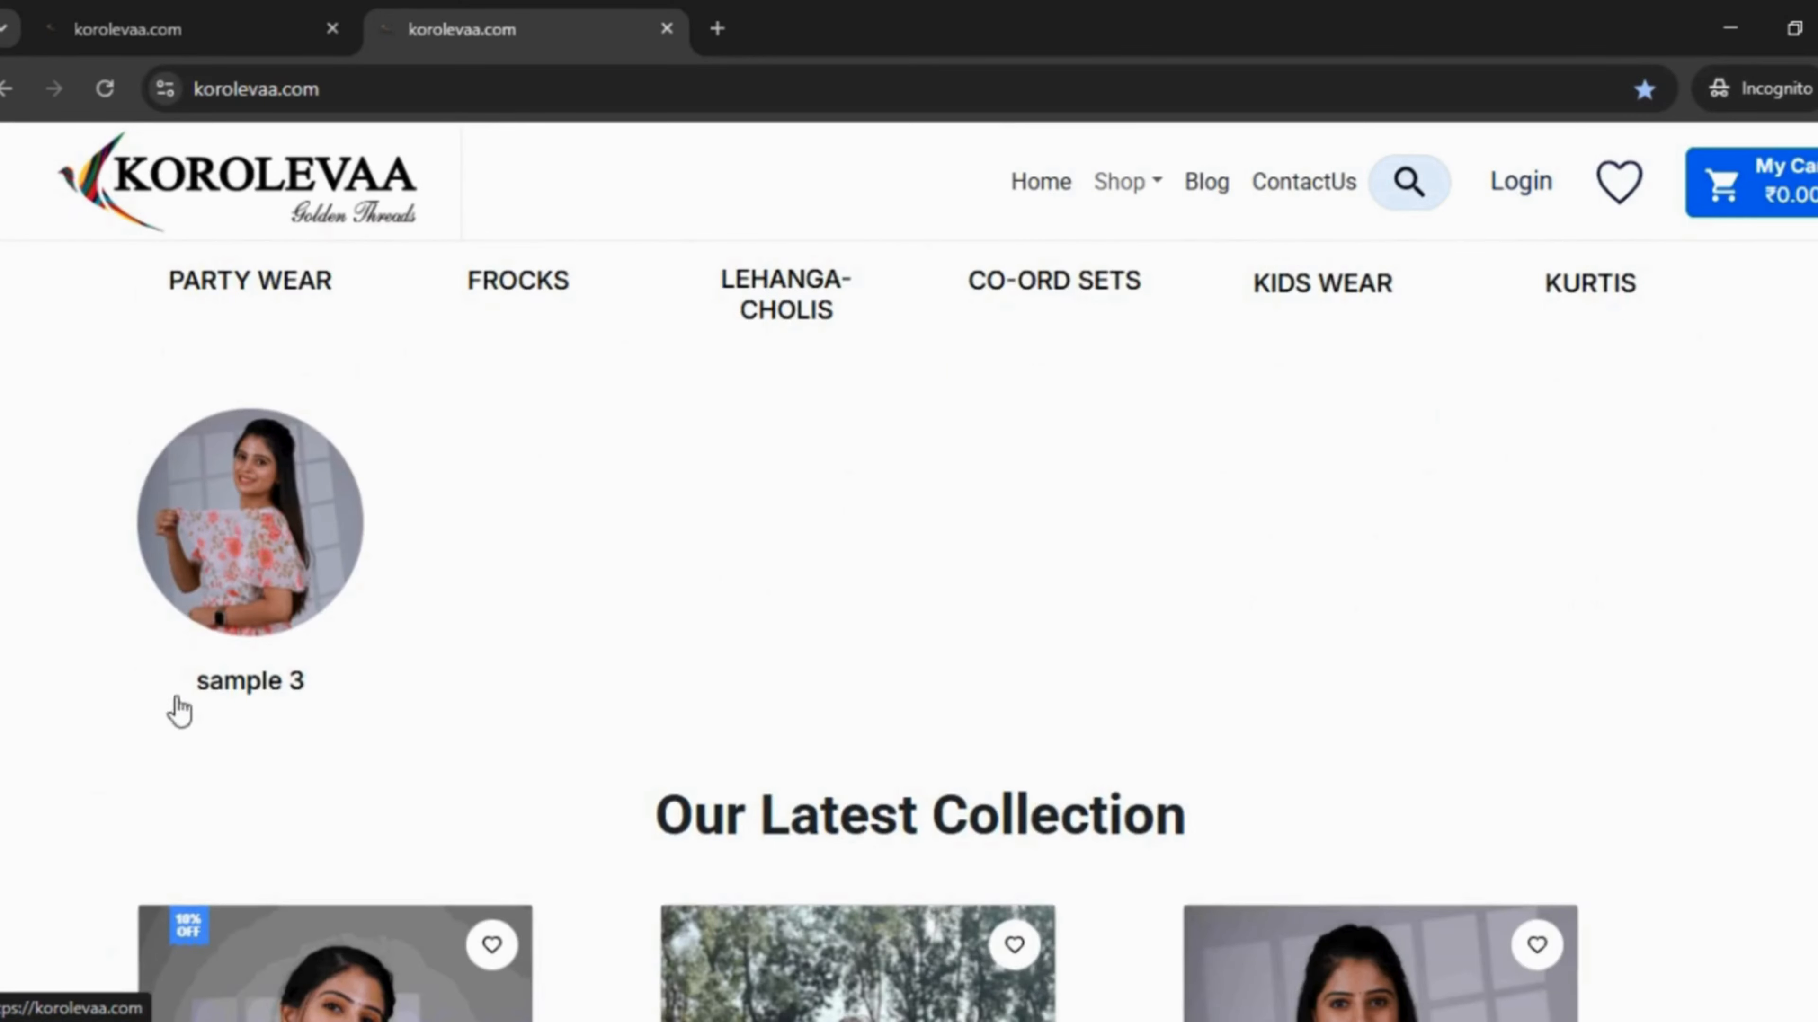
scroll(386, 698, "up", 5)
left_click(166, 13)
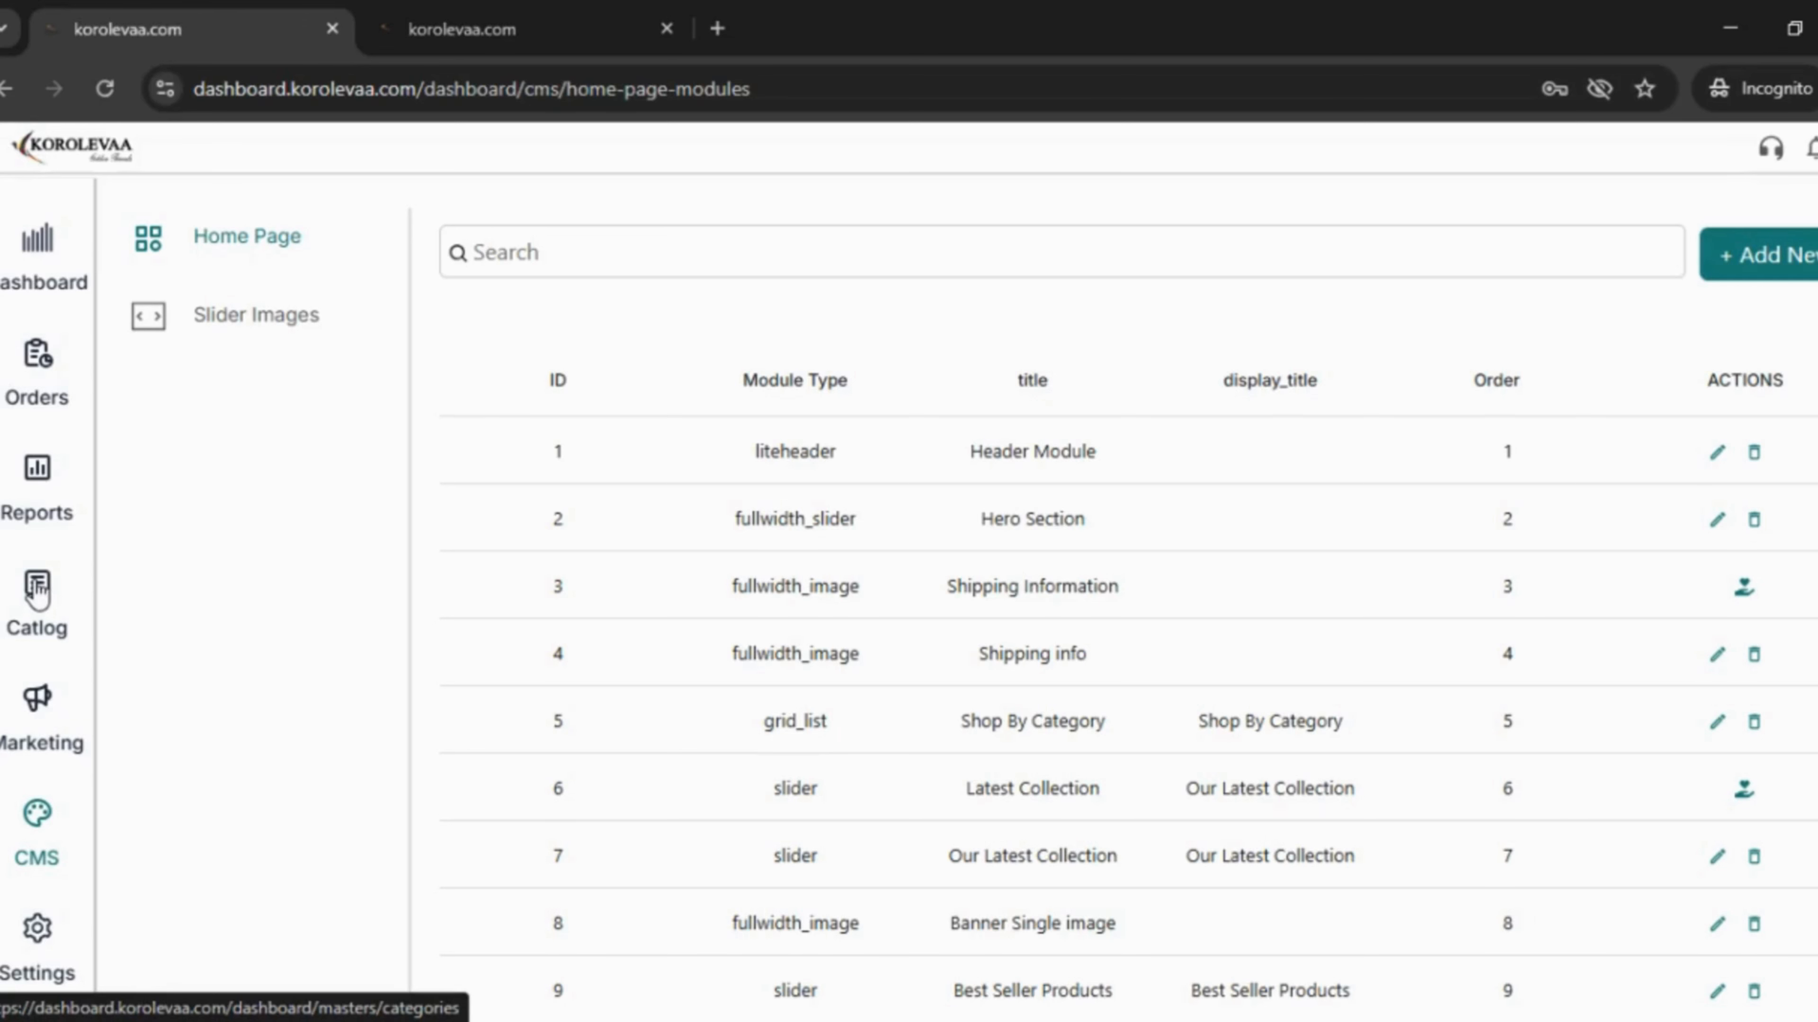
- Filter catalog categories by 'sa' and cancel the deletion of sample 3
left_click(573, 249)
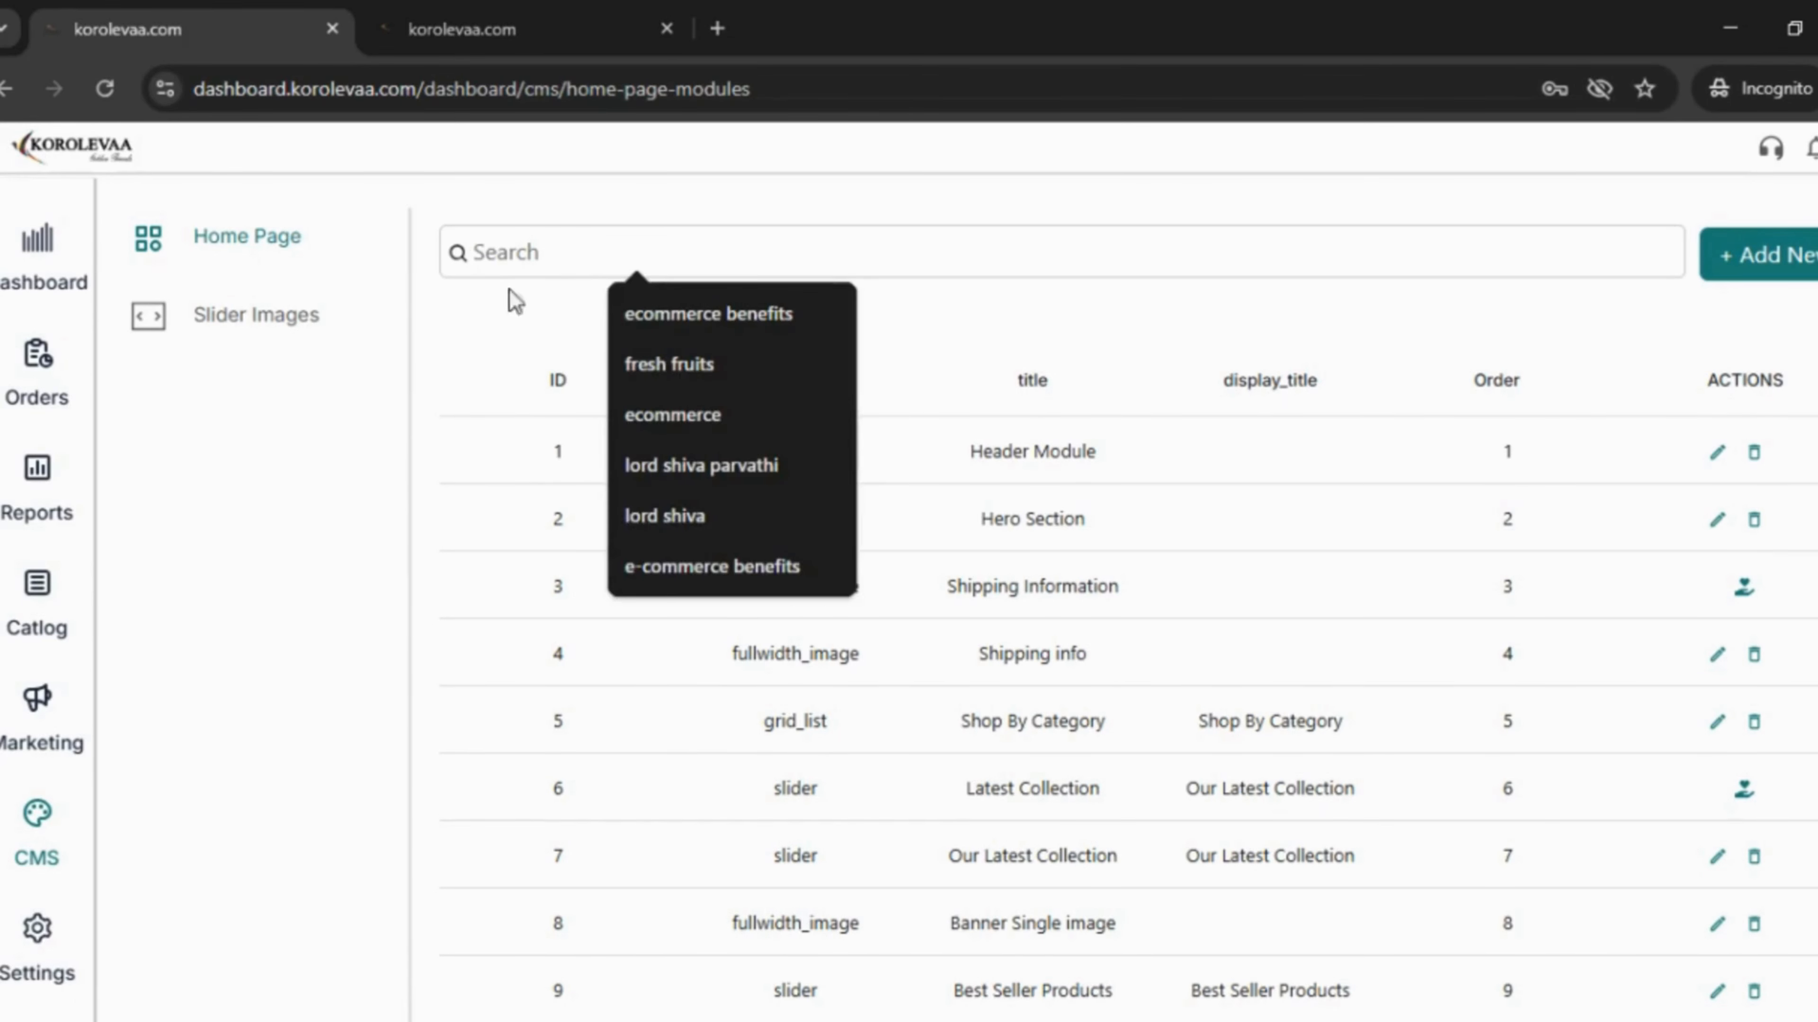
left_click(34, 598)
left_click(35, 597)
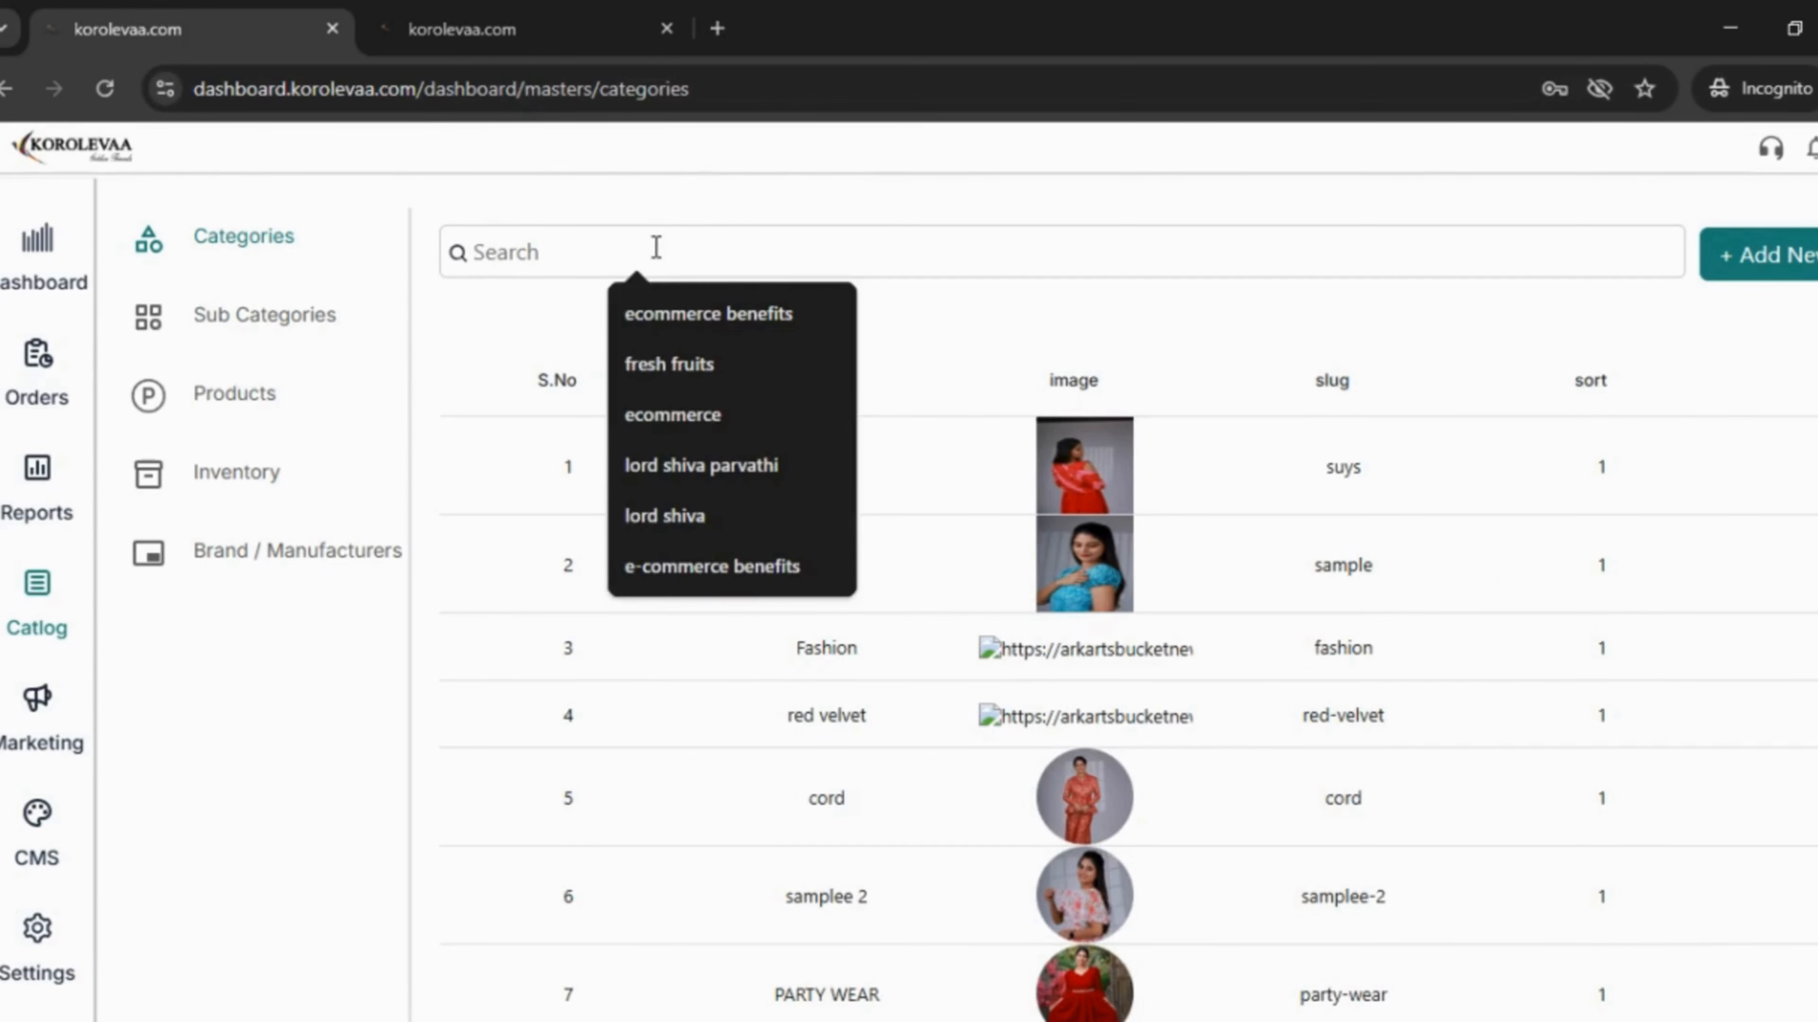
type("sa")
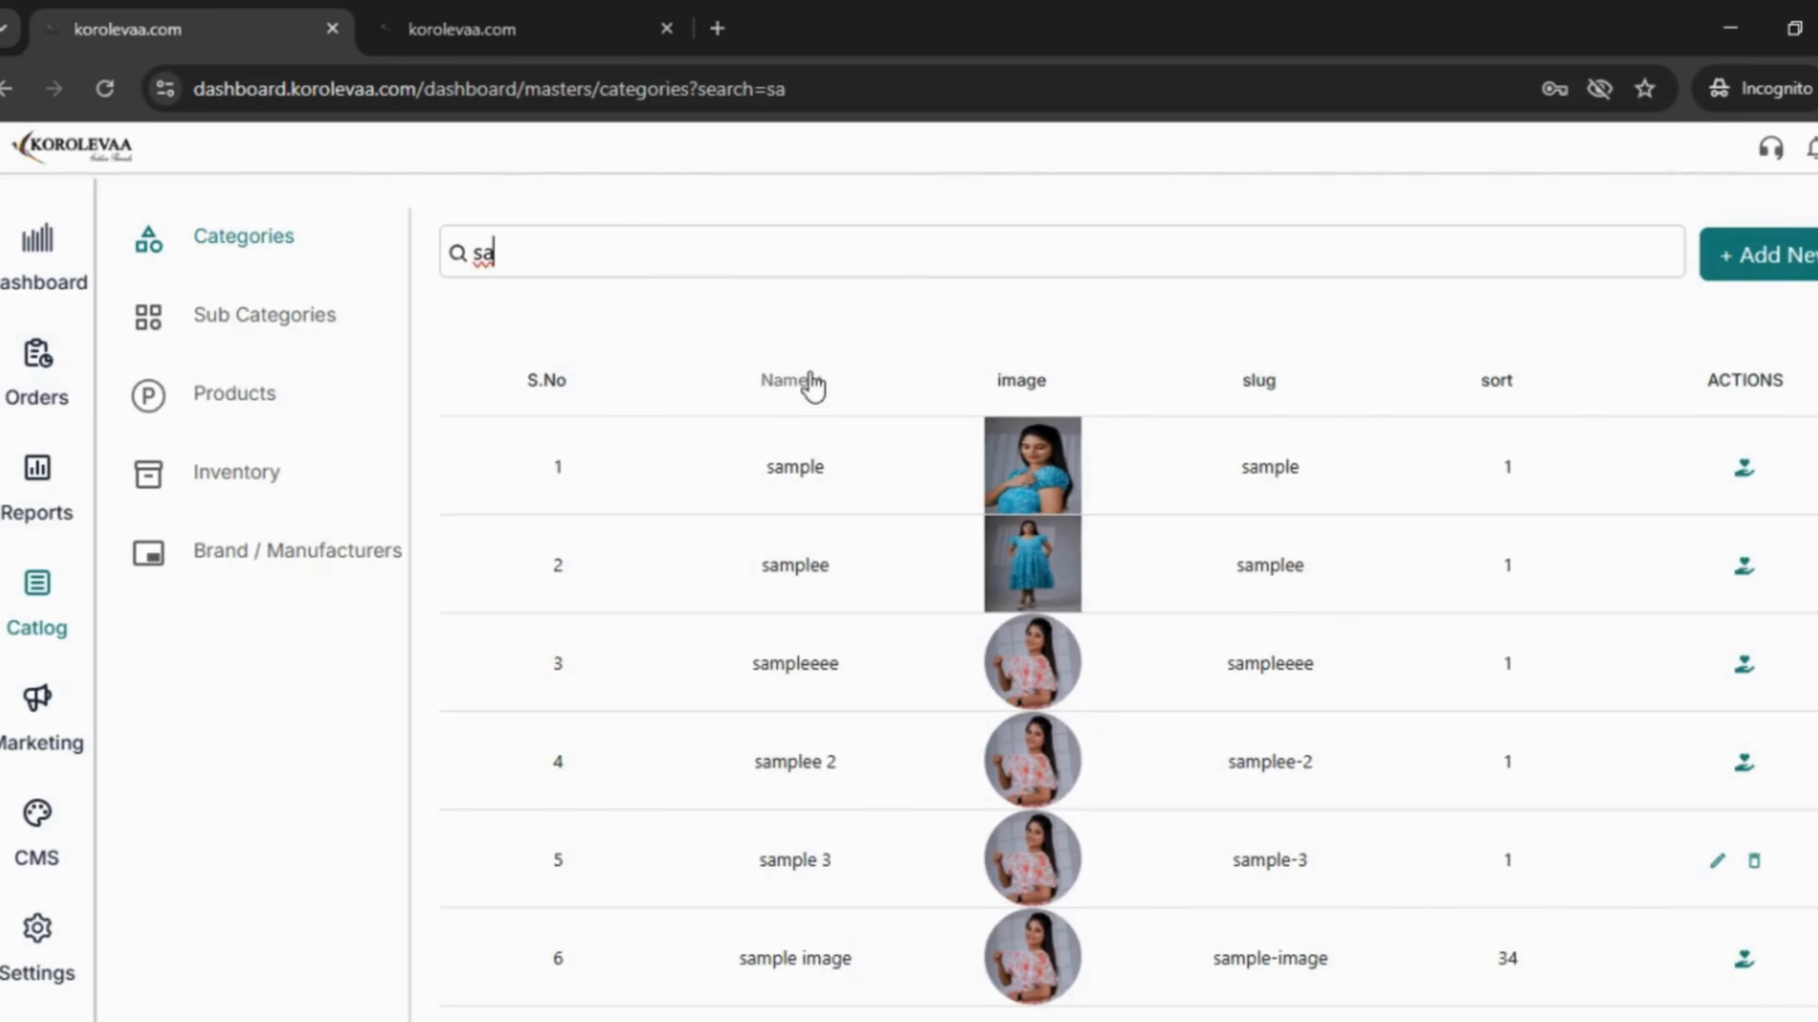
scroll(1219, 594, "down", 2)
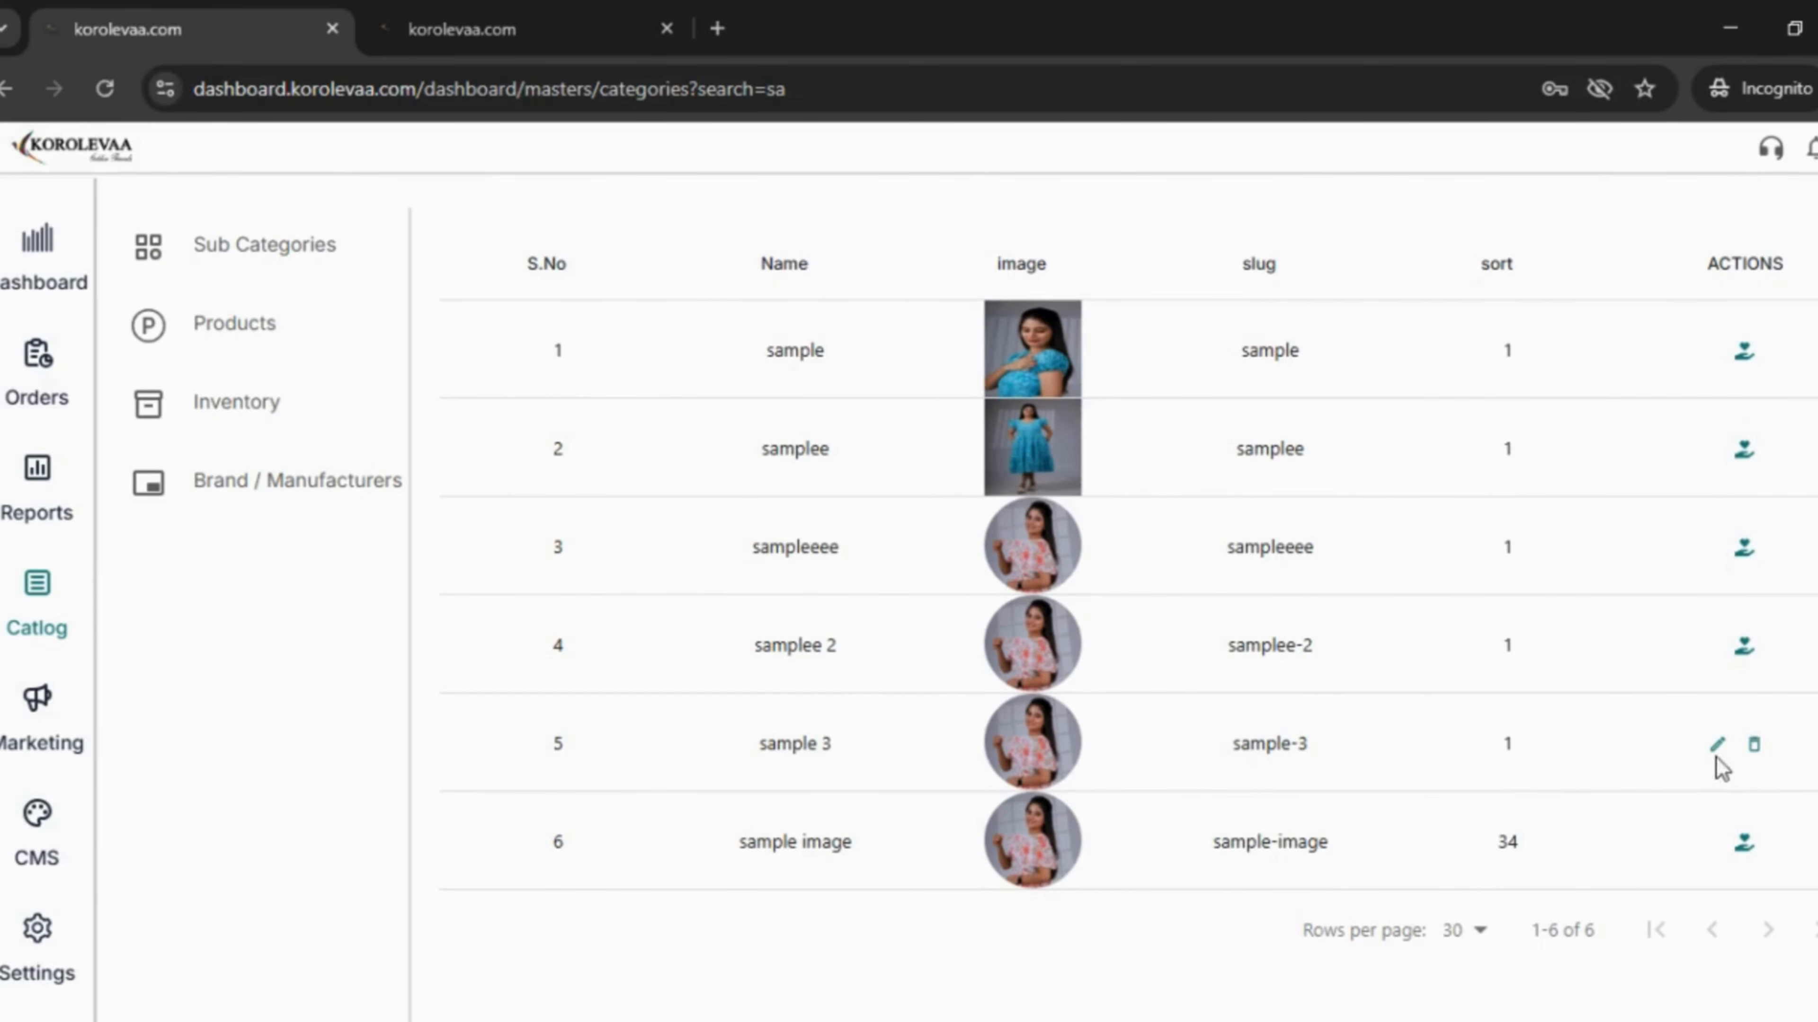
left_click(1753, 747)
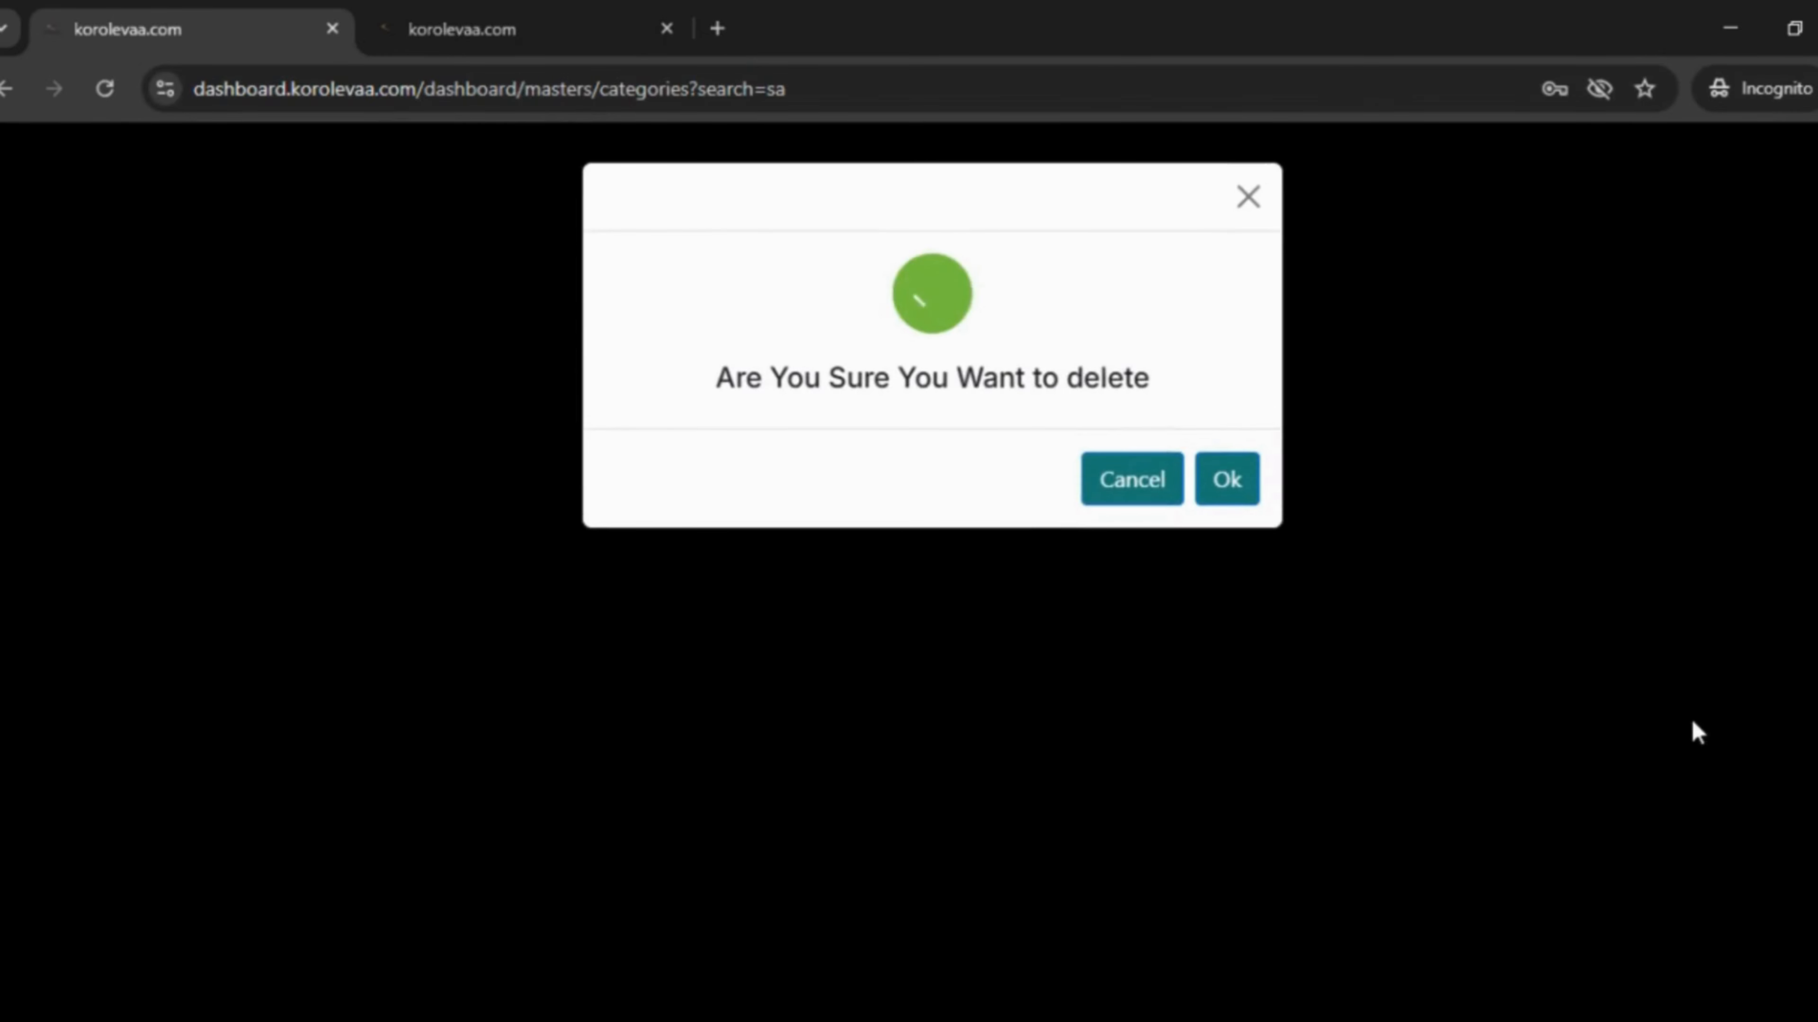
left_click(1154, 488)
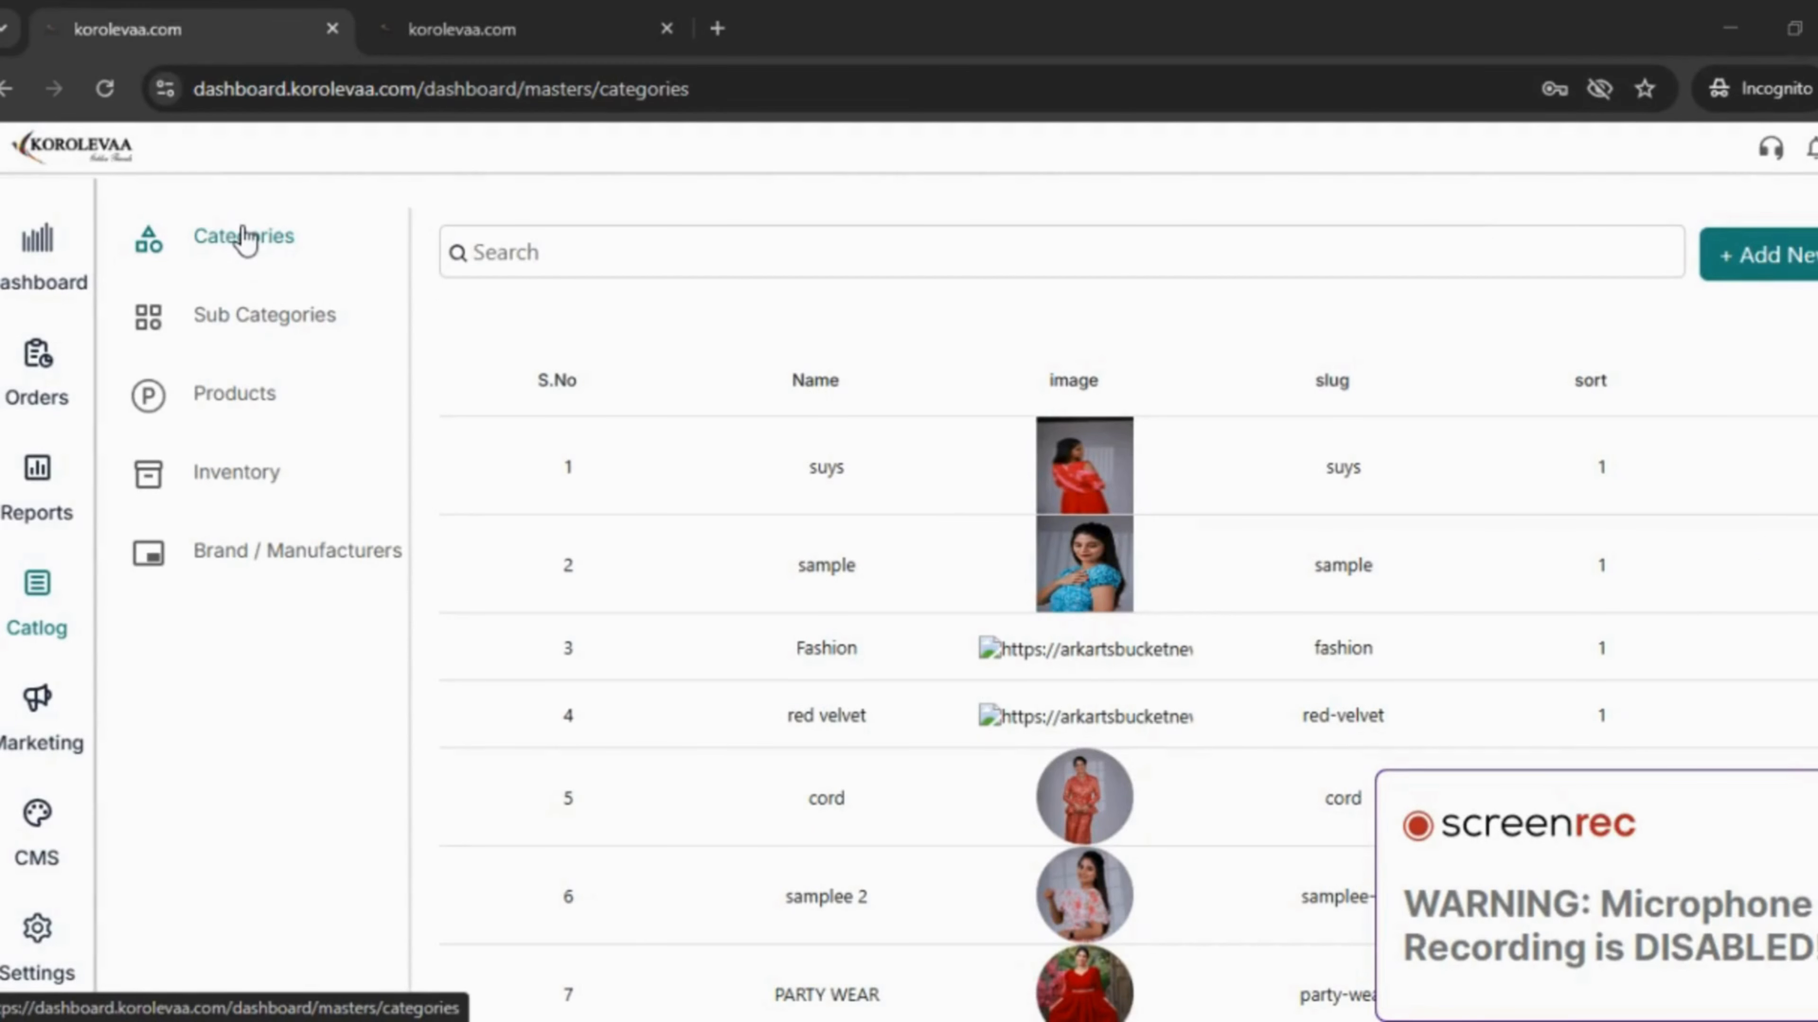
- Add a new subcategory and attach the PASTEL BLUE dress image from the media library
left_click(292, 317)
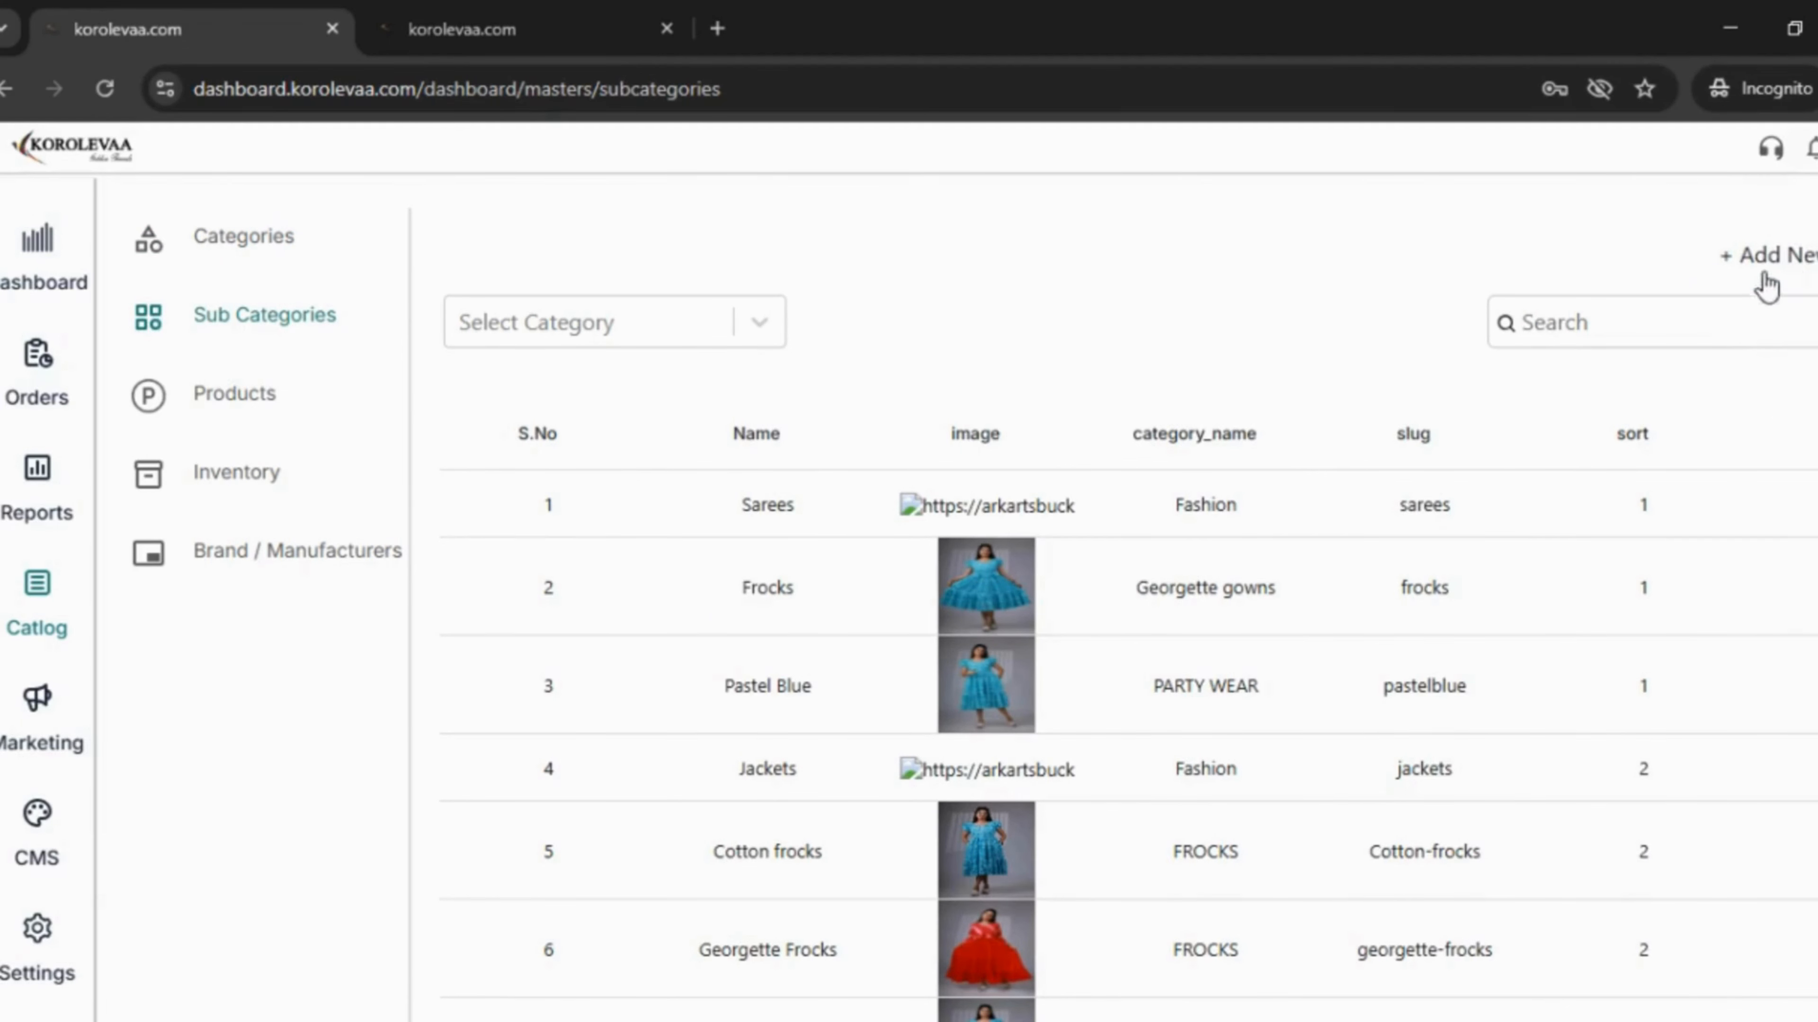
left_click(1797, 259)
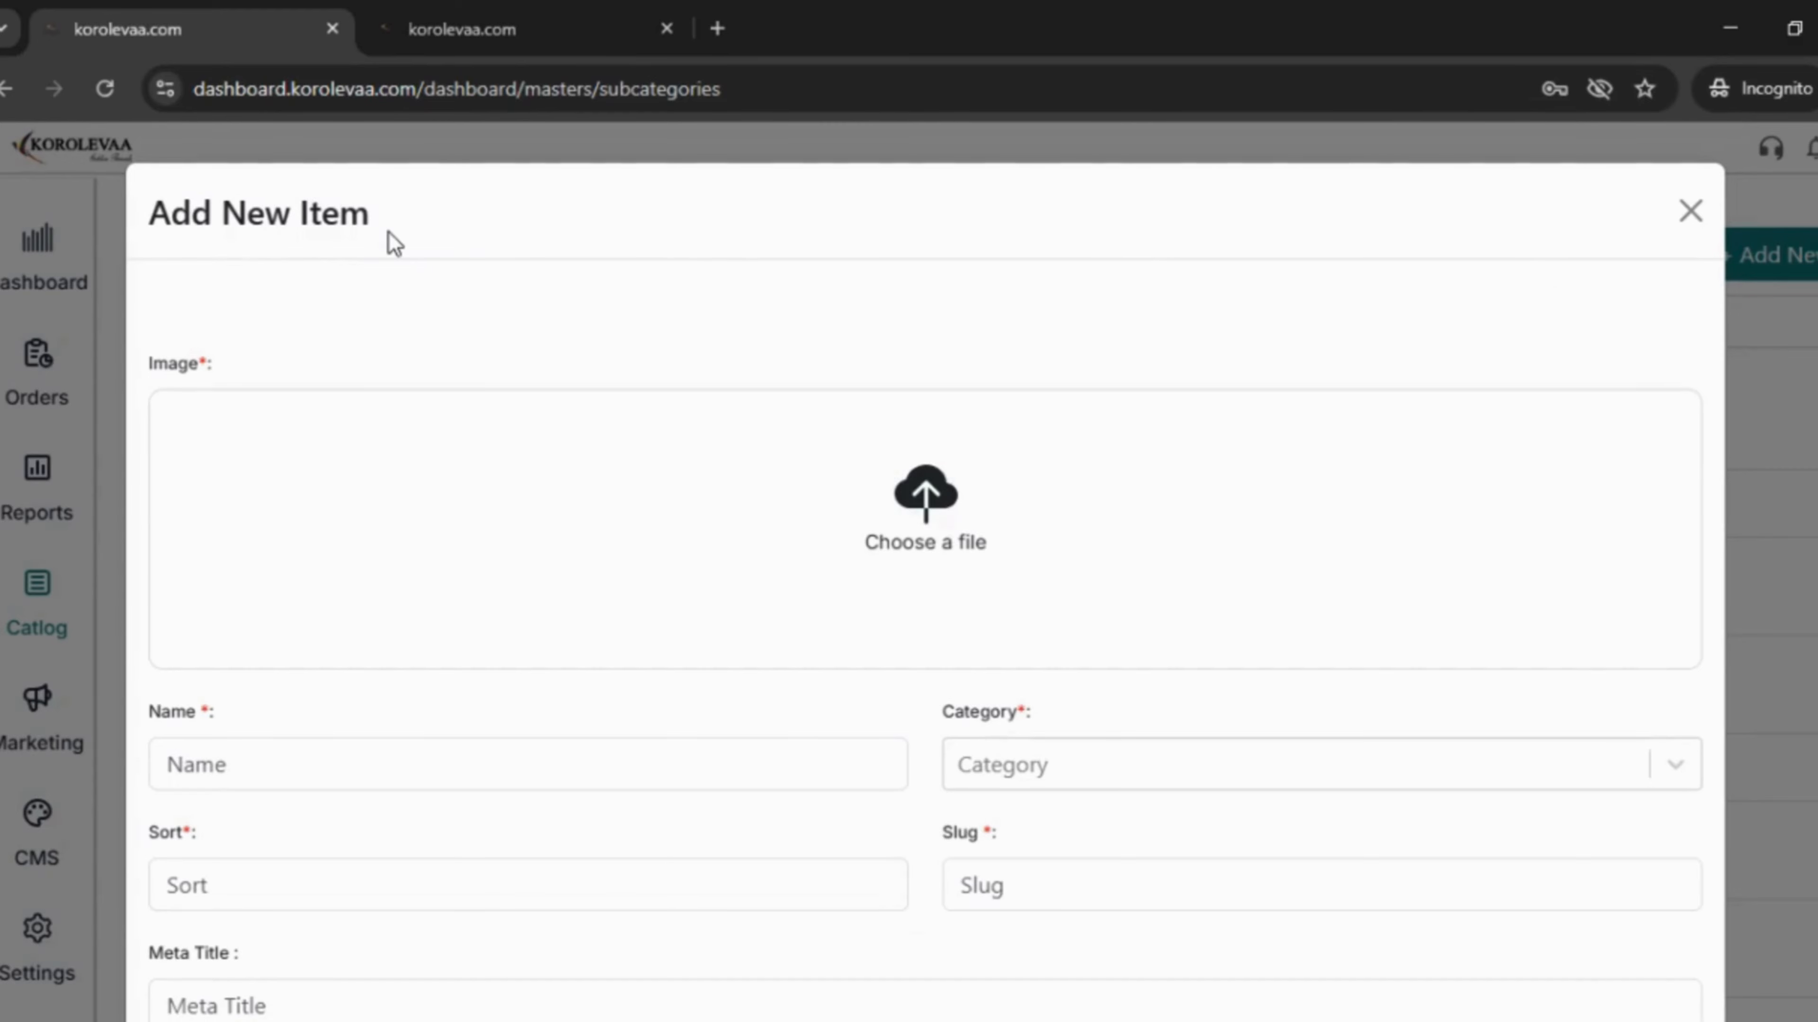
scroll(710, 581, "down", 2)
scroll(889, 491, "up", 2)
left_click(949, 512)
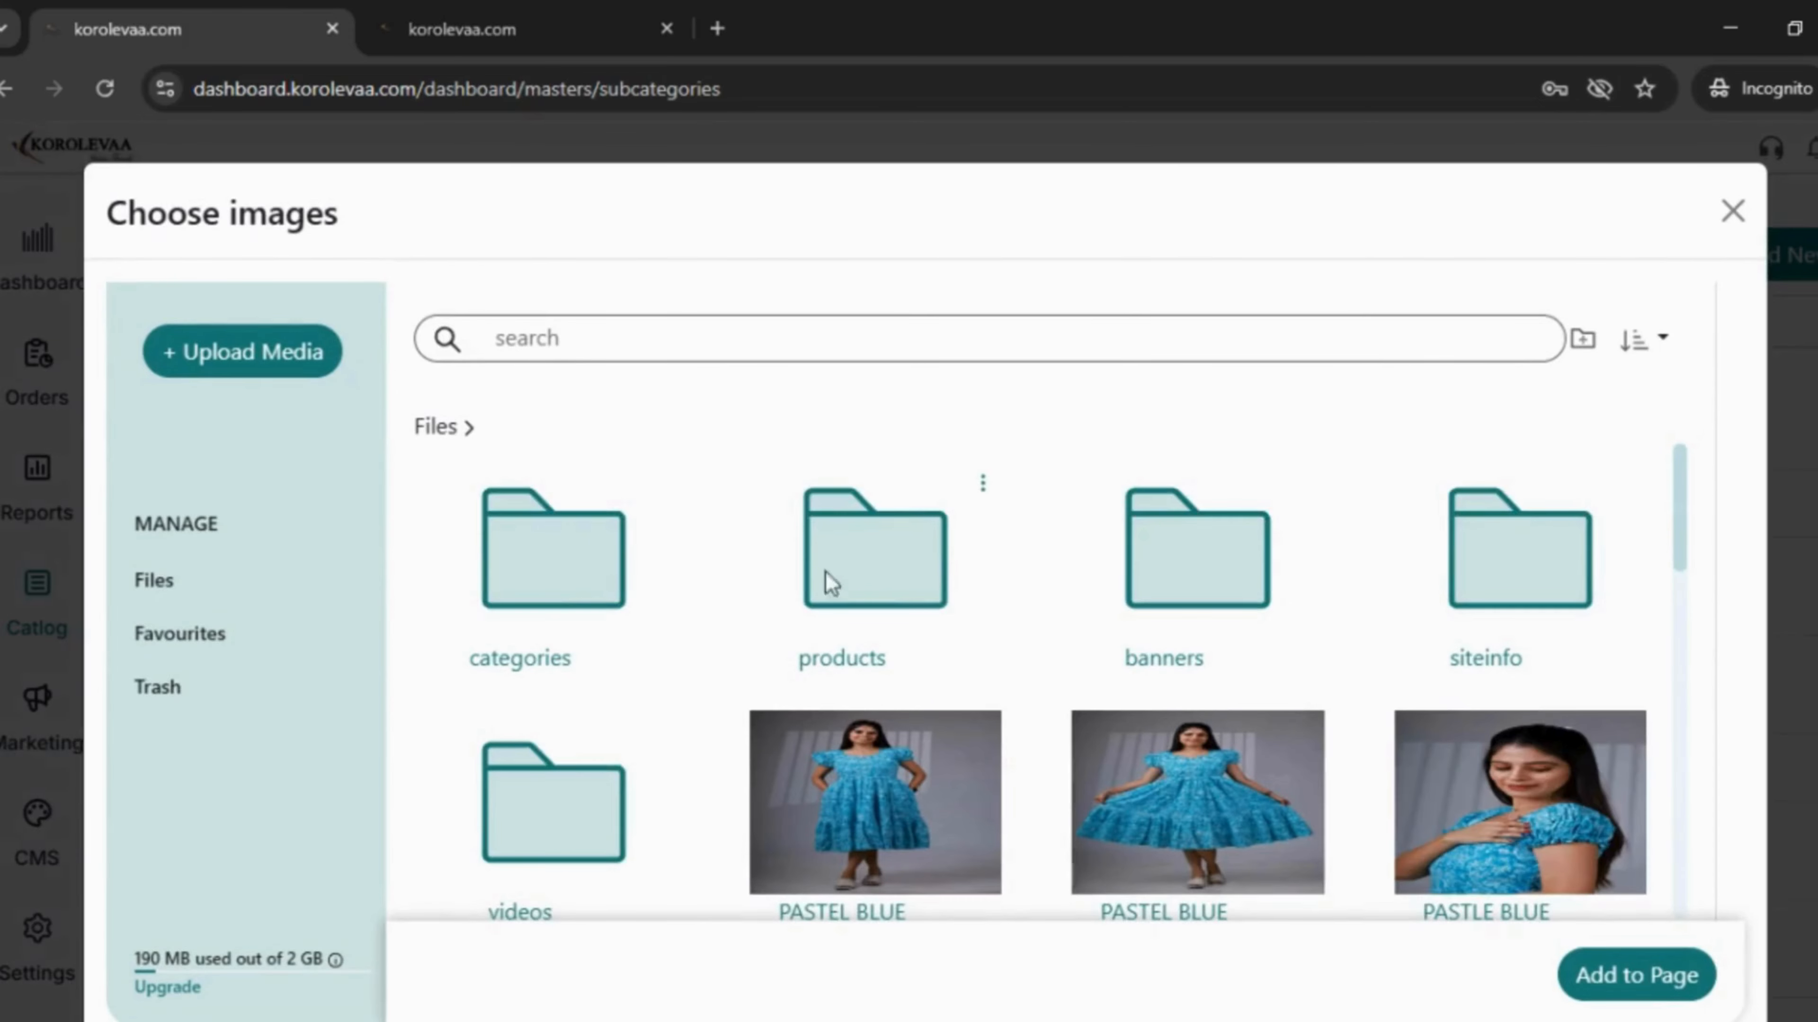
scroll(892, 777, "down", 1)
left_click(903, 760)
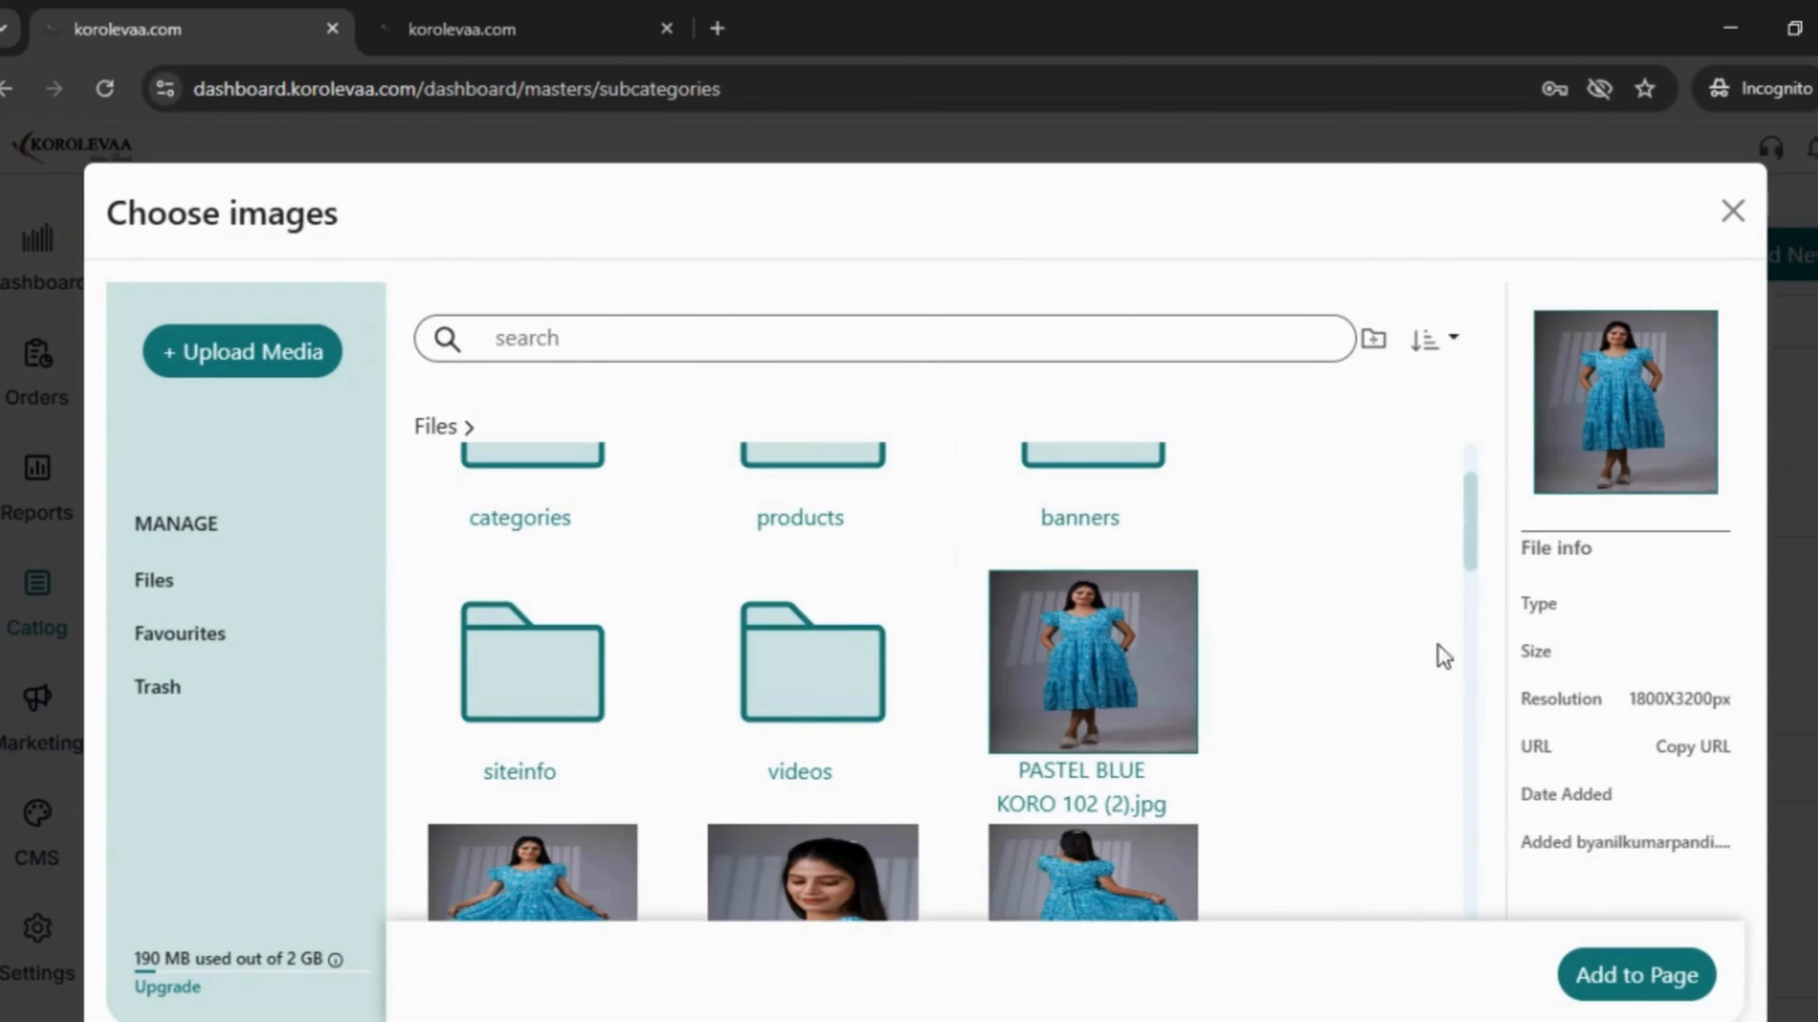
scroll(1610, 788, "down", 1)
left_click(1613, 915)
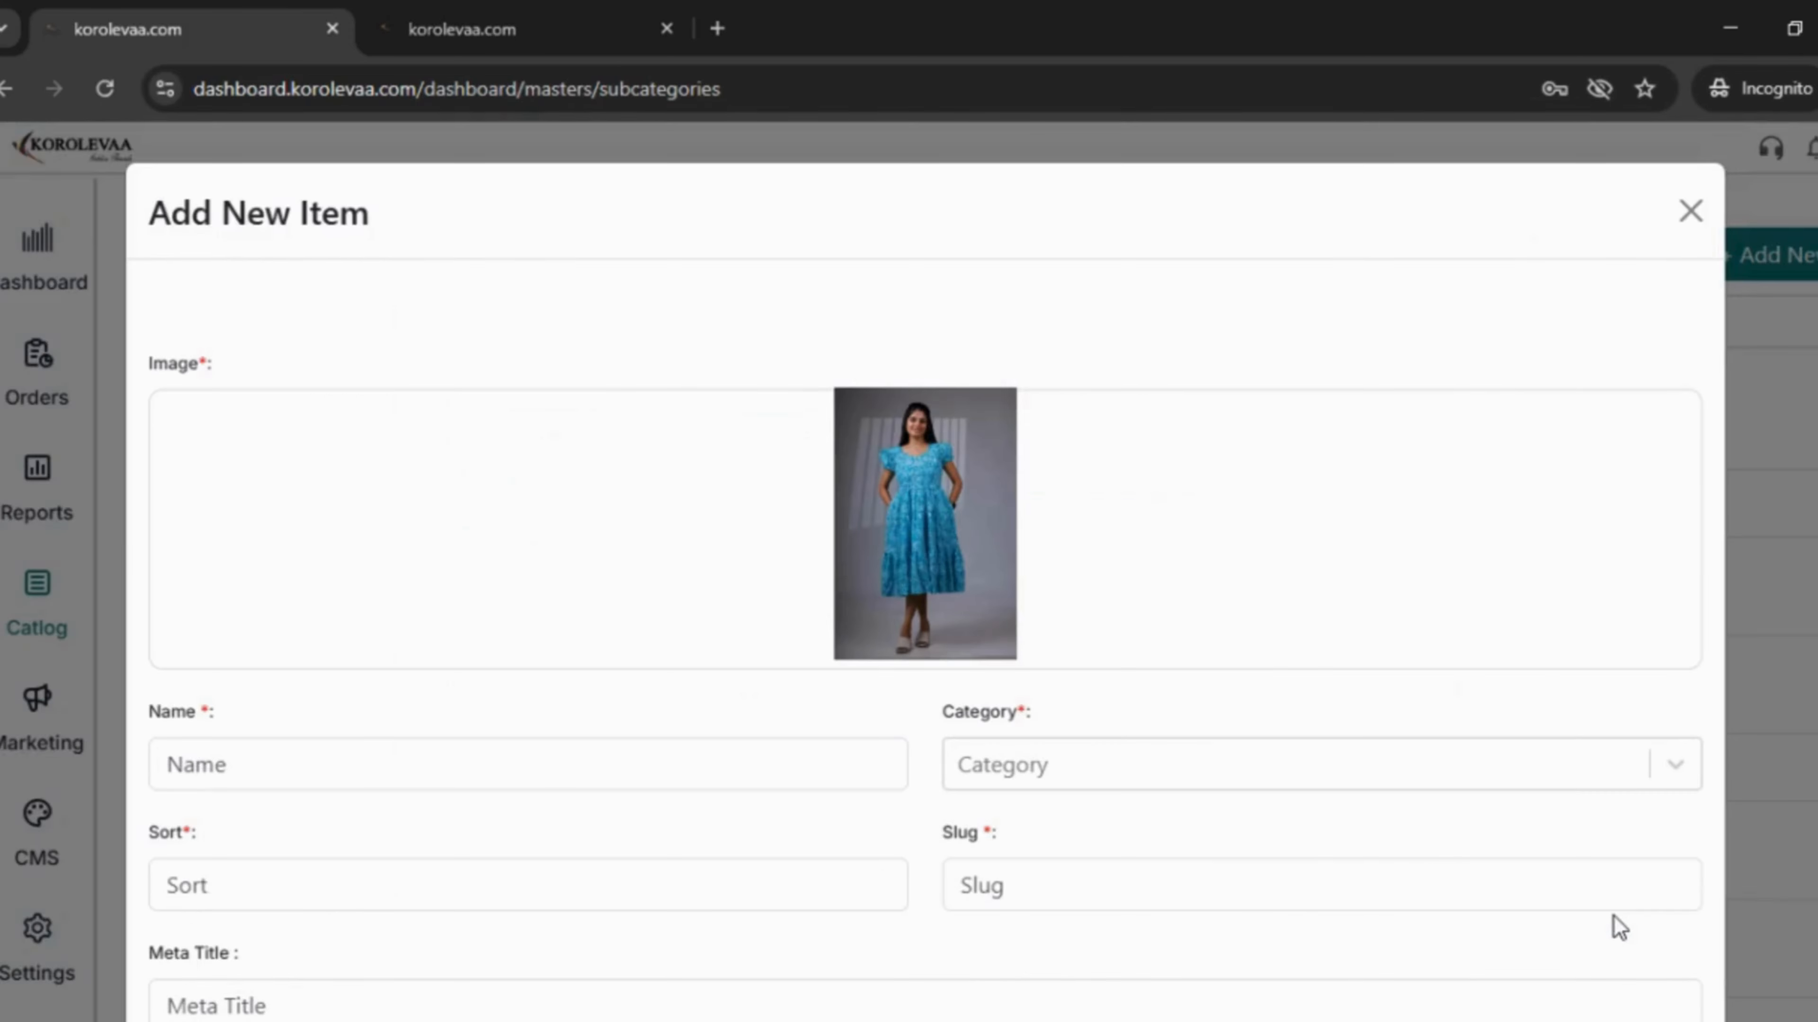
- Name the subcategory 'sample 4' with parent category sample 3
left_click(544, 768)
type("sa")
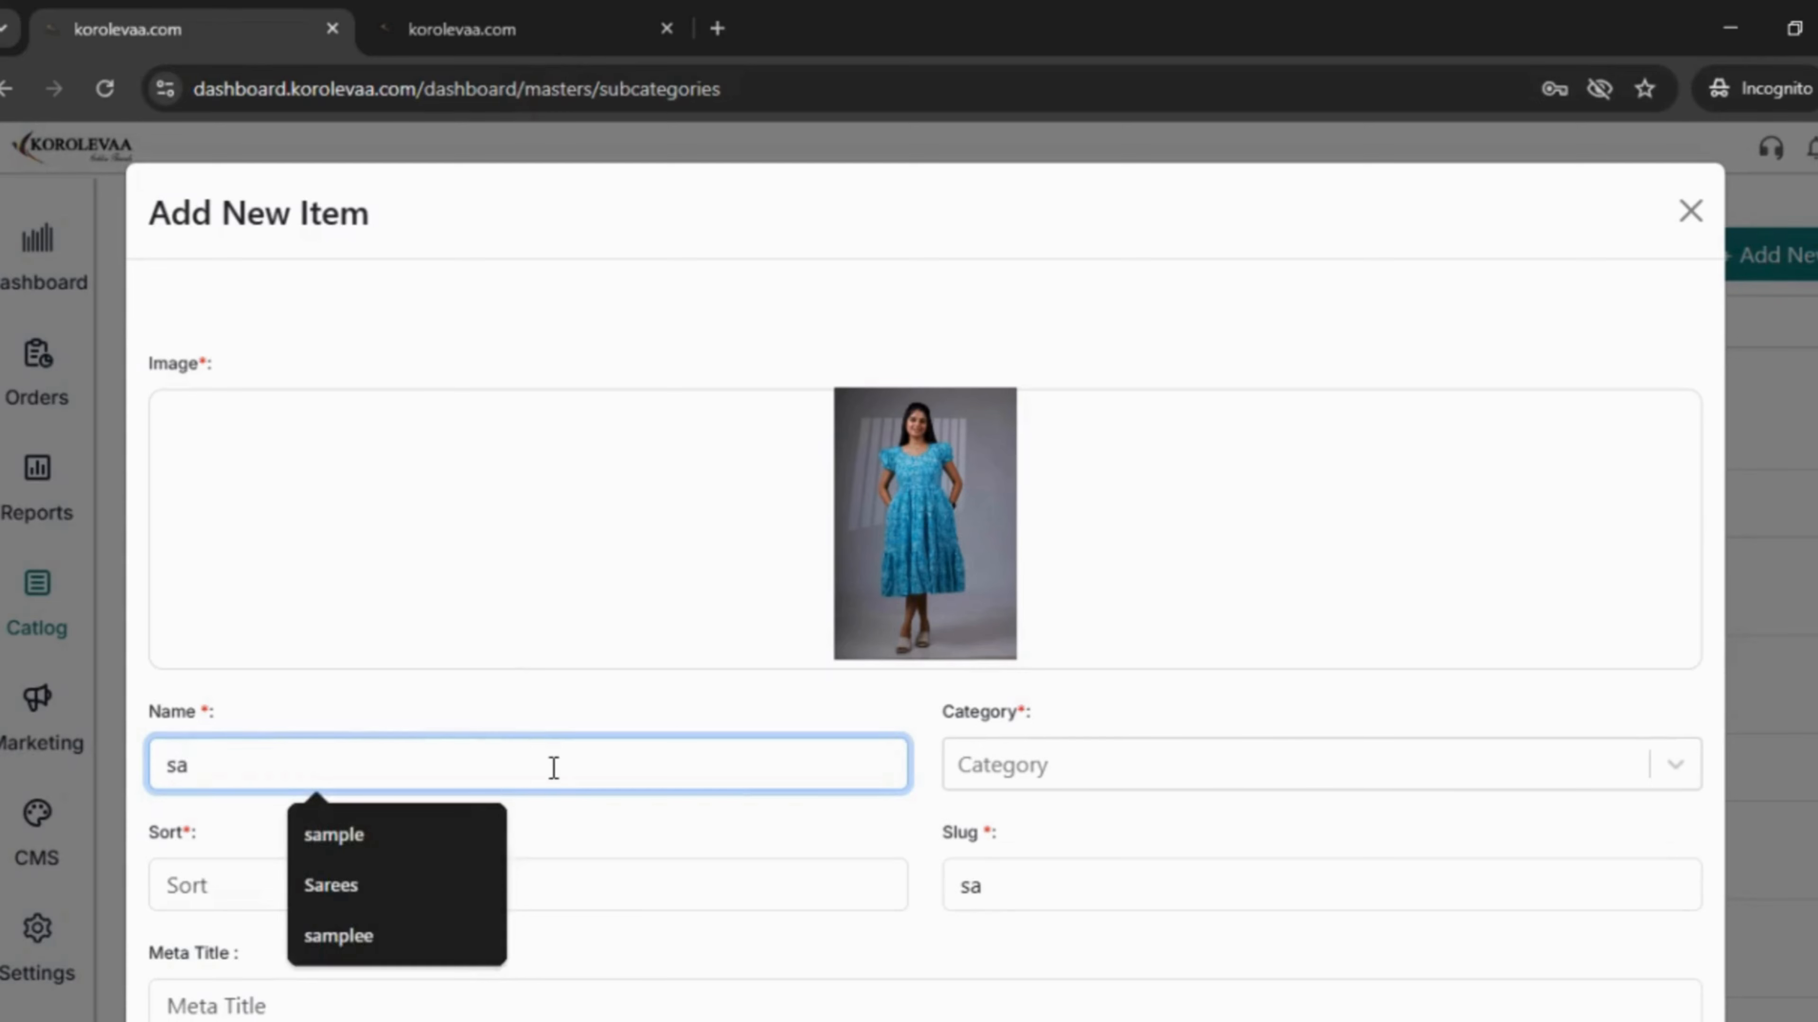
type("mple 4")
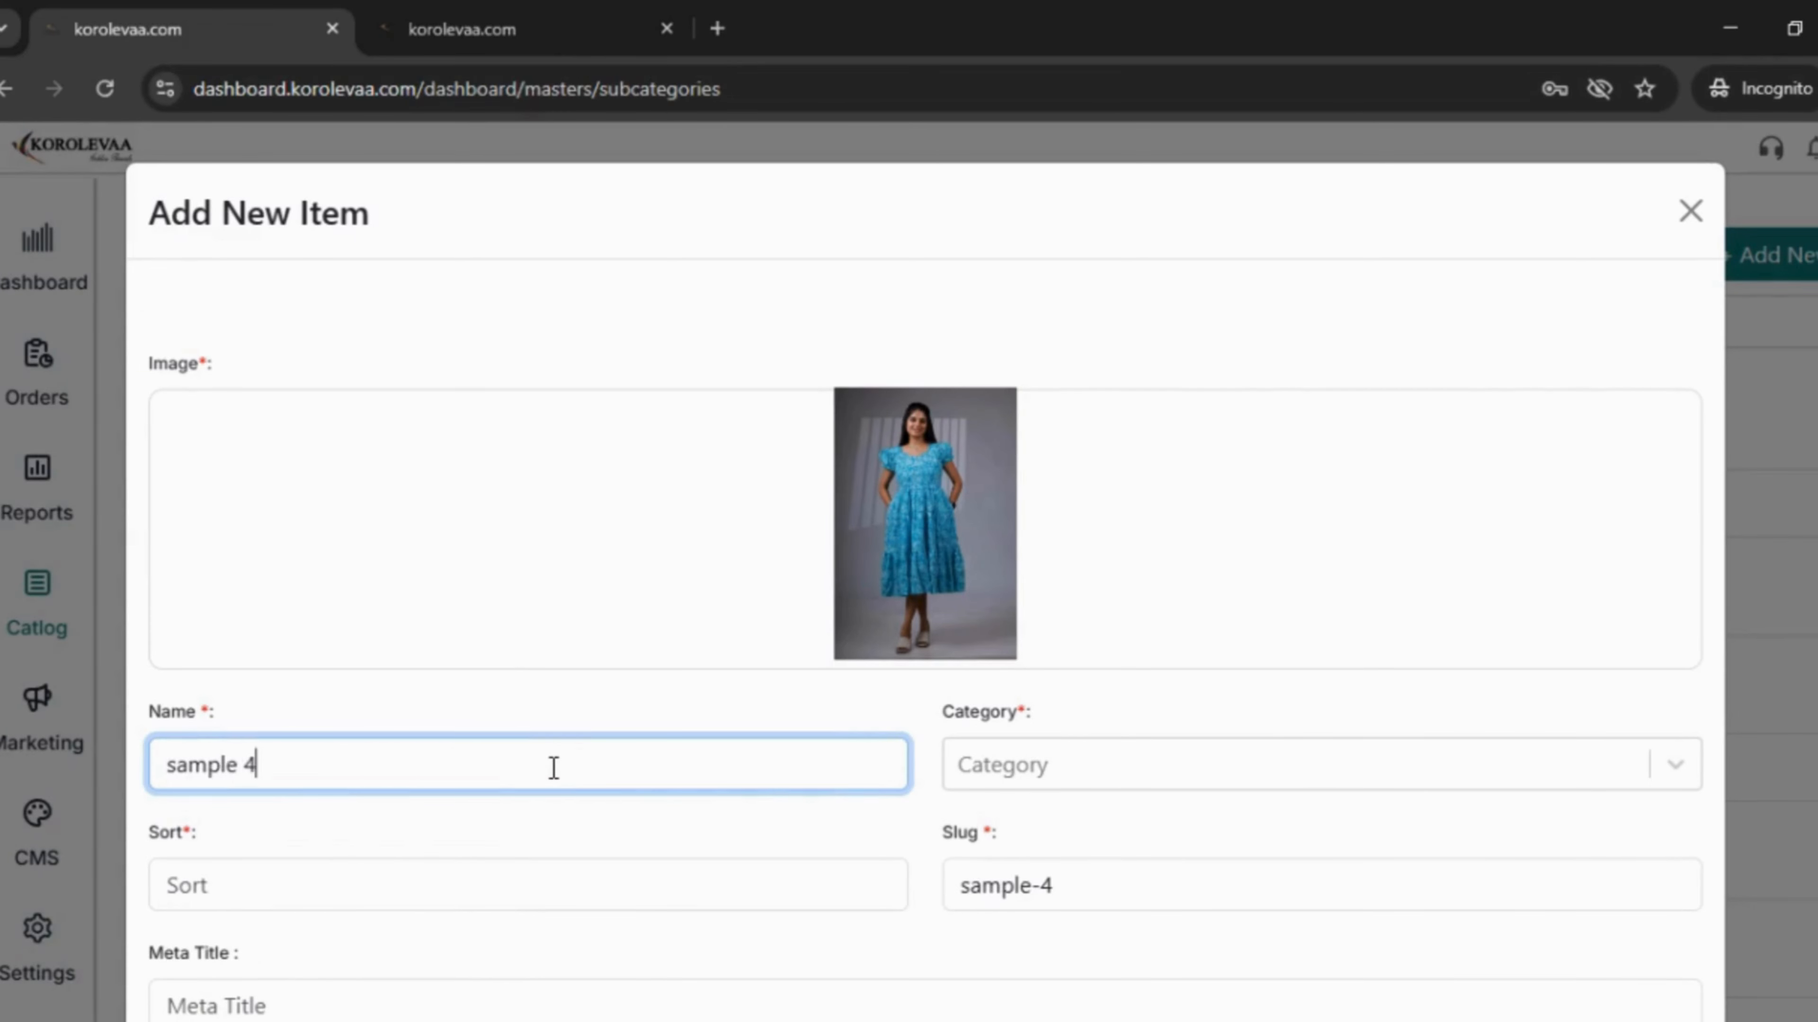
left_click(1096, 771)
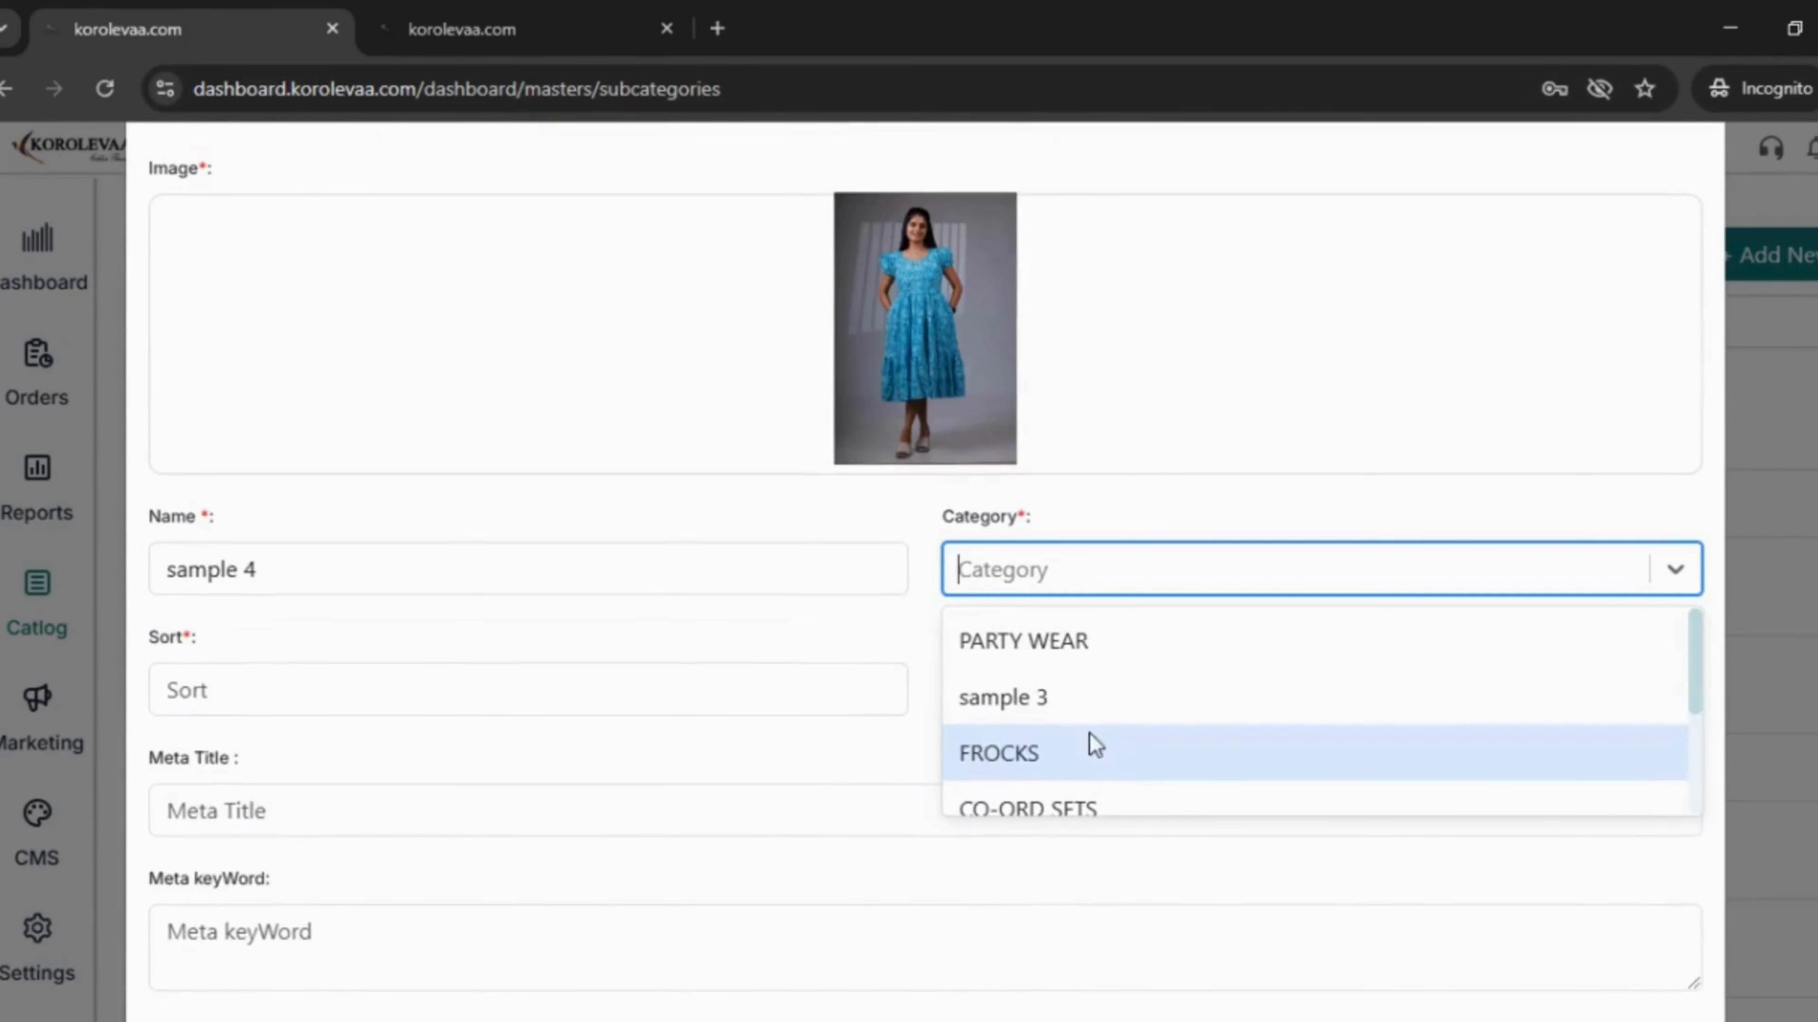
left_click(1020, 703)
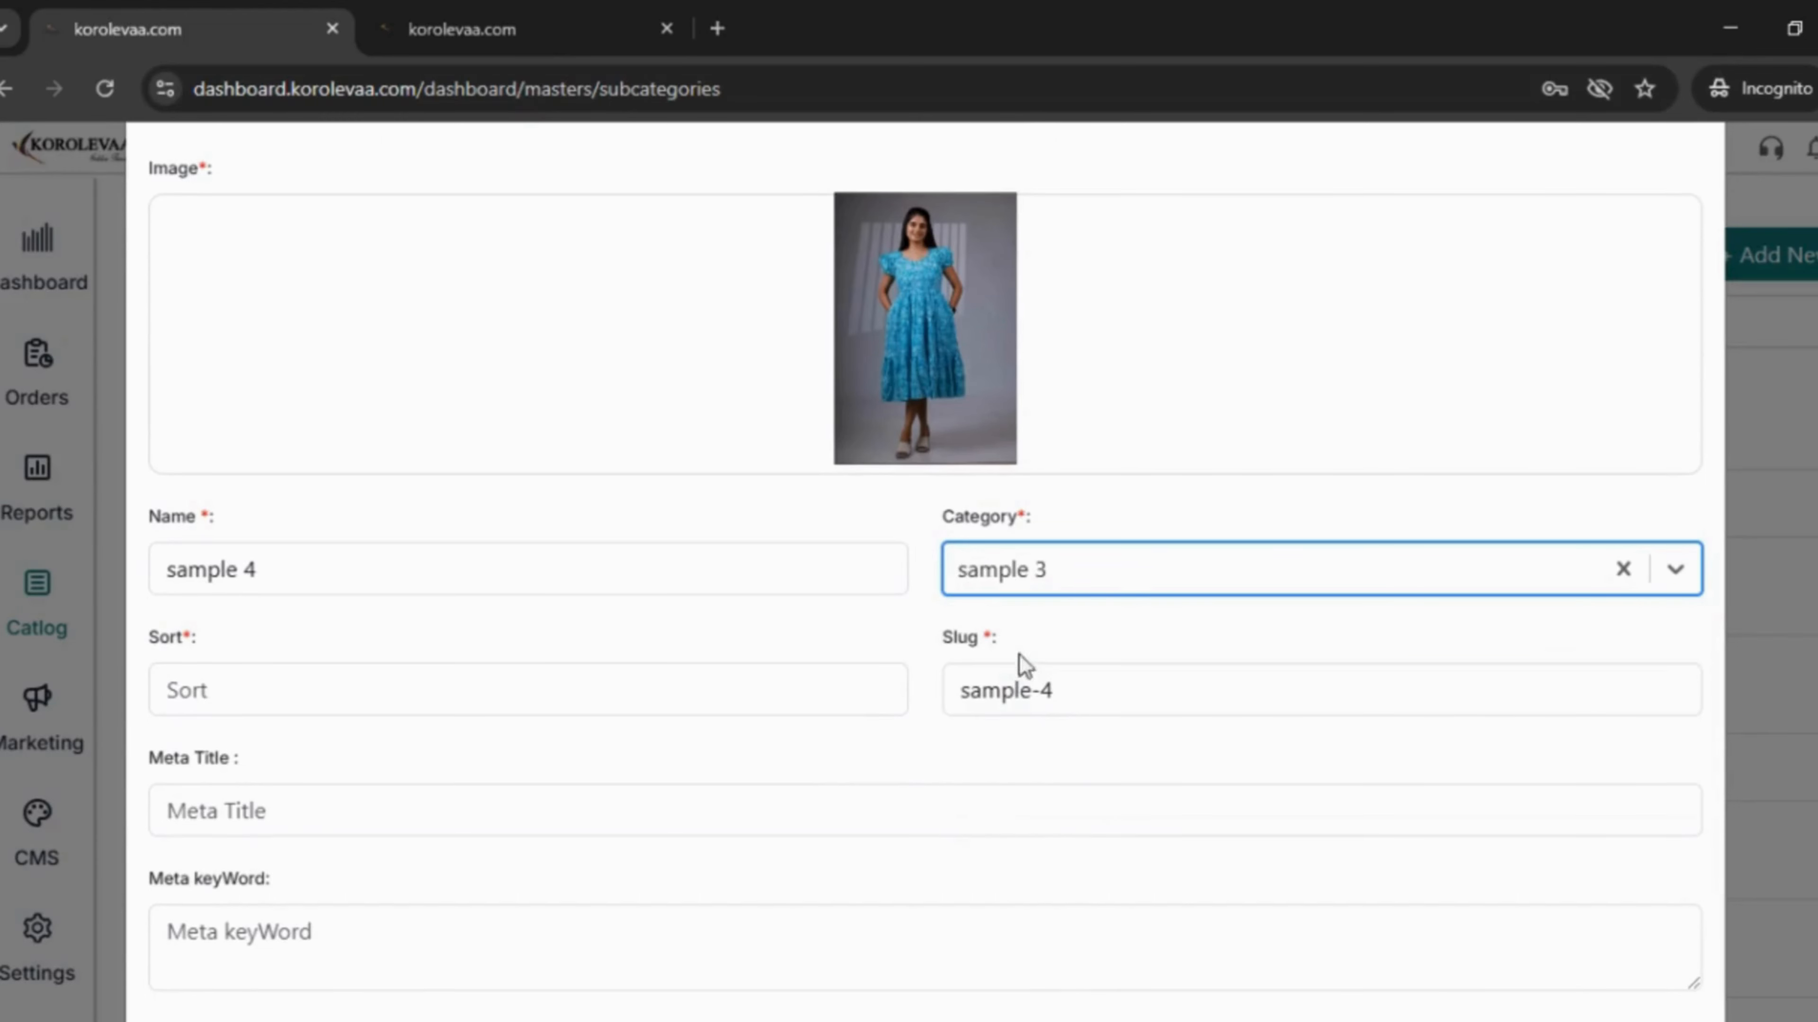
left_click(432, 692)
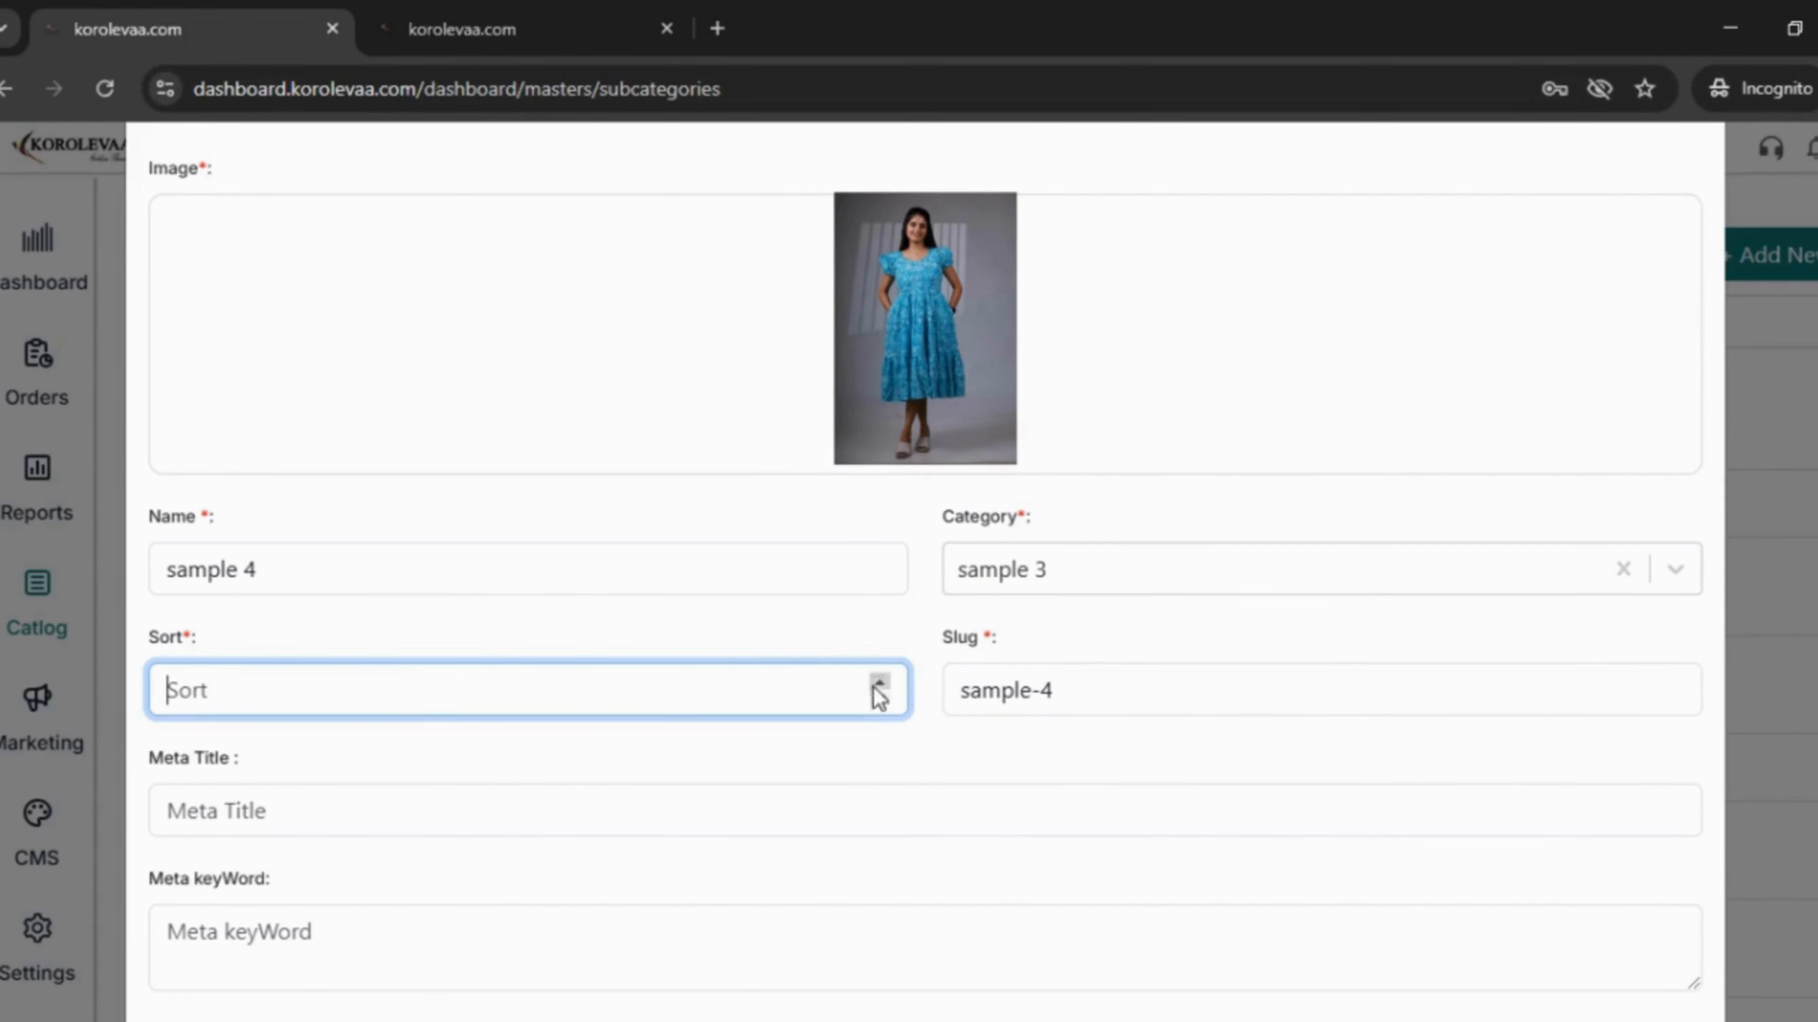
- Set meta title 'sample', and meta keywords, meta description and description to 'sample 4'
left_click(409, 827)
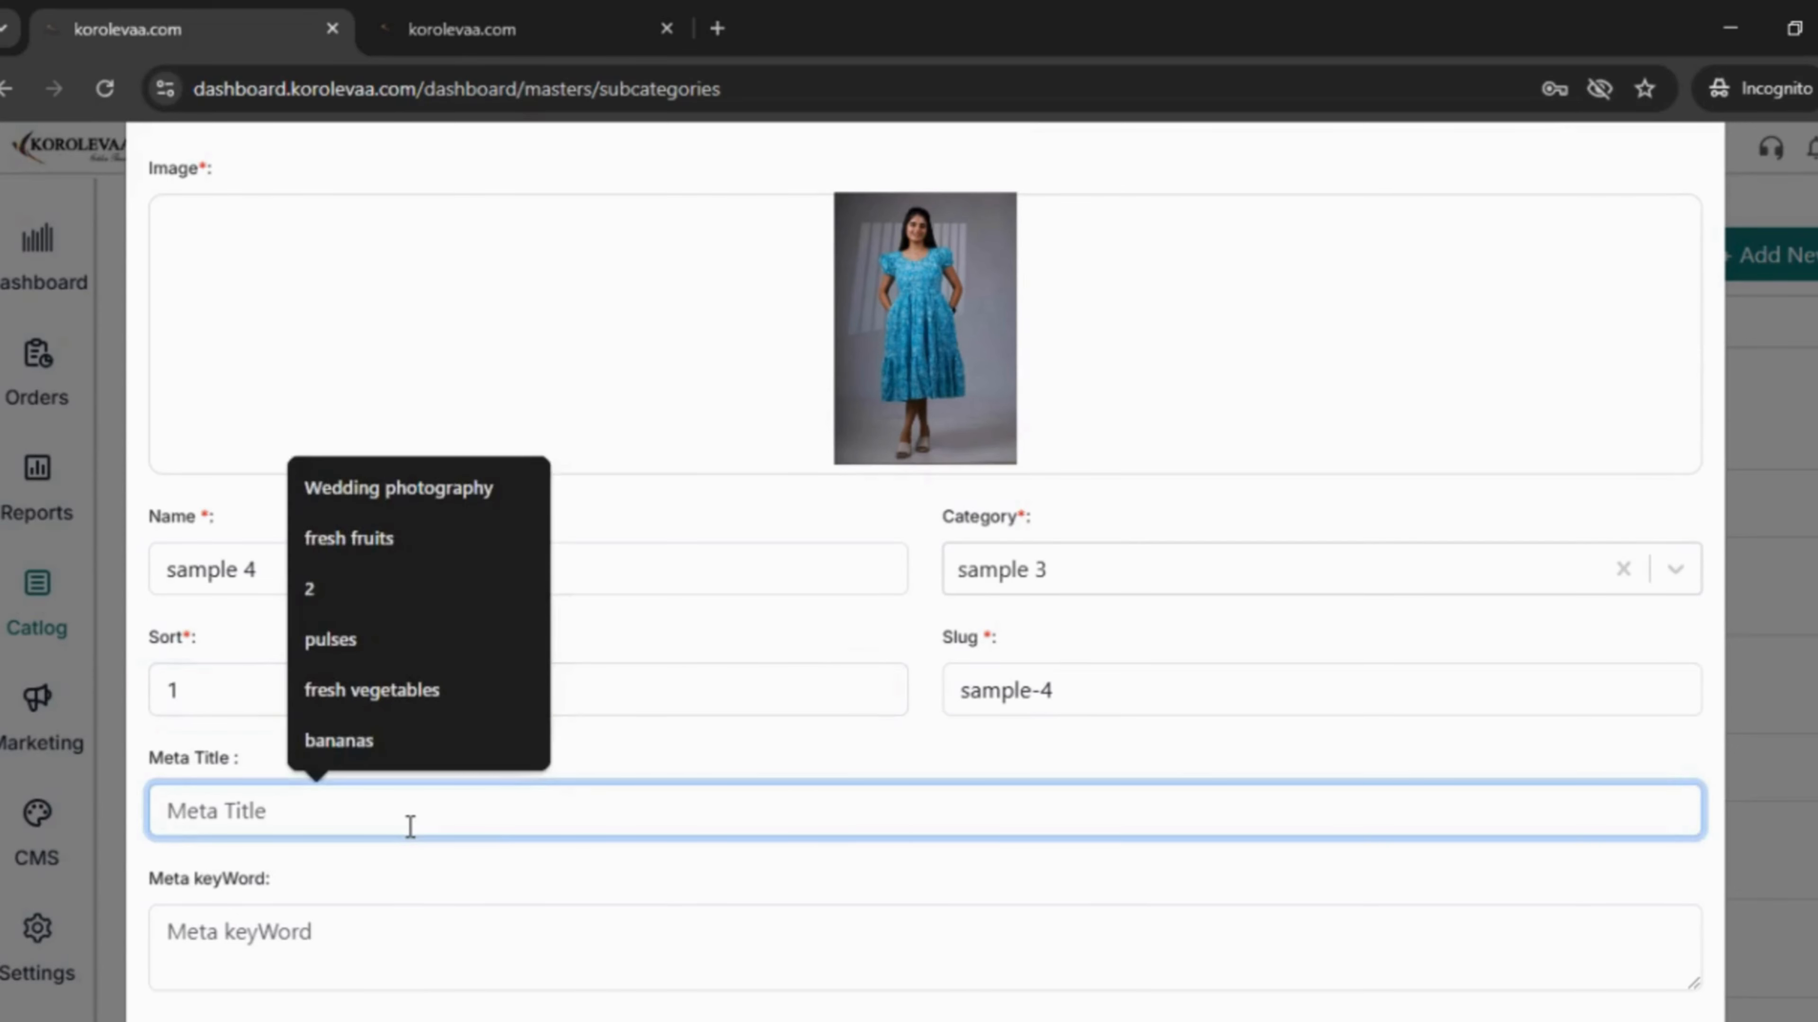
type("sampl")
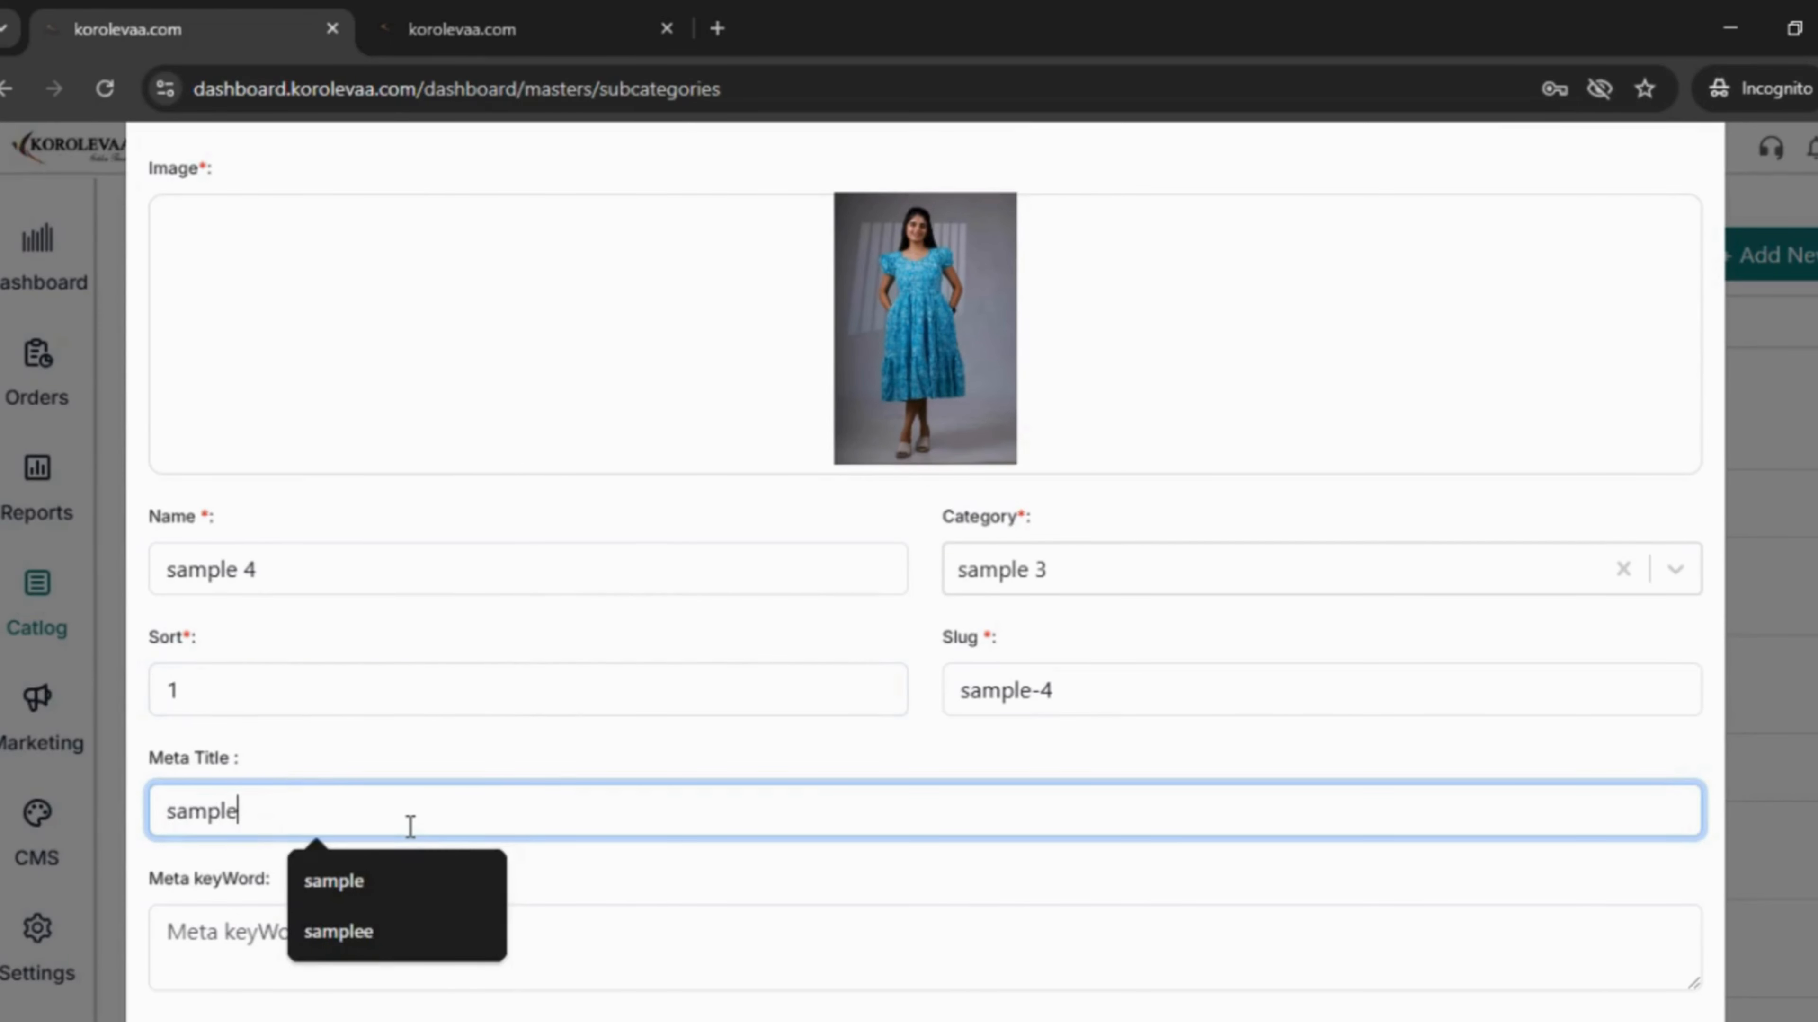
type("e")
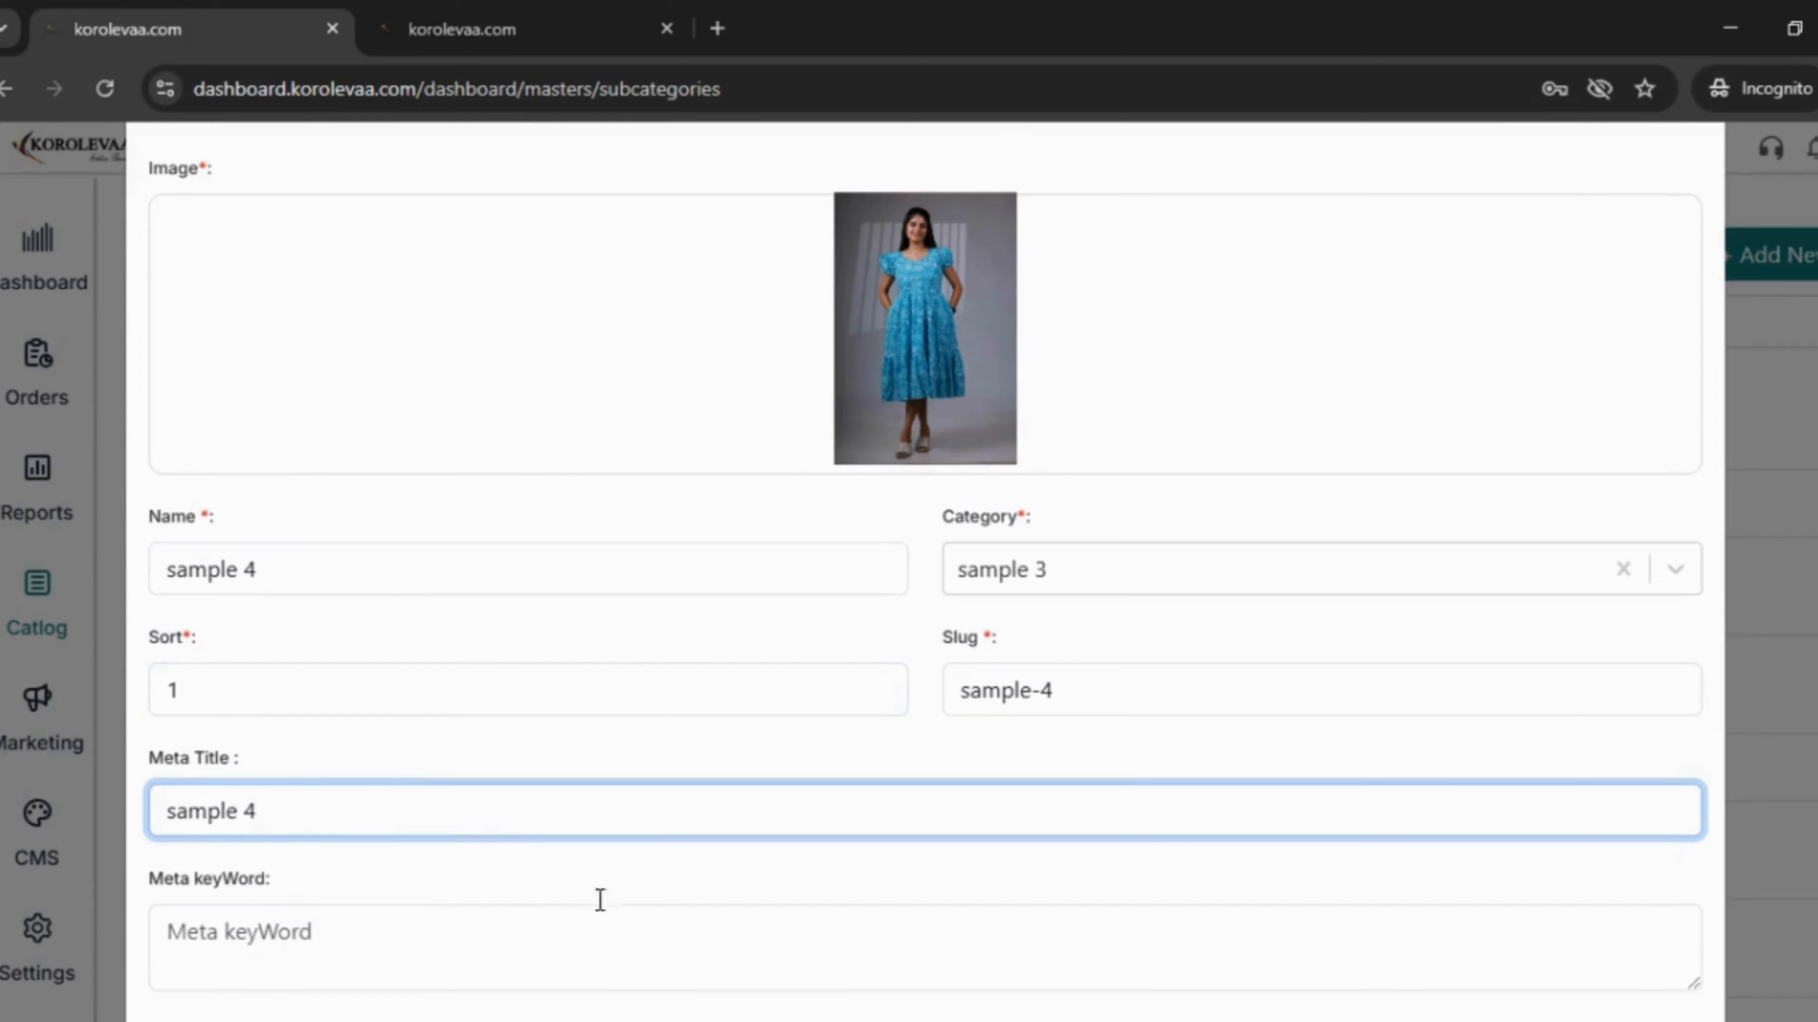
scroll(600, 901, "down", 5)
left_click(334, 512)
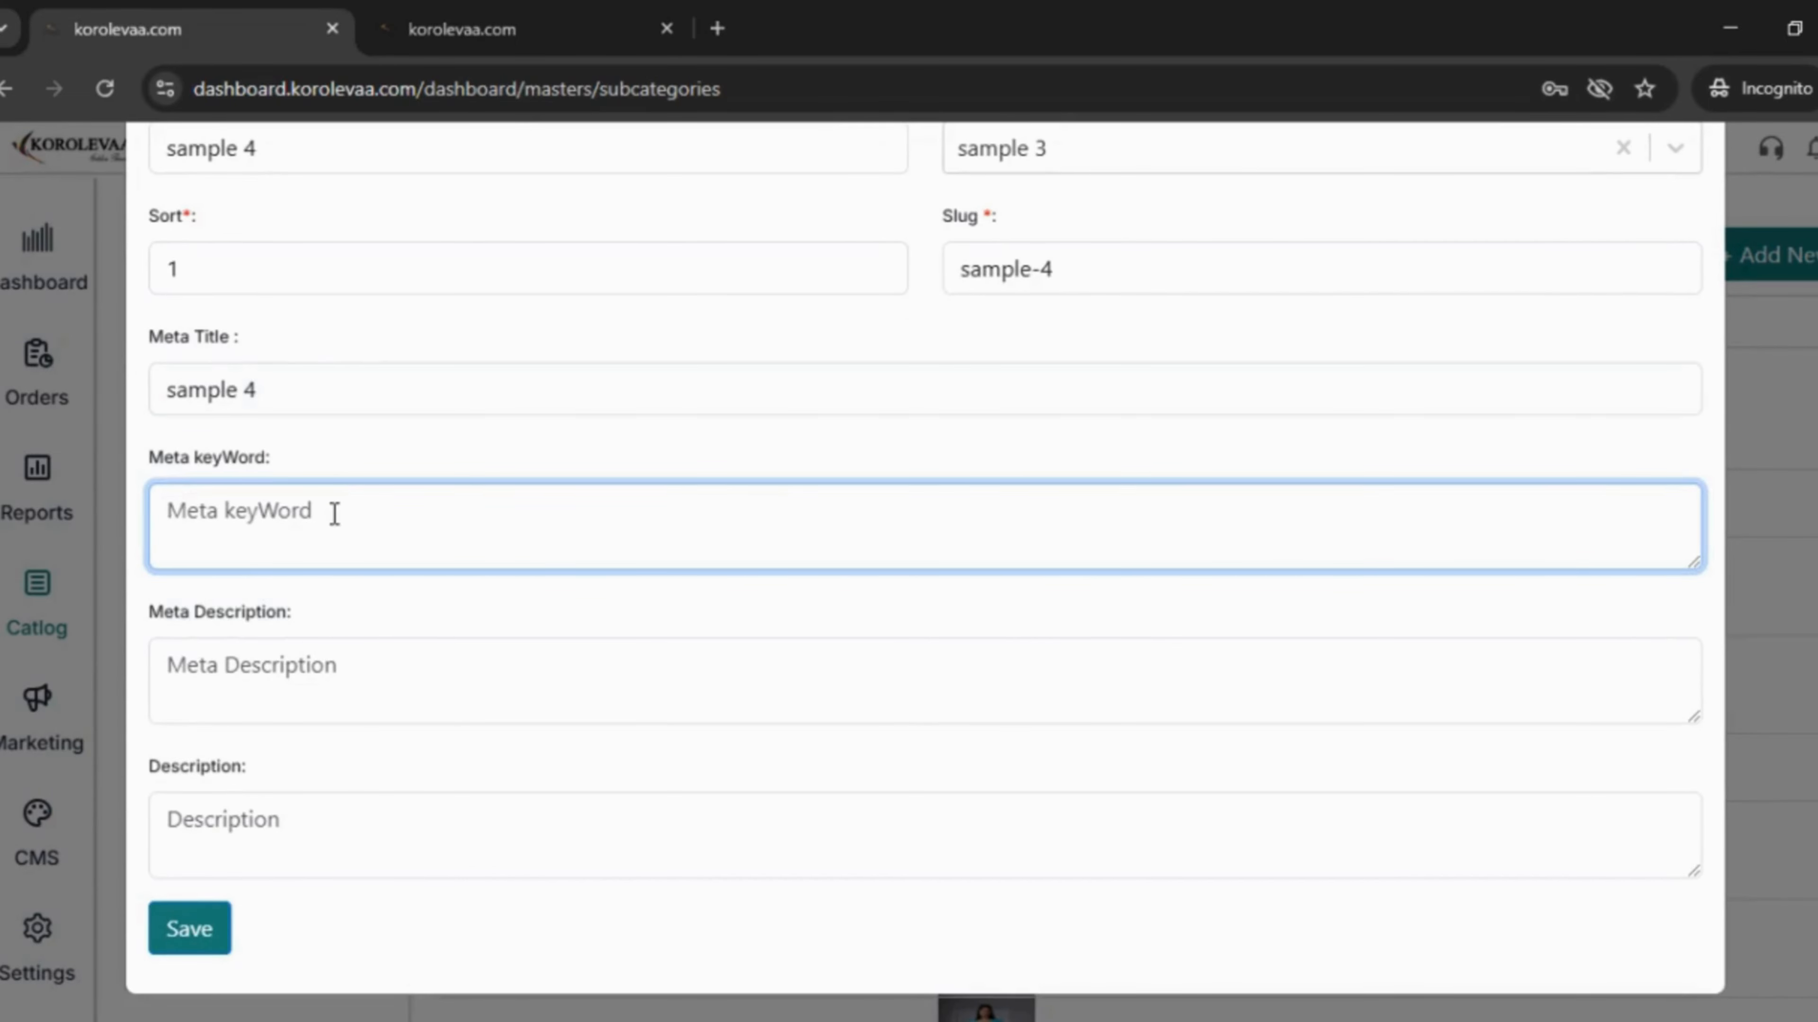
type("sam[ple")
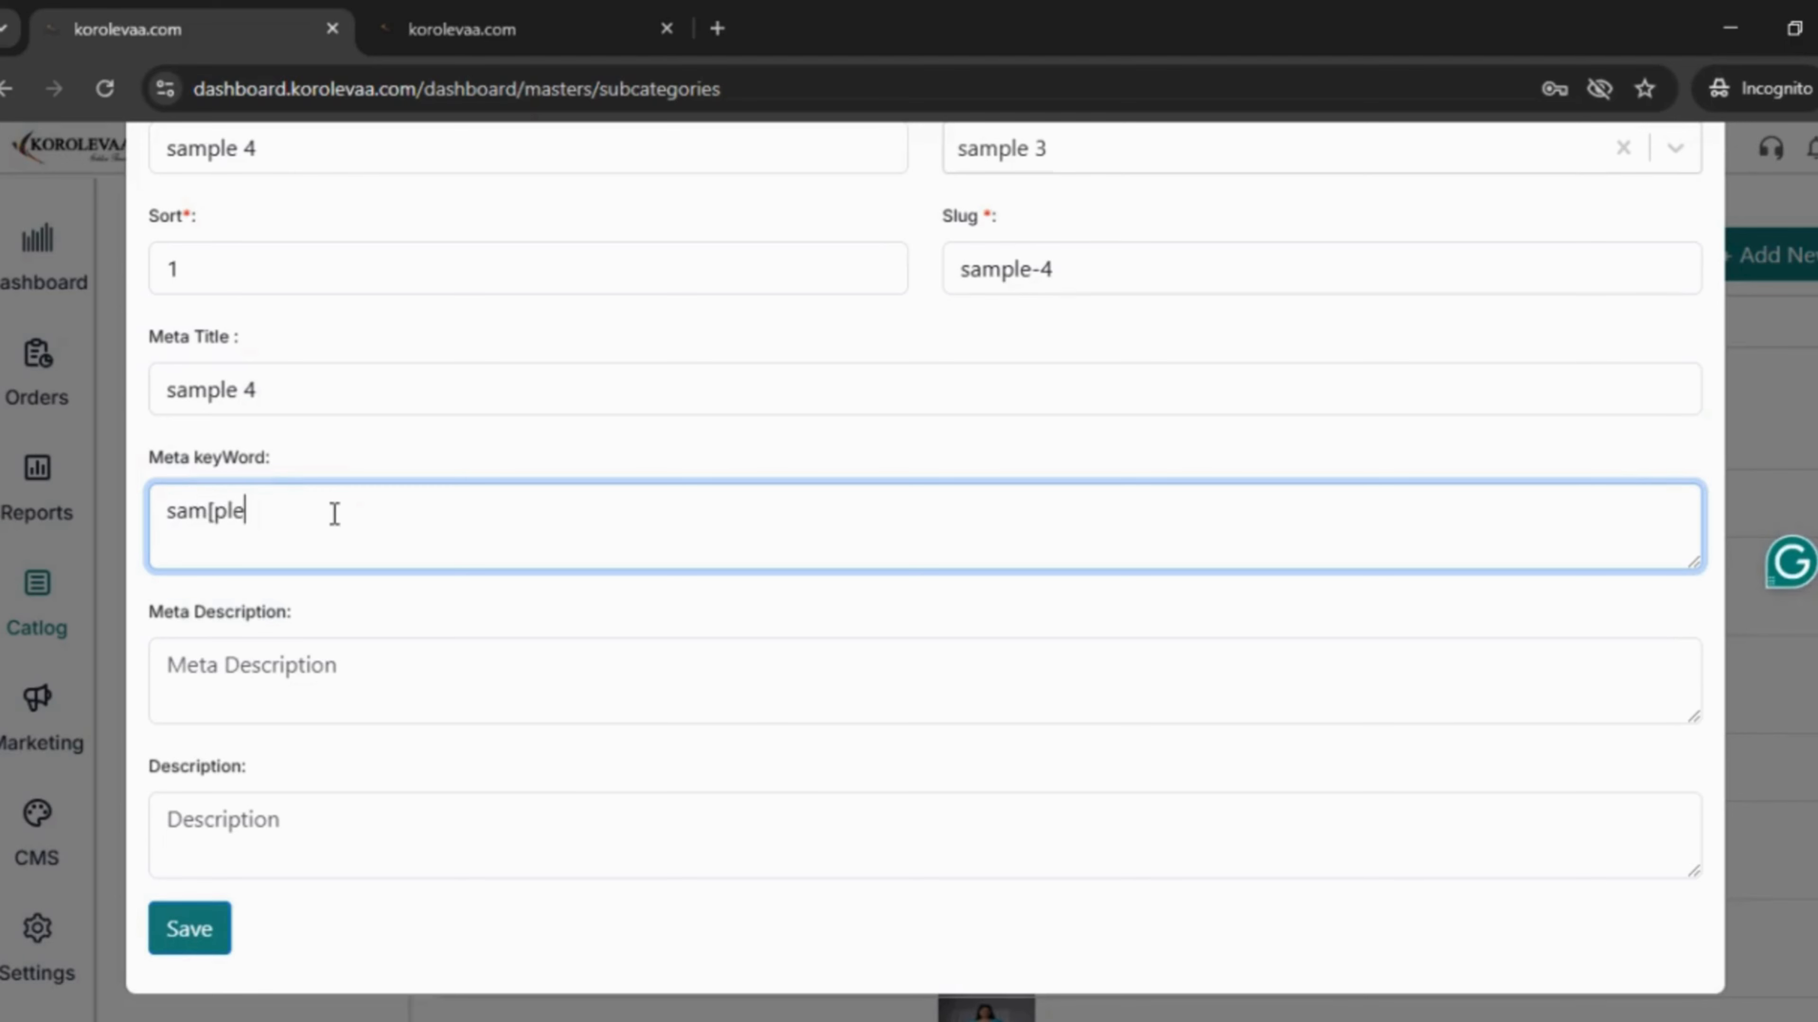
key("BackSpace")
key("BackSpace")
key("BackSpace")
key("BackSpace")
type("ple 4")
left_click(308, 682)
type("sampl")
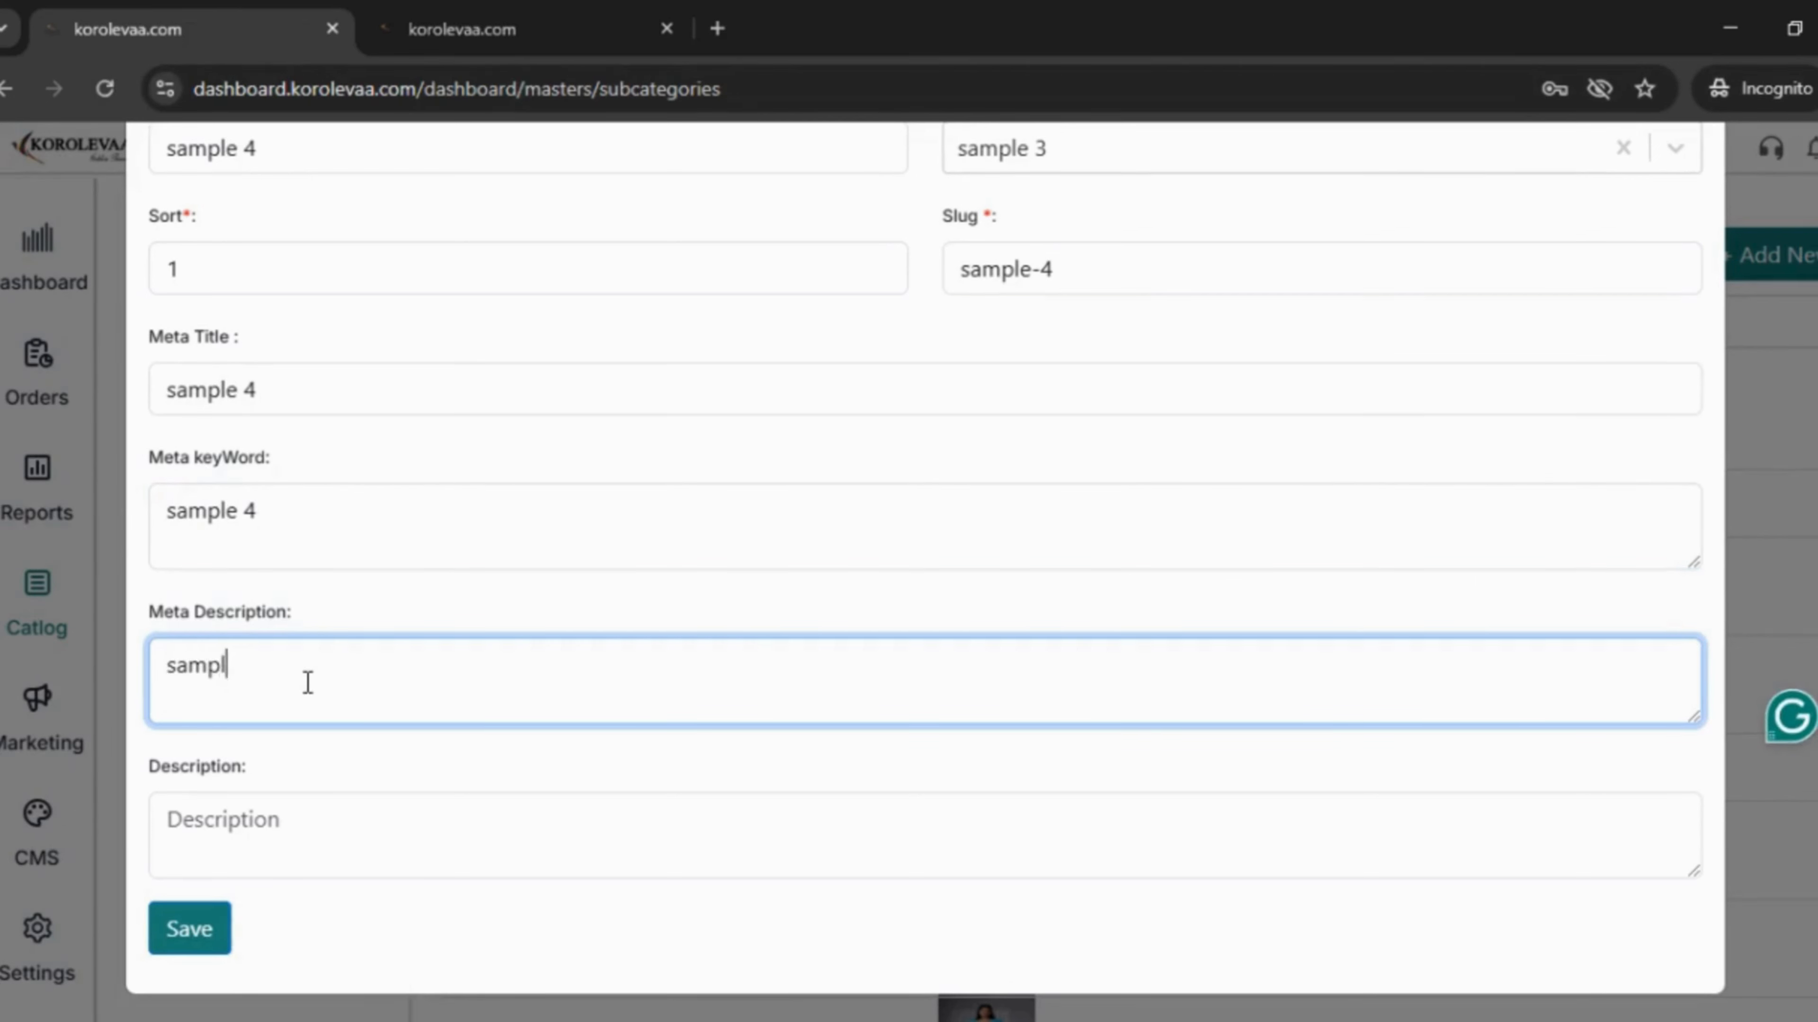
type("e 4")
scroll(304, 775, "down", 1)
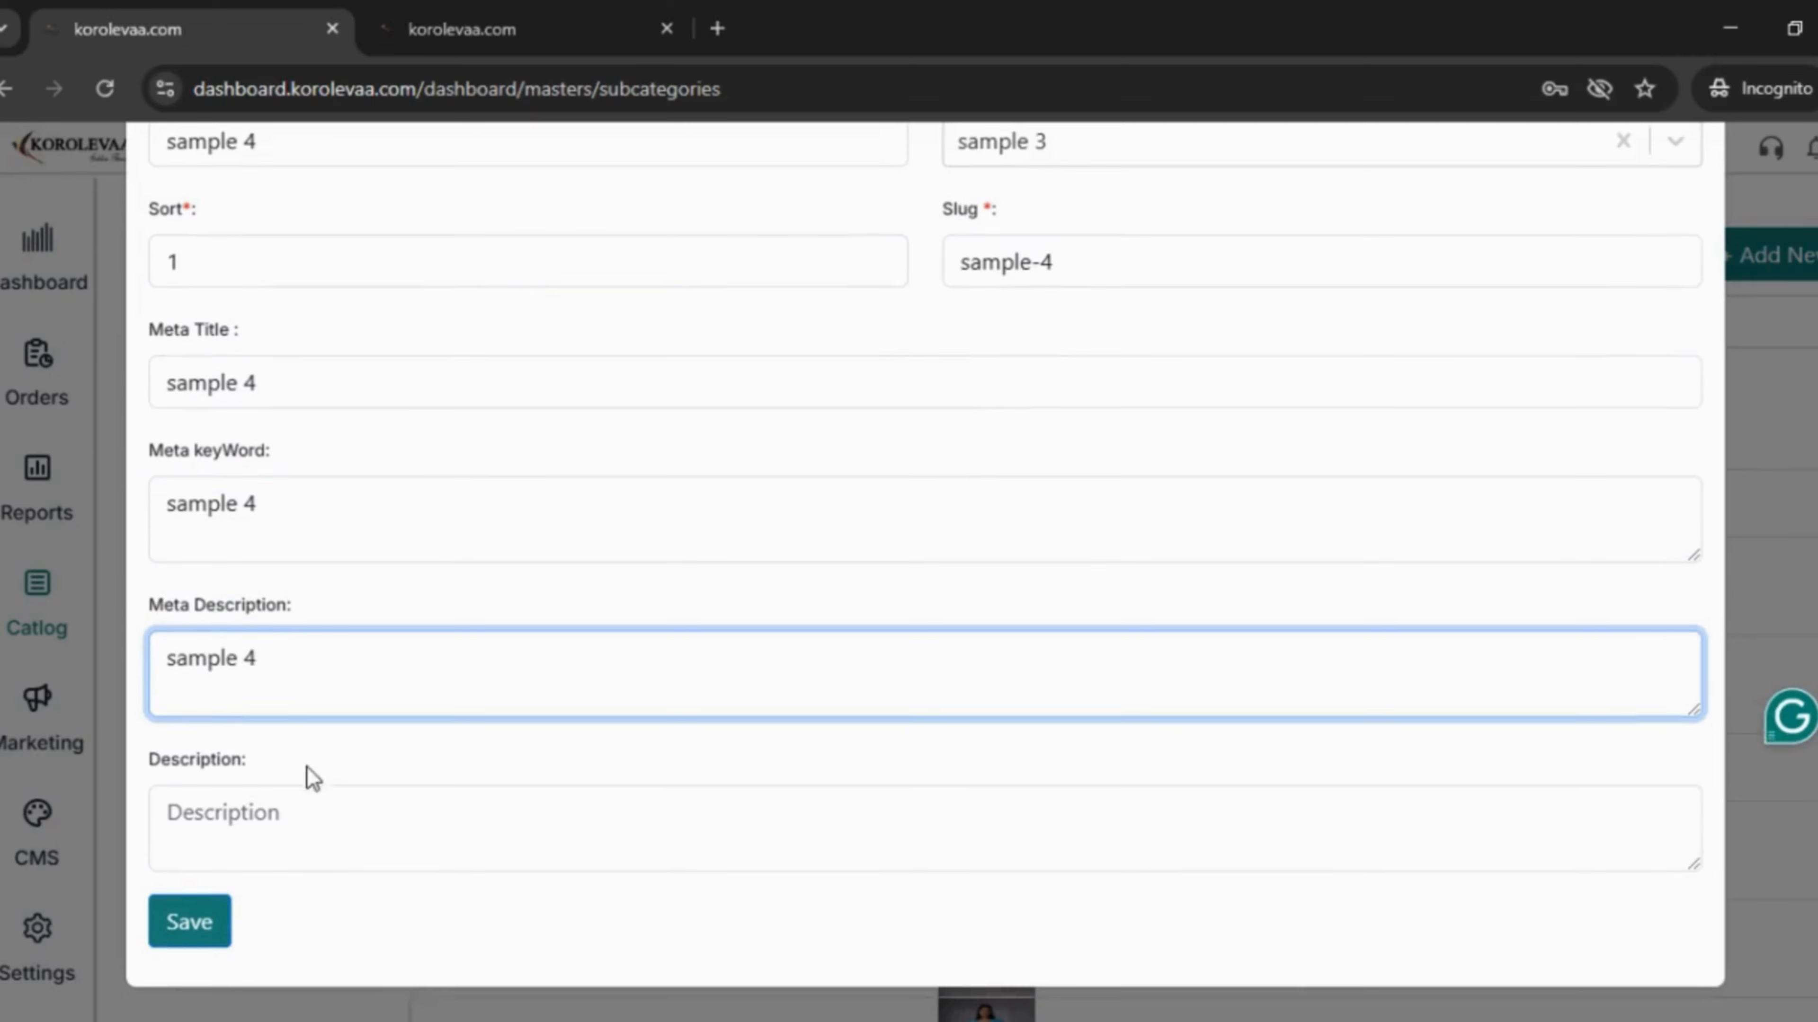
left_click(294, 807)
type("sampl")
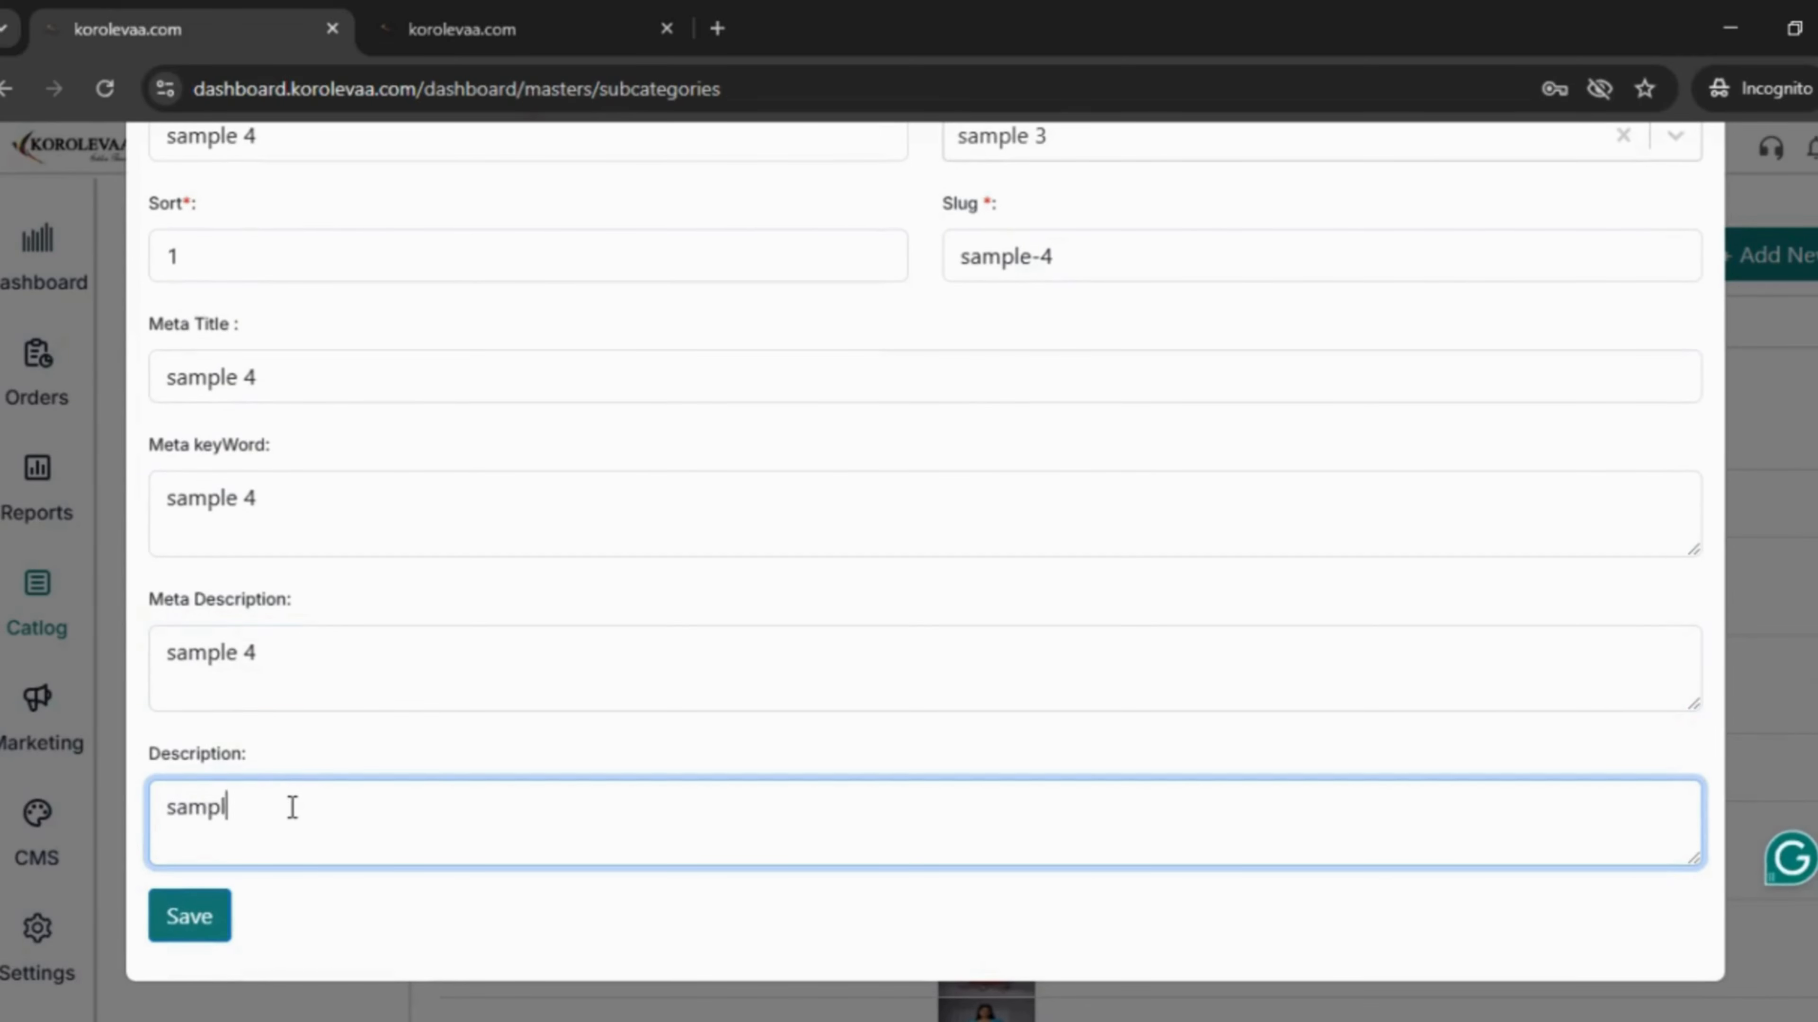
type("e 4")
- Save the sample 4 subcategory and confirm it tops the list
left_click(212, 915)
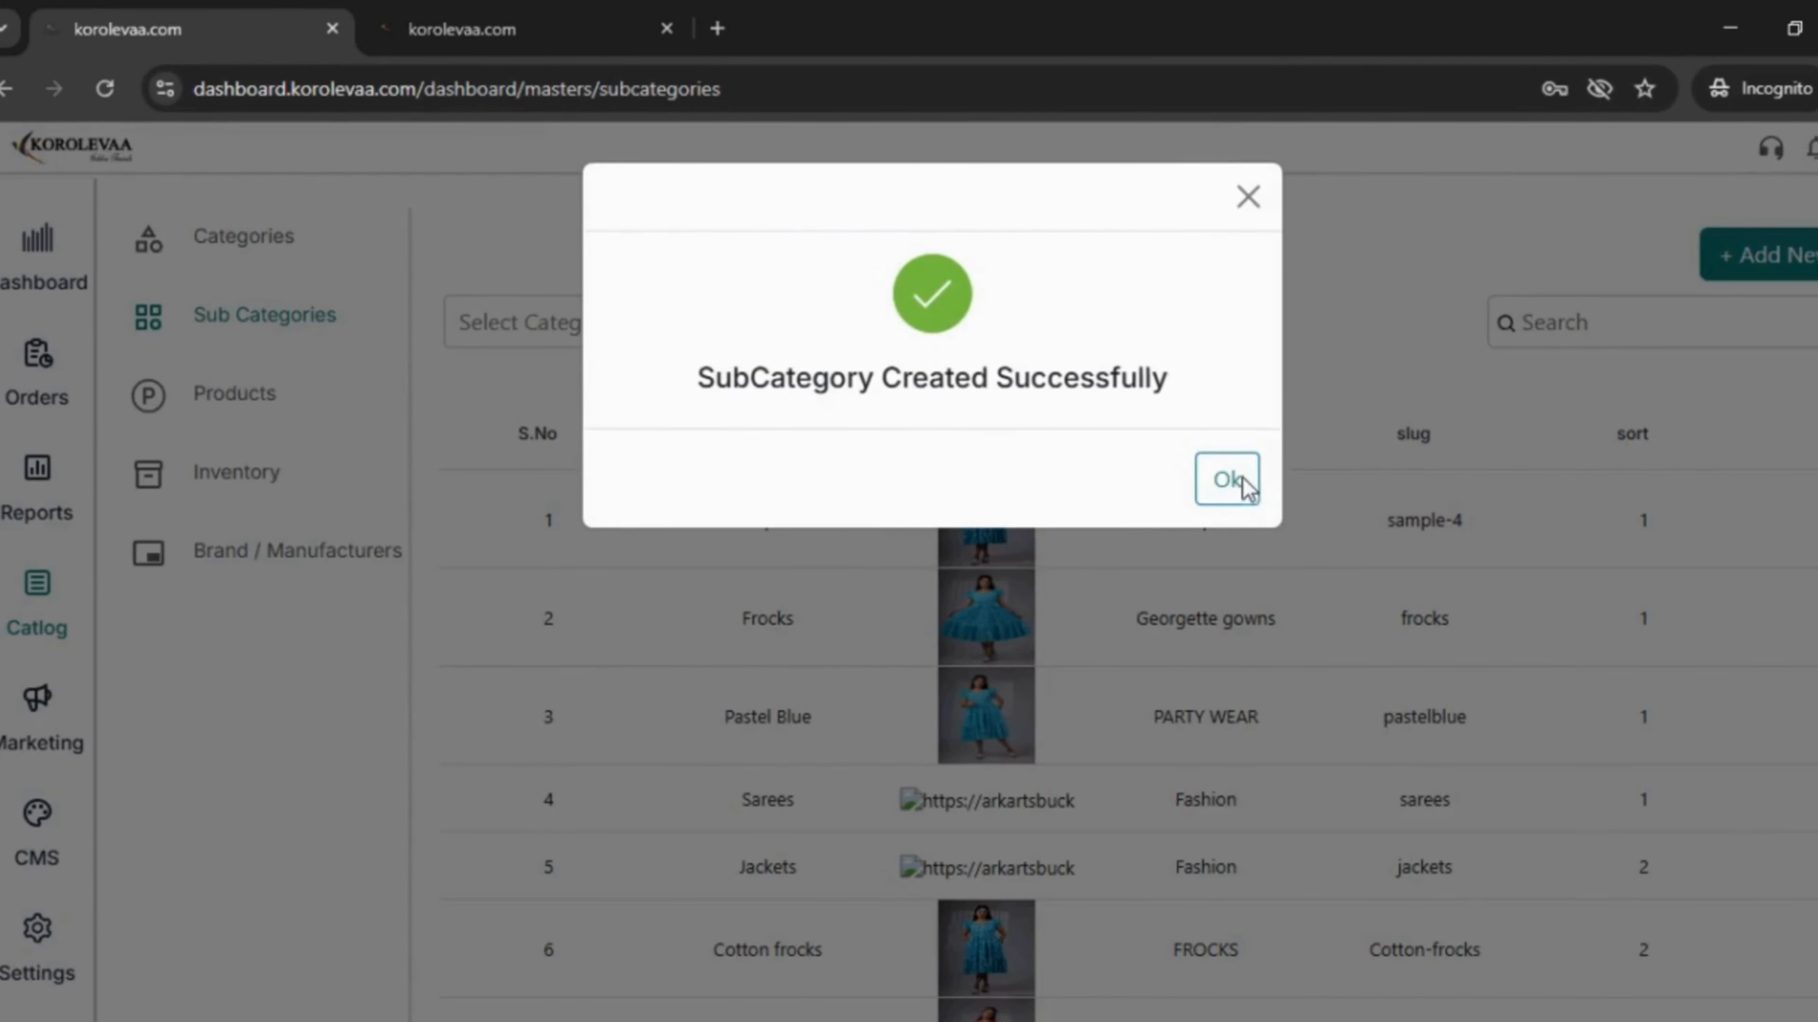
left_click(1247, 491)
scroll(1262, 552, "down", 2)
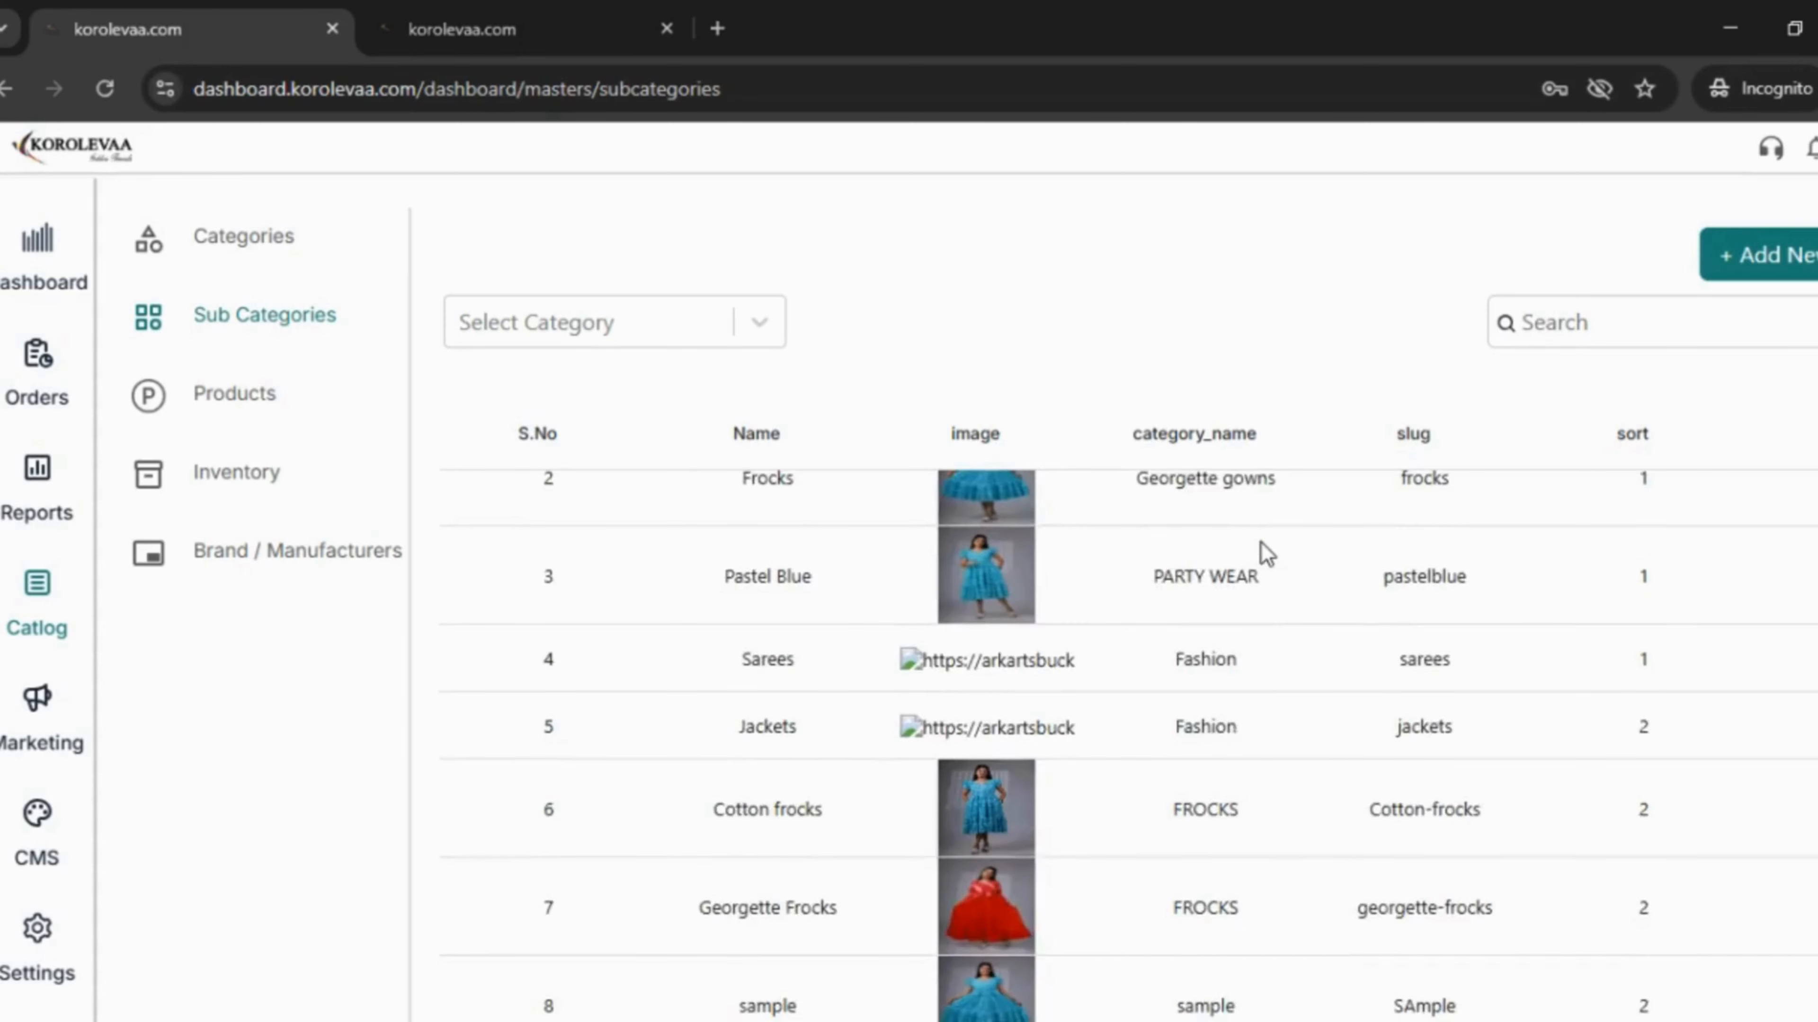
scroll(845, 554, "up", 2)
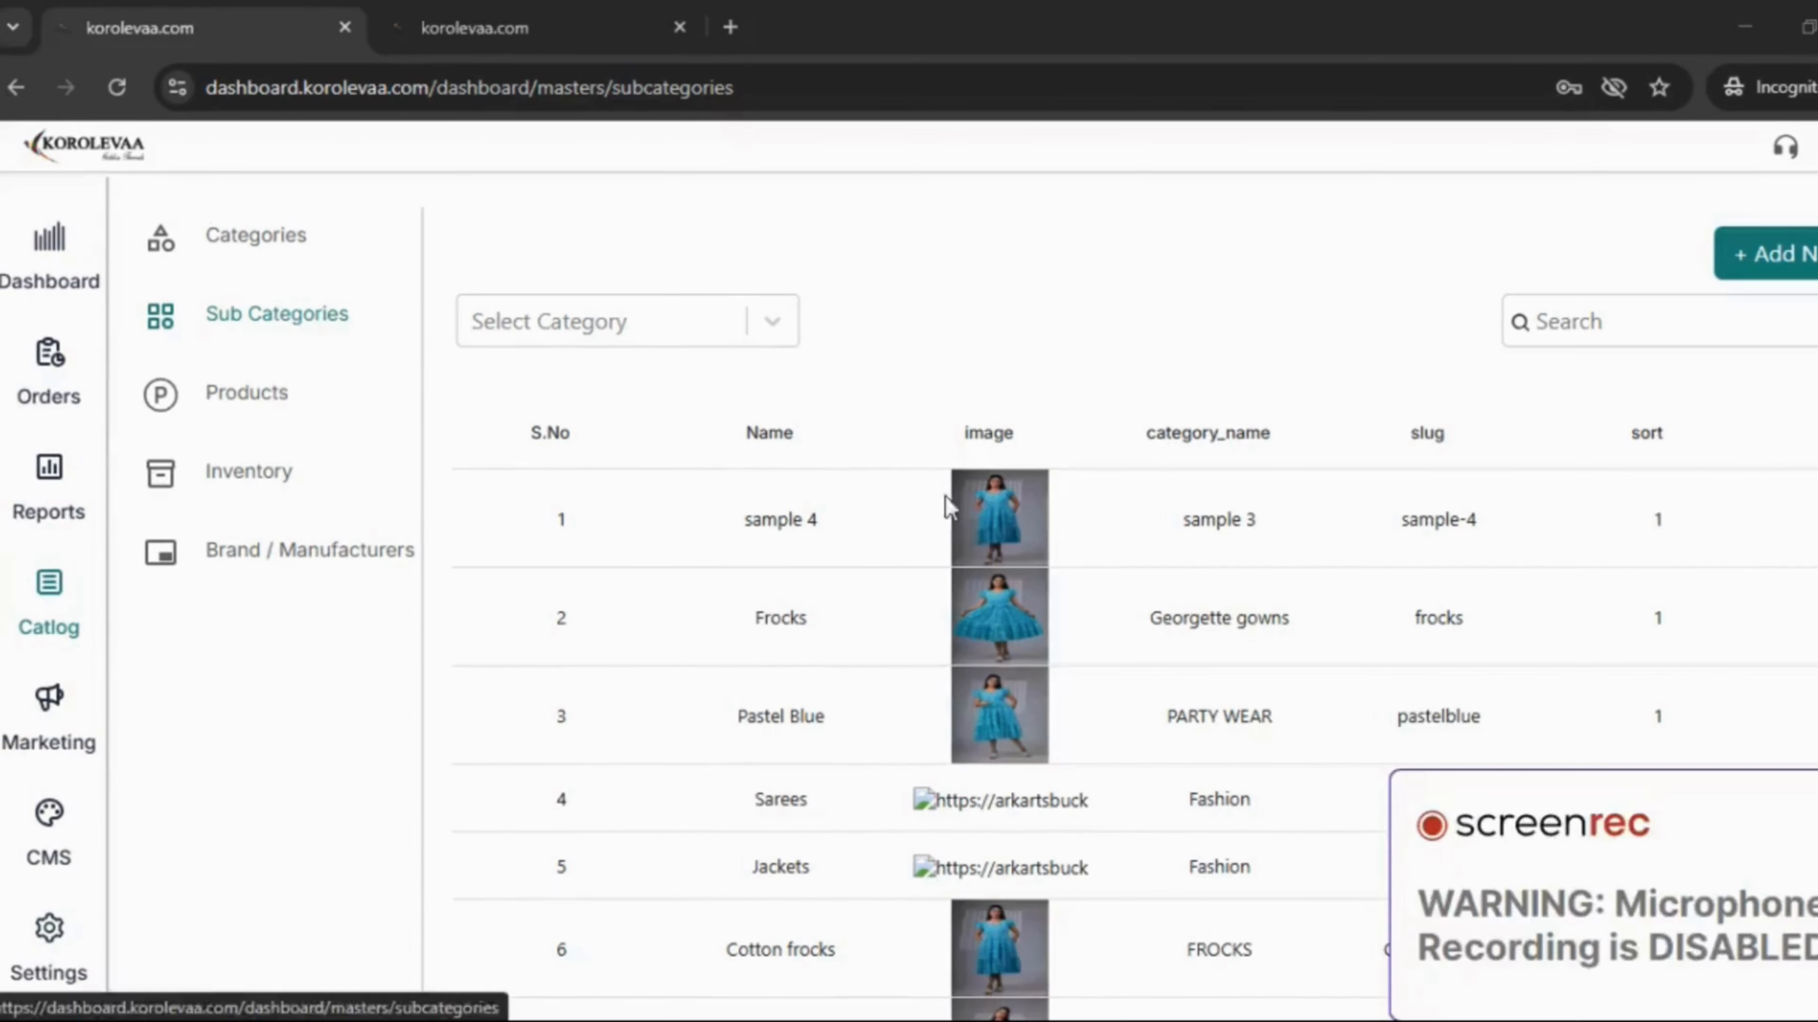
- Open the sample-4 page from Shop By Category on the storefront
left_click(474, 28)
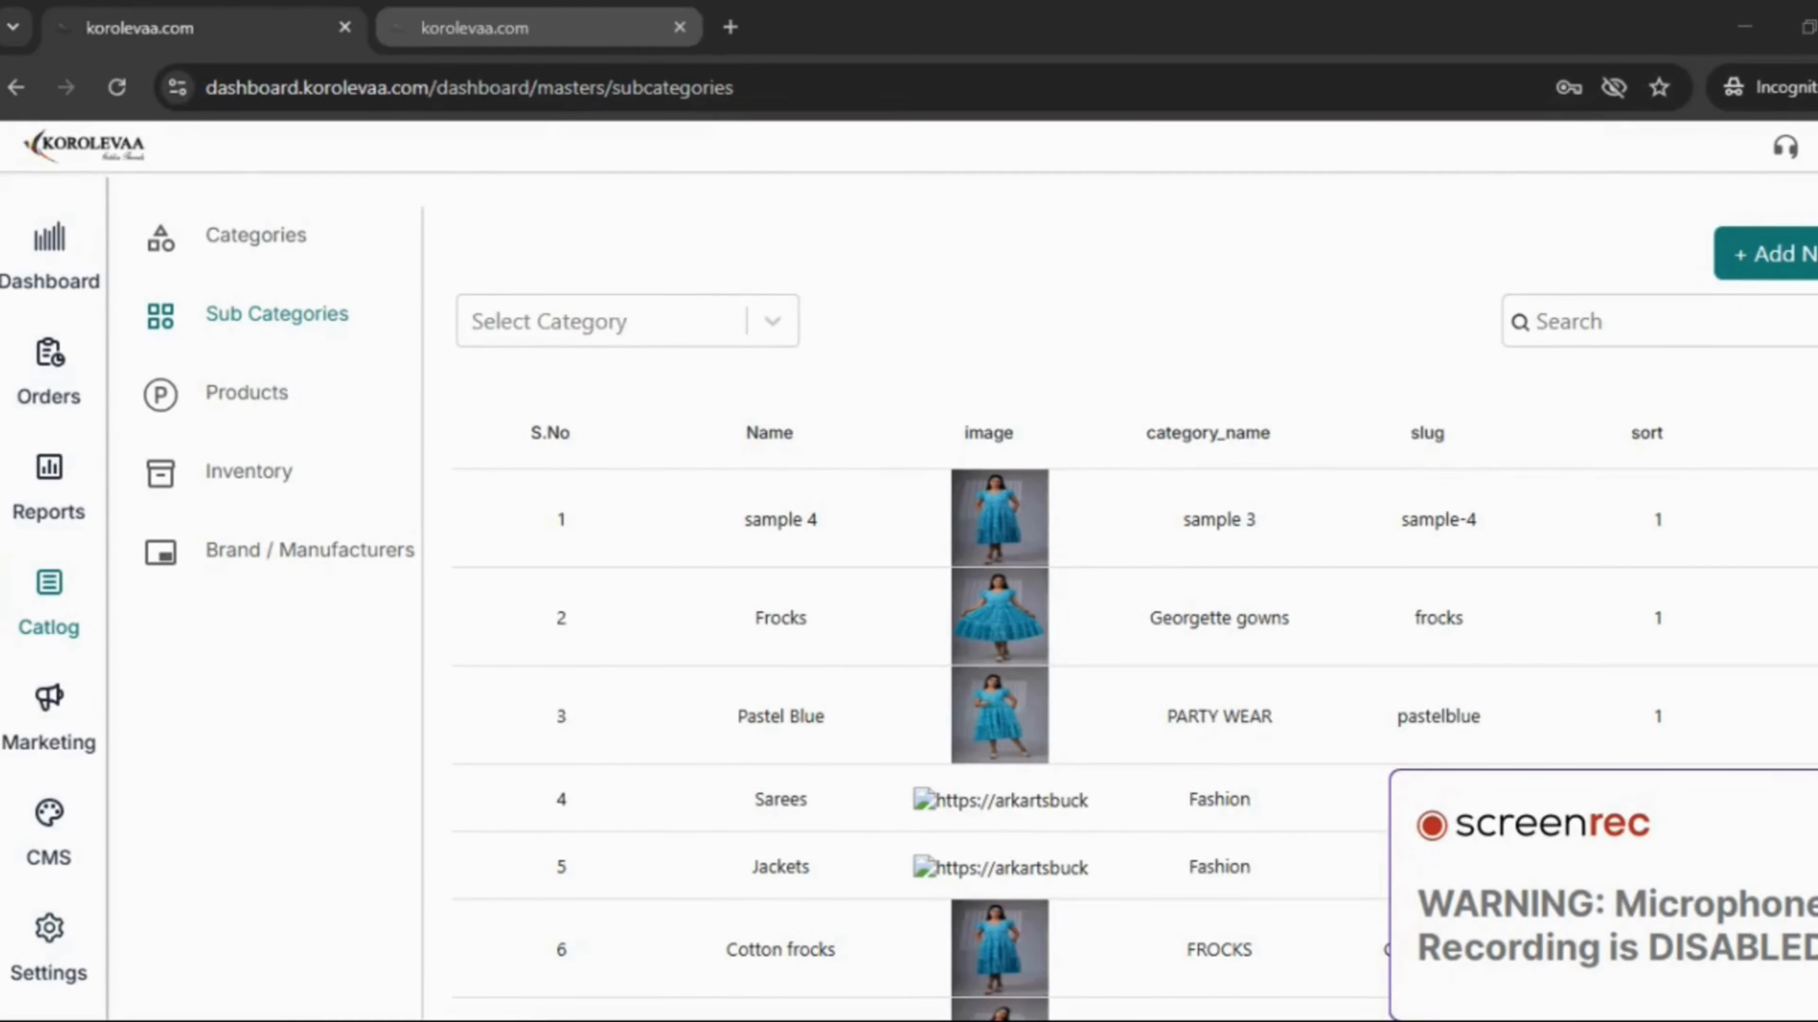
scroll(476, 451, "down", 10)
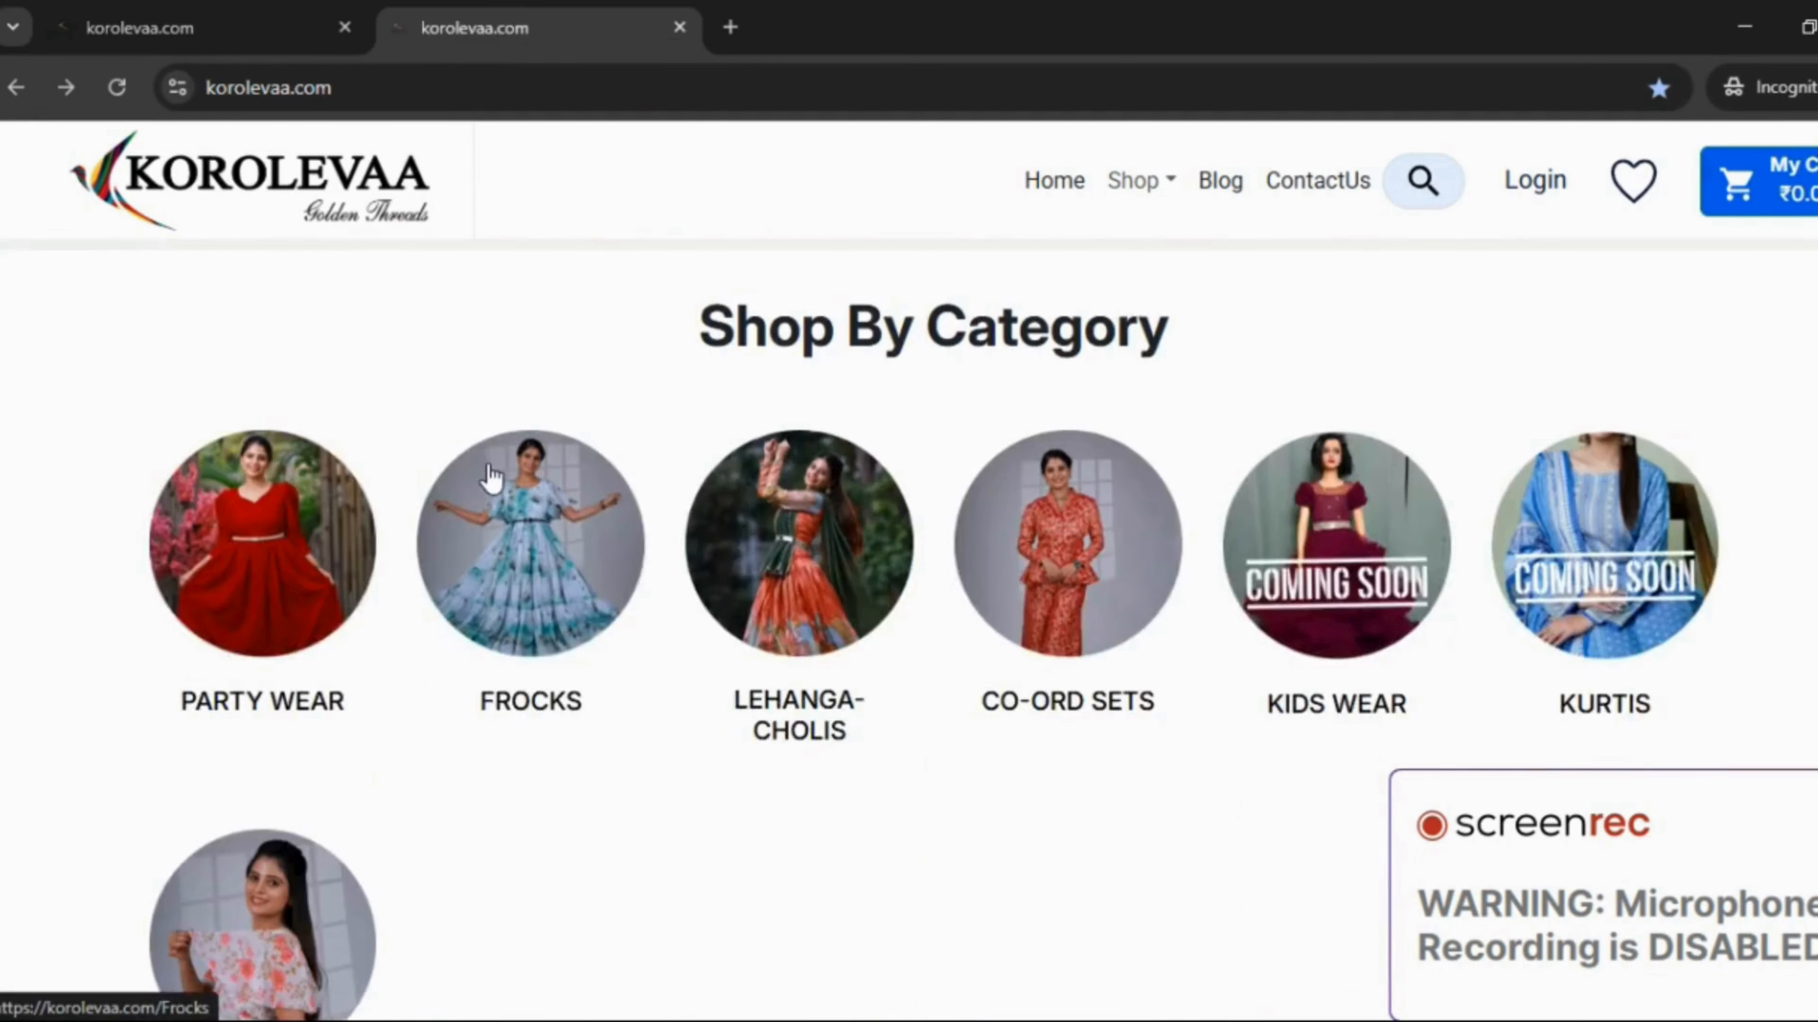
scroll(491, 476, "down", 3)
left_click(263, 708)
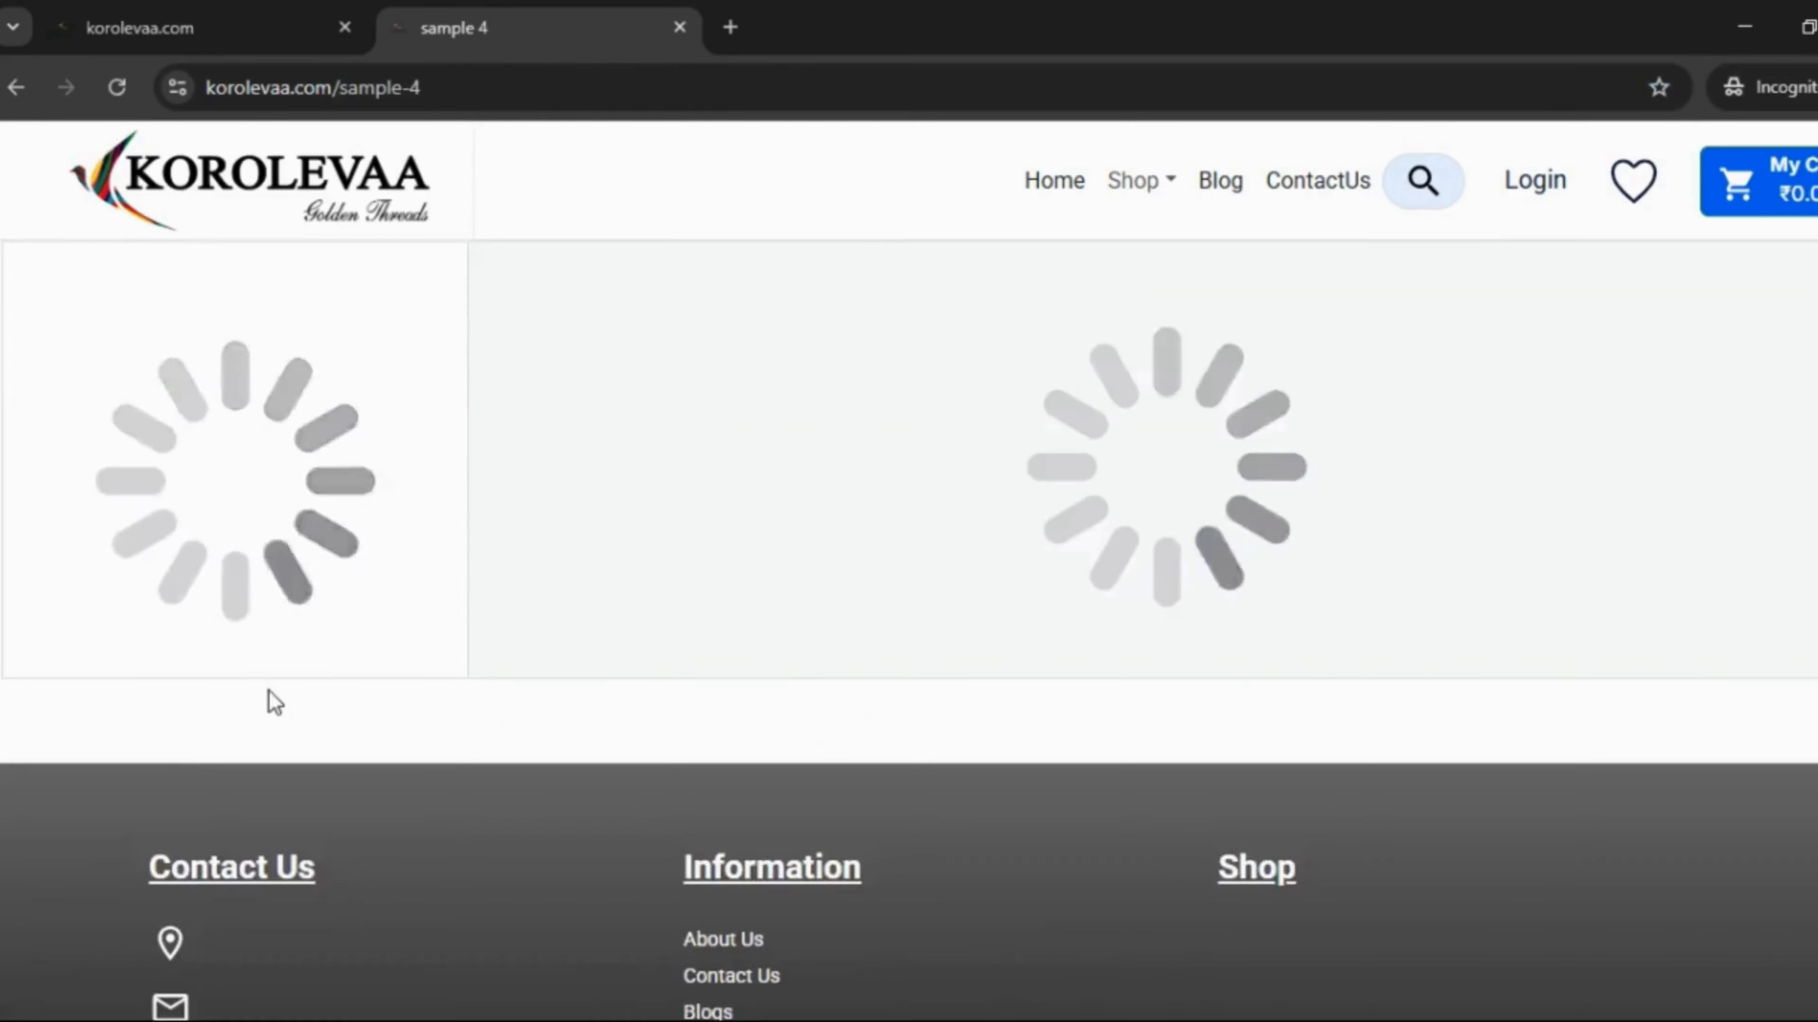
- Close the storefront tab, start a new product and attach the green dress image
key("ctrl+w")
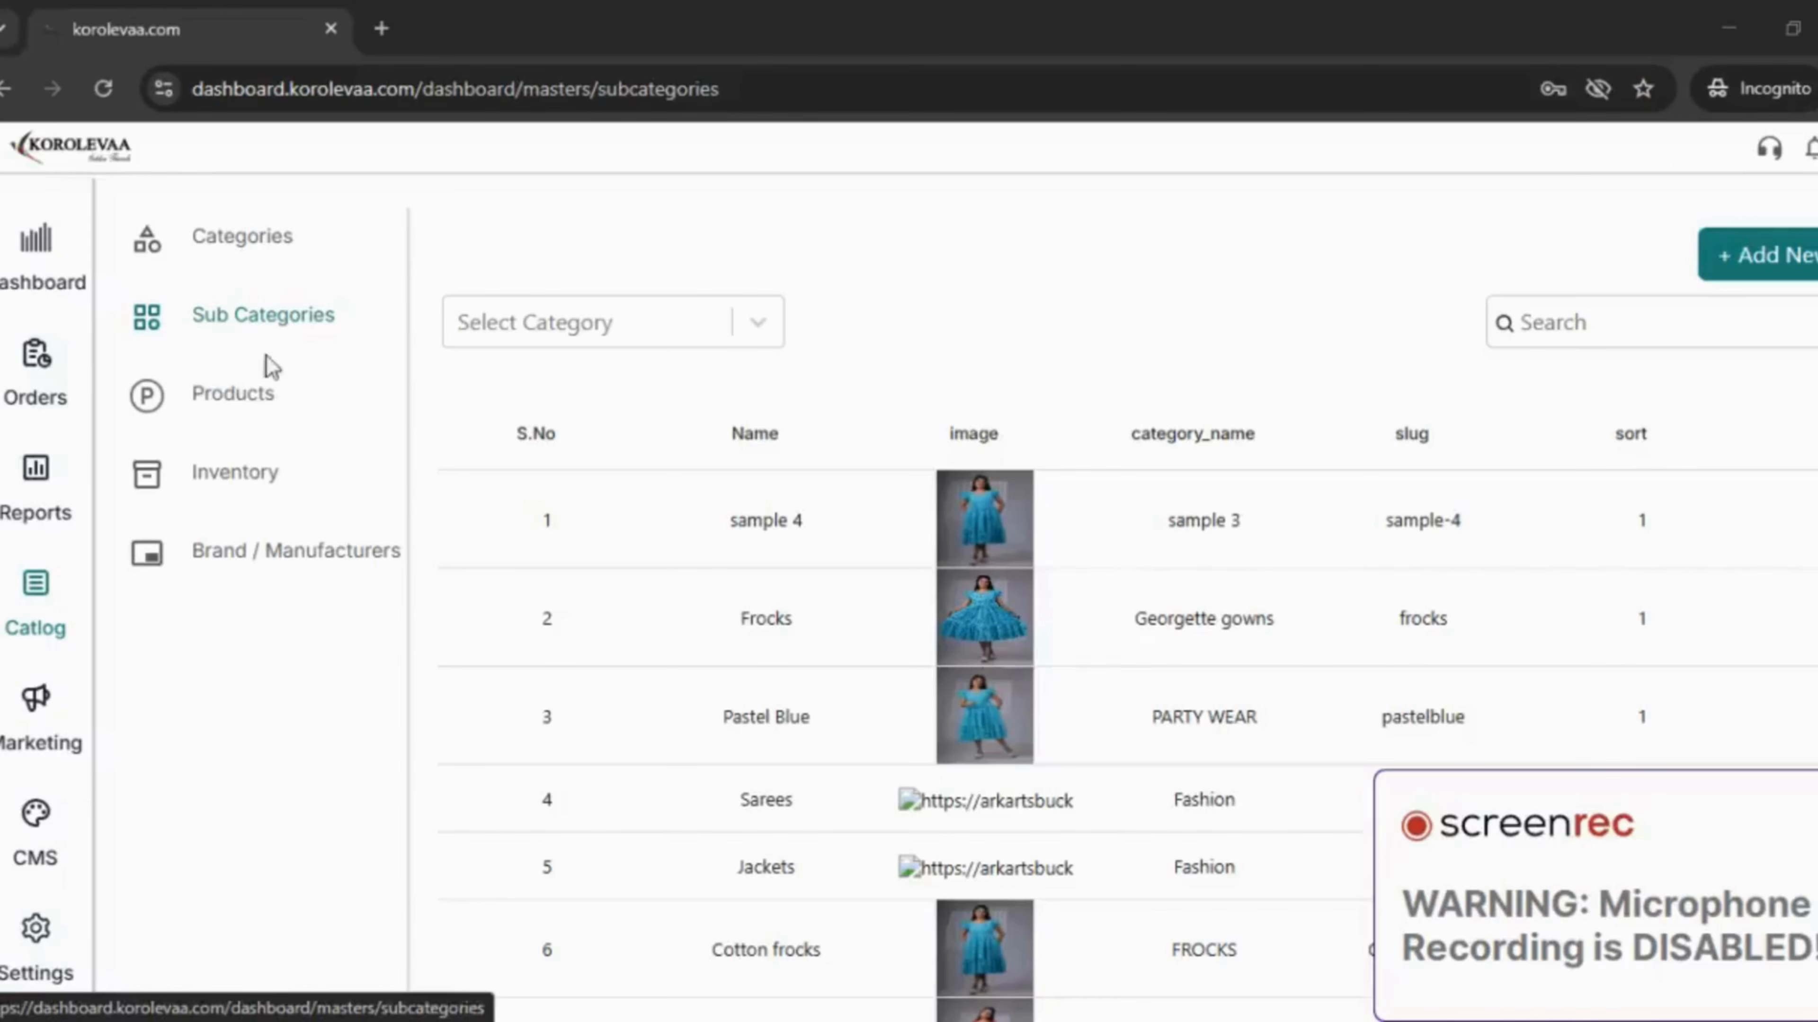
left_click(233, 396)
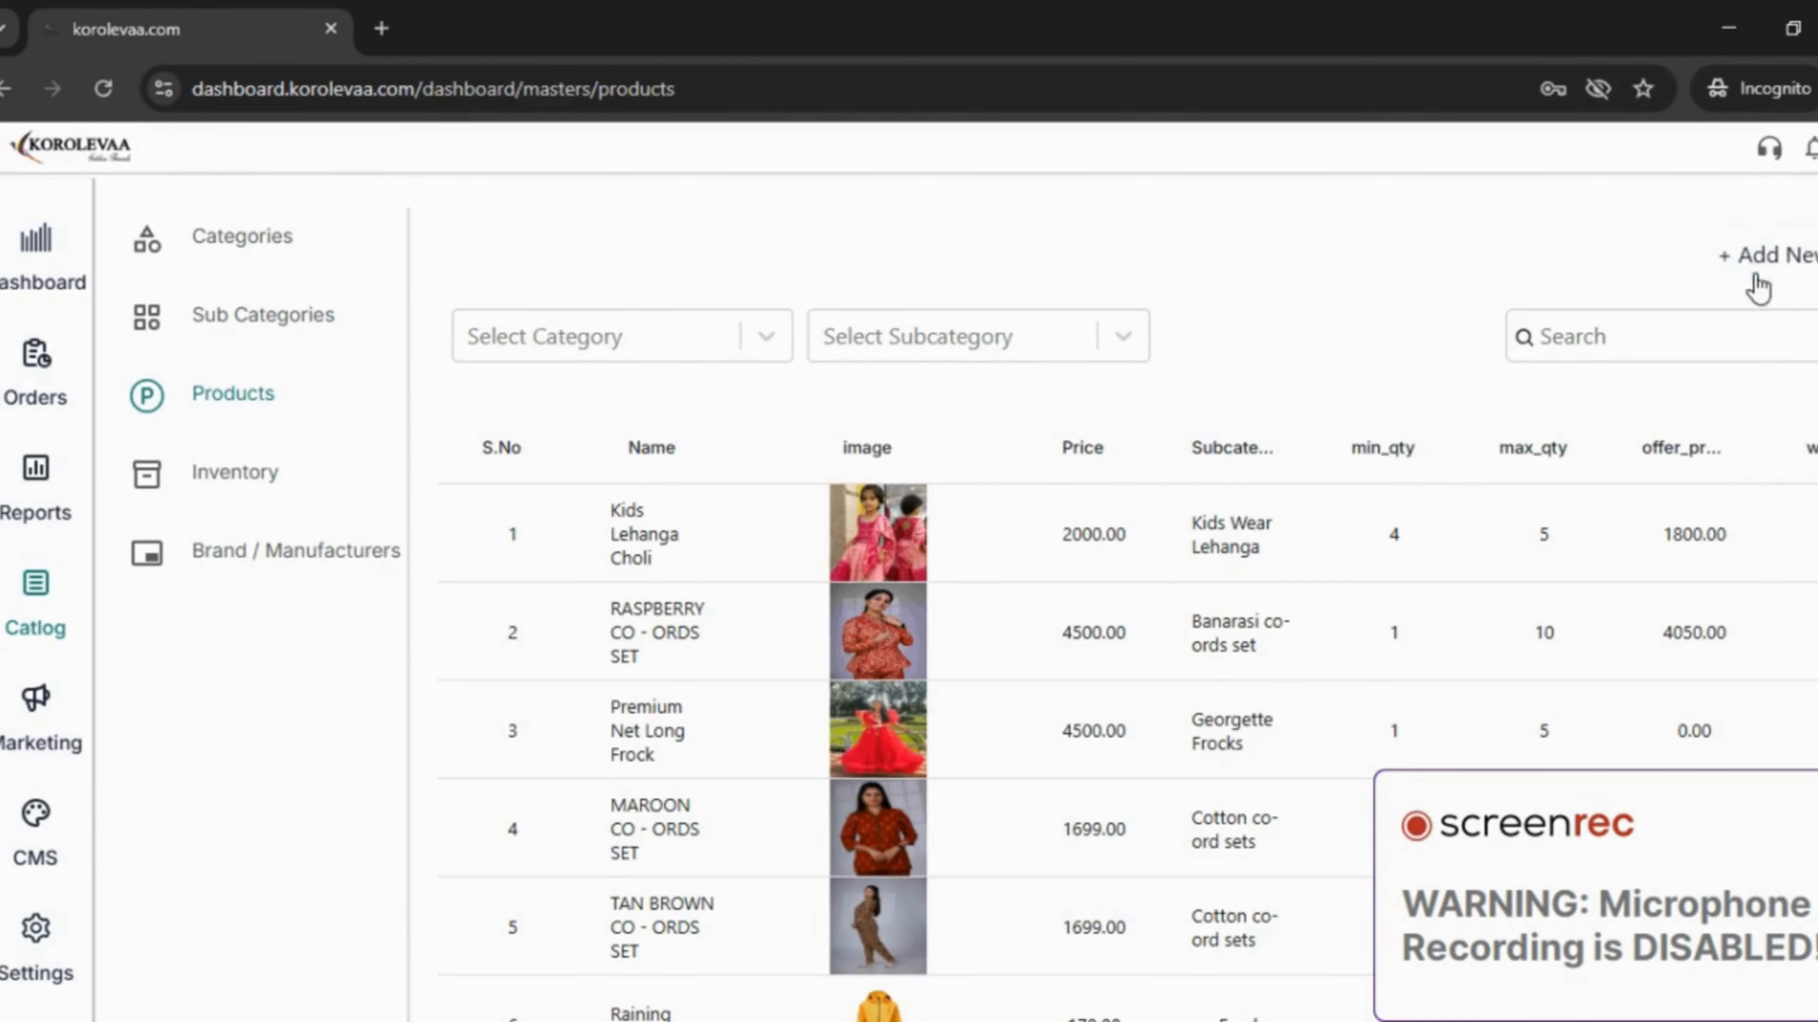
left_click(1796, 258)
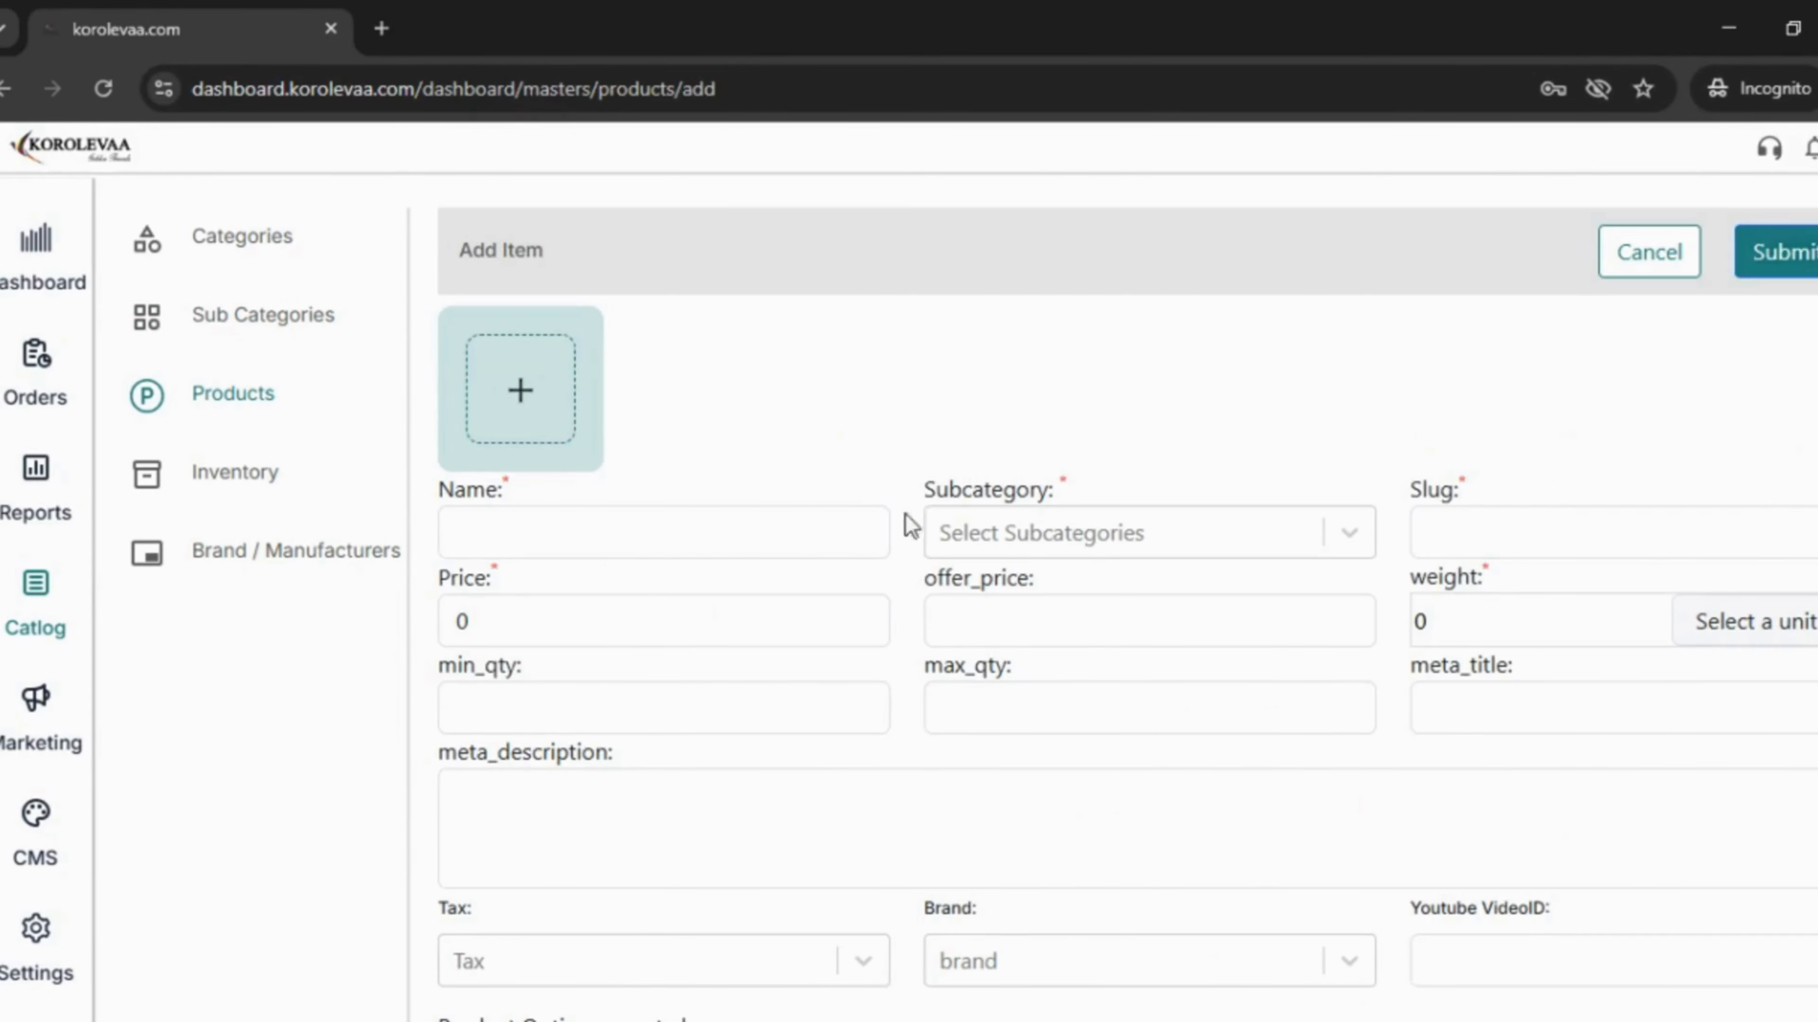
left_click(526, 416)
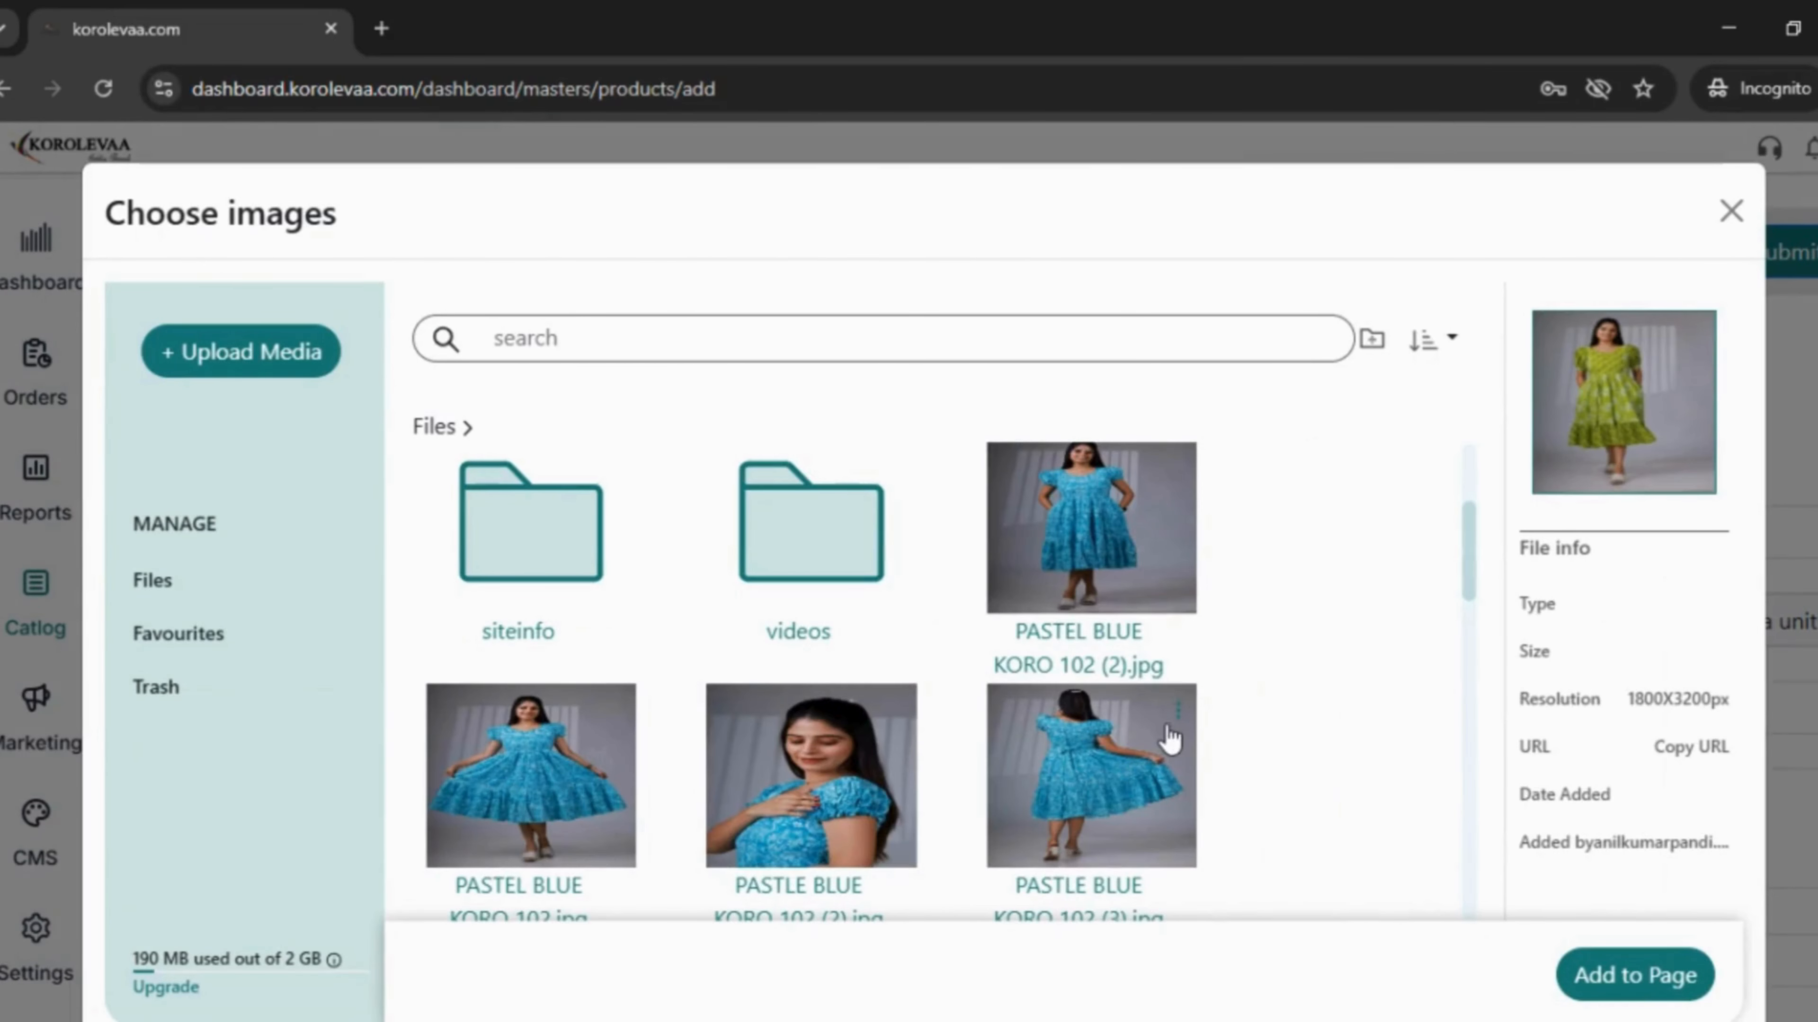
left_click(1659, 980)
scroll(925, 711, "down", 2)
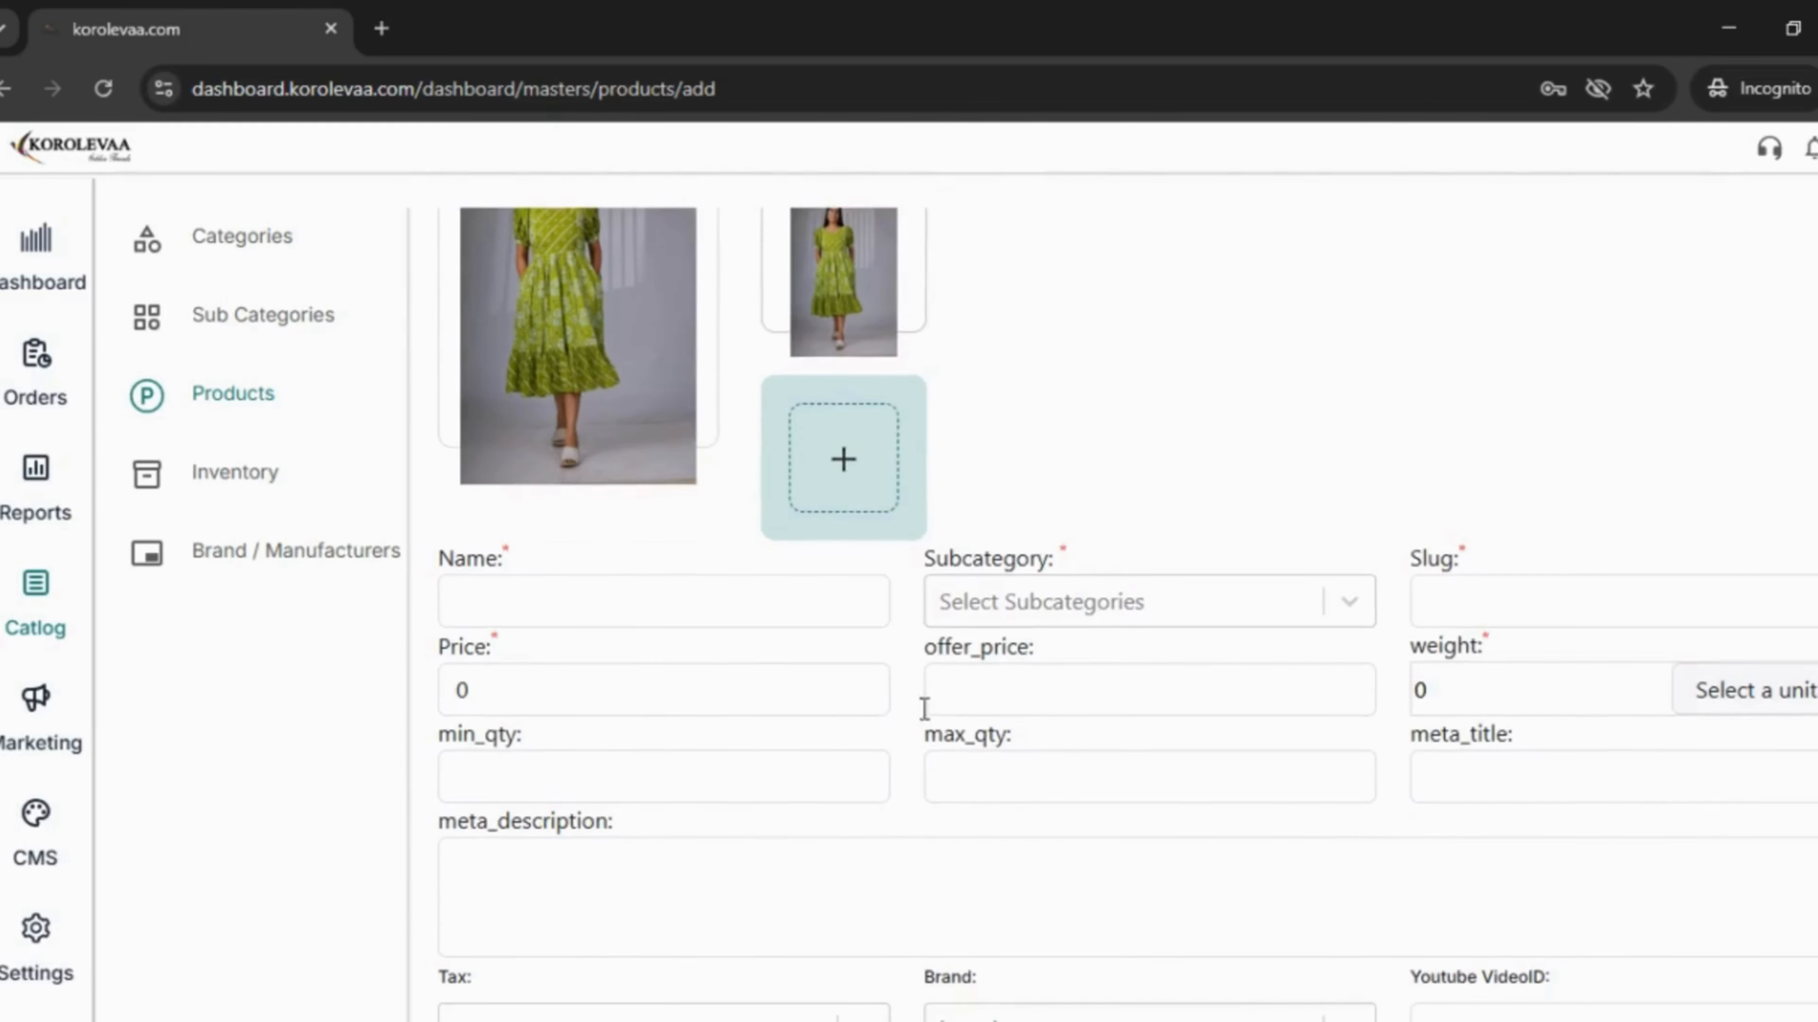
- Name the product 'sample 5' in subcategory sample 4, price 234, offer price 250.00
left_click(639, 606)
type("sam")
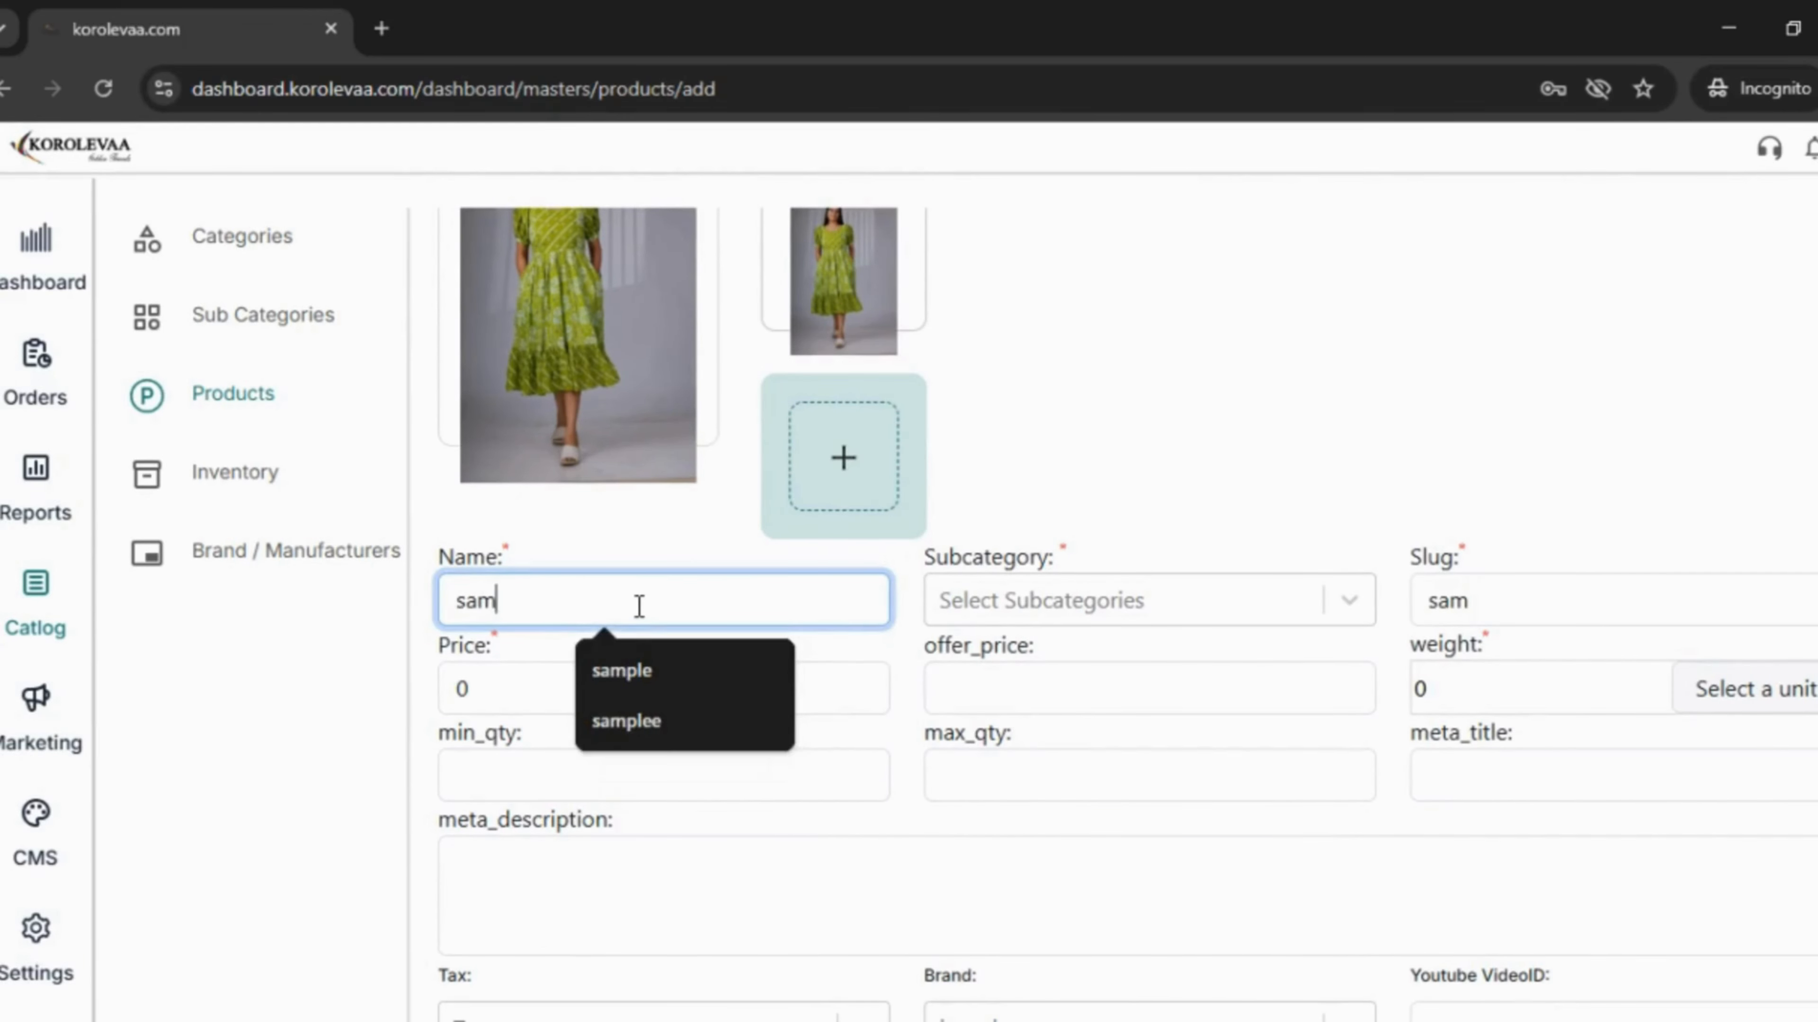
type("ple 5")
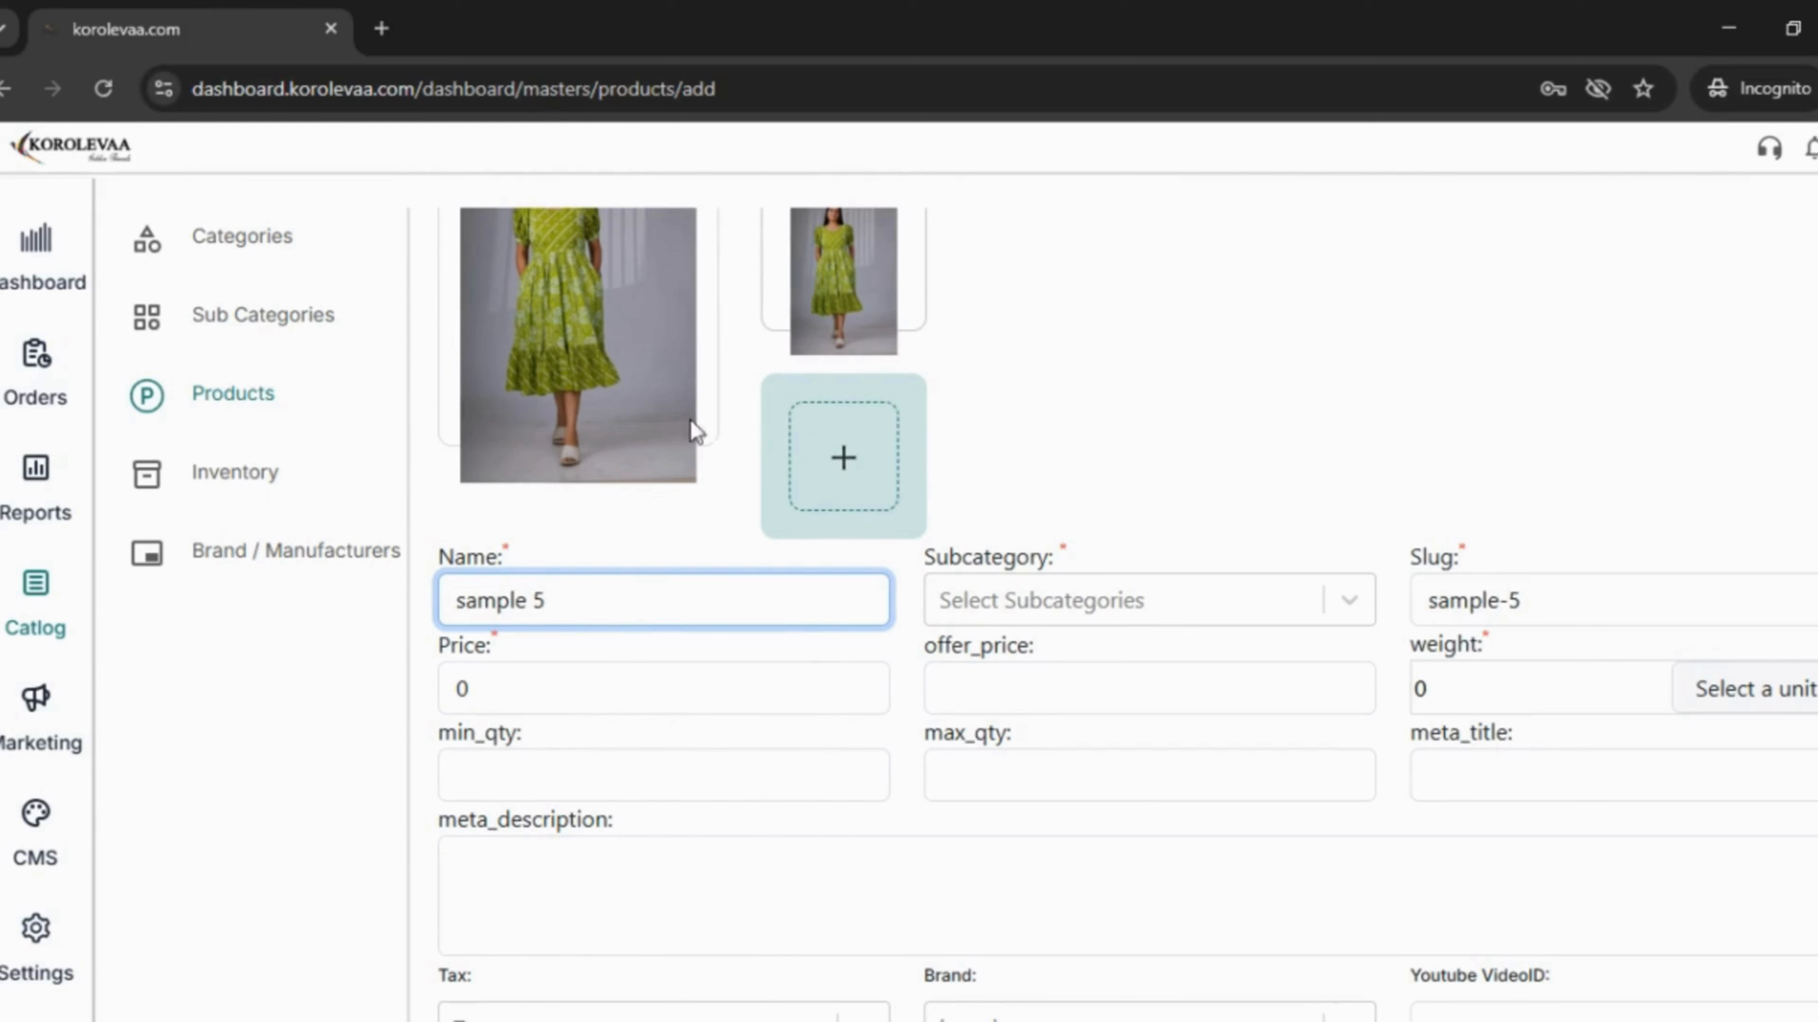
left_click(1348, 600)
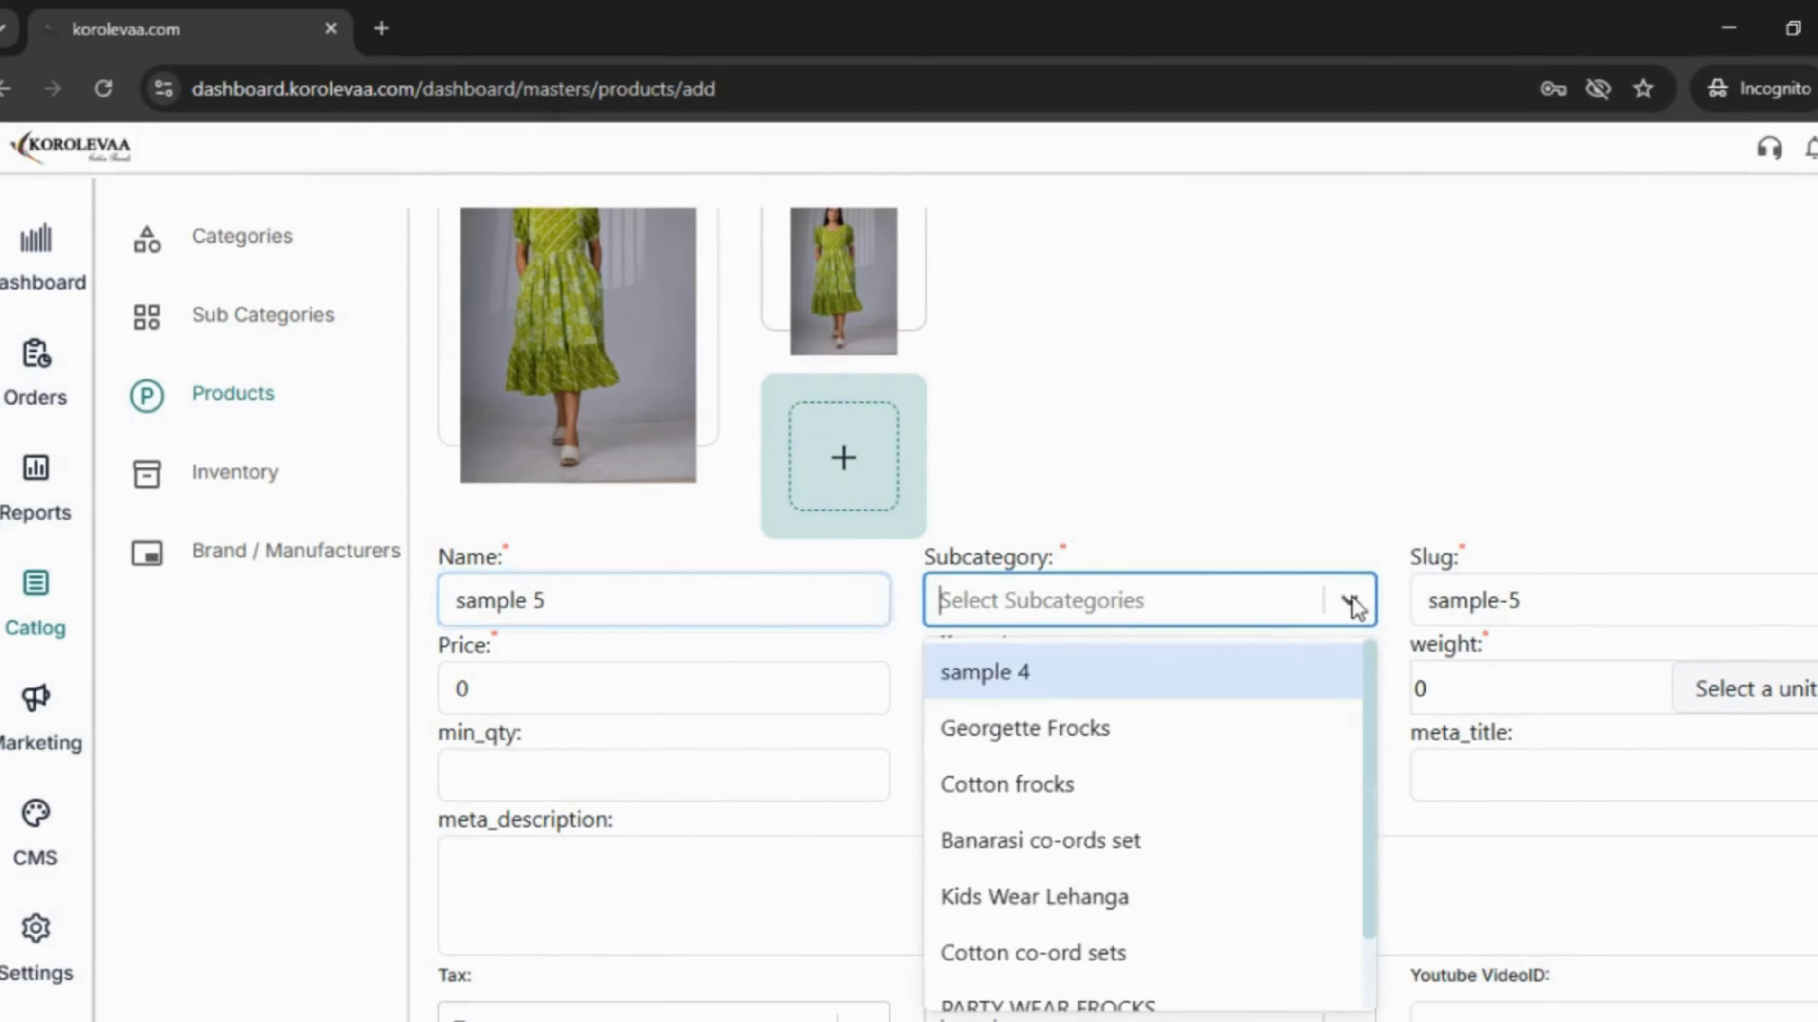
left_click(1140, 666)
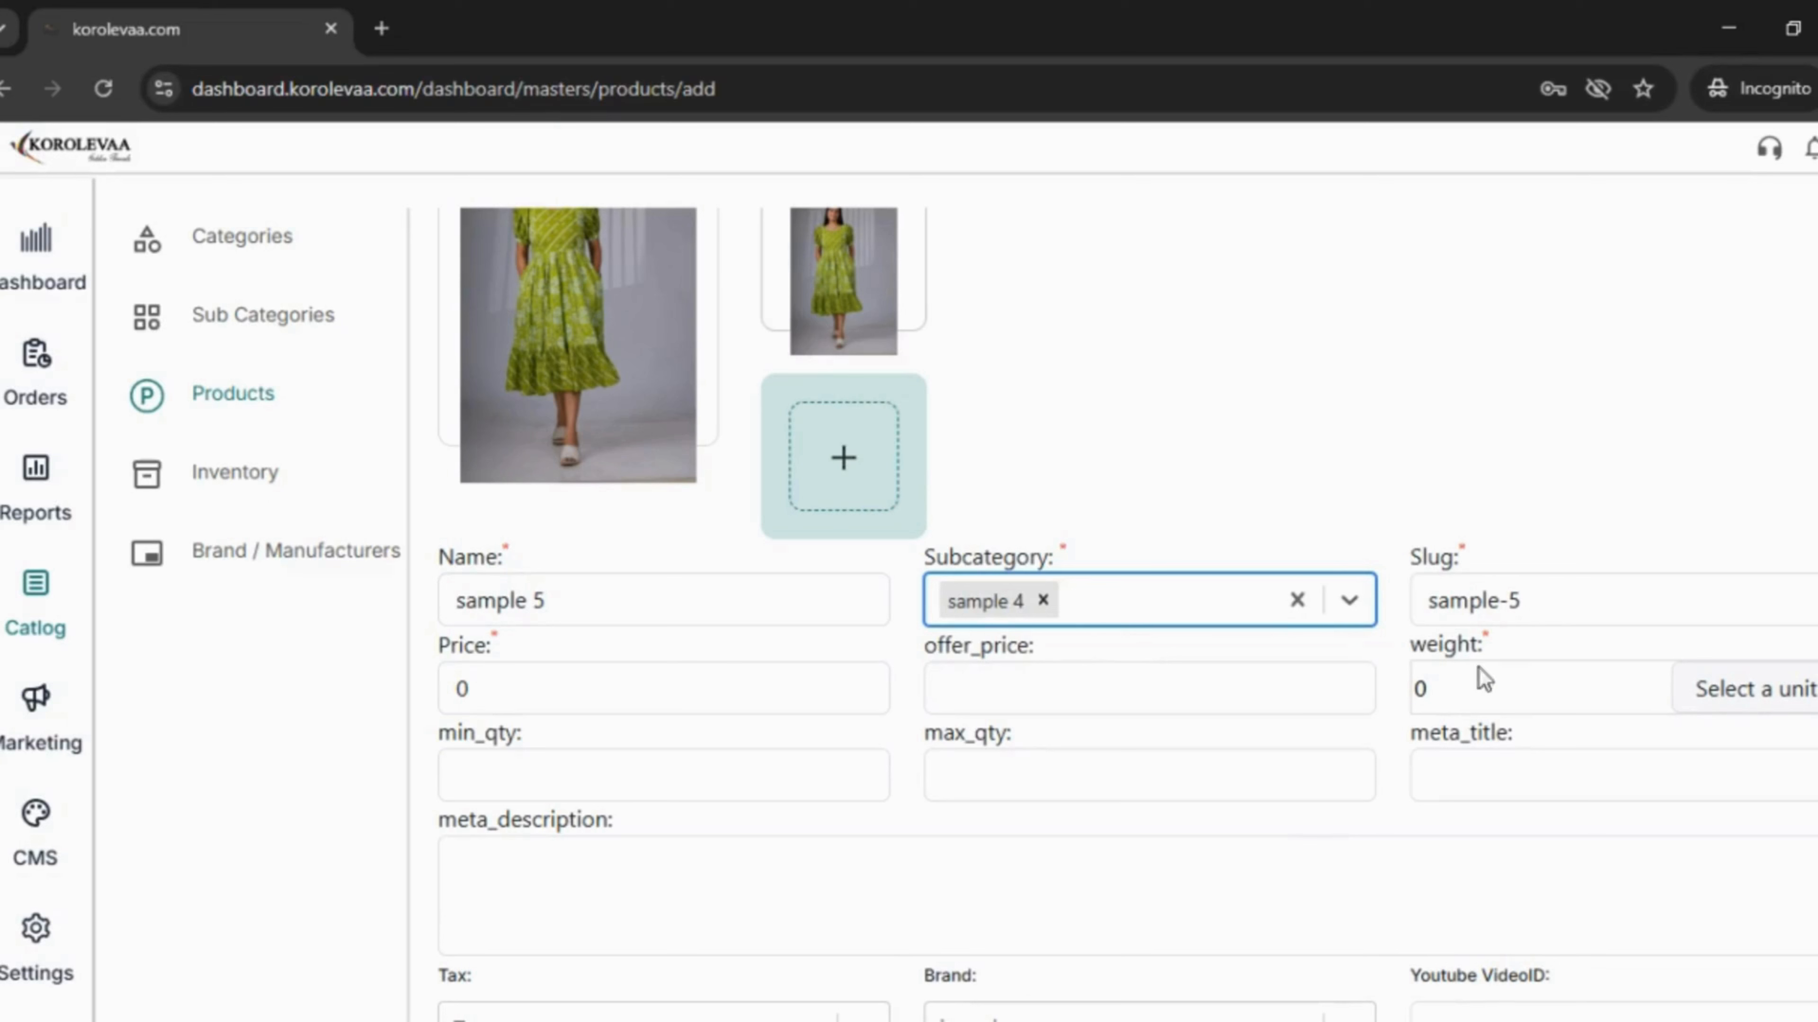
left_click(711, 708)
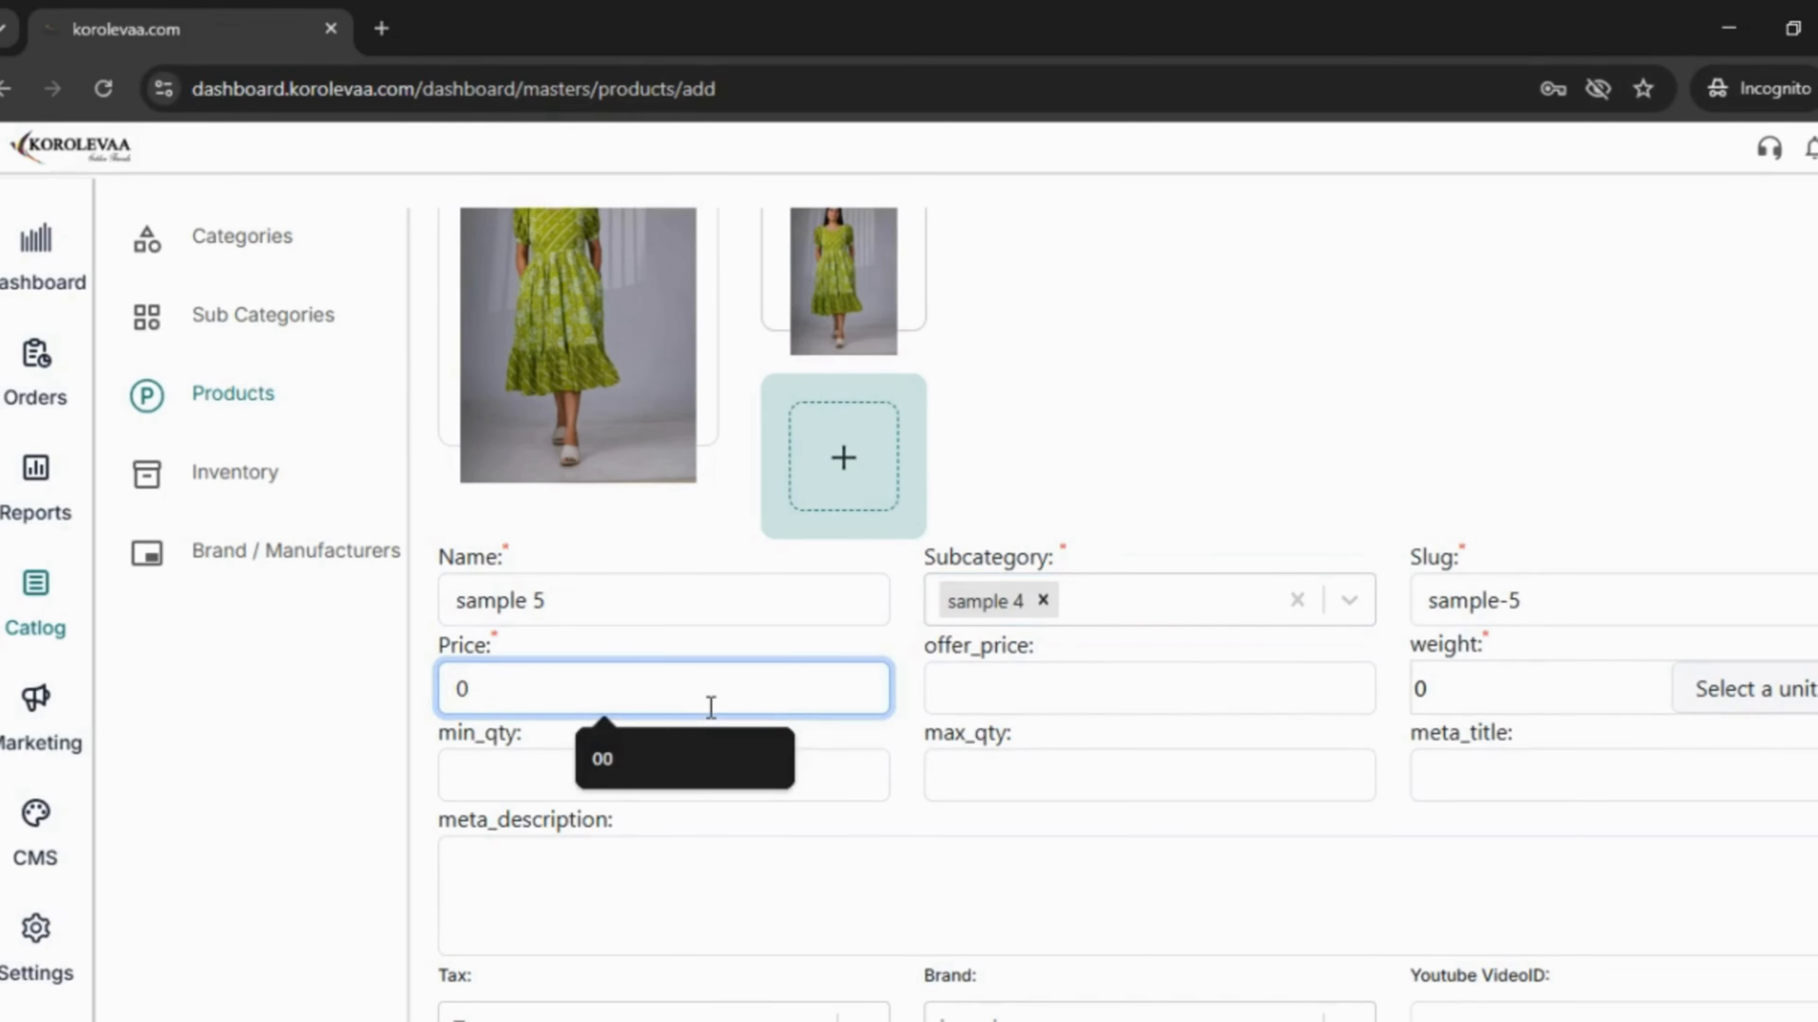
key("BackSpace")
type("234")
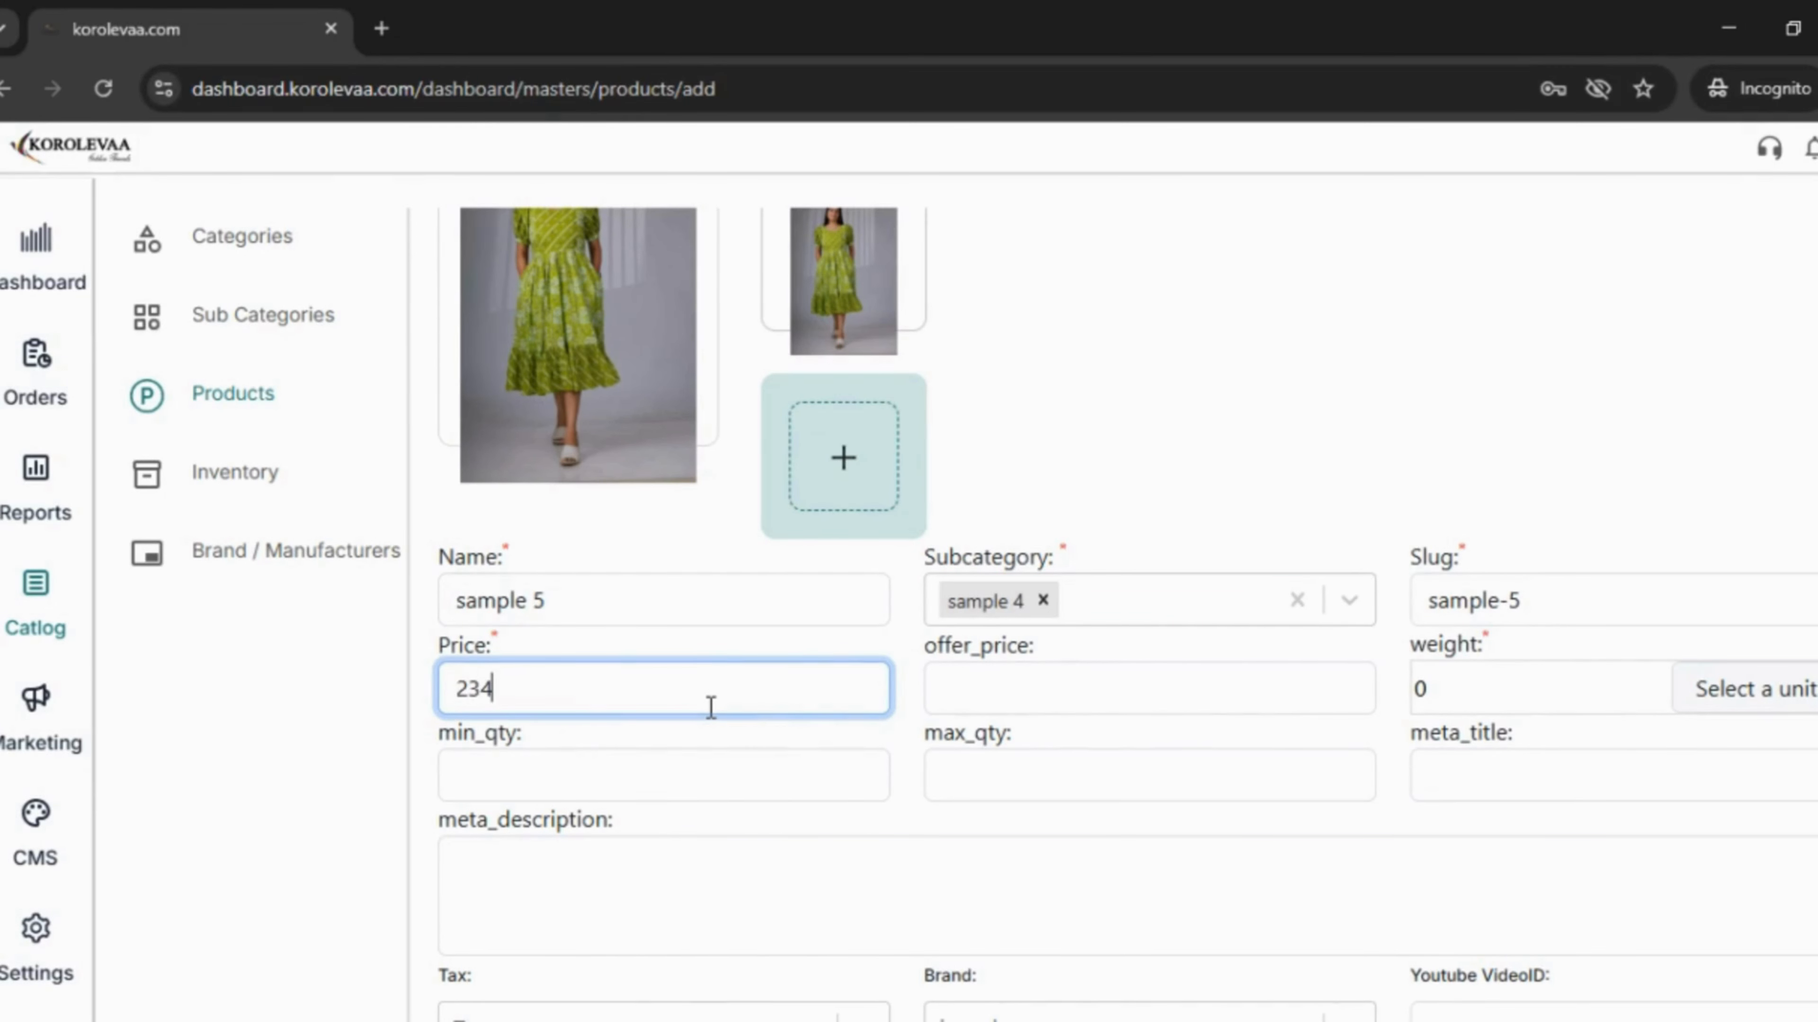
left_click(1144, 696)
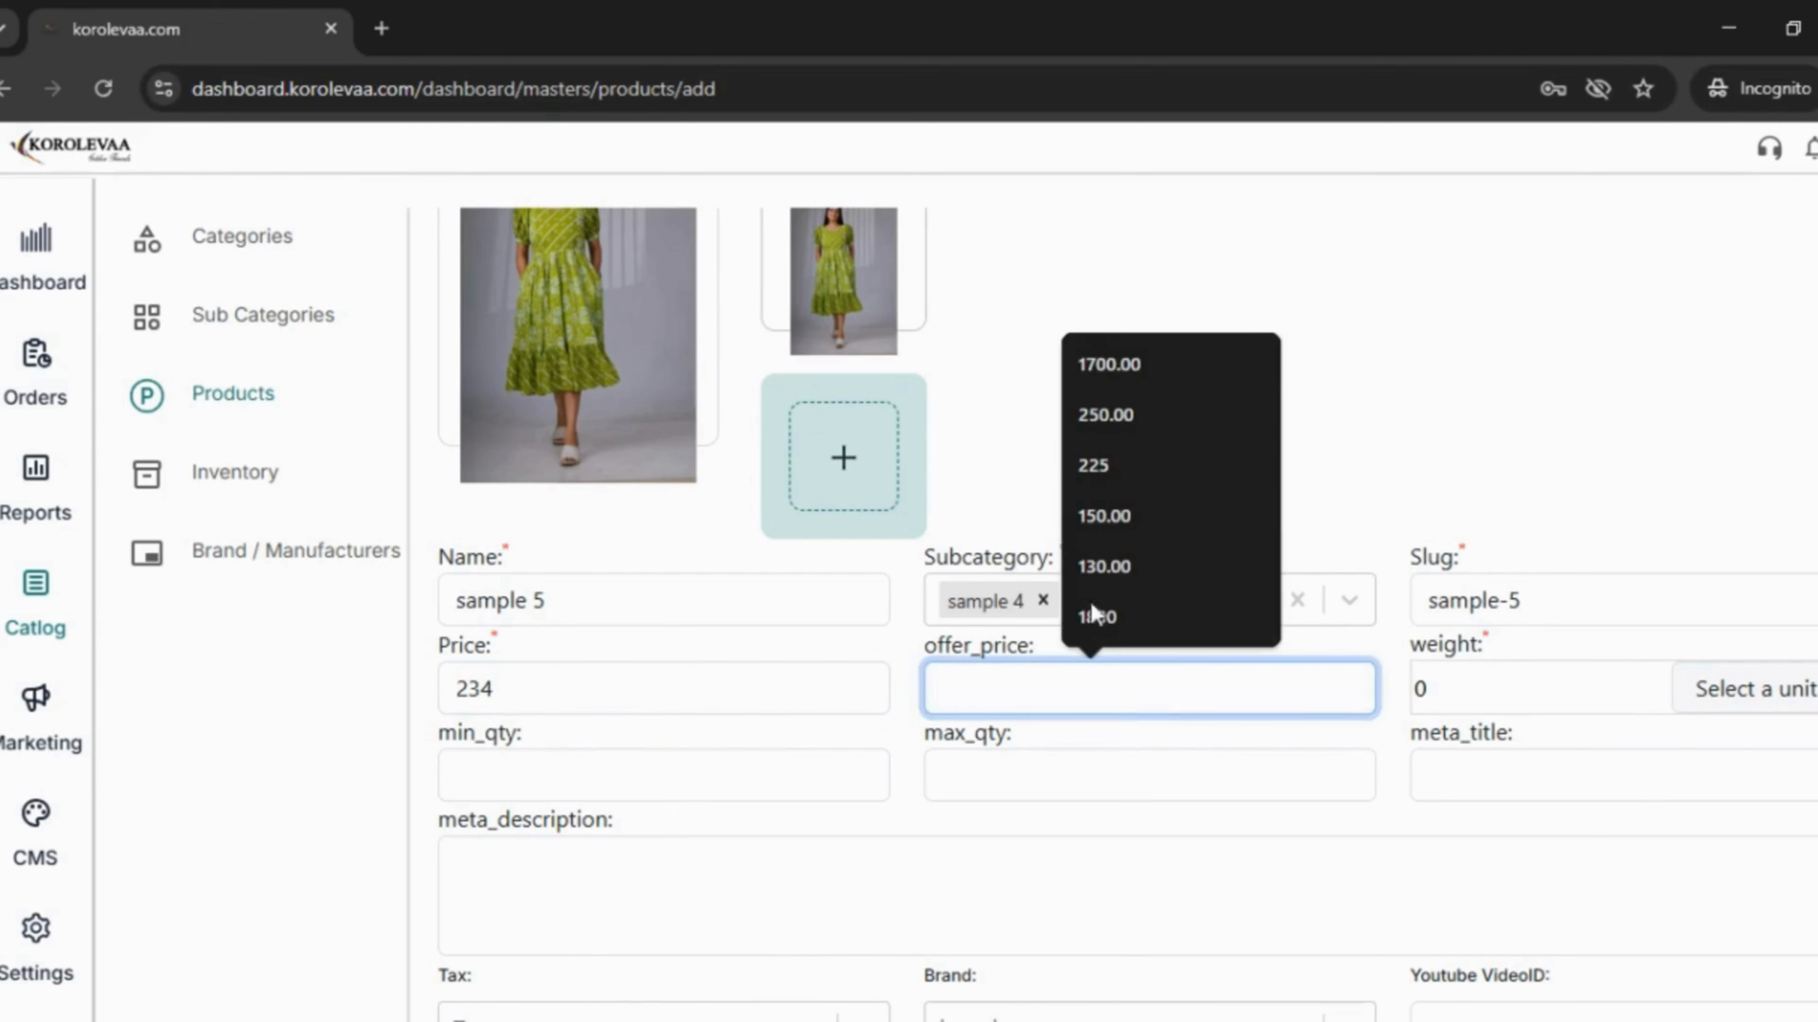
left_click(1105, 430)
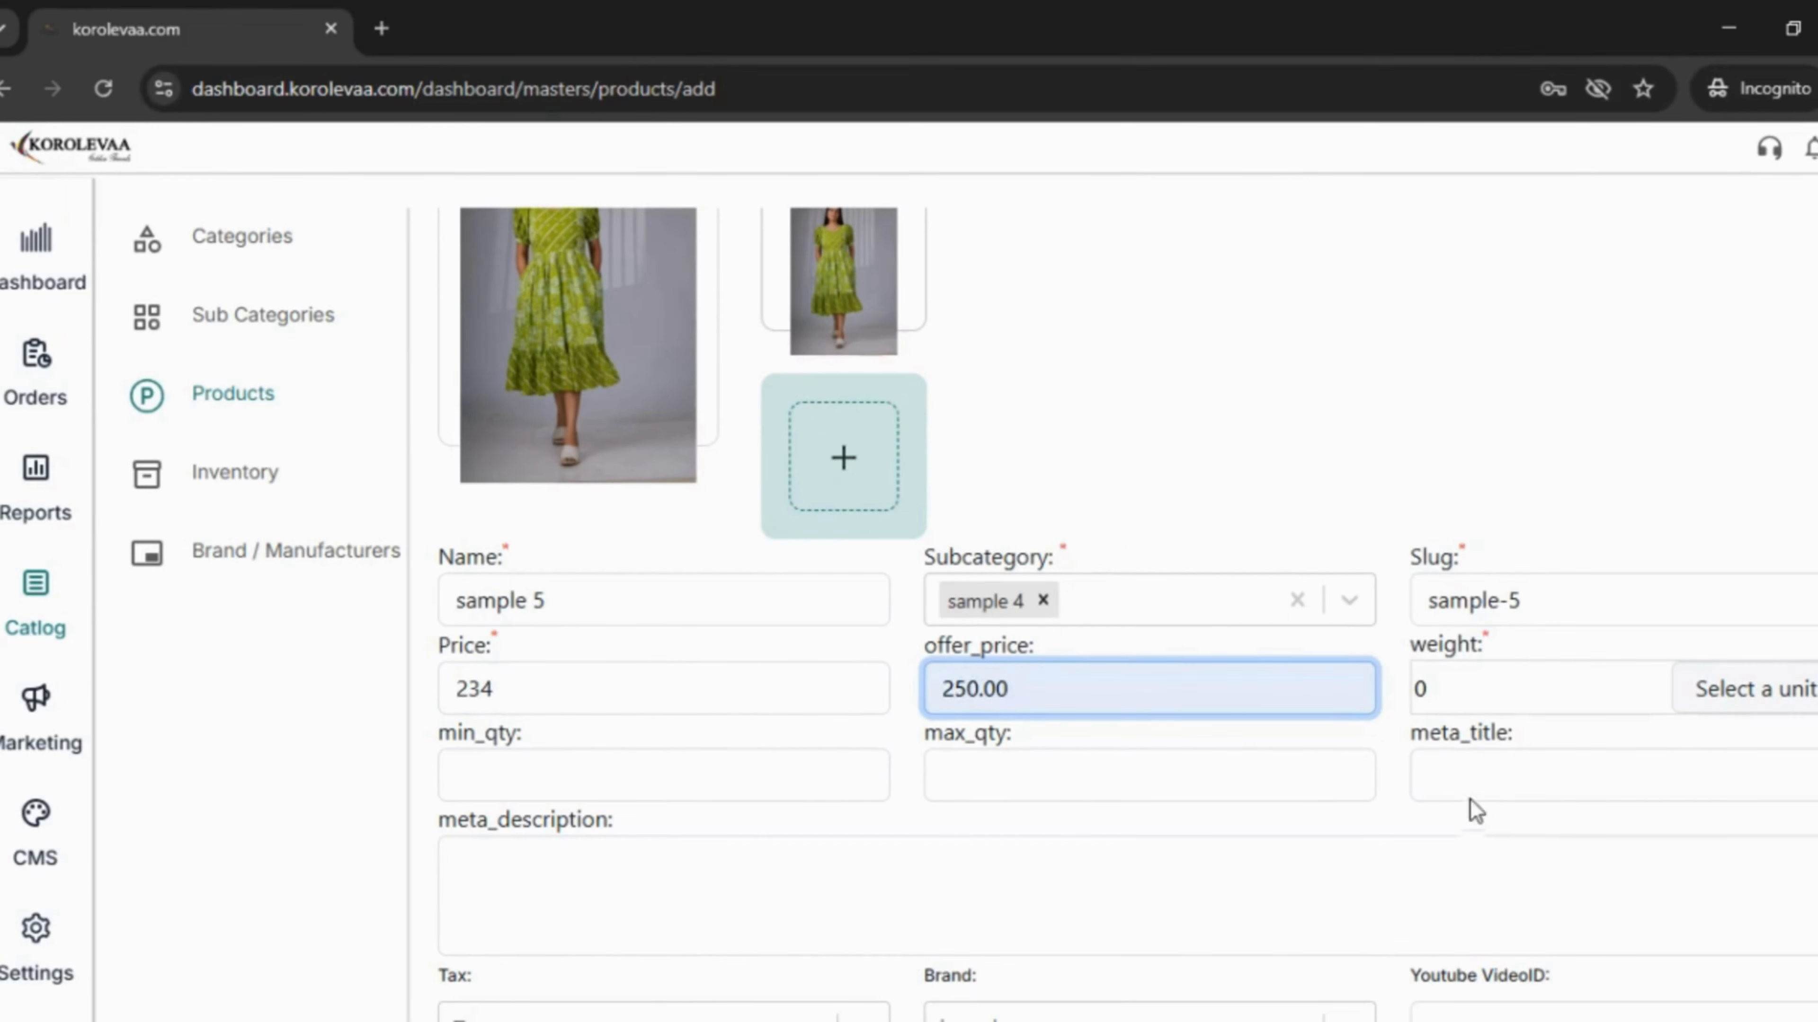
scroll(1476, 812, "down", 2)
- Set weight 0.50 Kilograms and minimum and maximum quantity 1
left_click(1594, 537)
left_click(1570, 616)
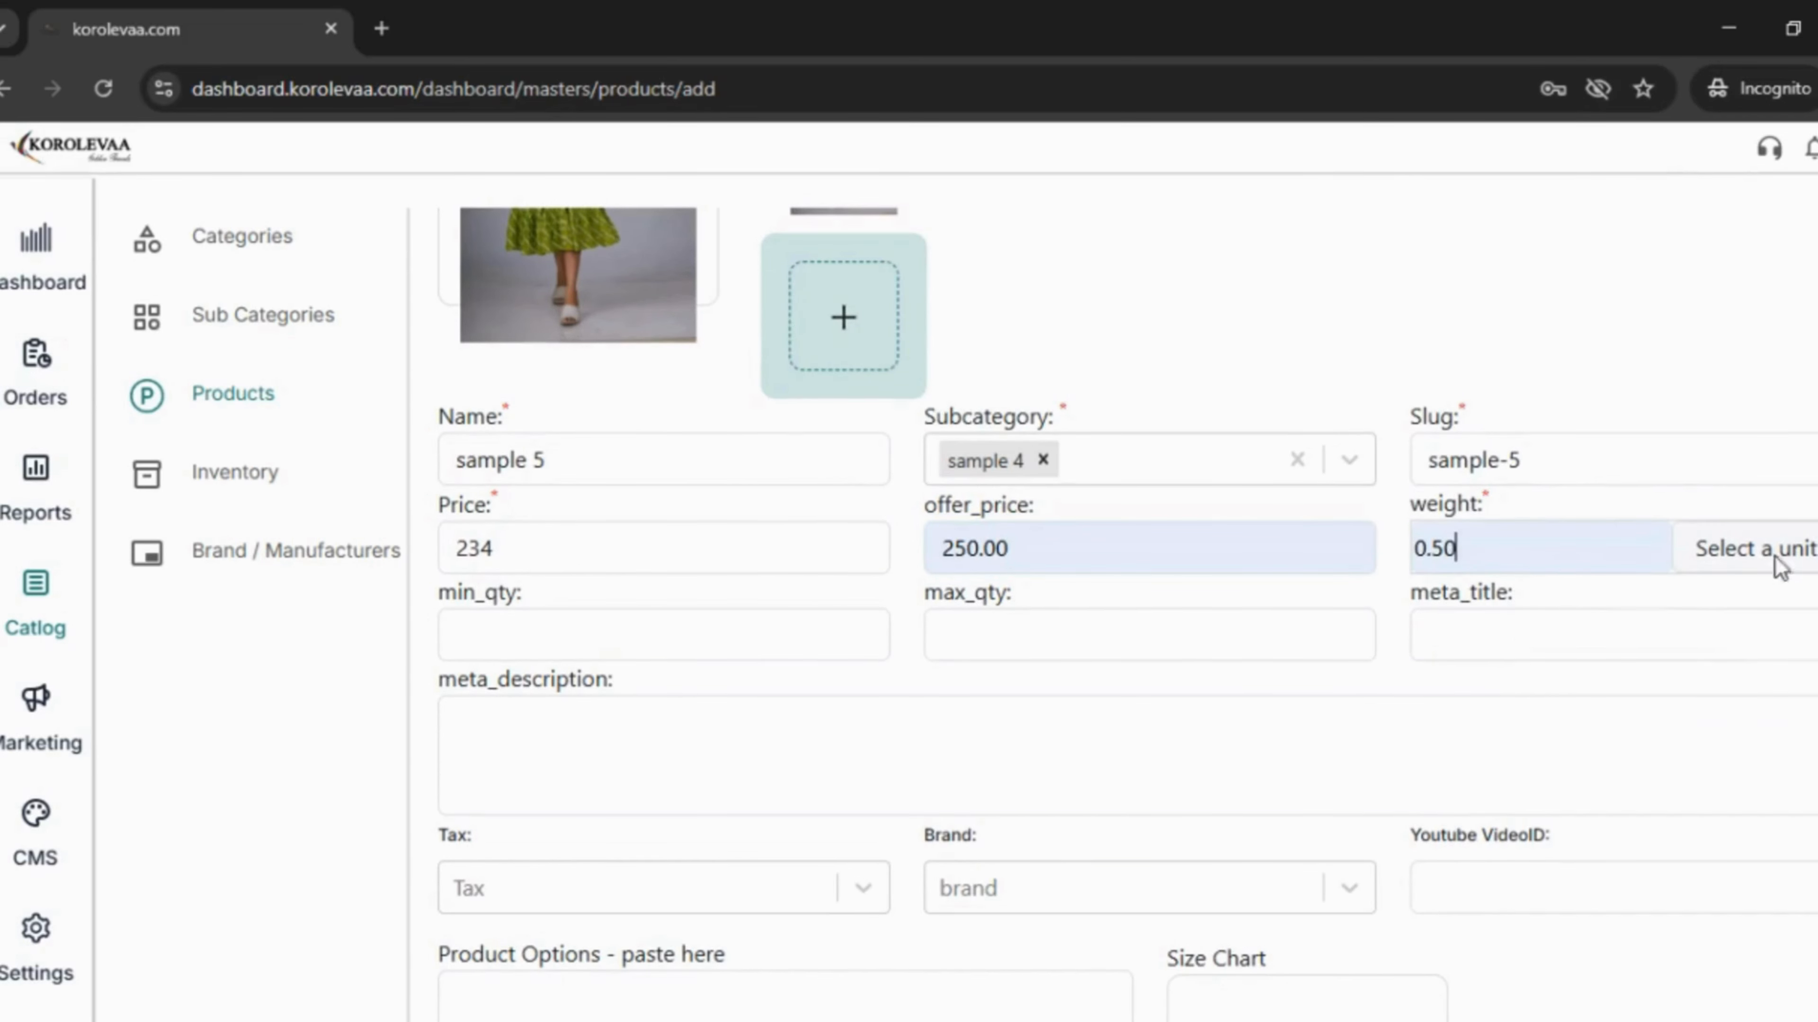
left_click(1777, 551)
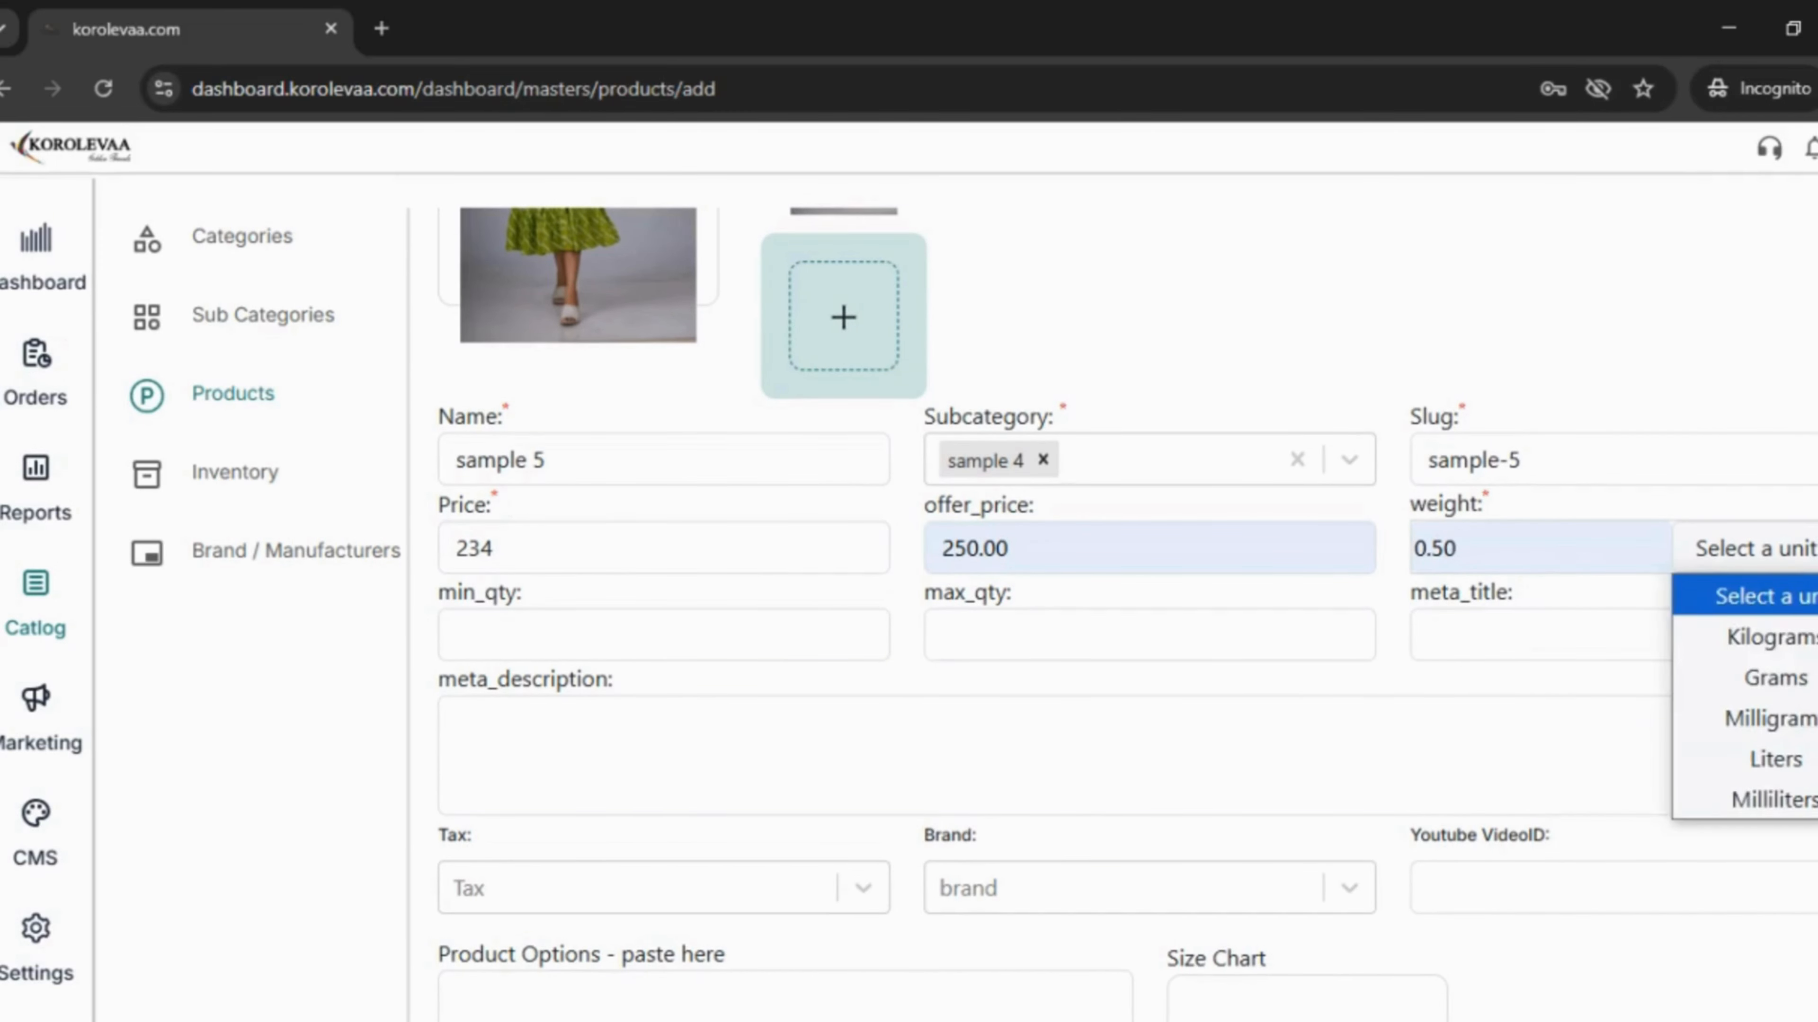
left_click(1811, 644)
left_click(634, 621)
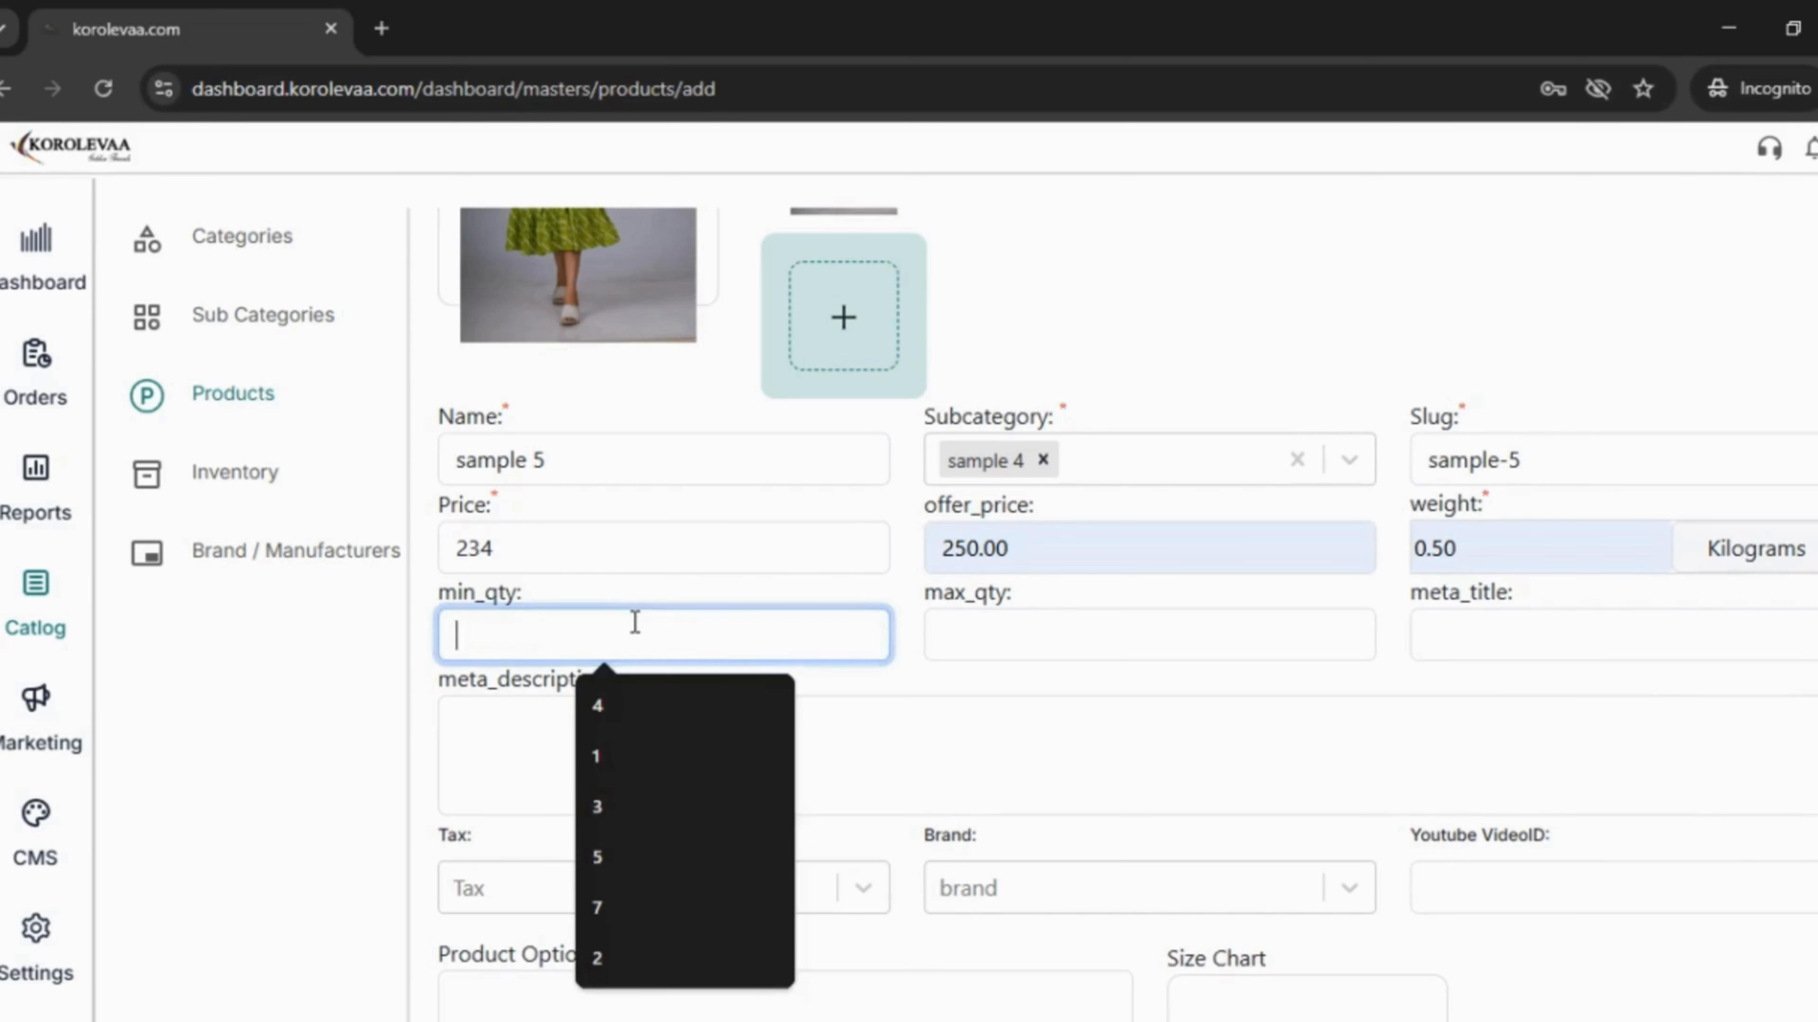
left_click(600, 759)
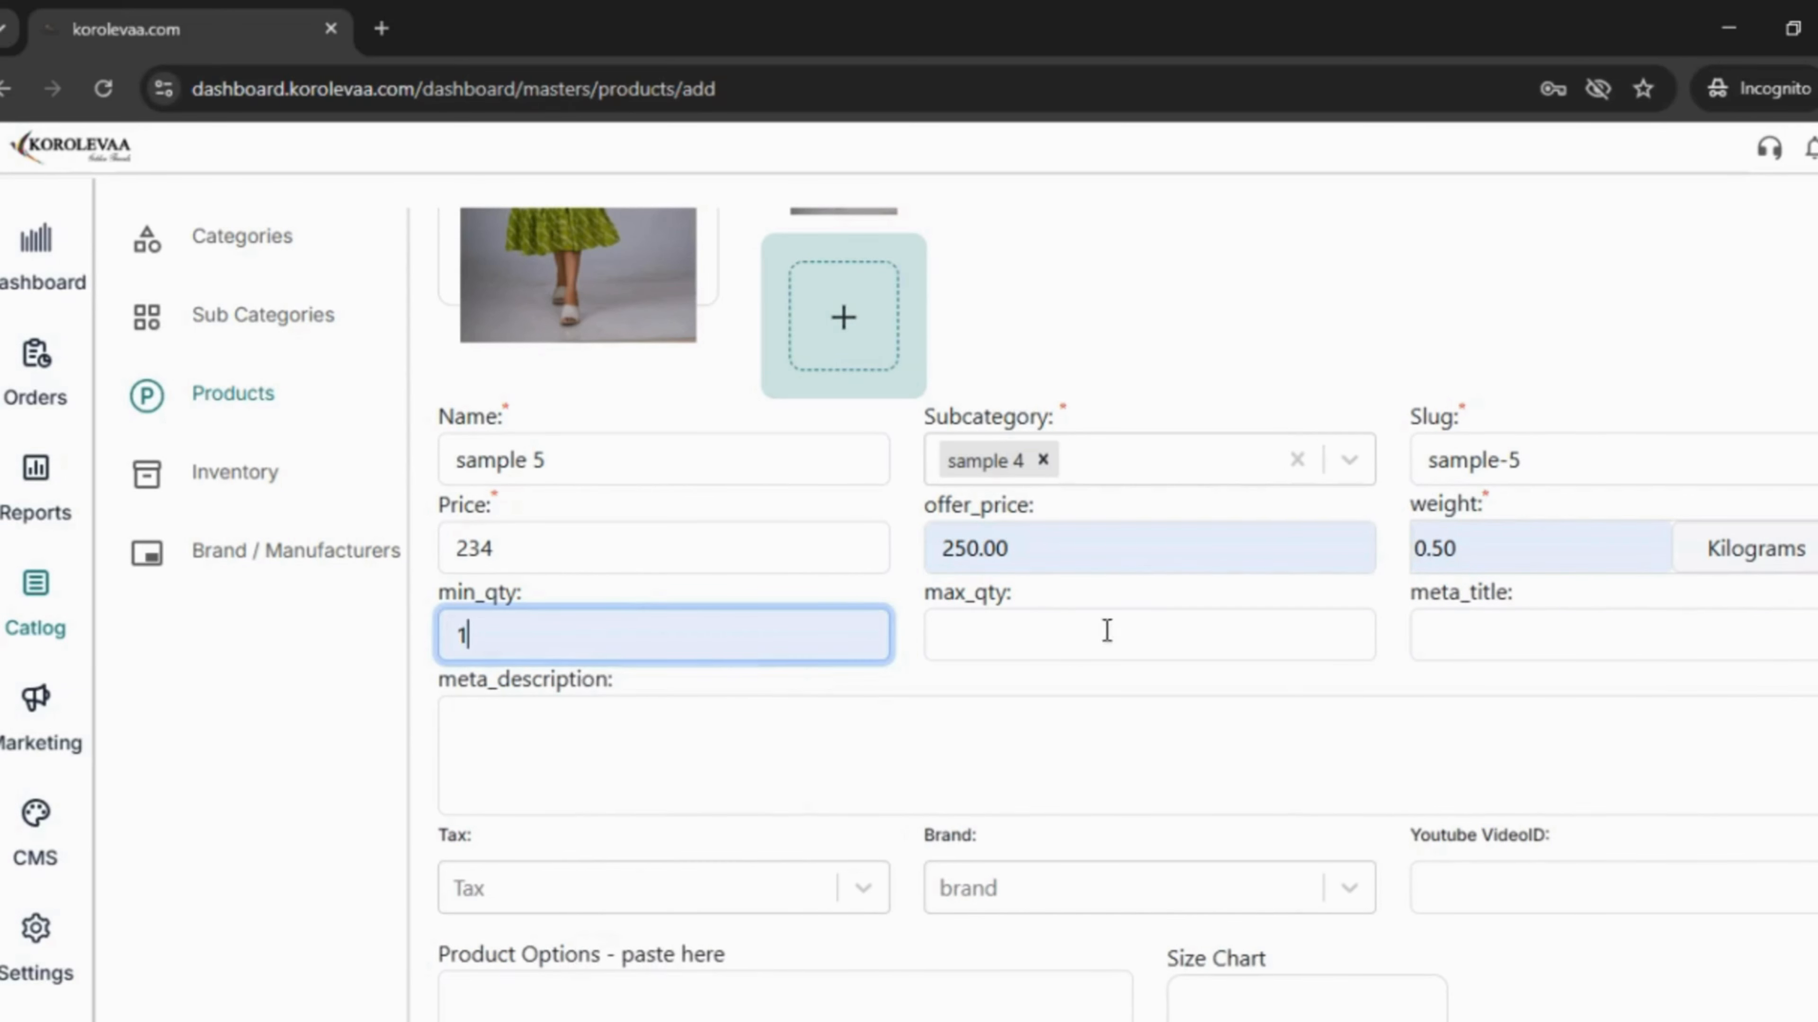
left_click(1119, 625)
left_click(1081, 956)
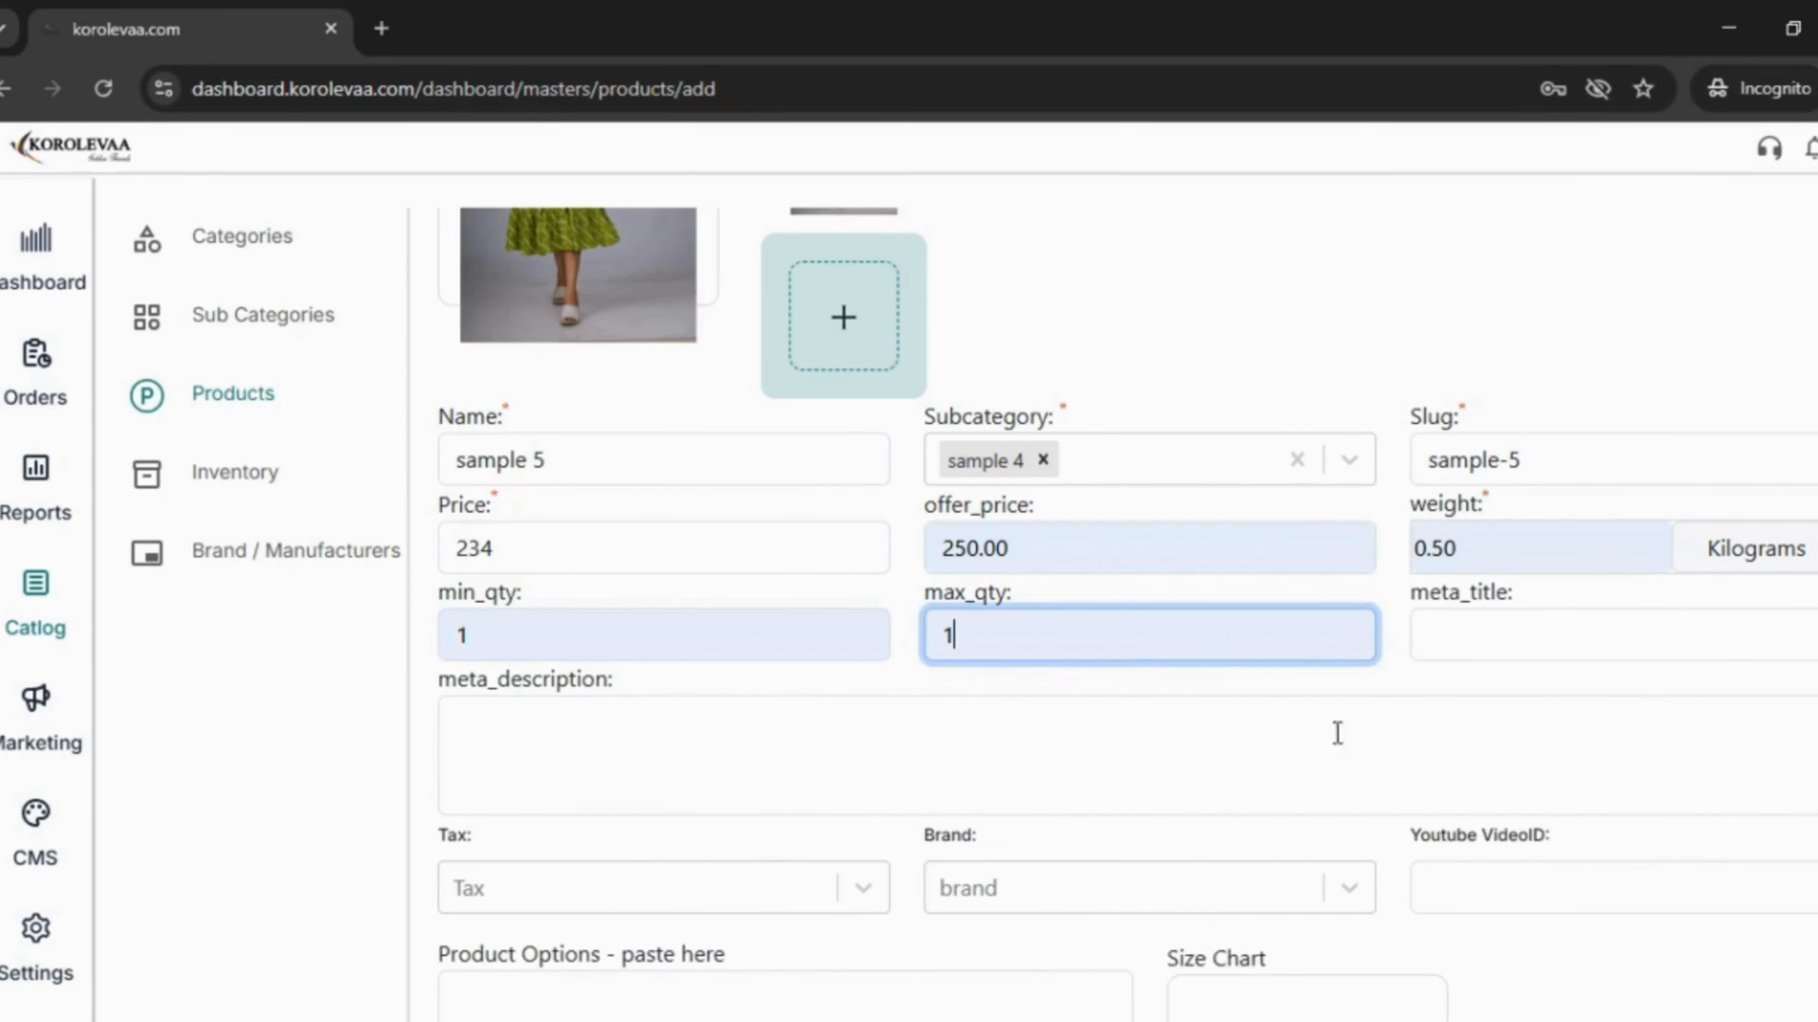
- Set the meta title to 'fresh vegetables' and begin the meta description
left_click(1458, 634)
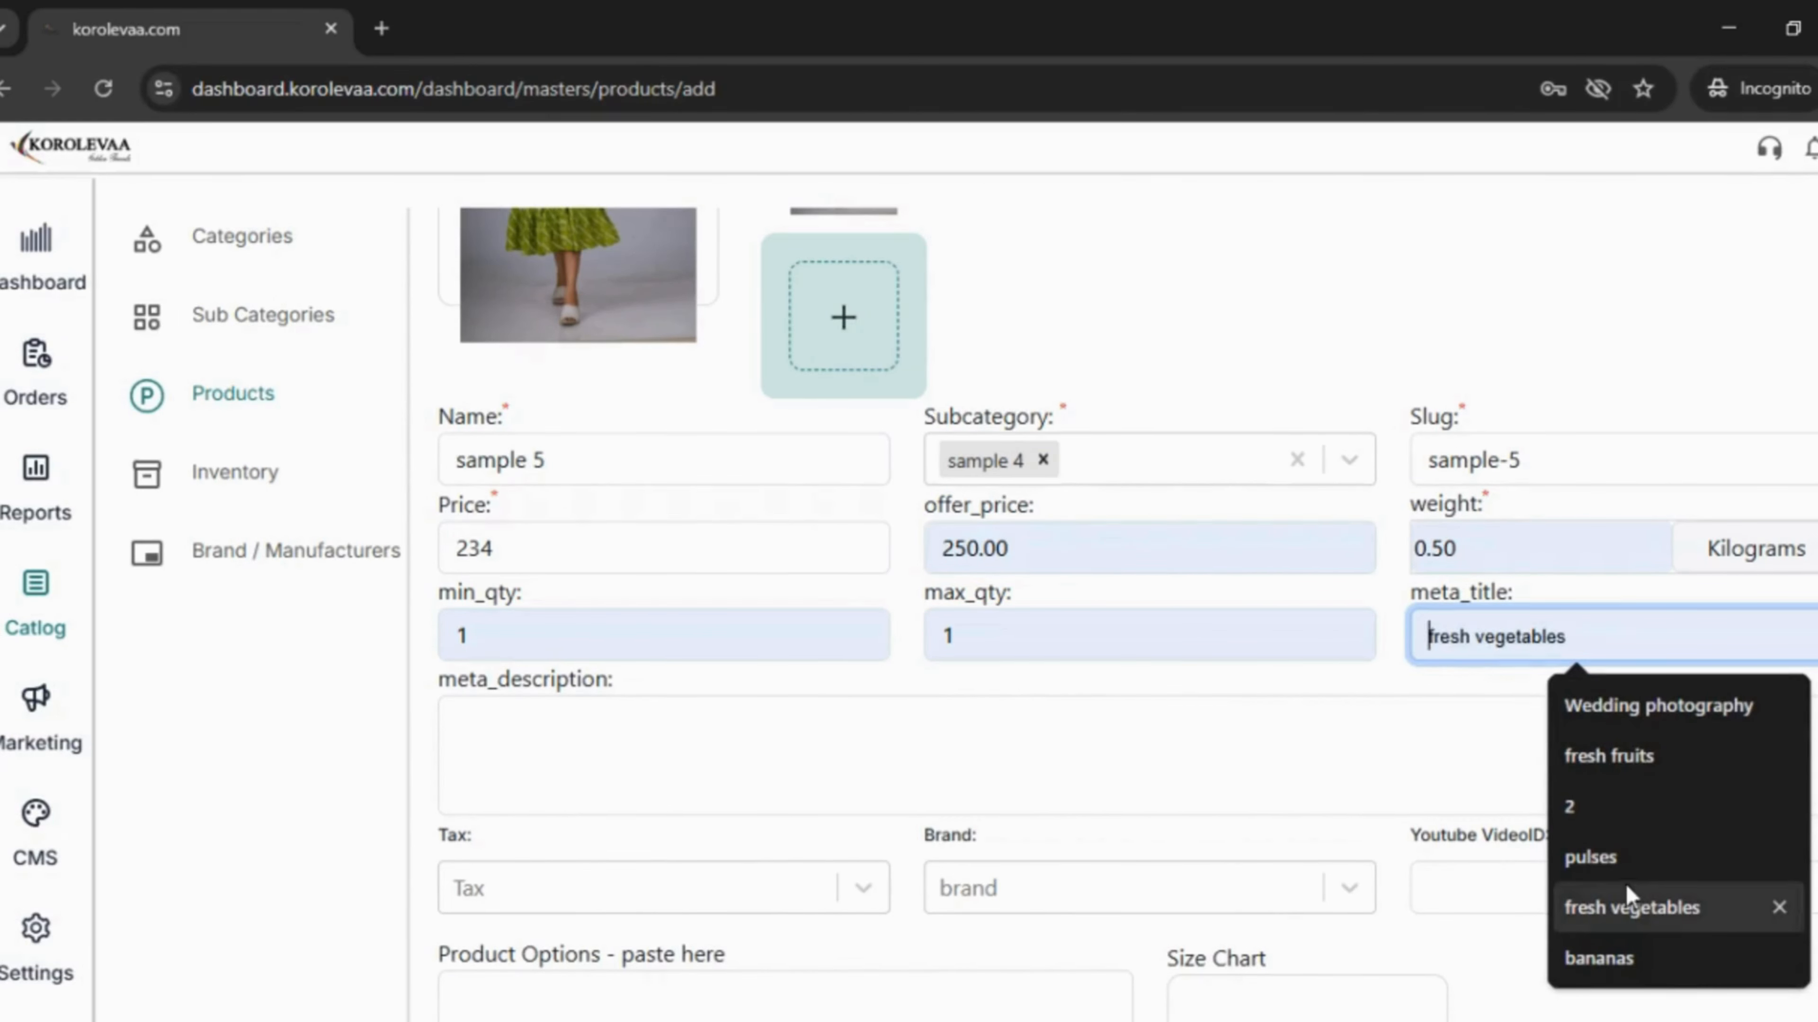
left_click(1619, 907)
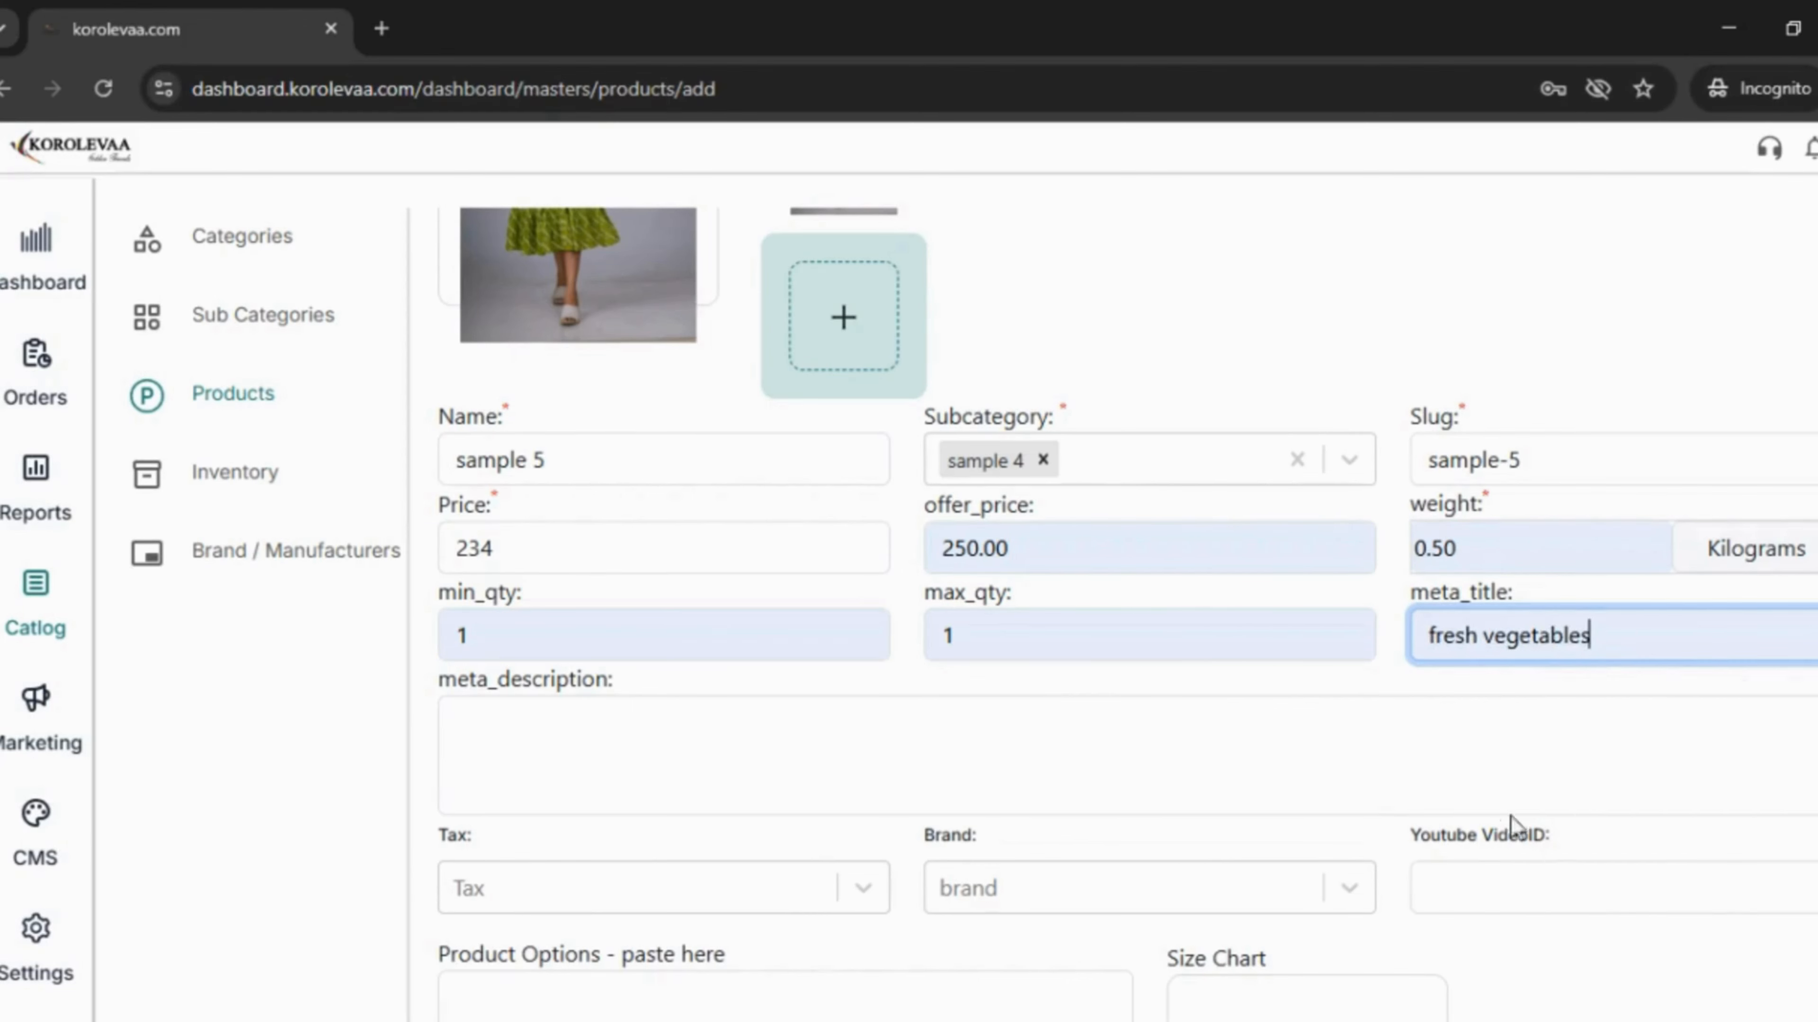
scroll(724, 738, "down", 1)
scroll(725, 738, "down", 1)
left_click(665, 612)
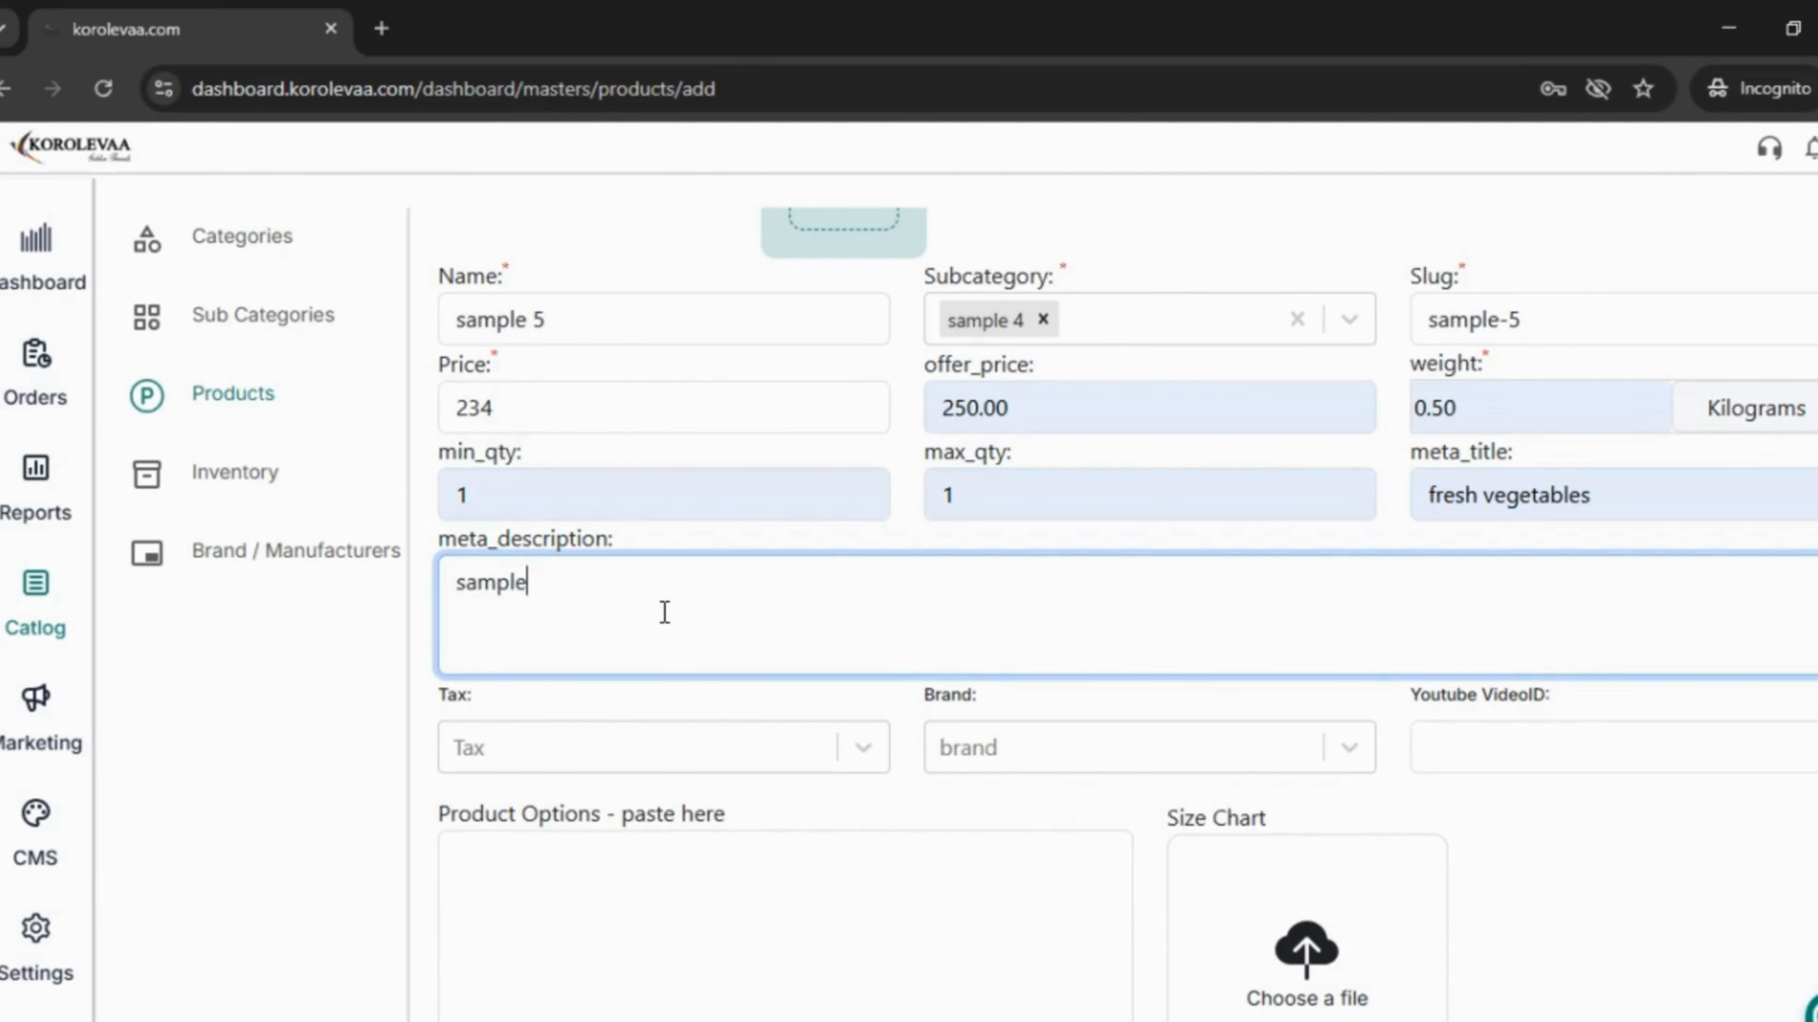
scroll(681, 800, "down", 2)
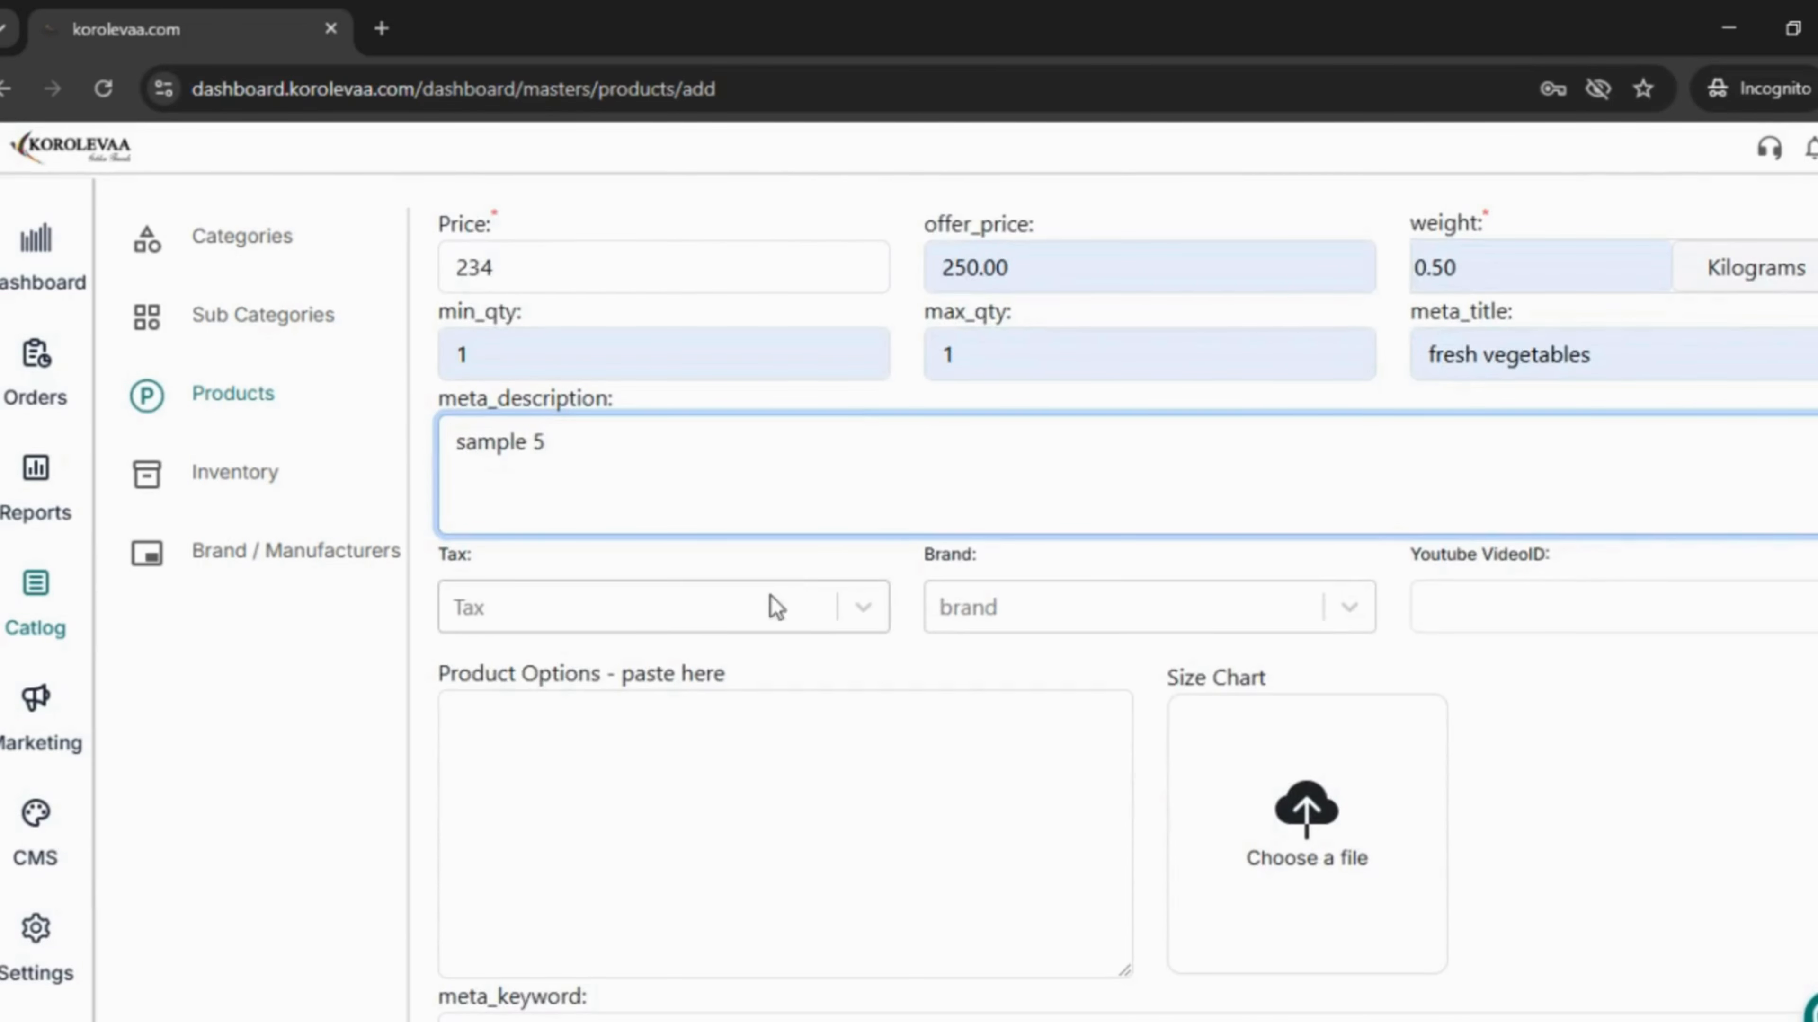
- Paste the size options list up to 6XL and attach the screenshot as the size chart
scroll(954, 756, "down", 3)
left_click(899, 562)
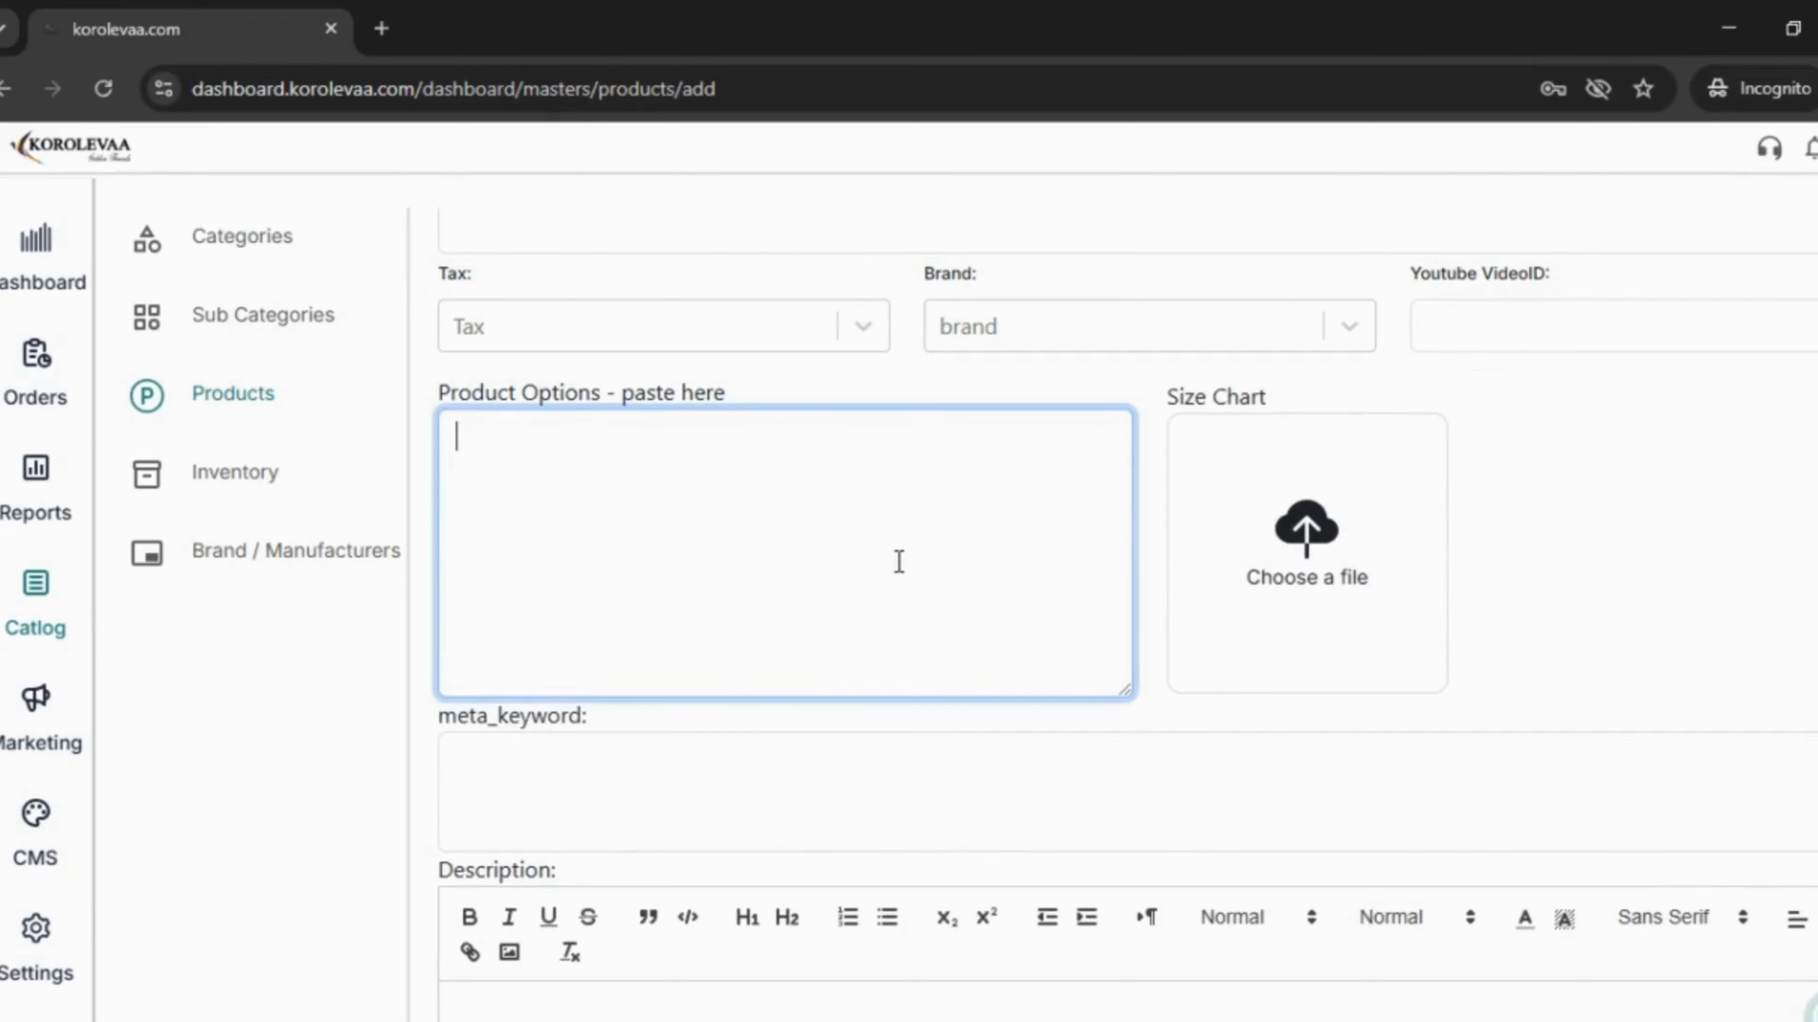
key("ctrl+v")
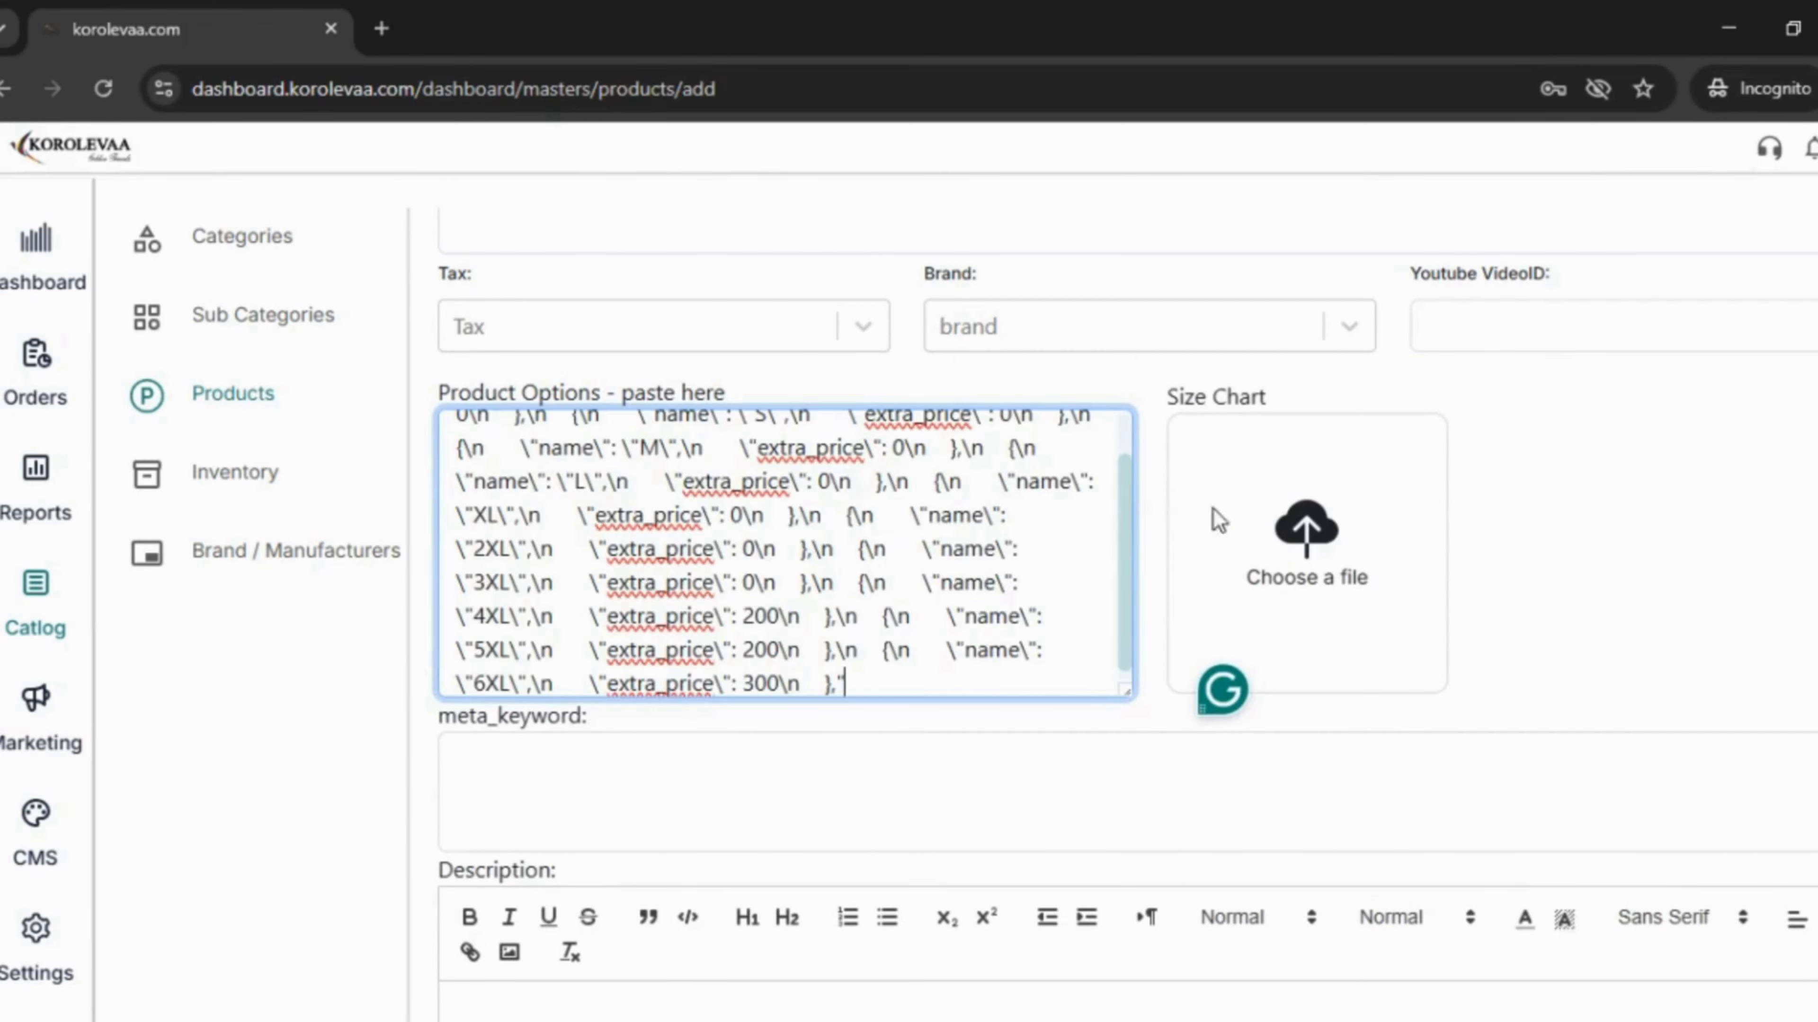
left_click(1318, 555)
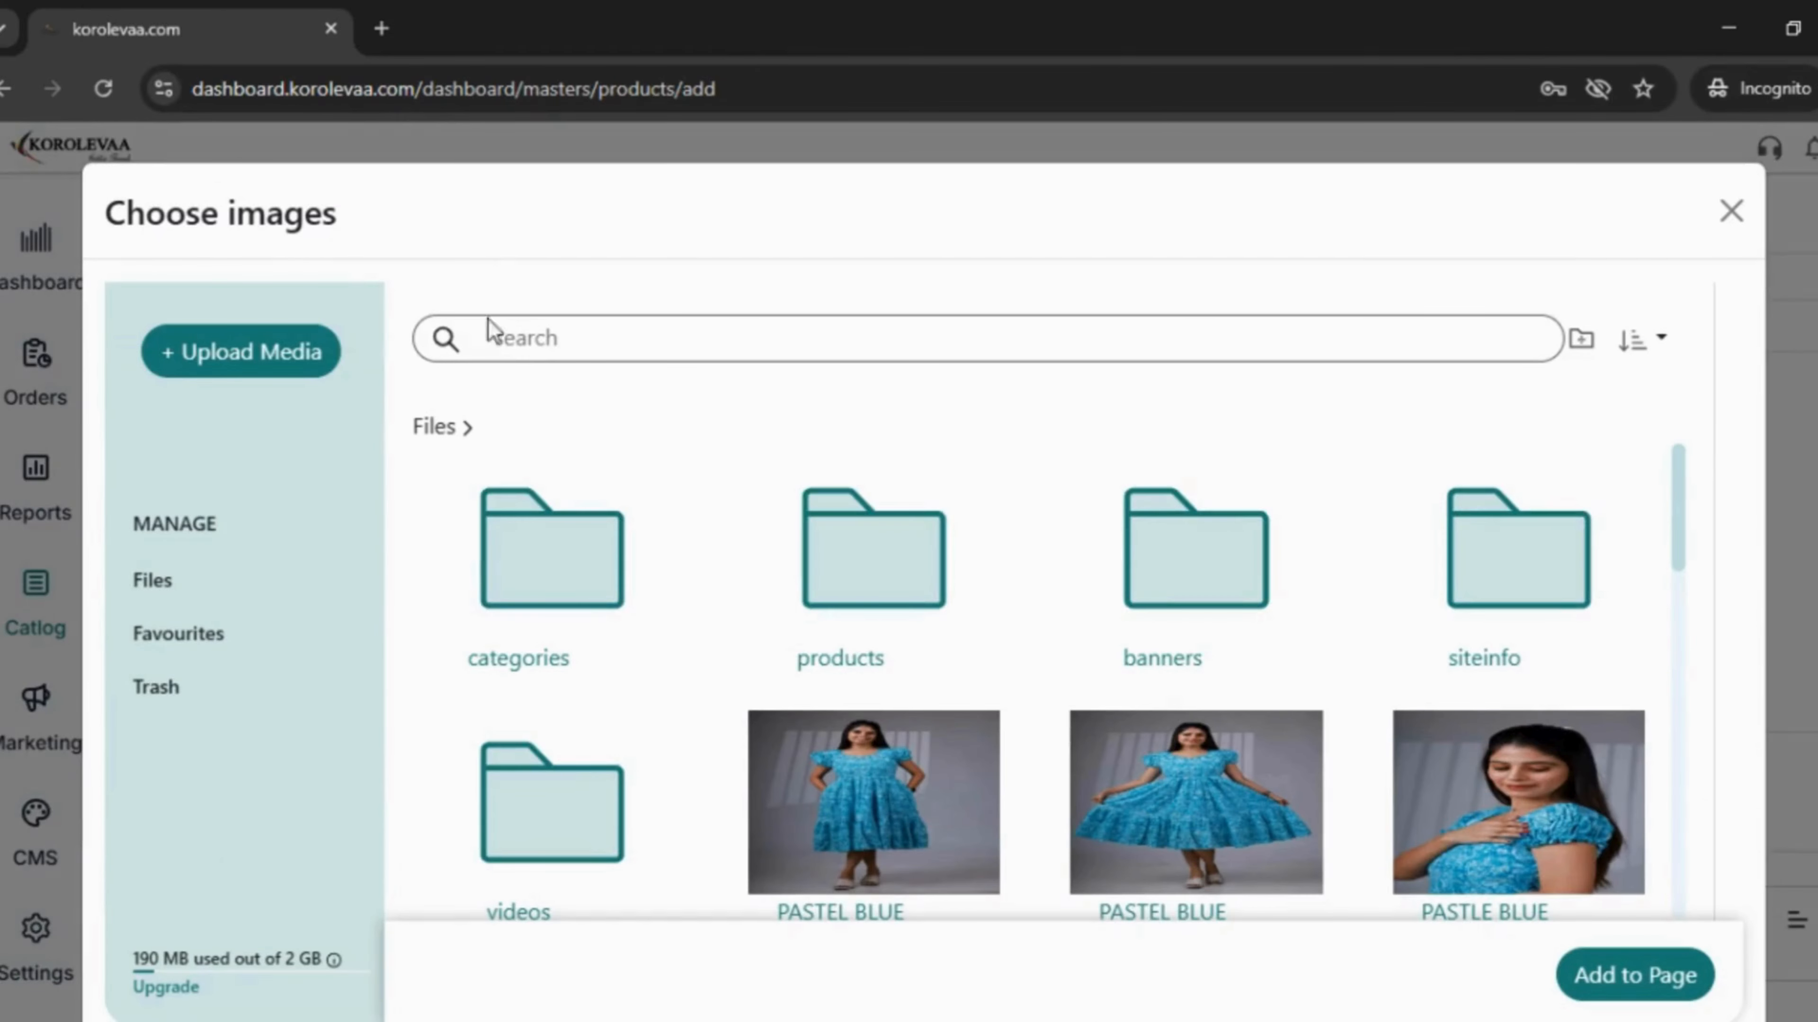
left_click(529, 338)
type("sd")
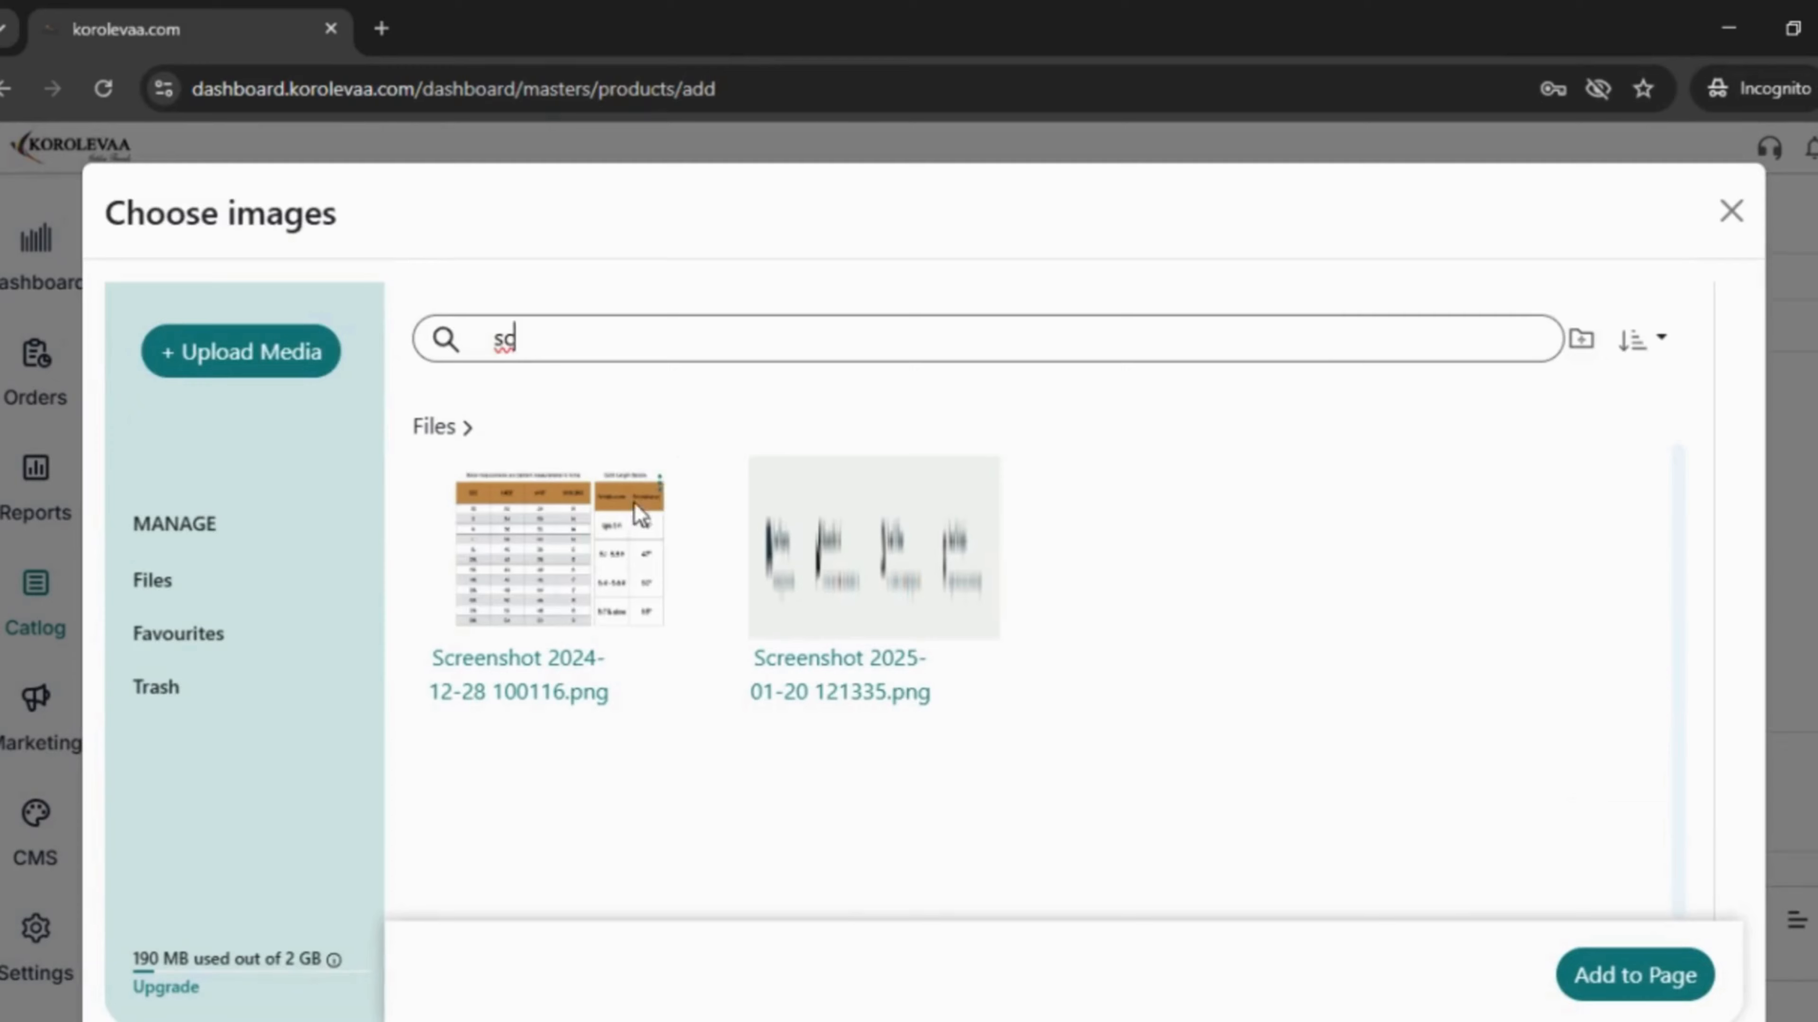
left_click(616, 530)
left_click(1639, 979)
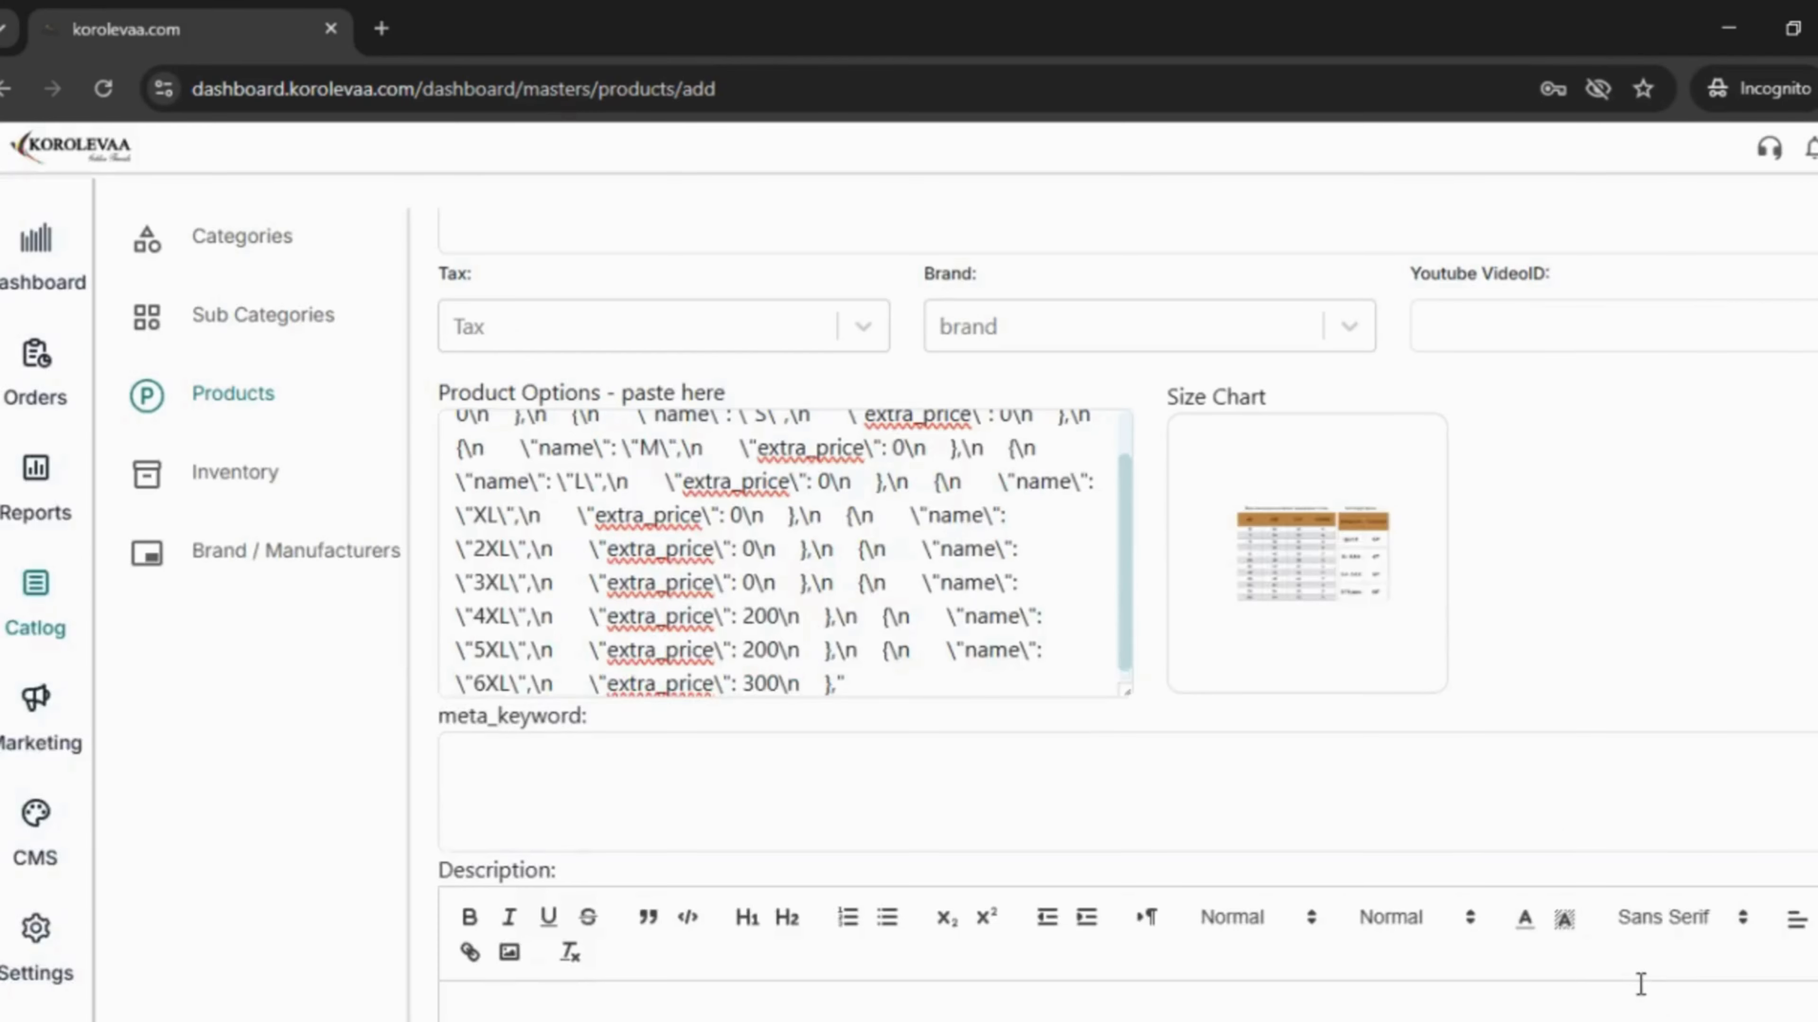
- Enter sample 5 as the meta keyword and review the form from the top
scroll(1359, 669, "down", 5)
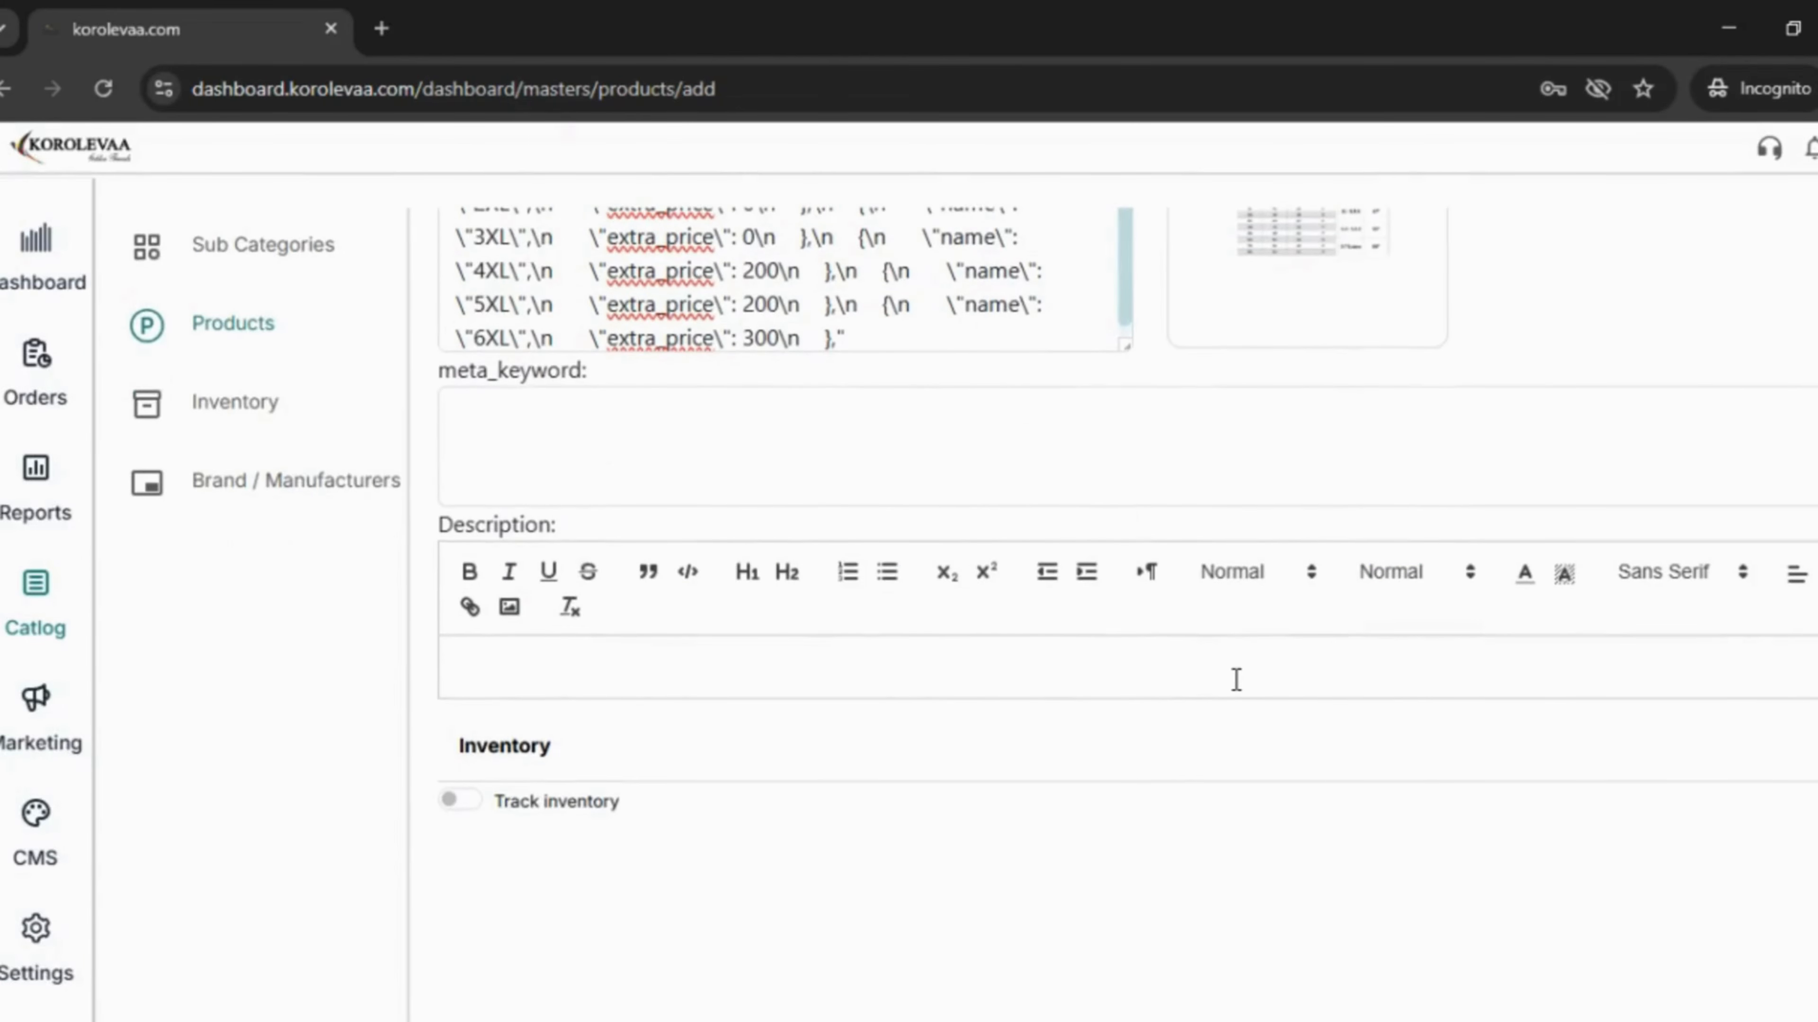
left_click(909, 479)
type("sample 5")
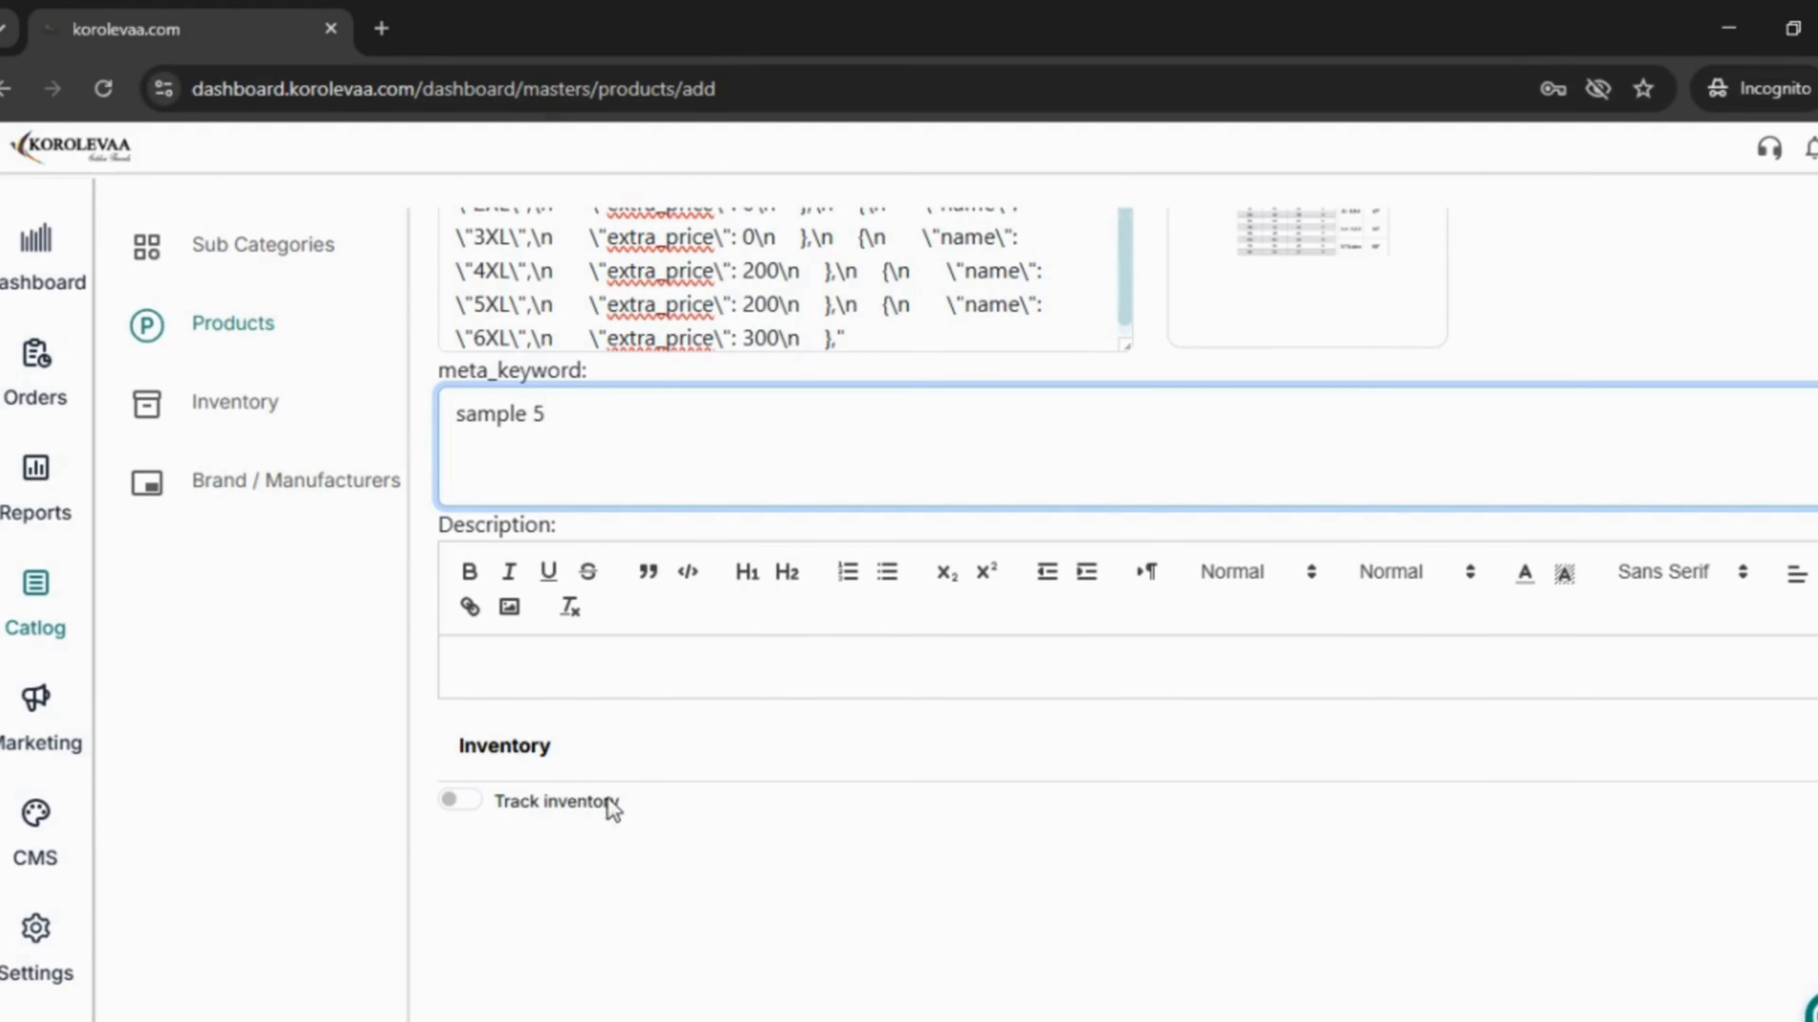
scroll(1169, 677, "up", 9)
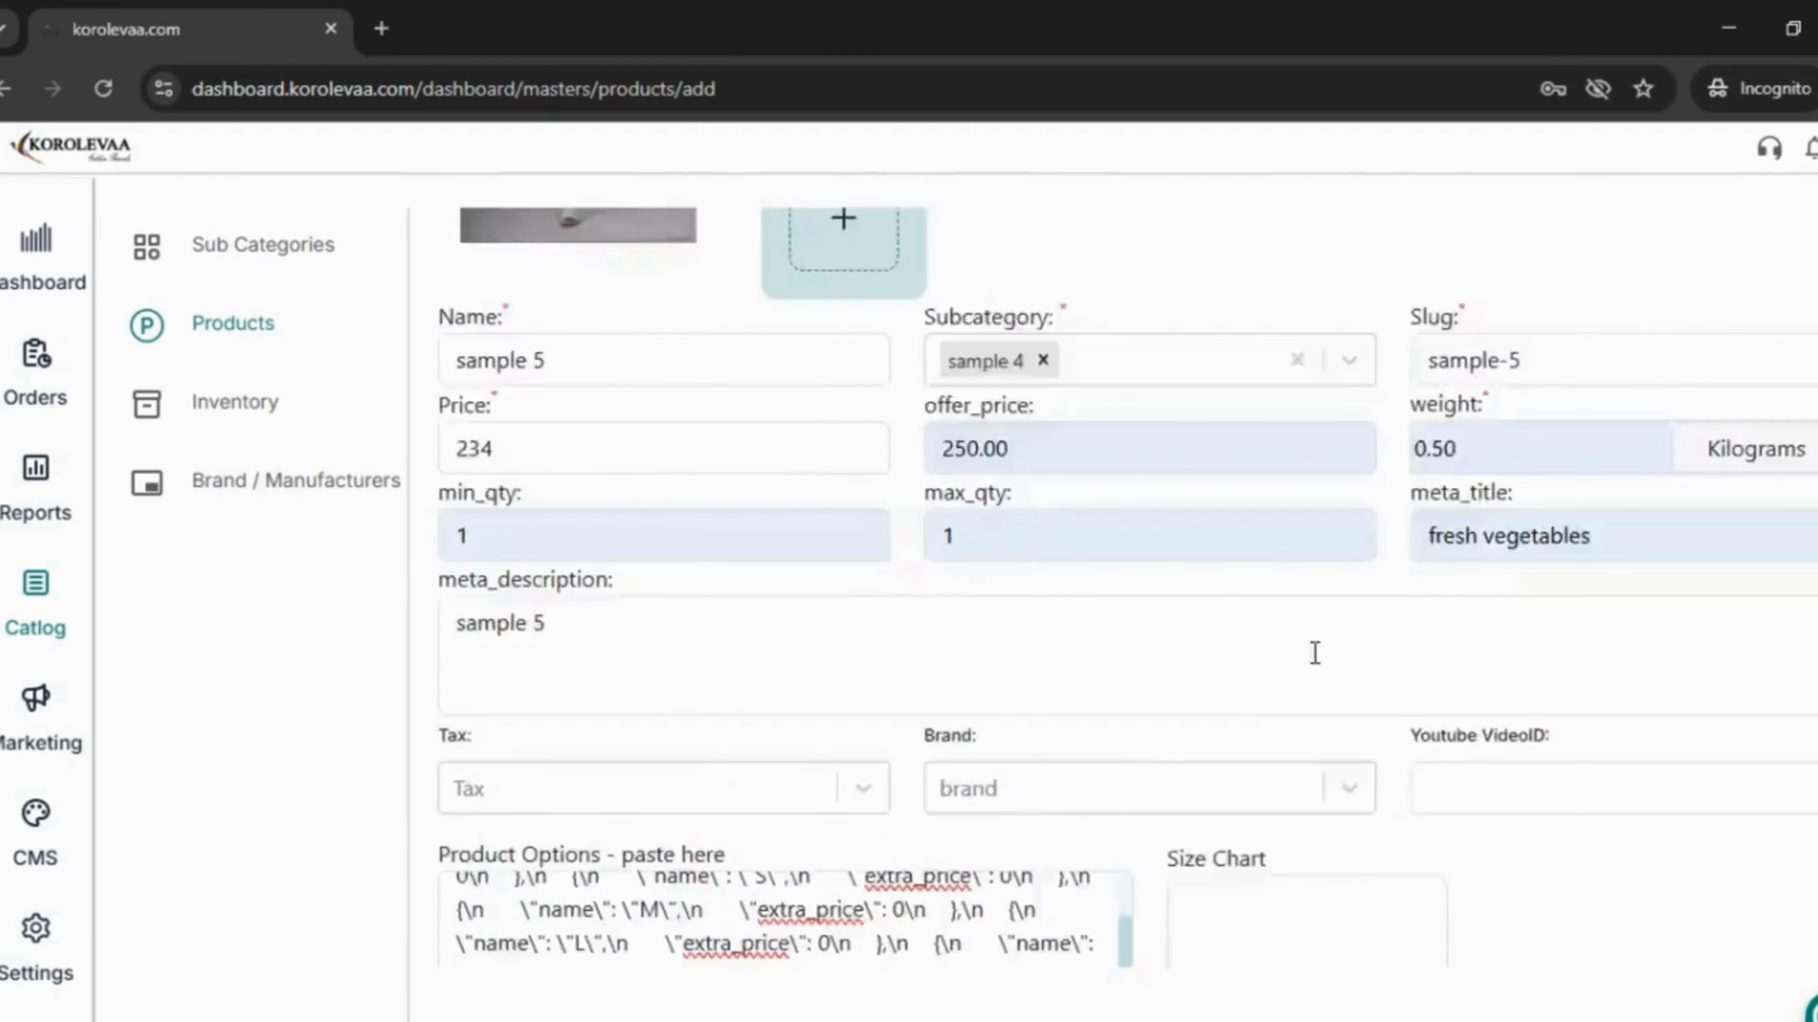
scroll(1360, 637, "up", 5)
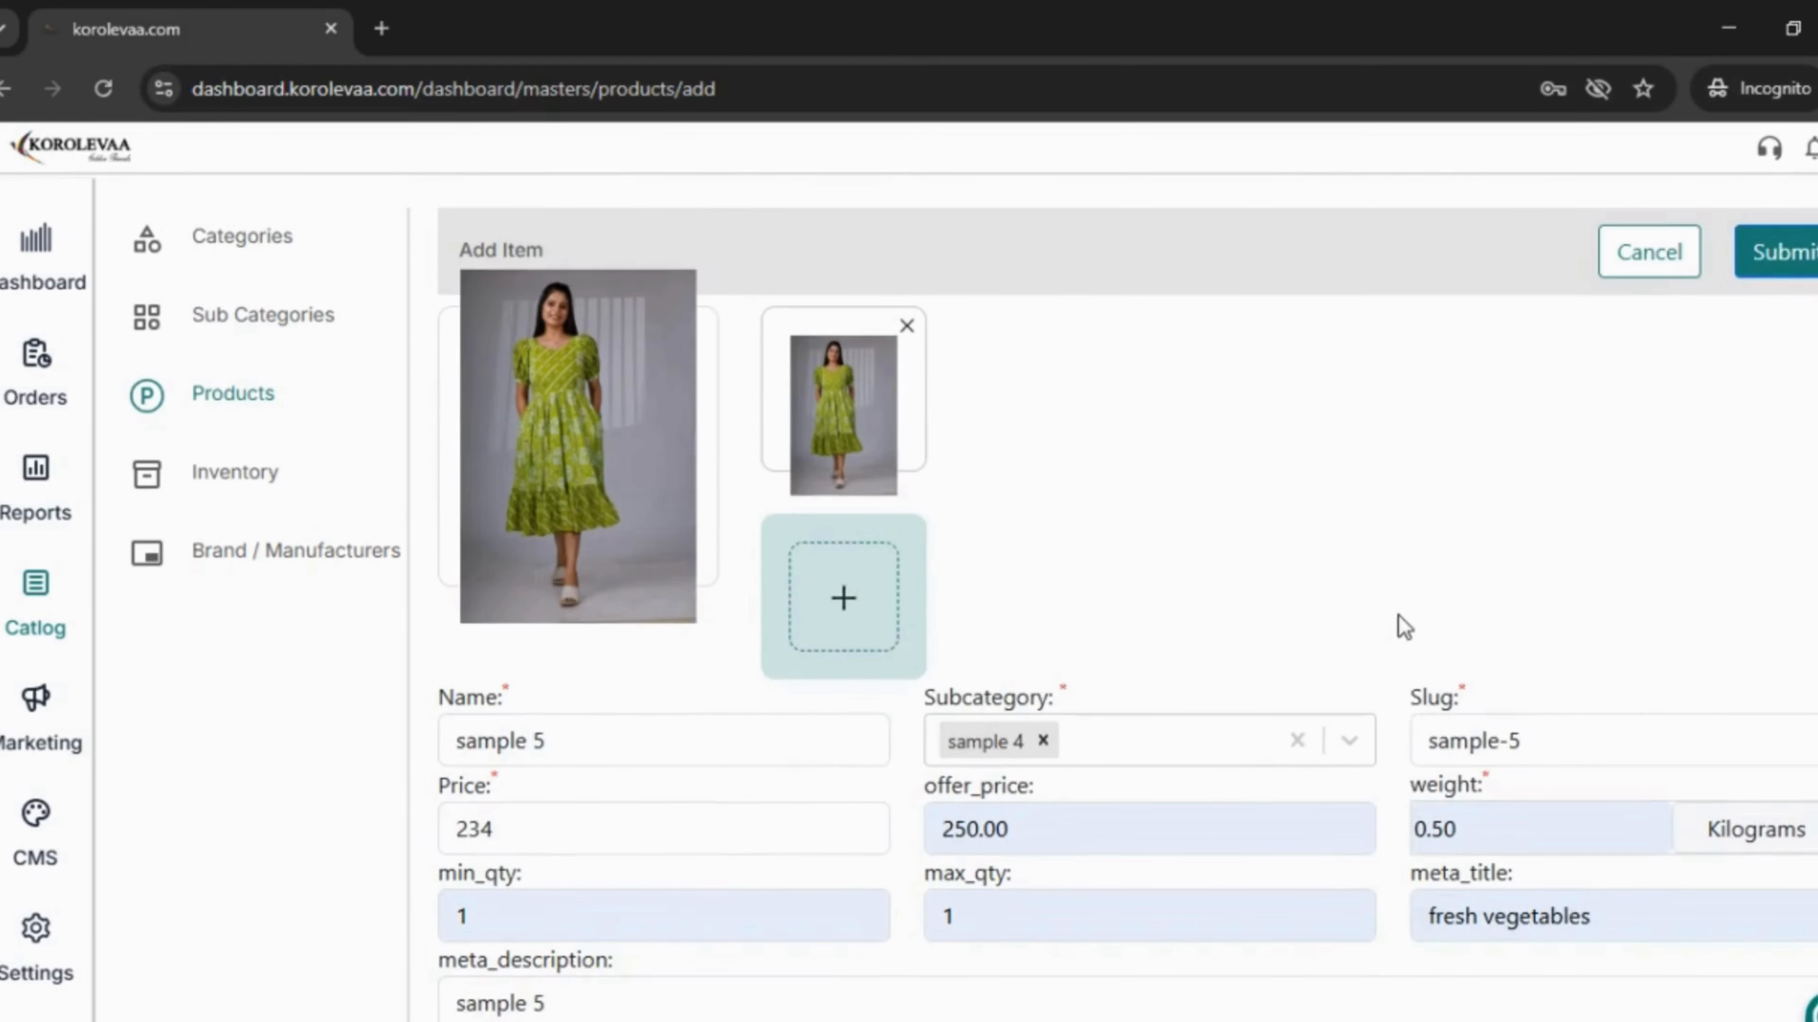
- Submit the sample 5 product and view its storefront page under sample 3 at ₹250
left_click(1798, 261)
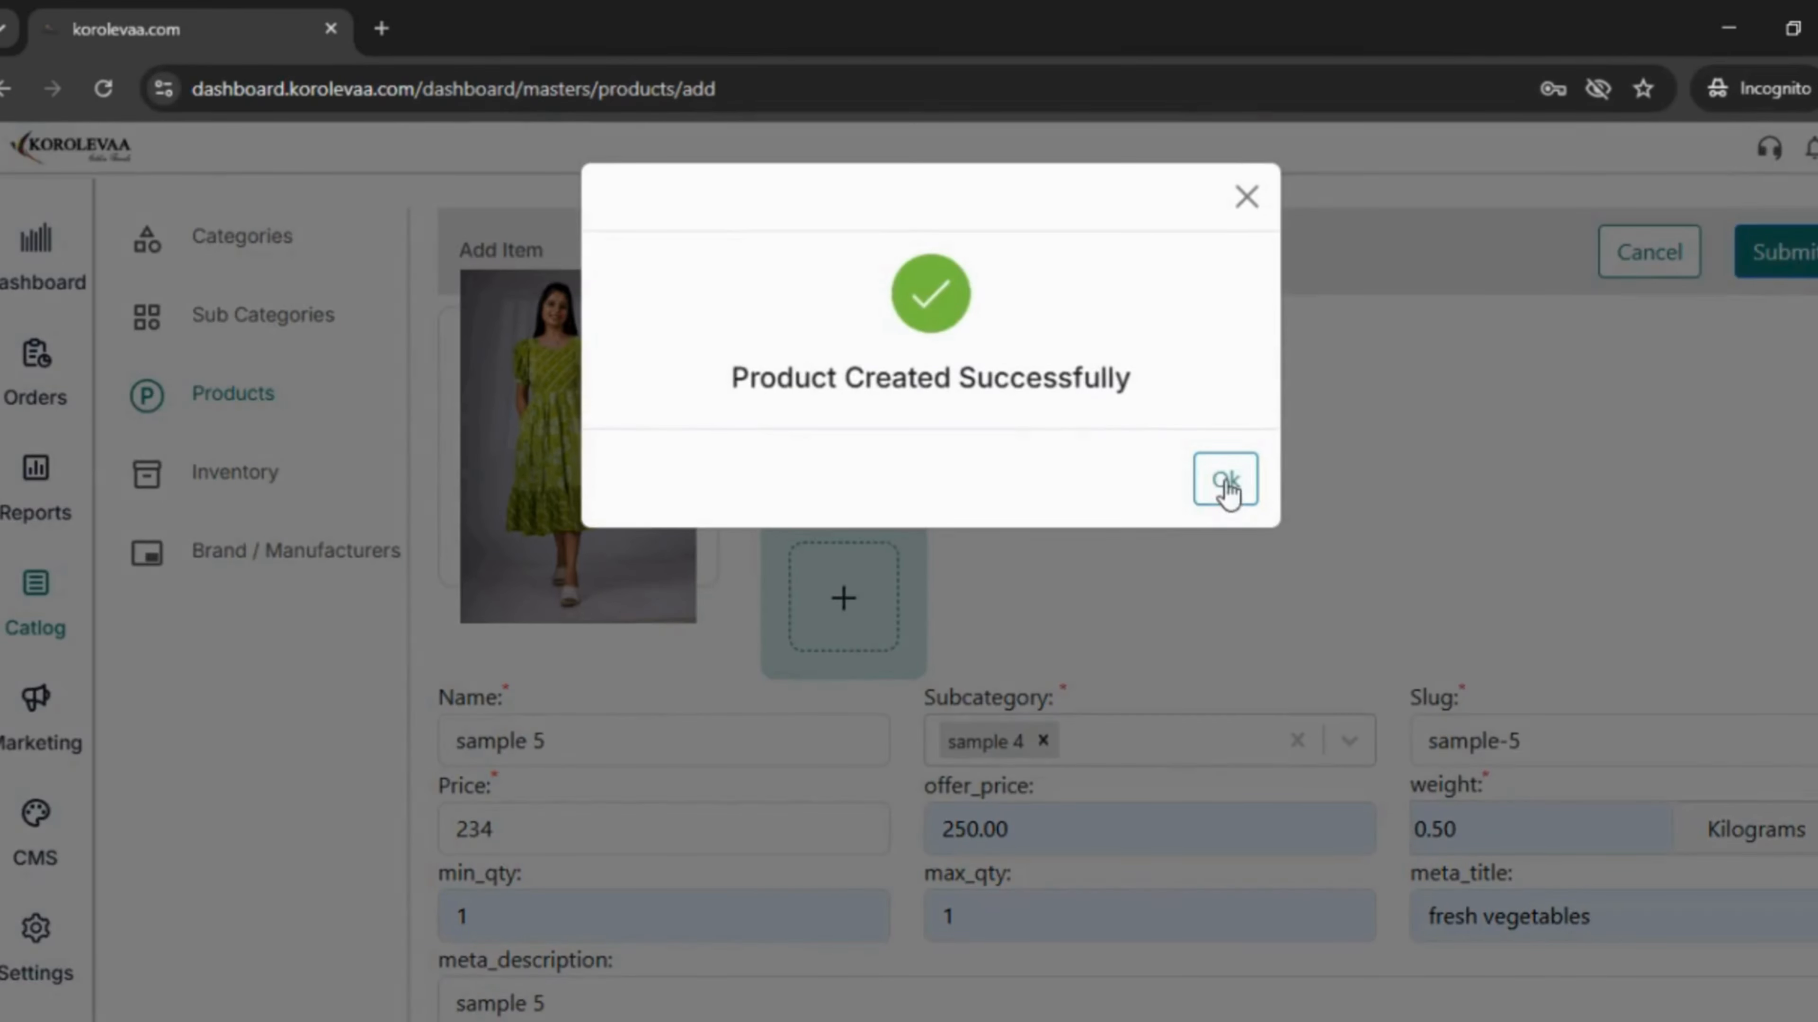
left_click(1226, 480)
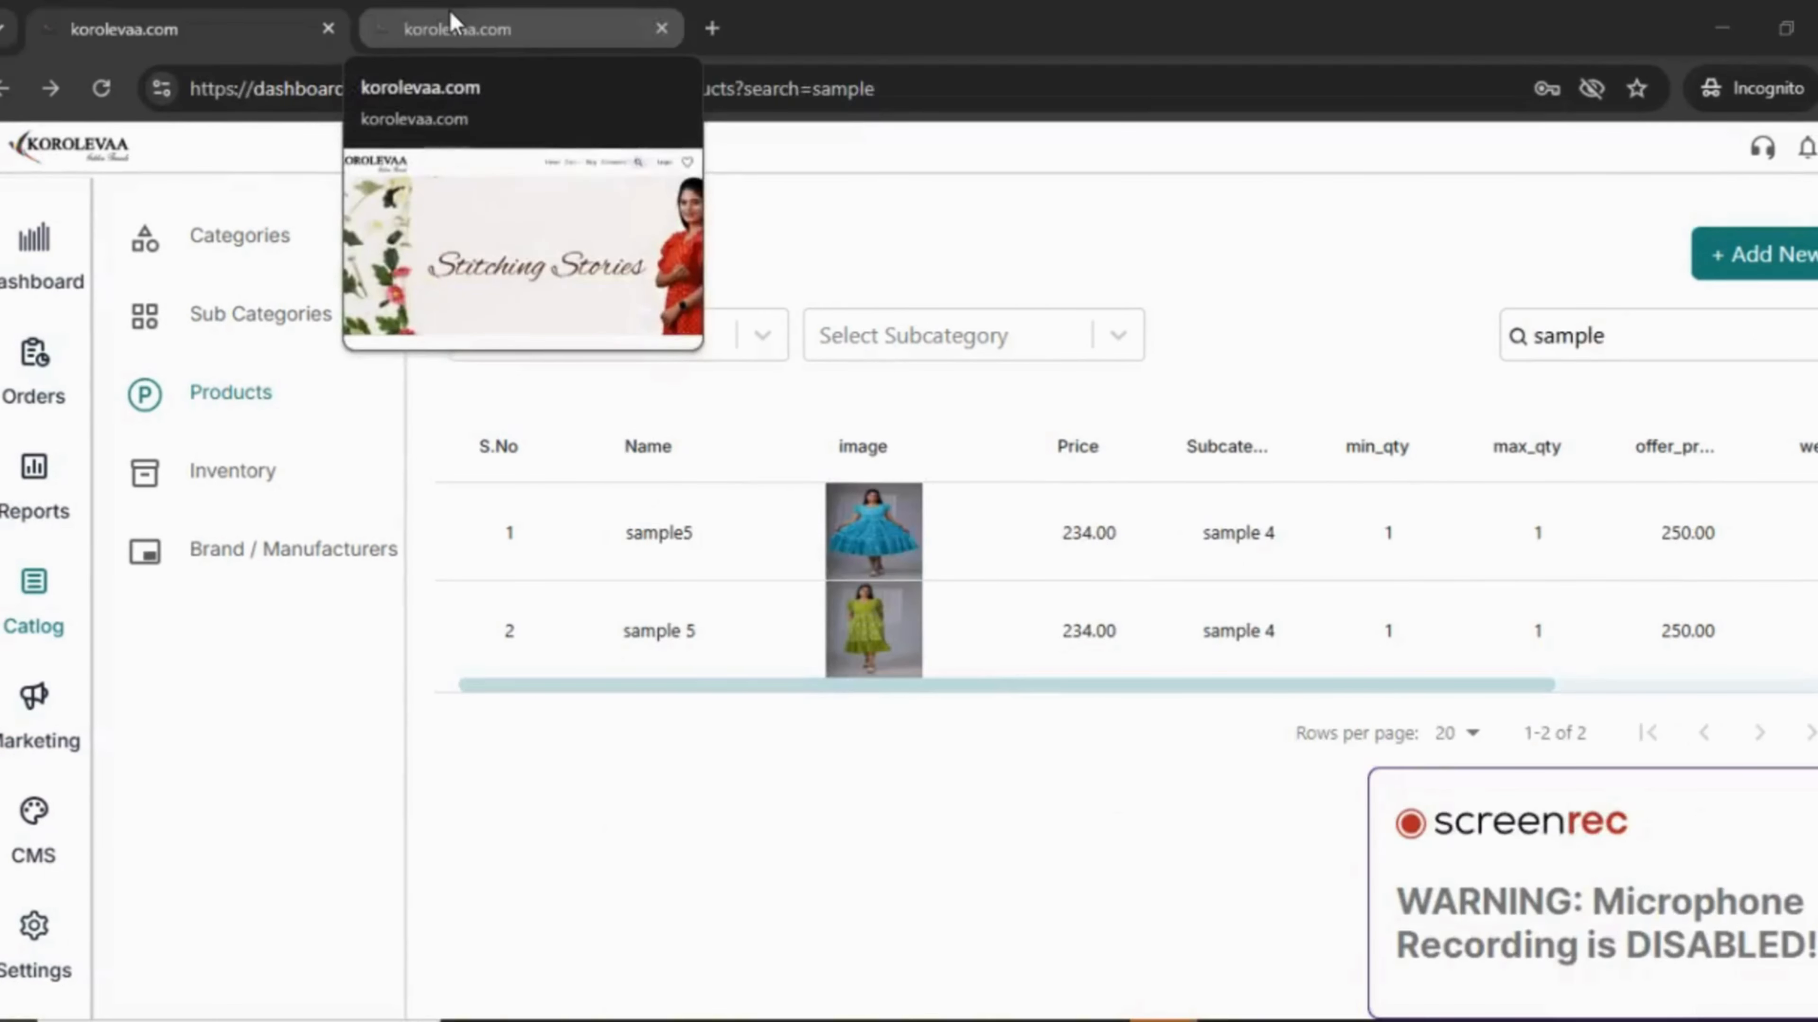
left_click(450, 10)
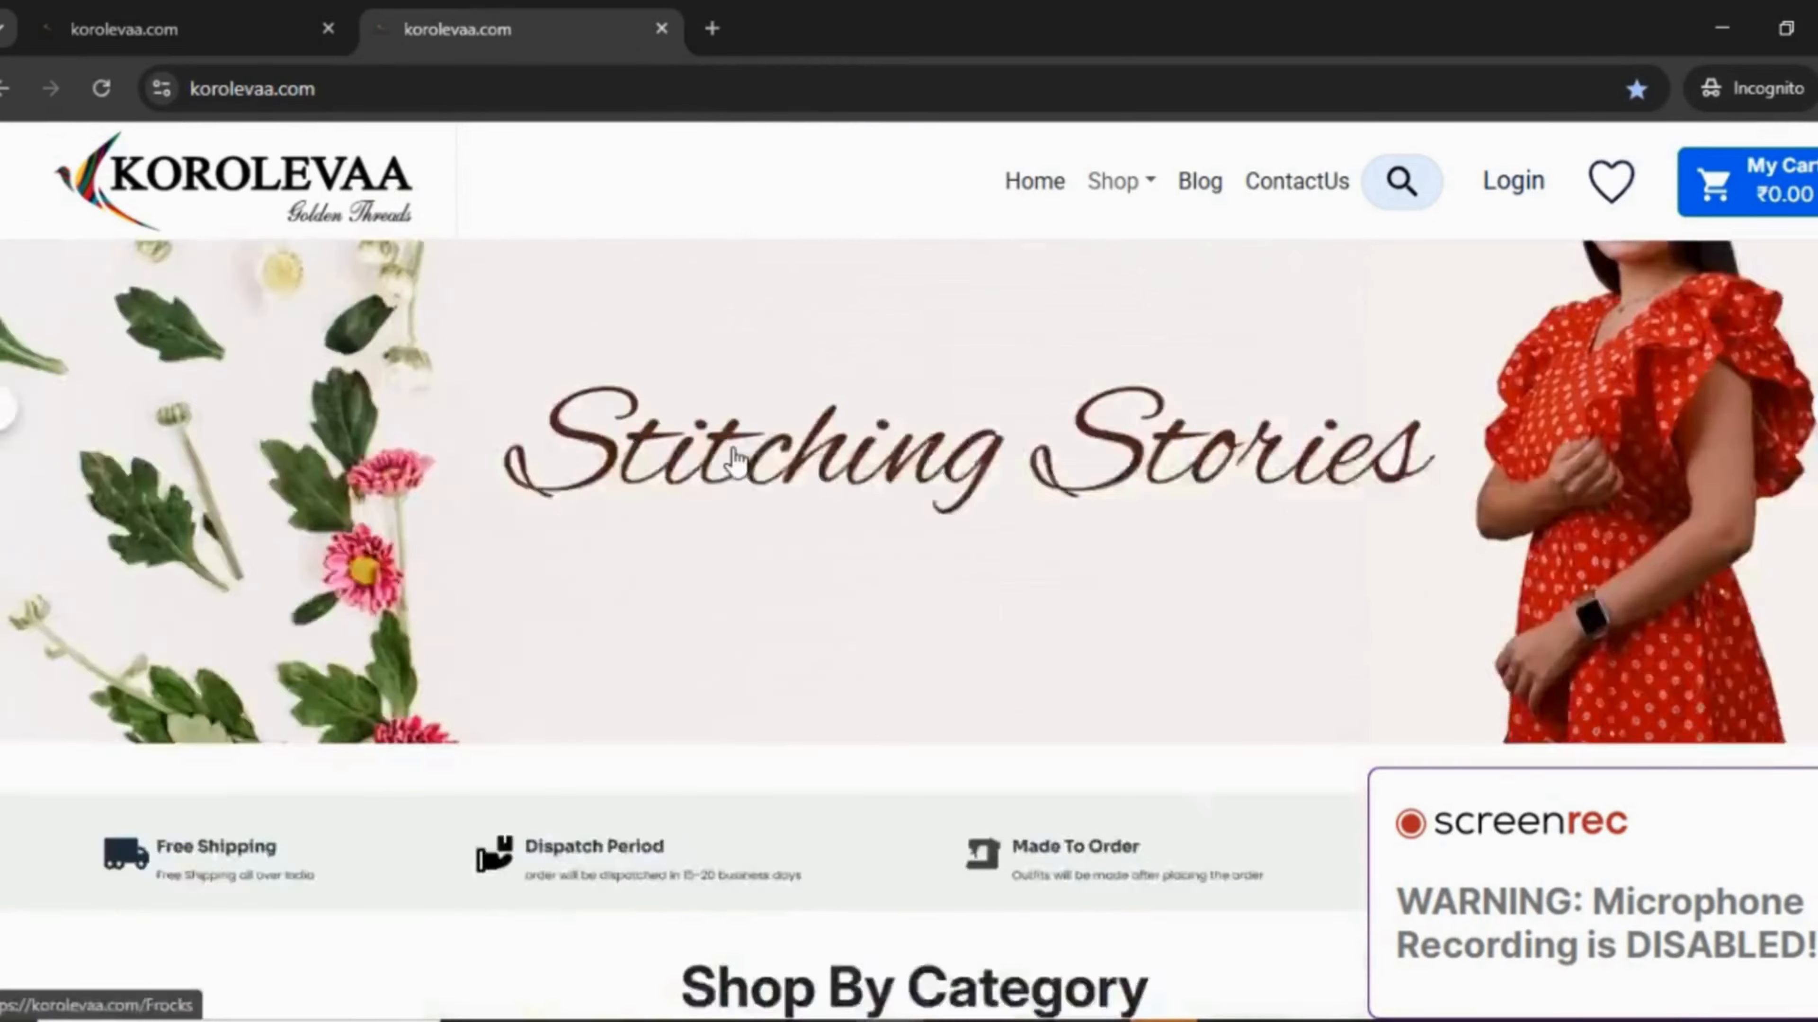
scroll(736, 458, "down", 6)
left_click(201, 666)
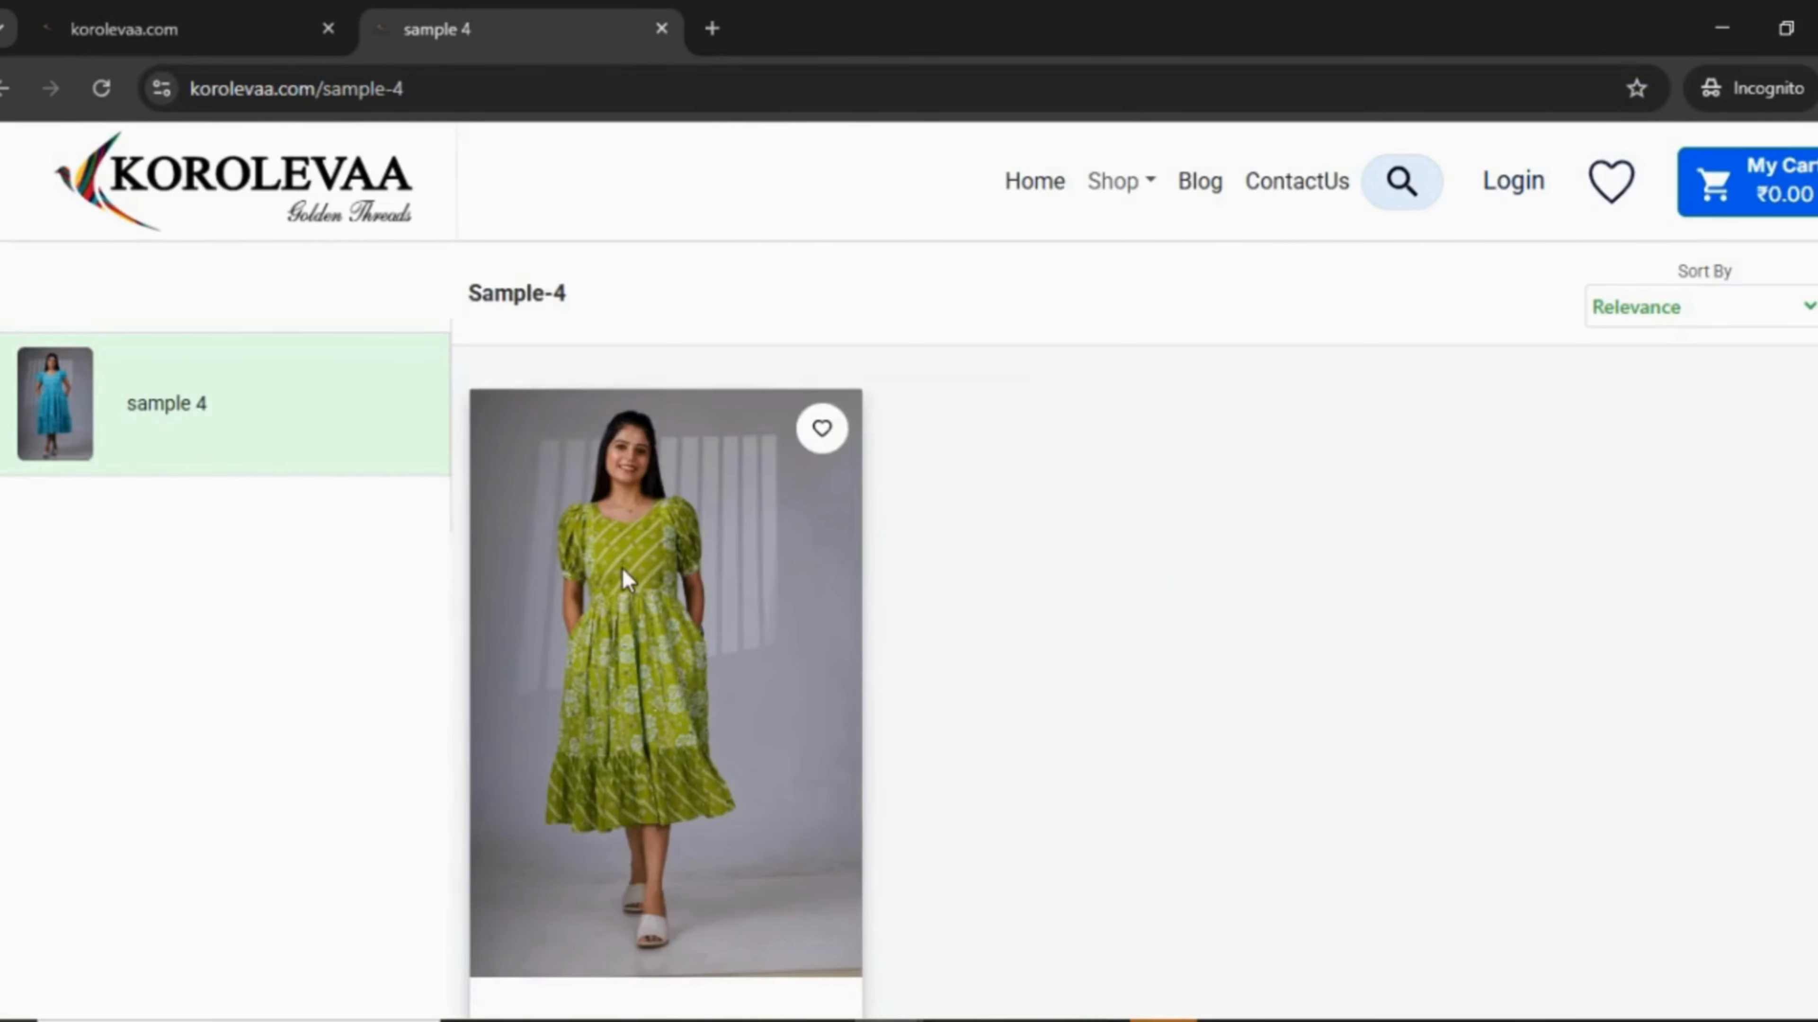
left_click(626, 576)
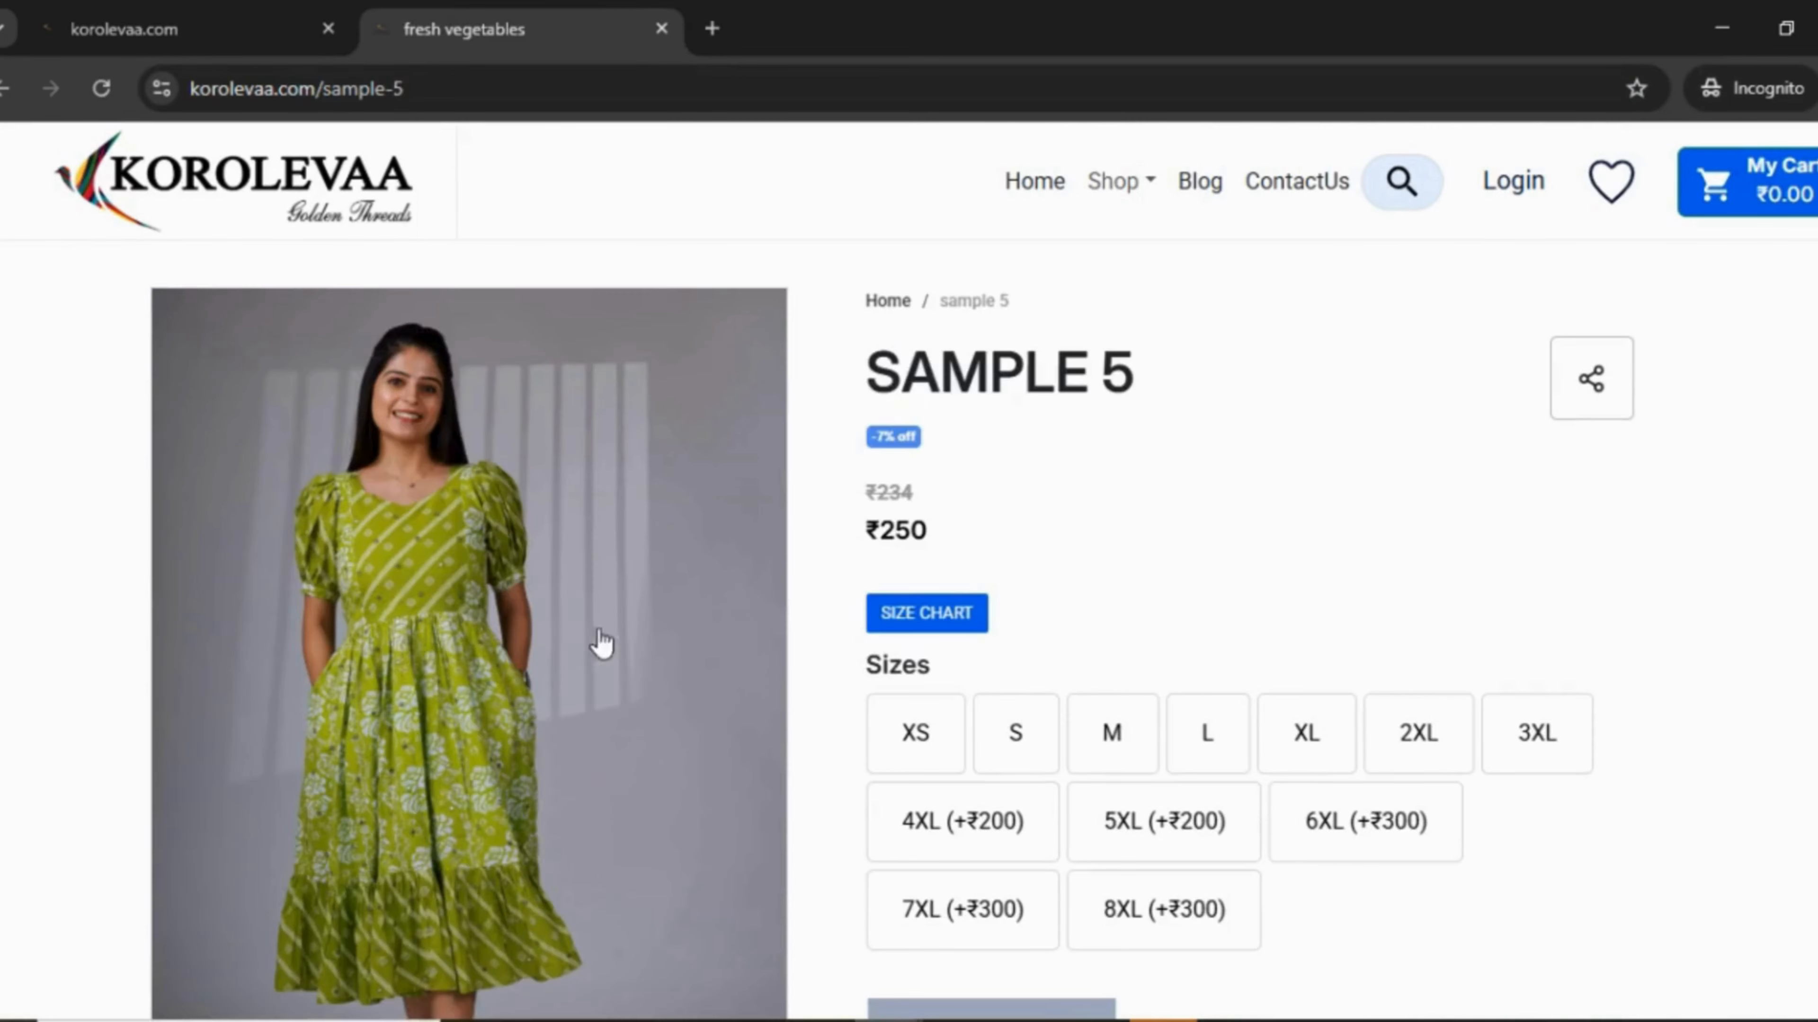
scroll(853, 556, "down", 4)
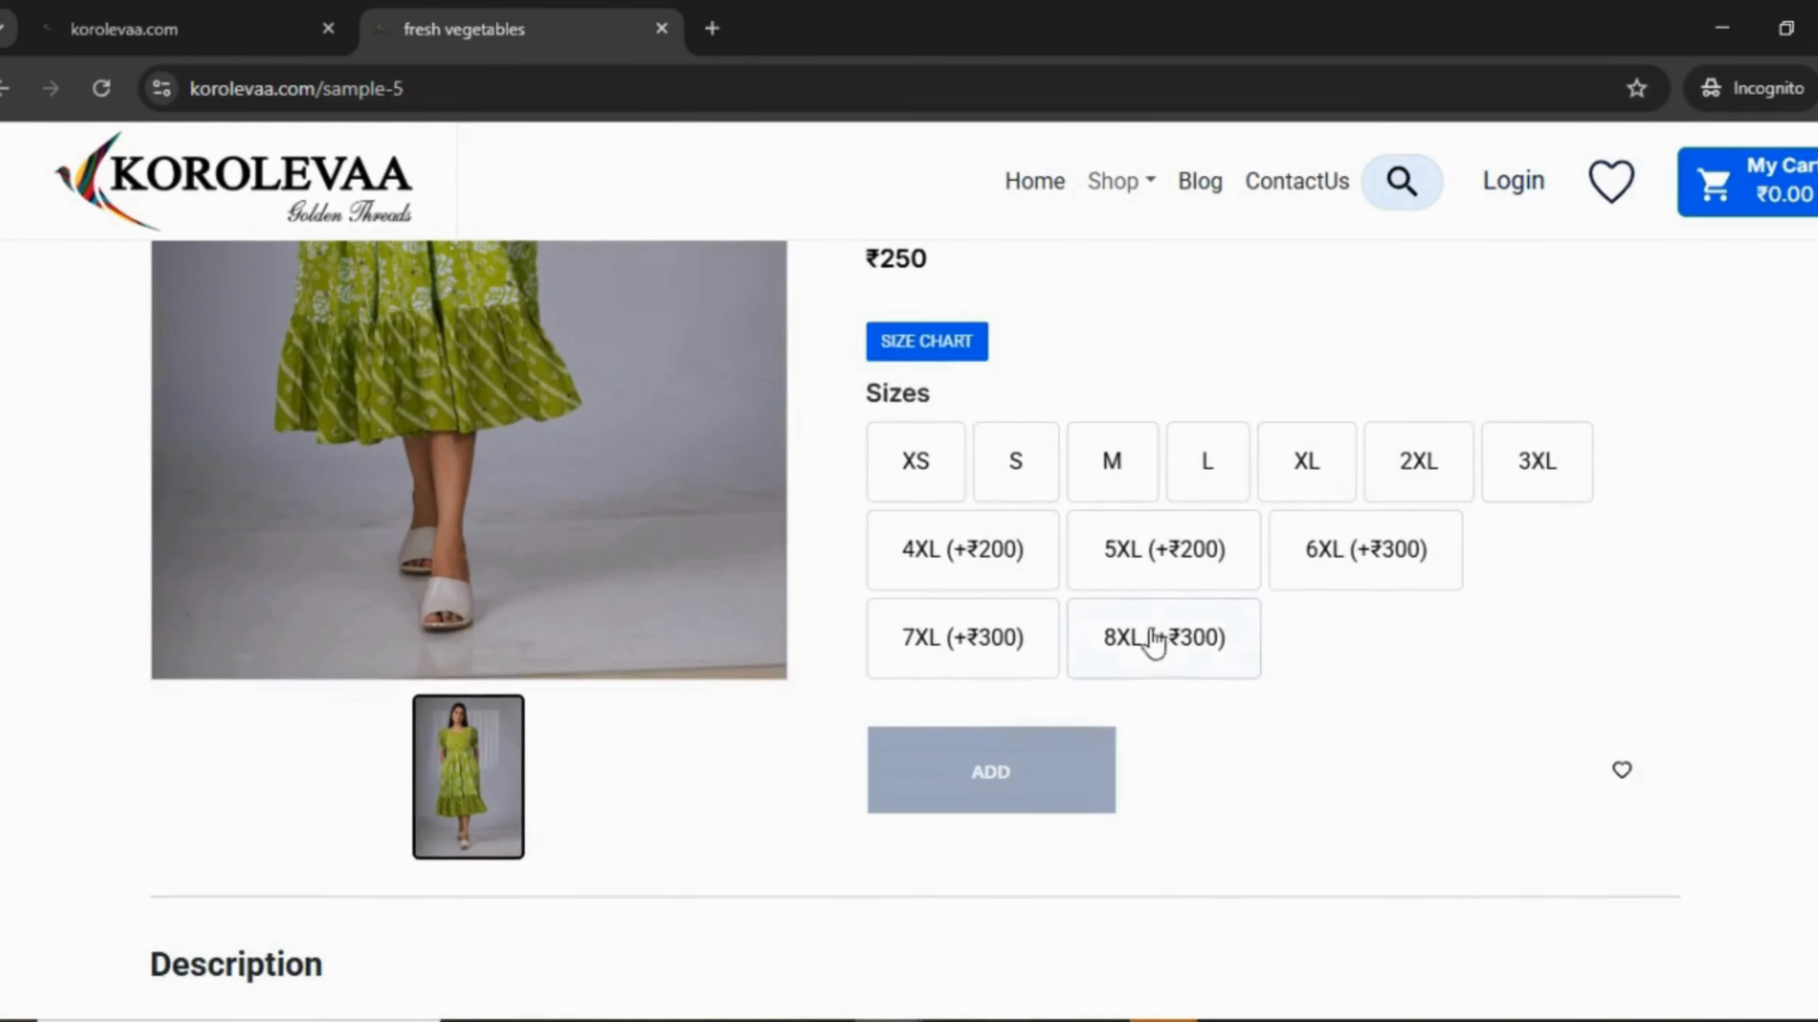
scroll(1138, 634, "down", 10)
scroll(1024, 641, "up", 14)
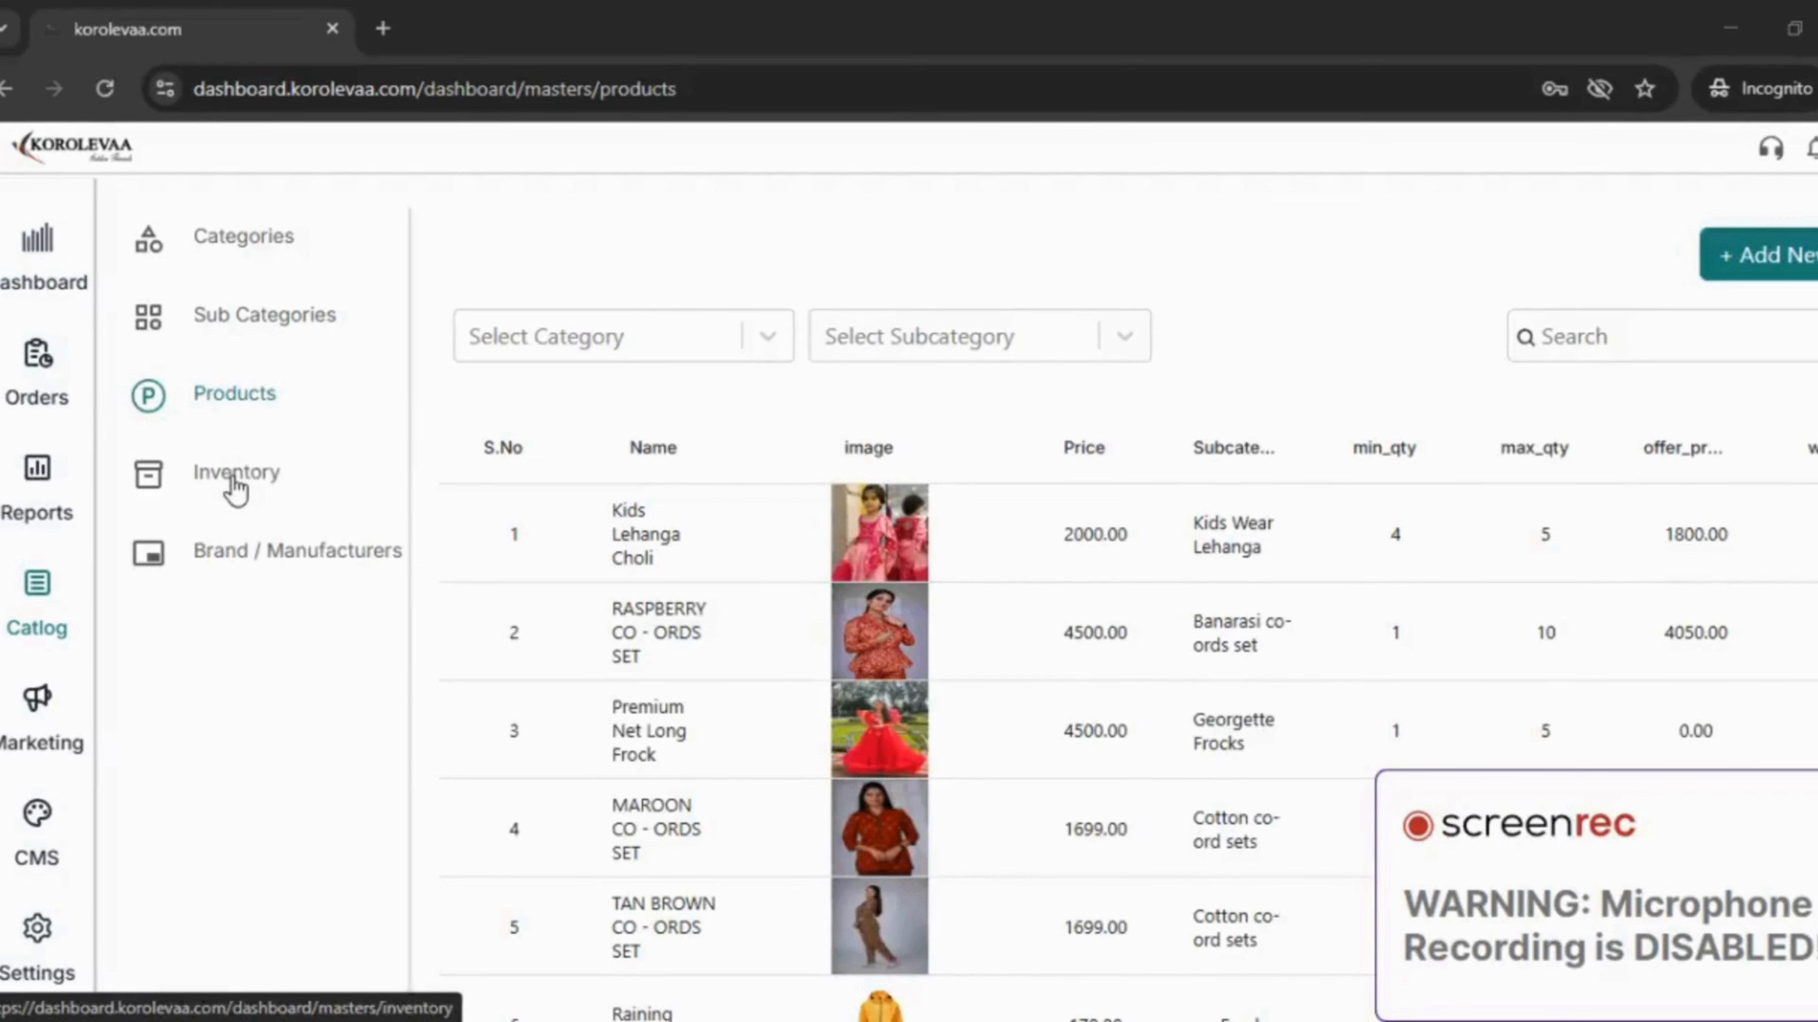
- Check the empty Inventory page and try its product-name search
left_click(233, 475)
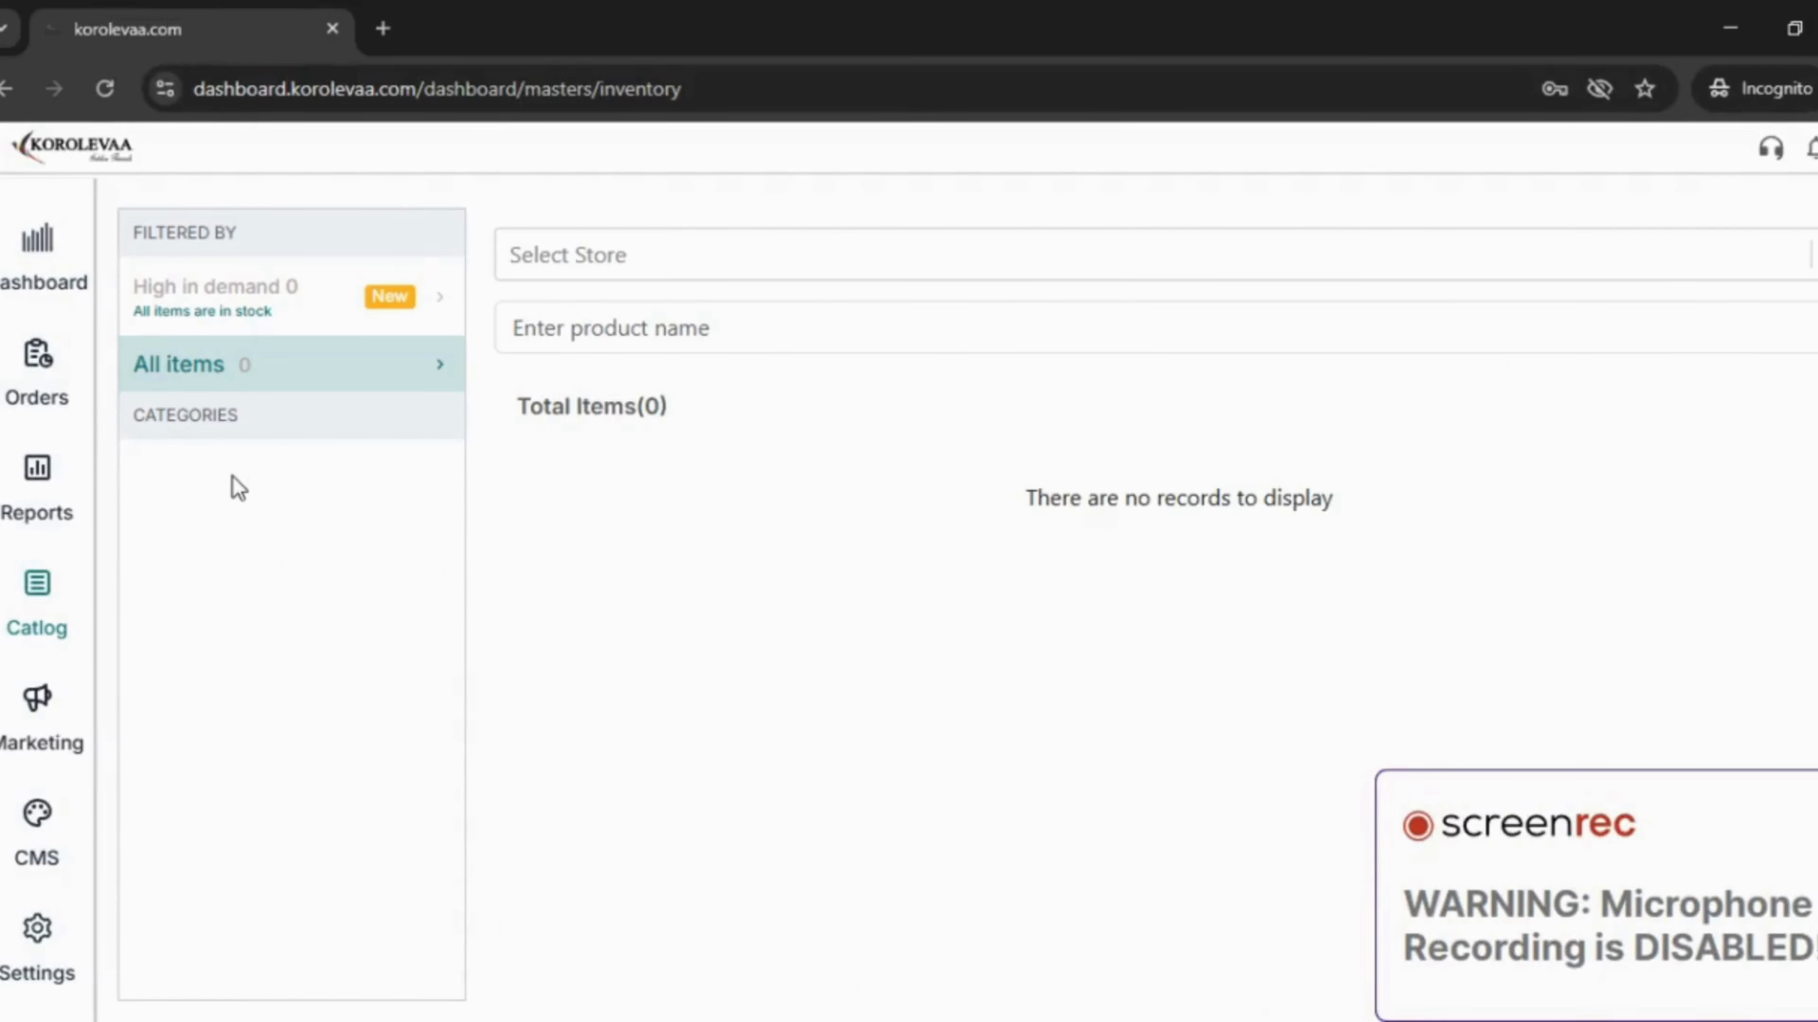
scroll(301, 459, "down", 5)
scroll(315, 494, "up", 2)
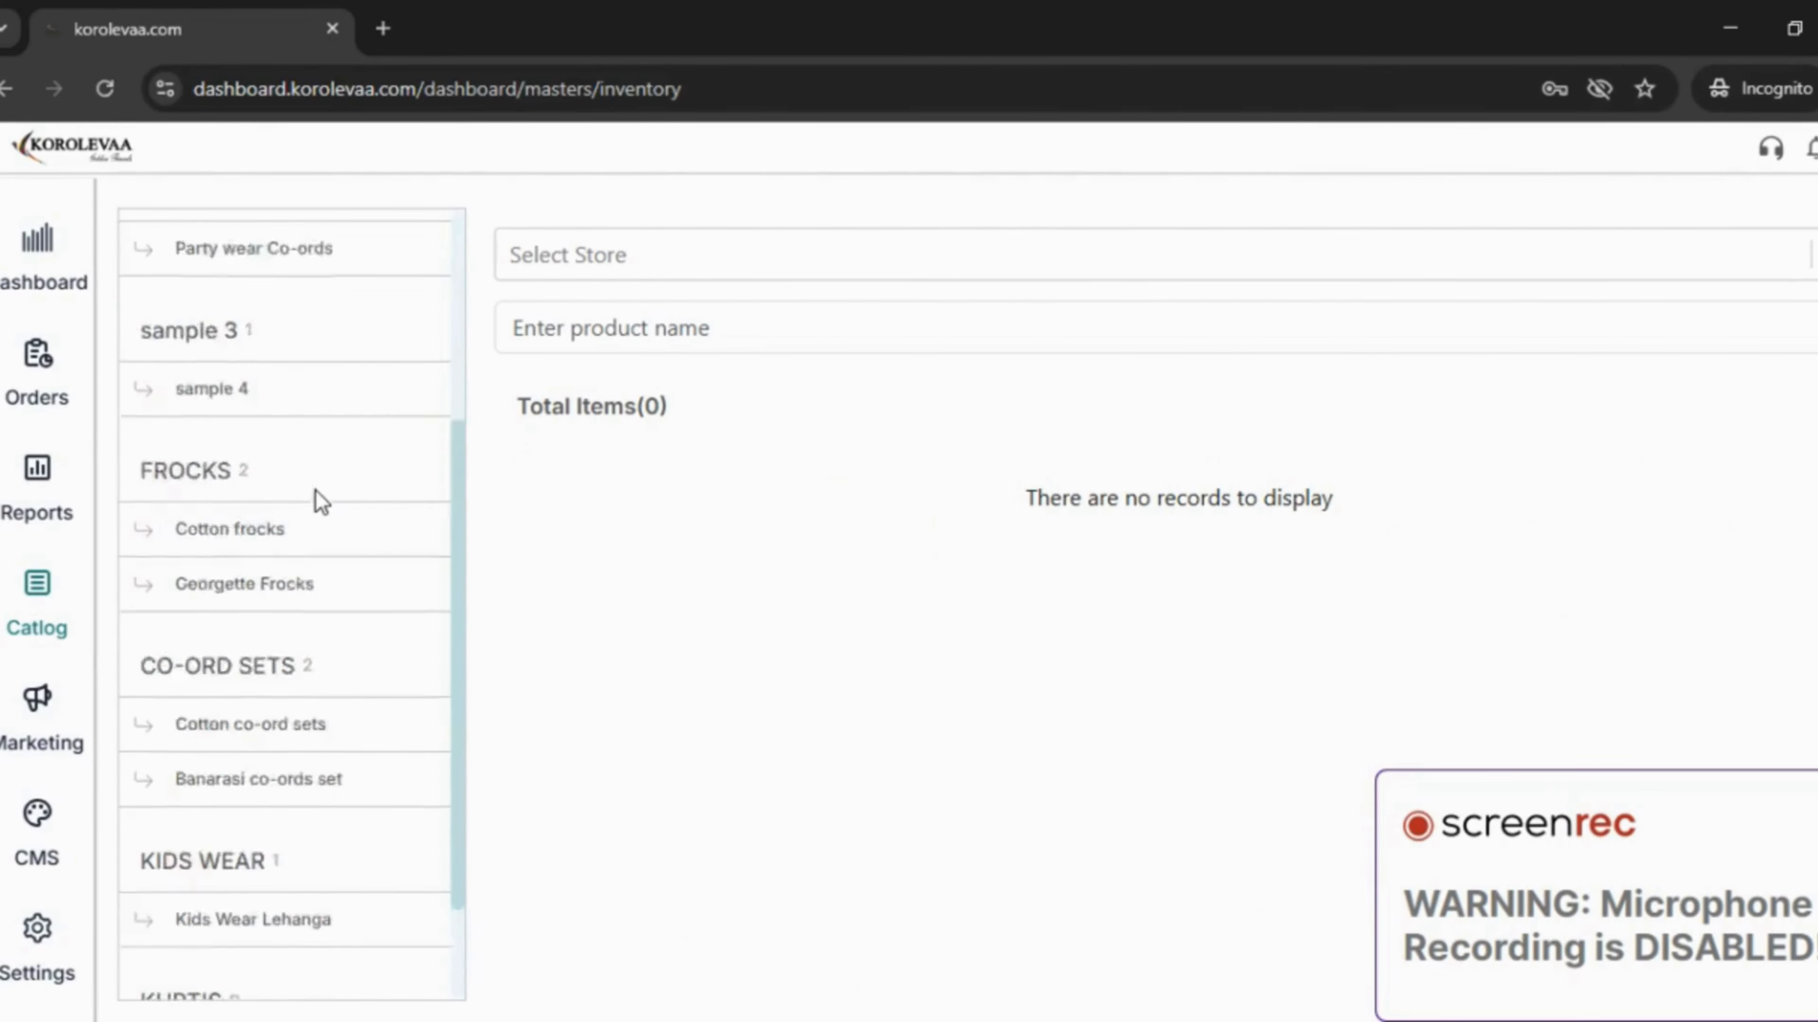
scroll(320, 502, "up", 5)
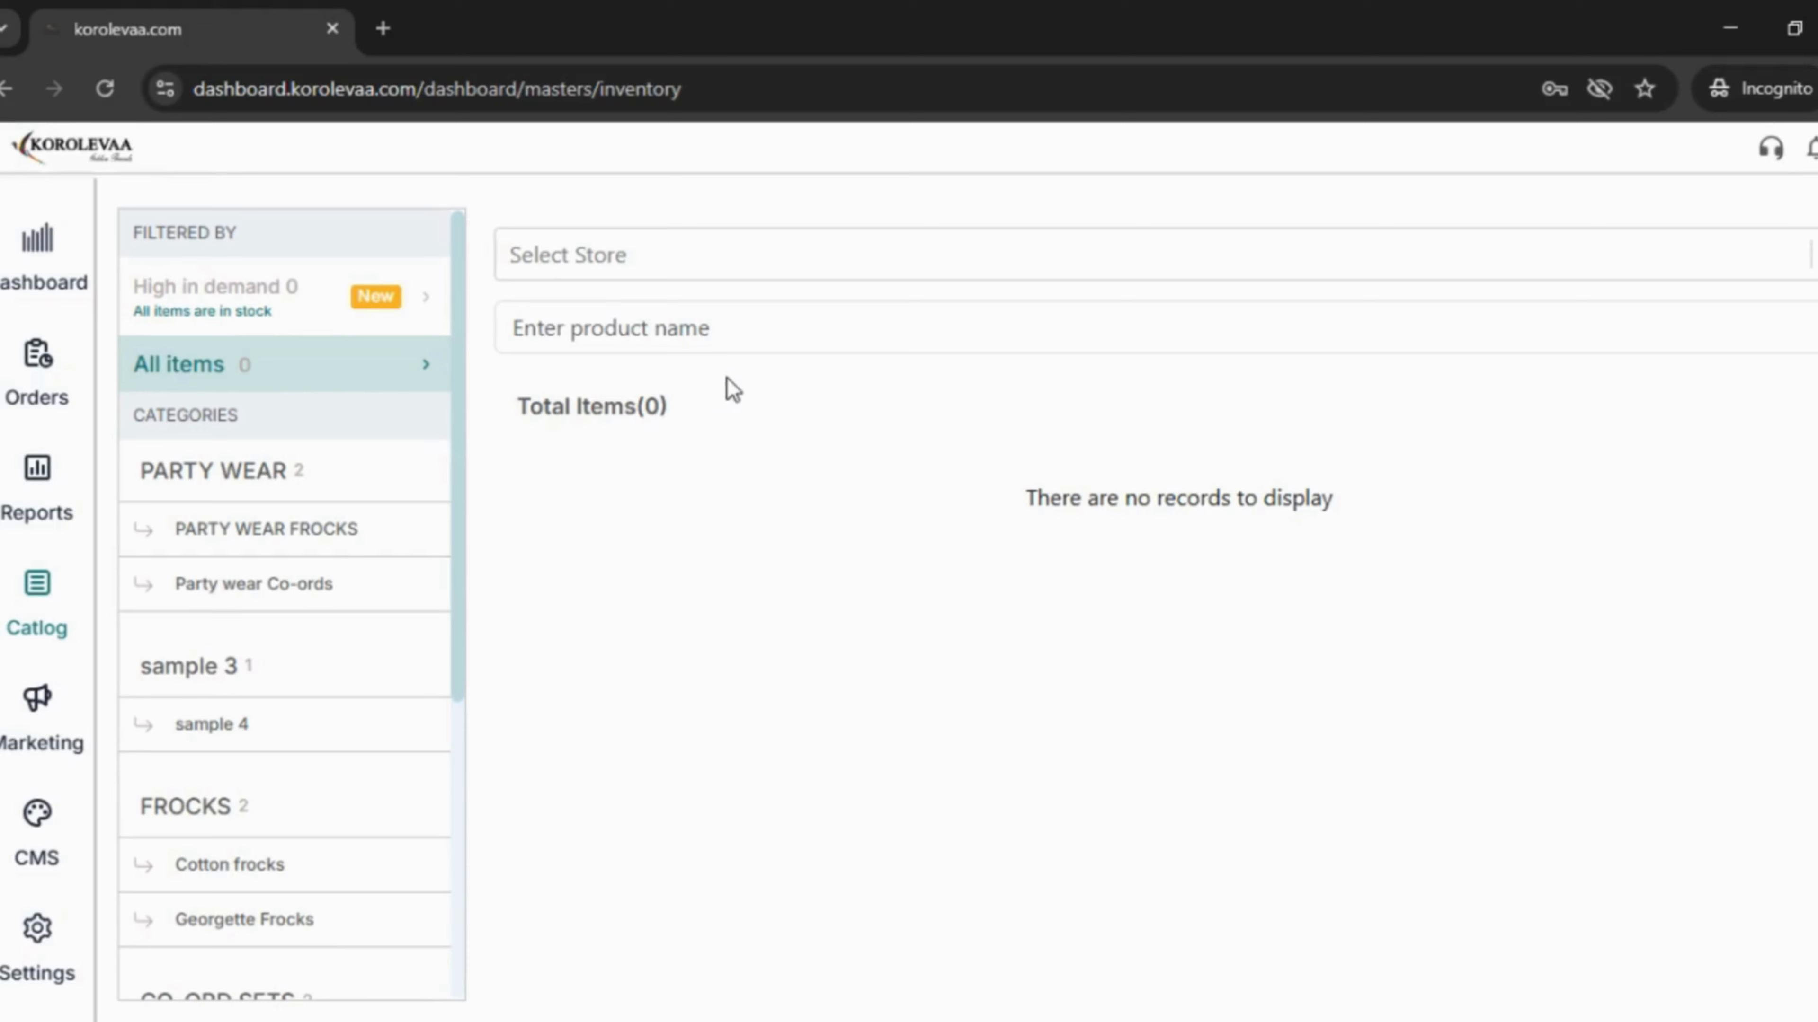
left_click(664, 324)
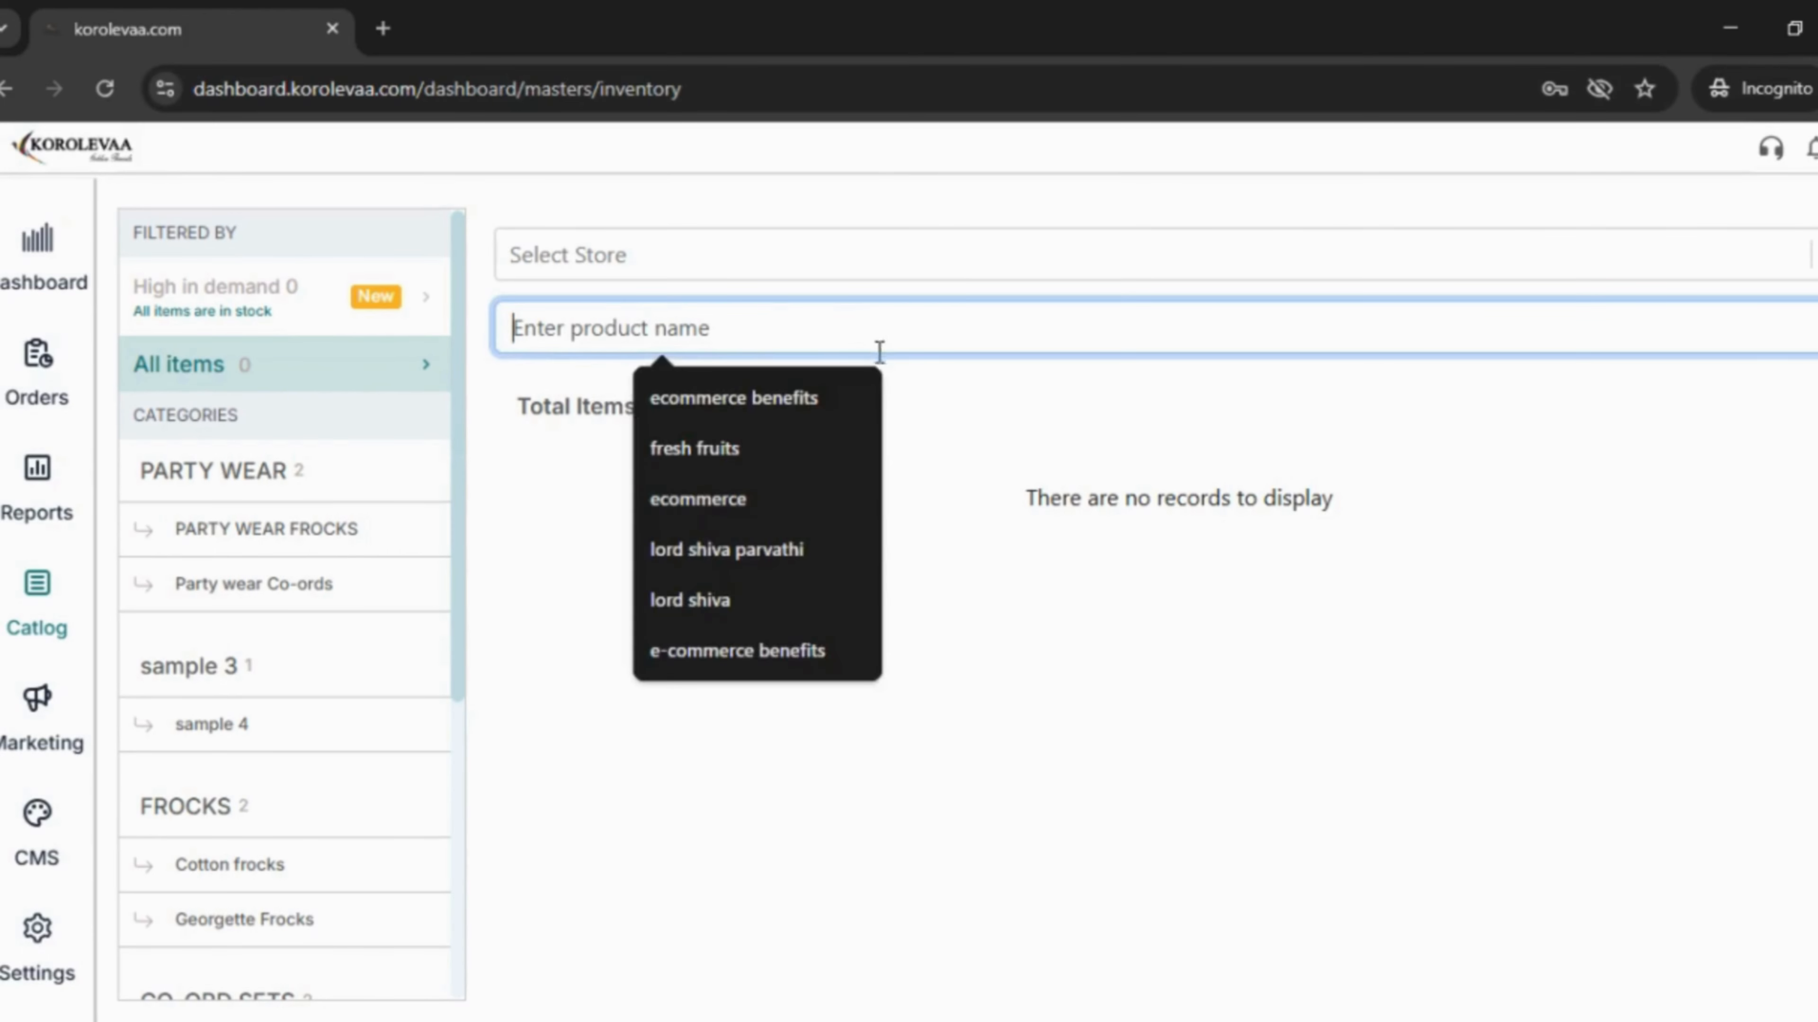
left_click(899, 387)
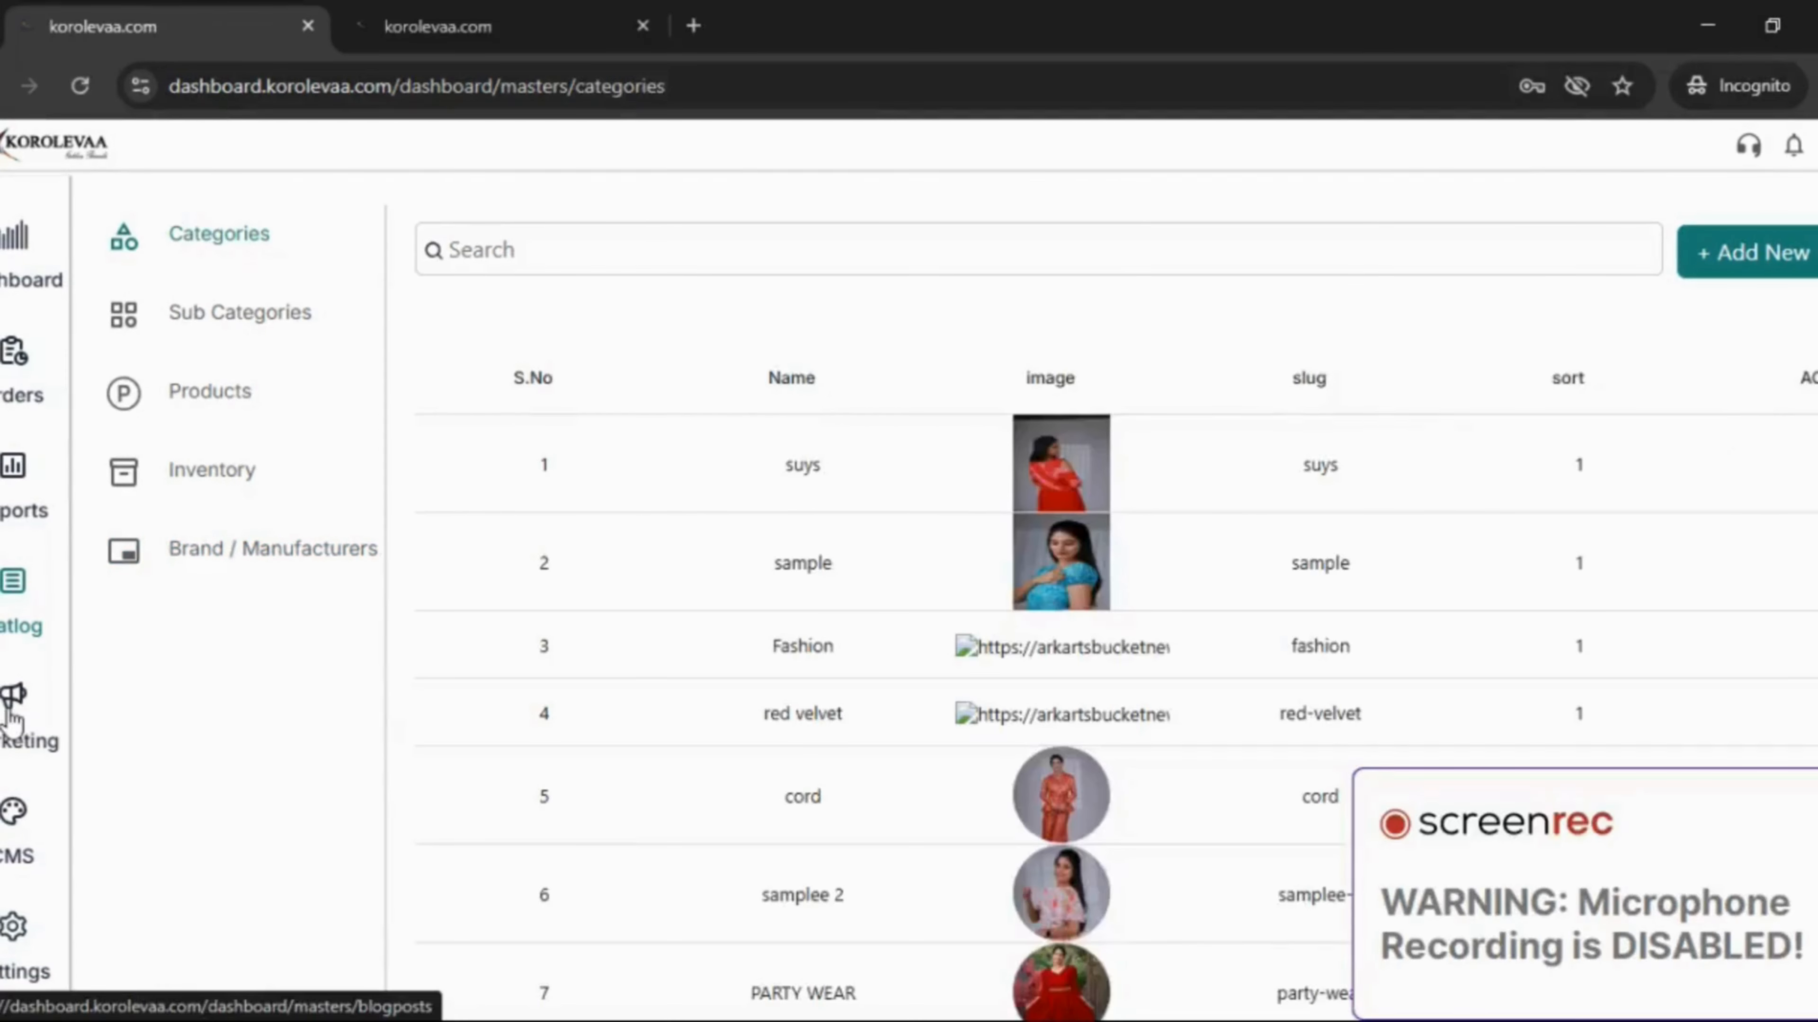
- Start a new blog category under Marketing > Blog Categories with the PASTEL BLUE dress image
left_click(12, 716)
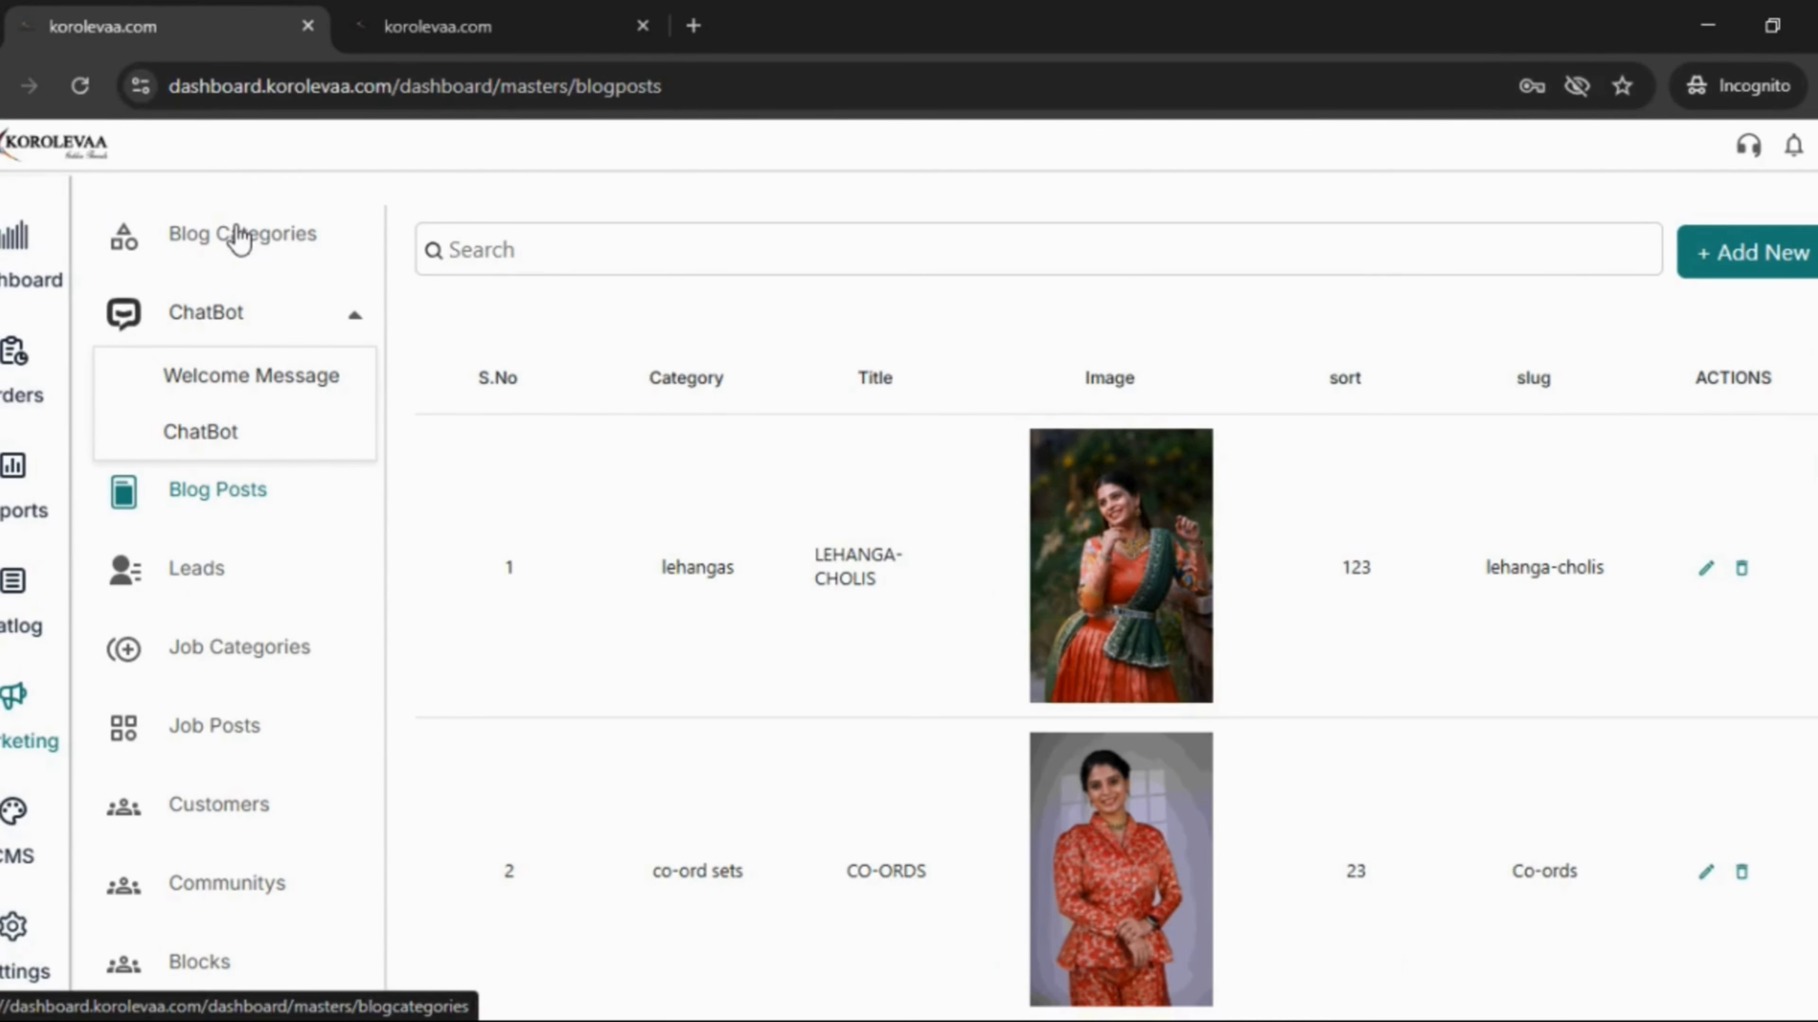
left_click(239, 240)
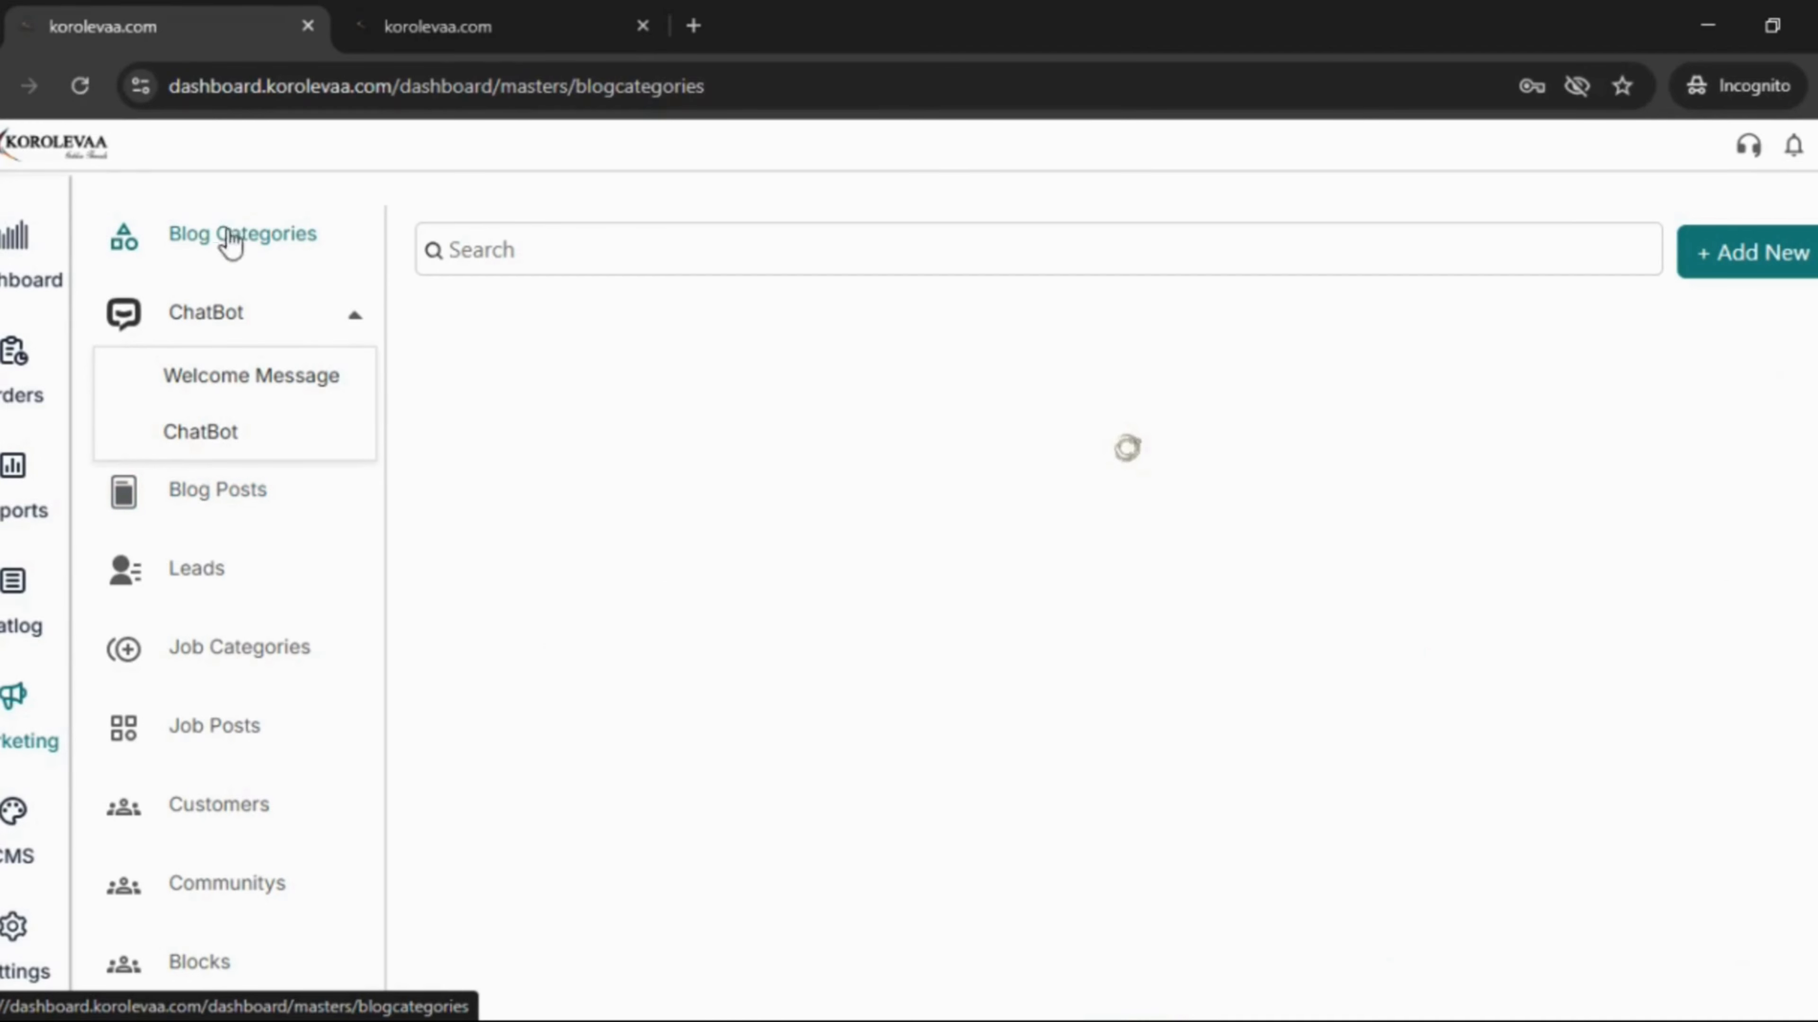
left_click(1761, 253)
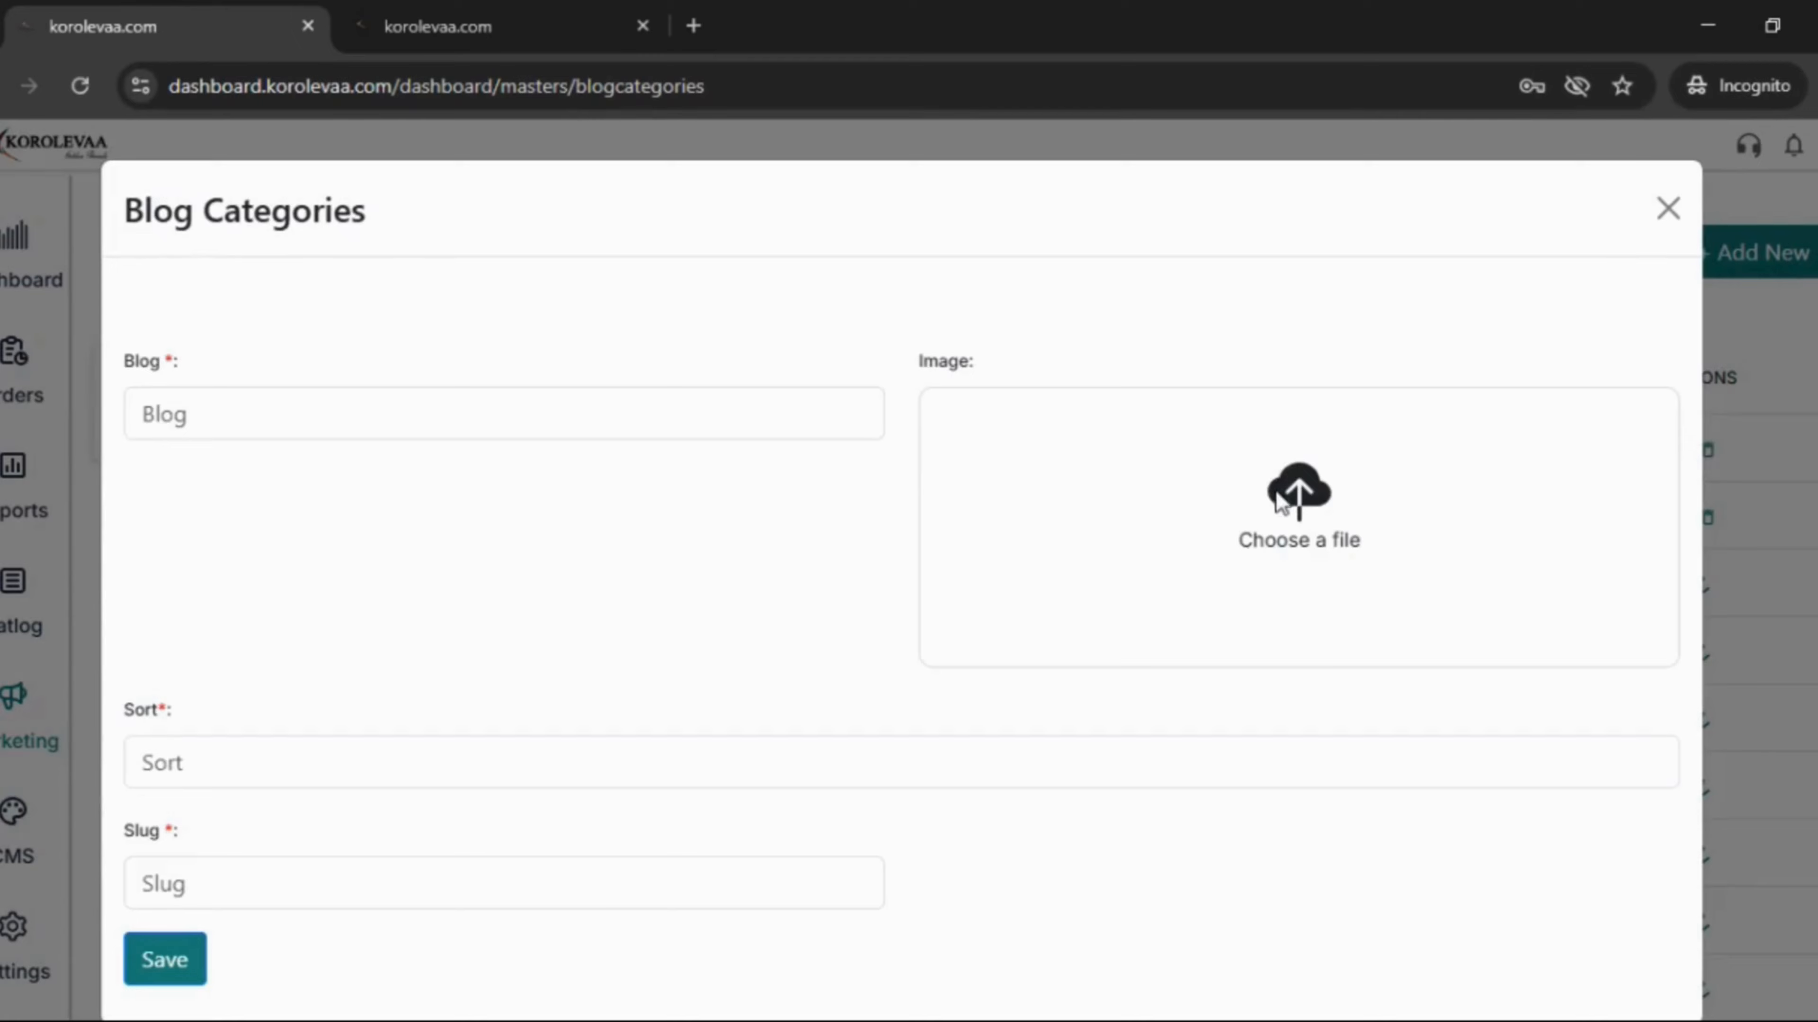
left_click(1281, 498)
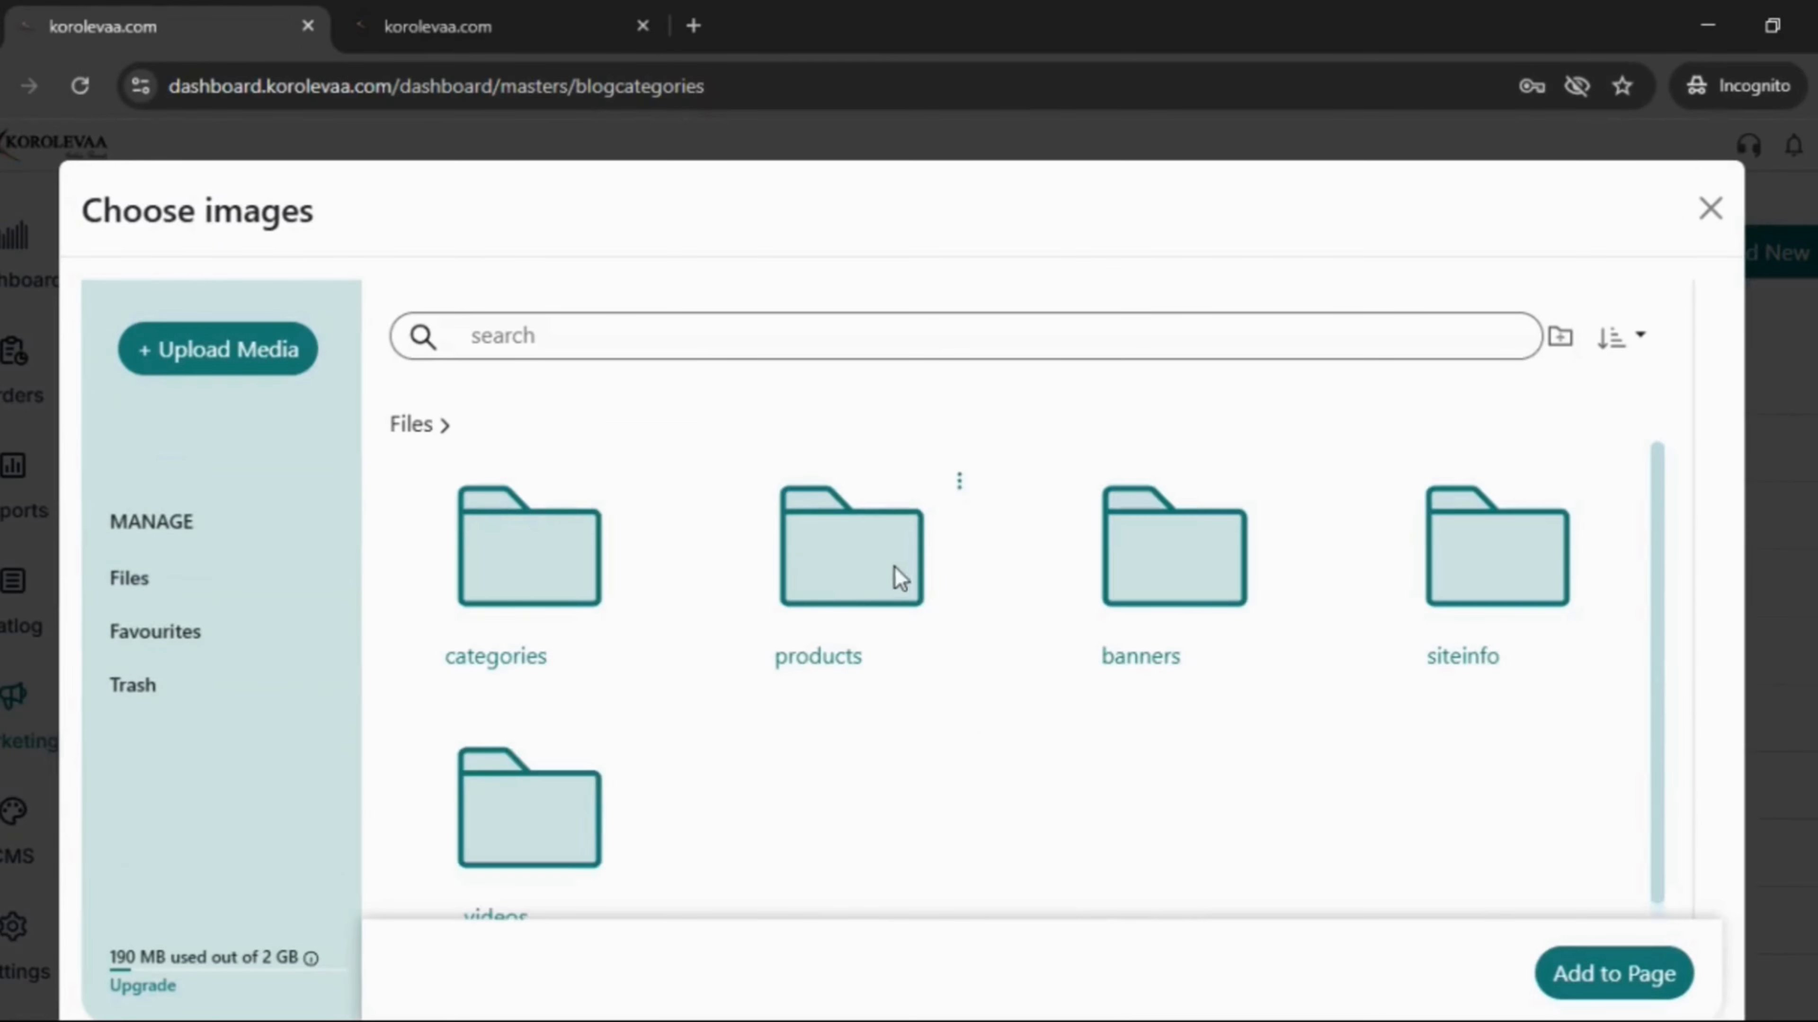
left_click(1096, 766)
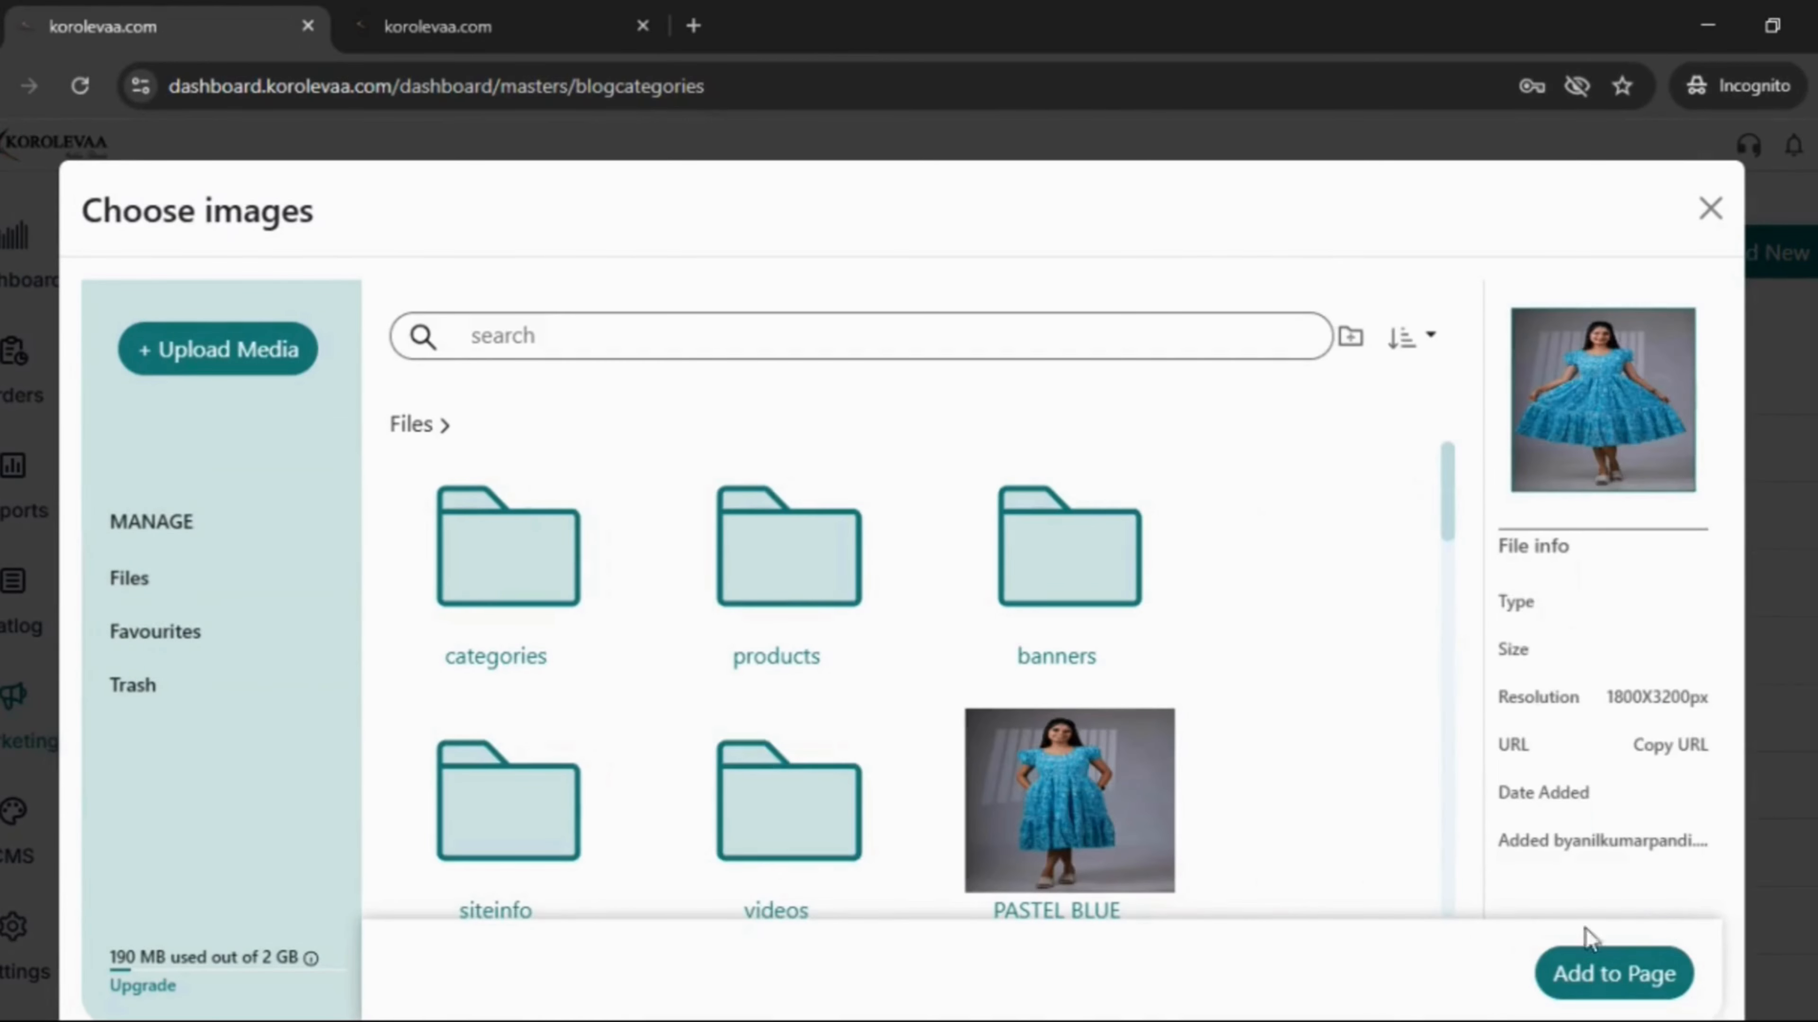
left_click(1619, 977)
- Name the category BEAUTIFUL DRESSES, set sort order 2 and slug BEAUTIFUL DRESSES, and save
left_click(512, 412)
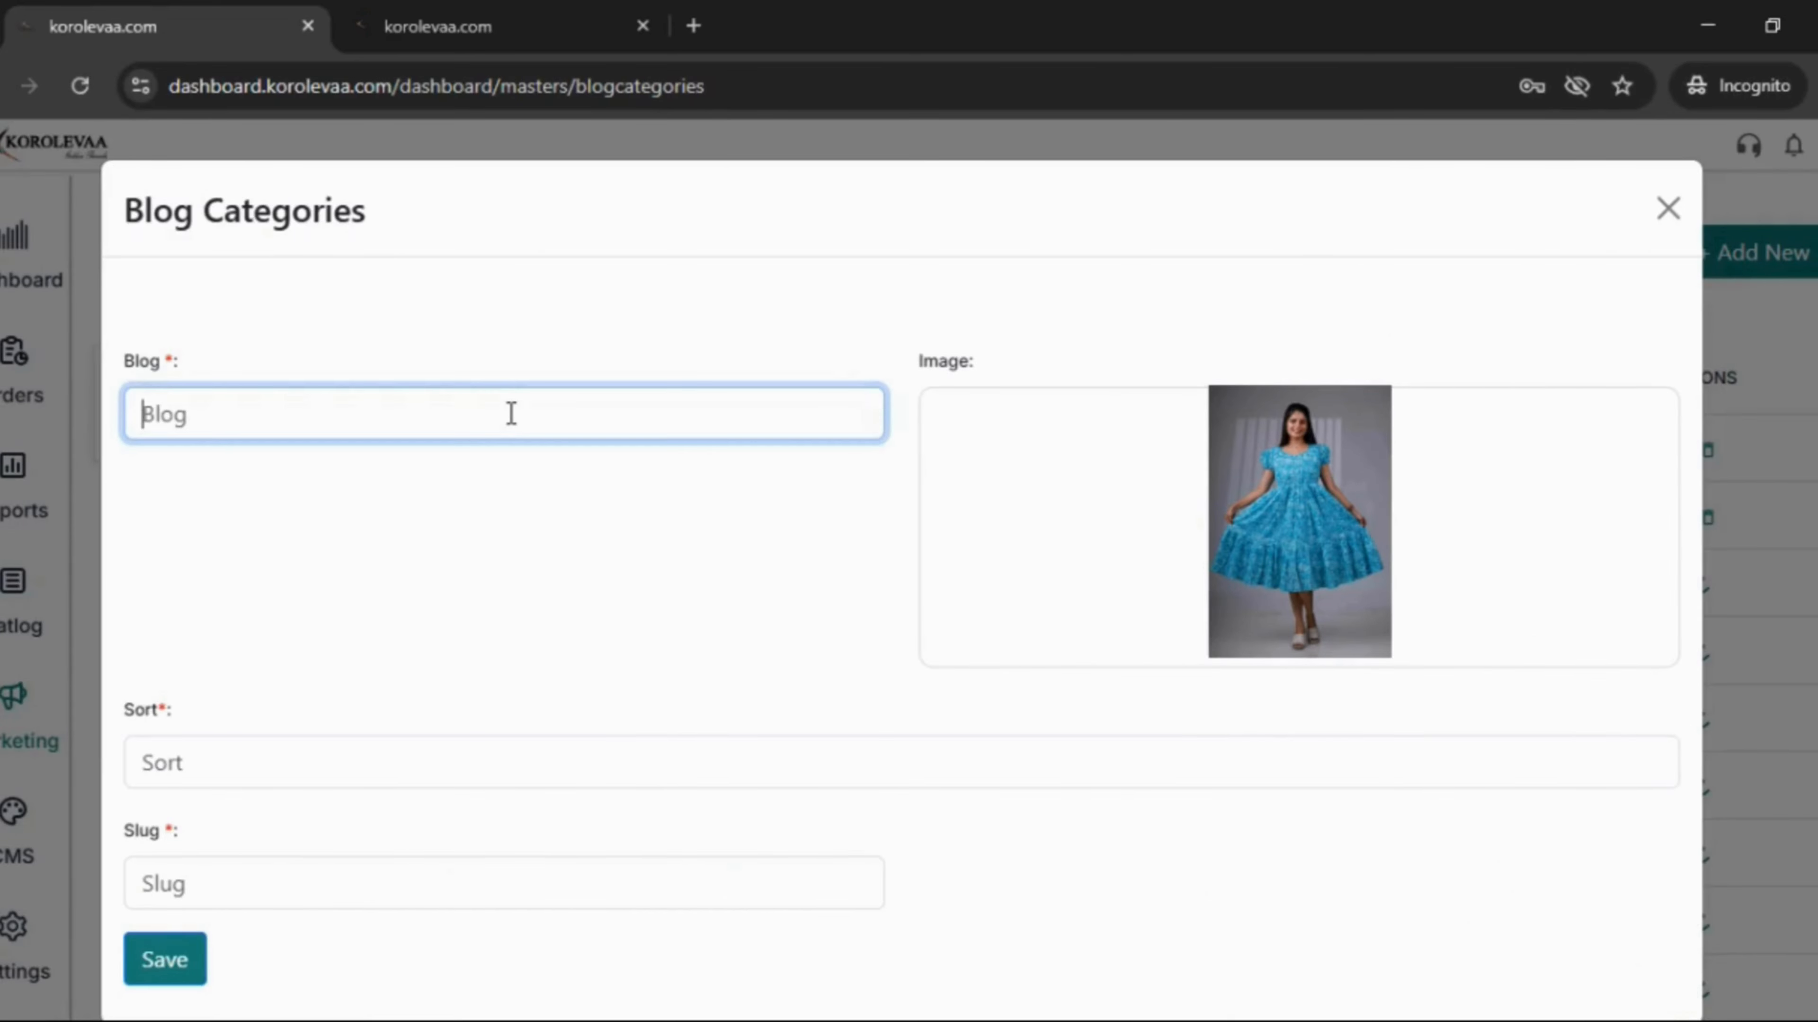
type("BEAUT")
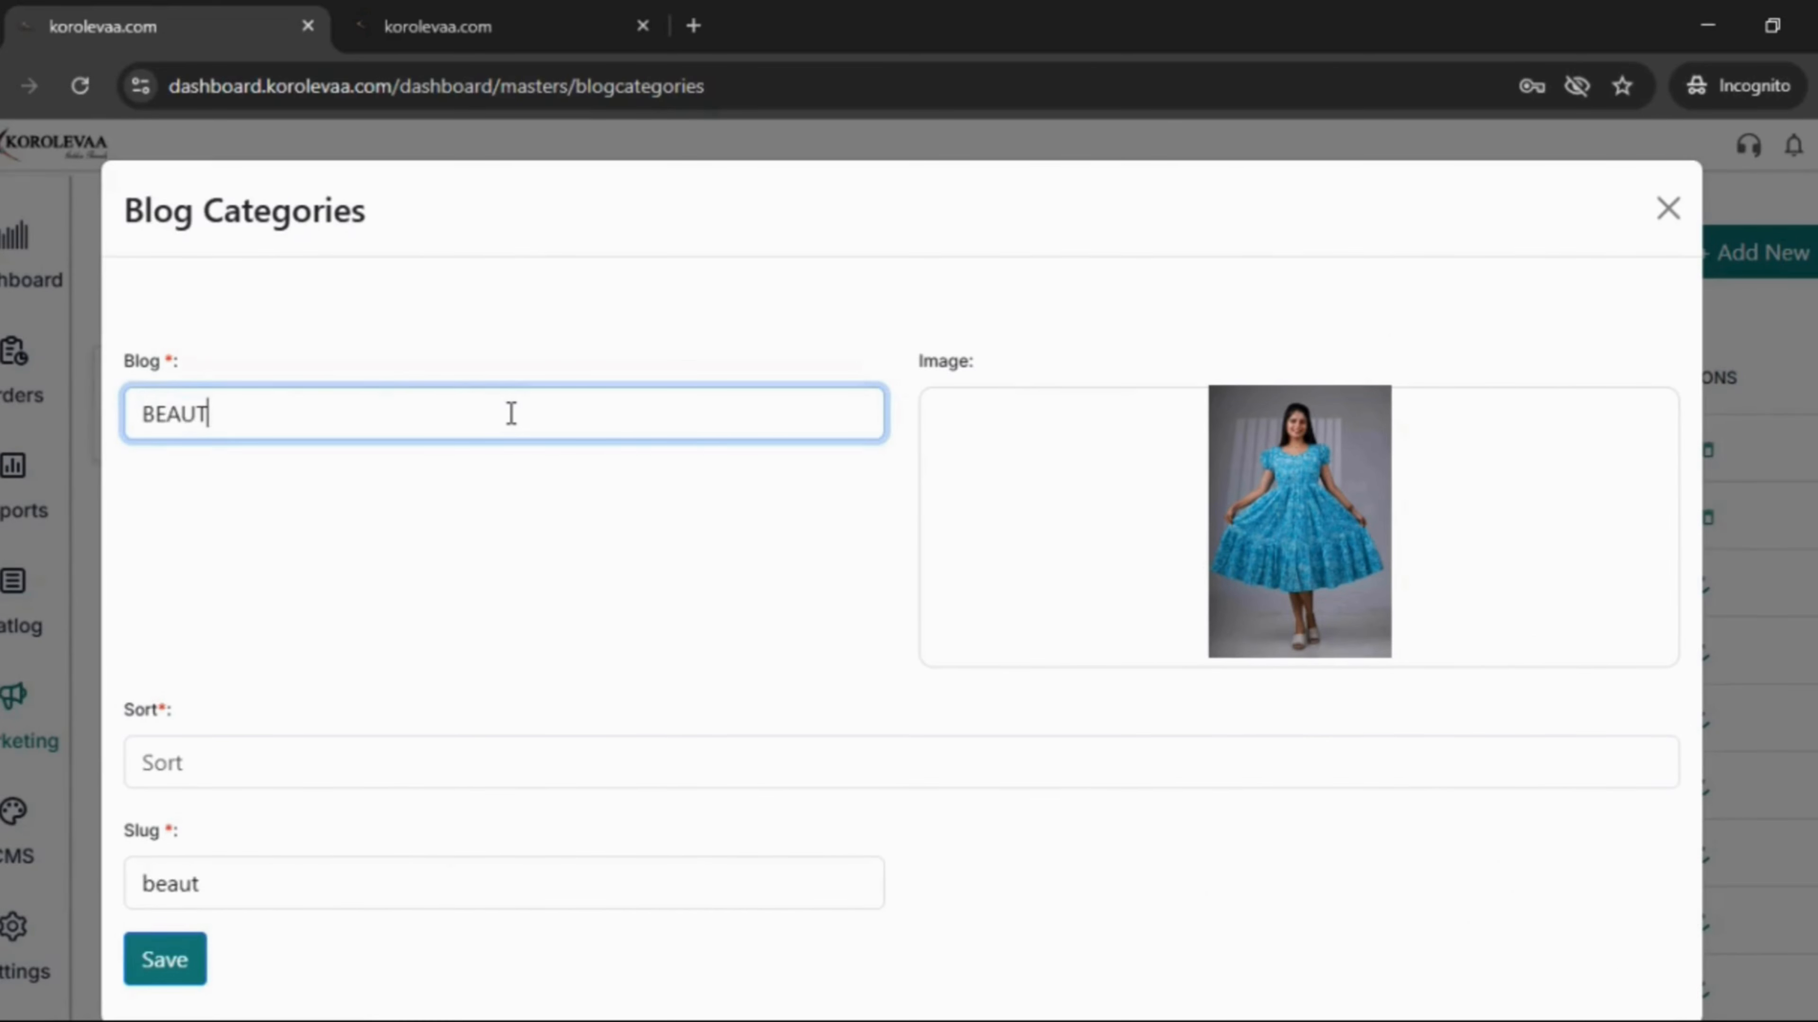
type("IFUL DRE")
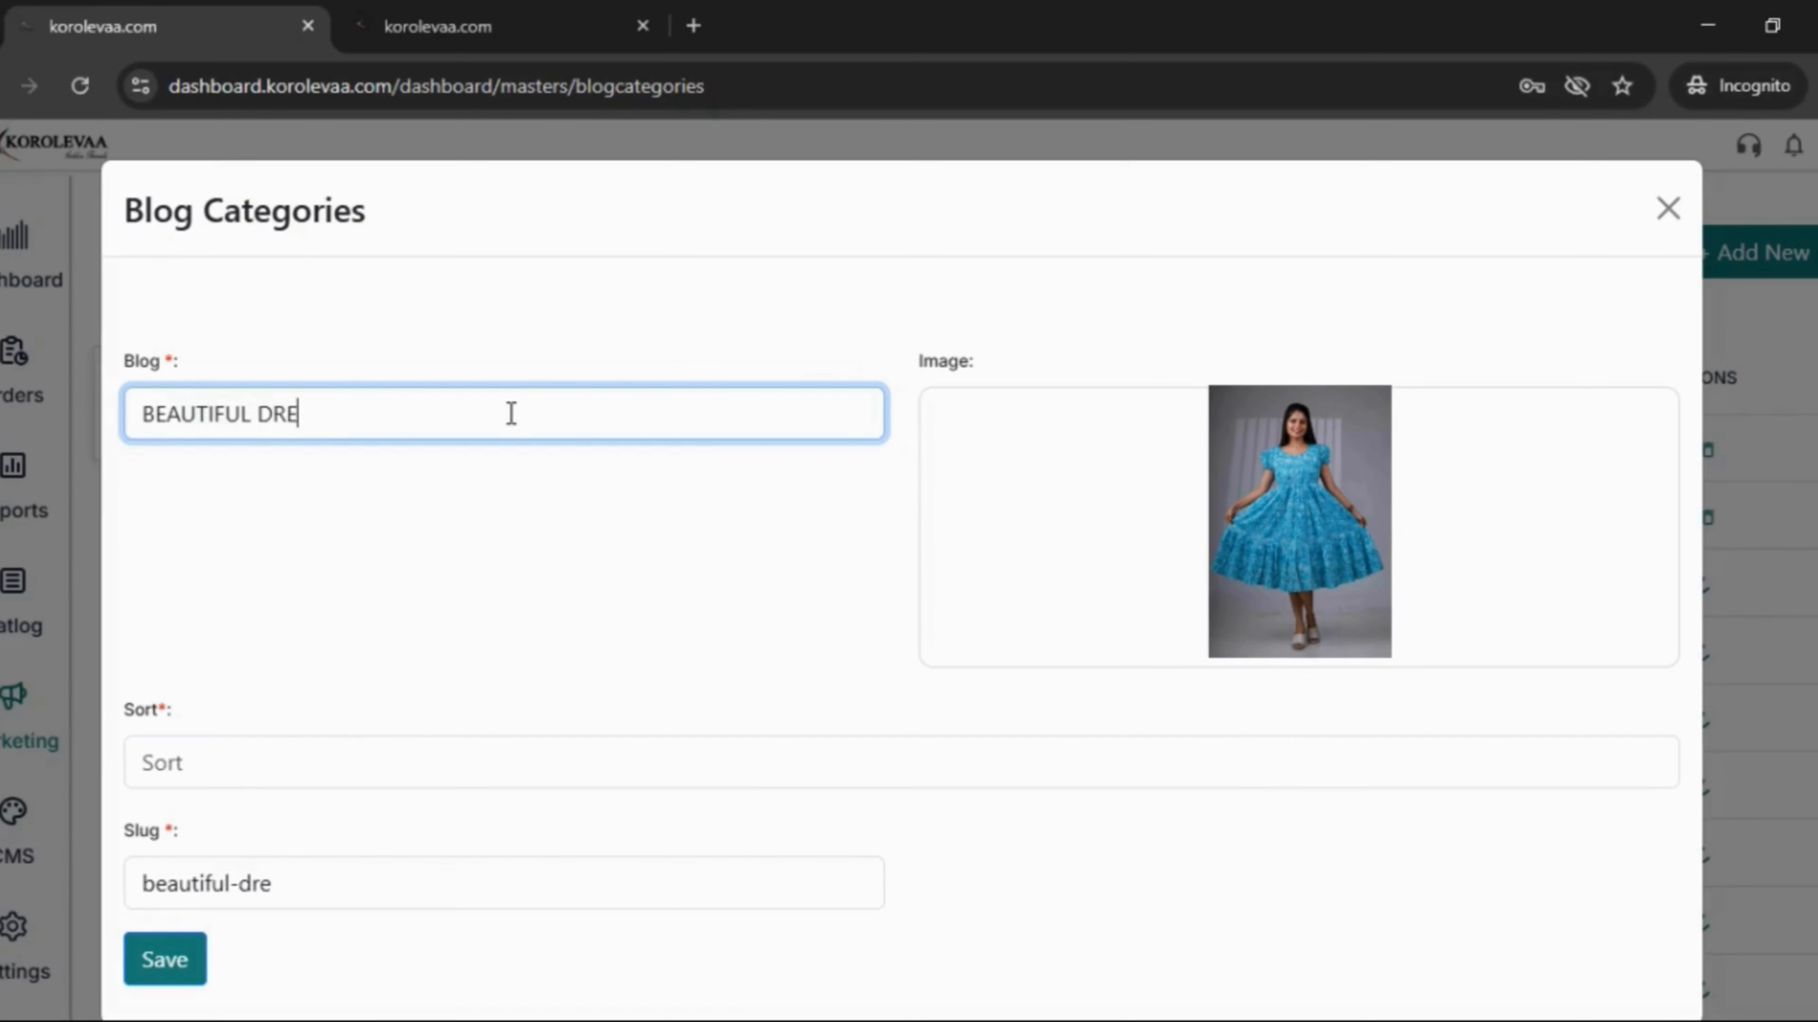
type("SSES")
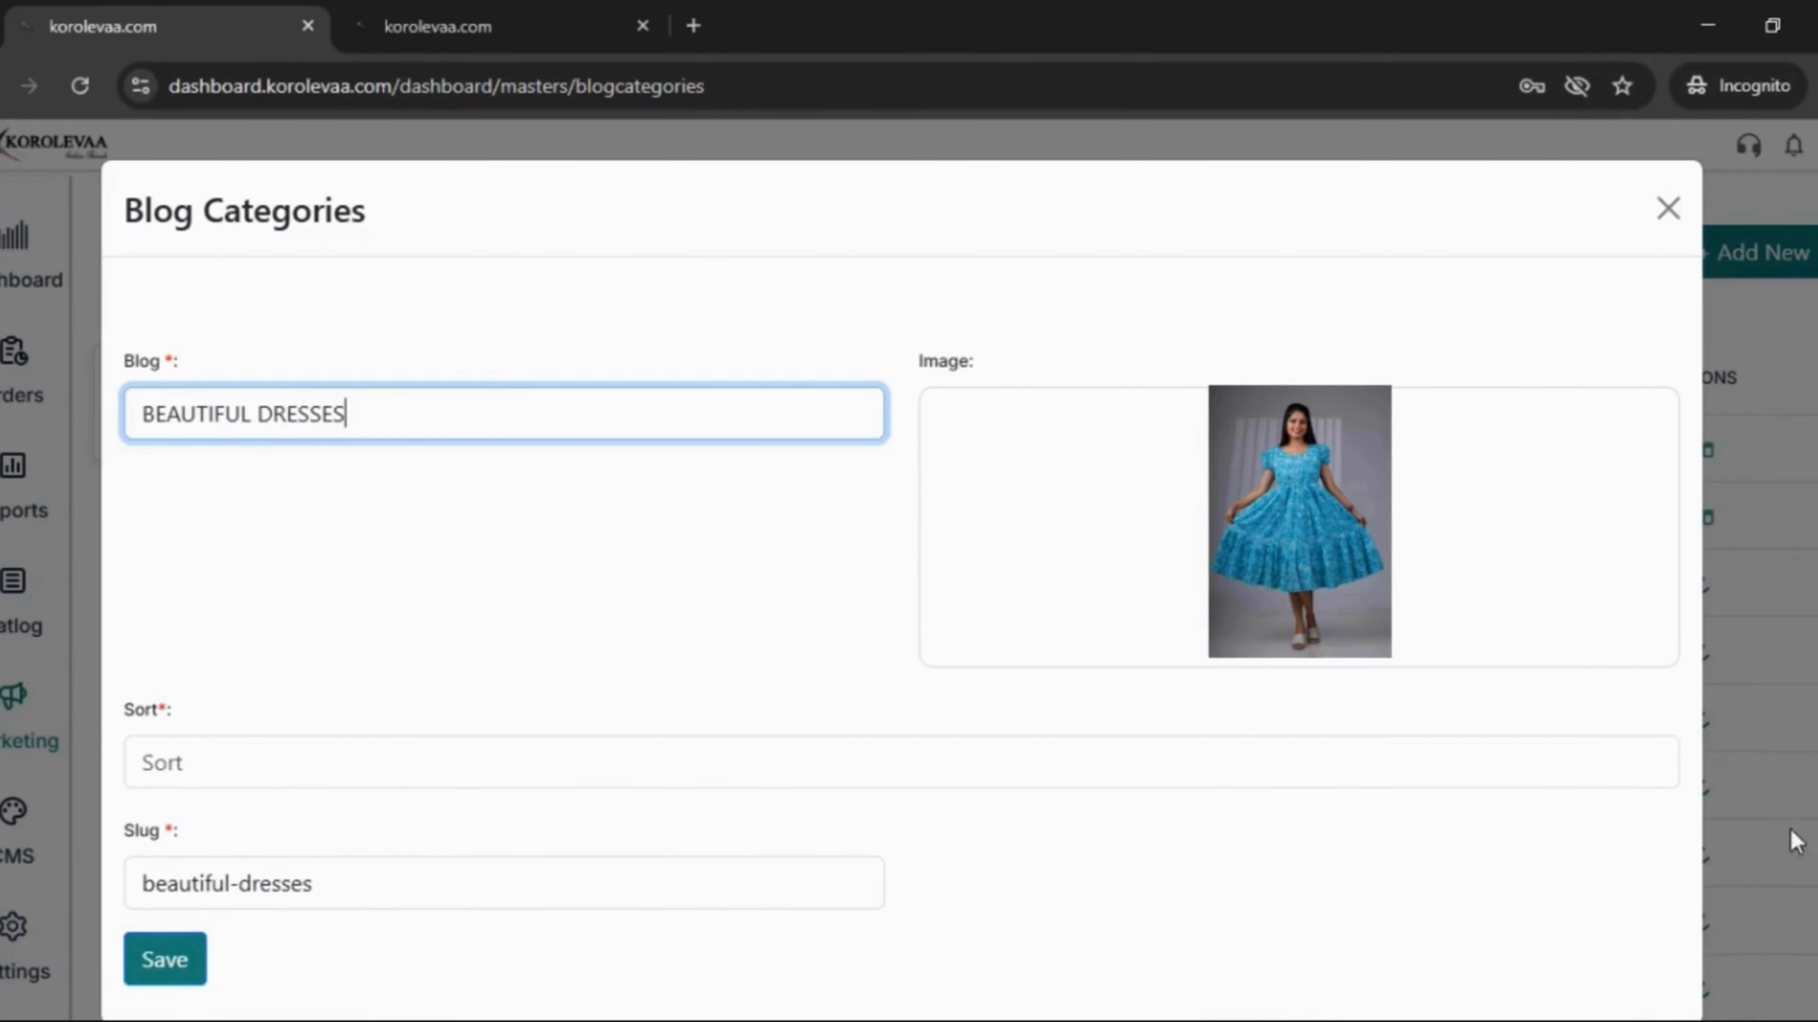
left_click(1655, 781)
left_click(1651, 757)
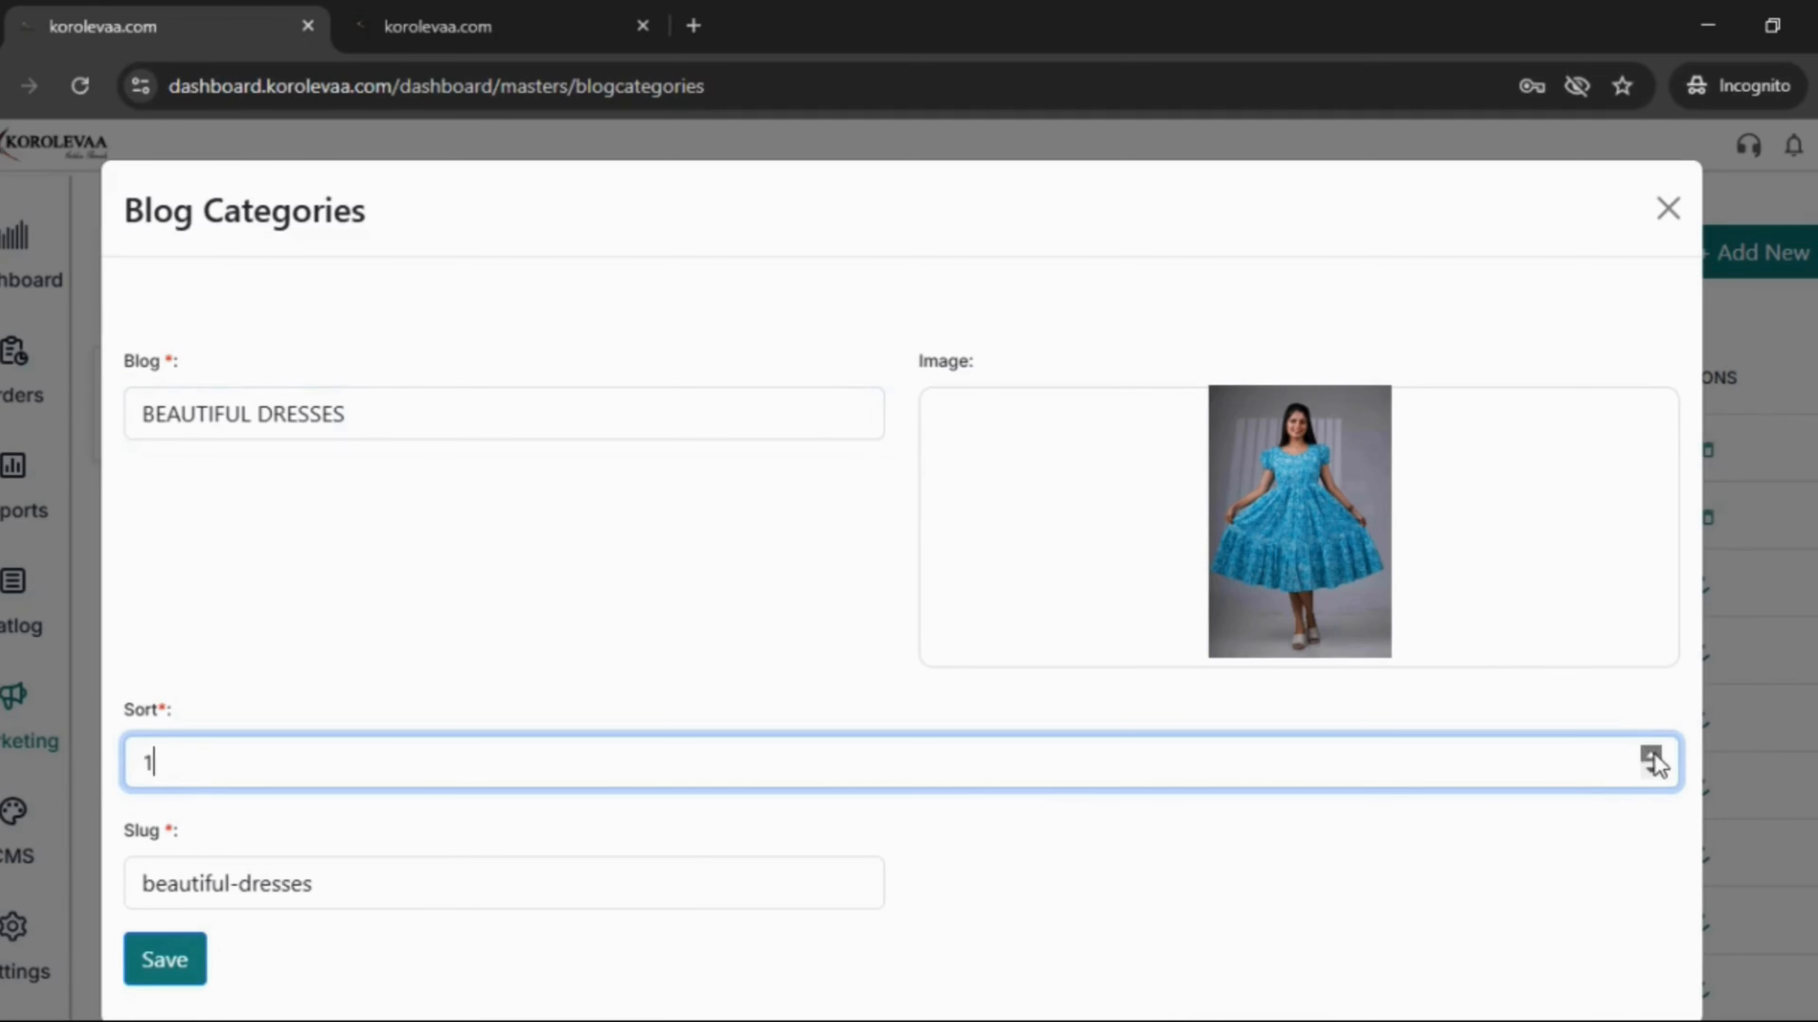
left_click(1651, 757)
scroll(963, 831, "down", 1)
double_click(449, 832)
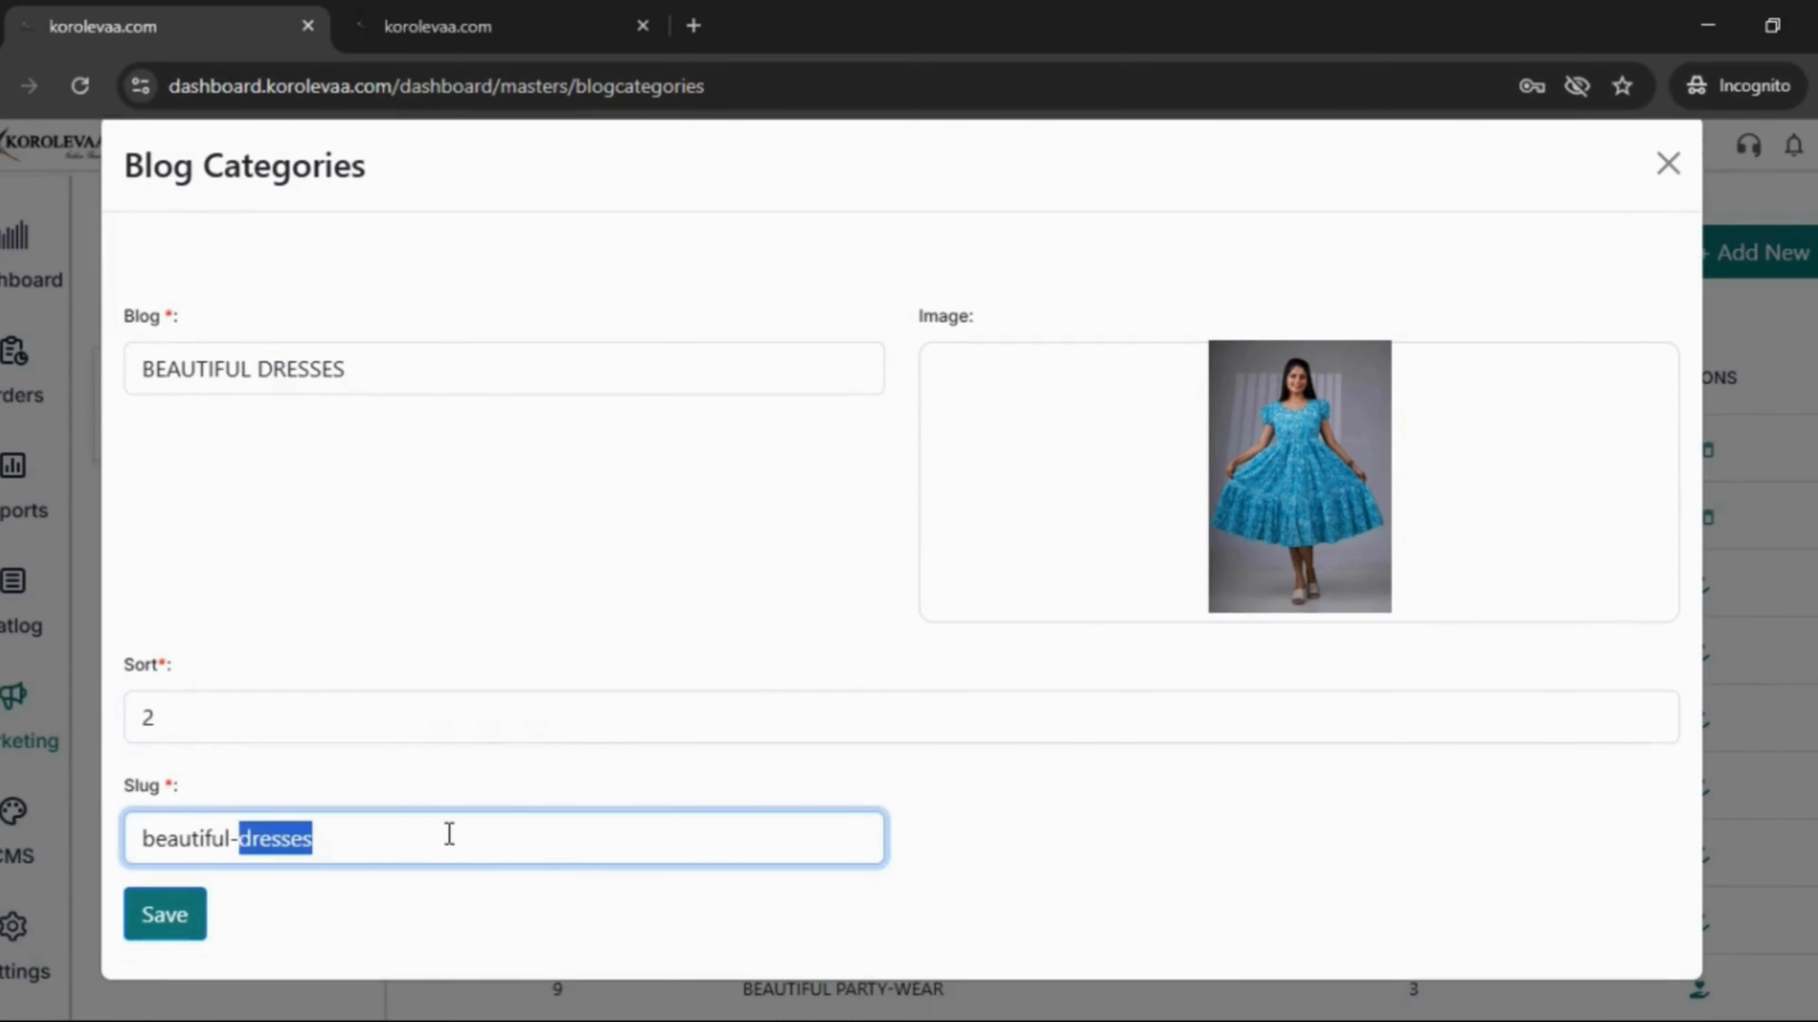
key("ctrl+a")
type("BEAUTIFUL")
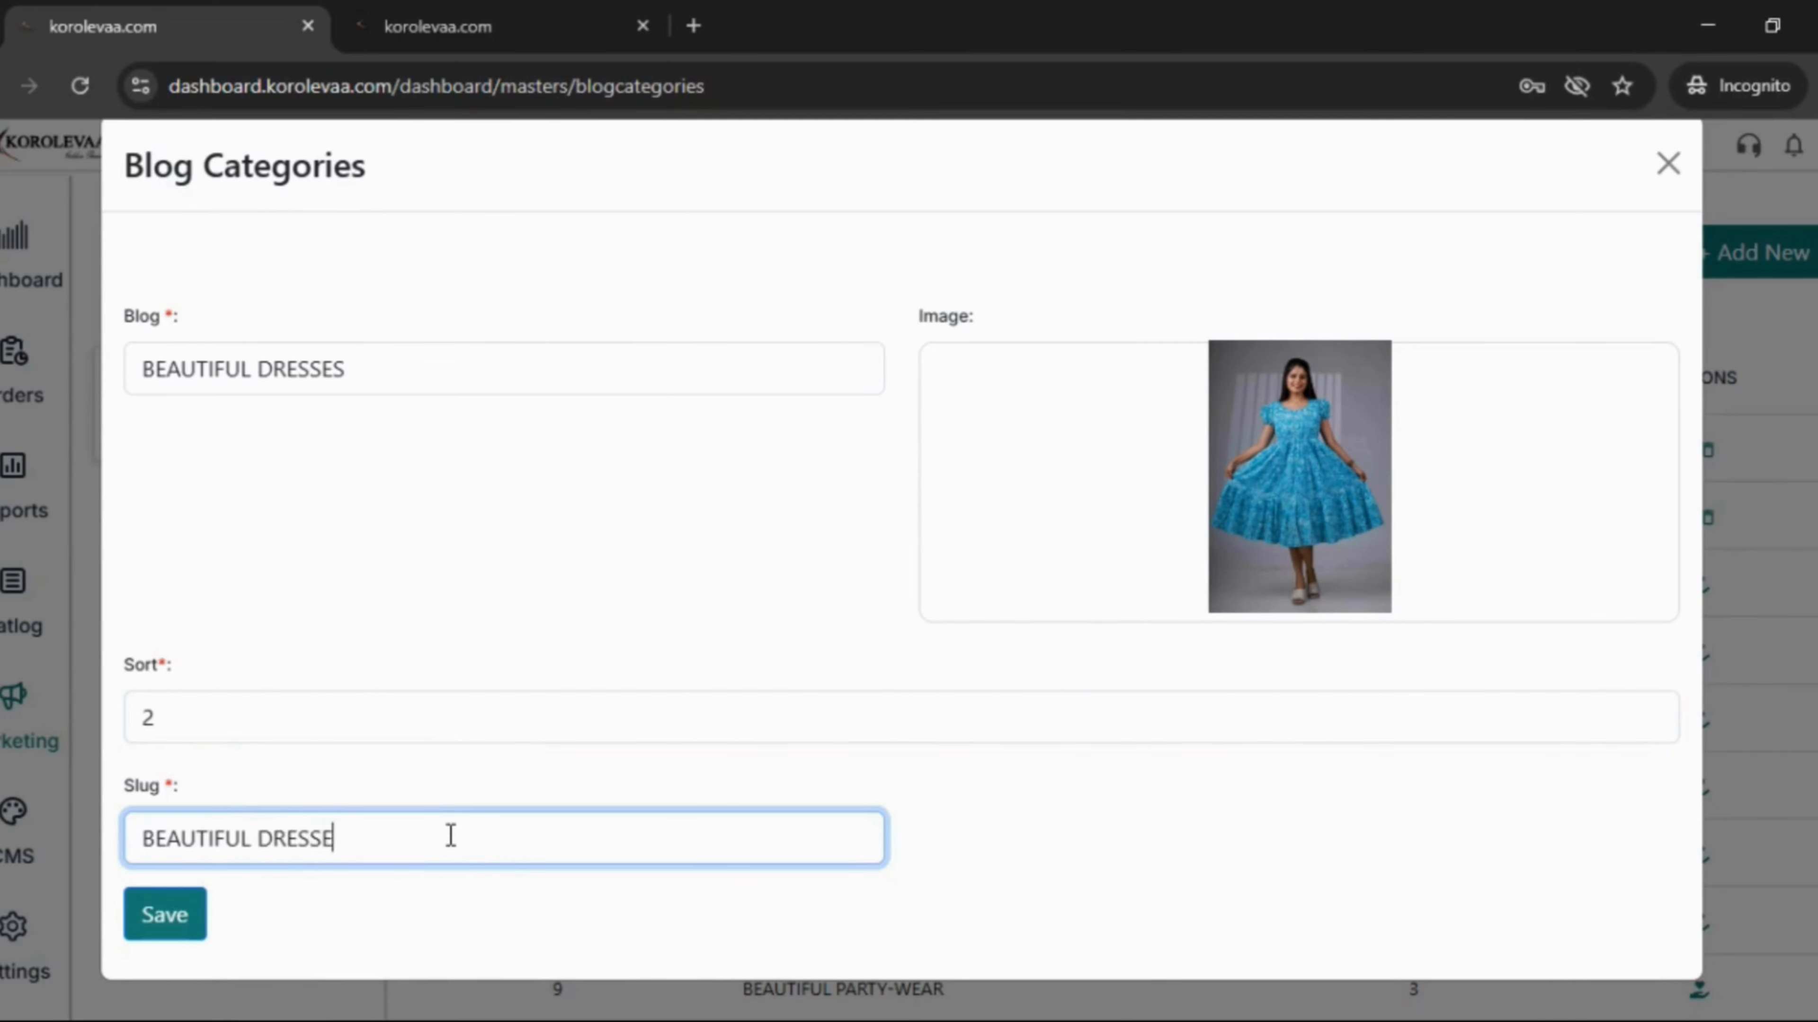
left_click(165, 929)
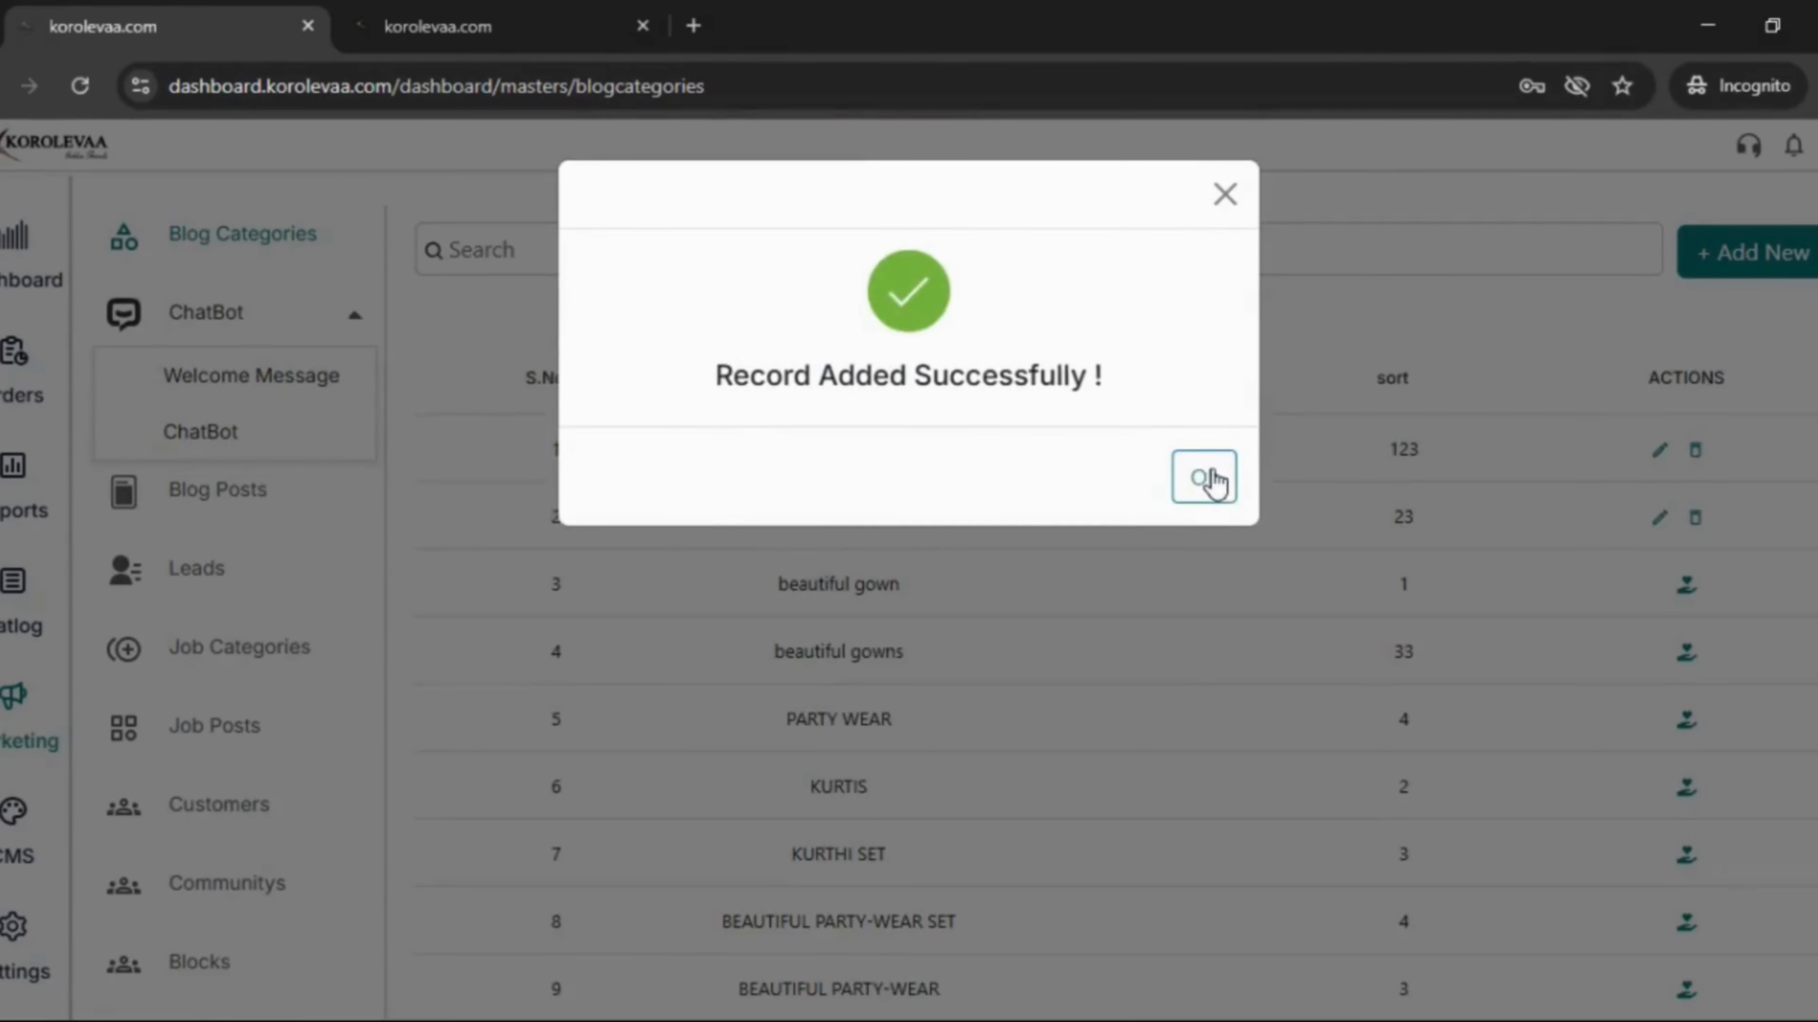
left_click(1207, 465)
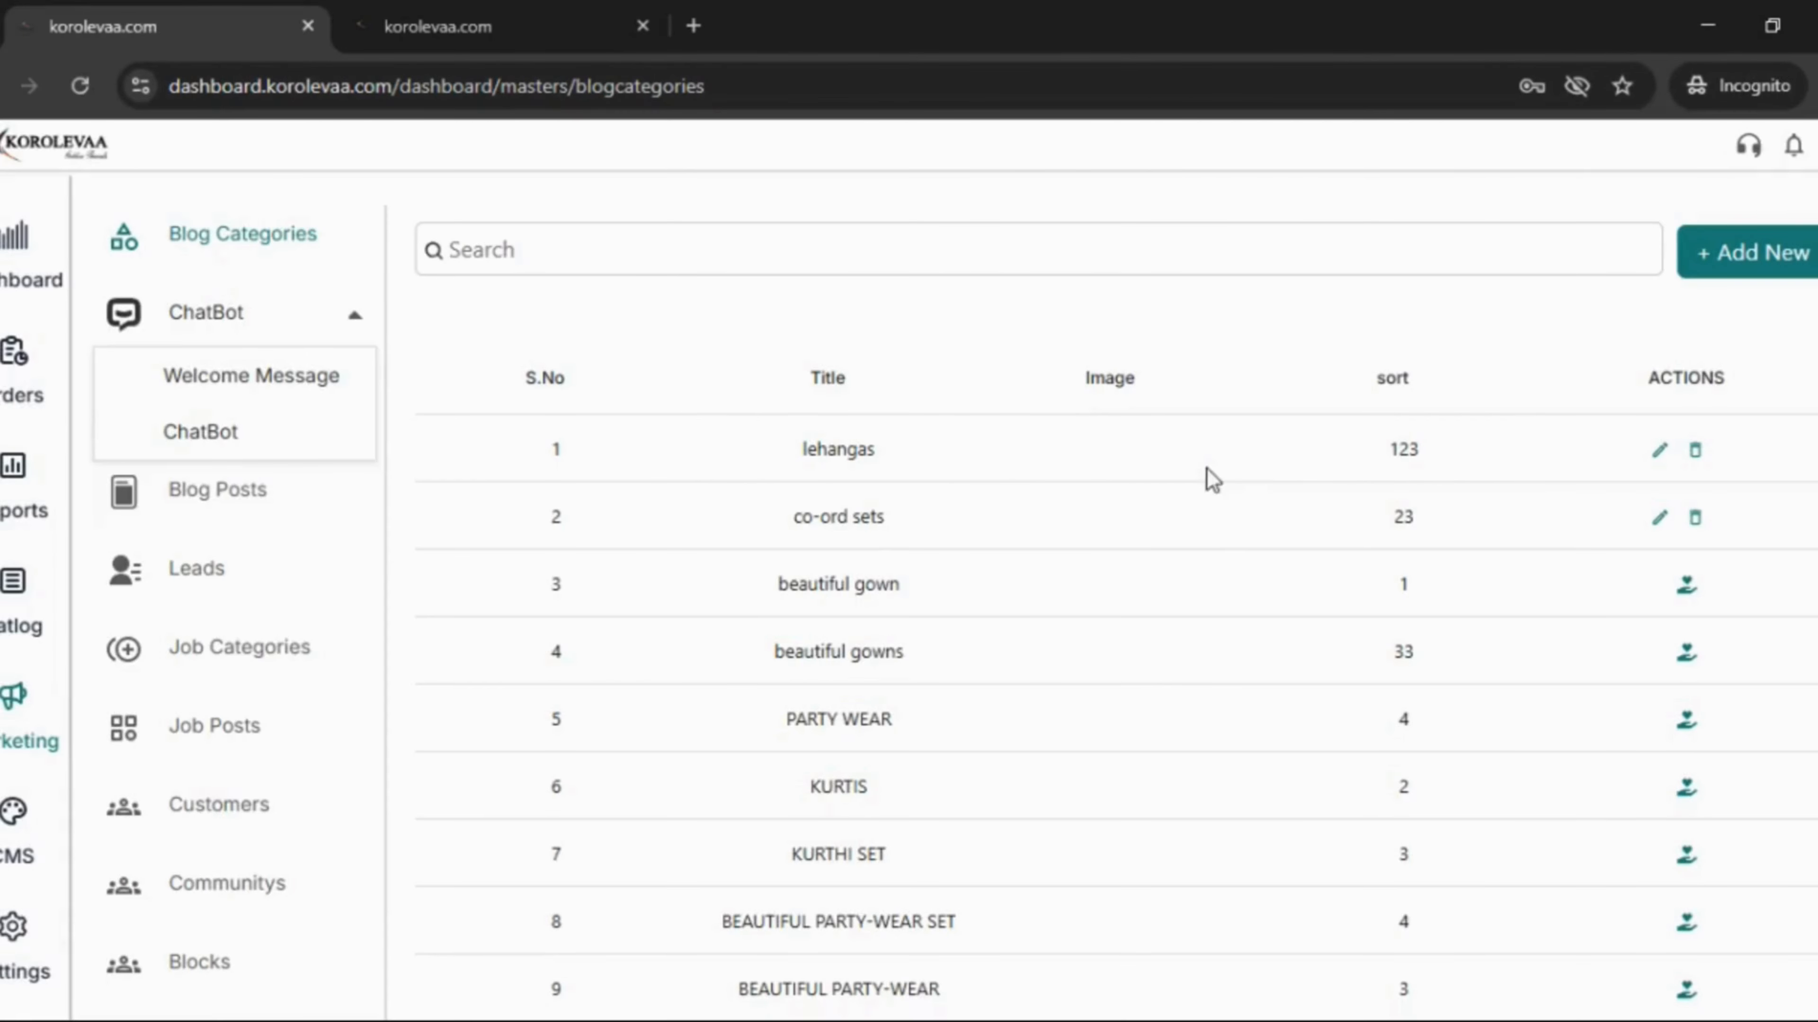
- Start a new blog post with the blue dress image, description BEAUTIFUL DRESSES, and the BEAUTIFUL DRESSES category
left_click(222, 505)
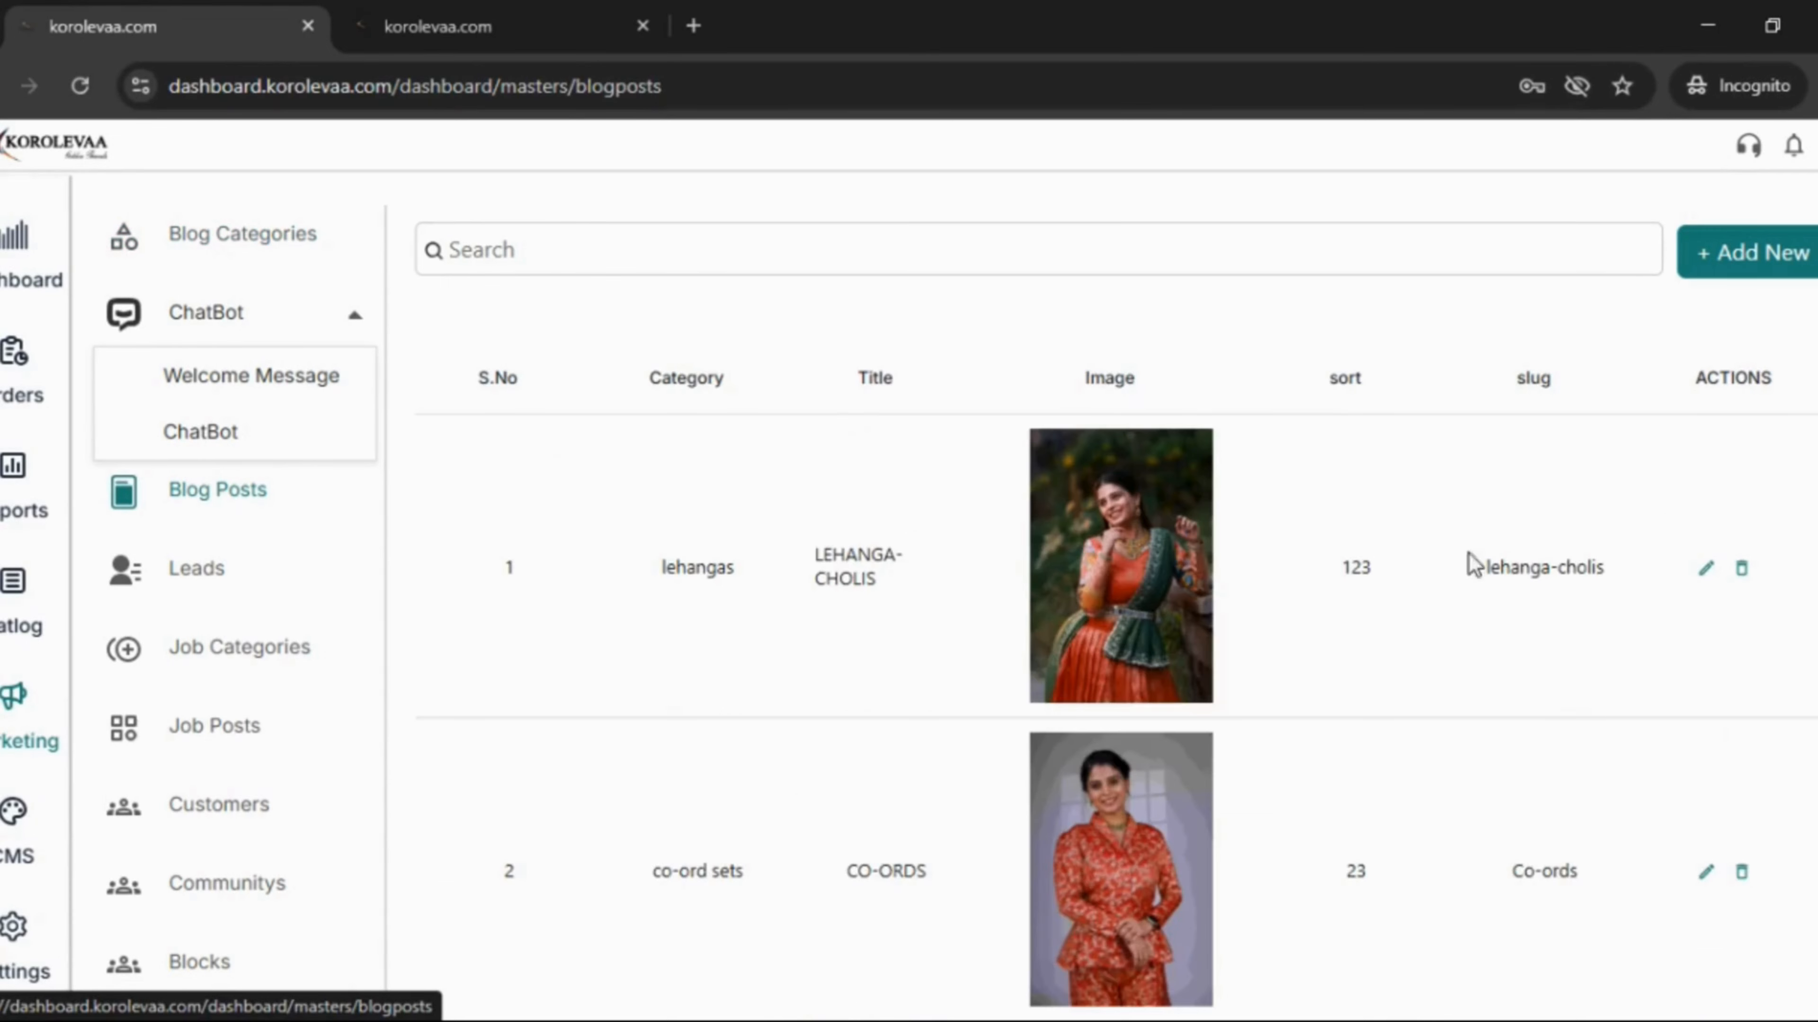
left_click(1729, 259)
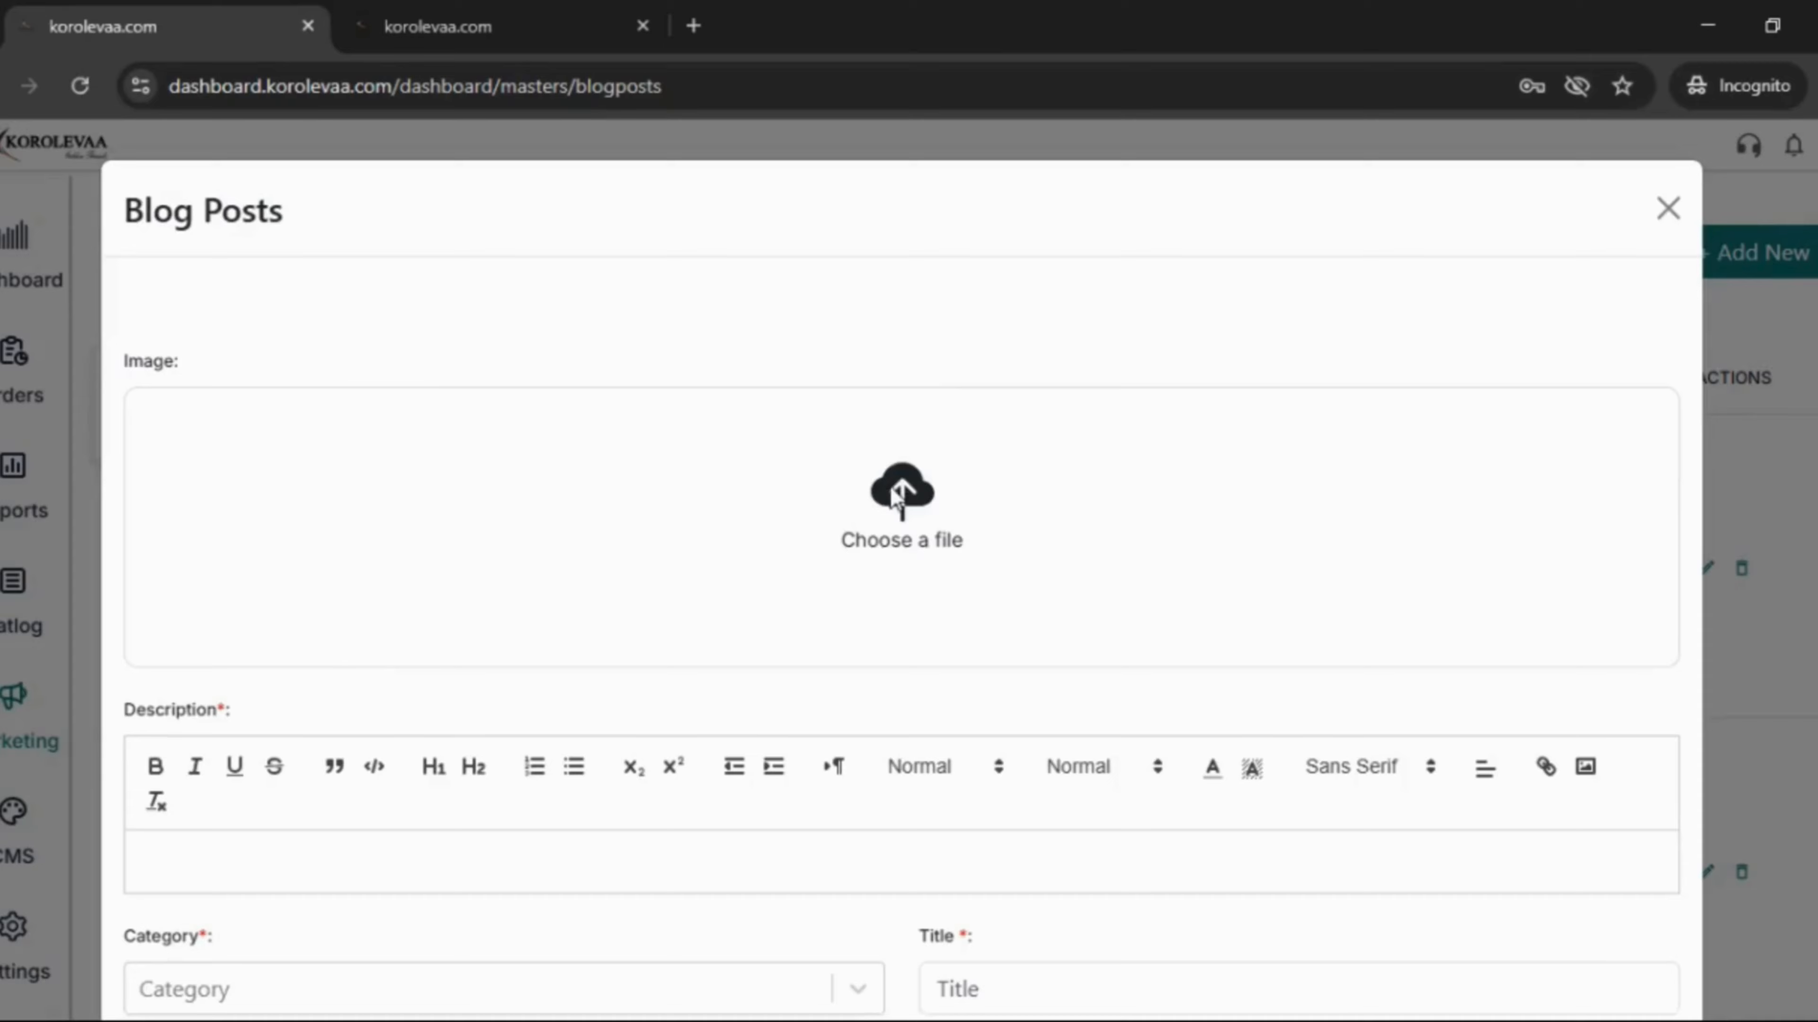
left_click(896, 497)
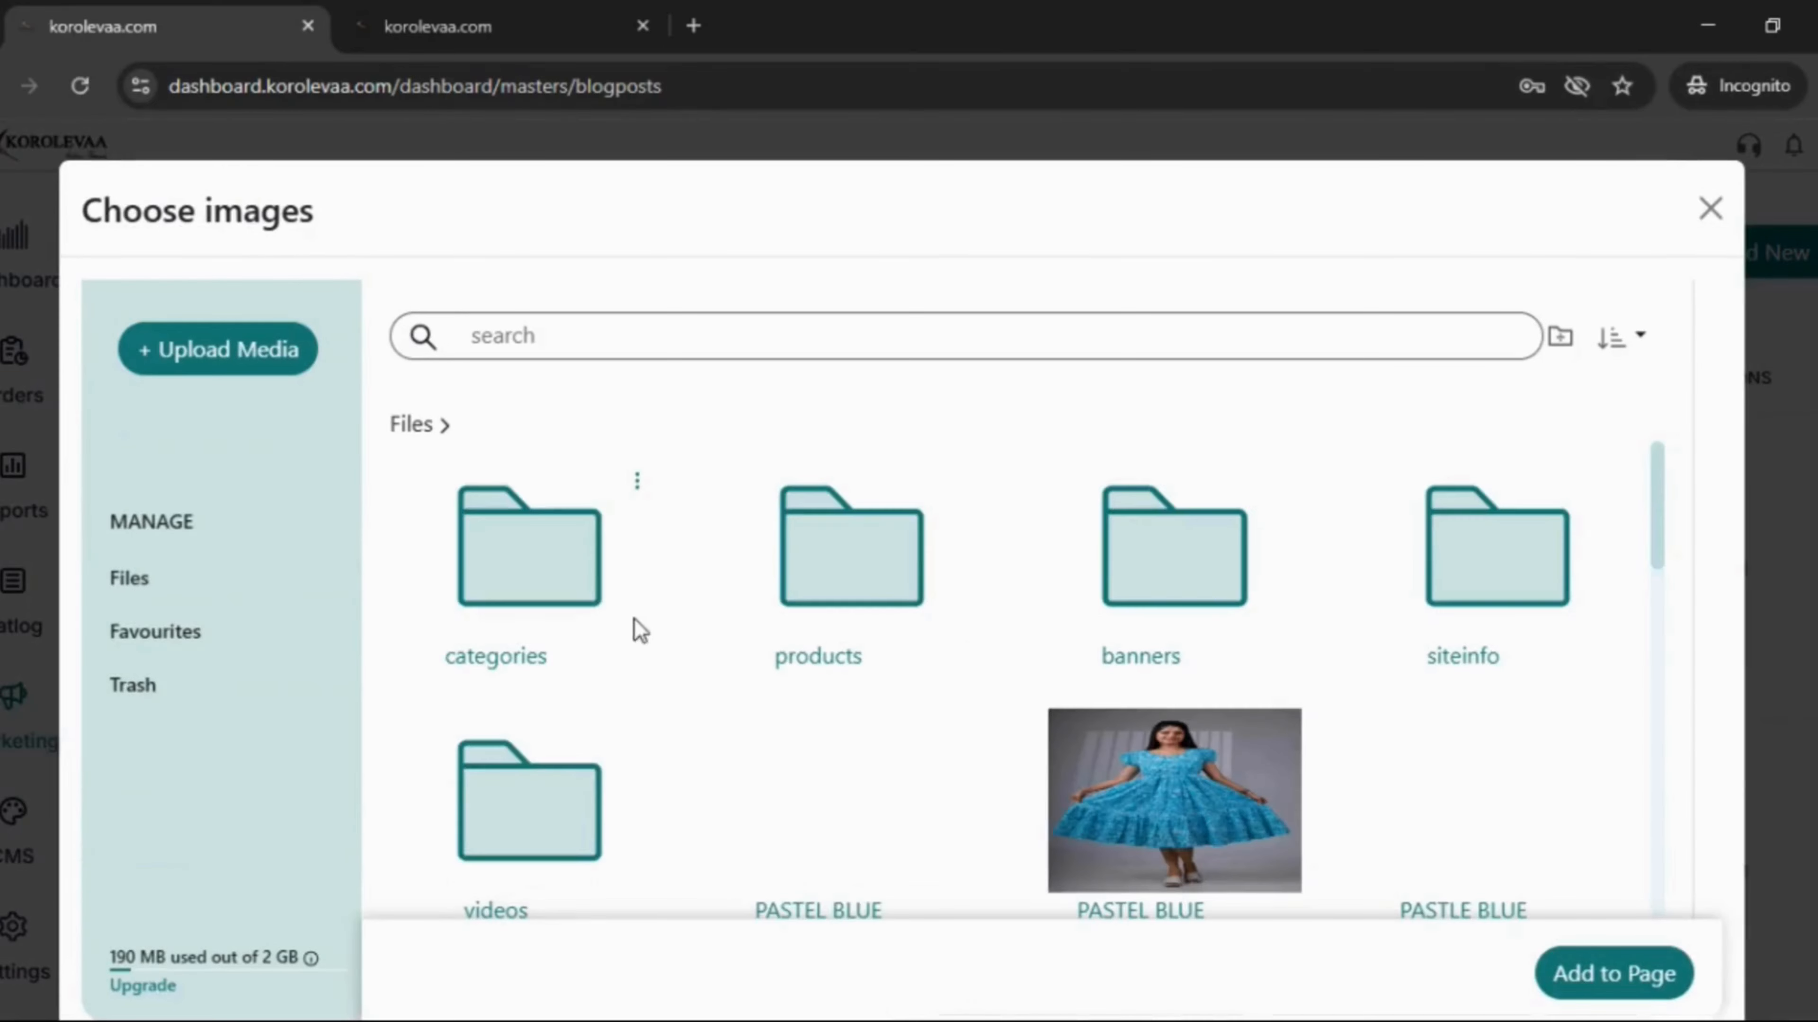
left_click(1145, 798)
left_click(1646, 977)
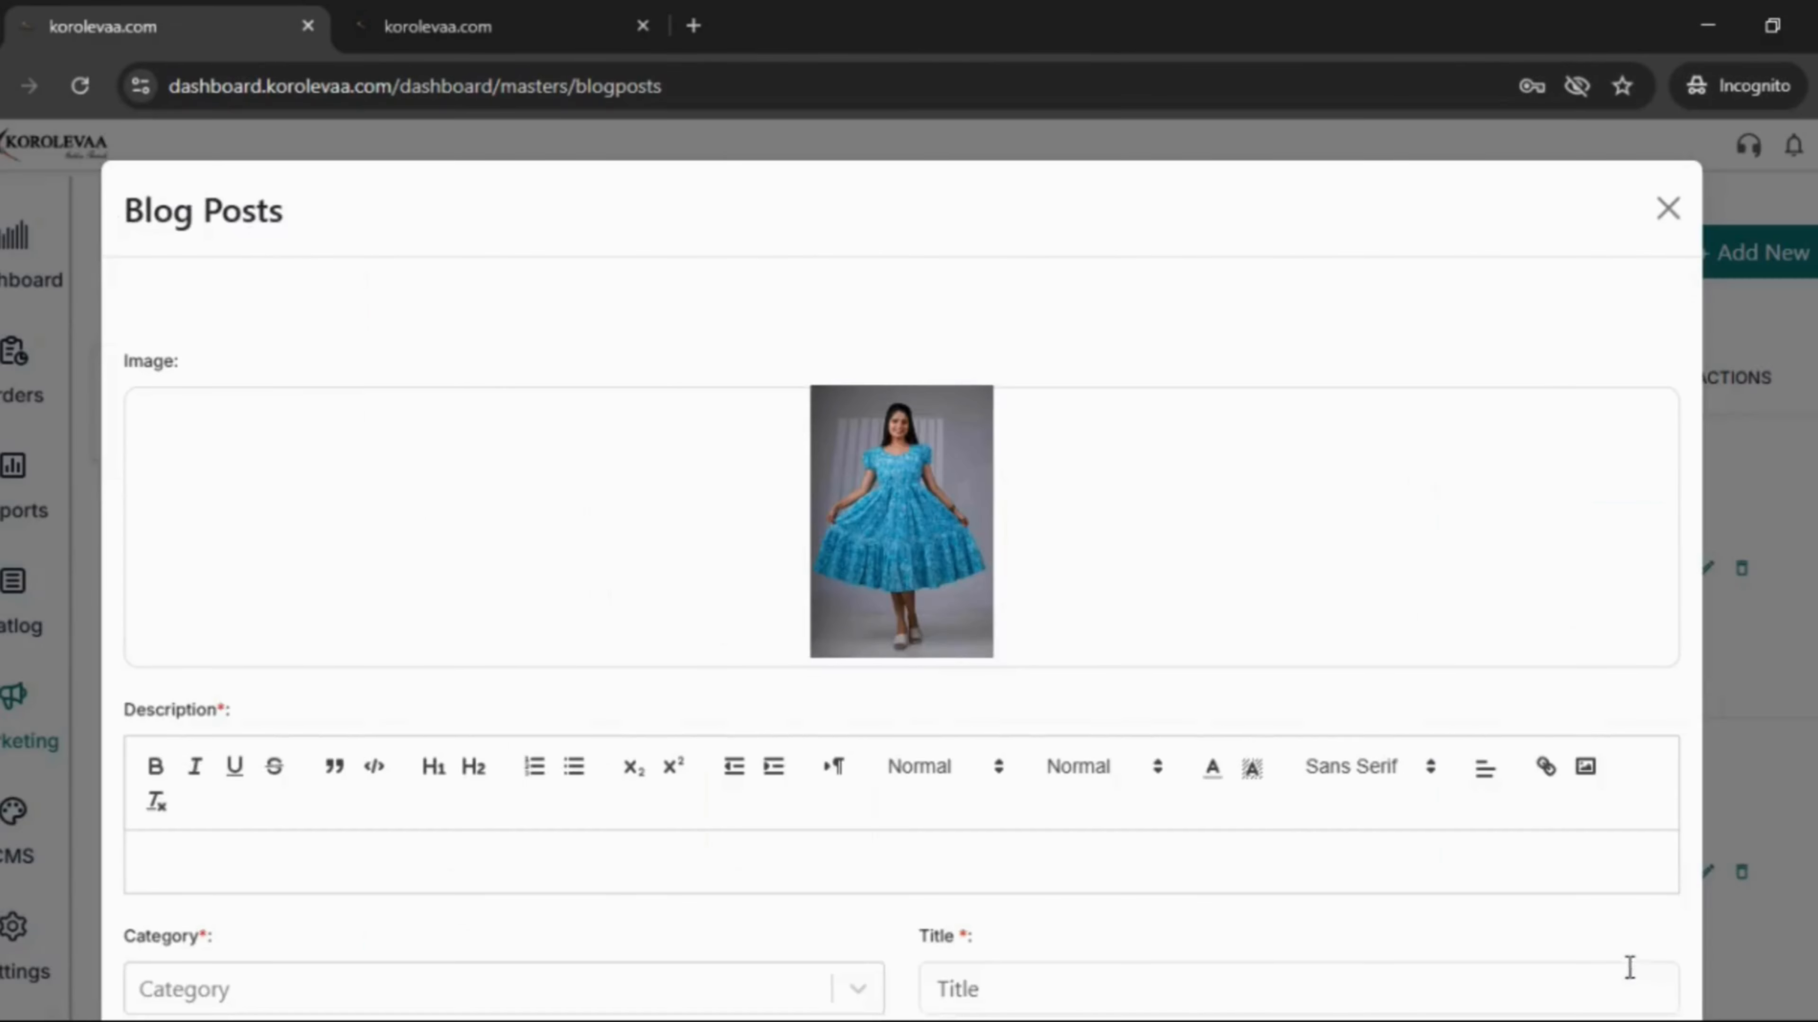
scroll(768, 587, "down", 5)
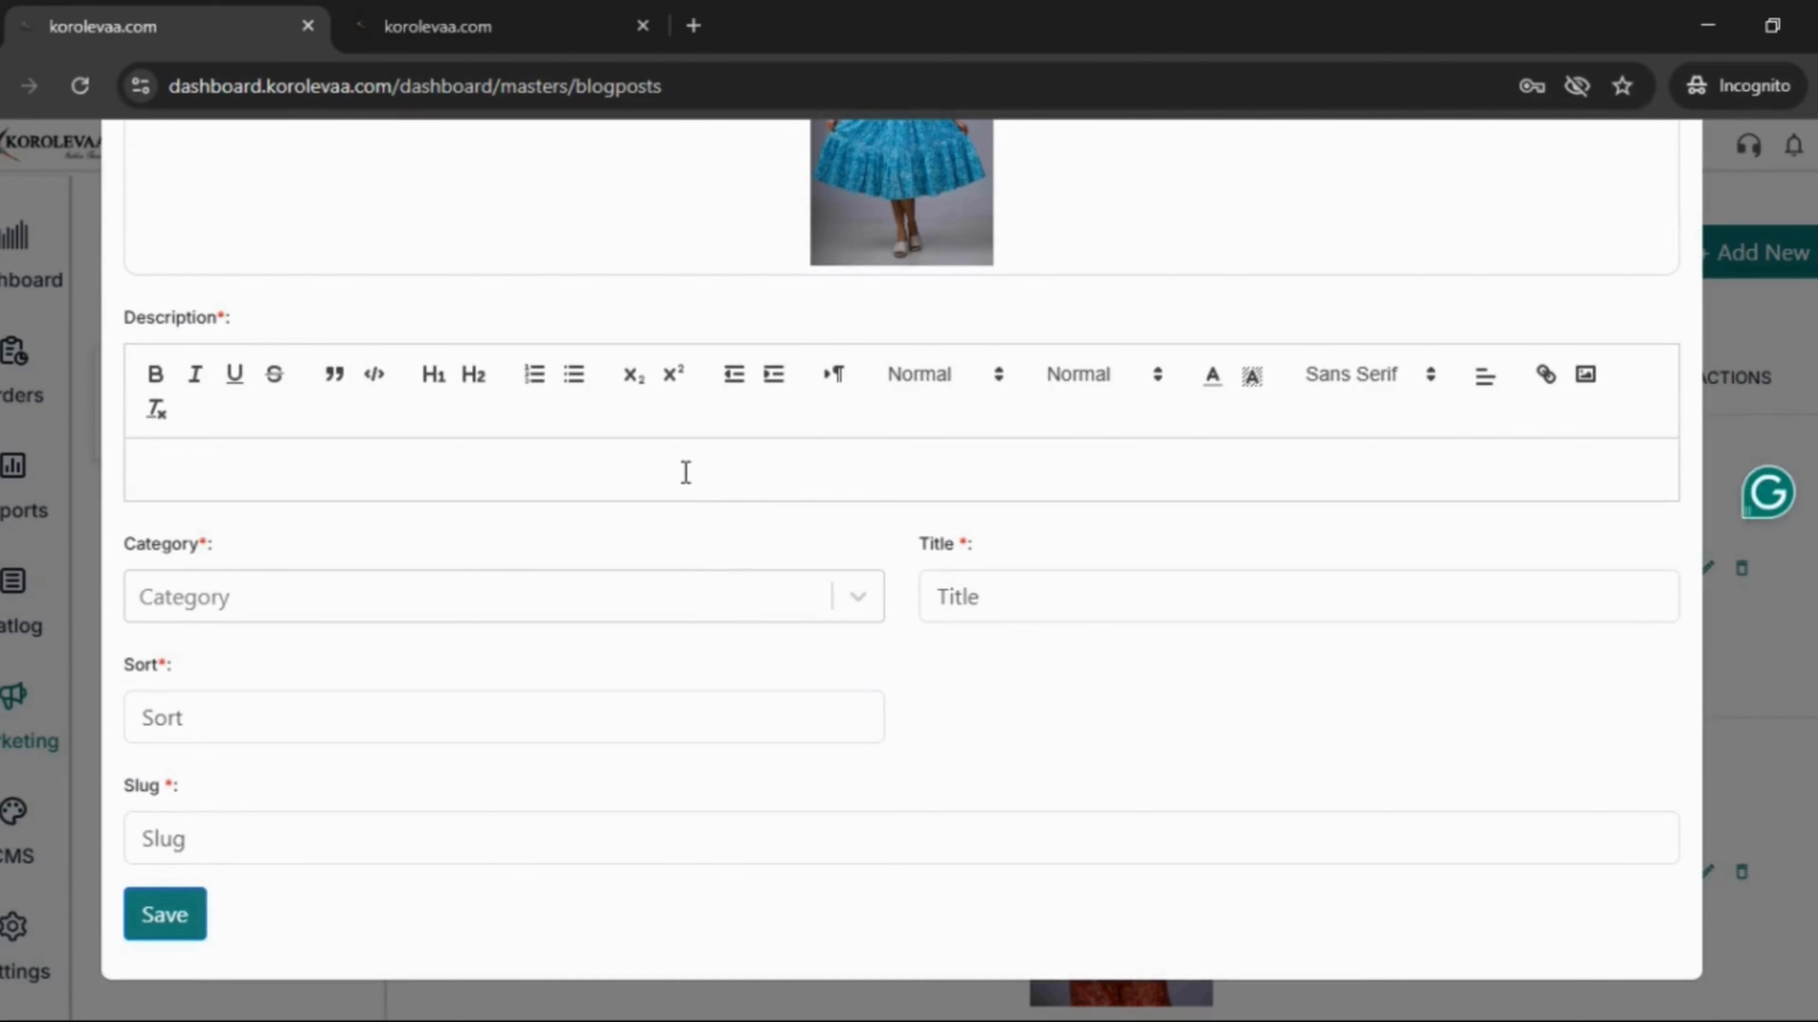
type("BEAUTIFUL DRESSES")
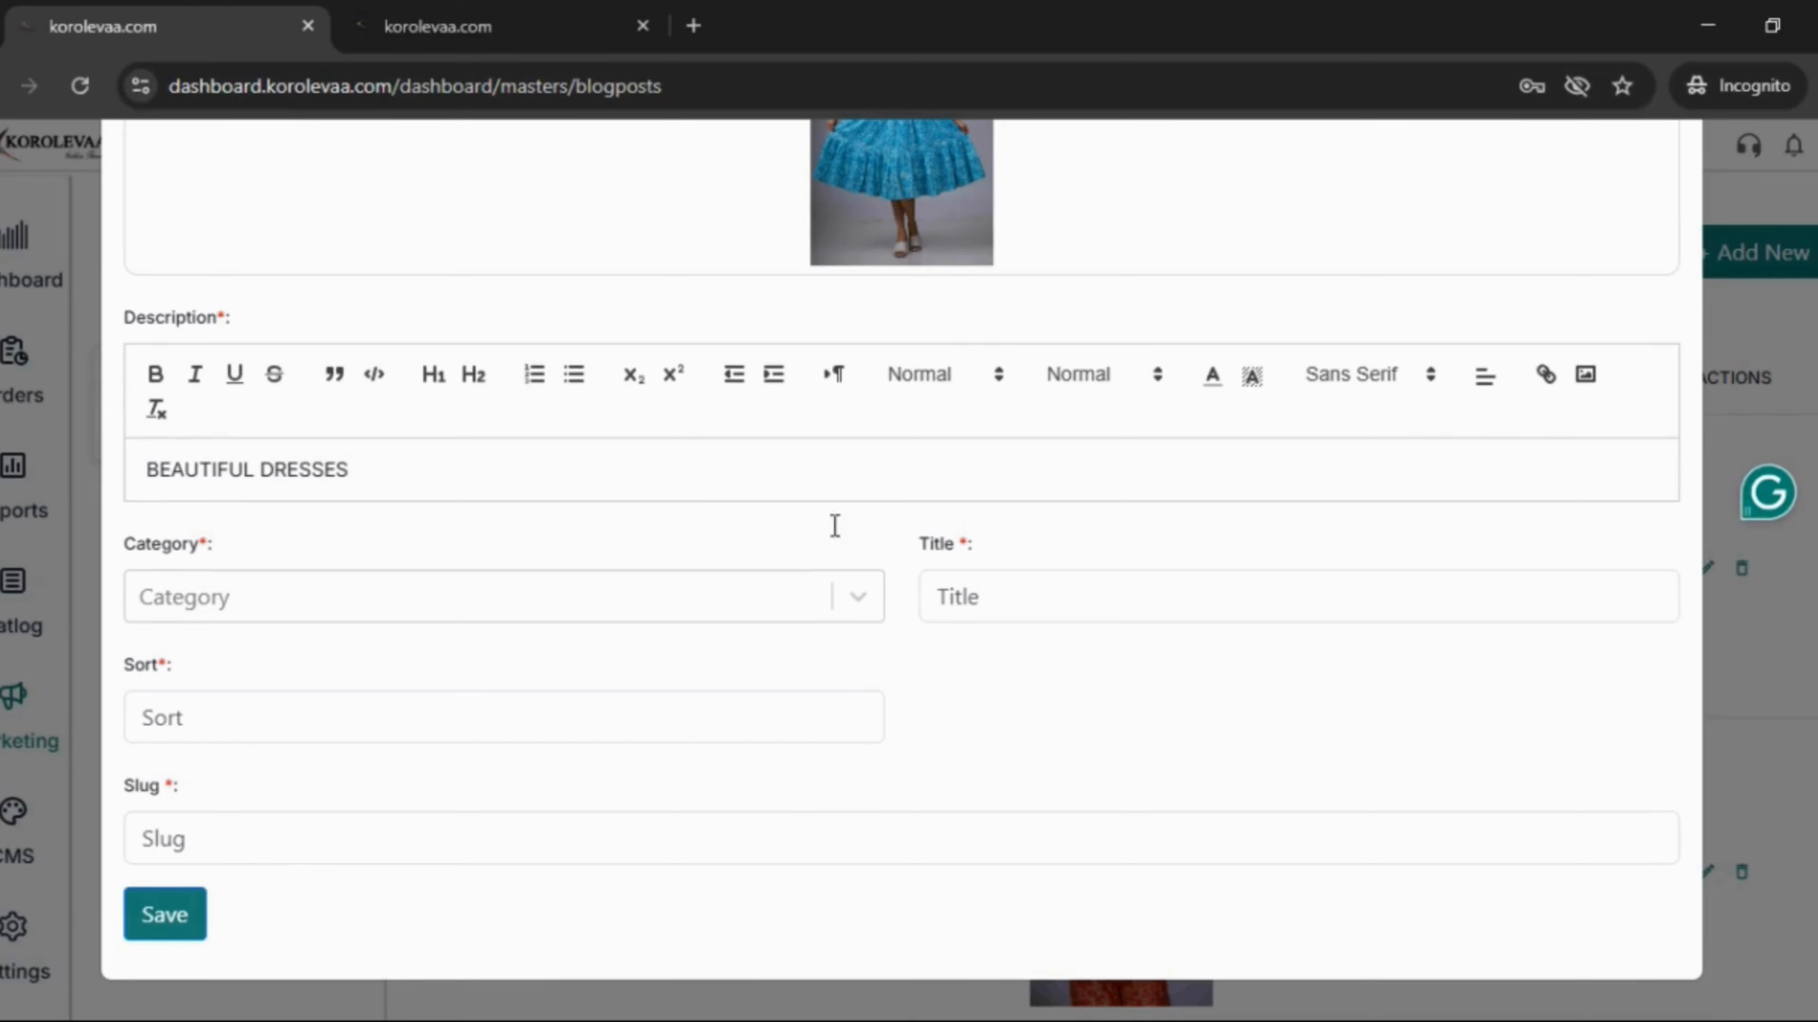
left_click(866, 614)
scroll(306, 787, "down", 5)
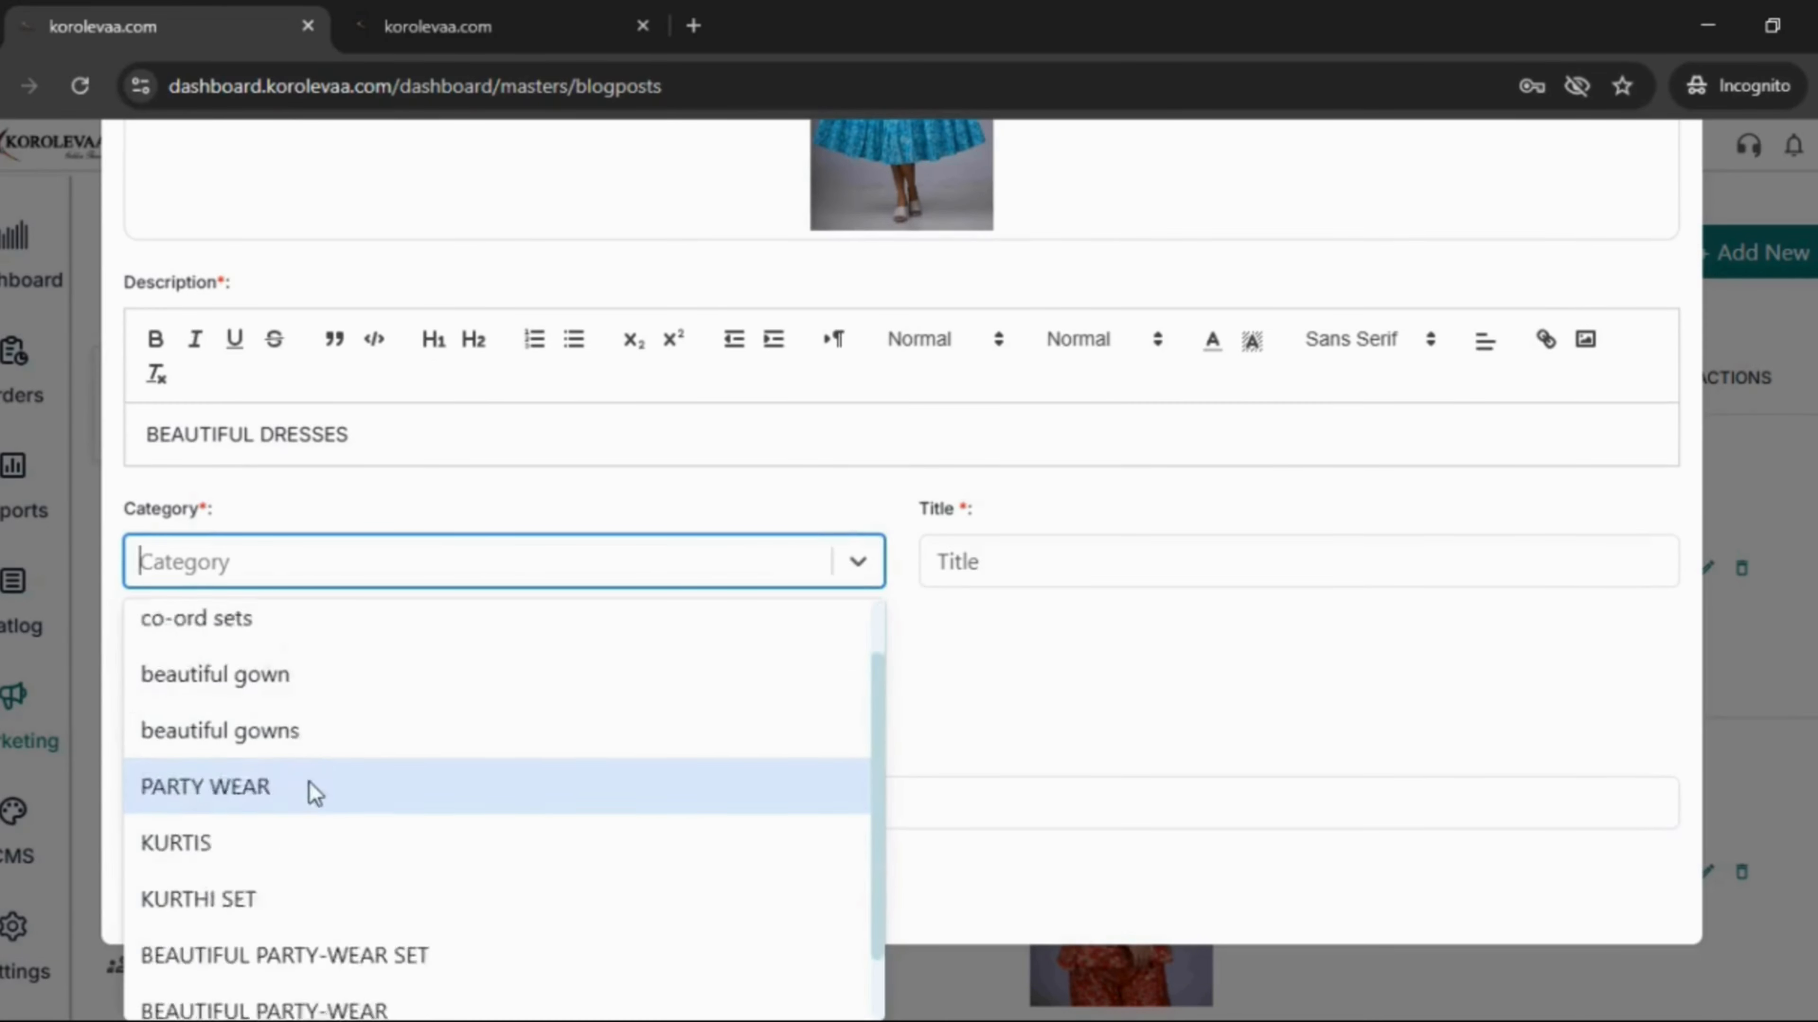
left_click(318, 988)
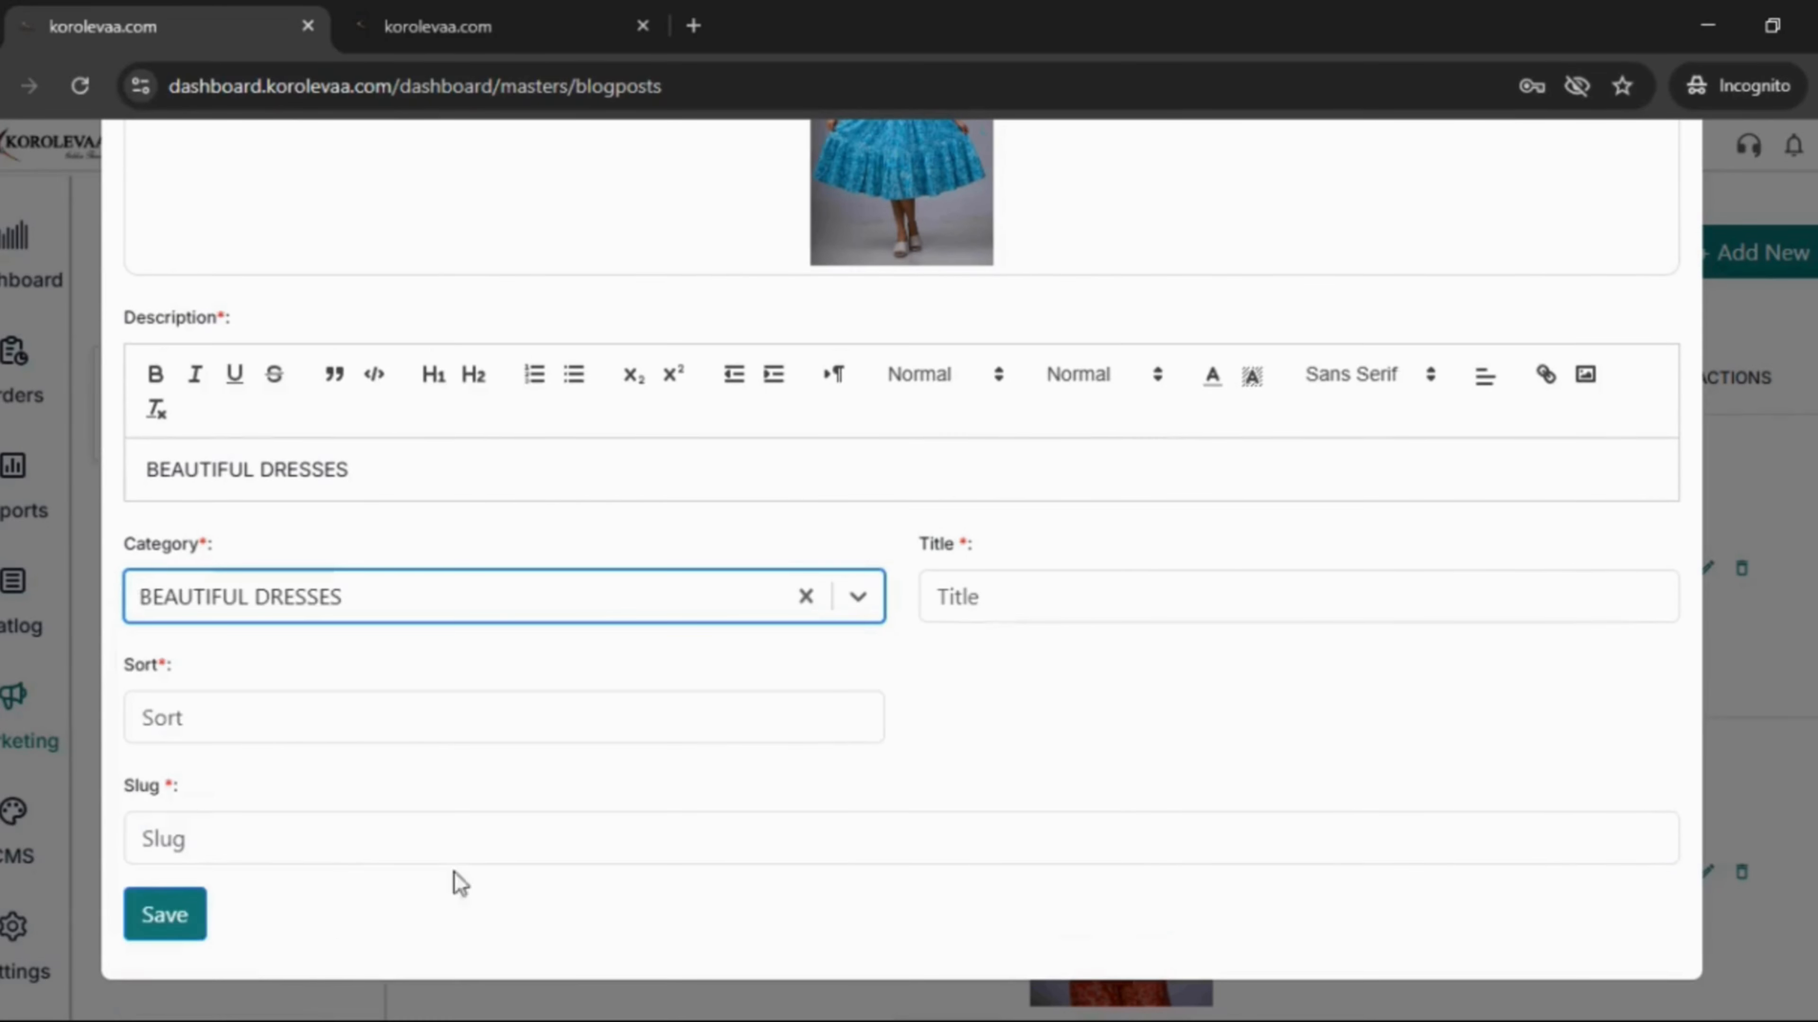
- Title the post BEAUTIFUL DRESSES, correct the slug to beautiful-dresses, set sort 2, and save
left_click(1182, 606)
type("BEA")
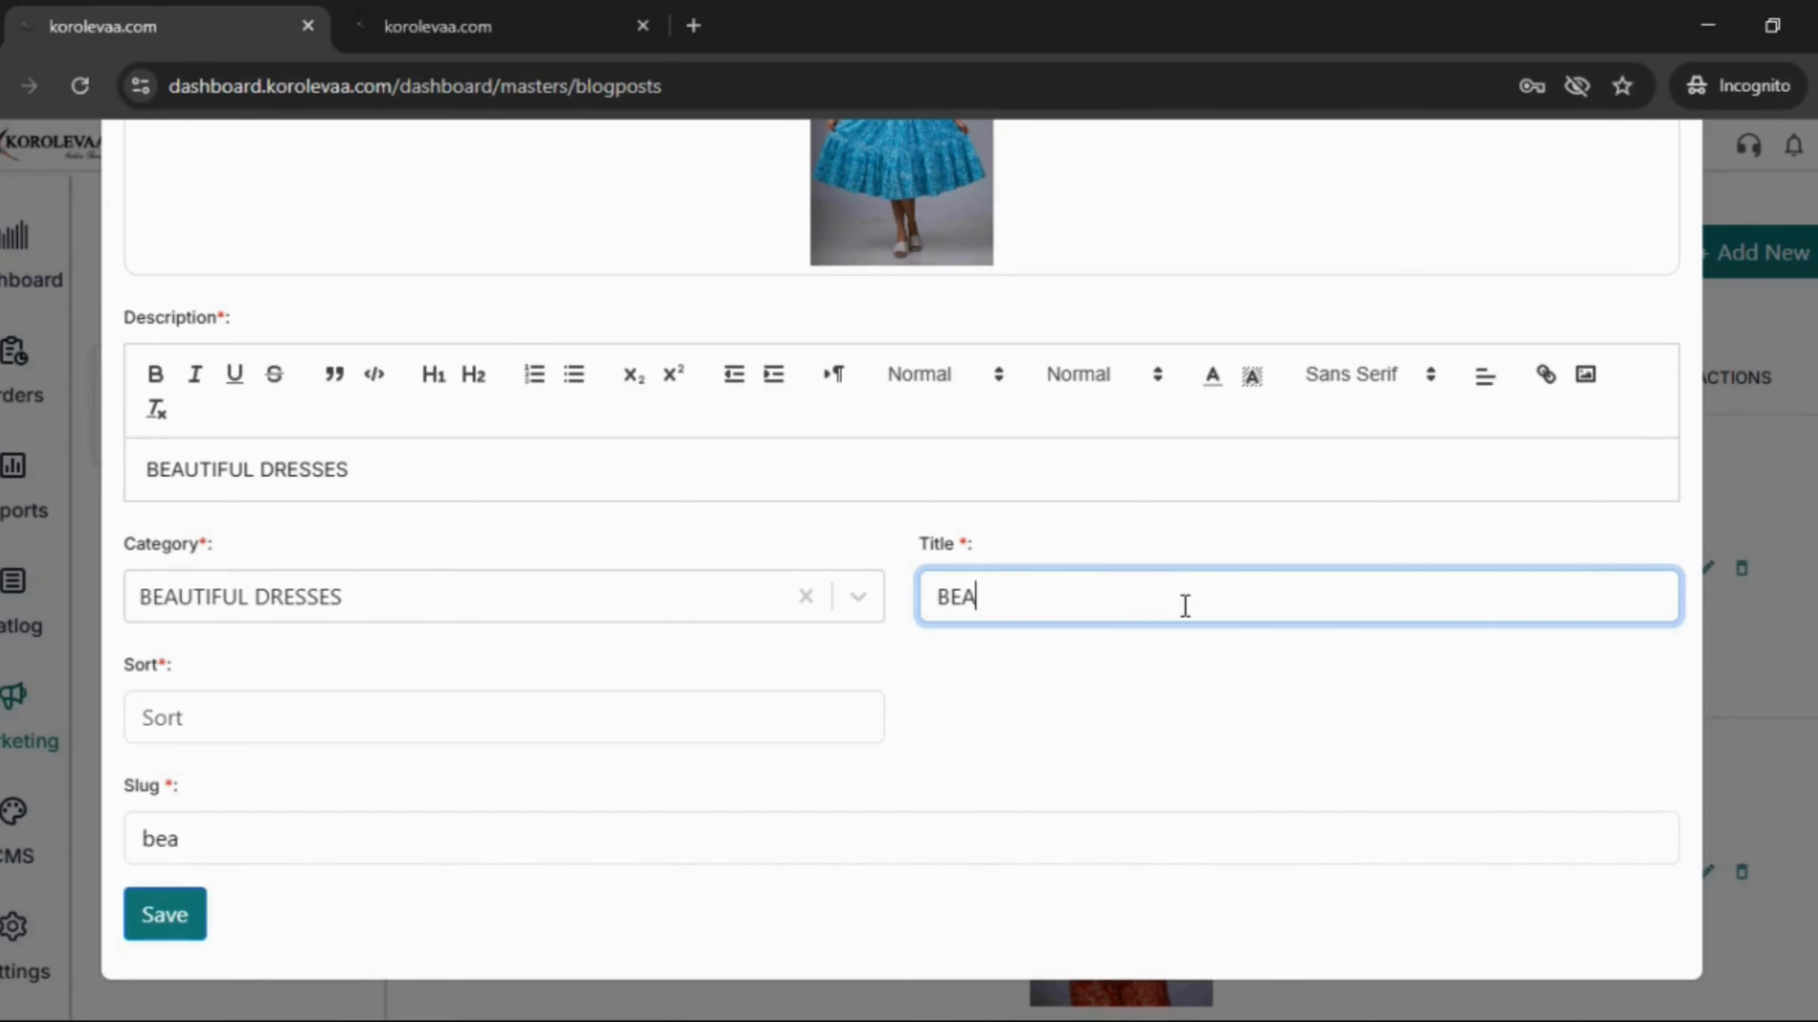
type("UTIFUL ")
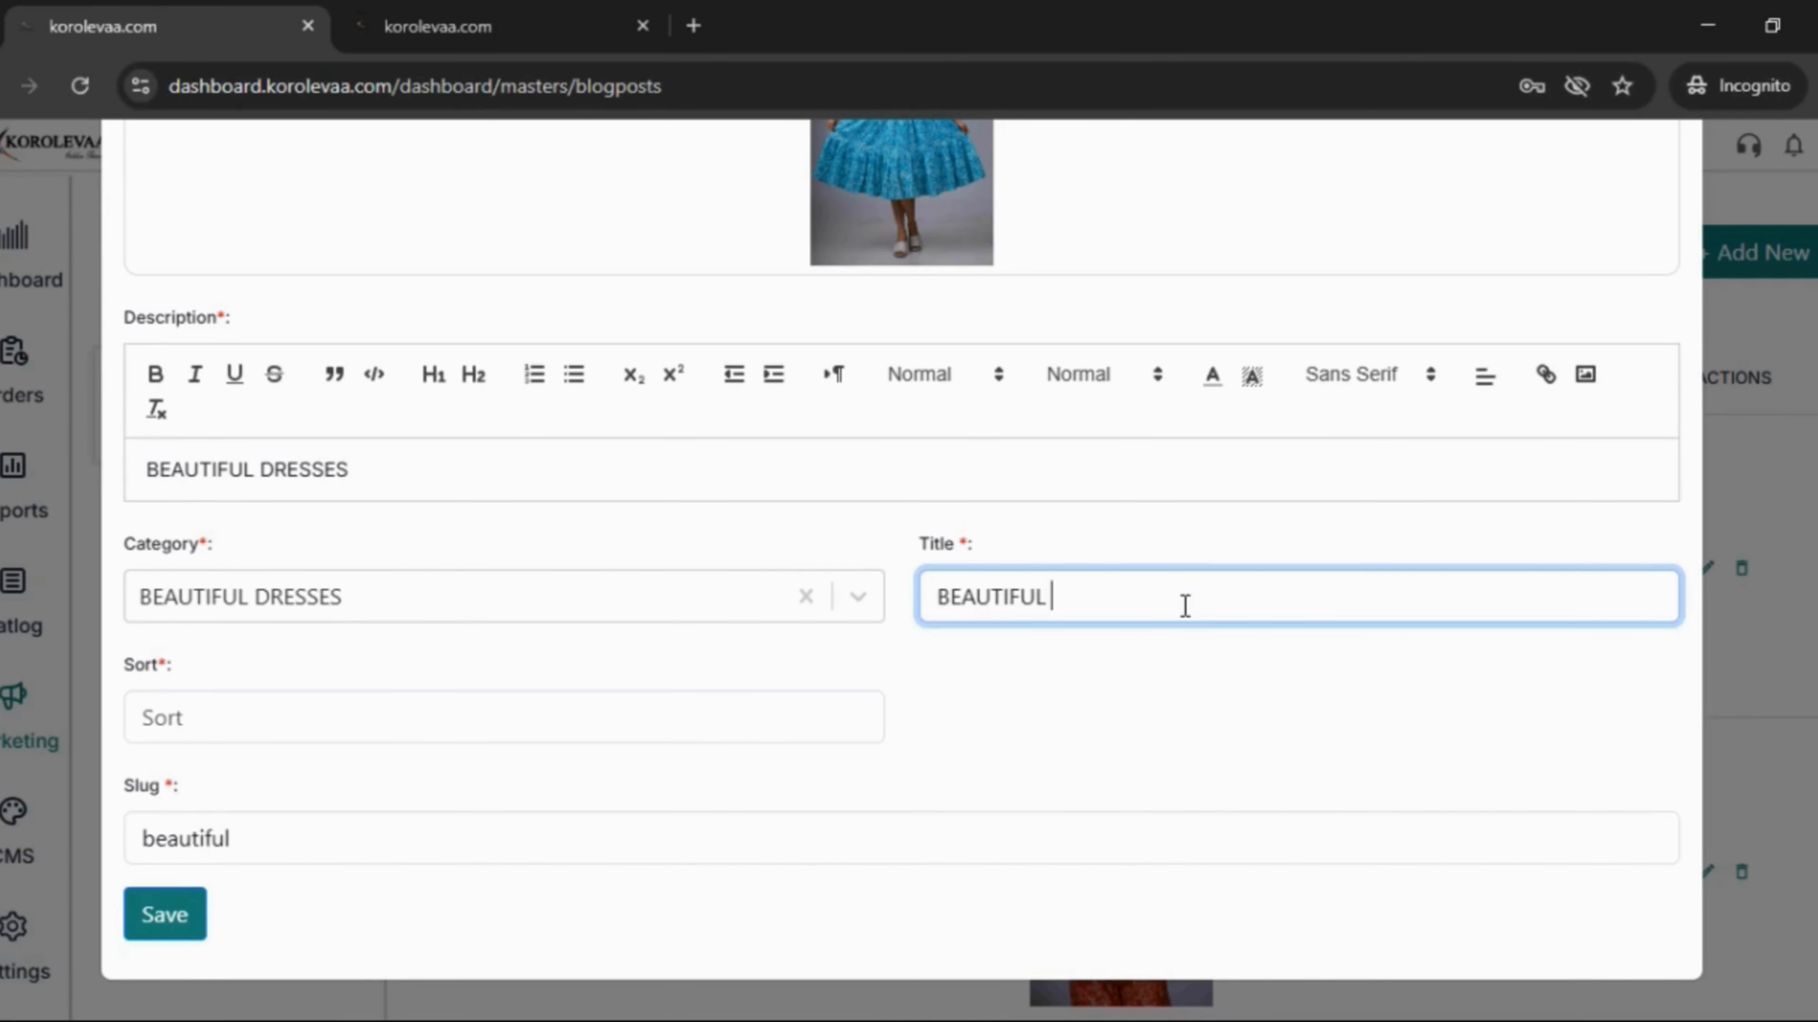
type("RESSES")
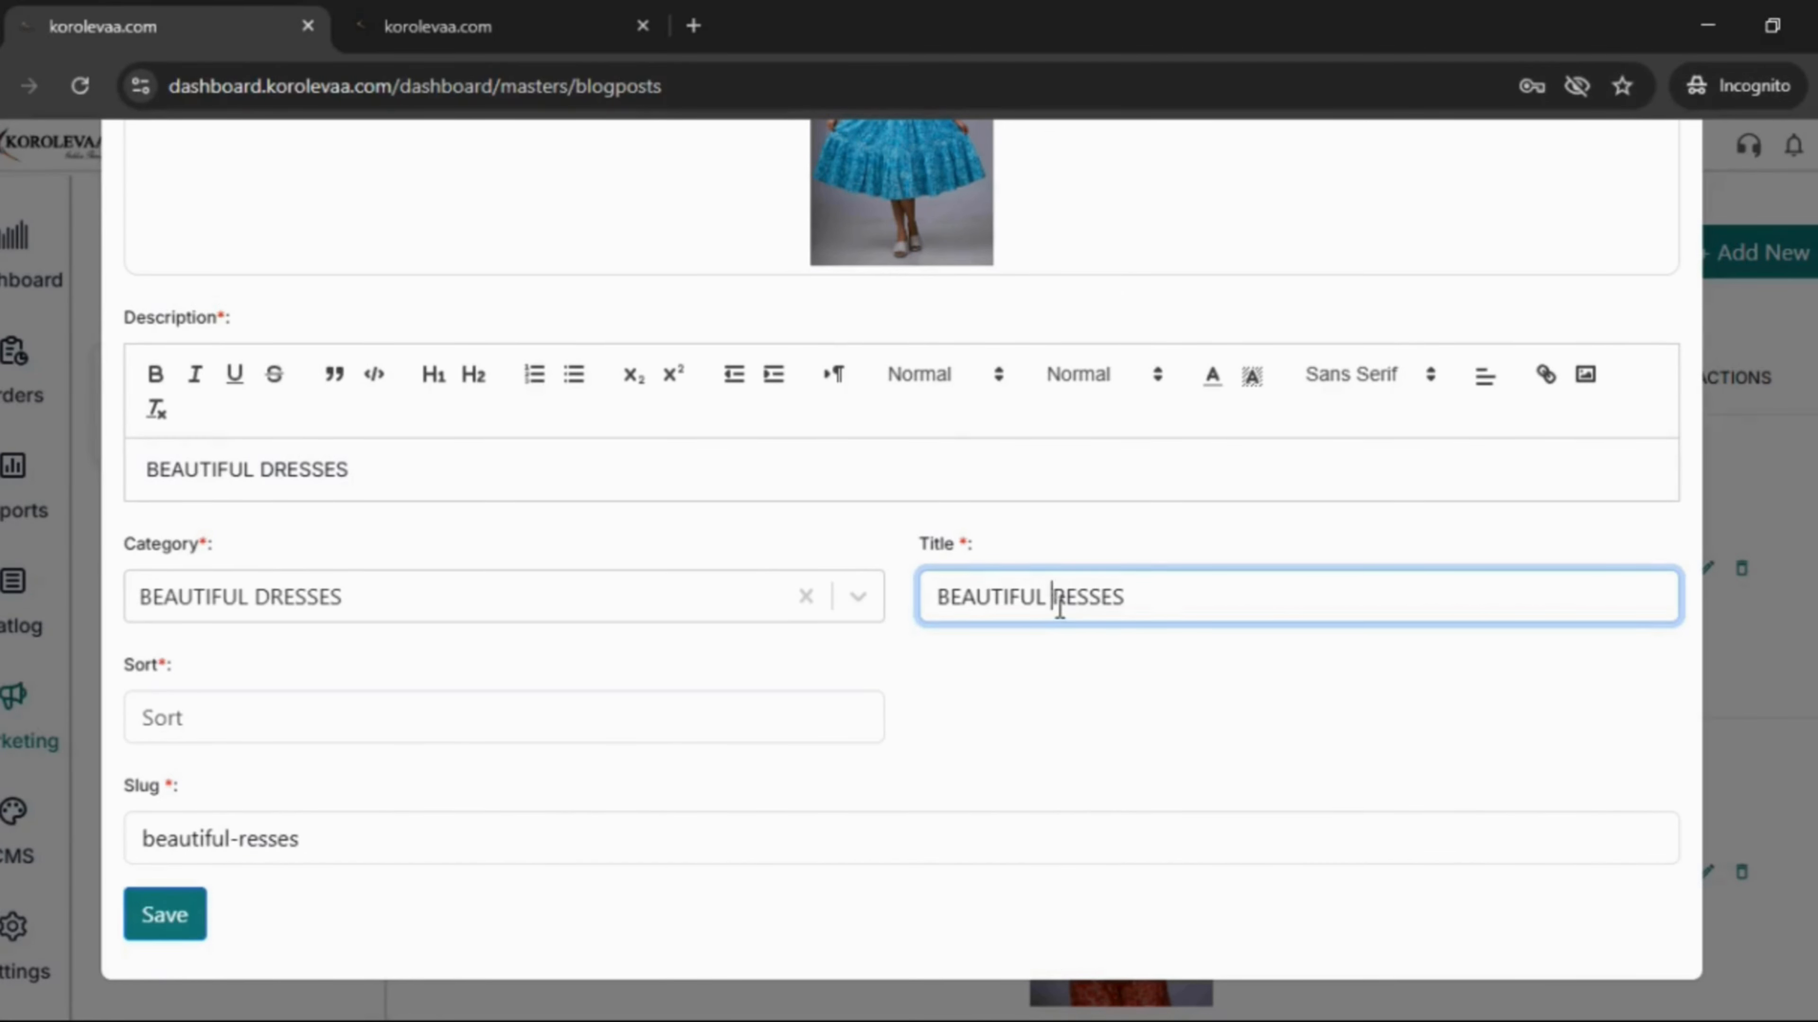
type("D")
left_click(336, 842)
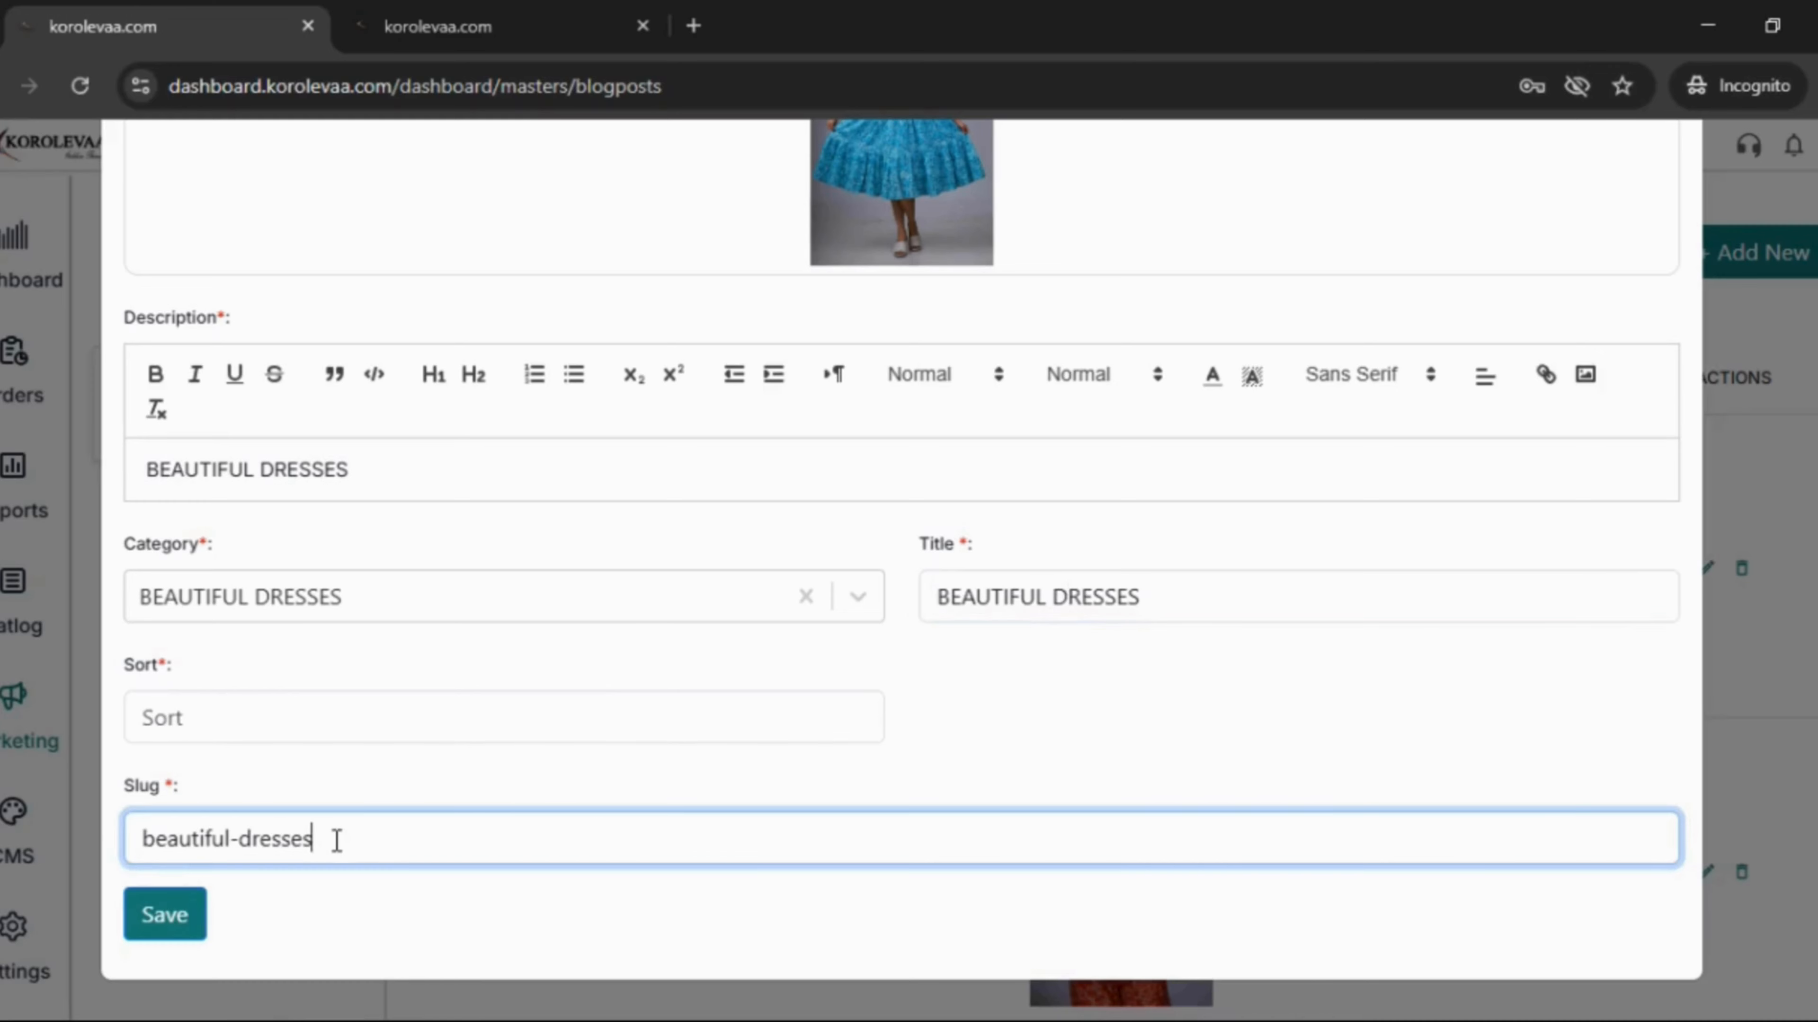
left_click(268, 715)
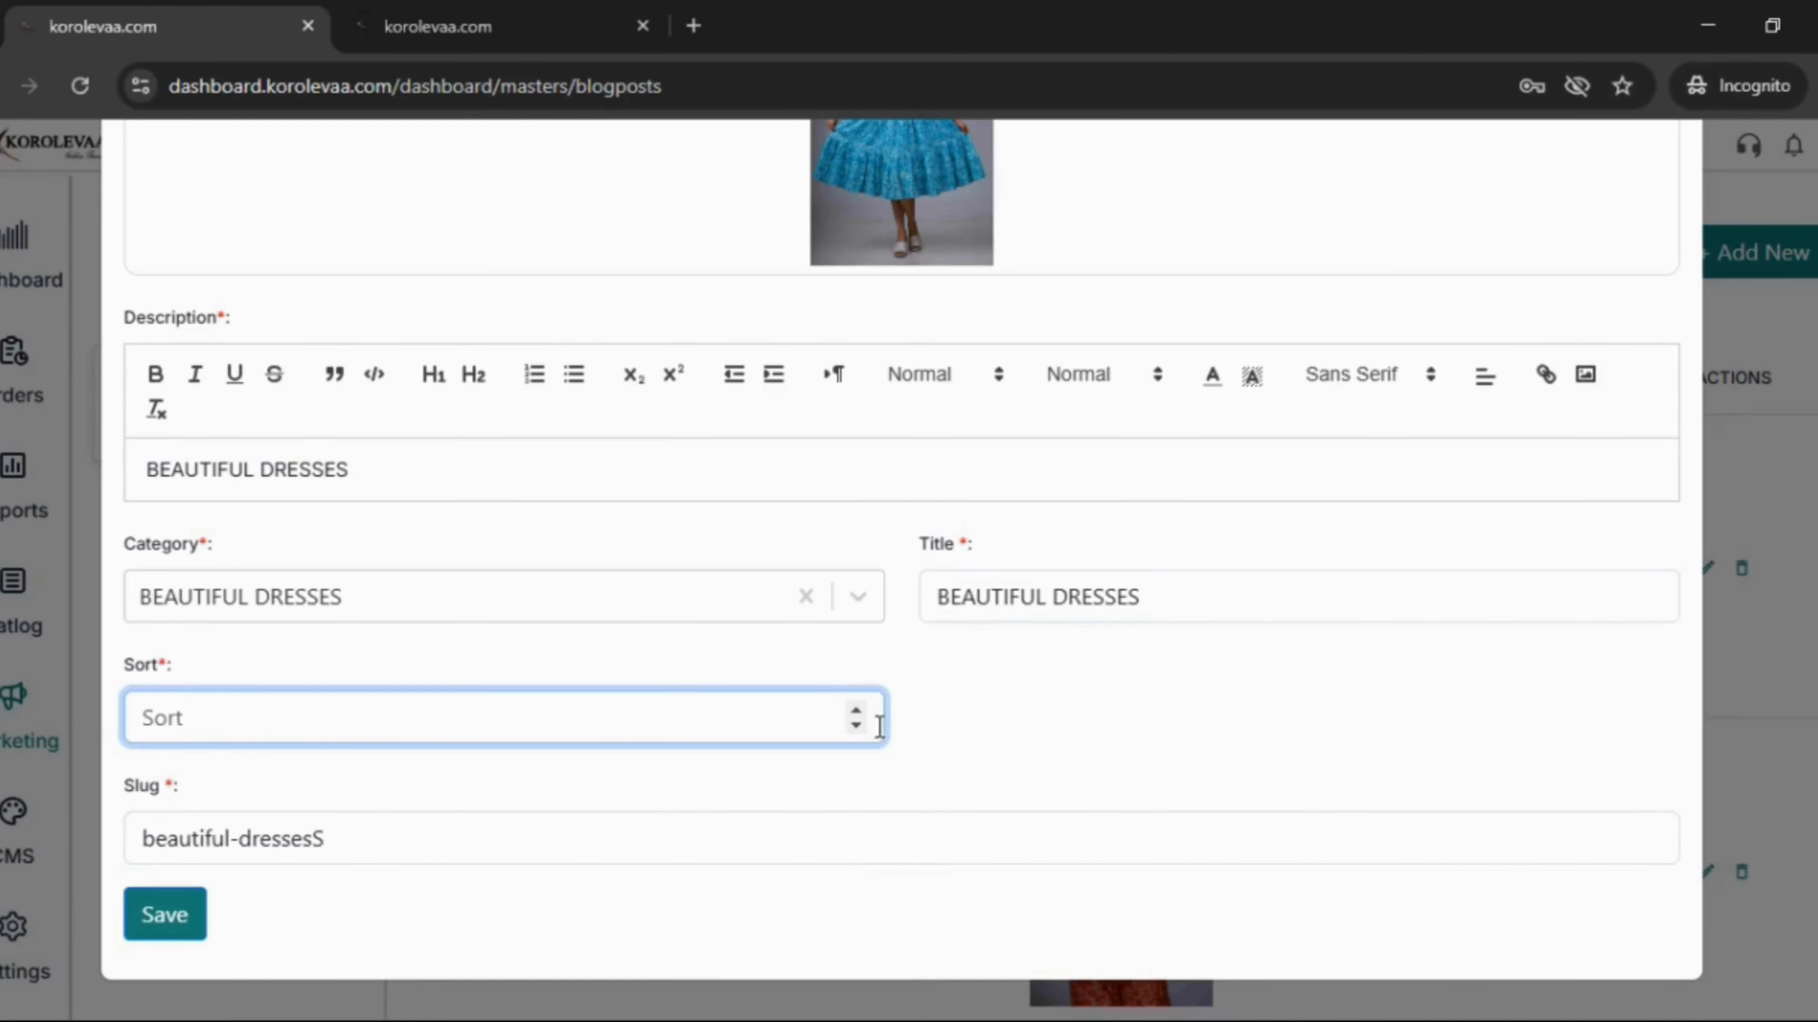
left_click(853, 711)
left_click(853, 711)
left_click(179, 923)
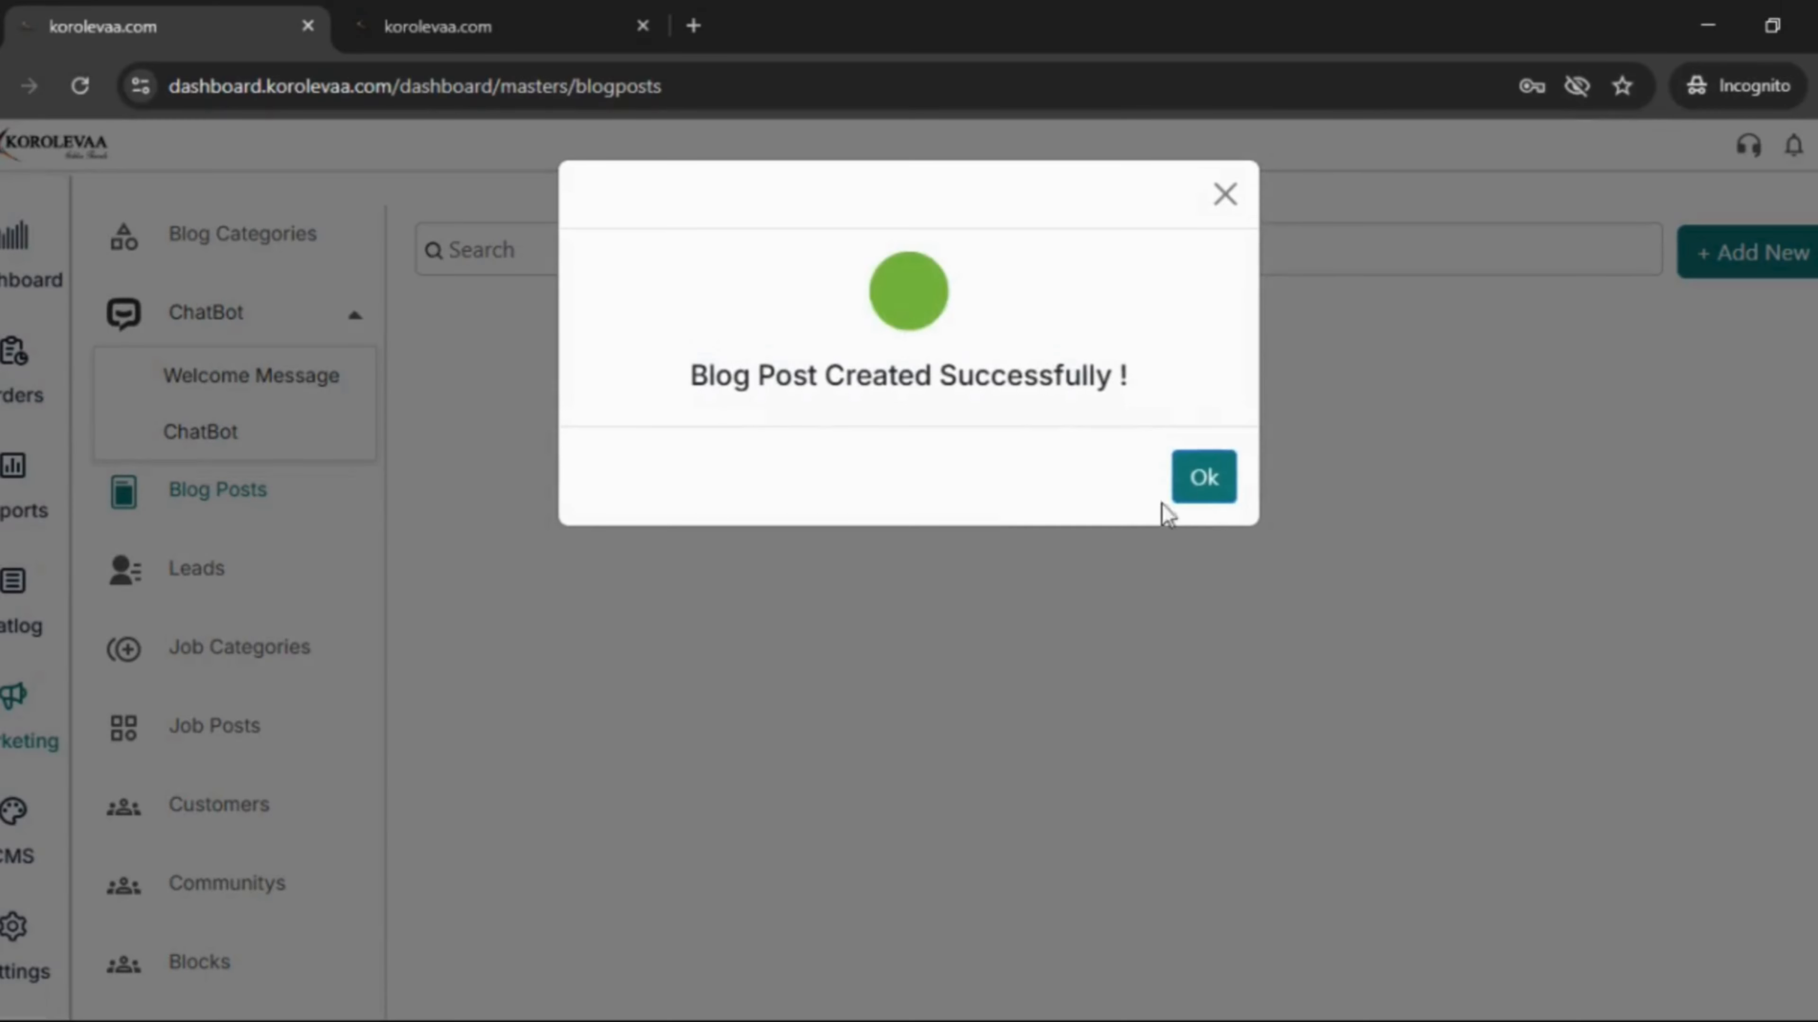
- Dismiss the success message, reload the storefront blog, and open the BEAUTIFUL DRESSES topic
left_click(1210, 494)
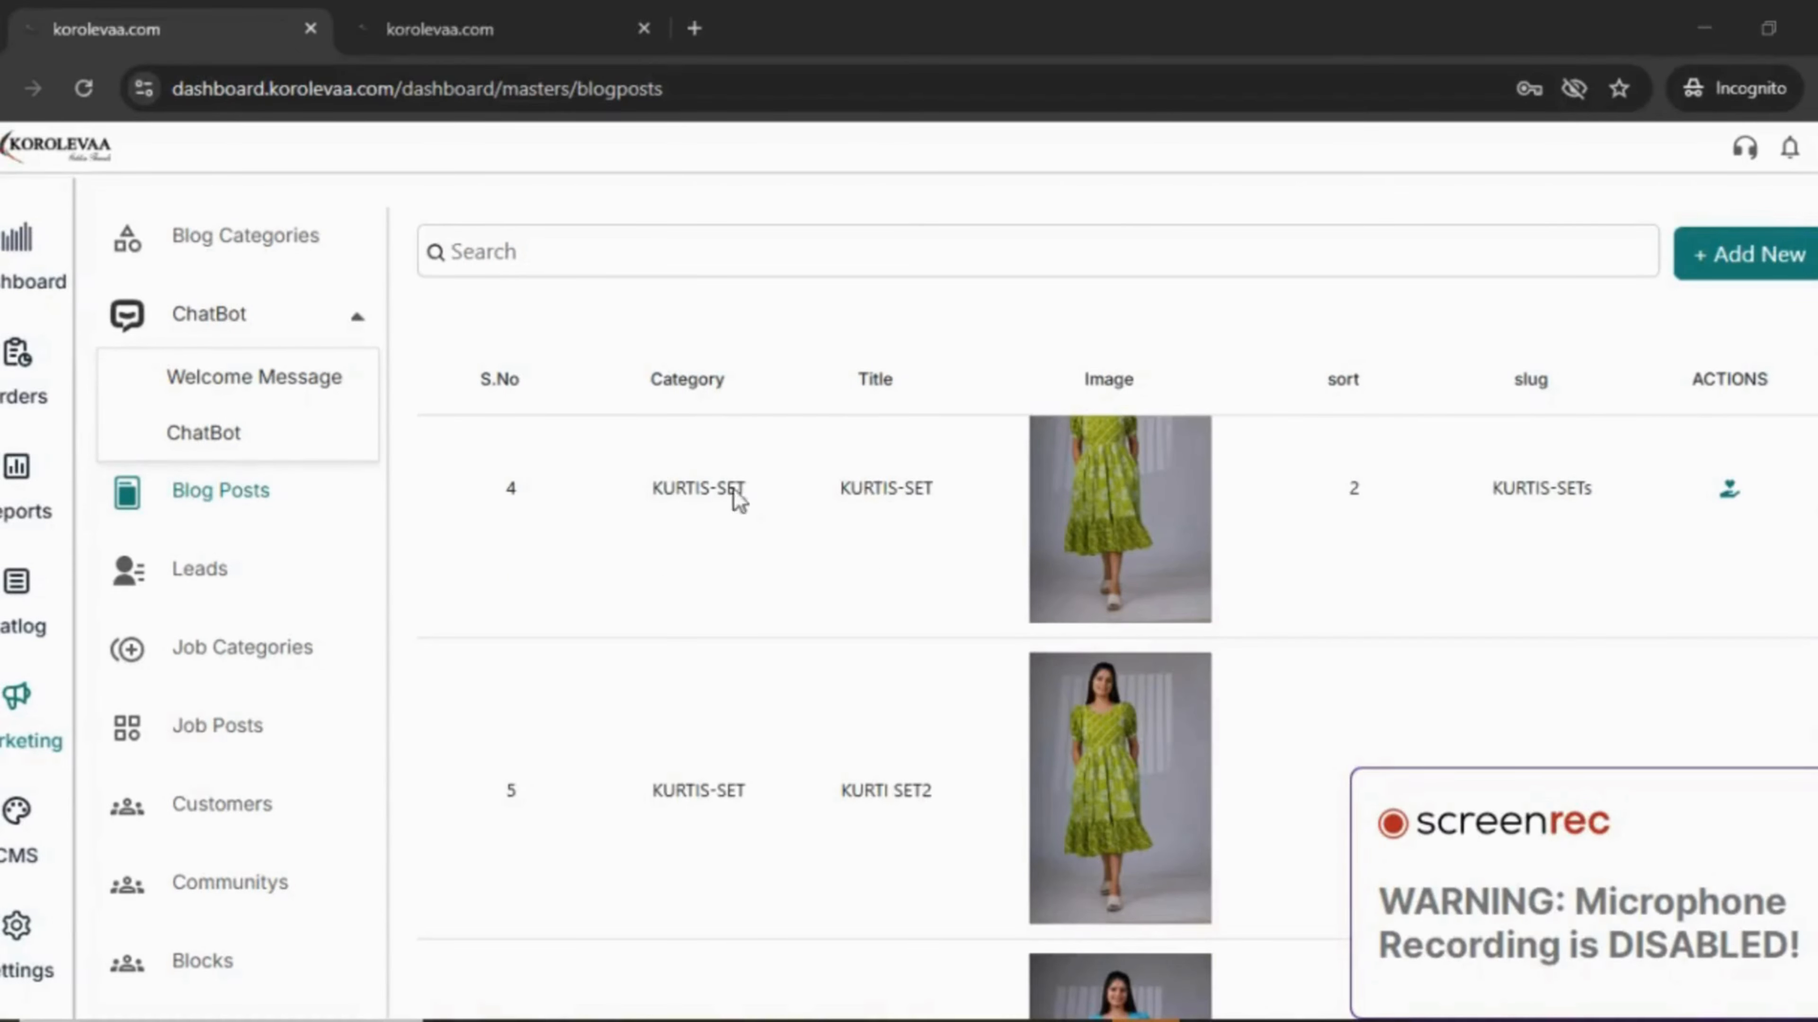
left_click(517, 17)
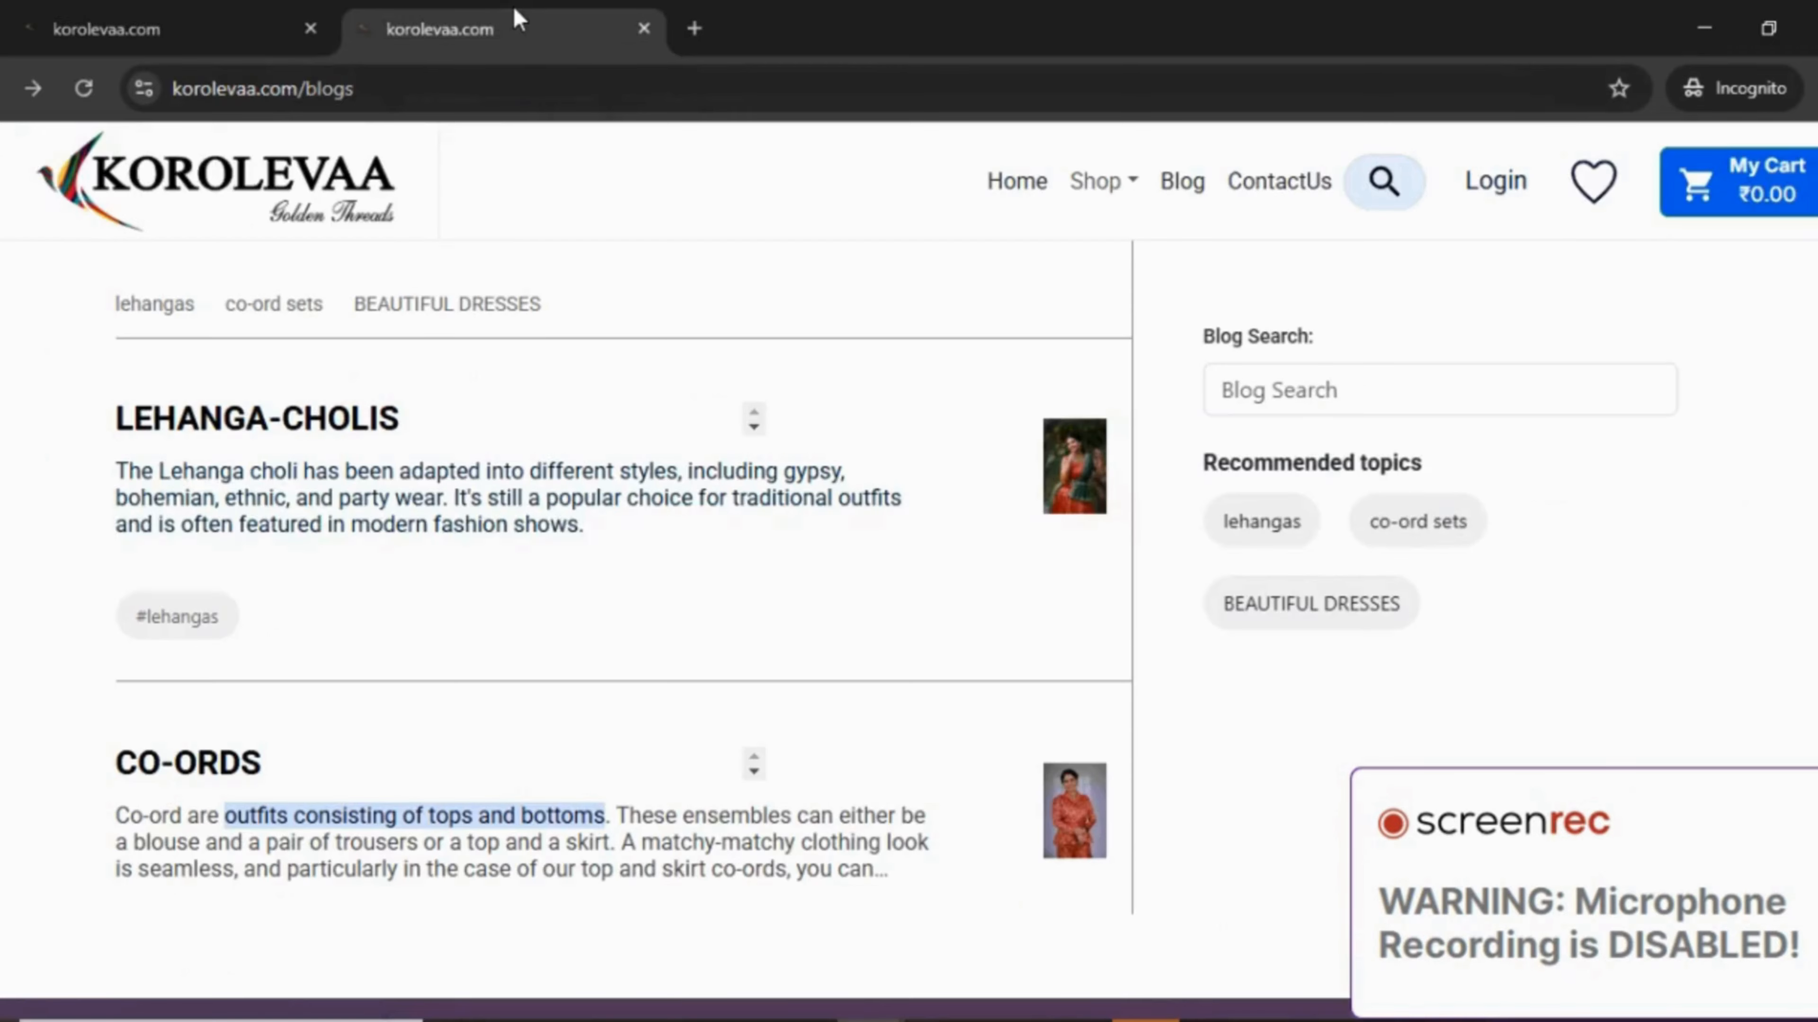
scroll(515, 365, "down", 1)
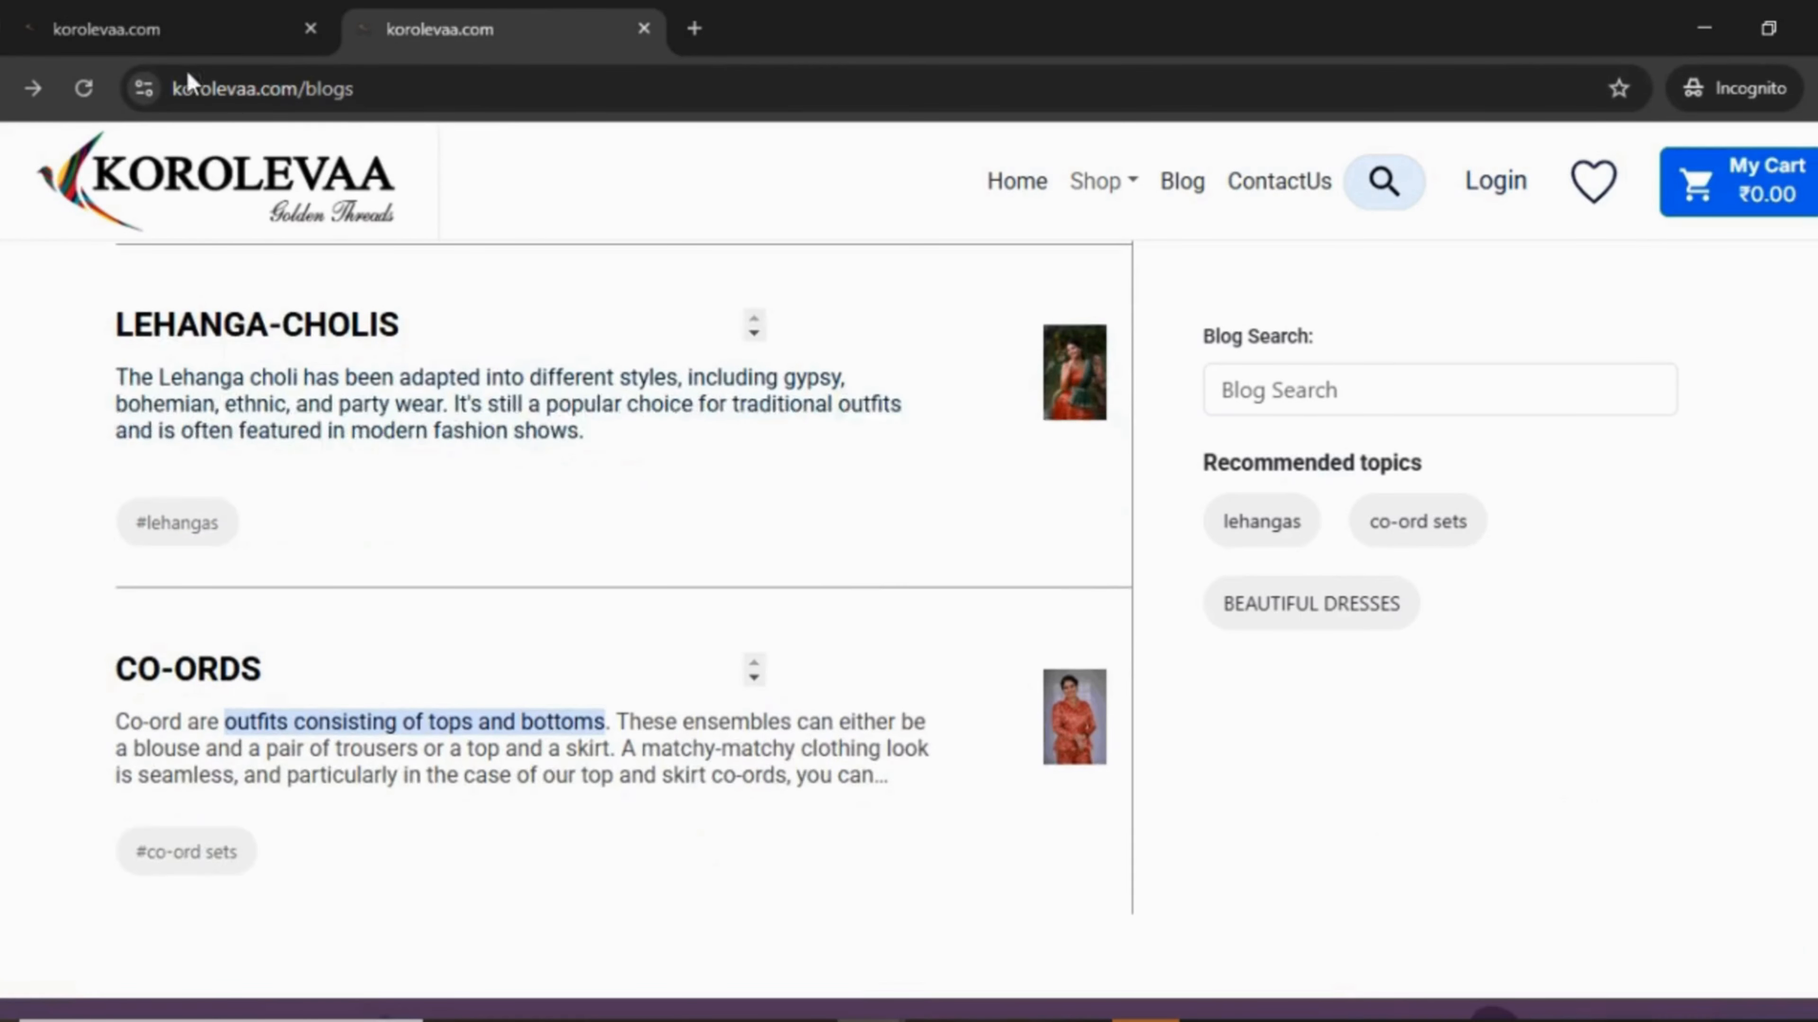
left_click(83, 90)
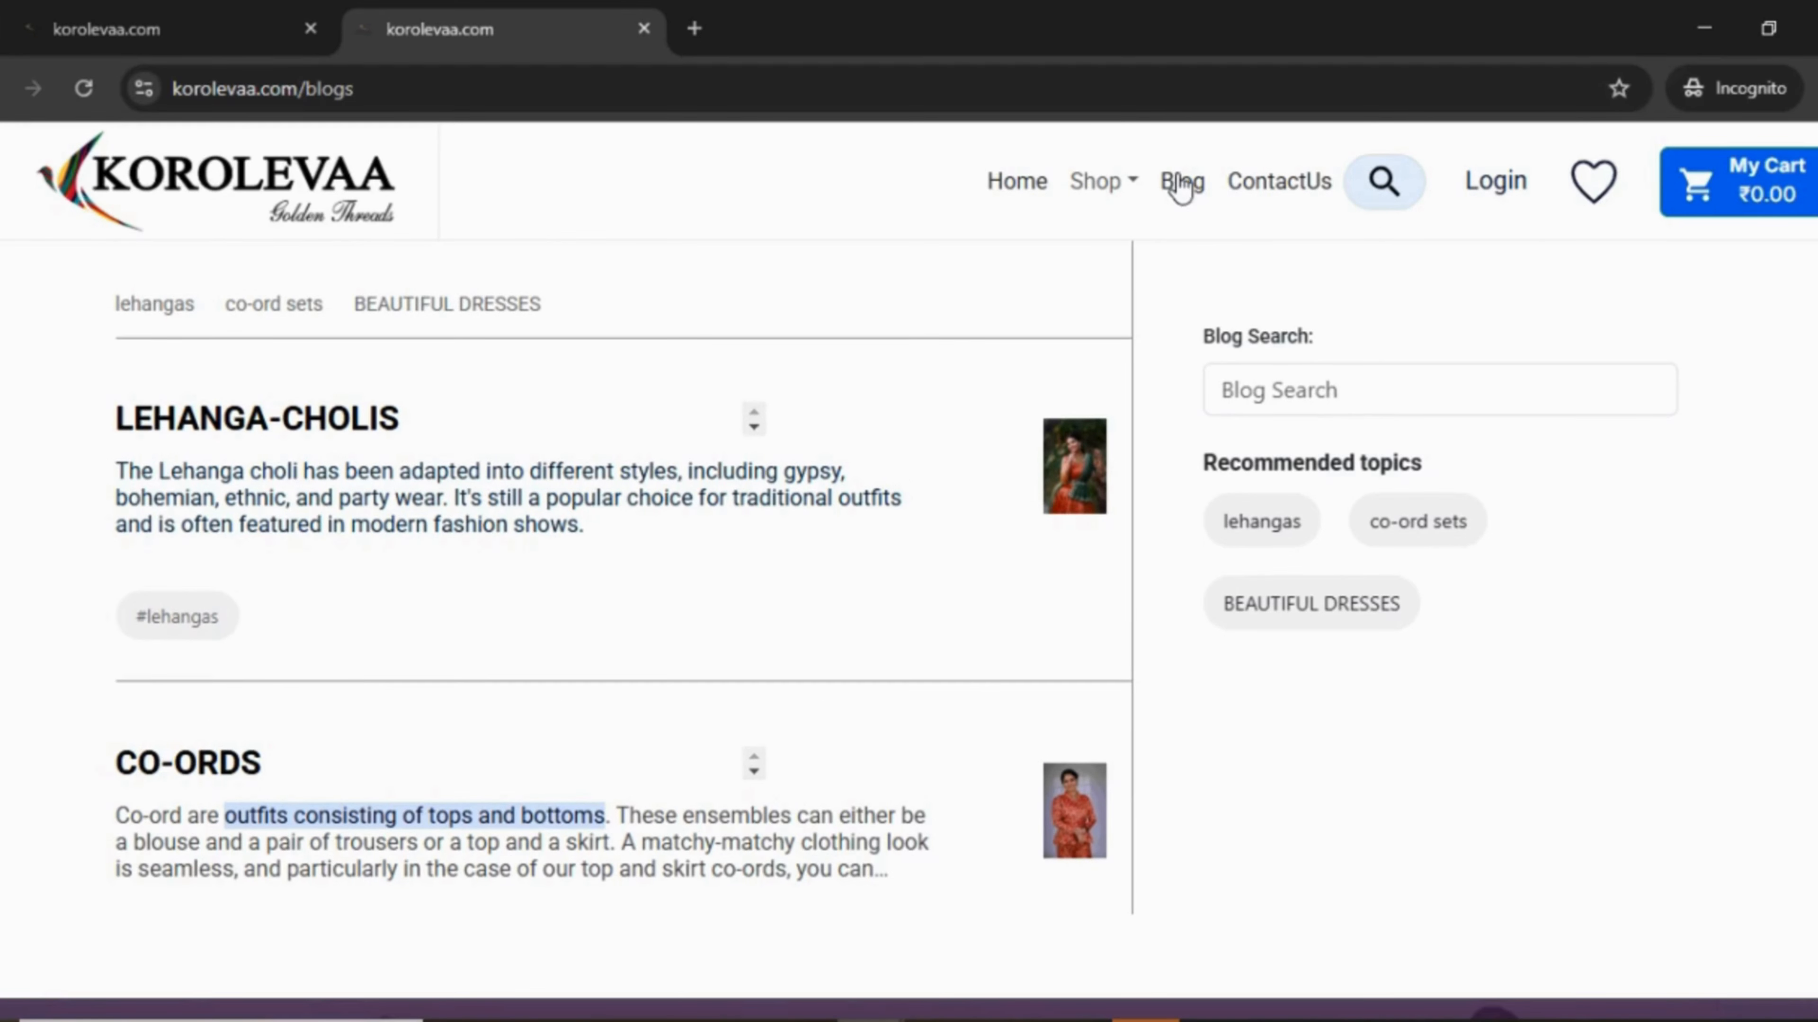
left_click_drag(1180, 192, 1191, 197)
left_click_drag(442, 303, 450, 280)
left_click(453, 296)
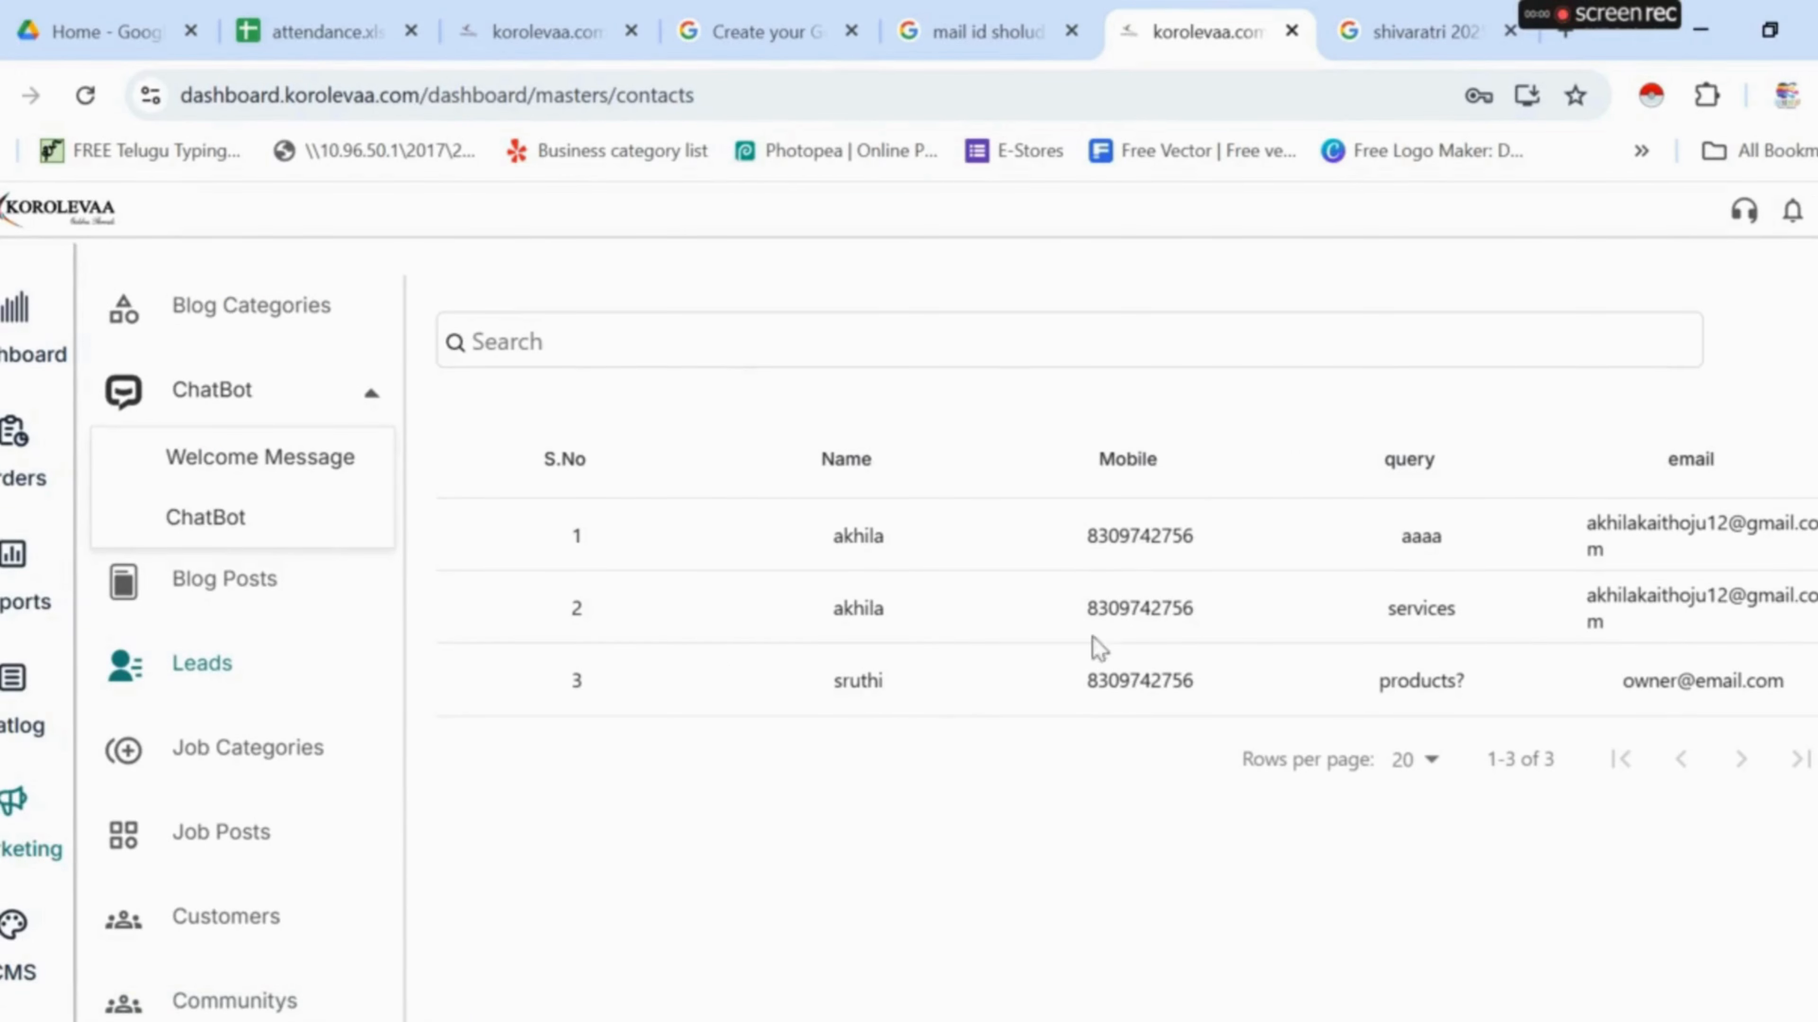
- Submit a services enquiry on the storefront Contact Us page with the enquirer's name, e-mail and mobile number
left_click(557, 9)
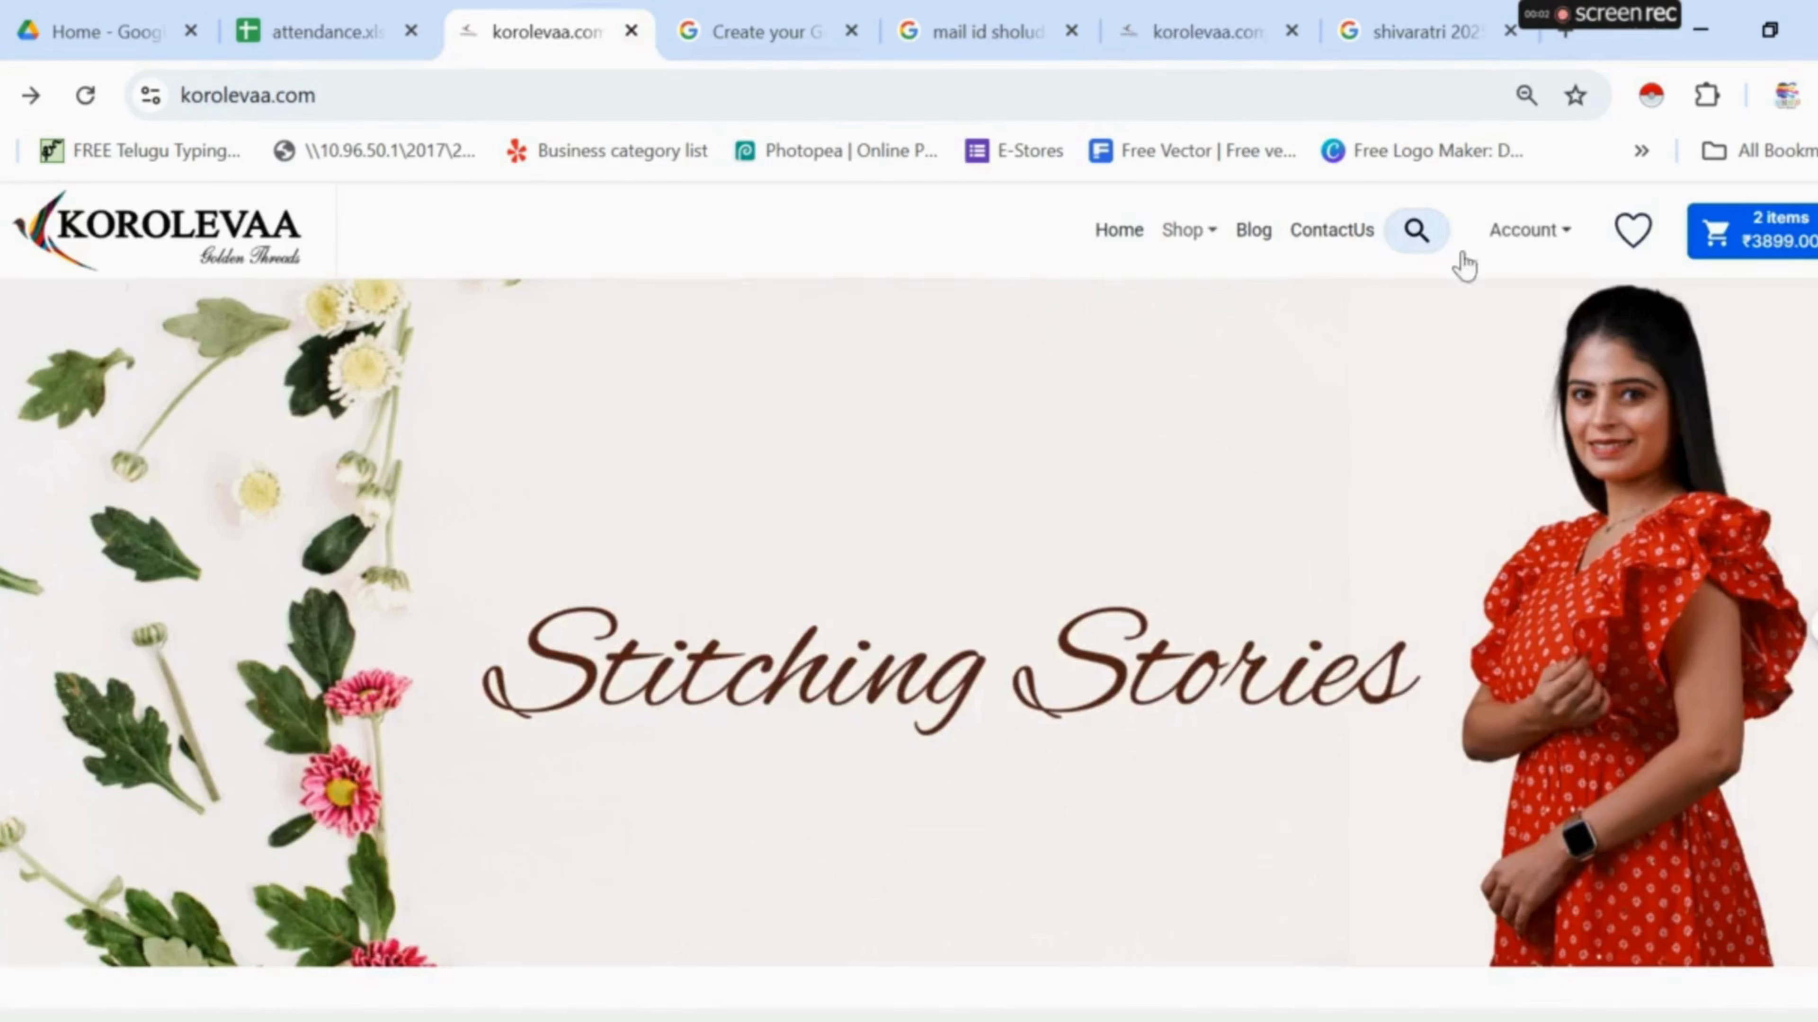
left_click(1337, 243)
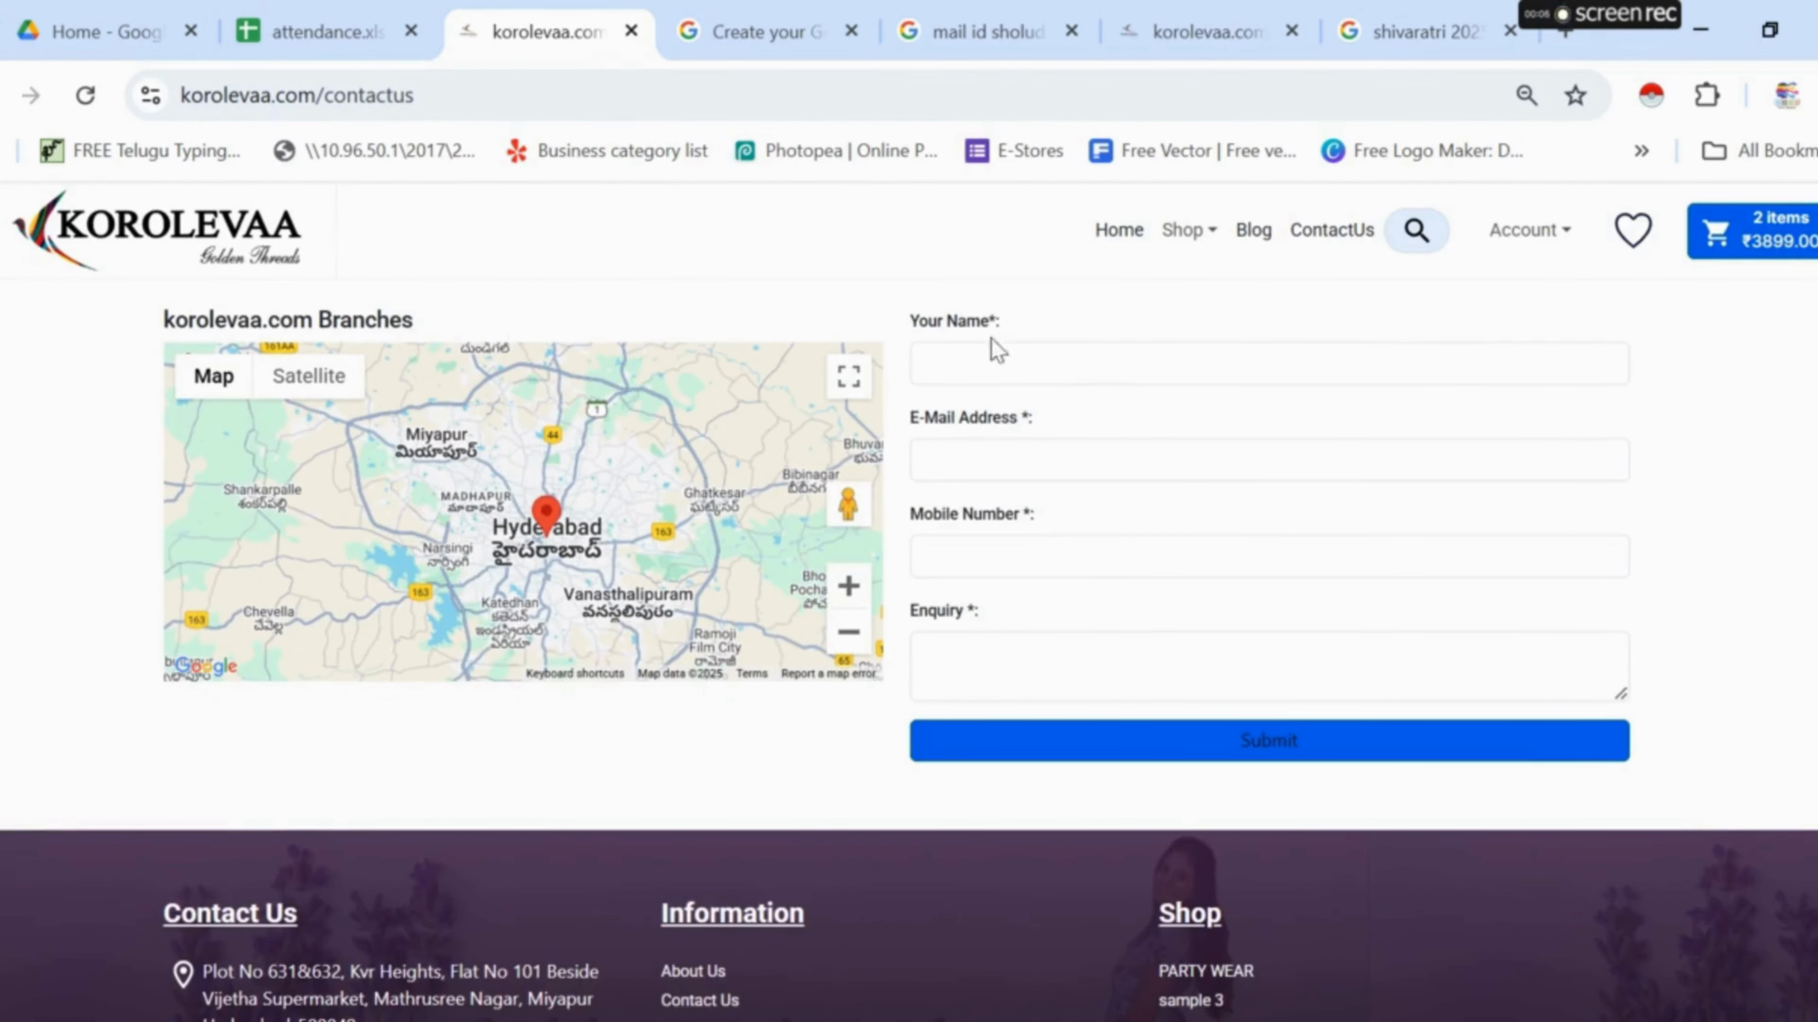
left_click(937, 360)
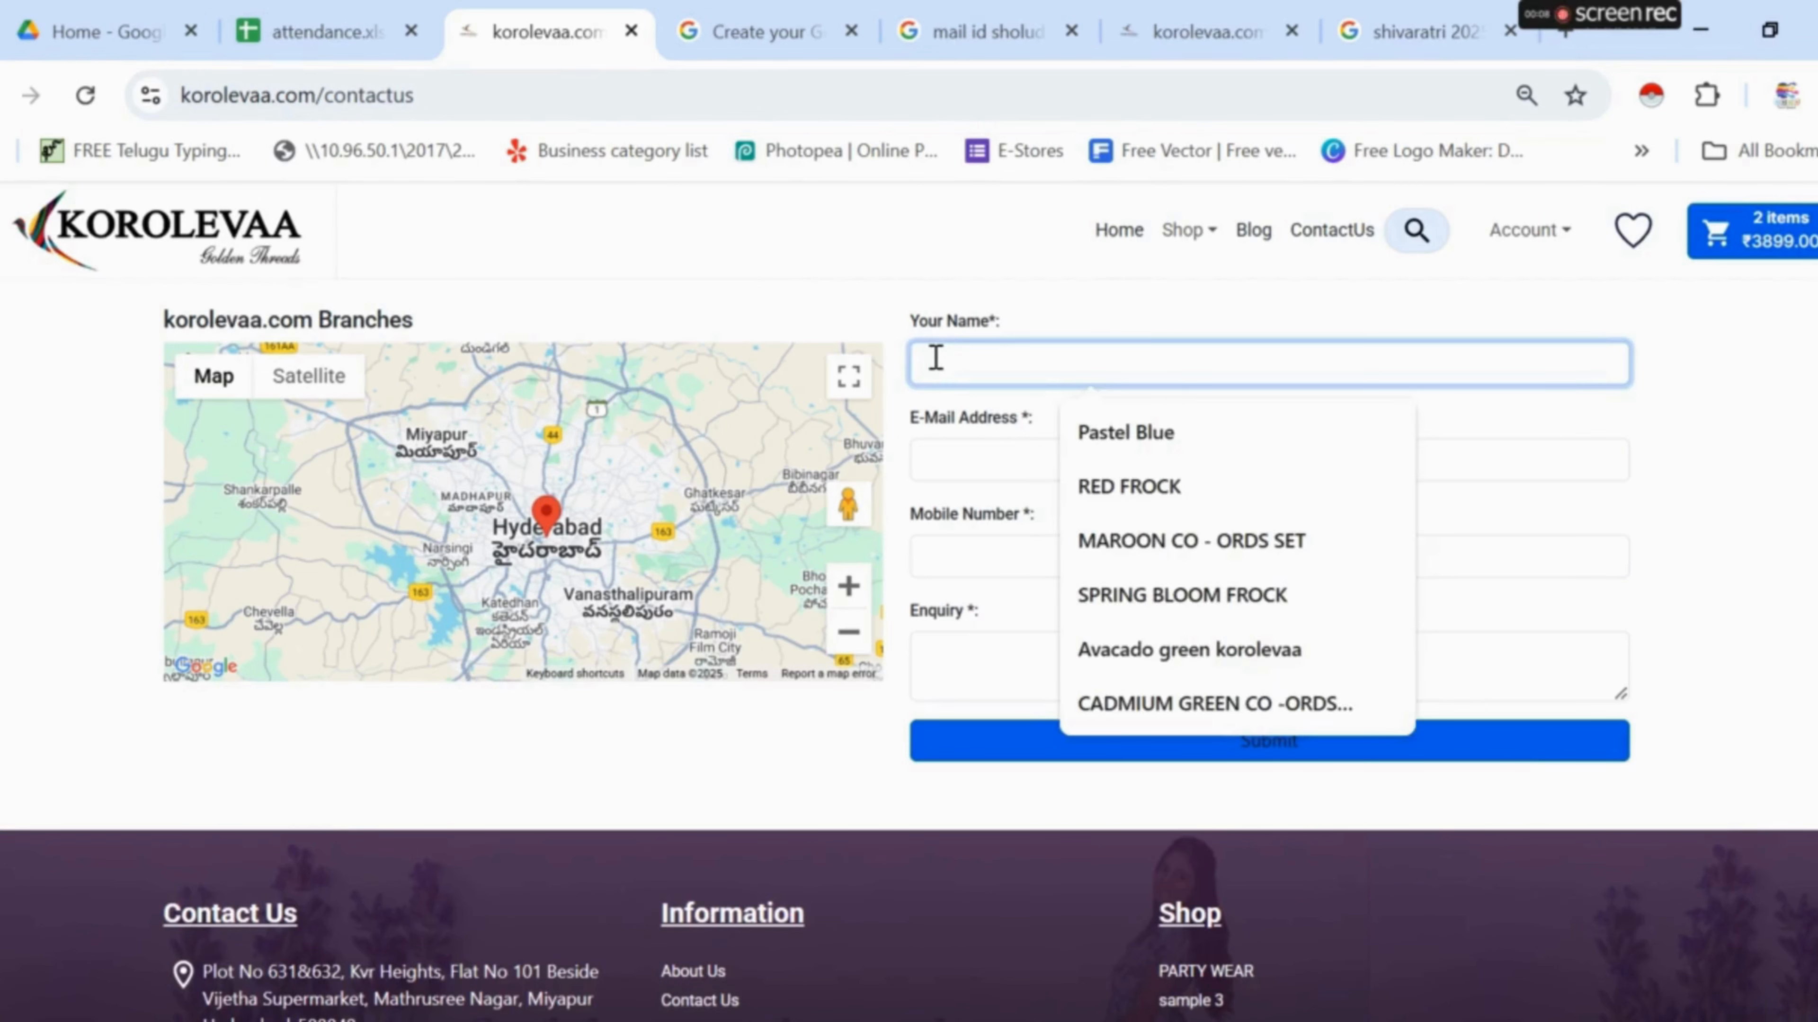
type("kai")
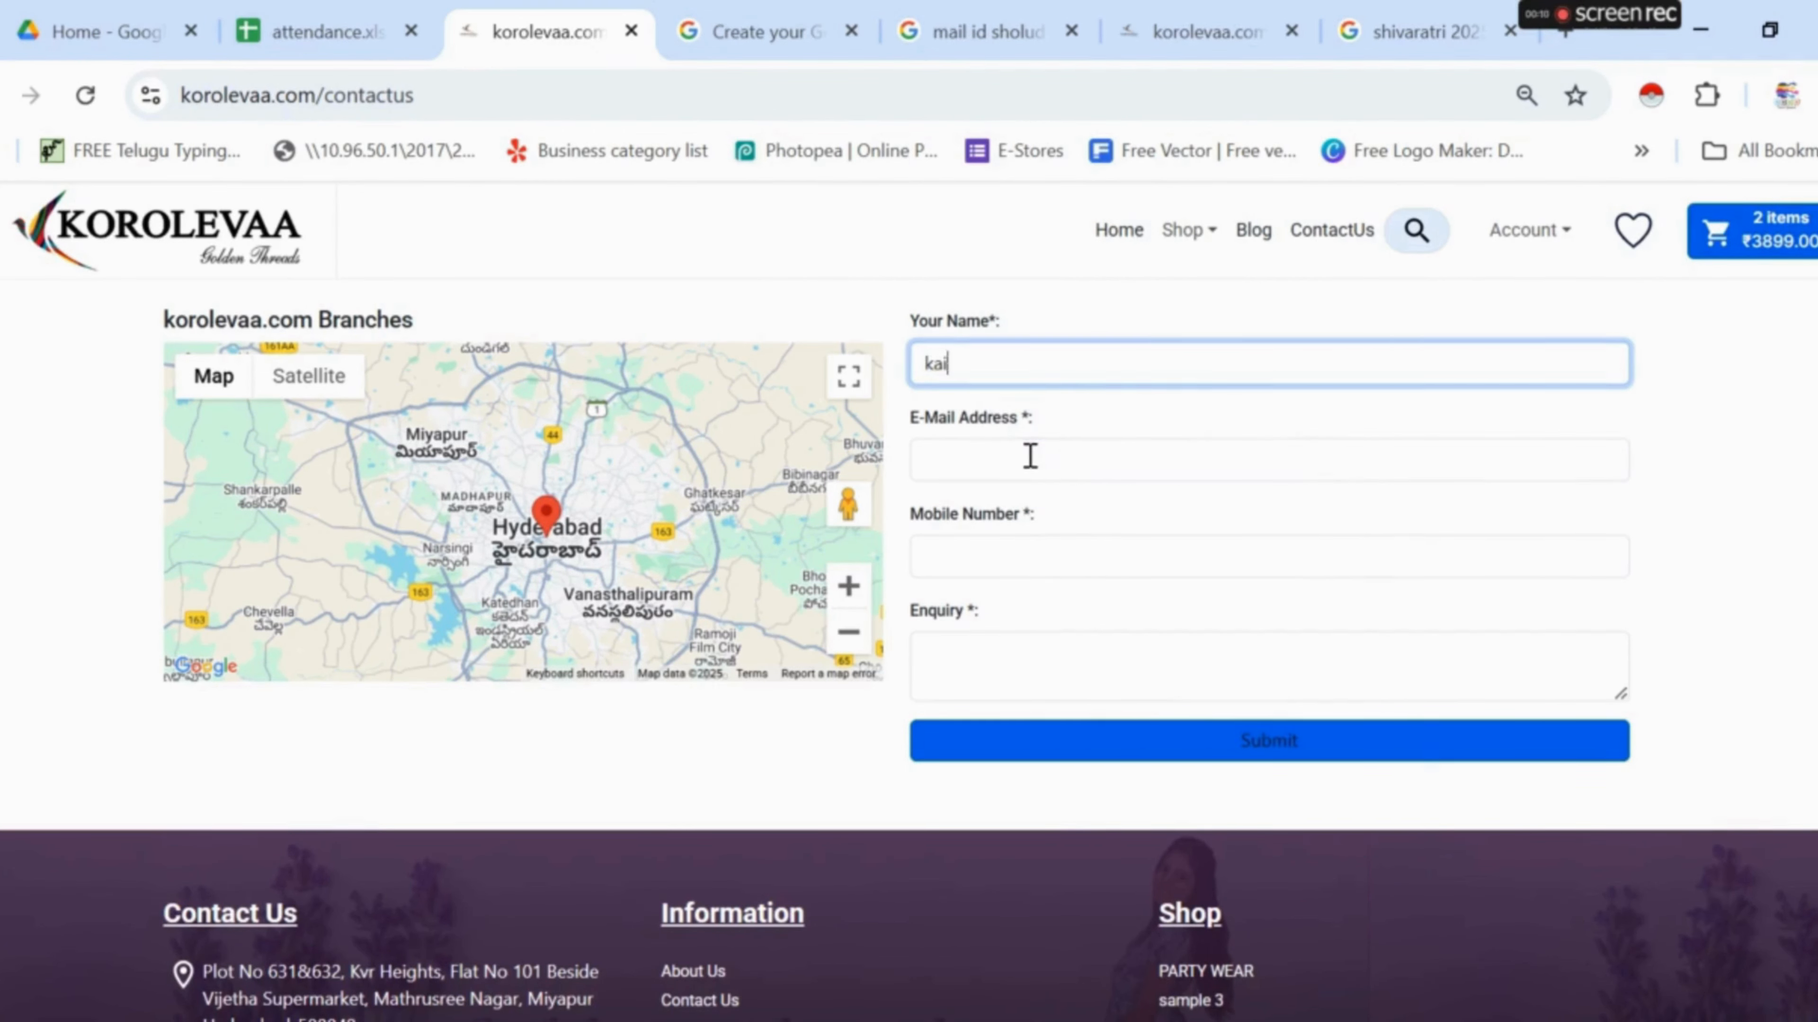
left_click(1029, 456)
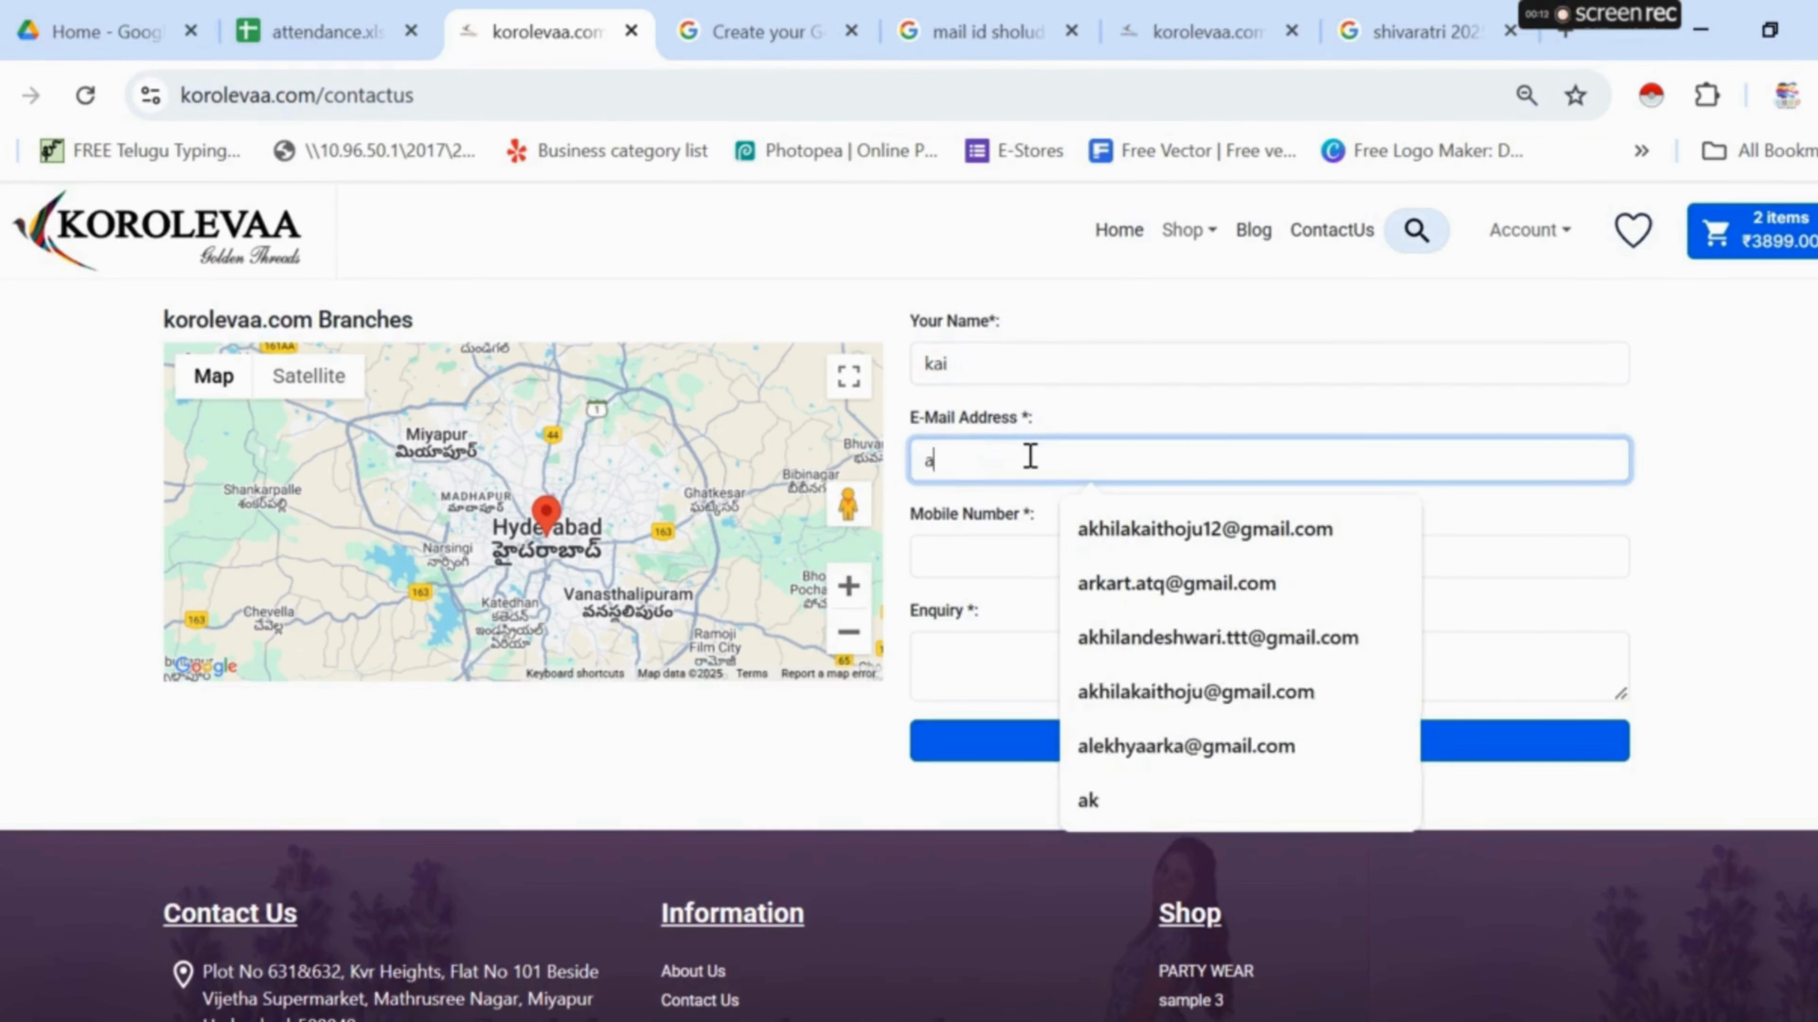
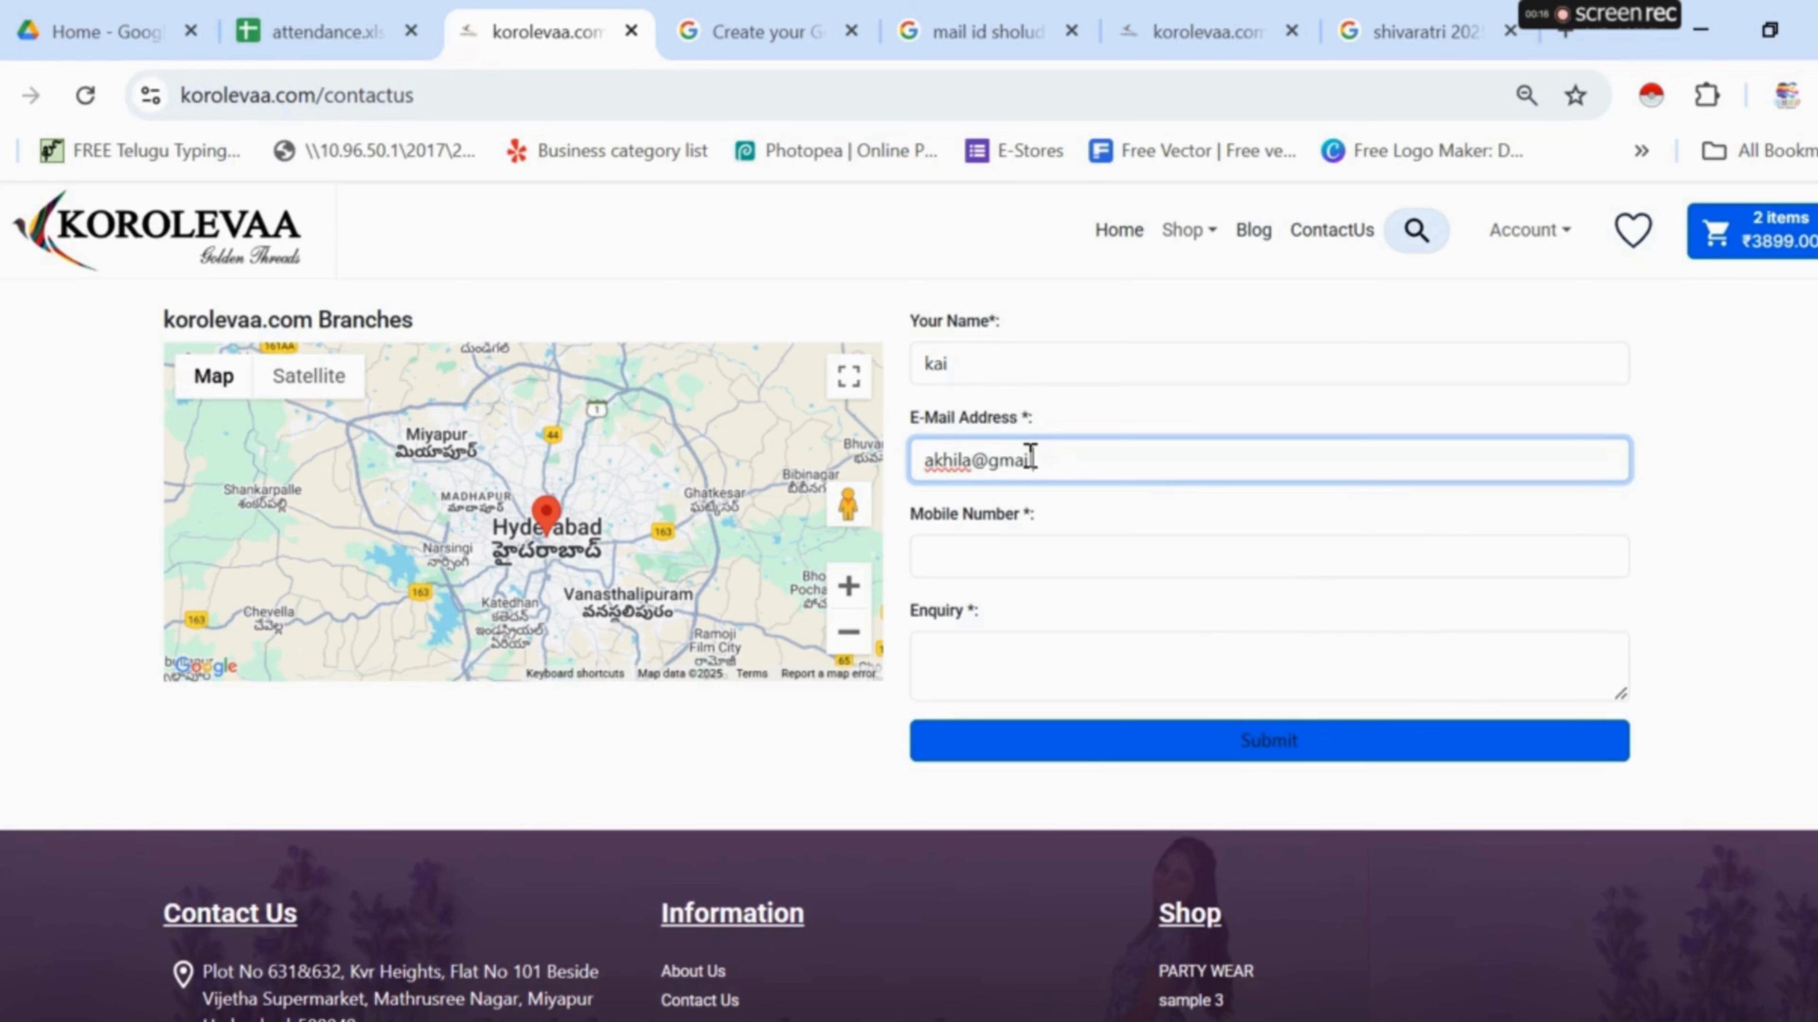
left_click(923, 557)
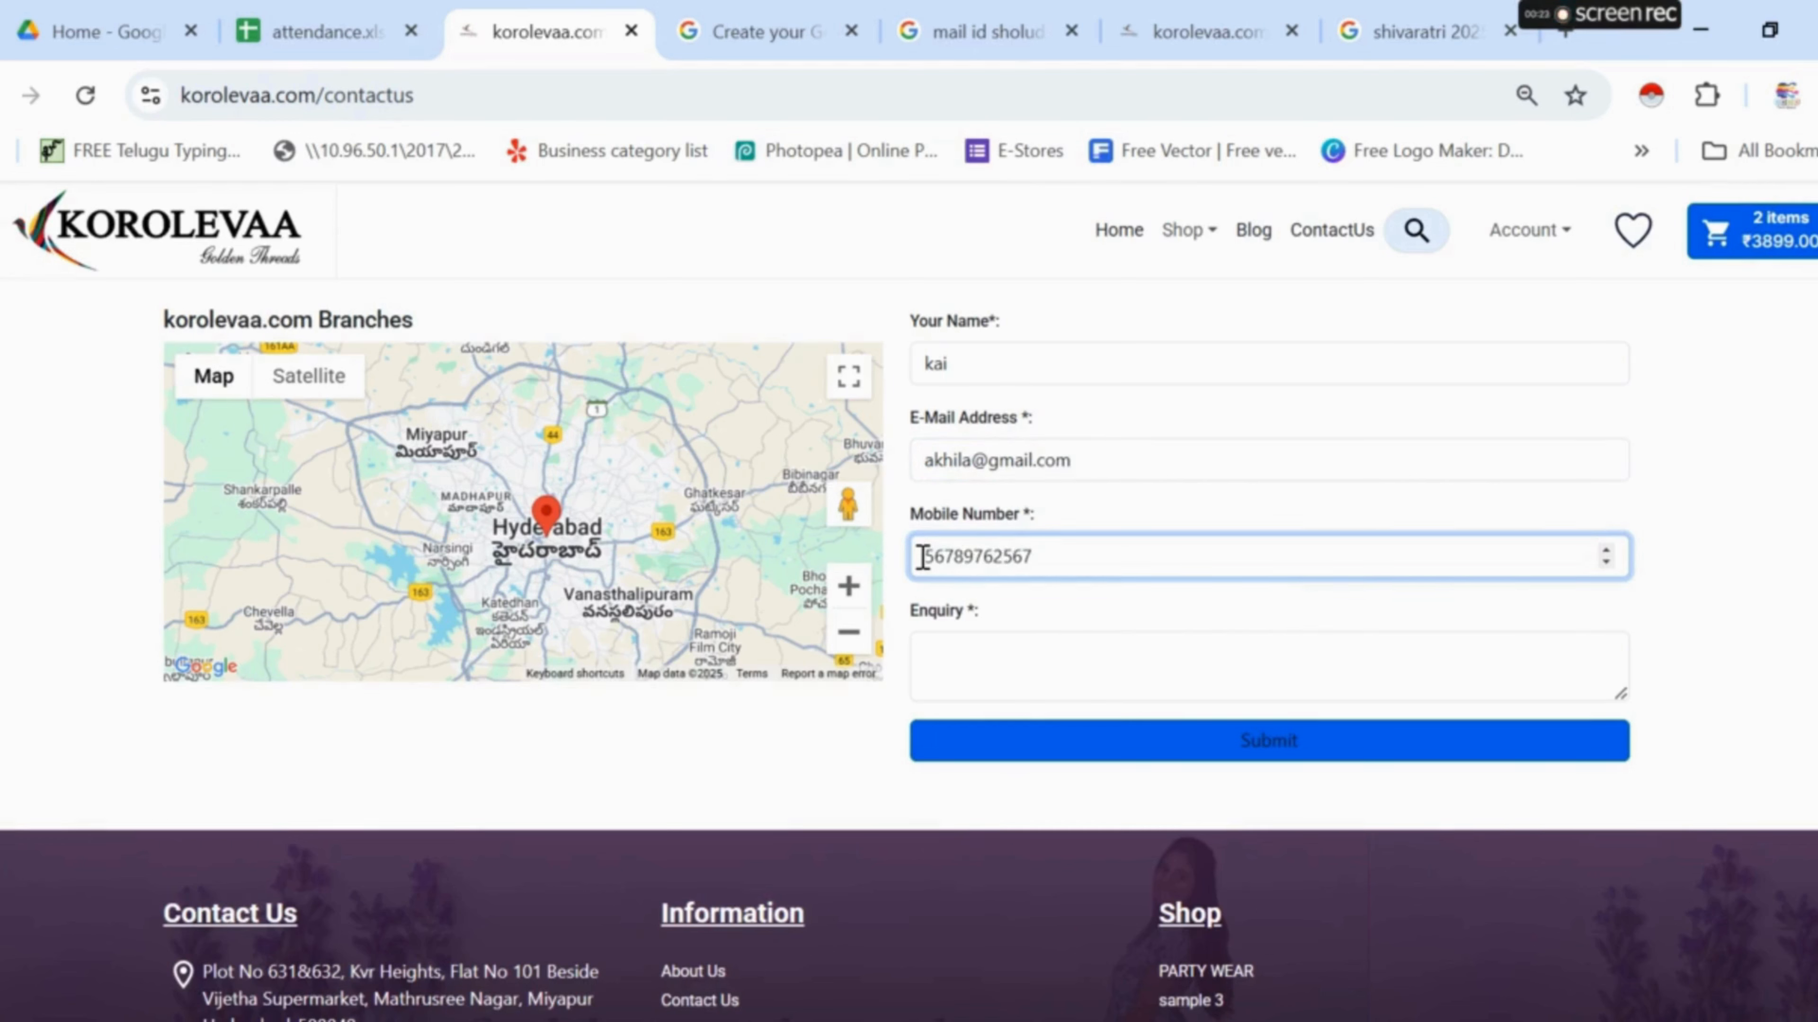
left_click(1010, 680)
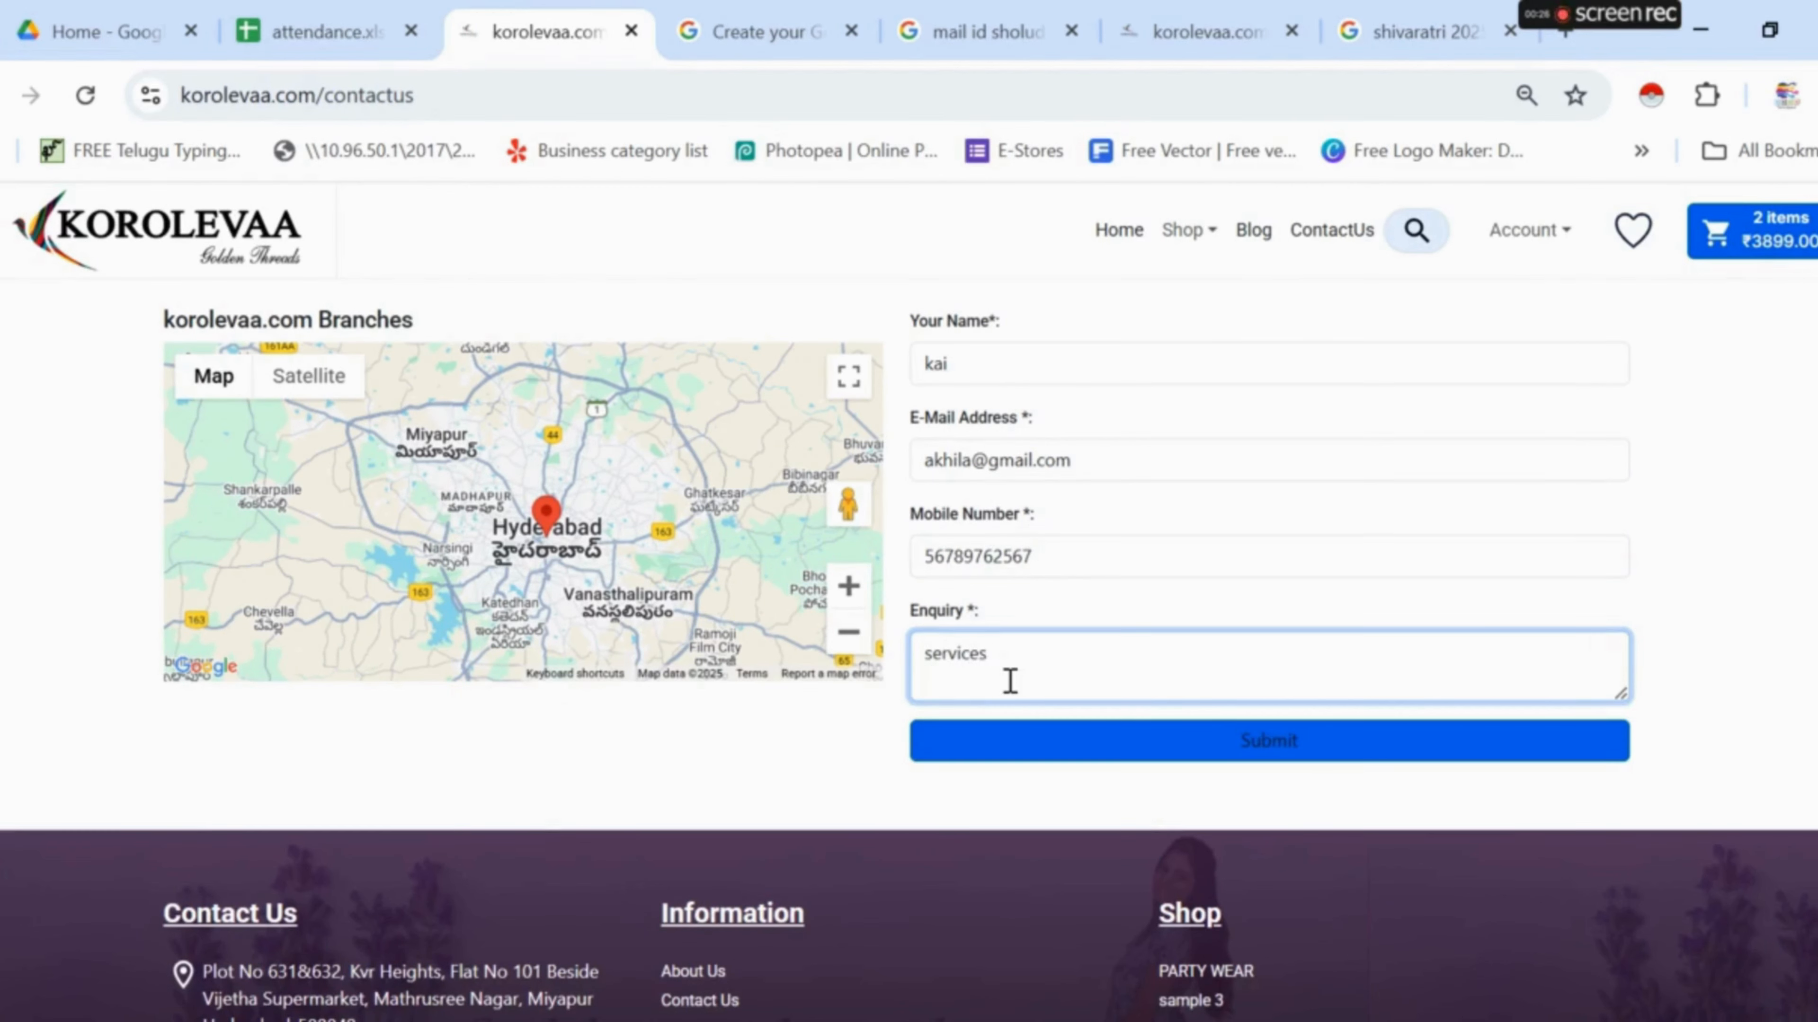
left_click(1182, 743)
left_click(1159, 461)
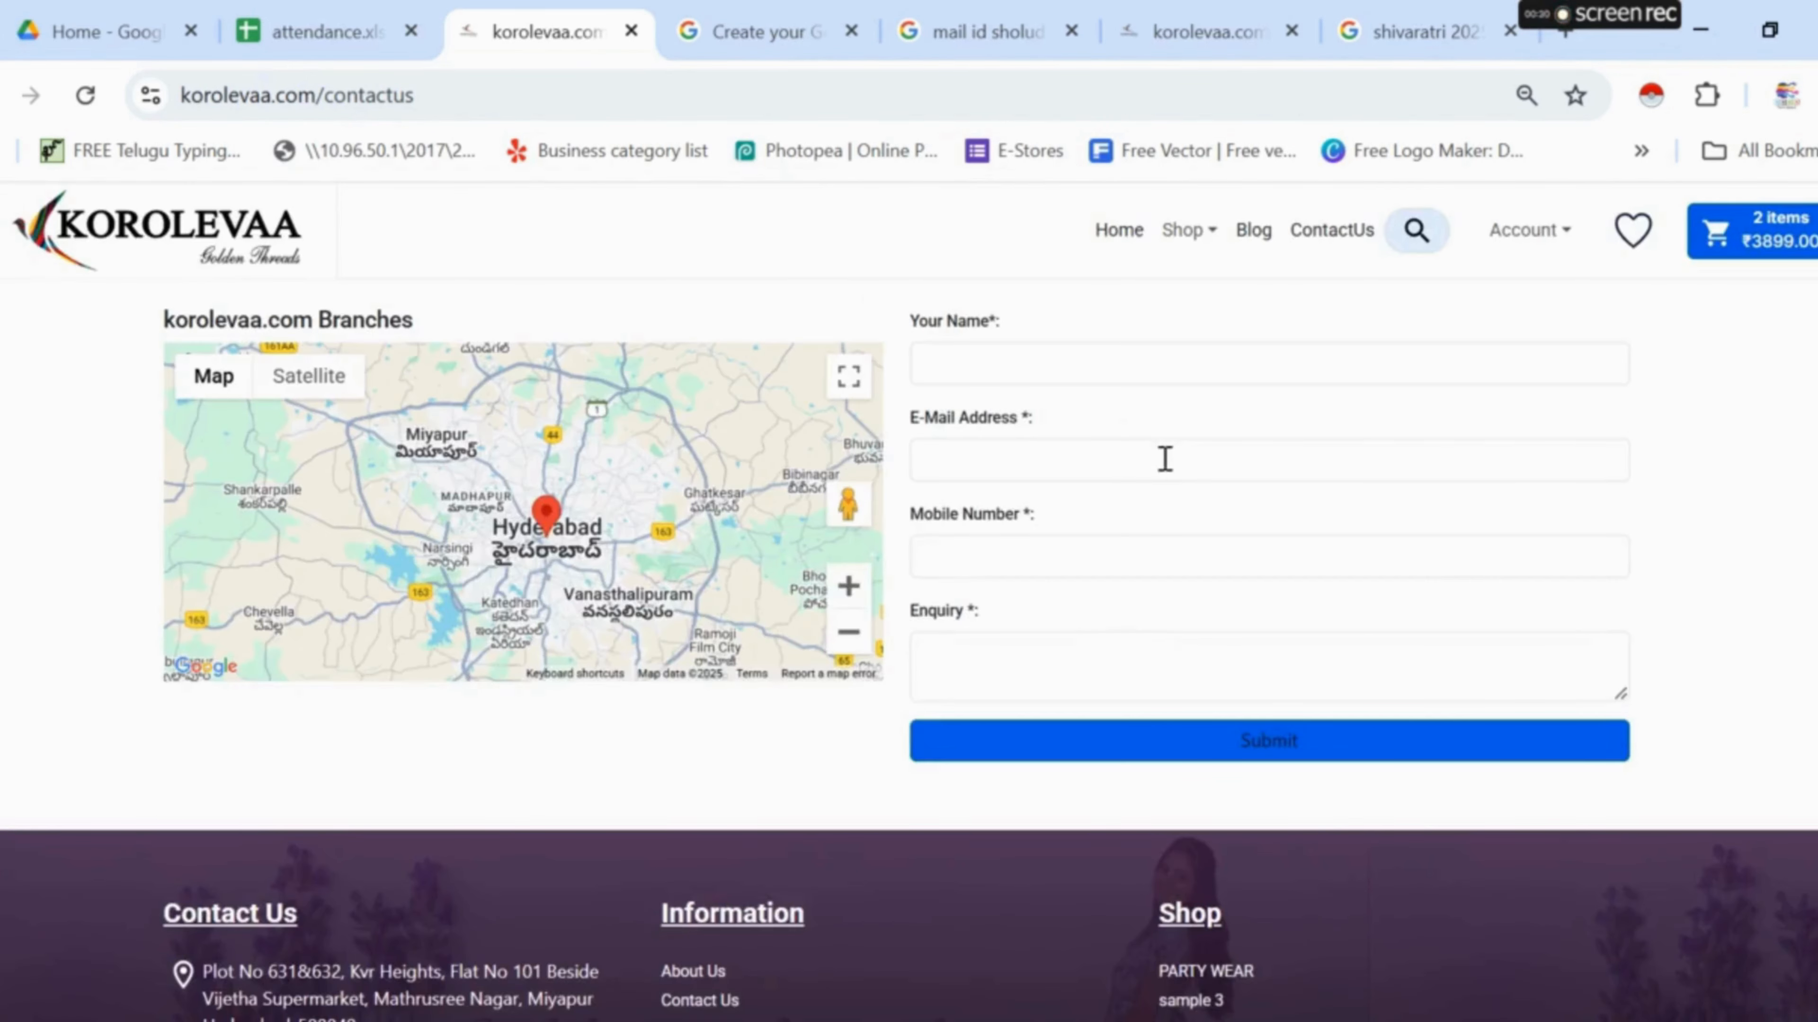
- Reload the dashboard Leads list to confirm the new enquiry appears
left_click(1217, 32)
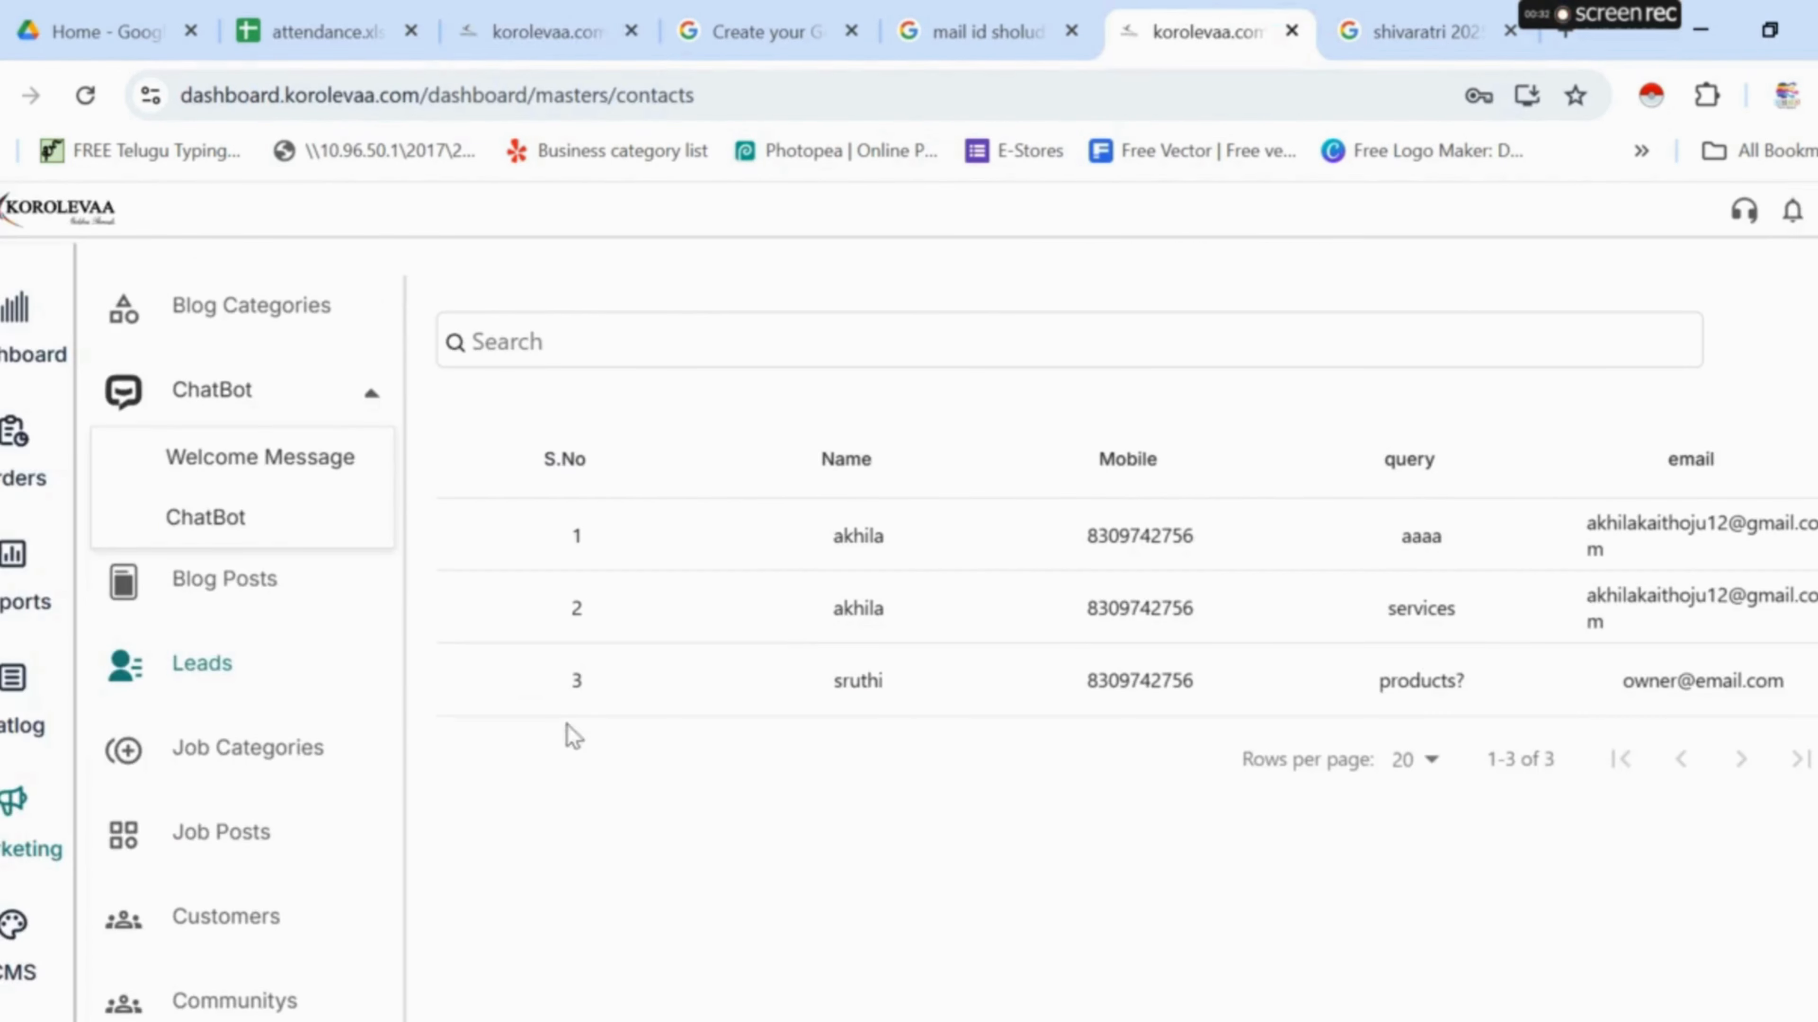
left_click(86, 95)
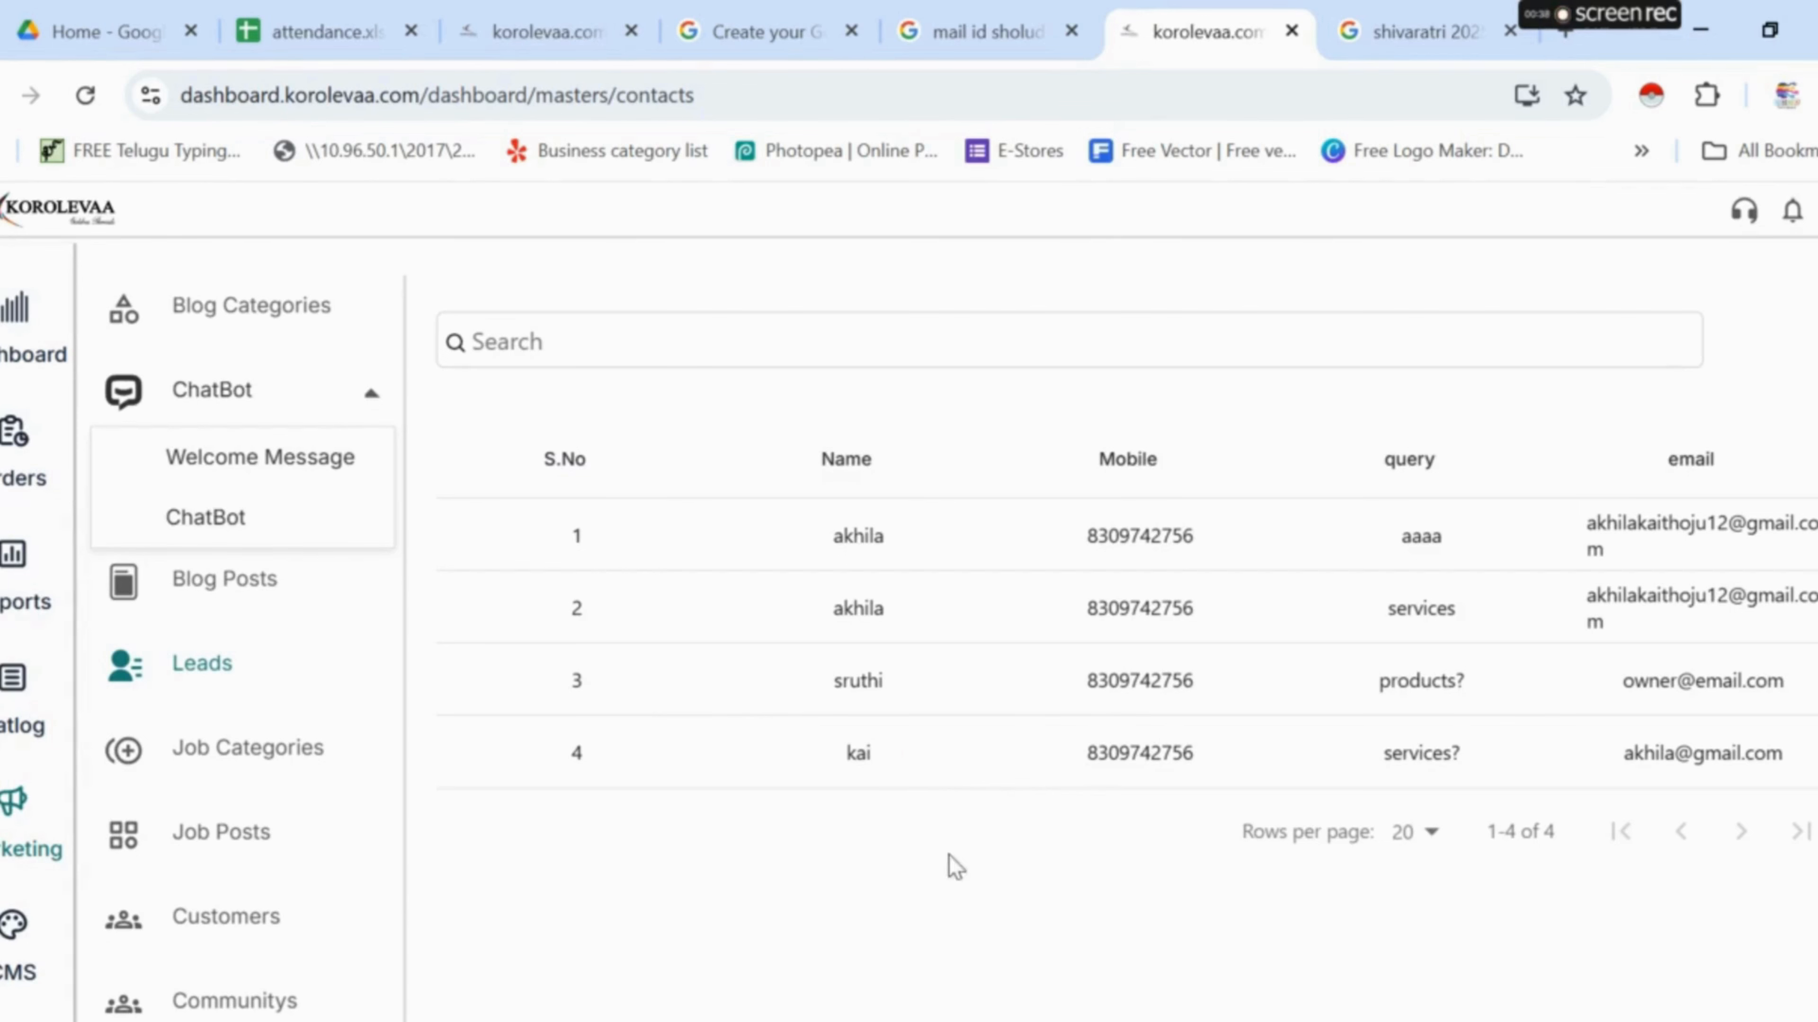
scroll(974, 931, "down", 9)
scroll(1145, 824, "up", 10)
mouse_move(1575, 16)
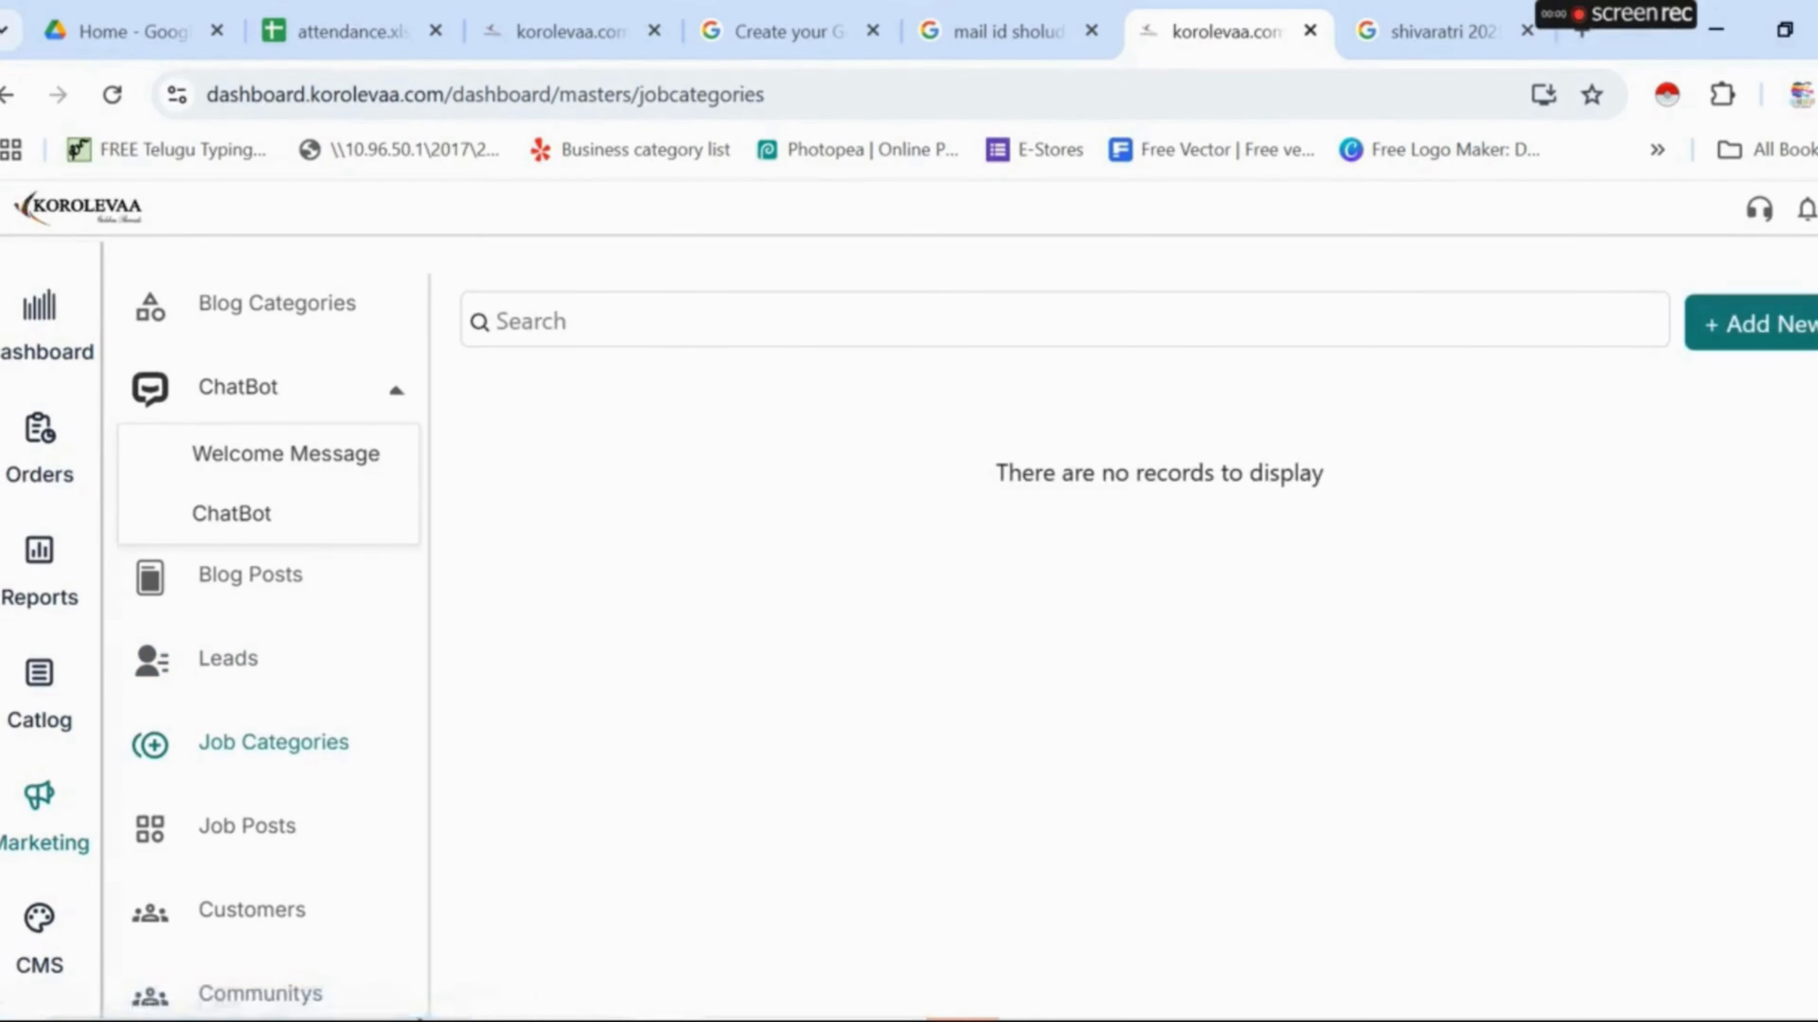
- Open the Job Posts section's new-post form, then close it unsaved
left_click(211, 831)
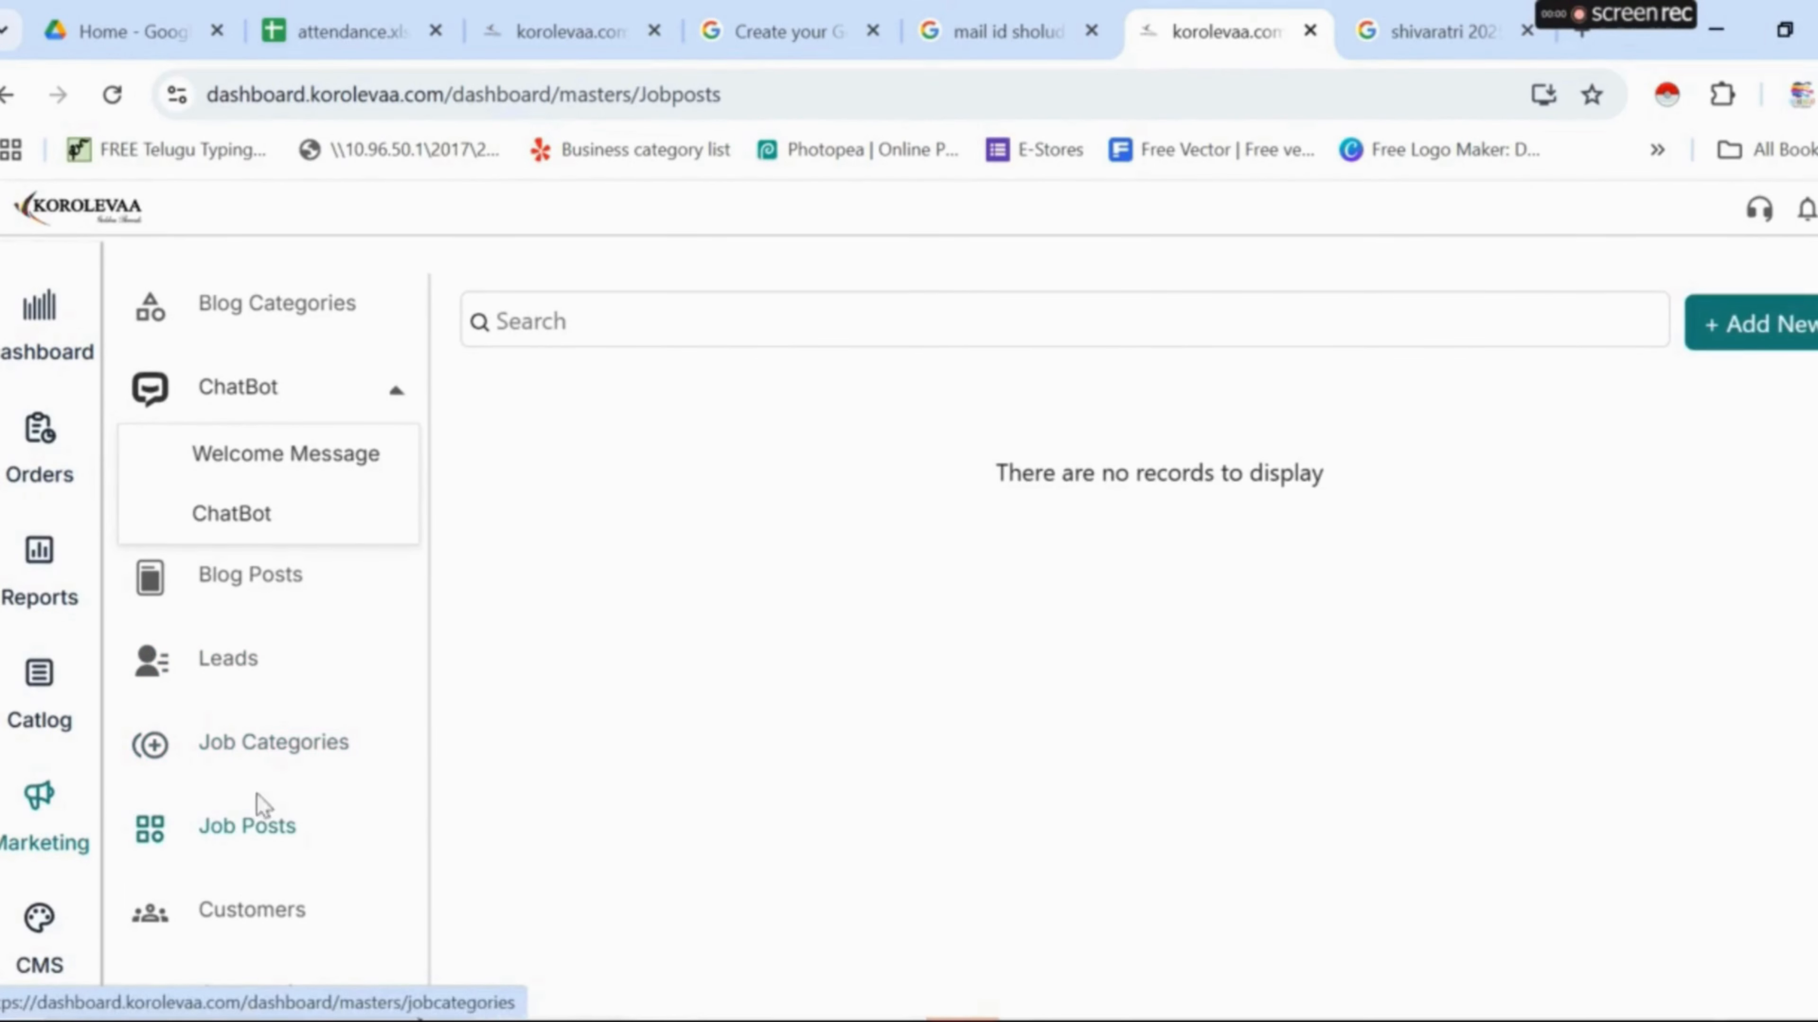
left_click(1747, 348)
left_click(1742, 277)
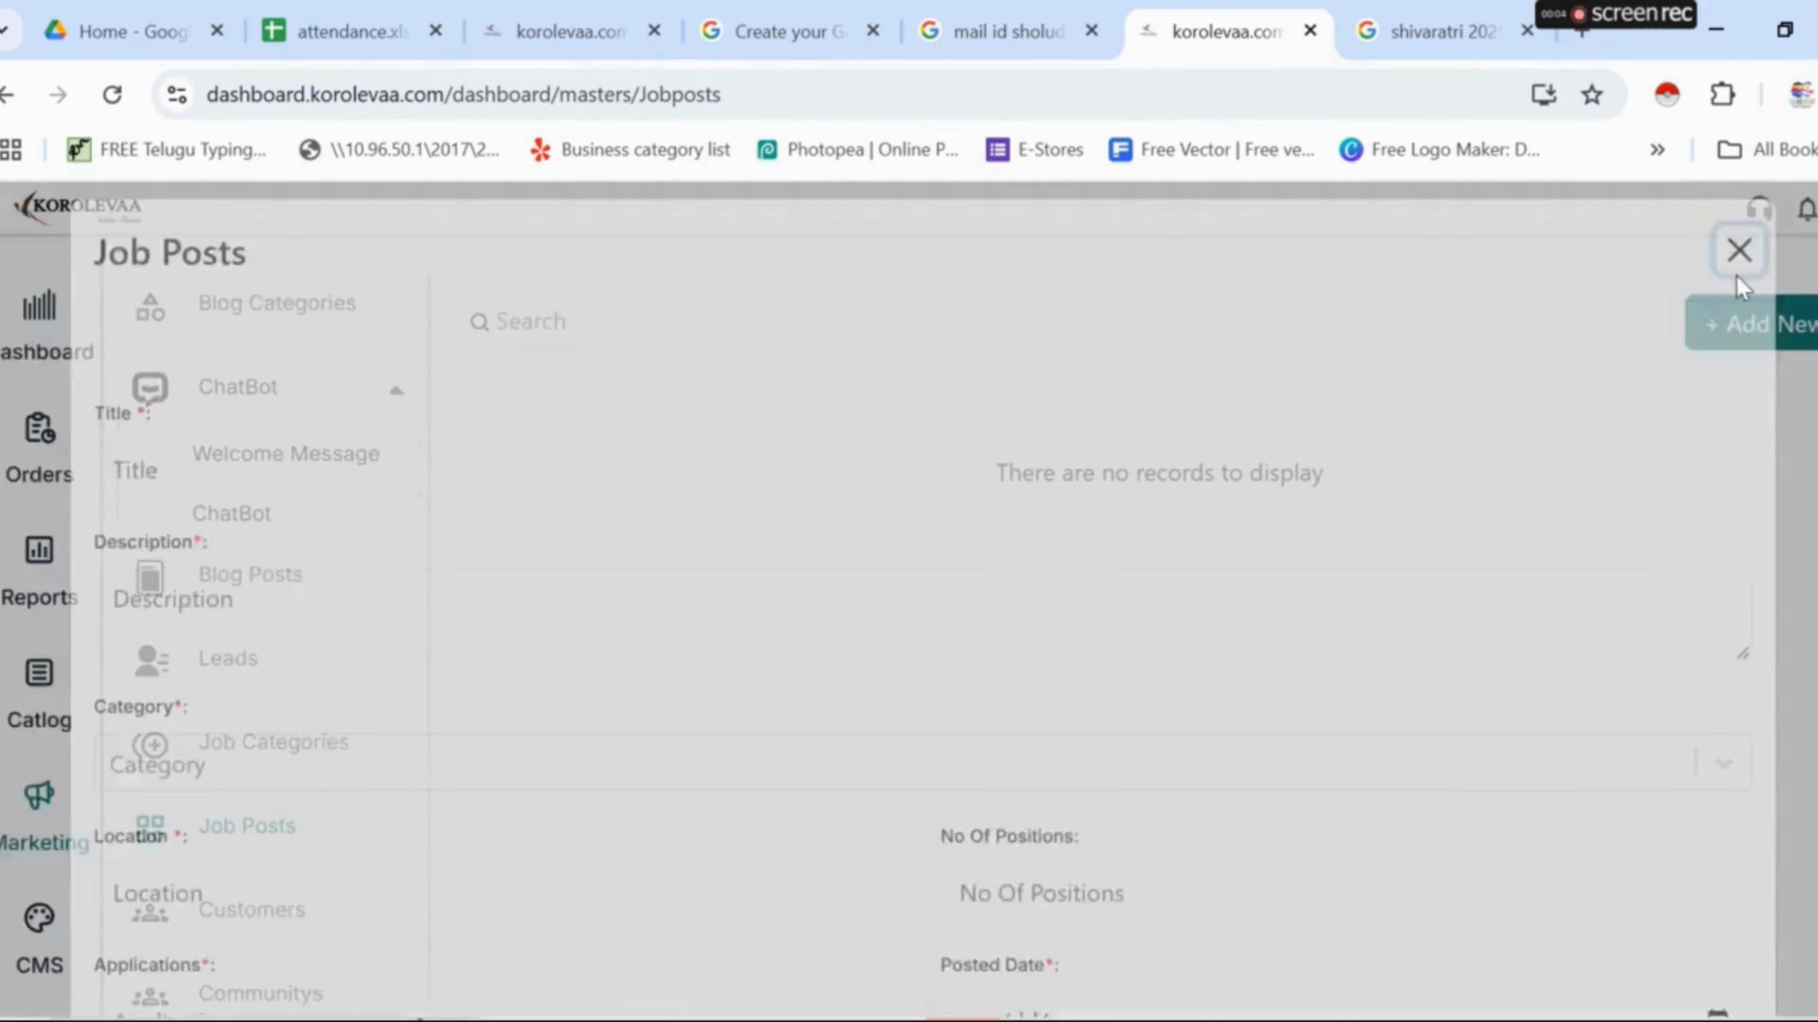
- Visit the customers list, then expand the Coupons options under Marketing
scroll(251, 537, "down", 5)
left_click(301, 469)
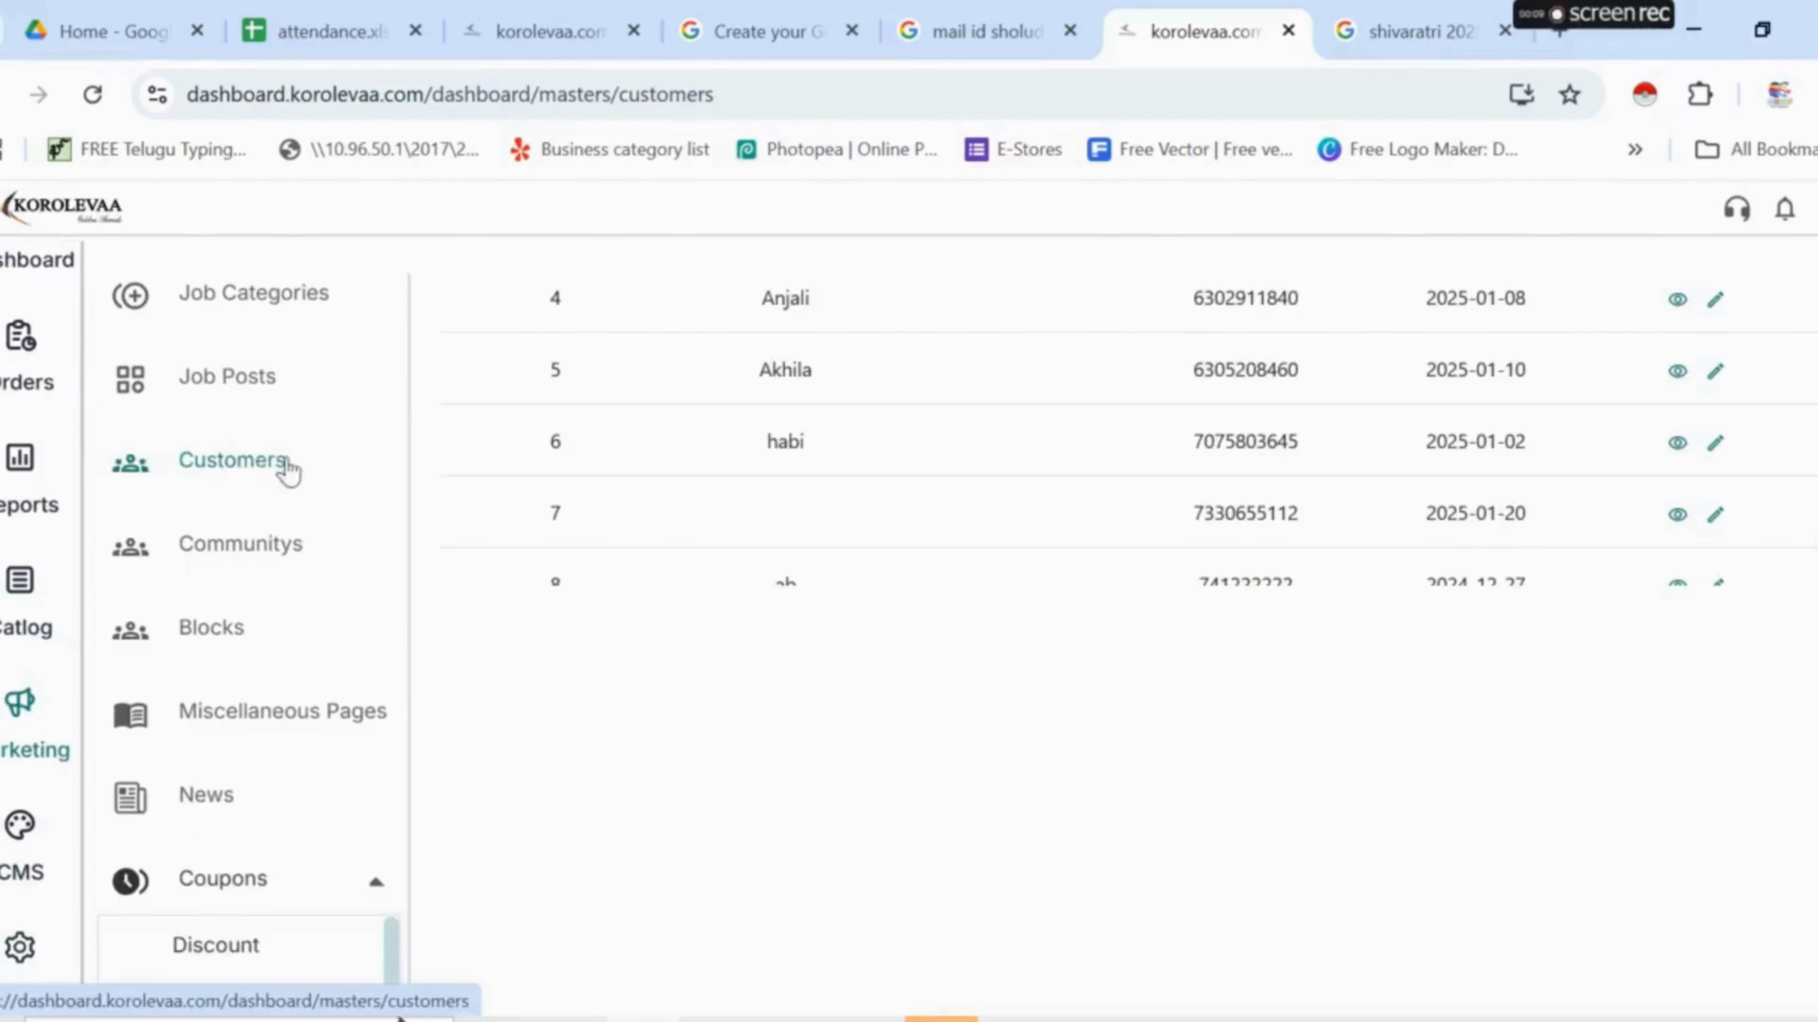
scroll(855, 499, "up", 6)
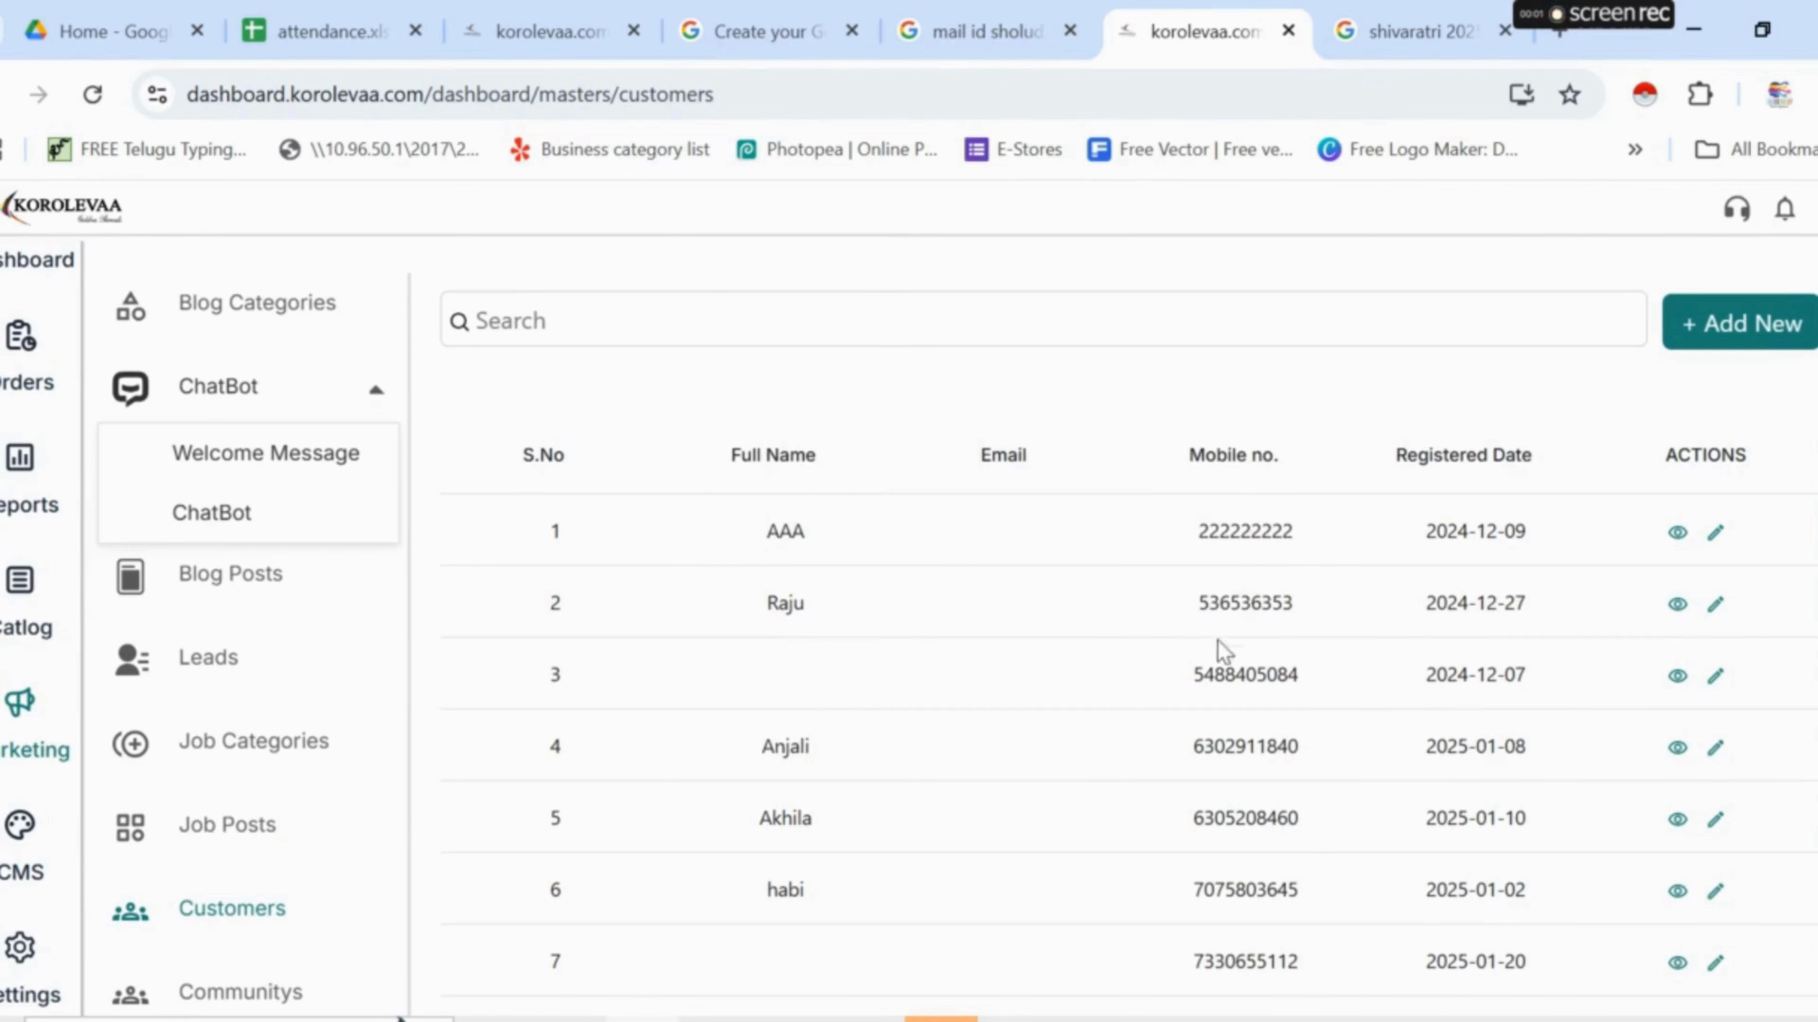
mouse_move(1619, 20)
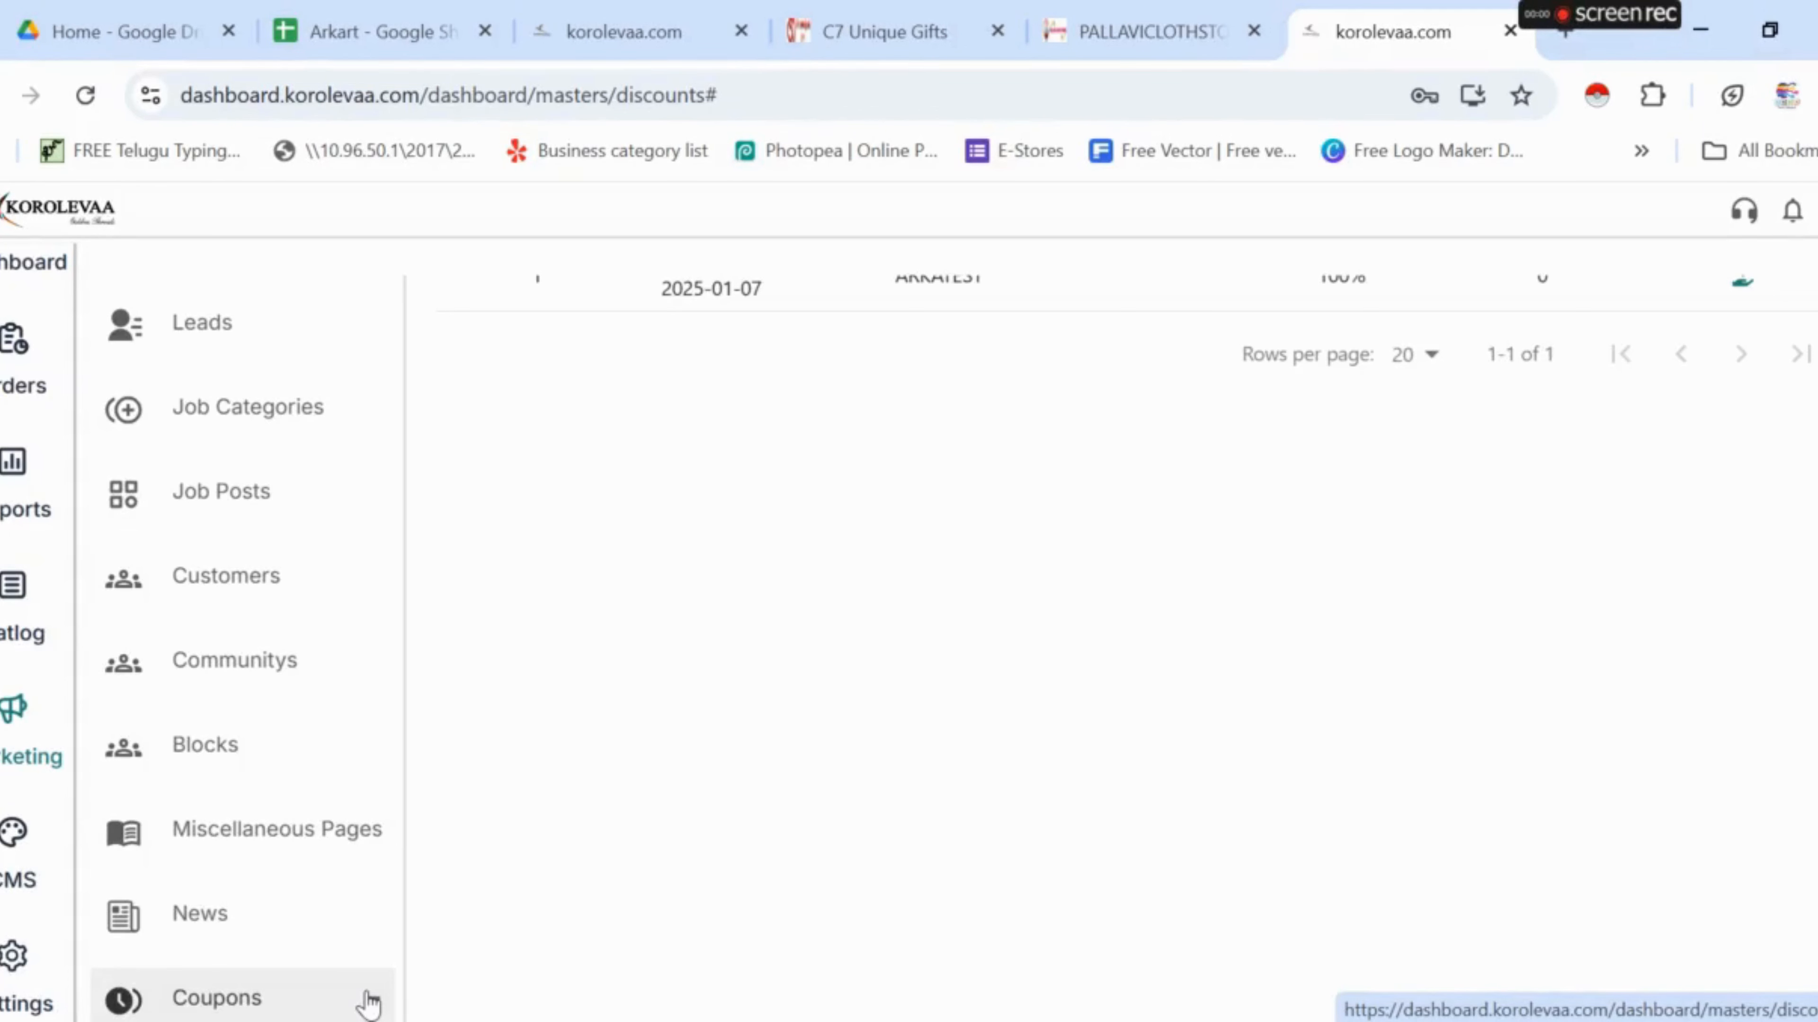
left_click(368, 1002)
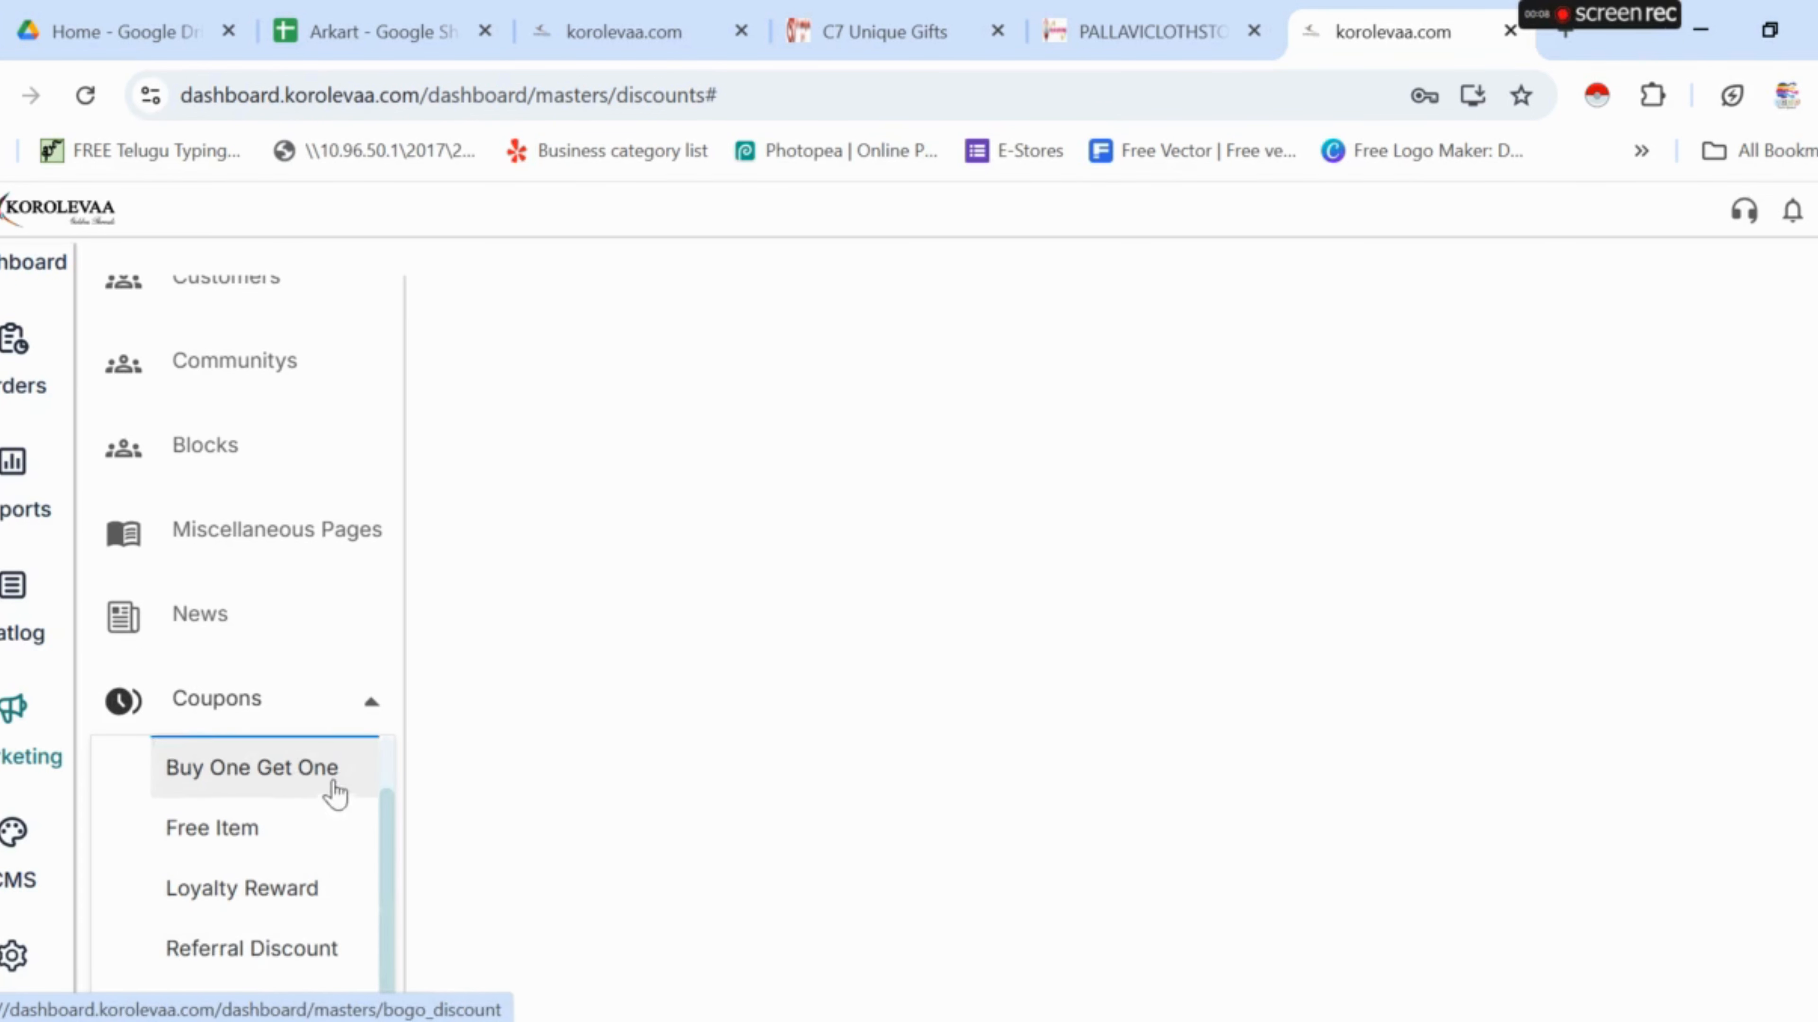
scroll(271, 774, "up", 1)
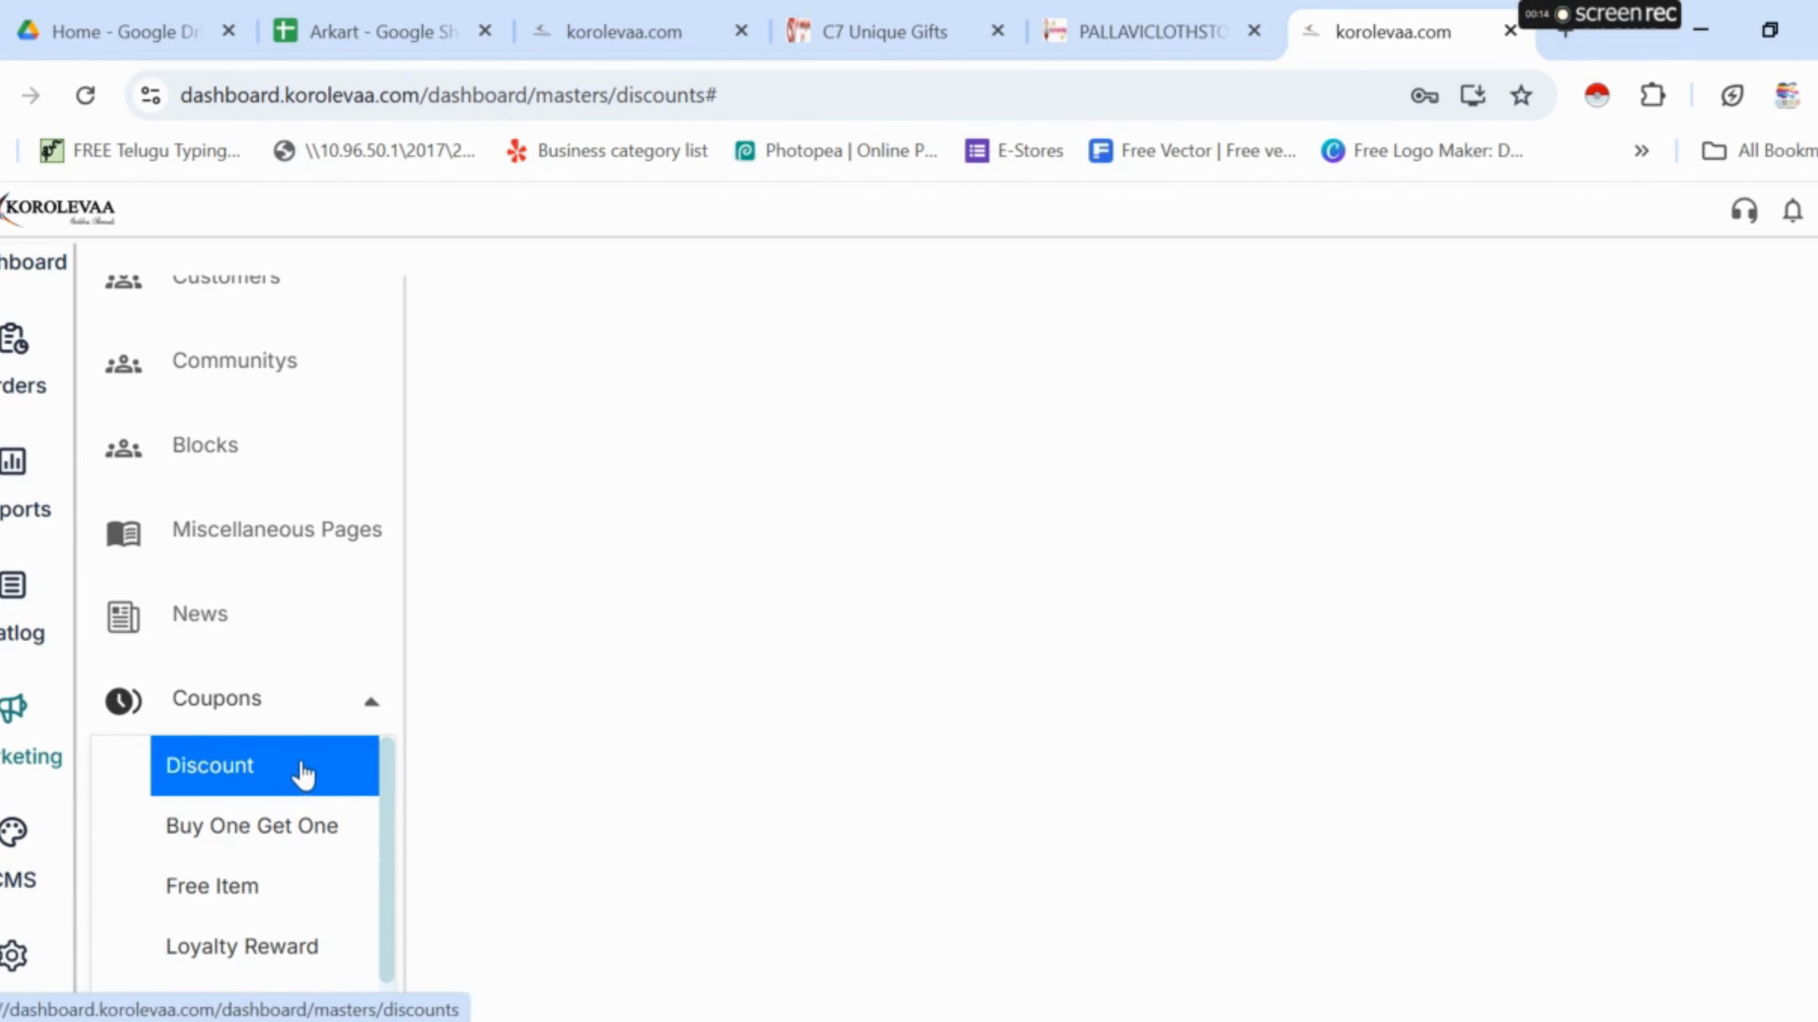
- Start a new discount under Coupons > Discount with coupon code korolevaa
left_click(349, 761)
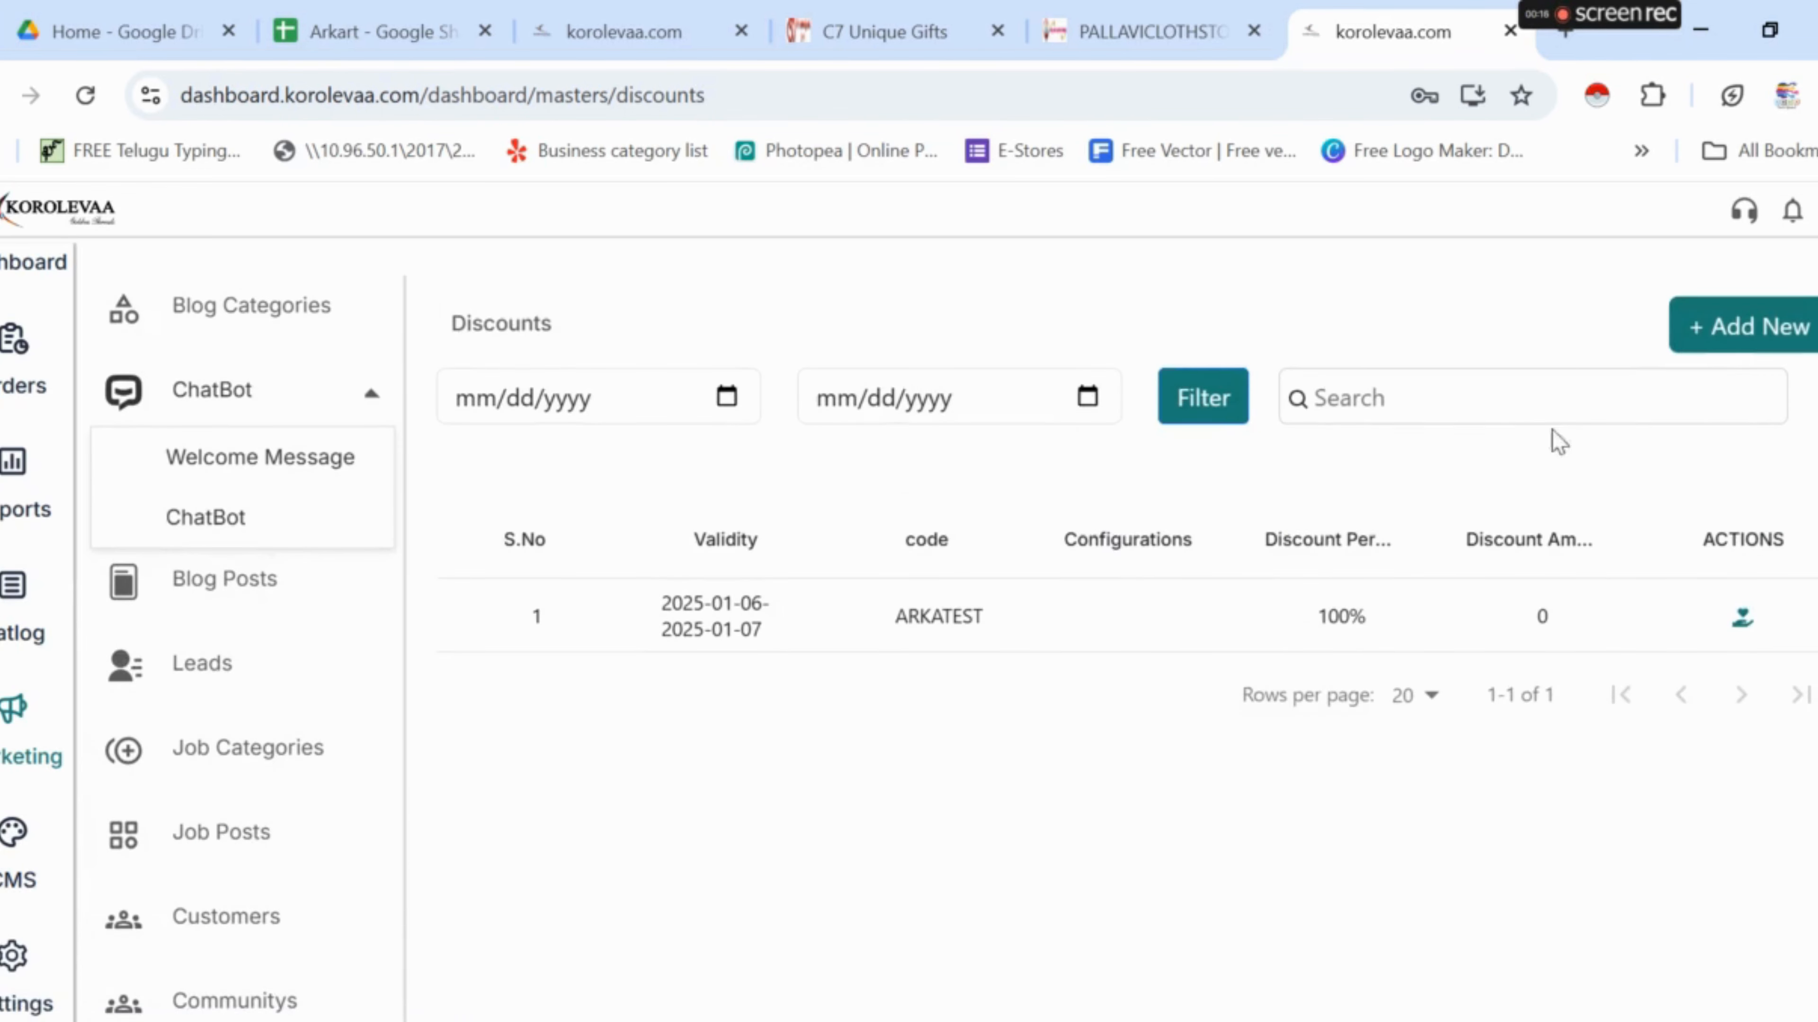
left_click(1719, 338)
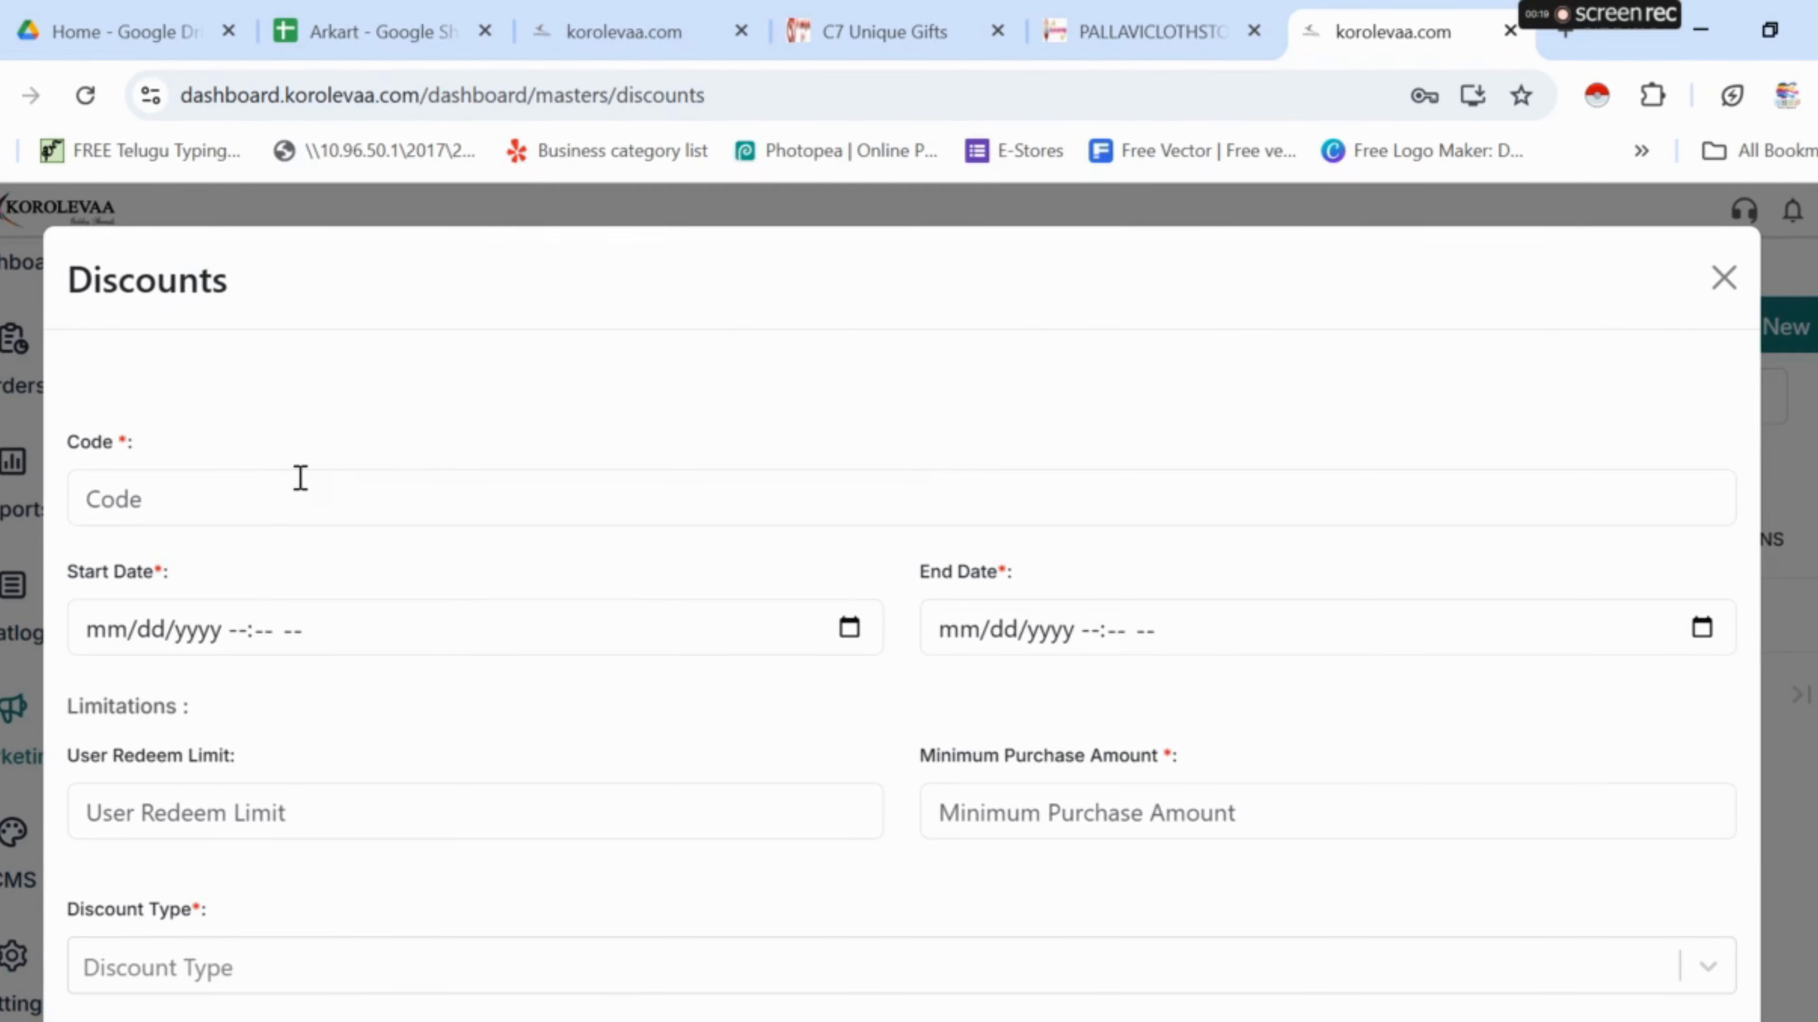
left_click(296, 477)
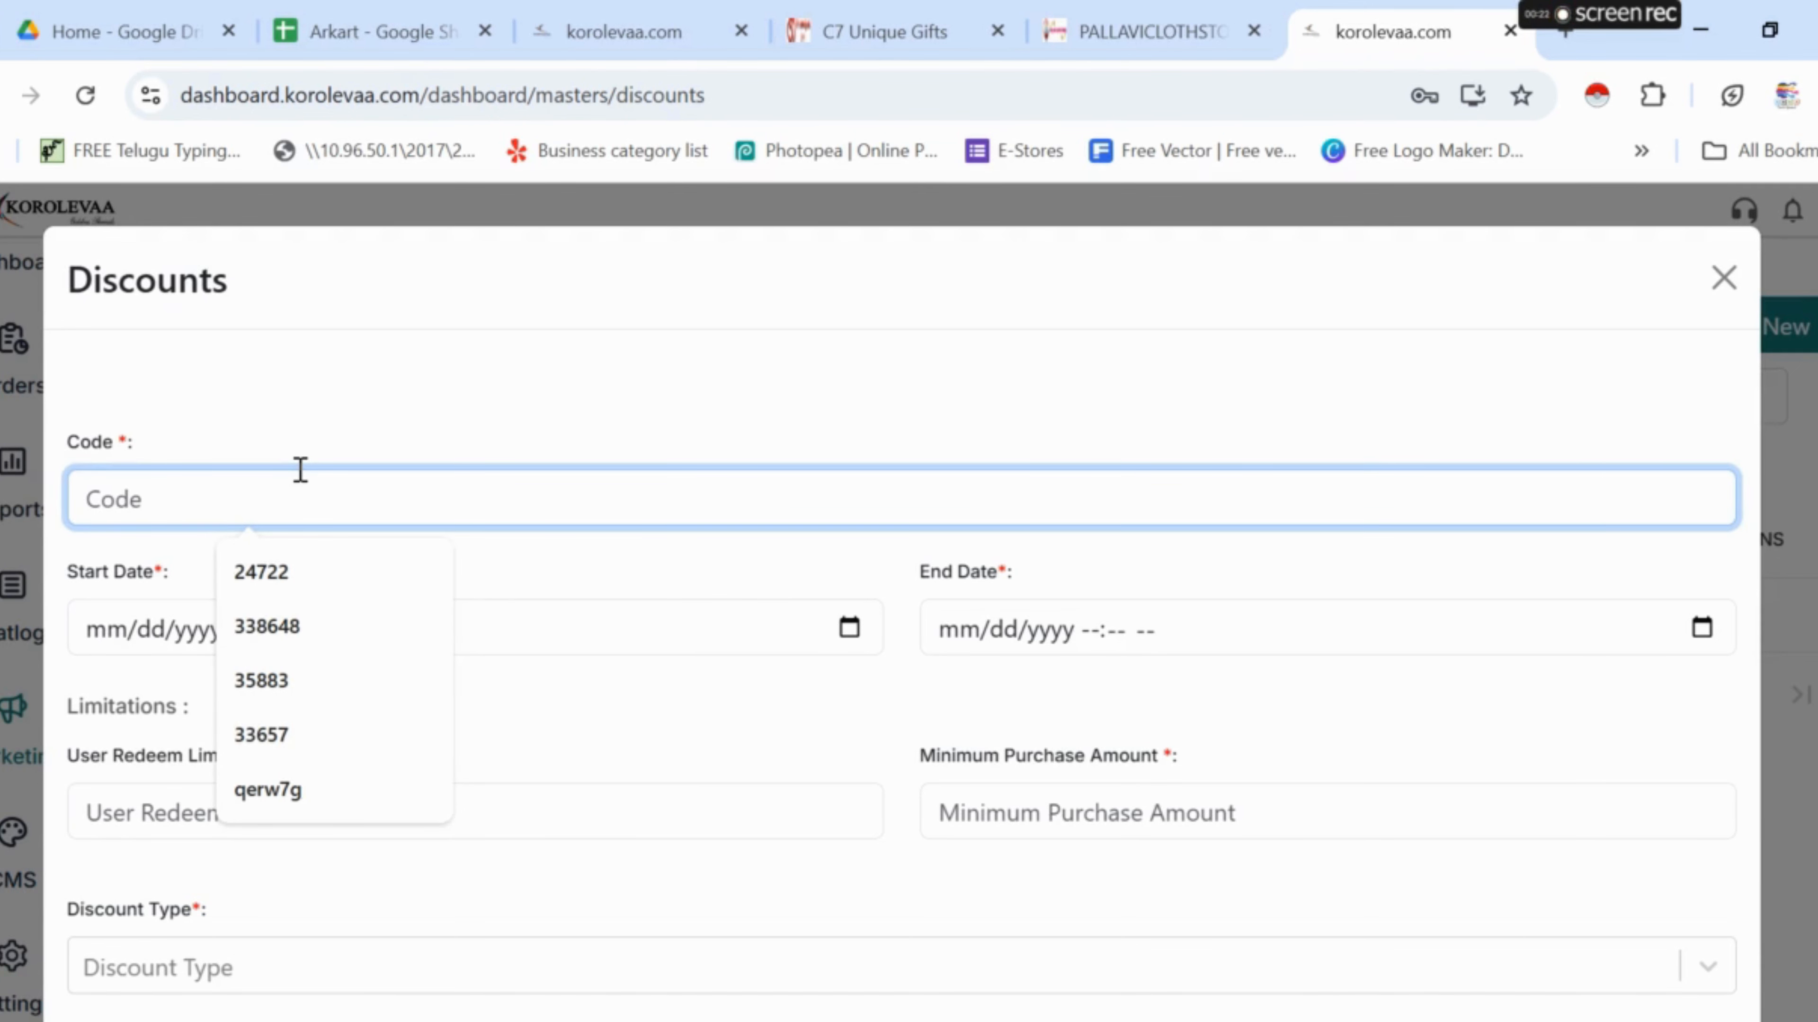
type("korolevaa")
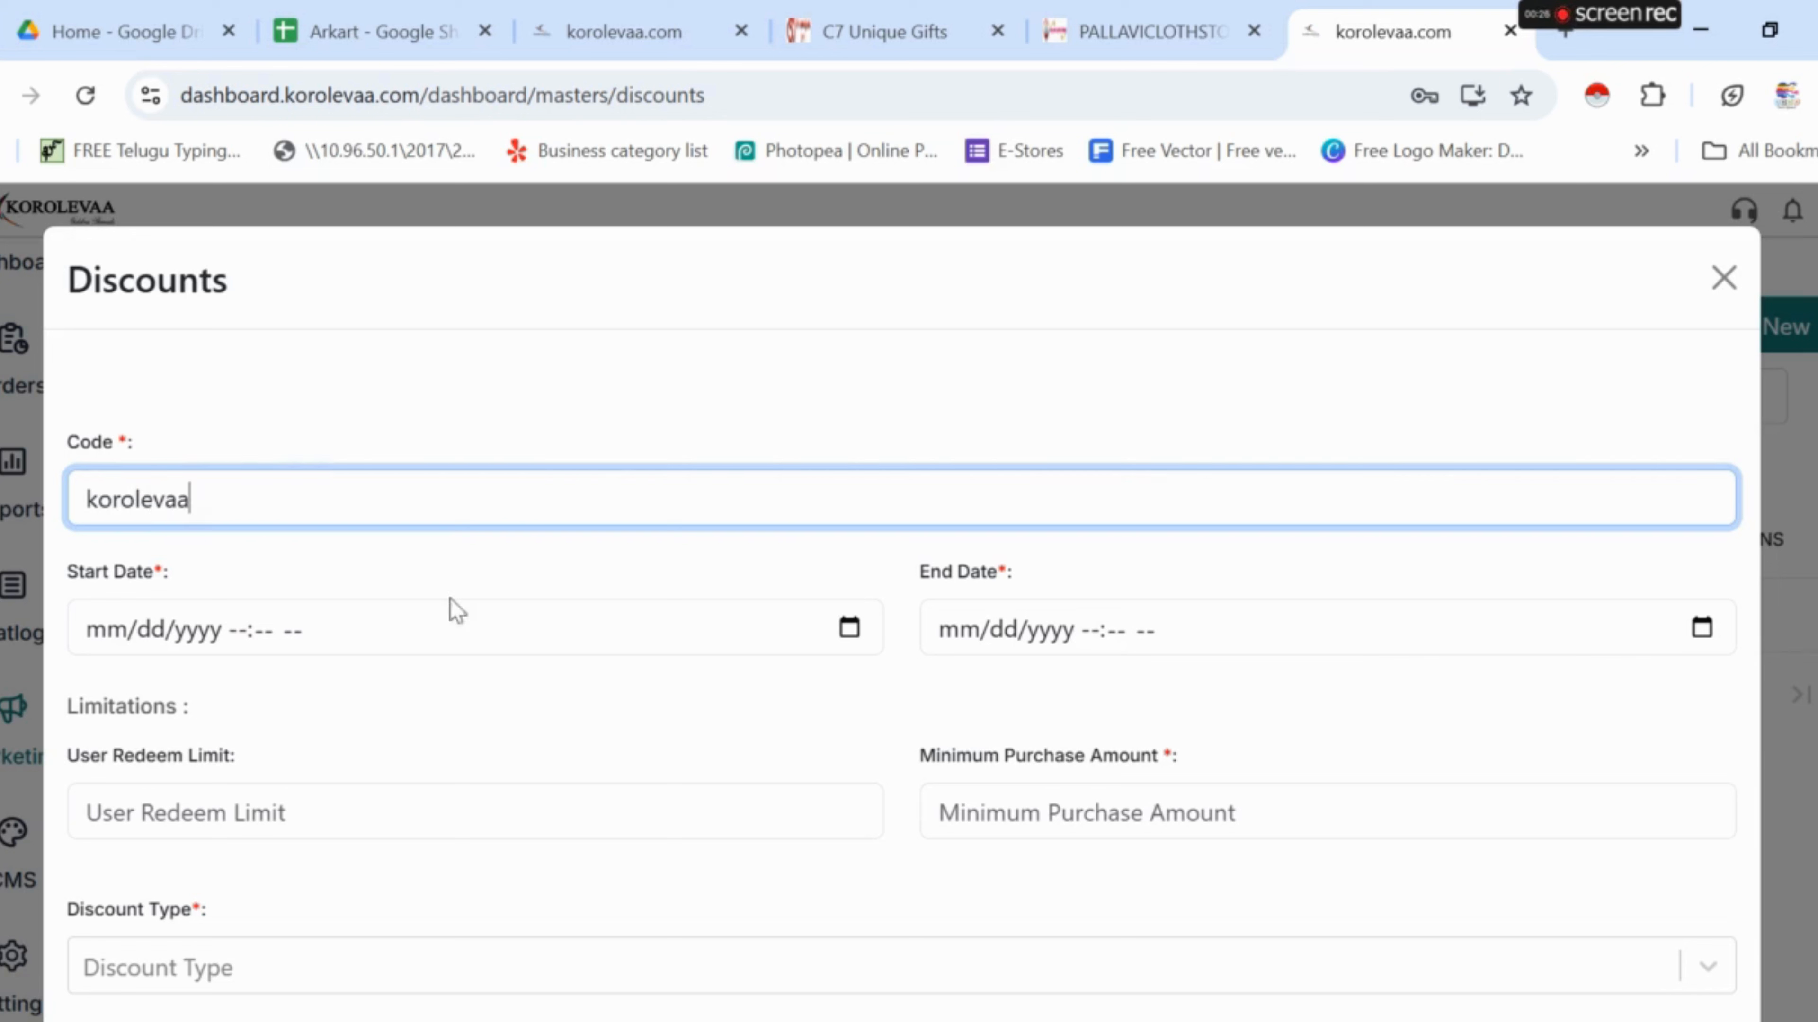
- Set the discount to run from 02/03/2025 to 03/04/2025 at 09:42 AM
left_click(862, 630)
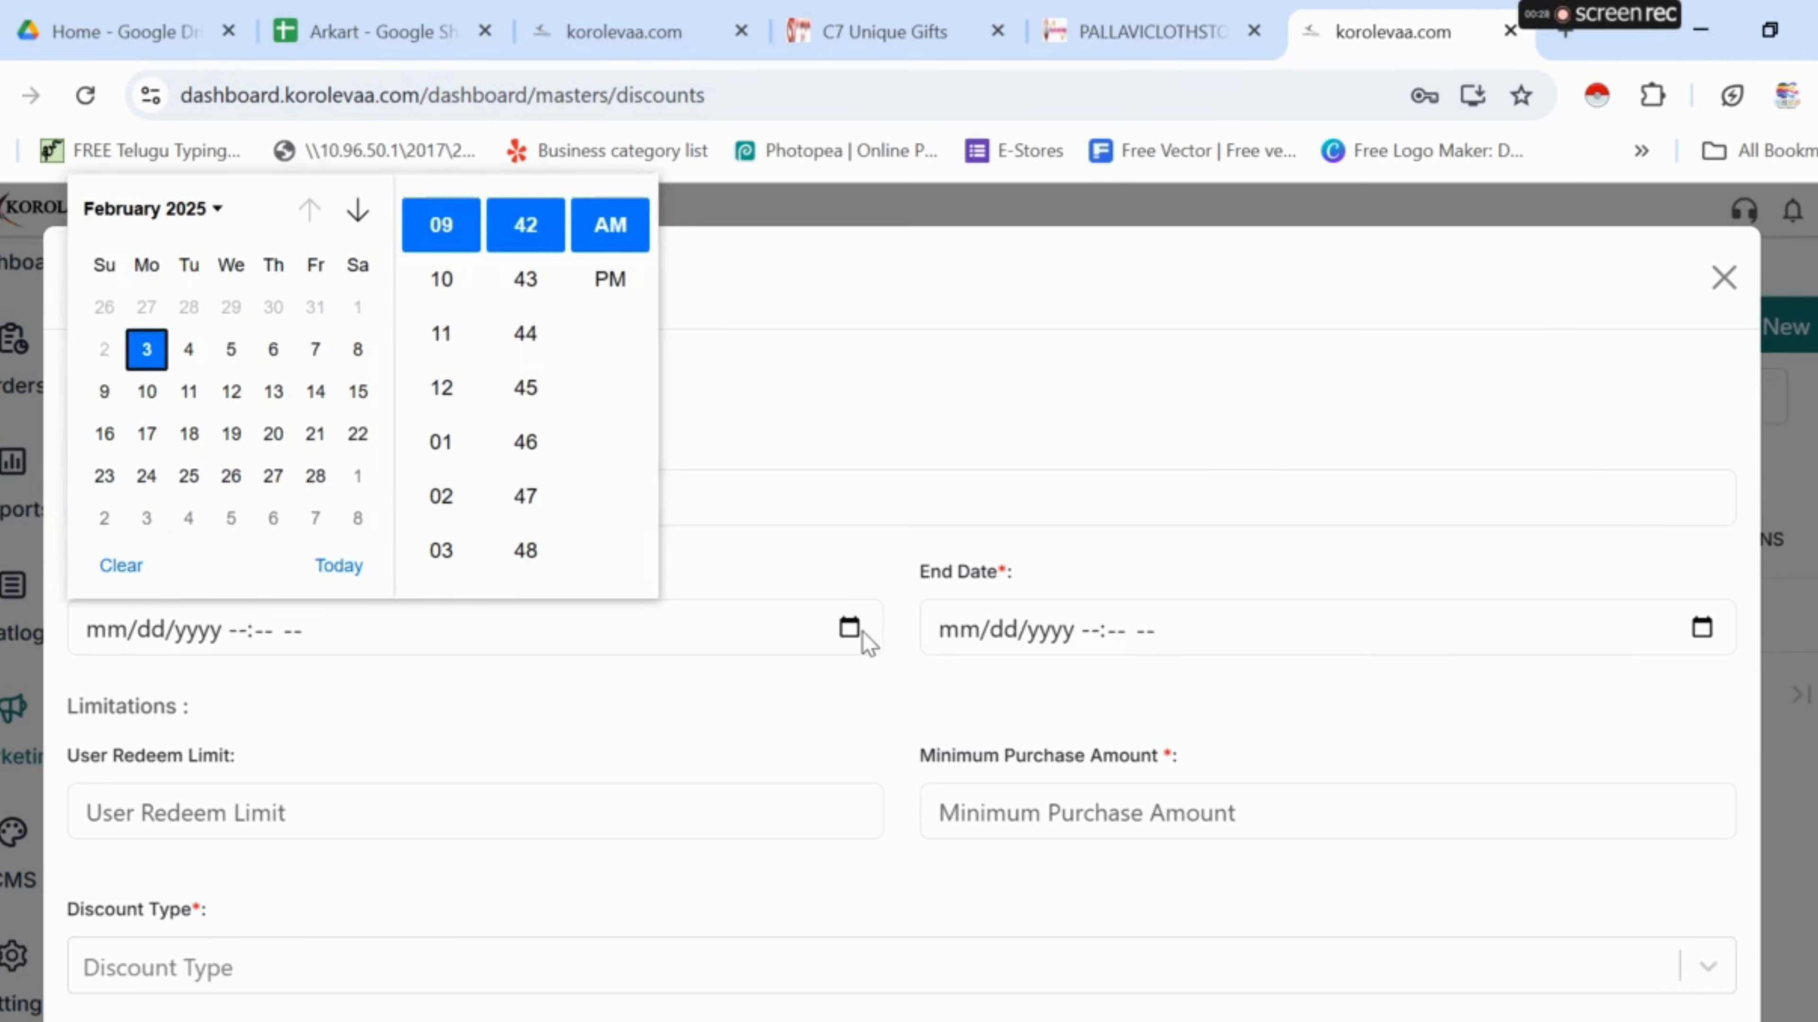
left_click(147, 351)
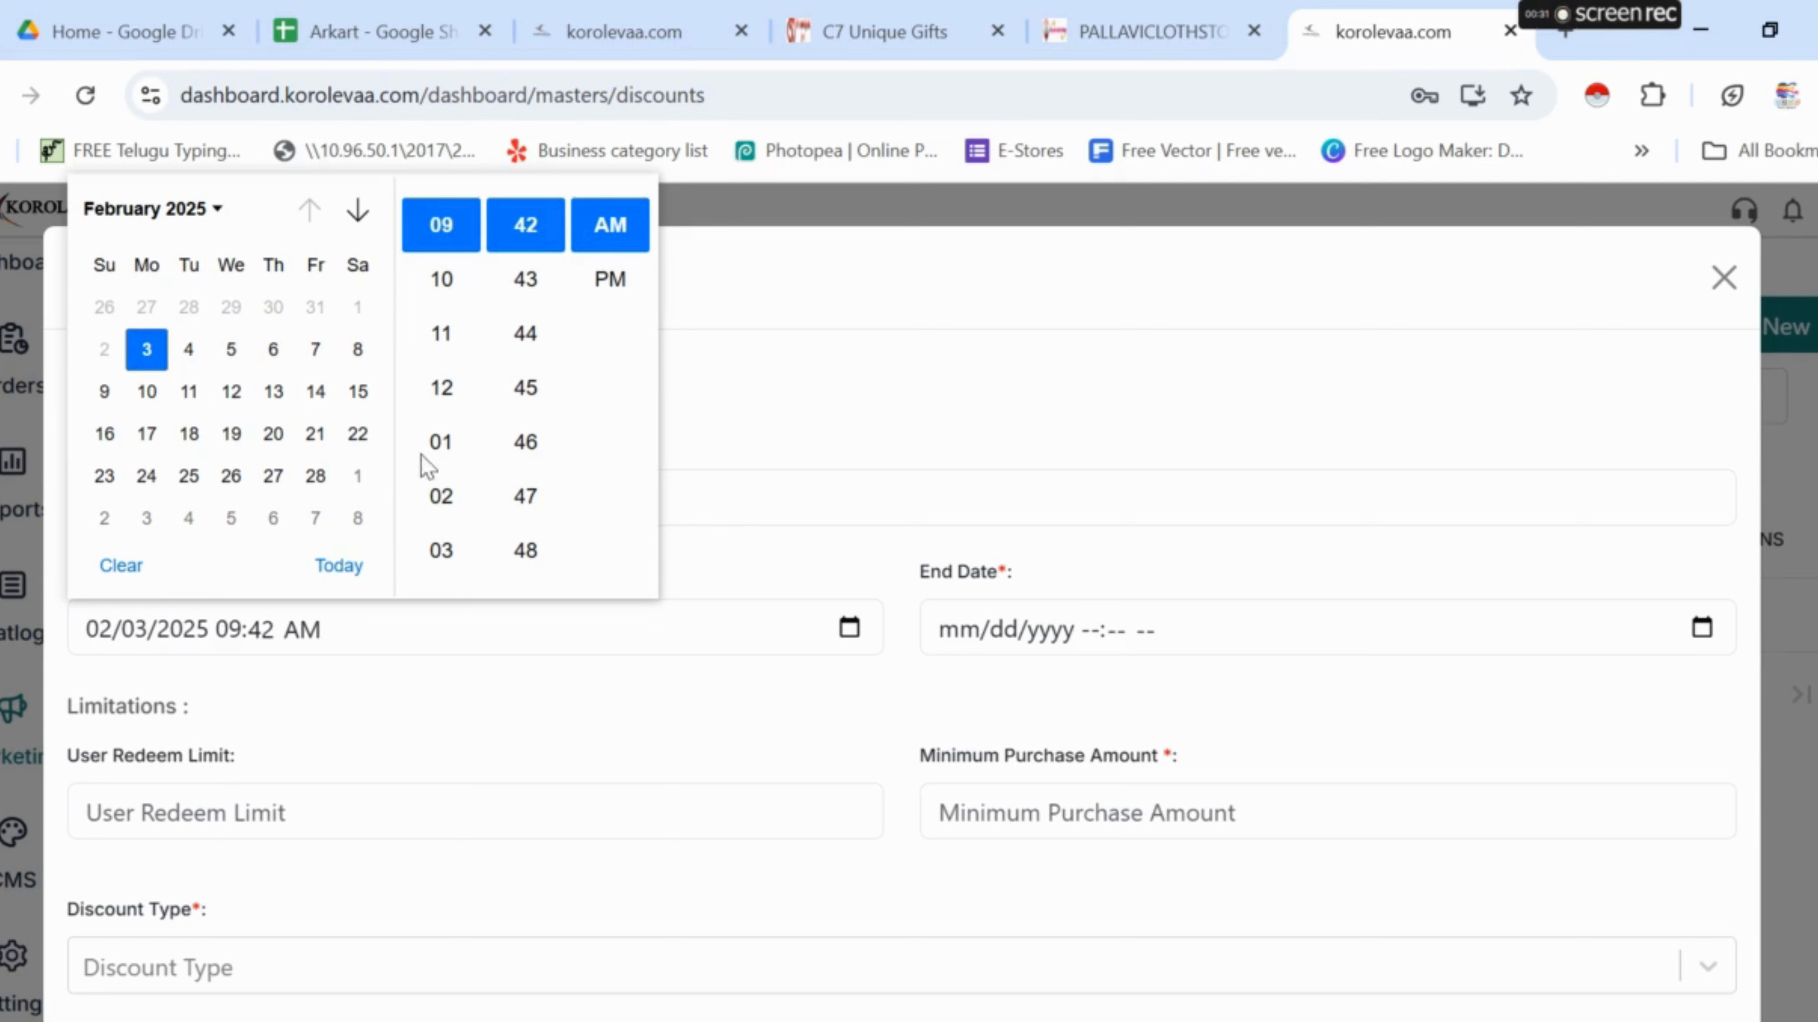
left_click(732, 510)
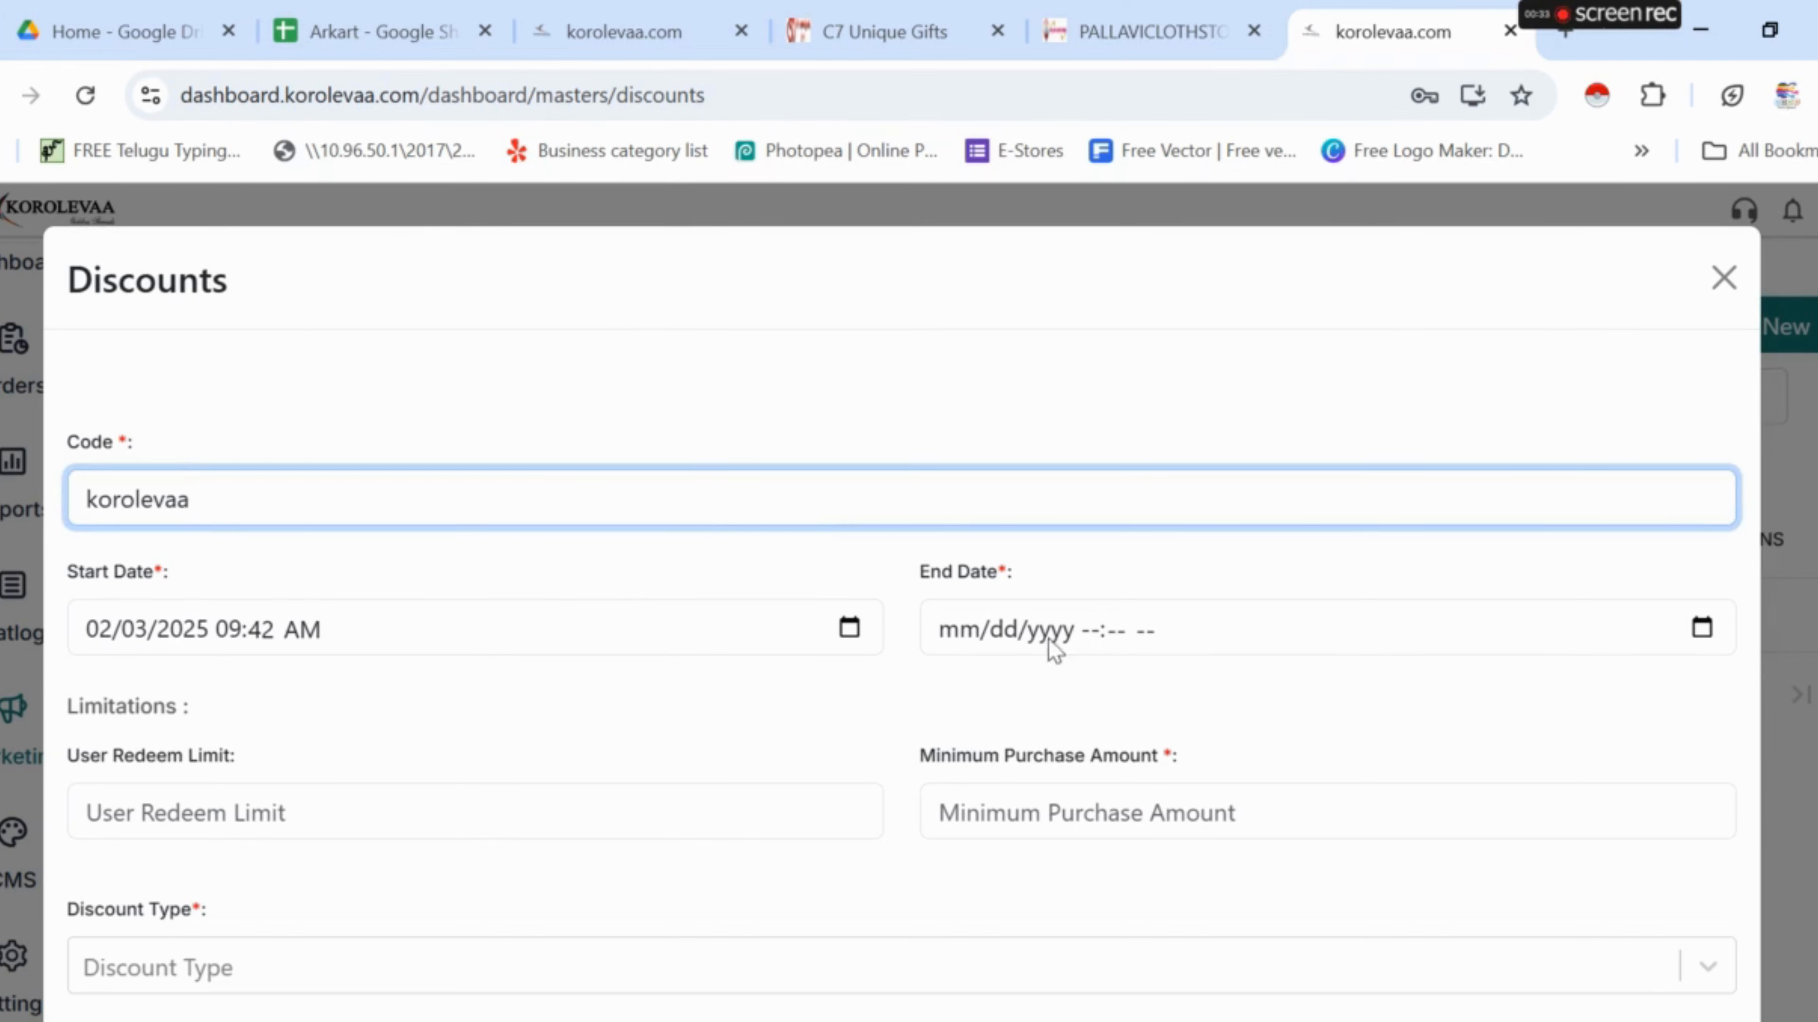
left_click(1700, 628)
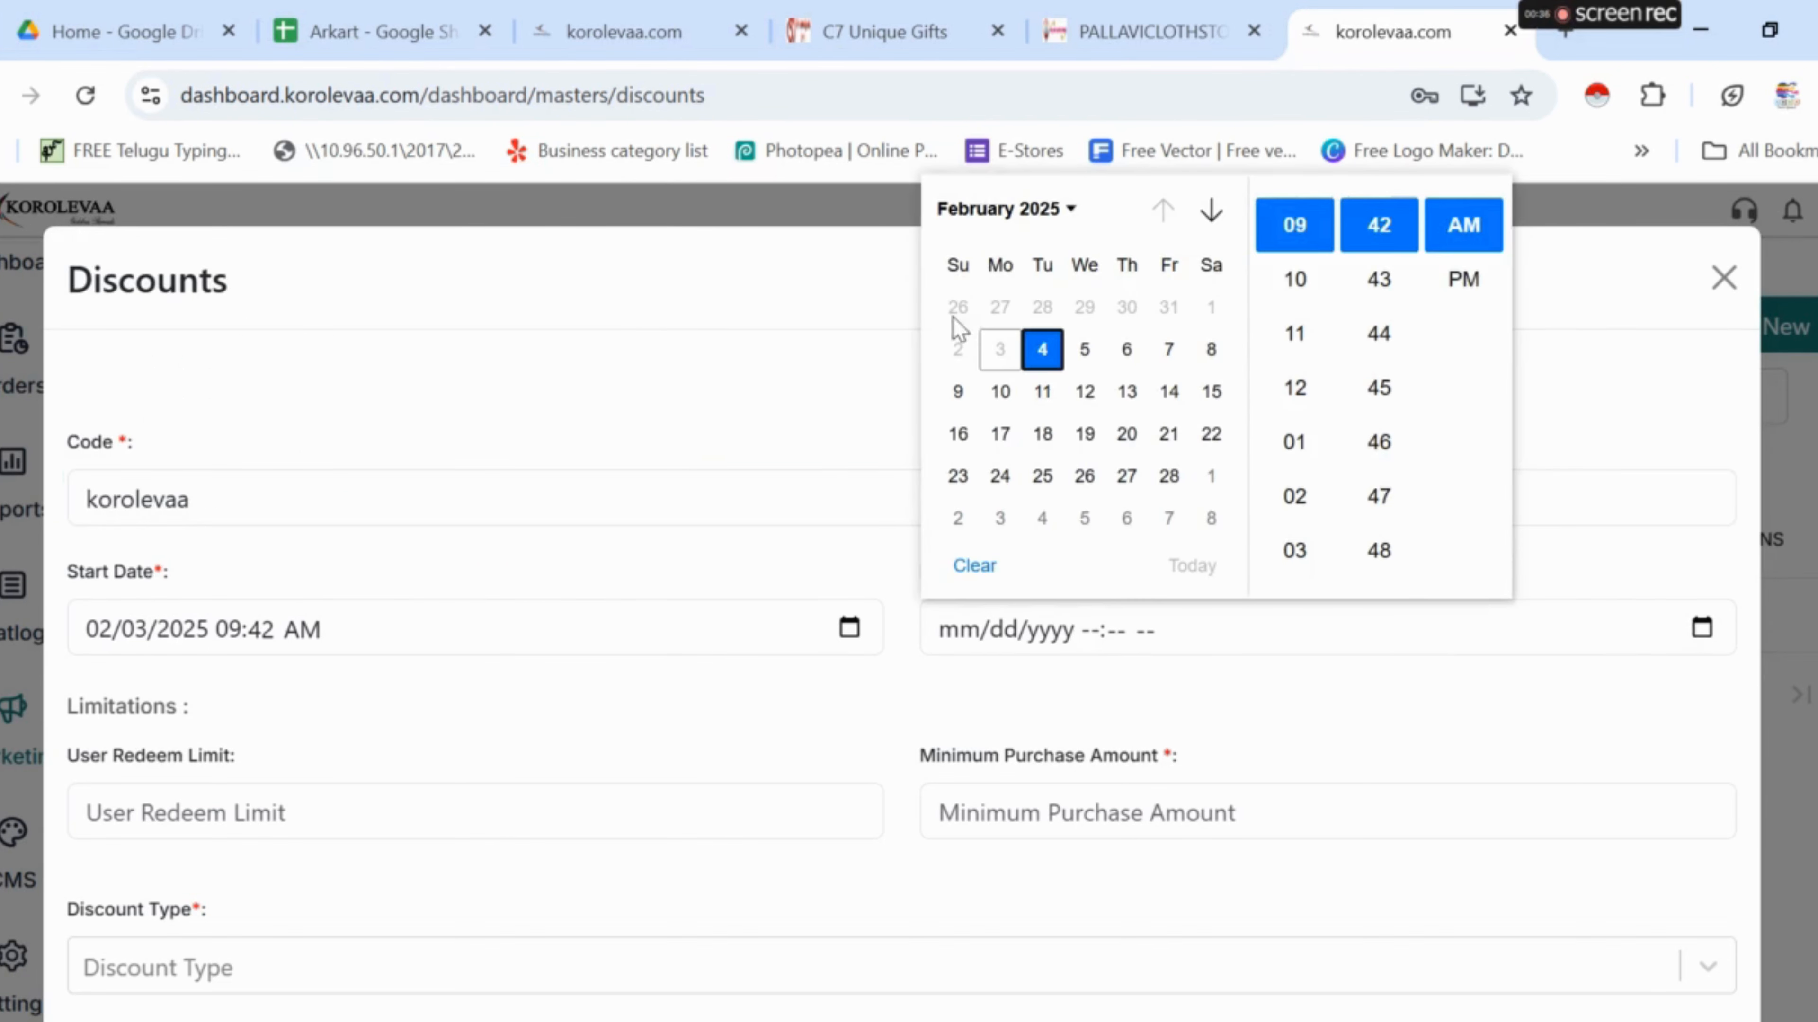
left_click(1071, 209)
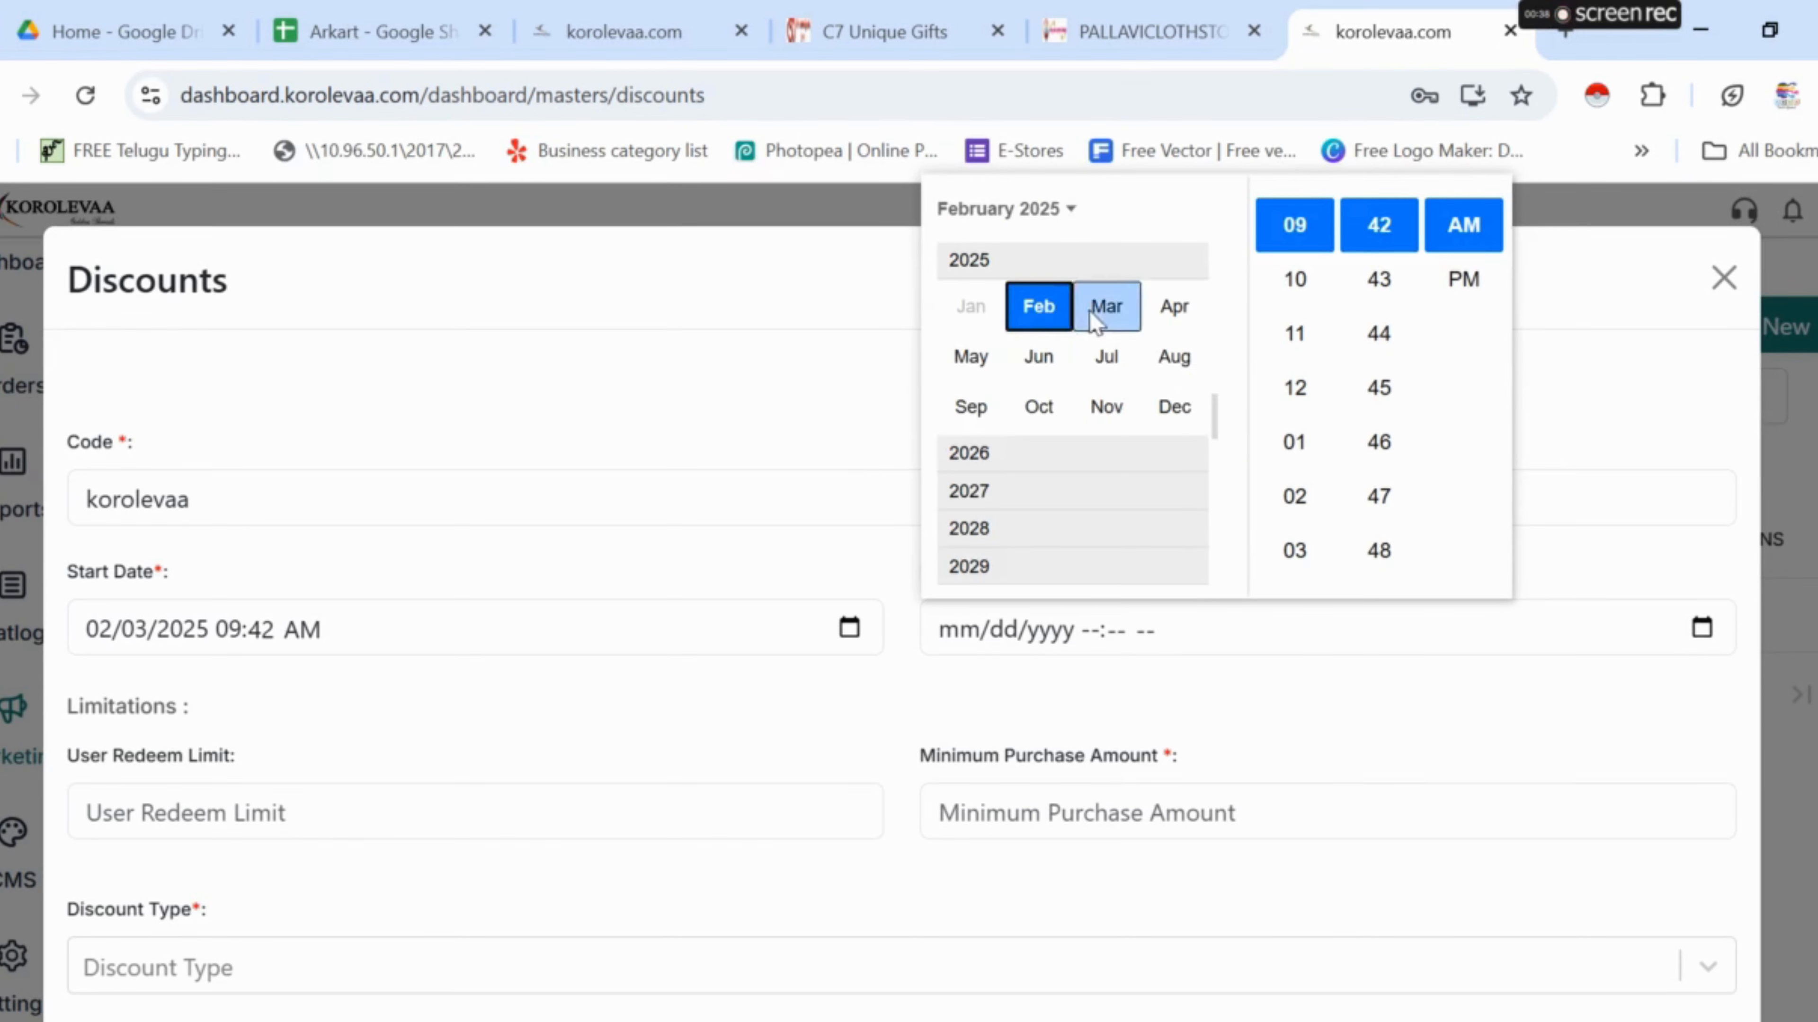
left_click(1106, 307)
left_click(1173, 612)
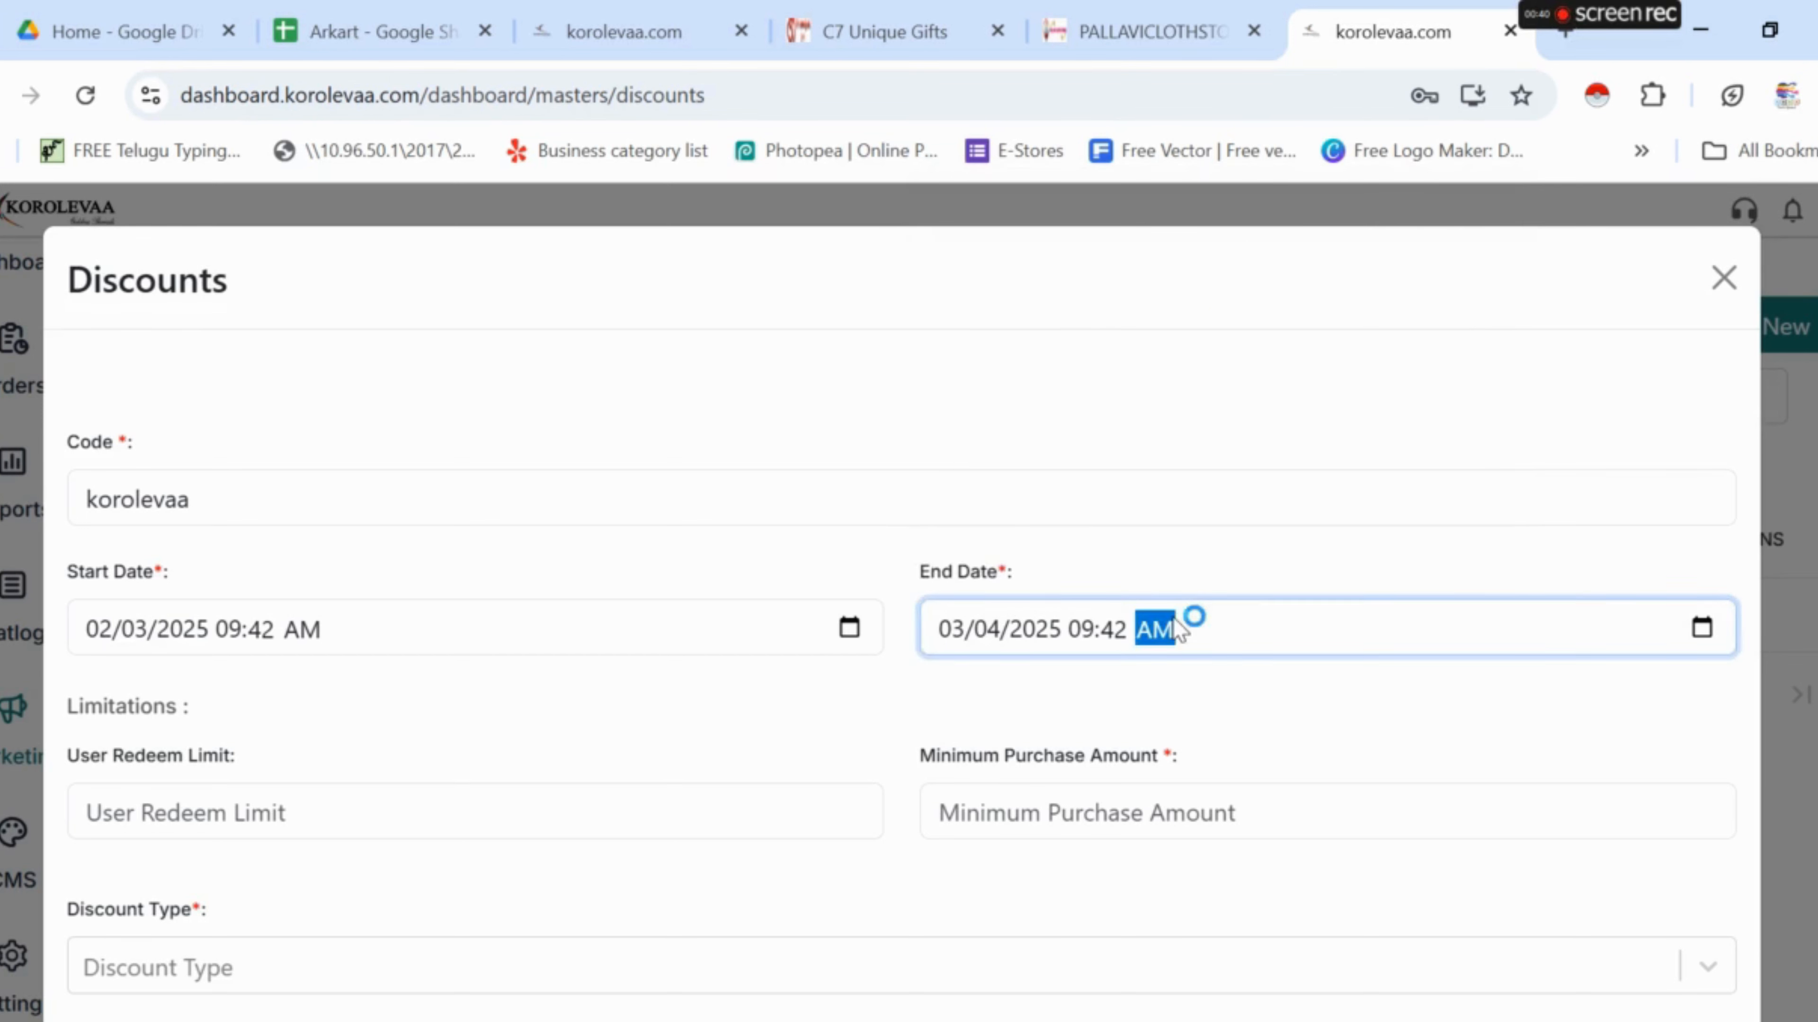
scroll(779, 613, "down", 4)
- Set redeem limit 1, minimum purchase 5000, Percentage discount 20, and maximum discount 1000
left_click(314, 528)
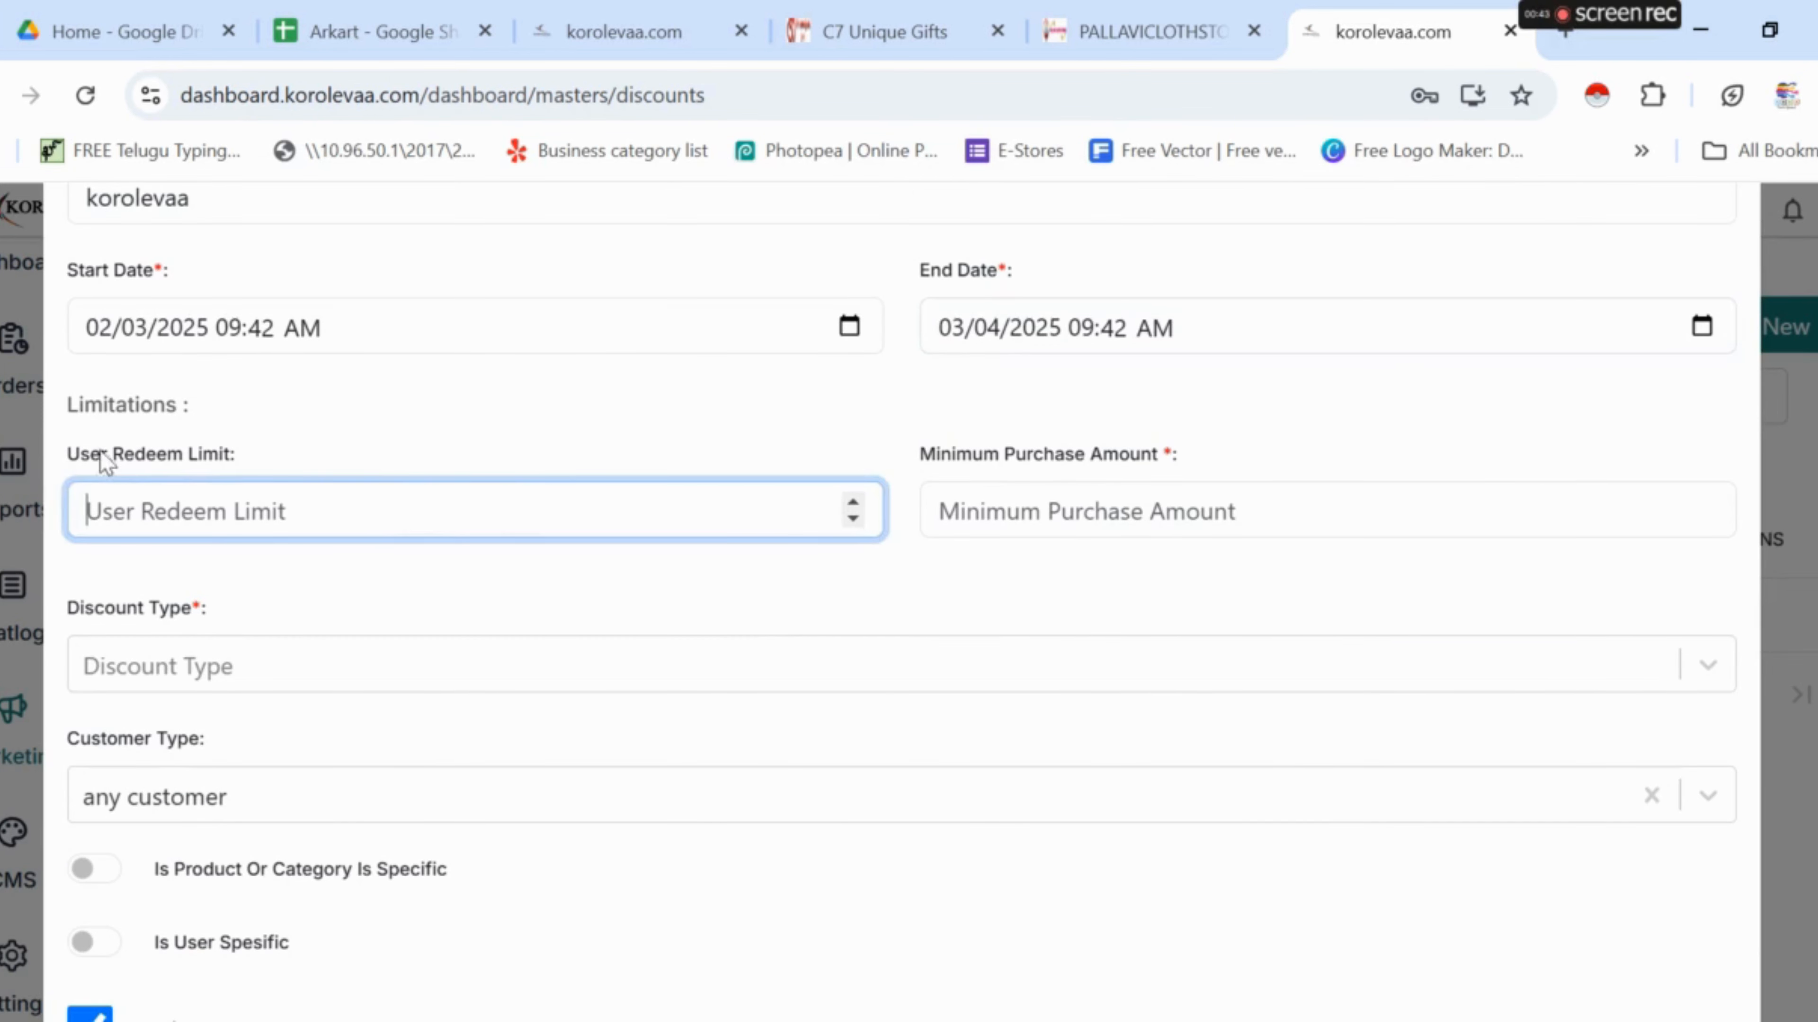
left_click(853, 503)
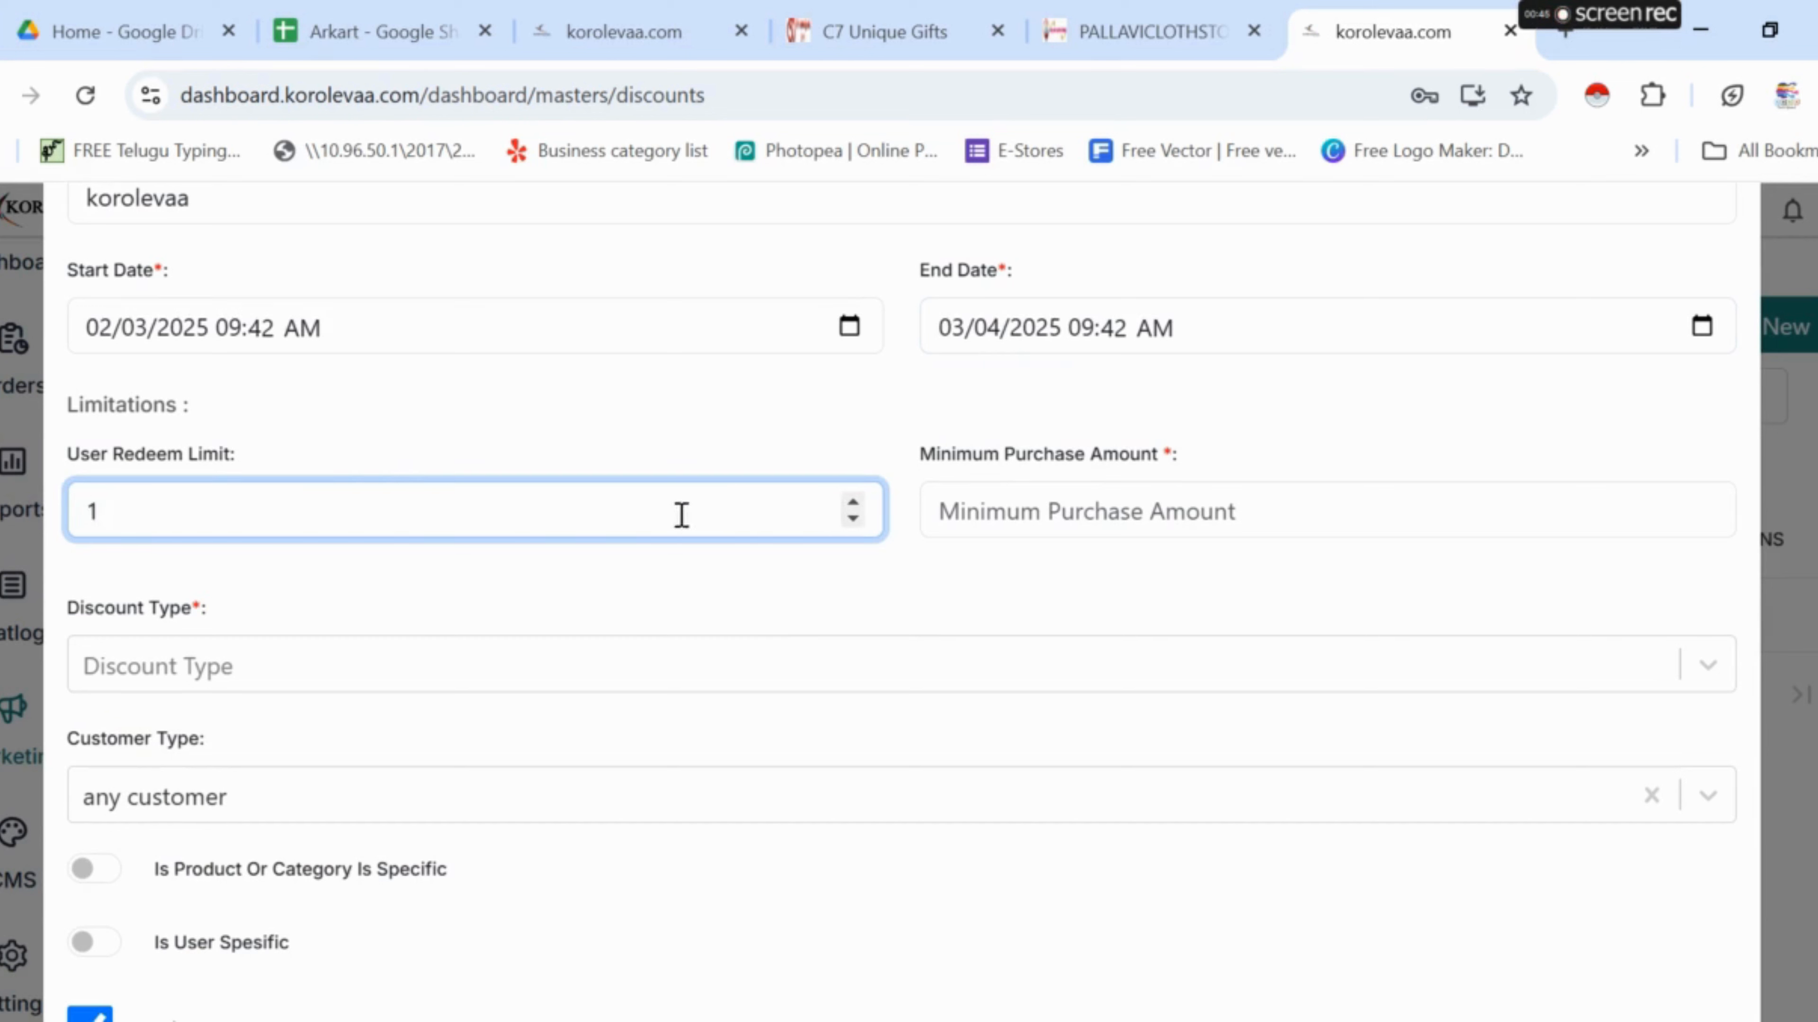
left_click(1045, 513)
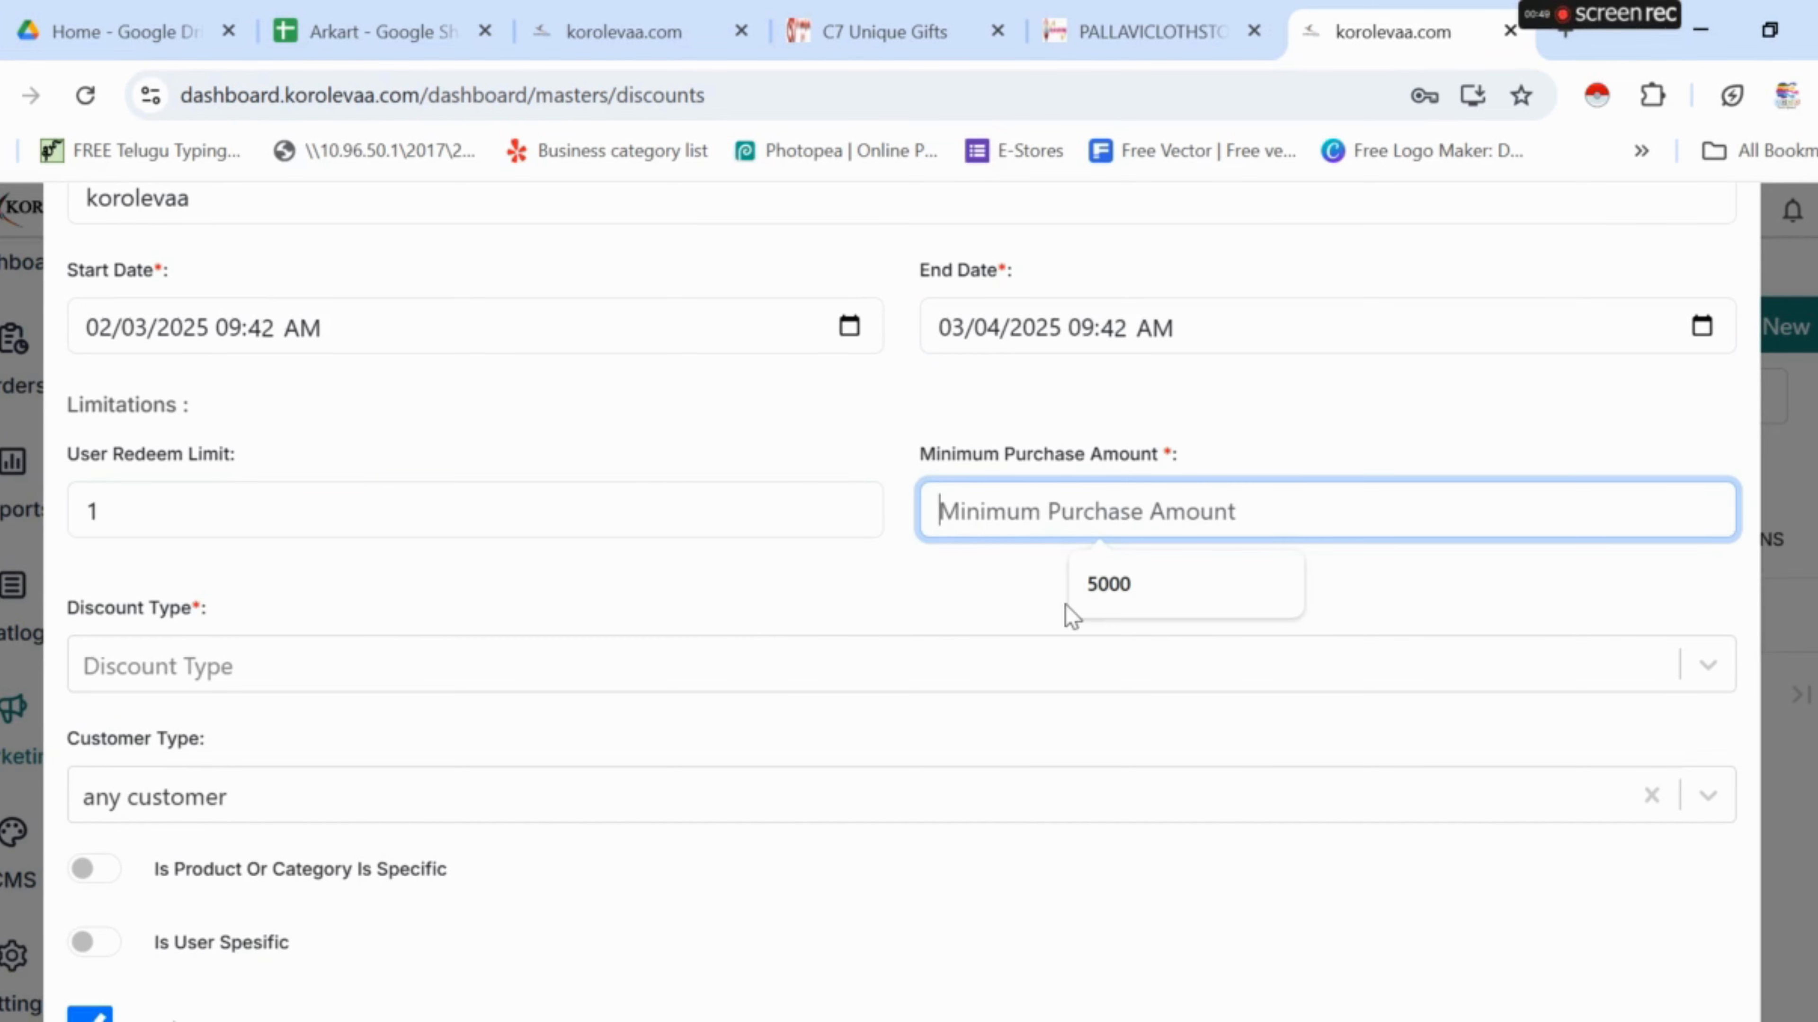
type("5000")
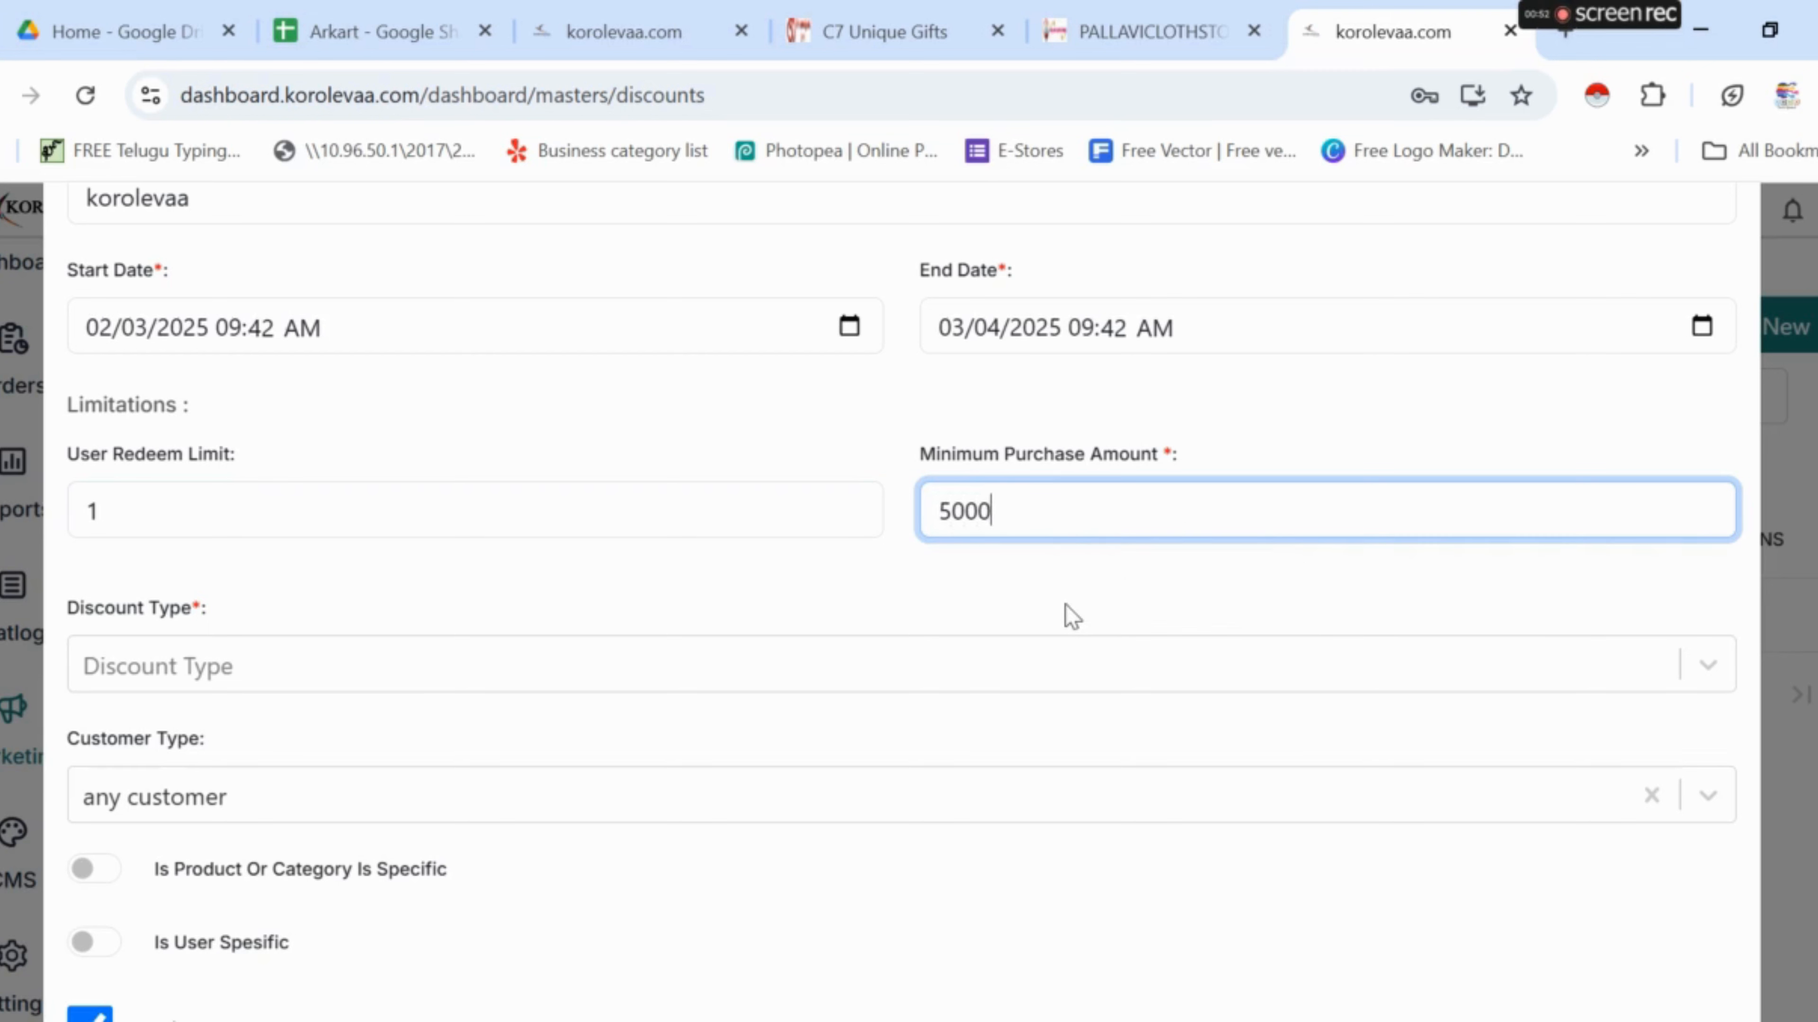
left_click(717, 686)
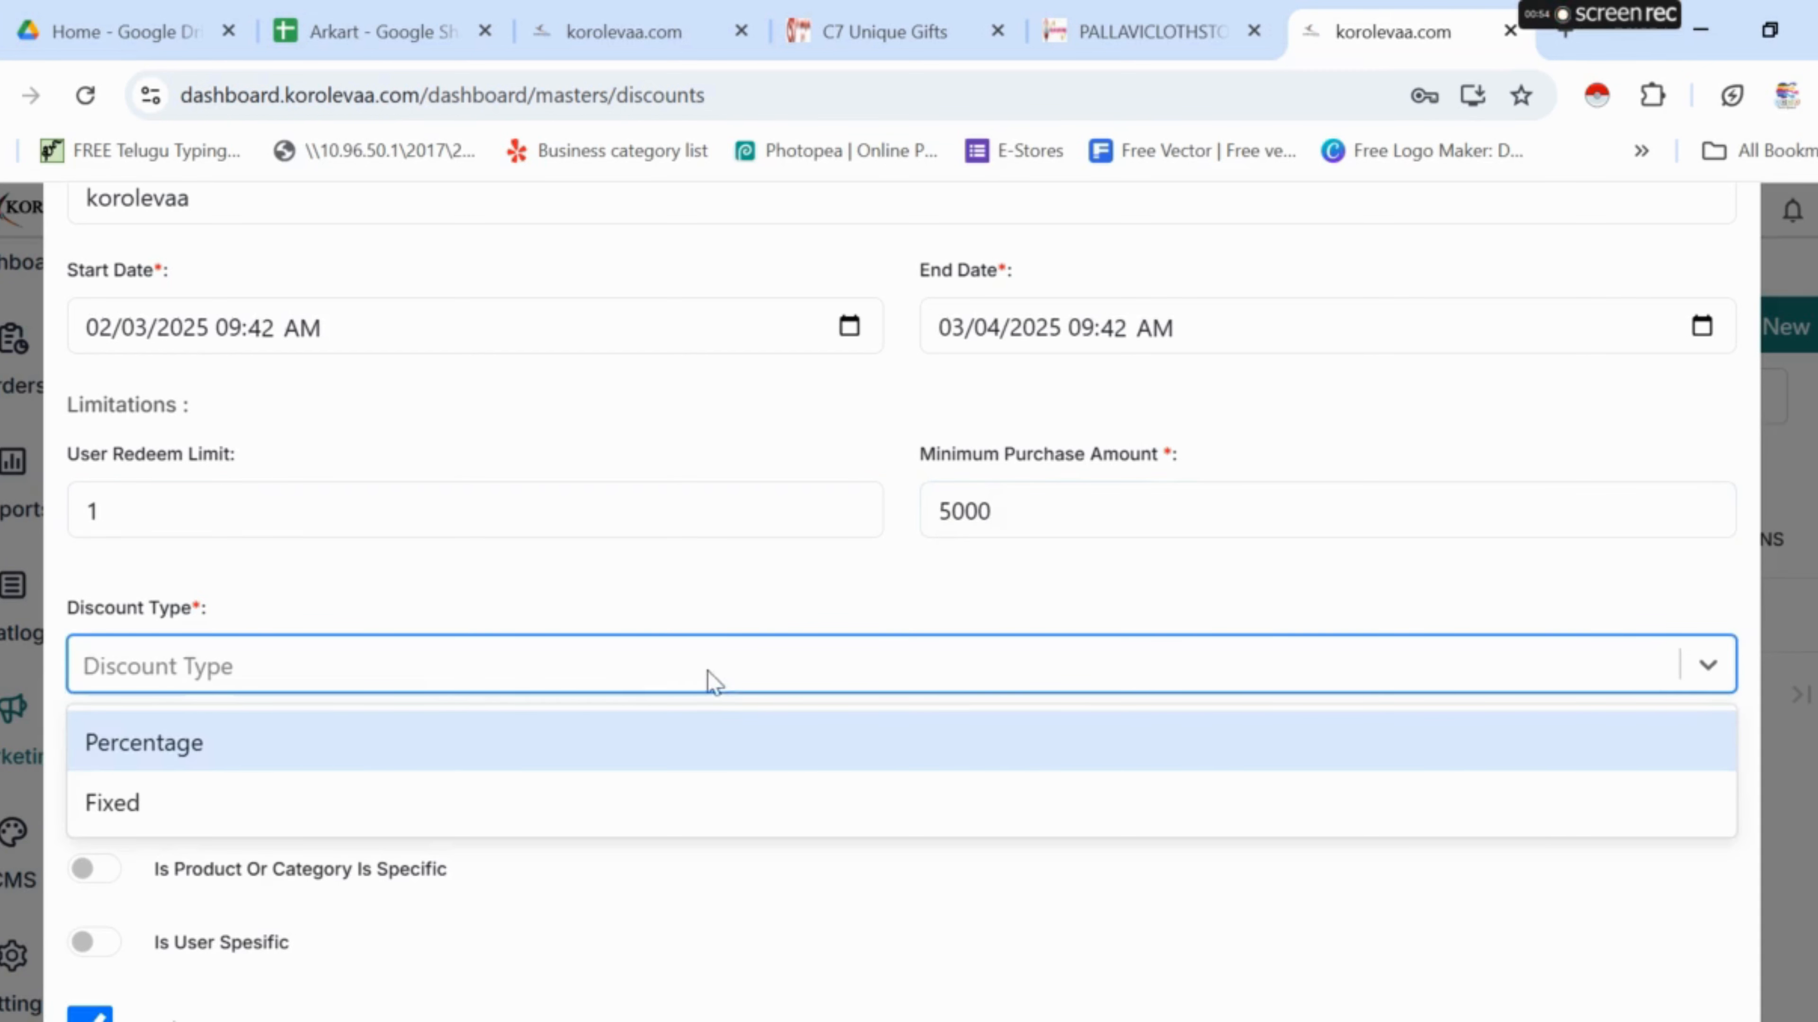
left_click(286, 759)
scroll(278, 716, "down", 2)
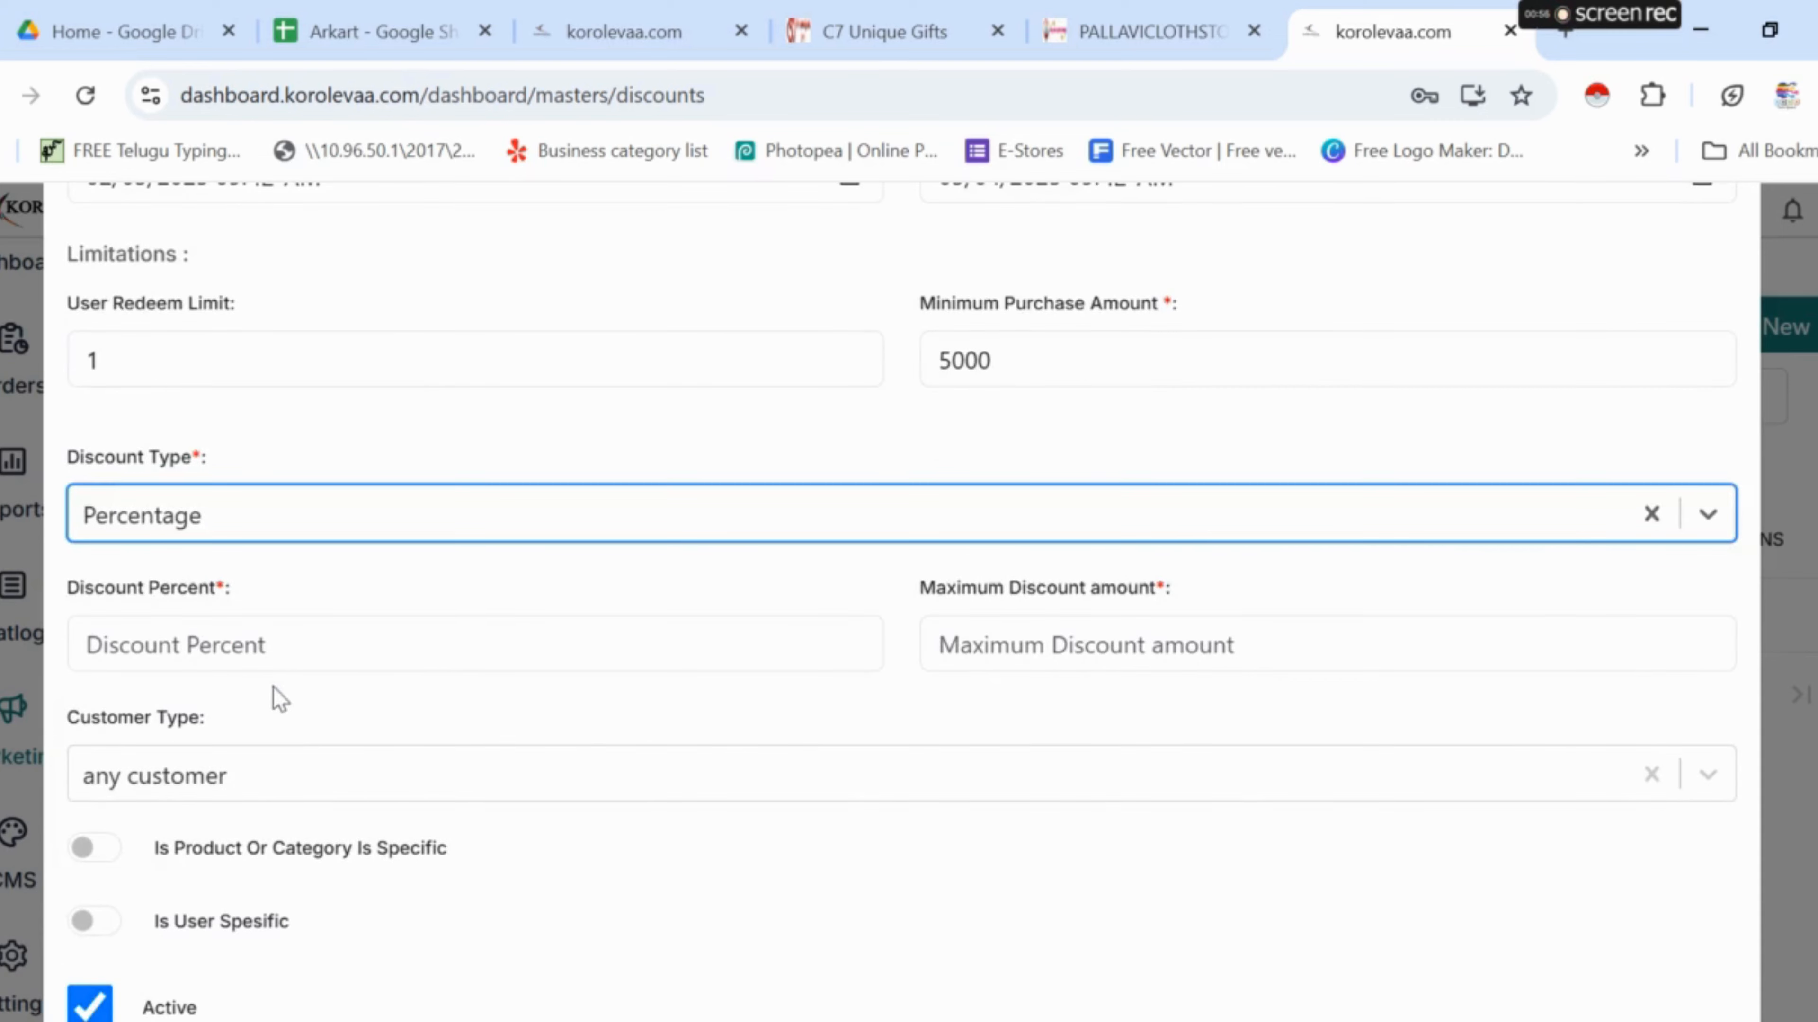
left_click(271, 660)
type("5")
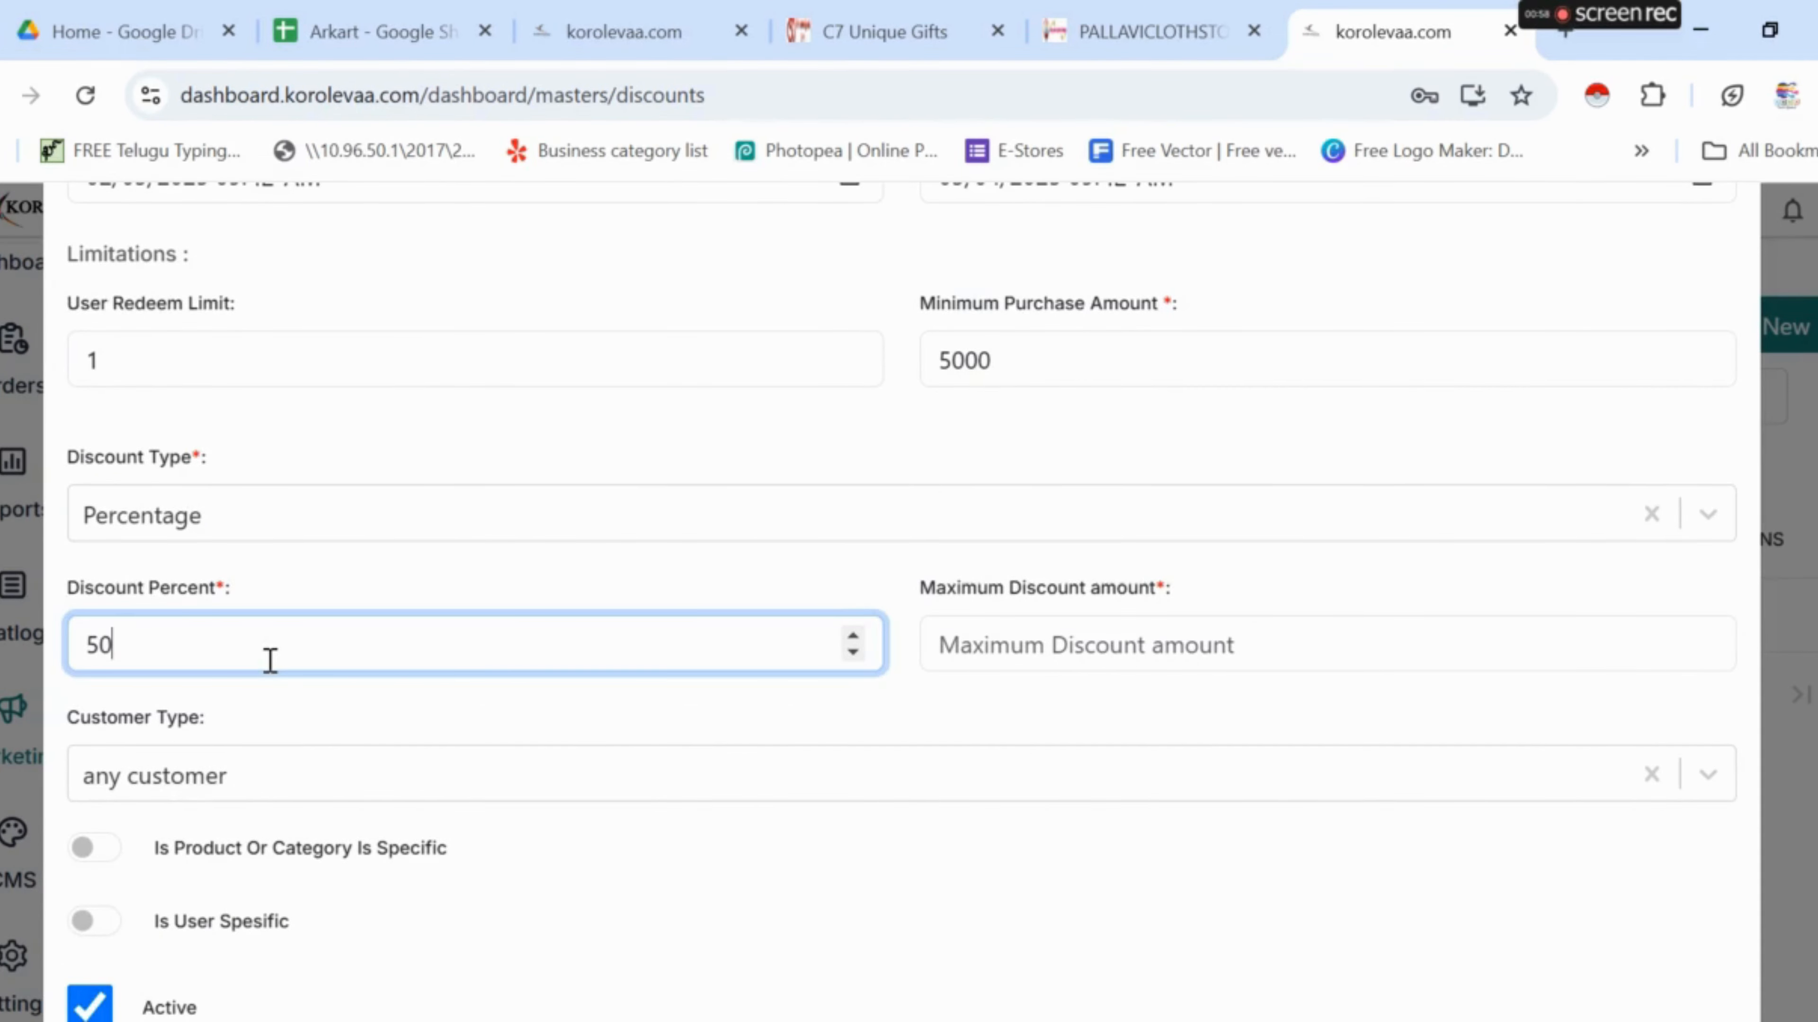
type("0")
key("BackSpace")
key("BackSpace")
type("2")
left_click(1076, 651)
type("1000")
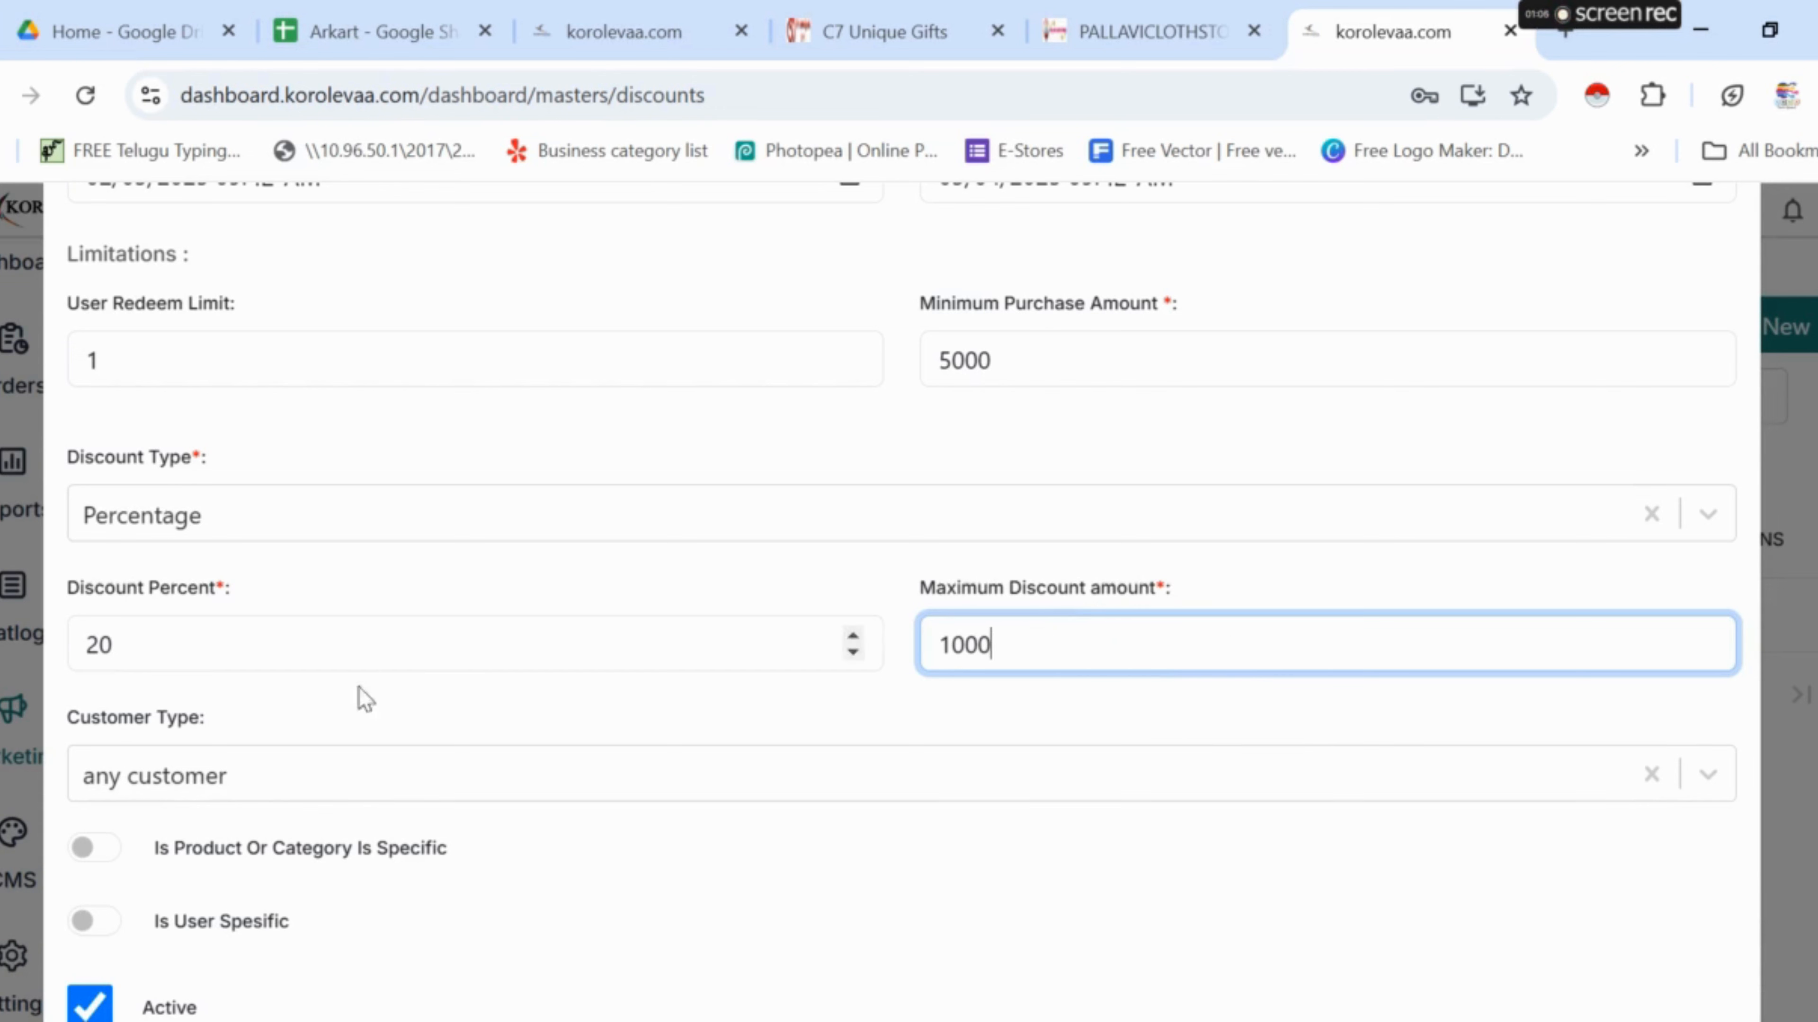
- Restrict the coupon to first-time customers and PARTY WEAR's RED VELVET FROCK, then save it
left_click(329, 788)
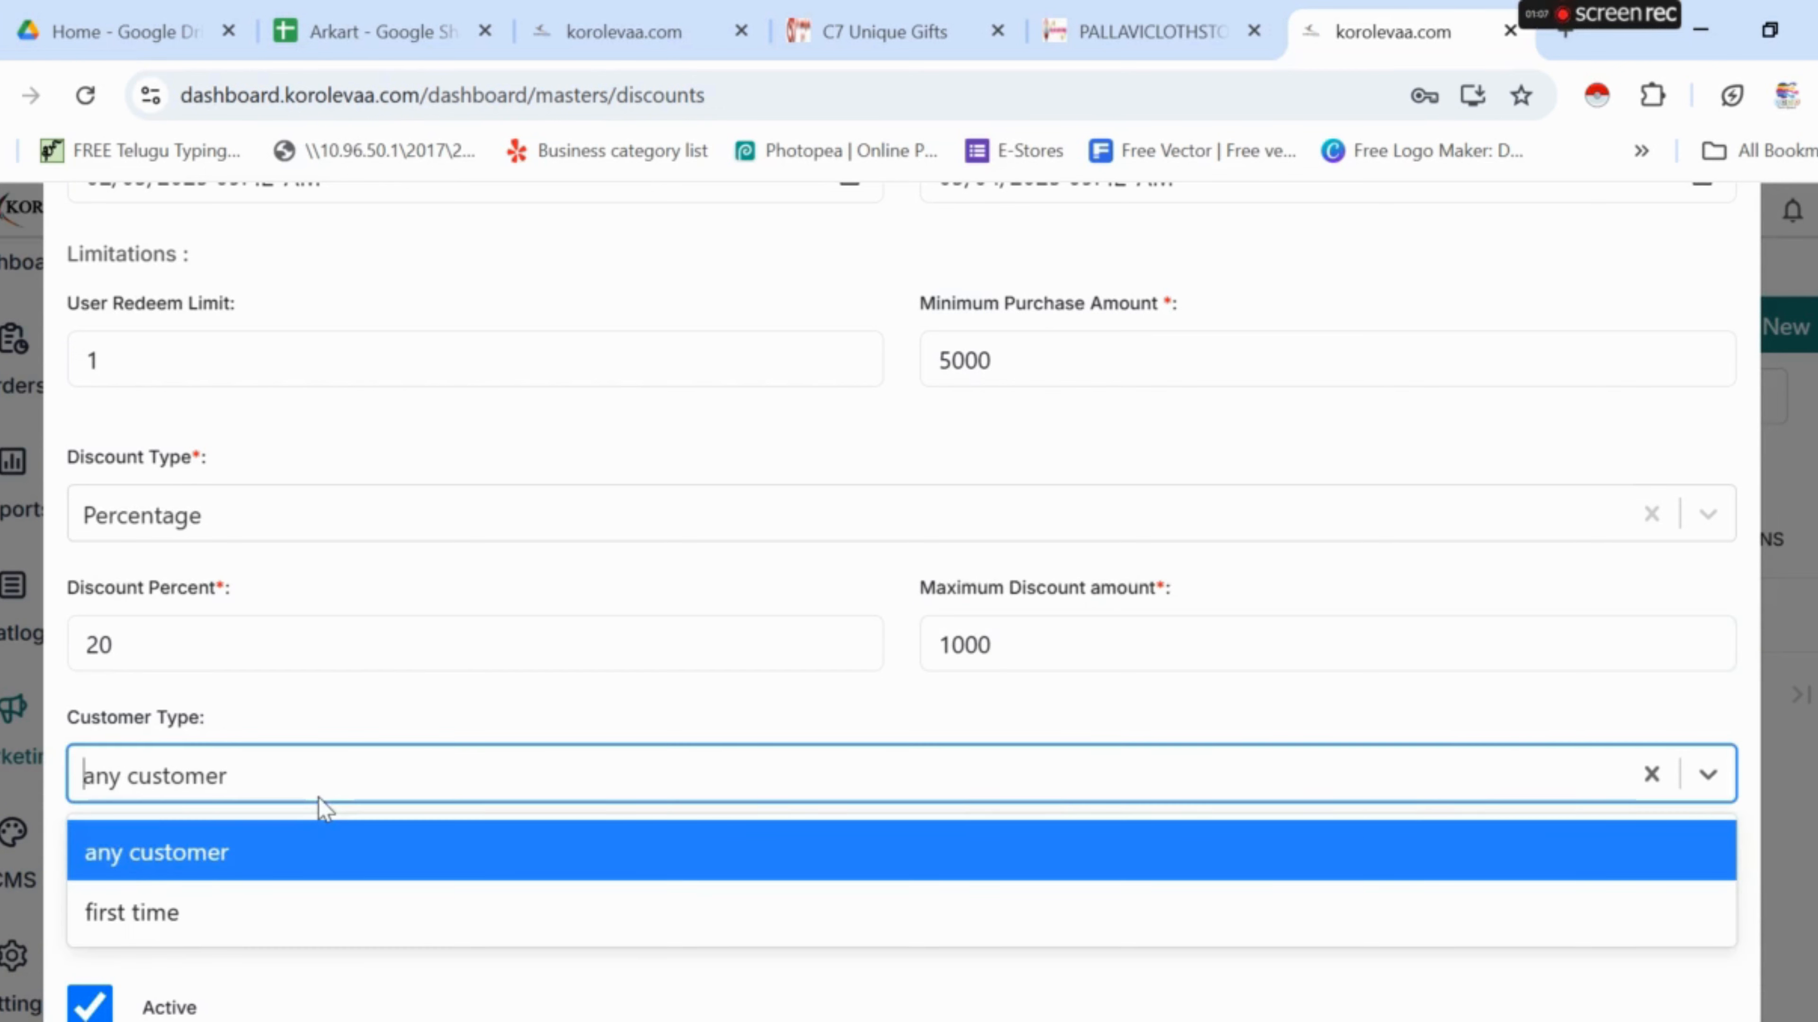
left_click(233, 909)
scroll(271, 816, "down", 4)
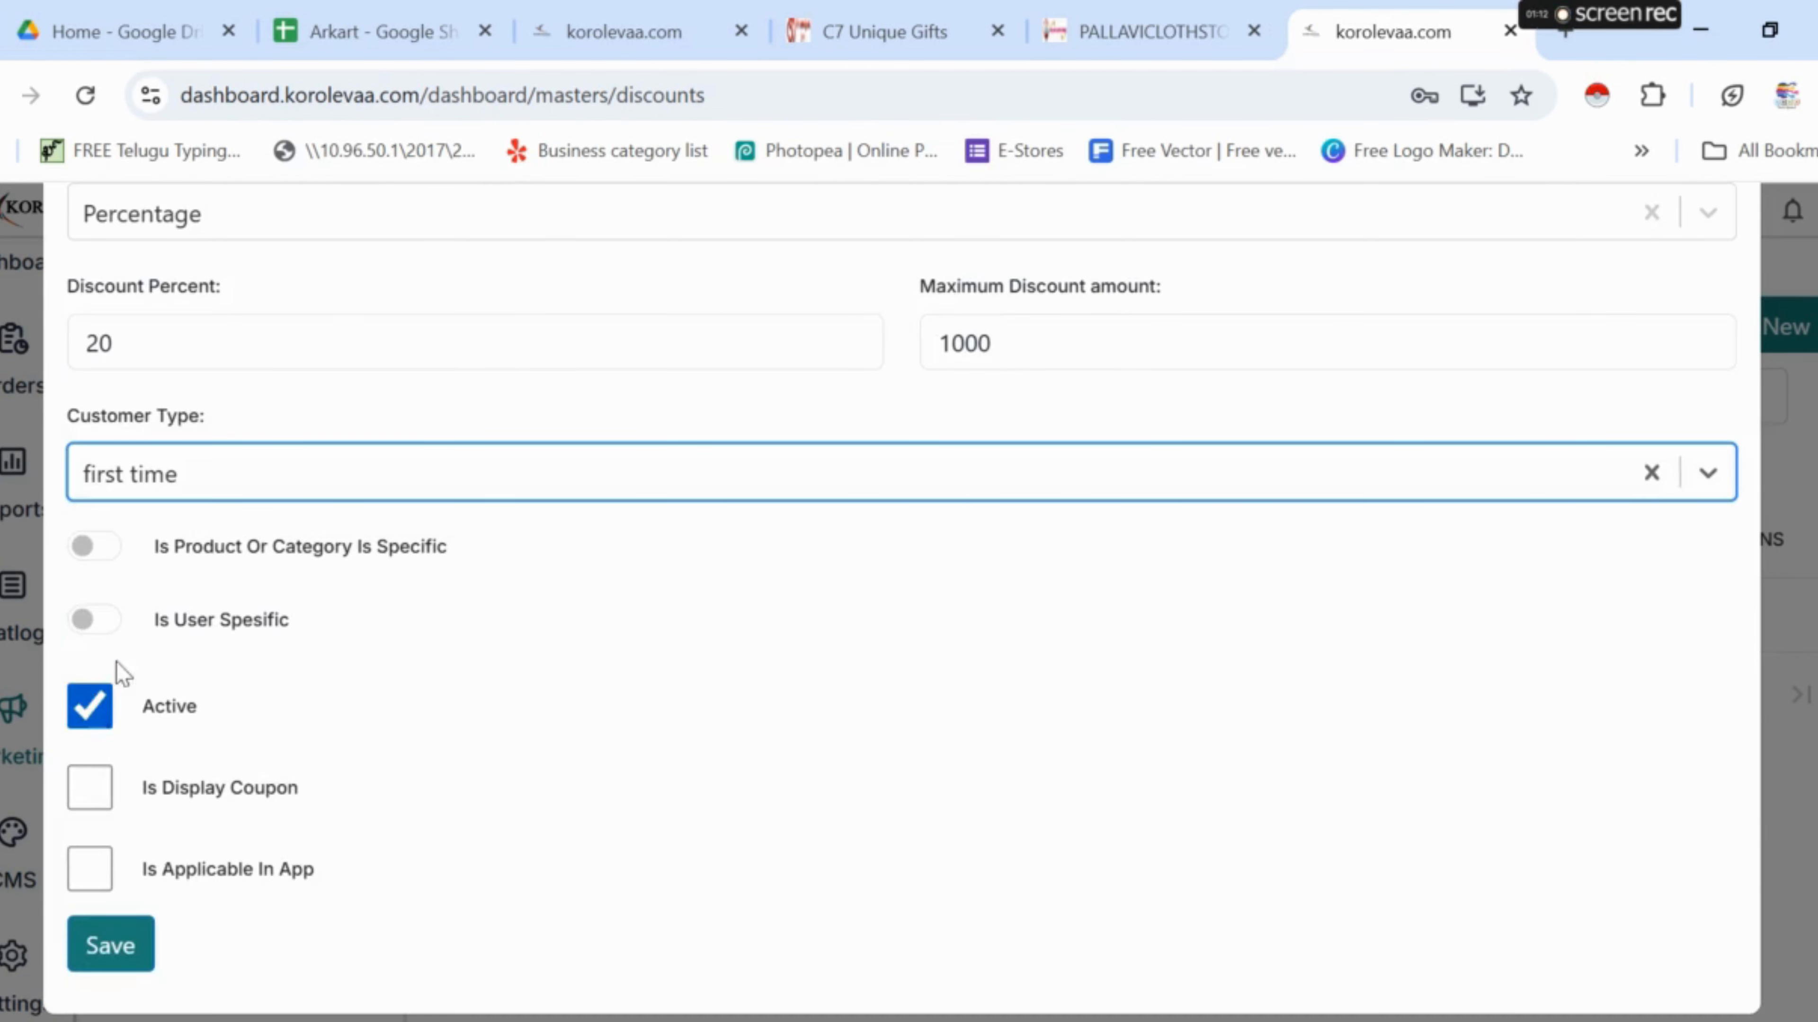
left_click(85, 548)
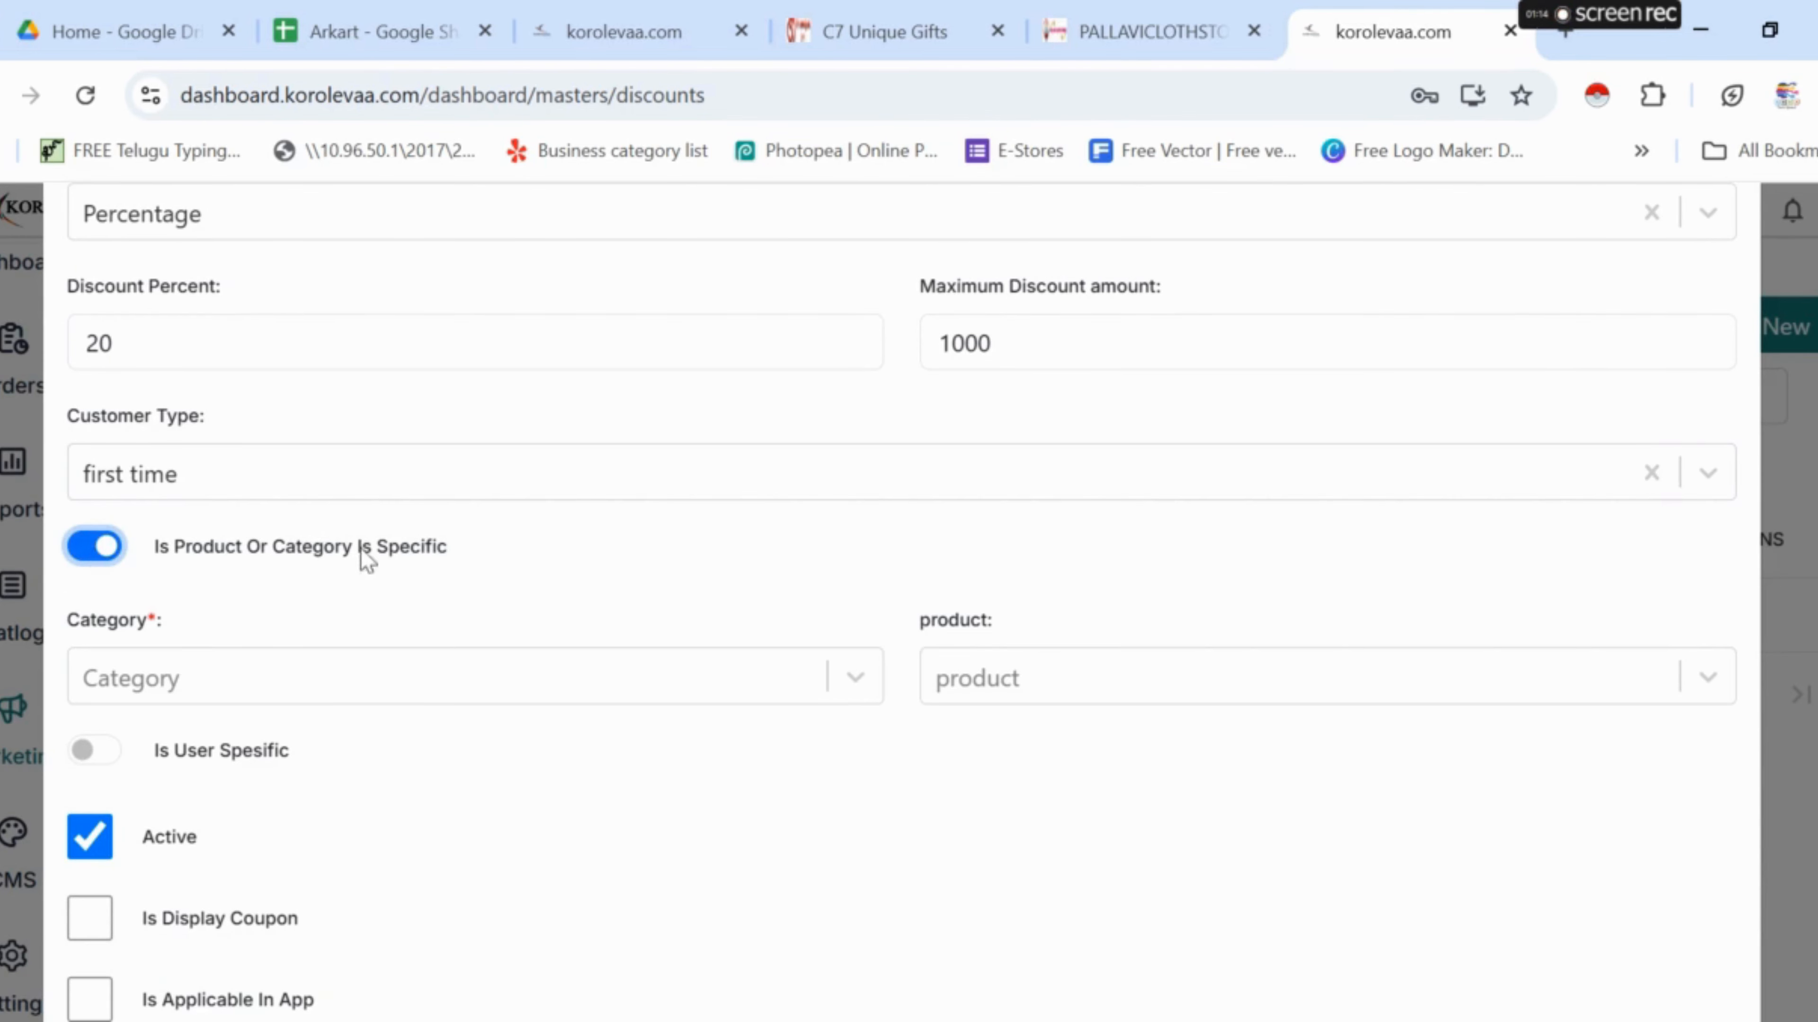
left_click(501, 682)
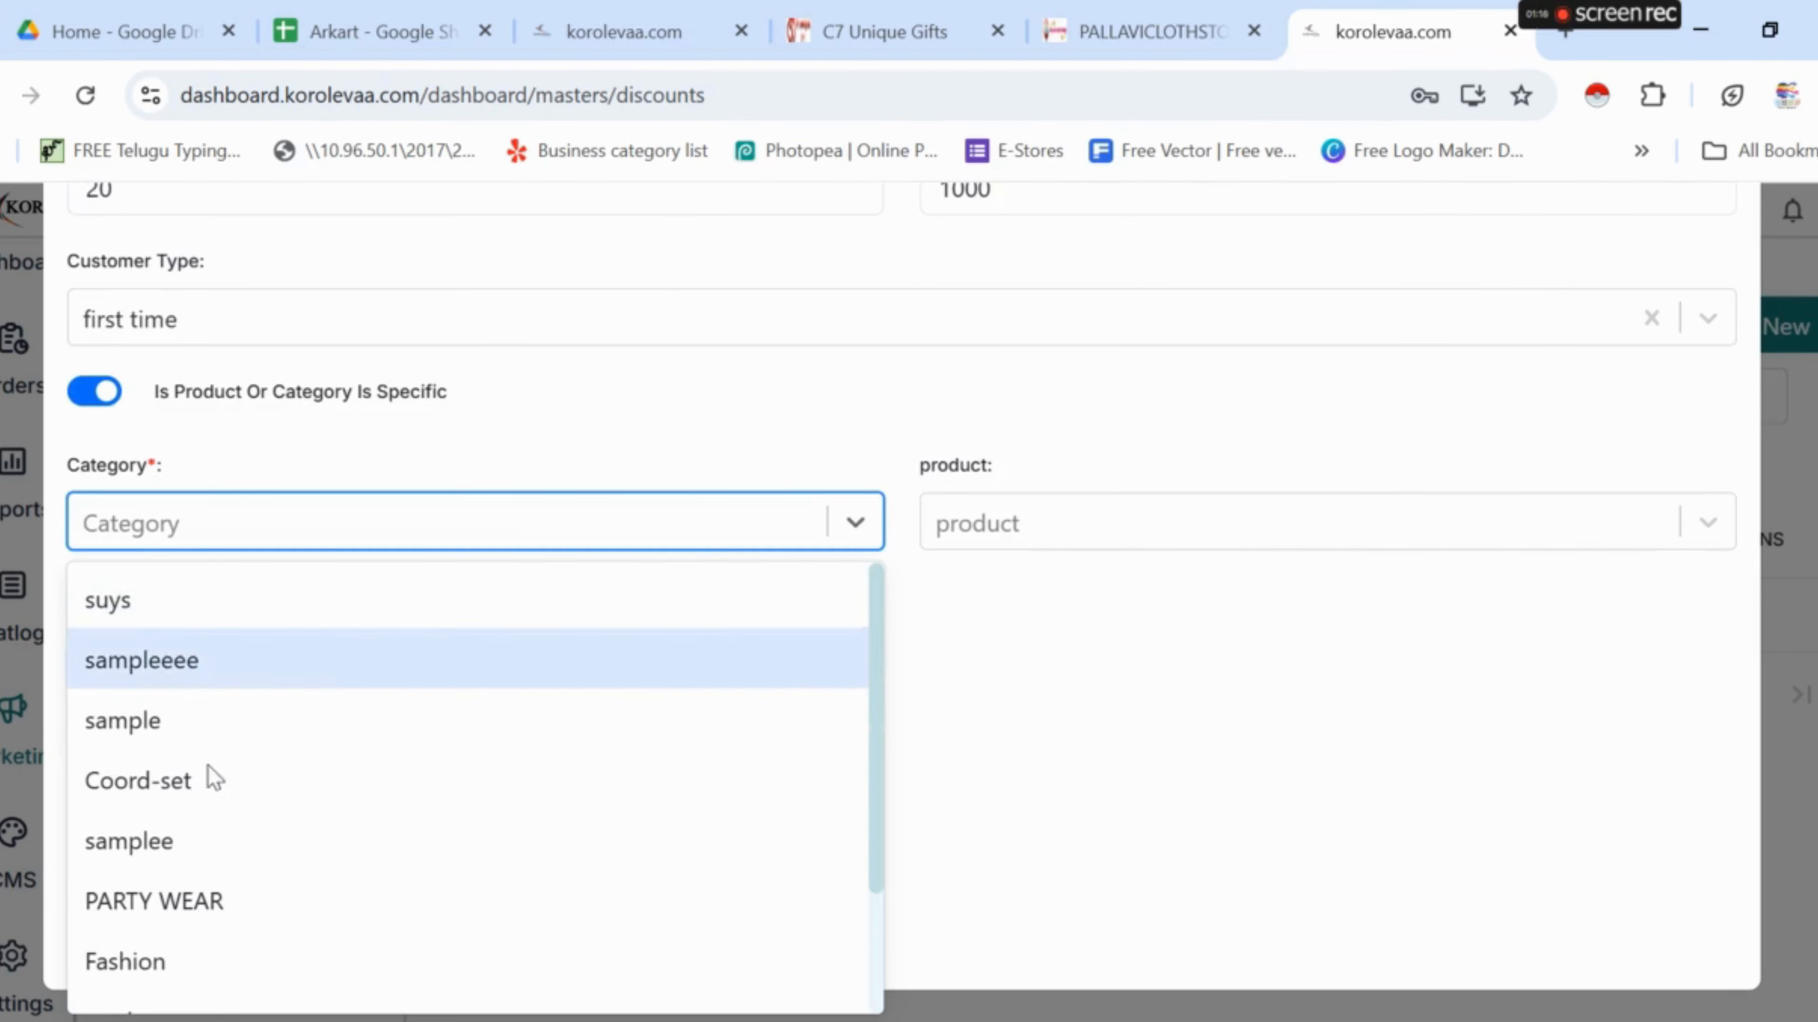
left_click(223, 904)
left_click(1018, 527)
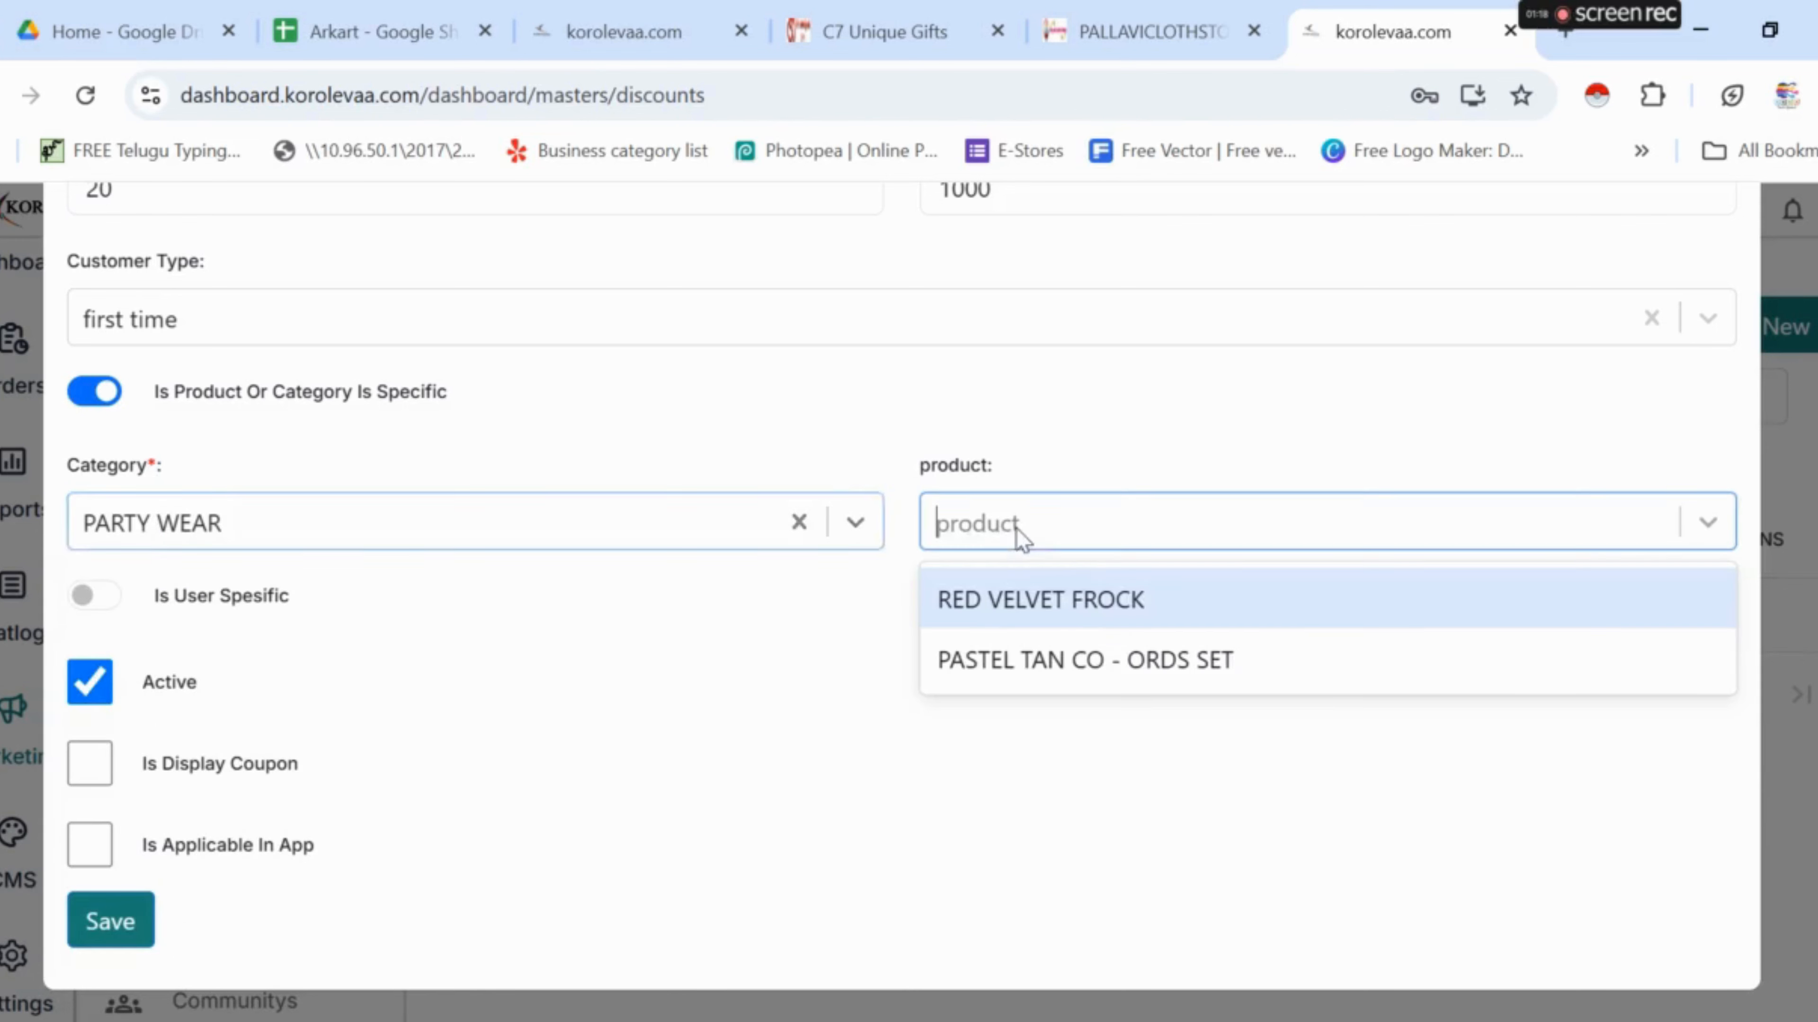
left_click(1053, 605)
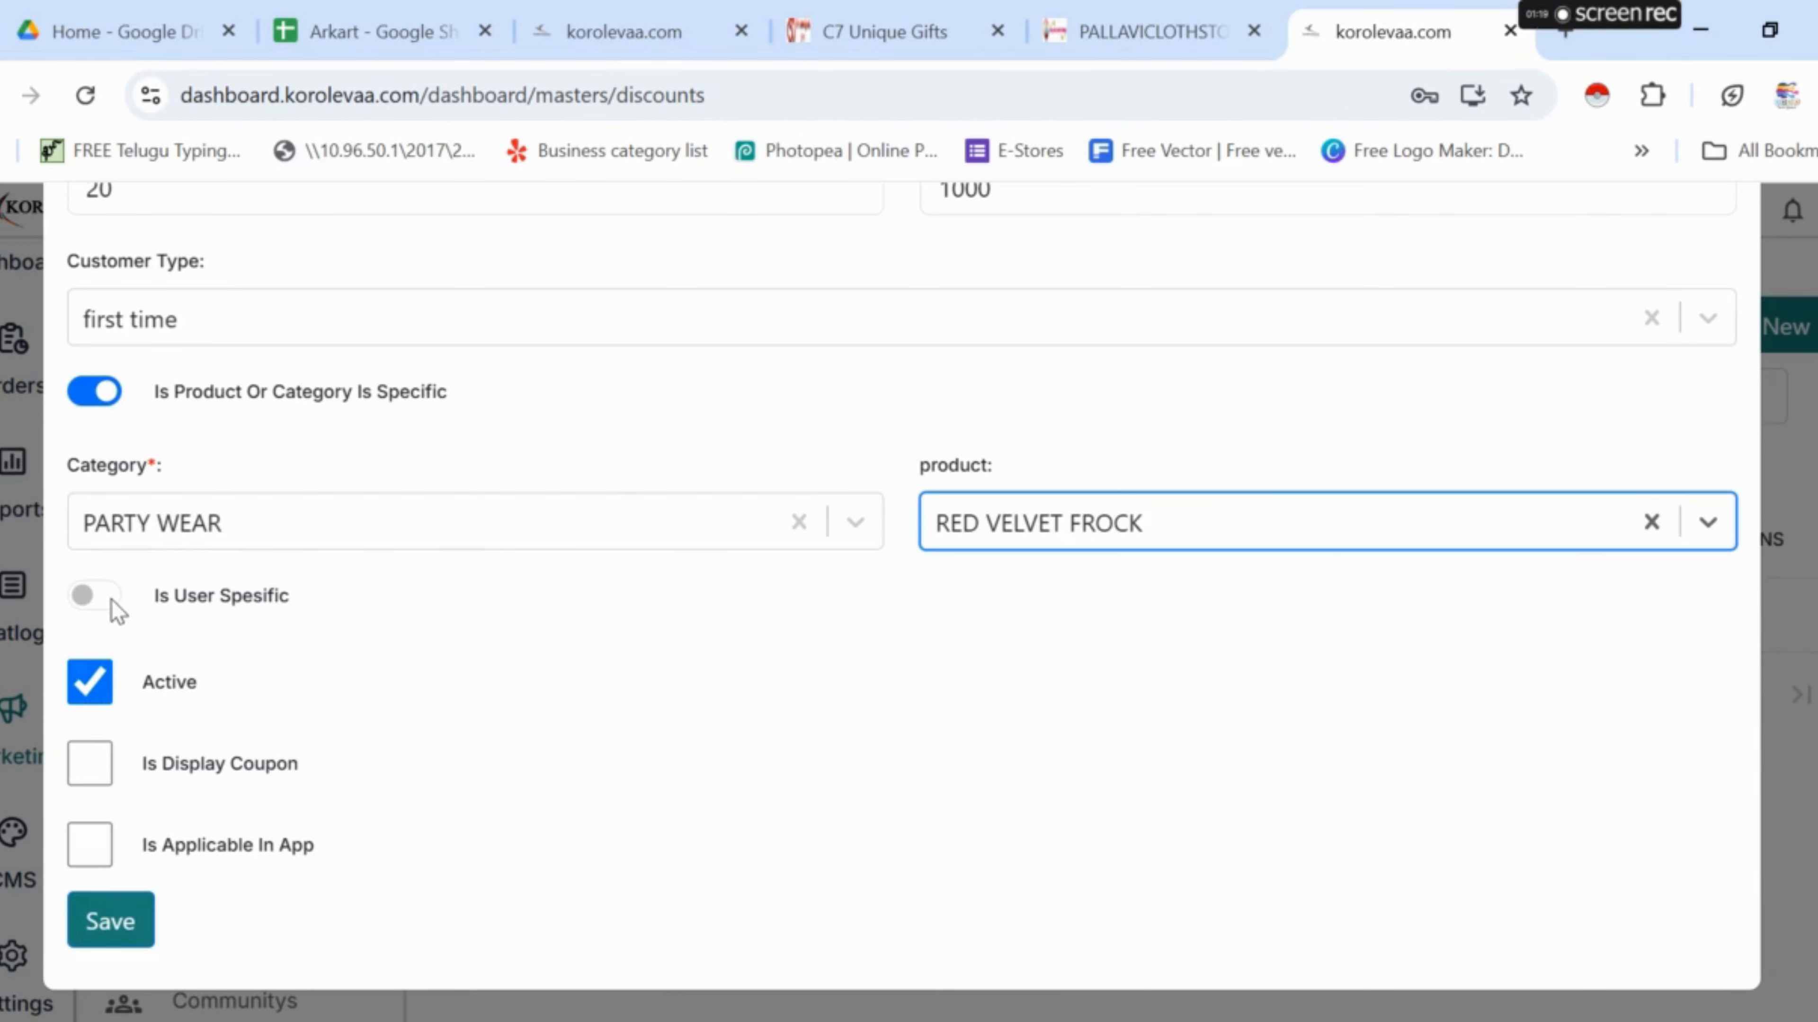
scroll(207, 759, "down", 1)
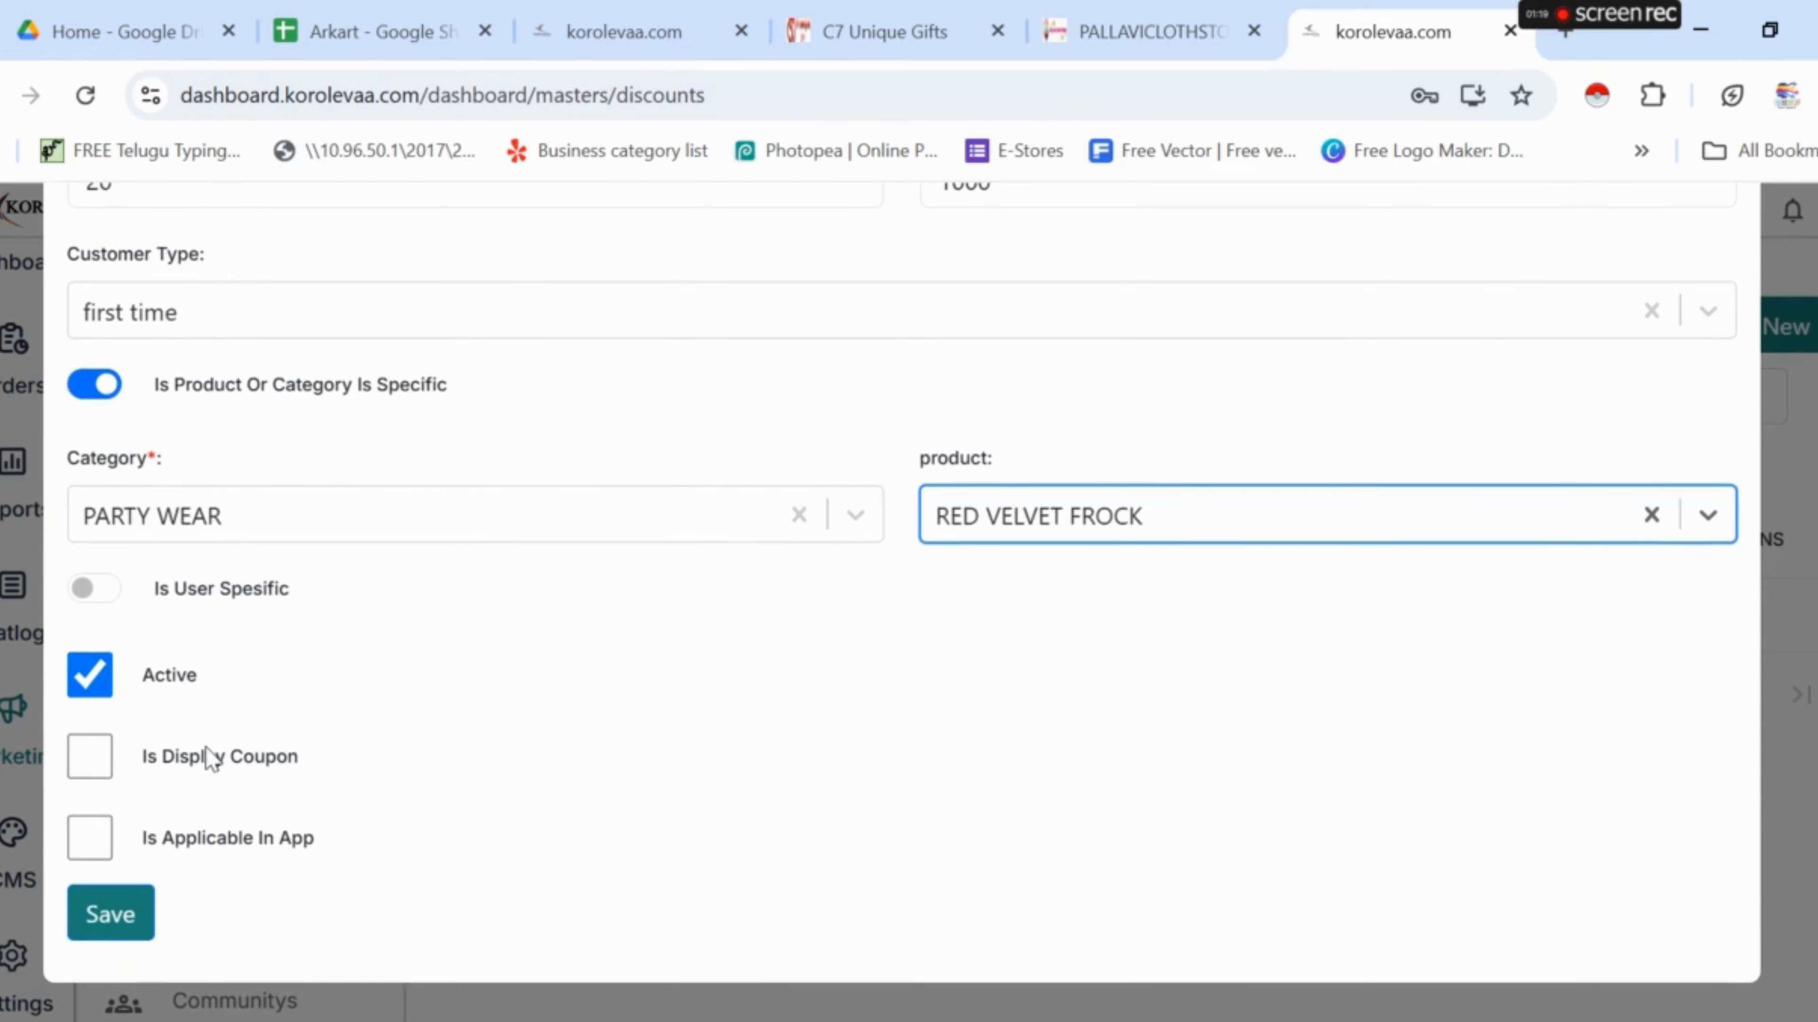
left_click(111, 913)
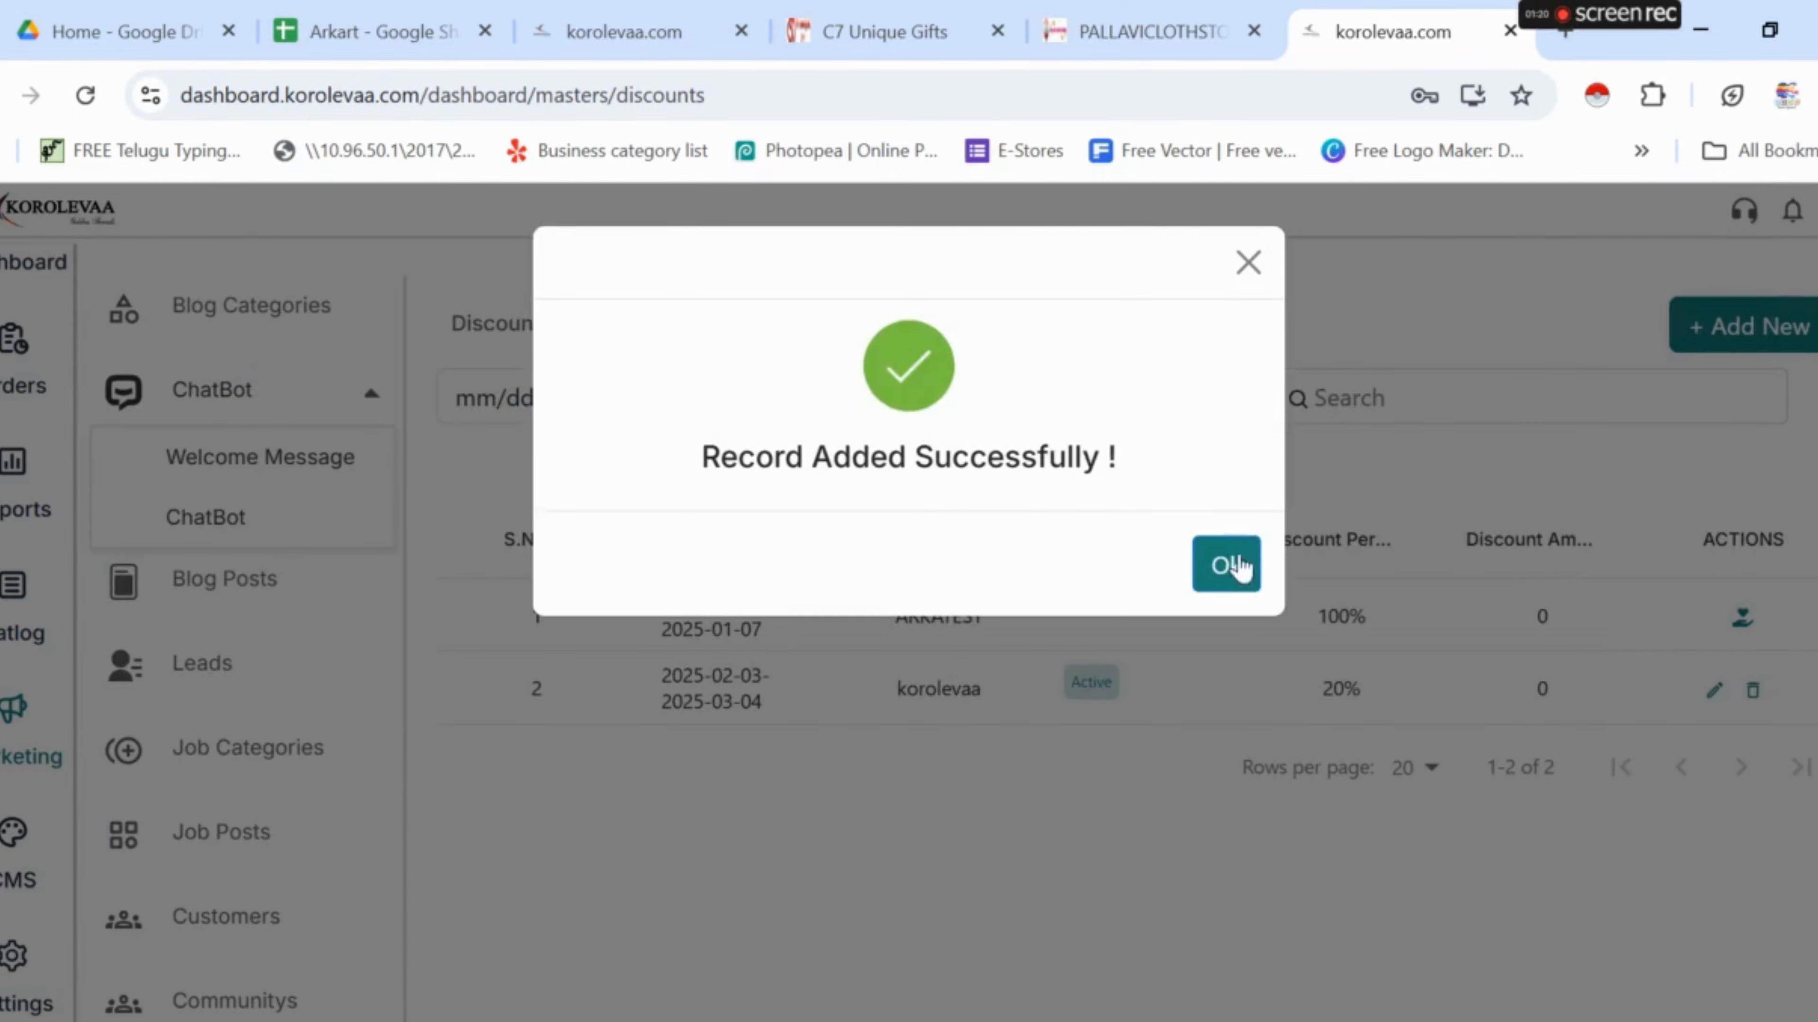
left_click(1225, 566)
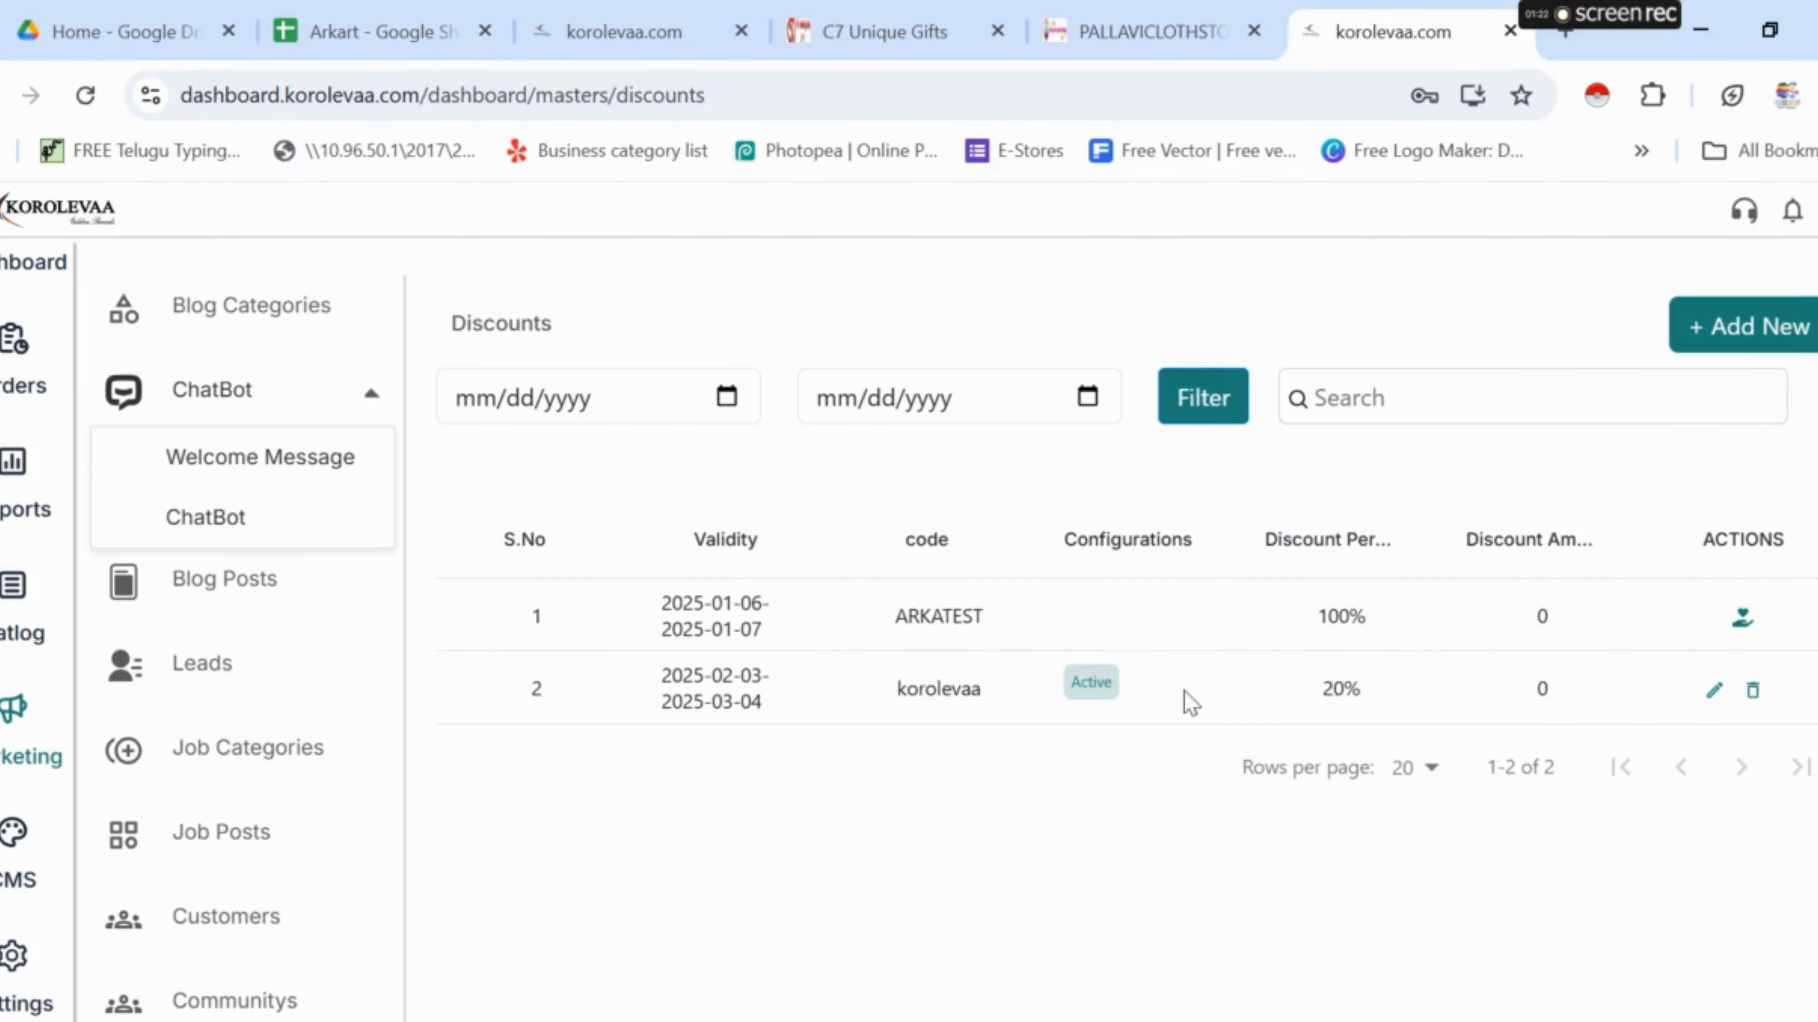
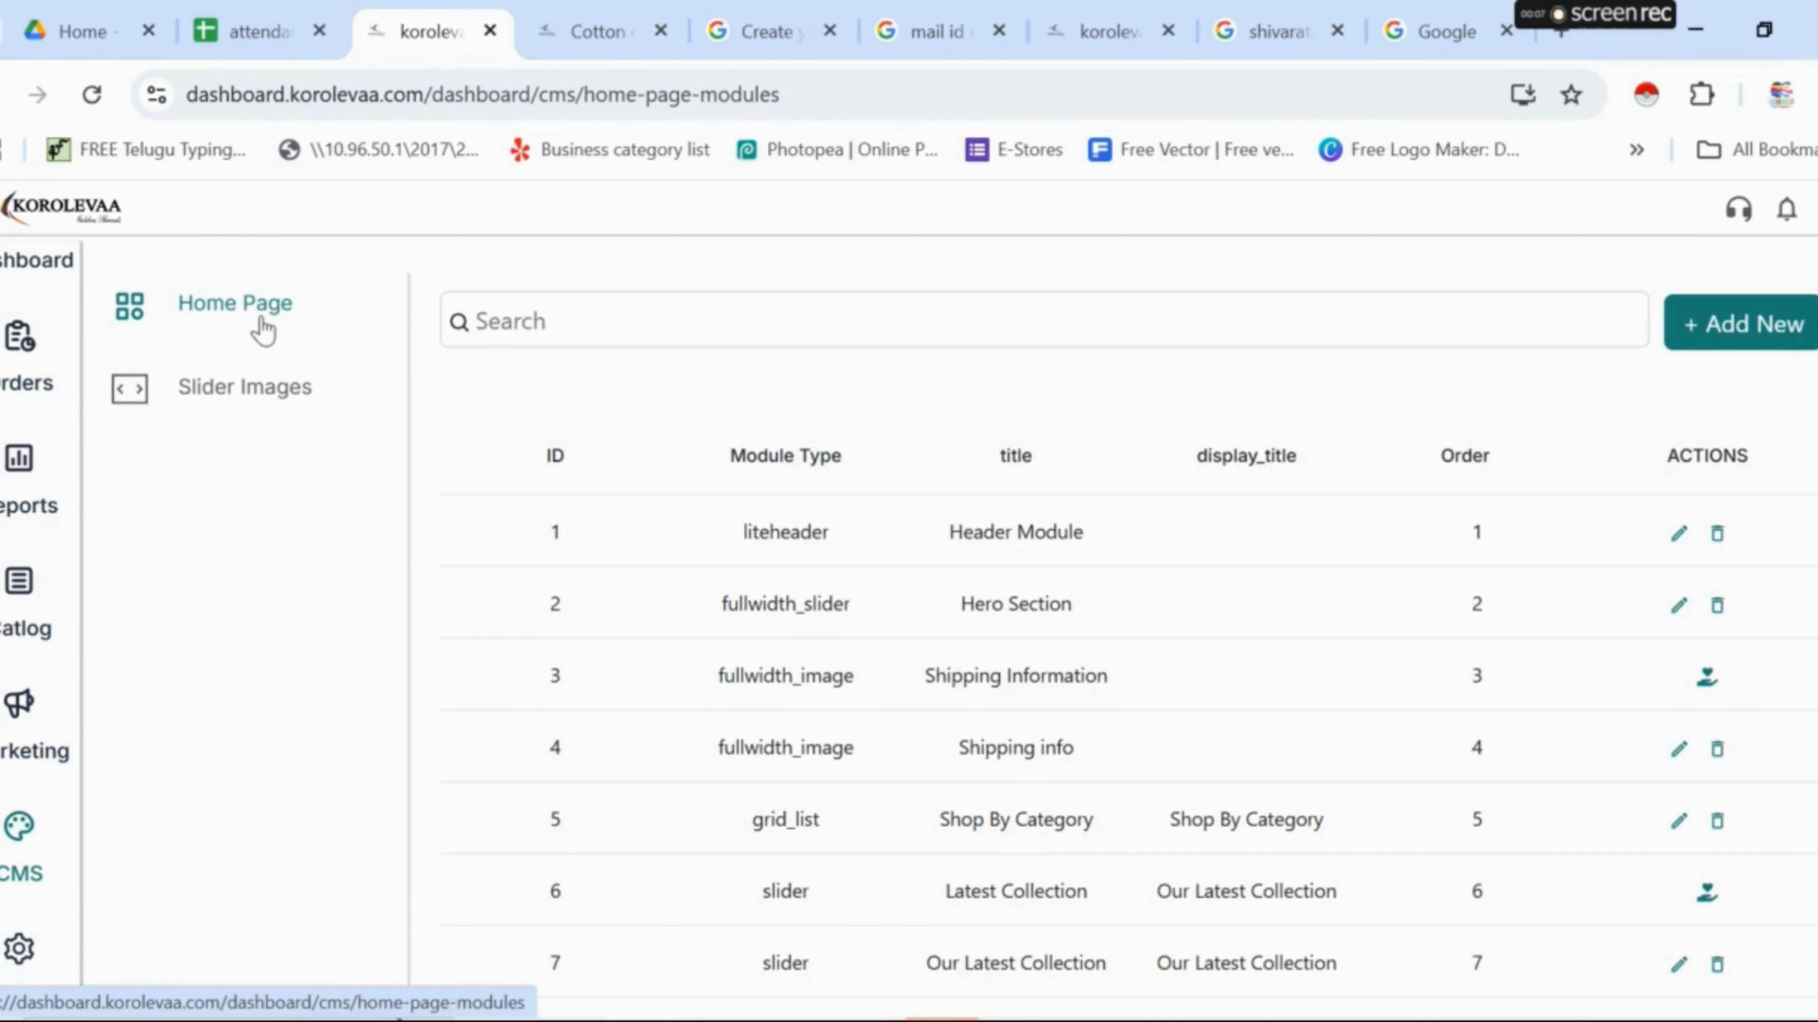
- Open CMS Slider Images and inspect slider 1's image and link, closing without changes
left_click(255, 392)
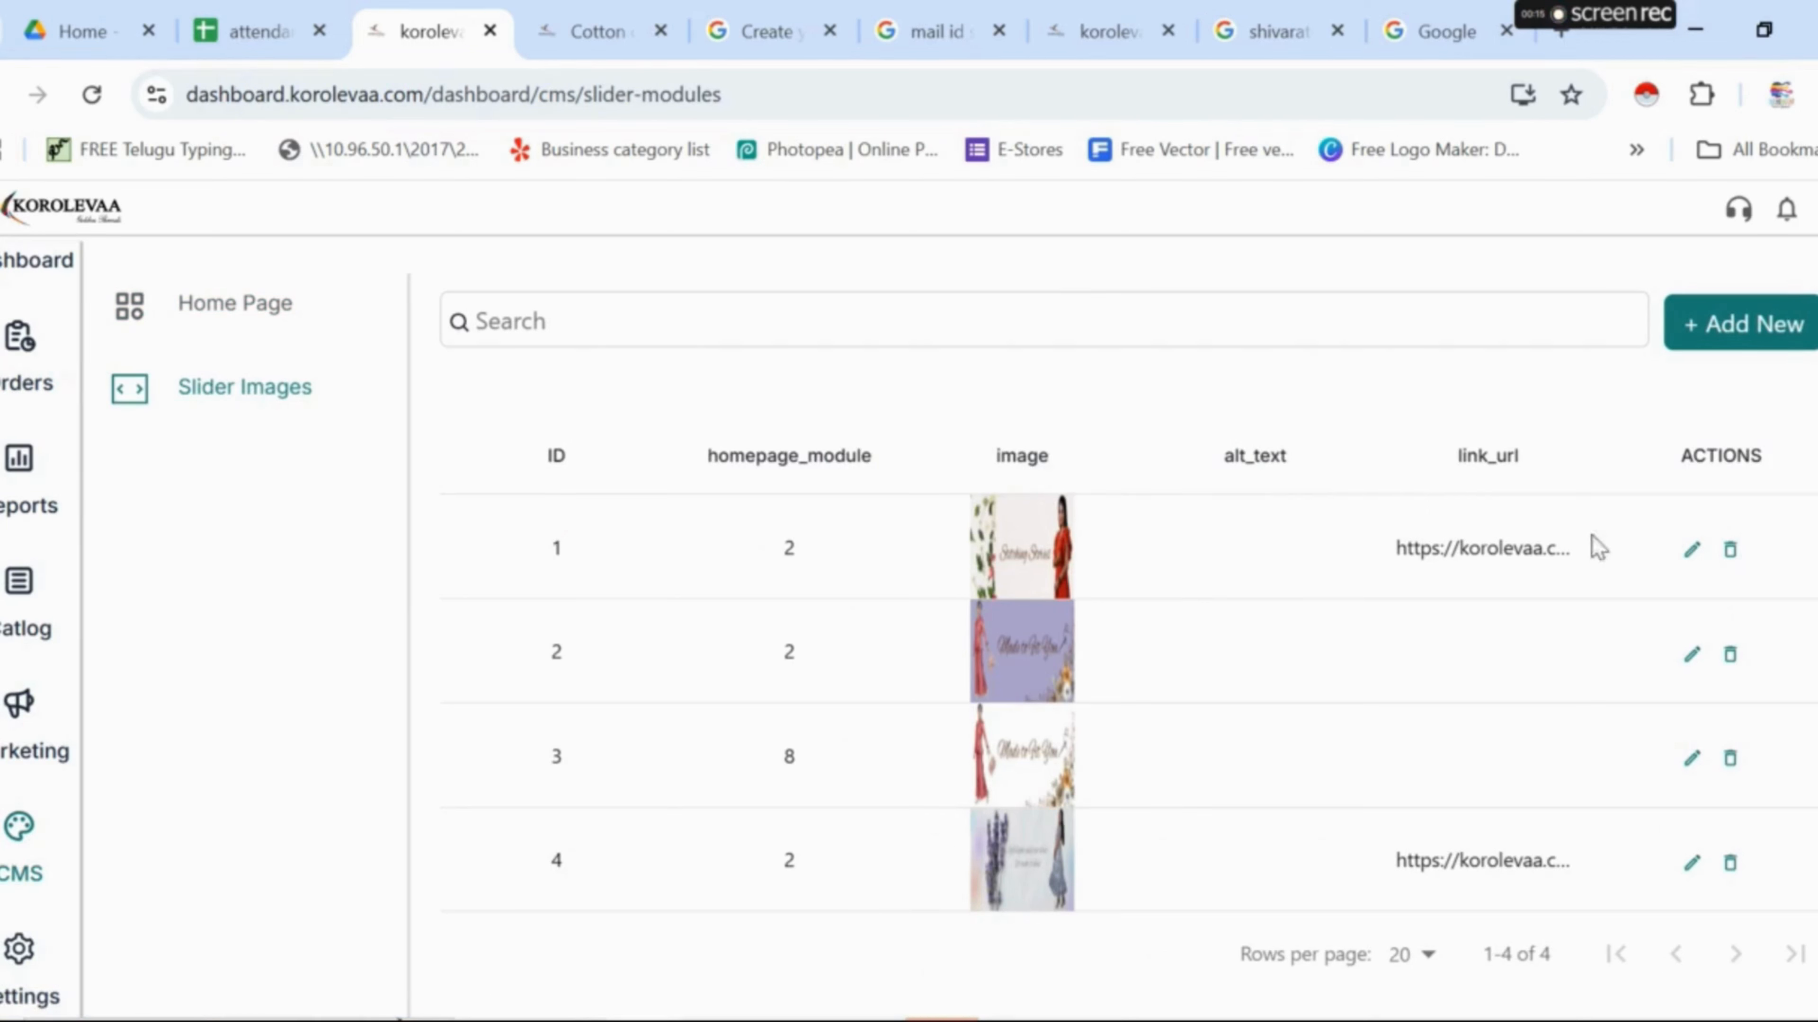
left_click(1689, 552)
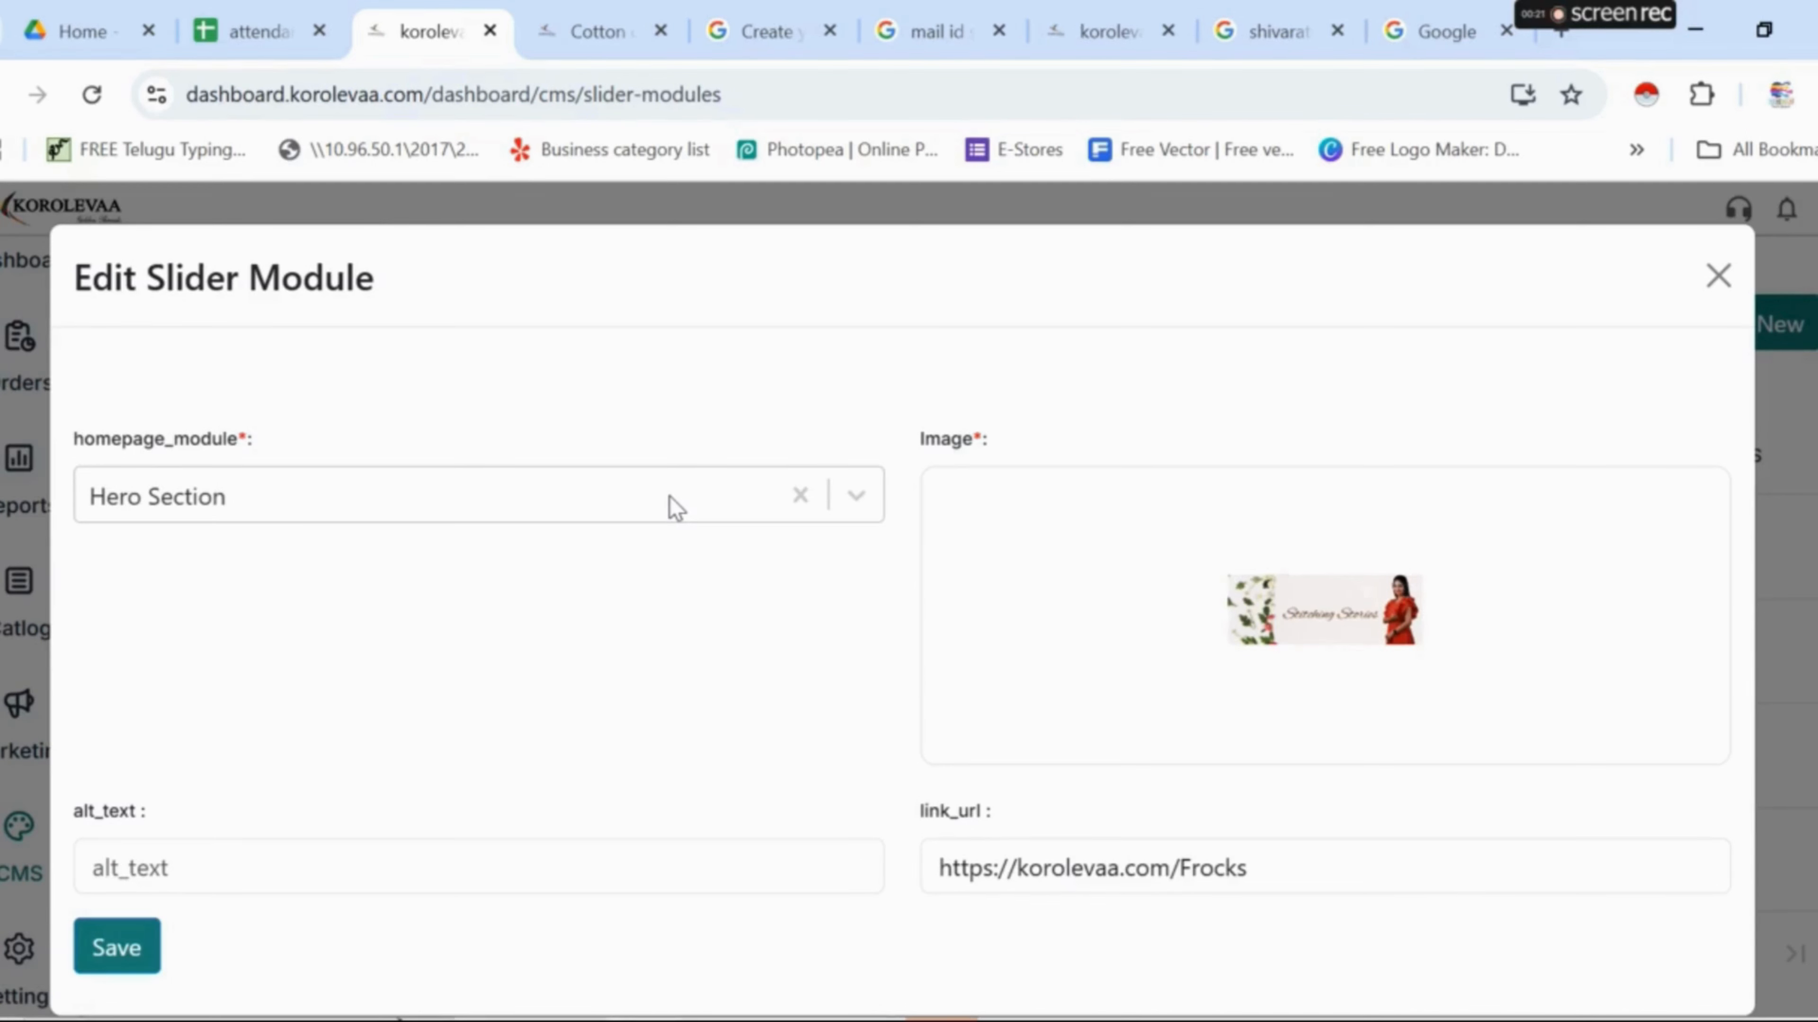
left_click(1345, 622)
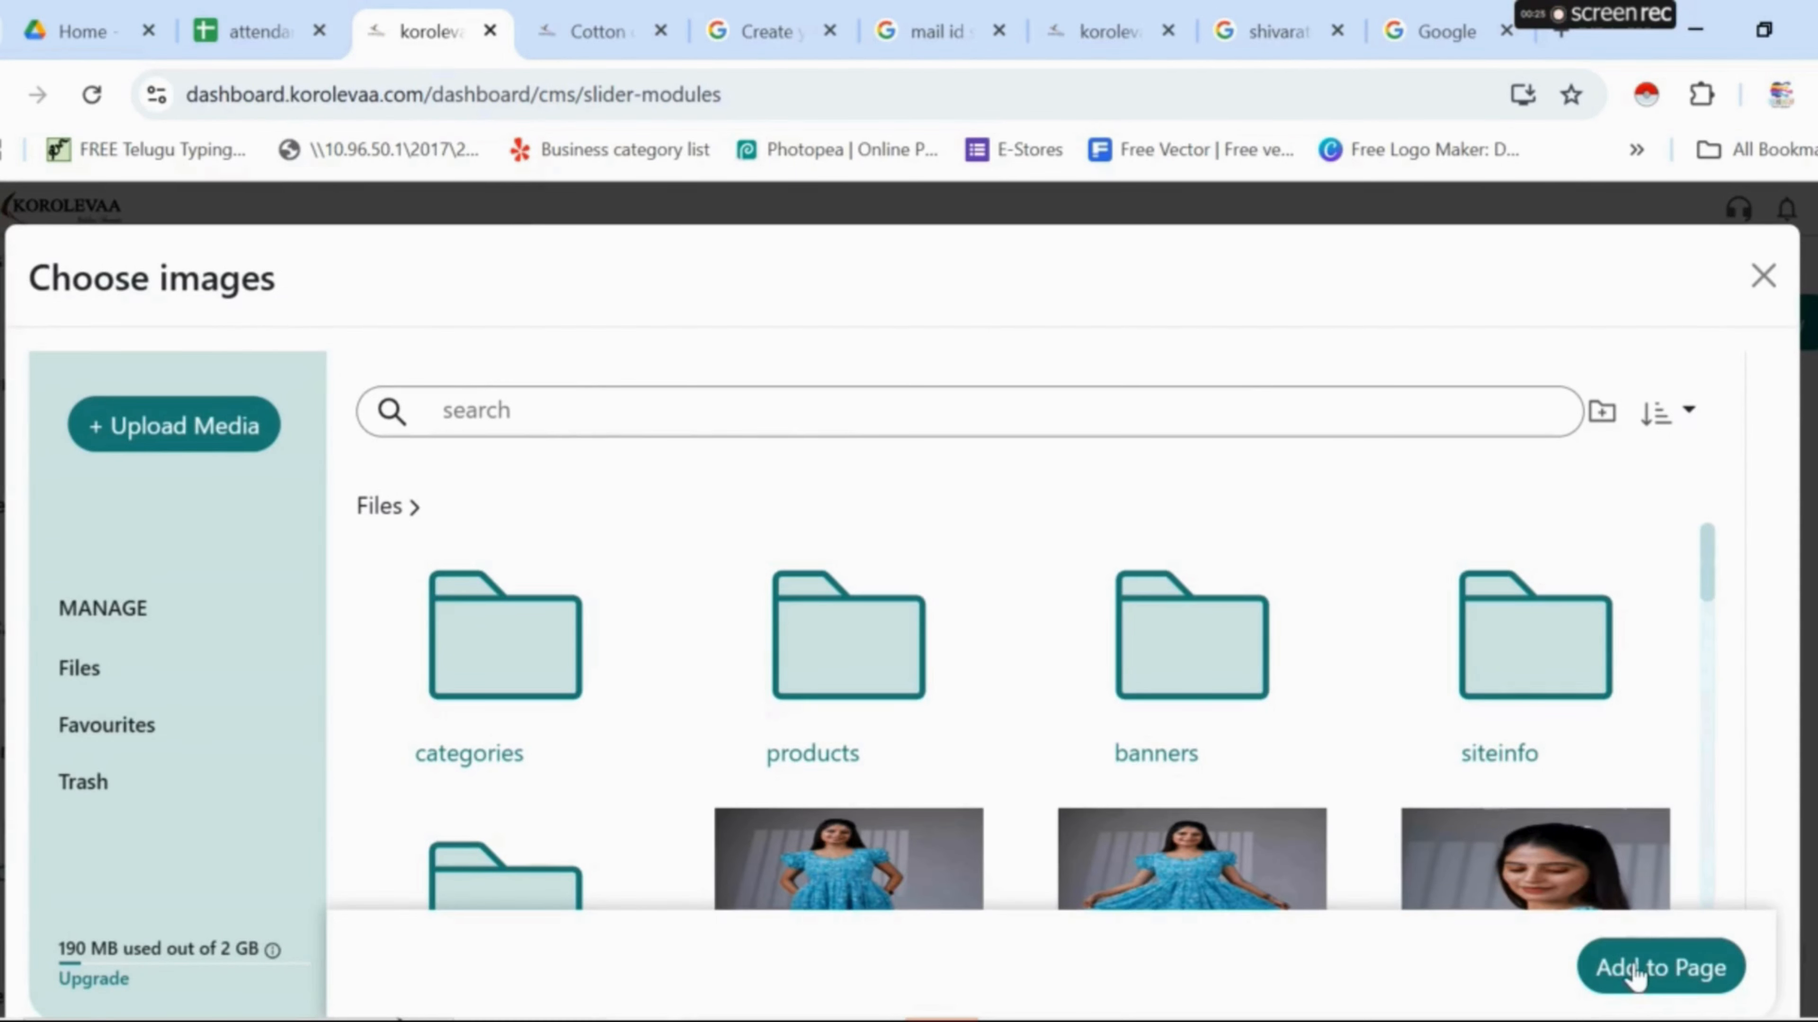
left_click(1762, 275)
left_click(1758, 264)
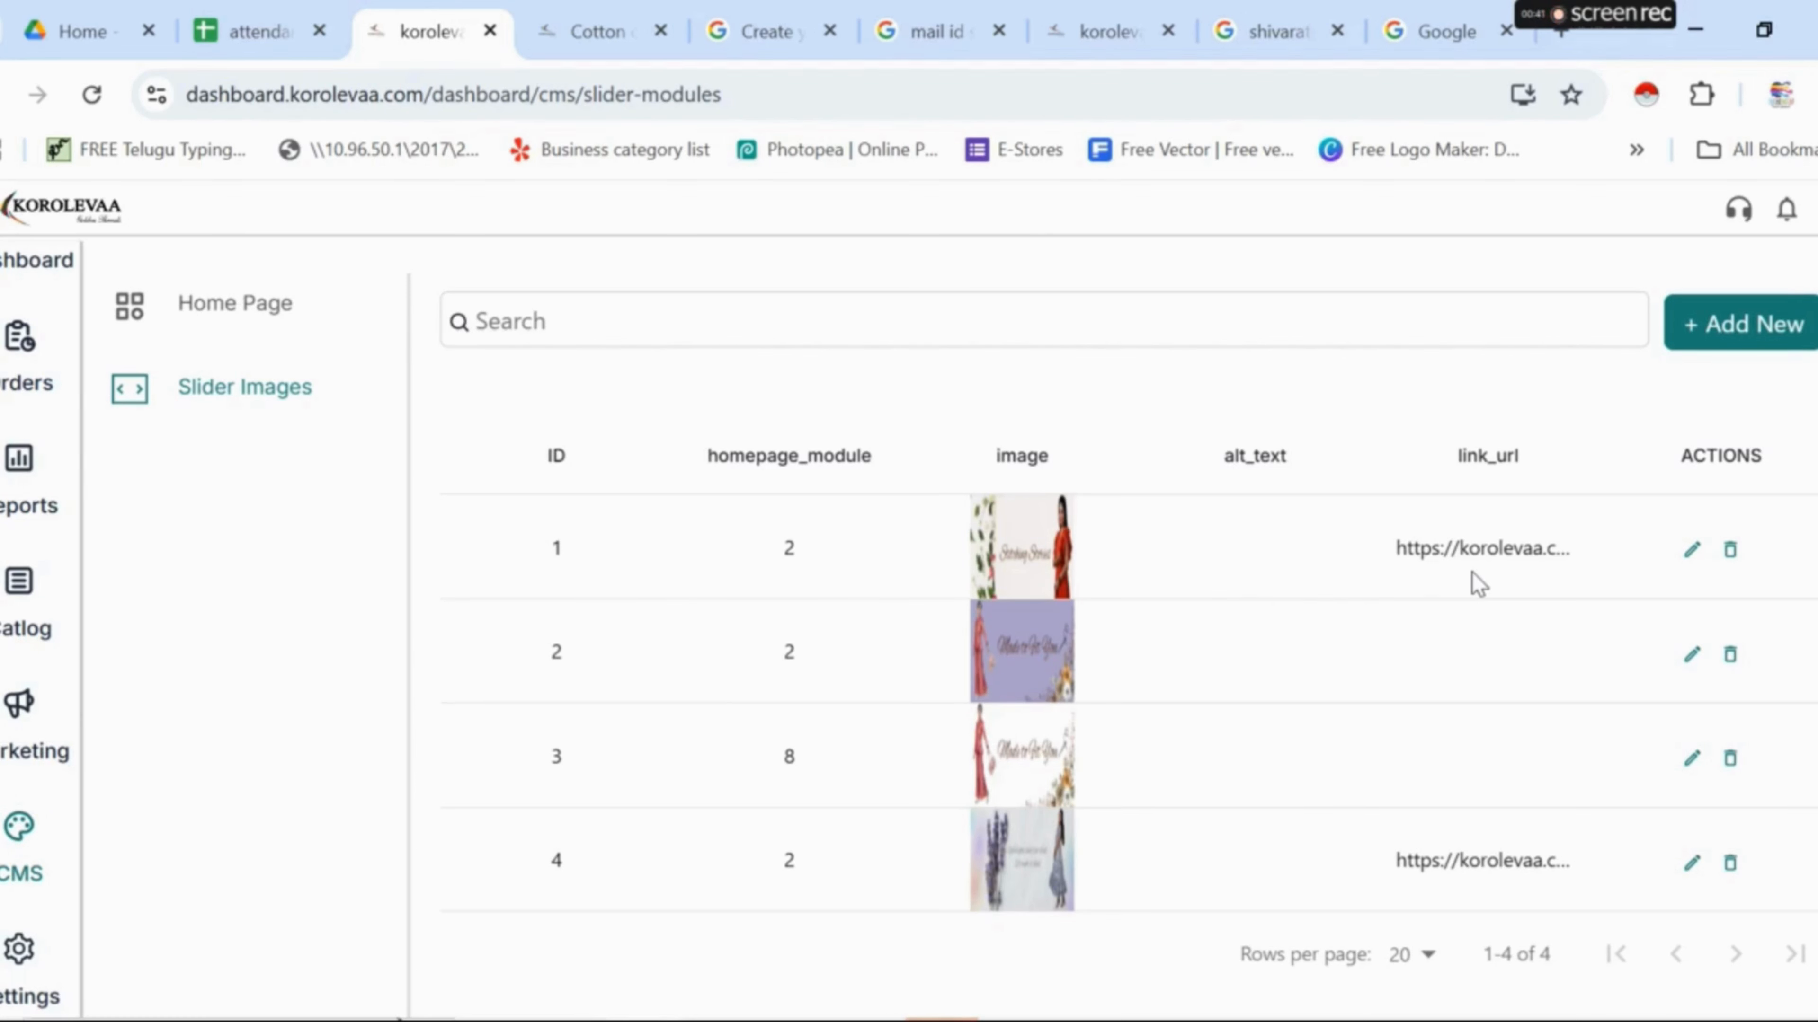
- Make the Site Settings fields editable and check the logo image chooser without replacing the logo
left_click(19, 950)
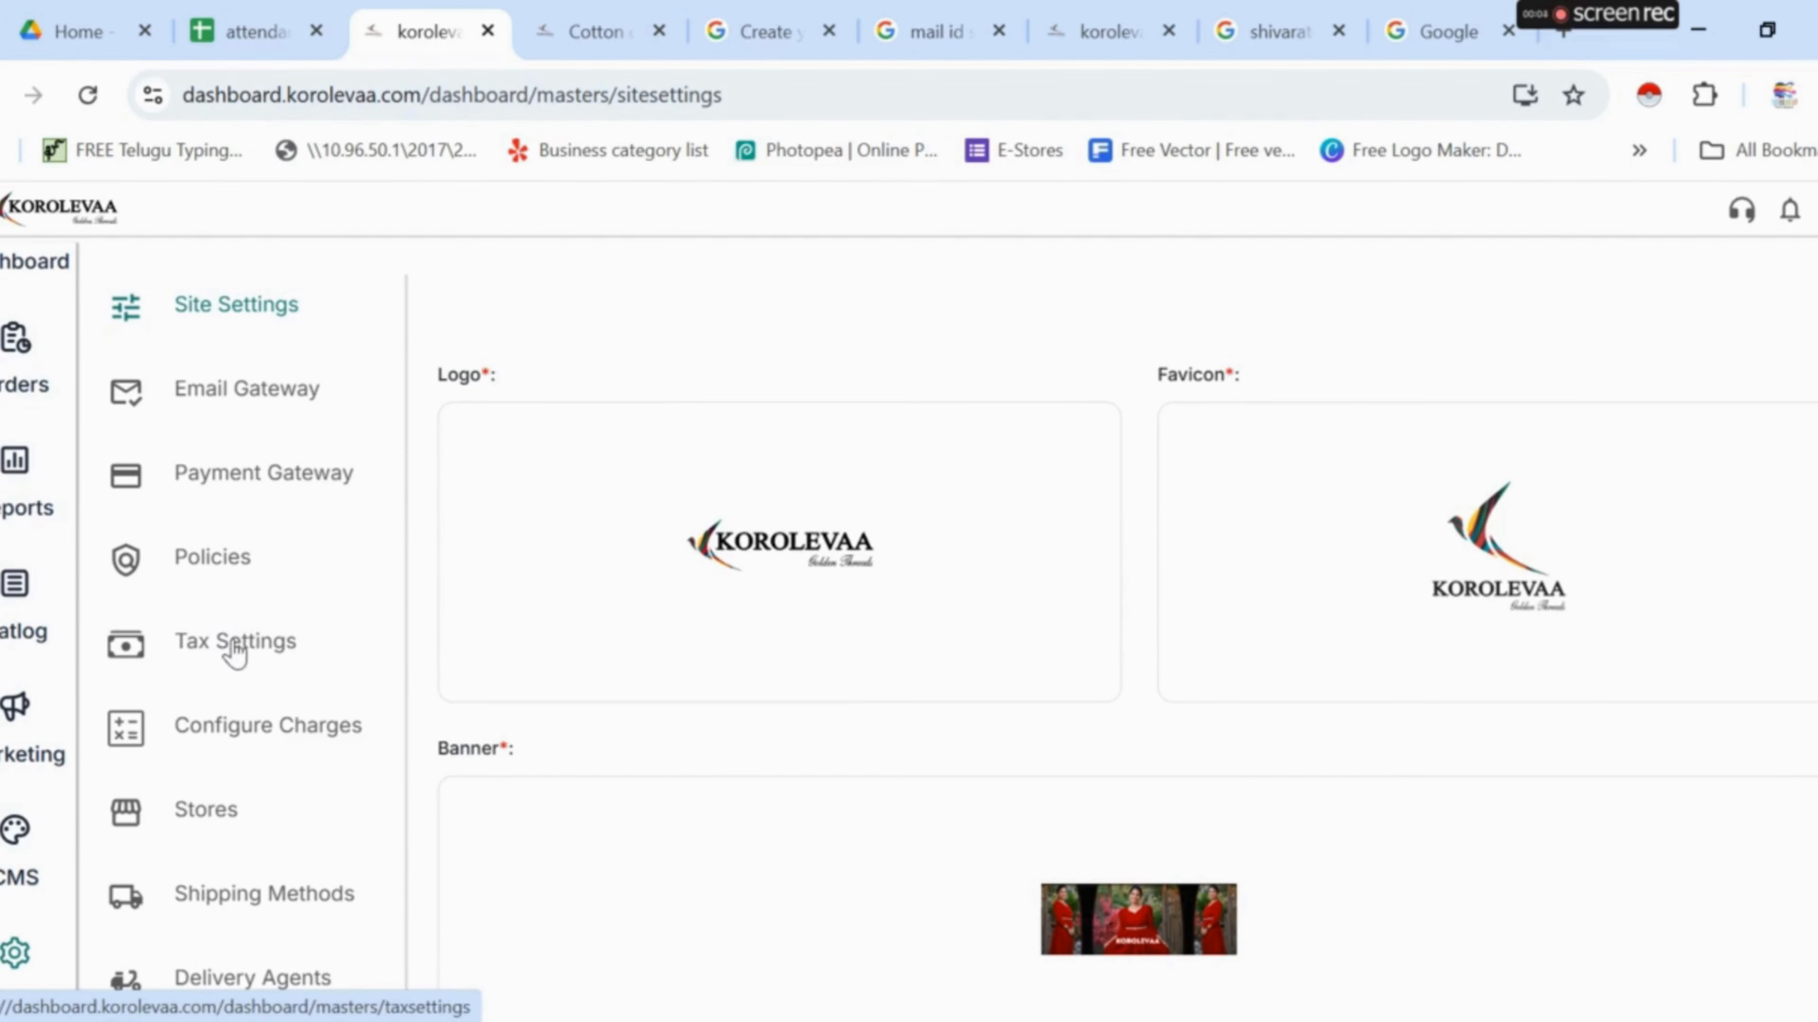
scroll(243, 759, "down", 1)
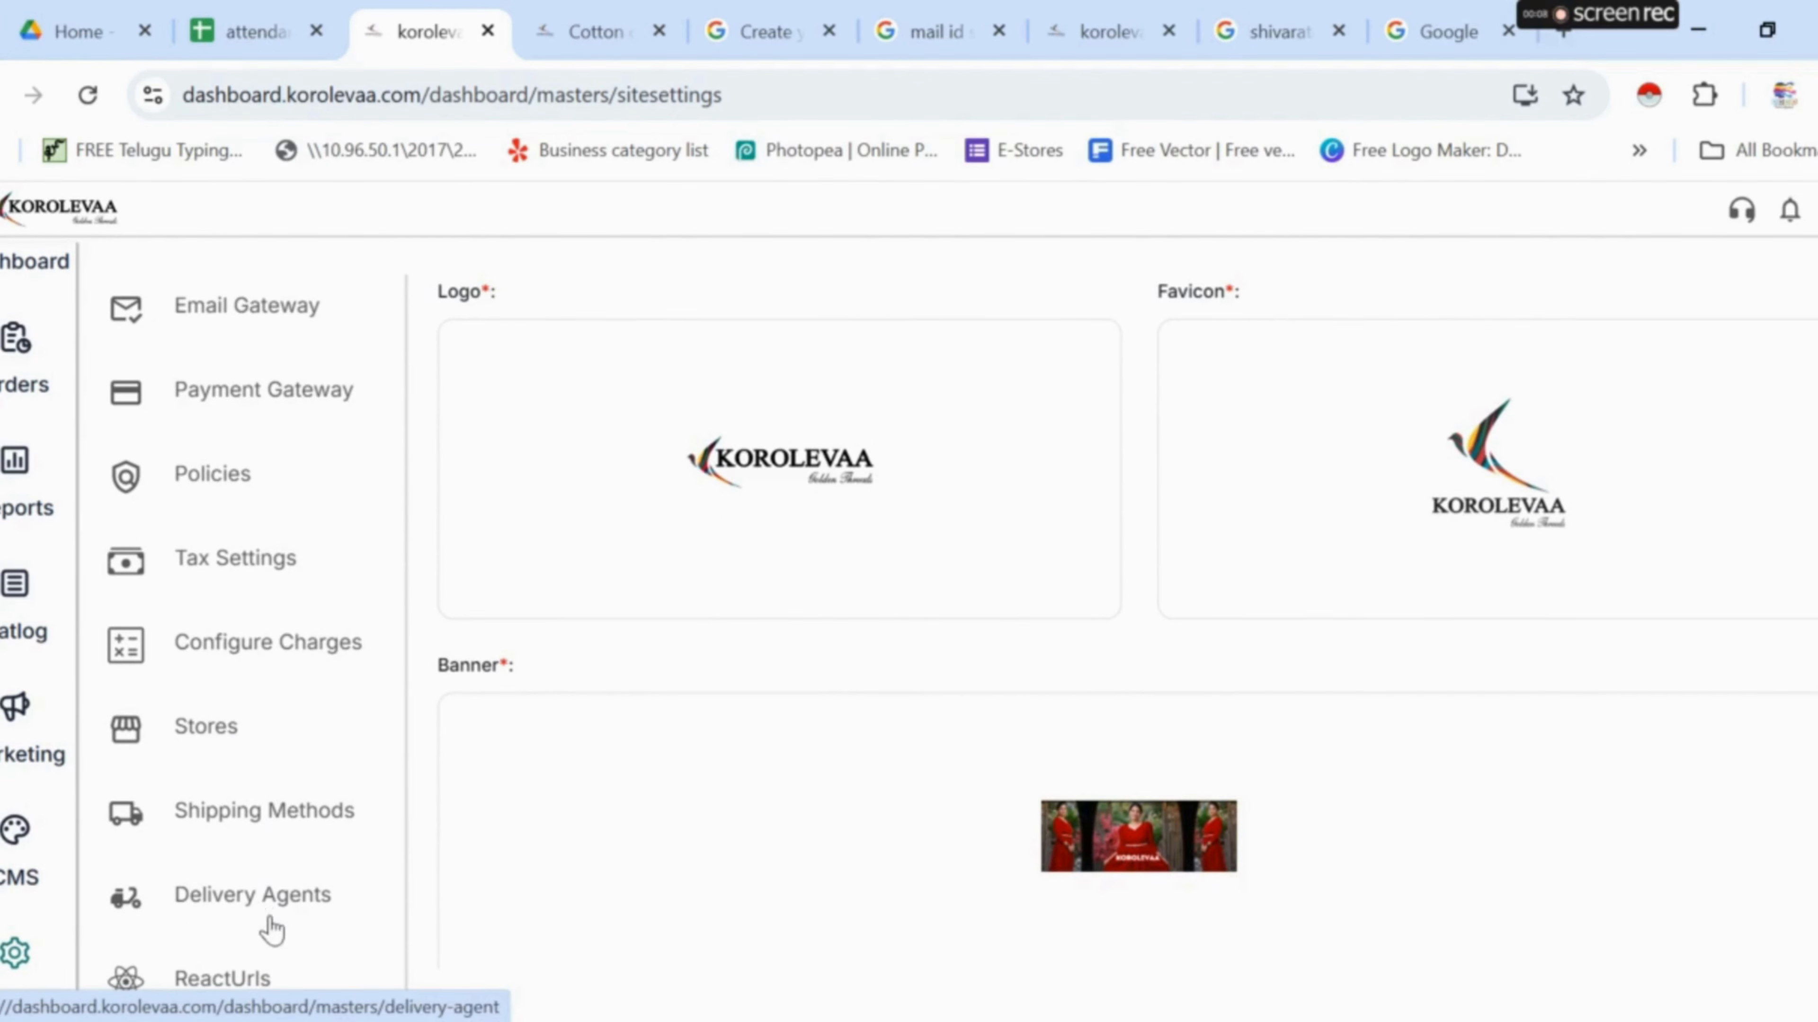
scroll(305, 845, "up", 1)
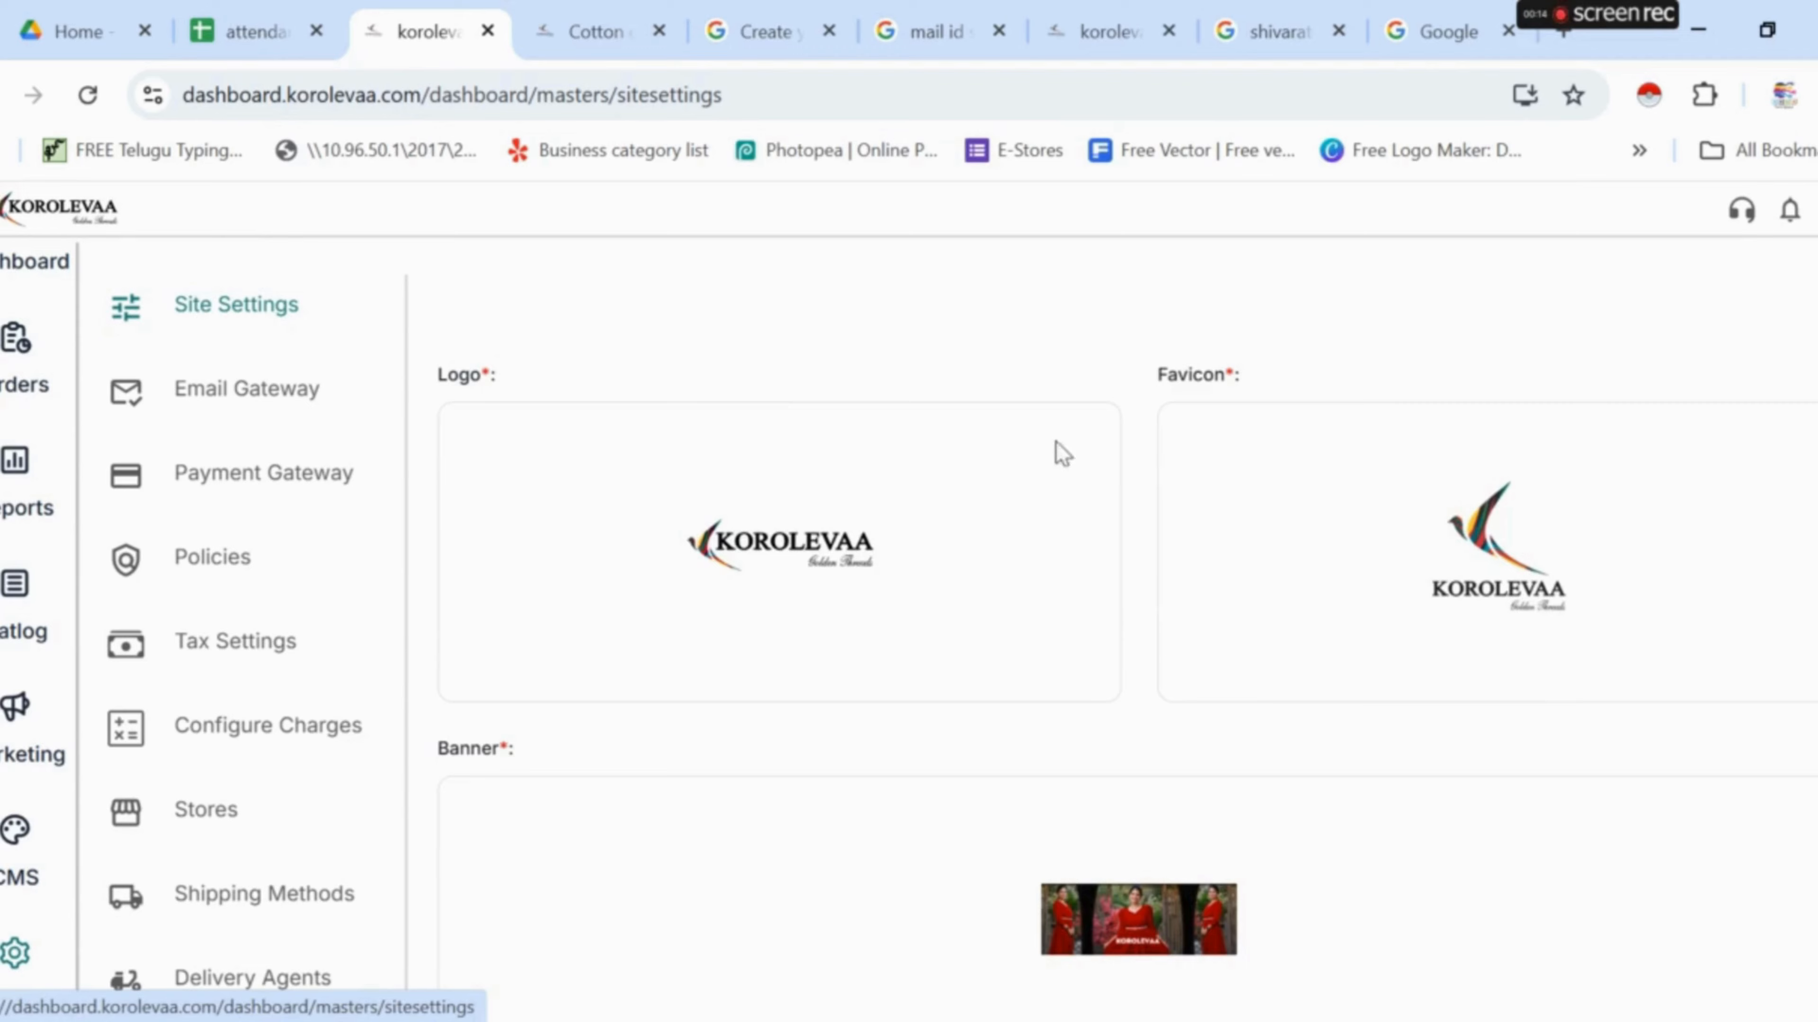
scroll(1063, 472, "down", 15)
scroll(1063, 514, "down", 5)
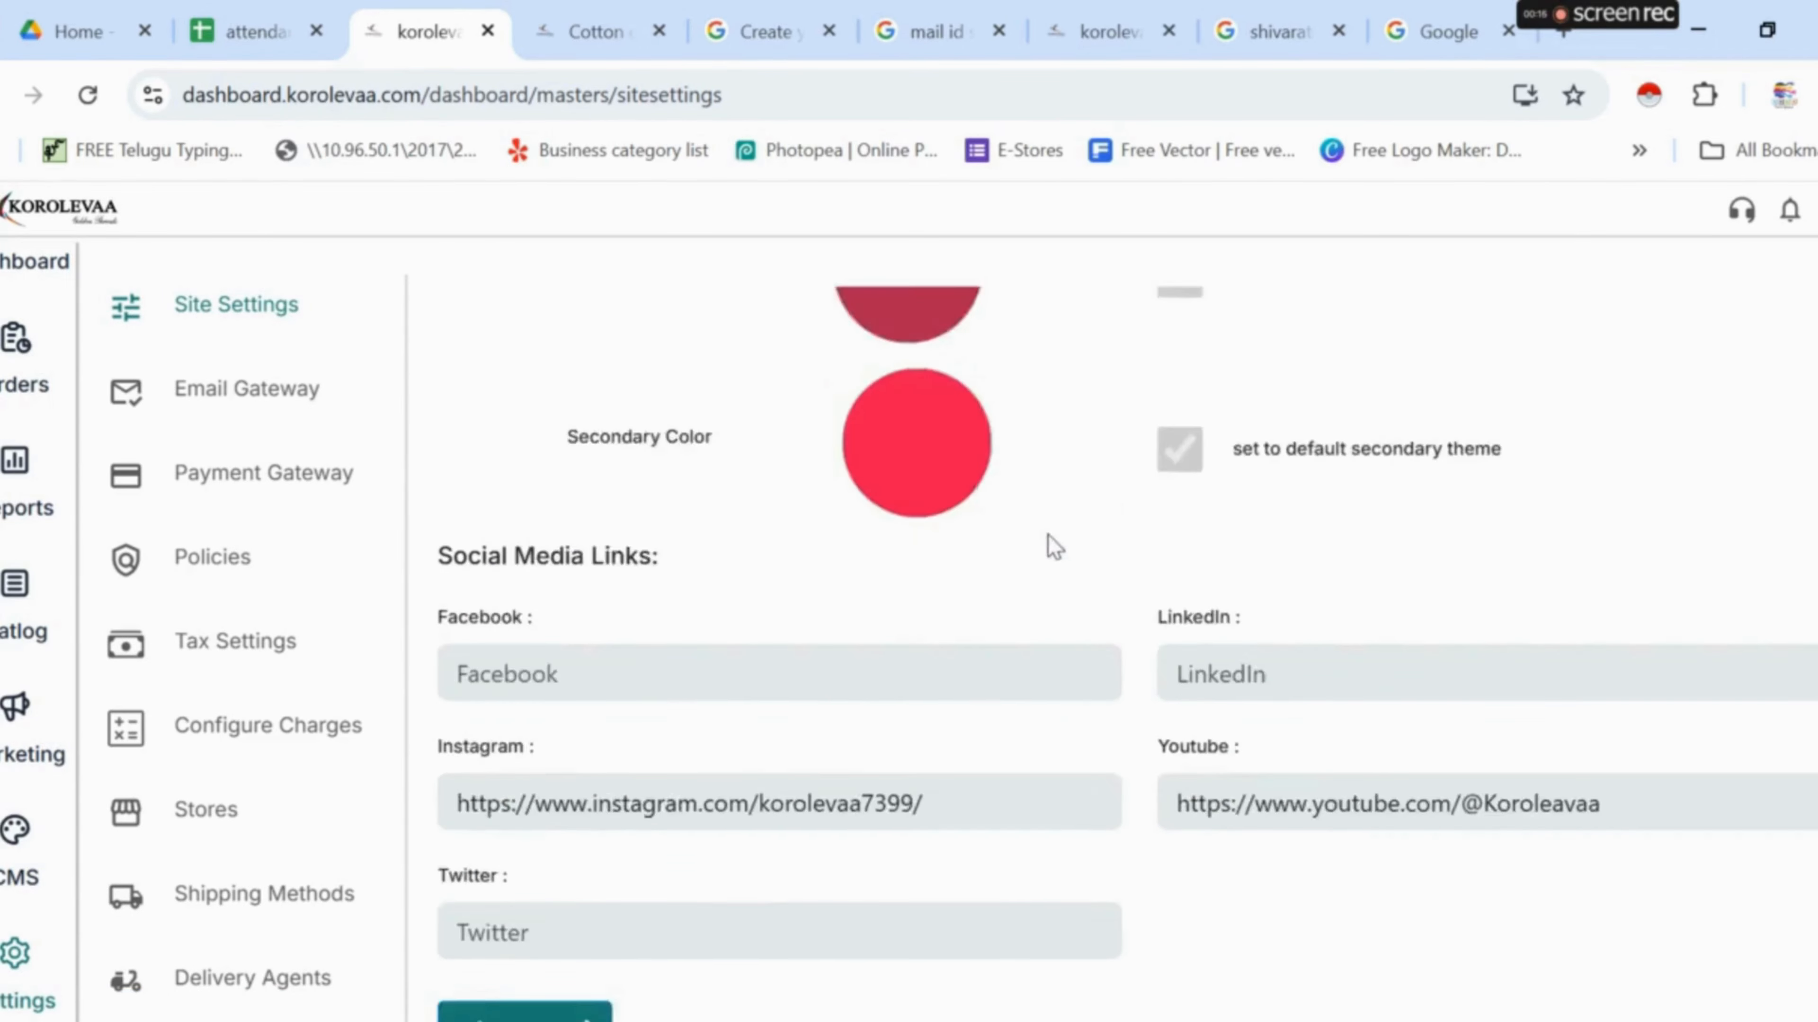
left_click(478, 943)
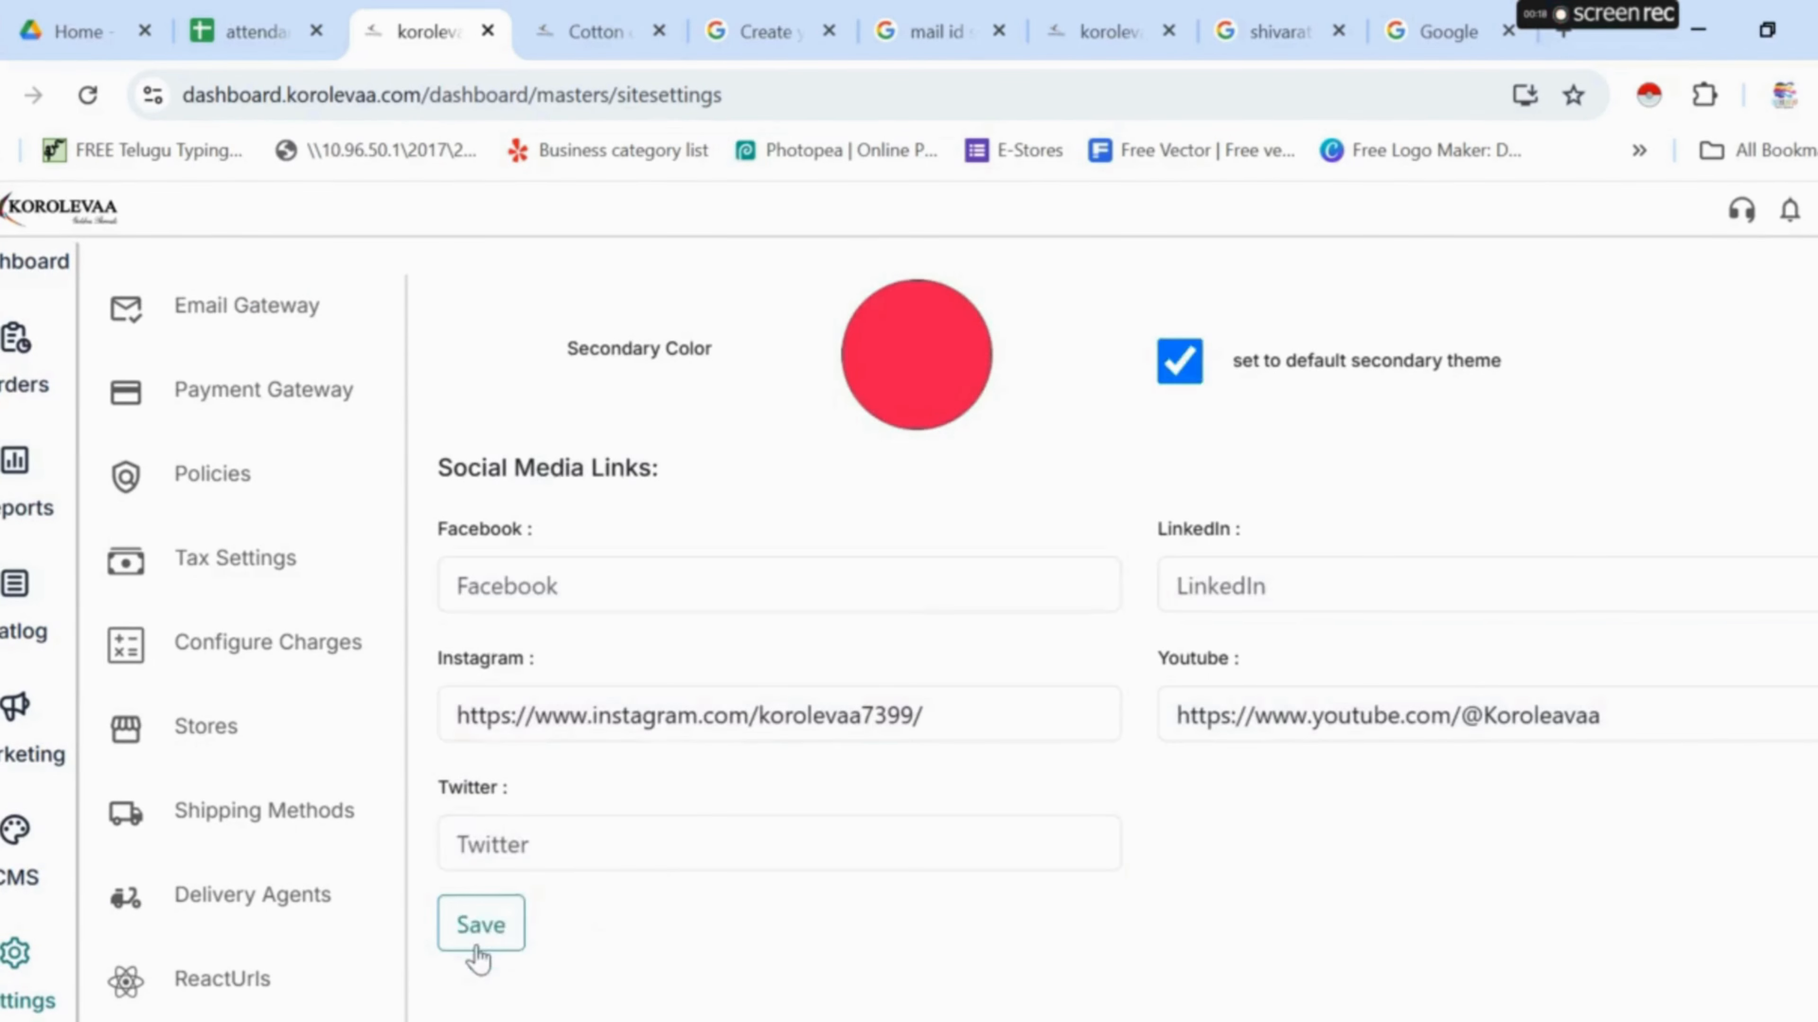
scroll(721, 799, "up", 20)
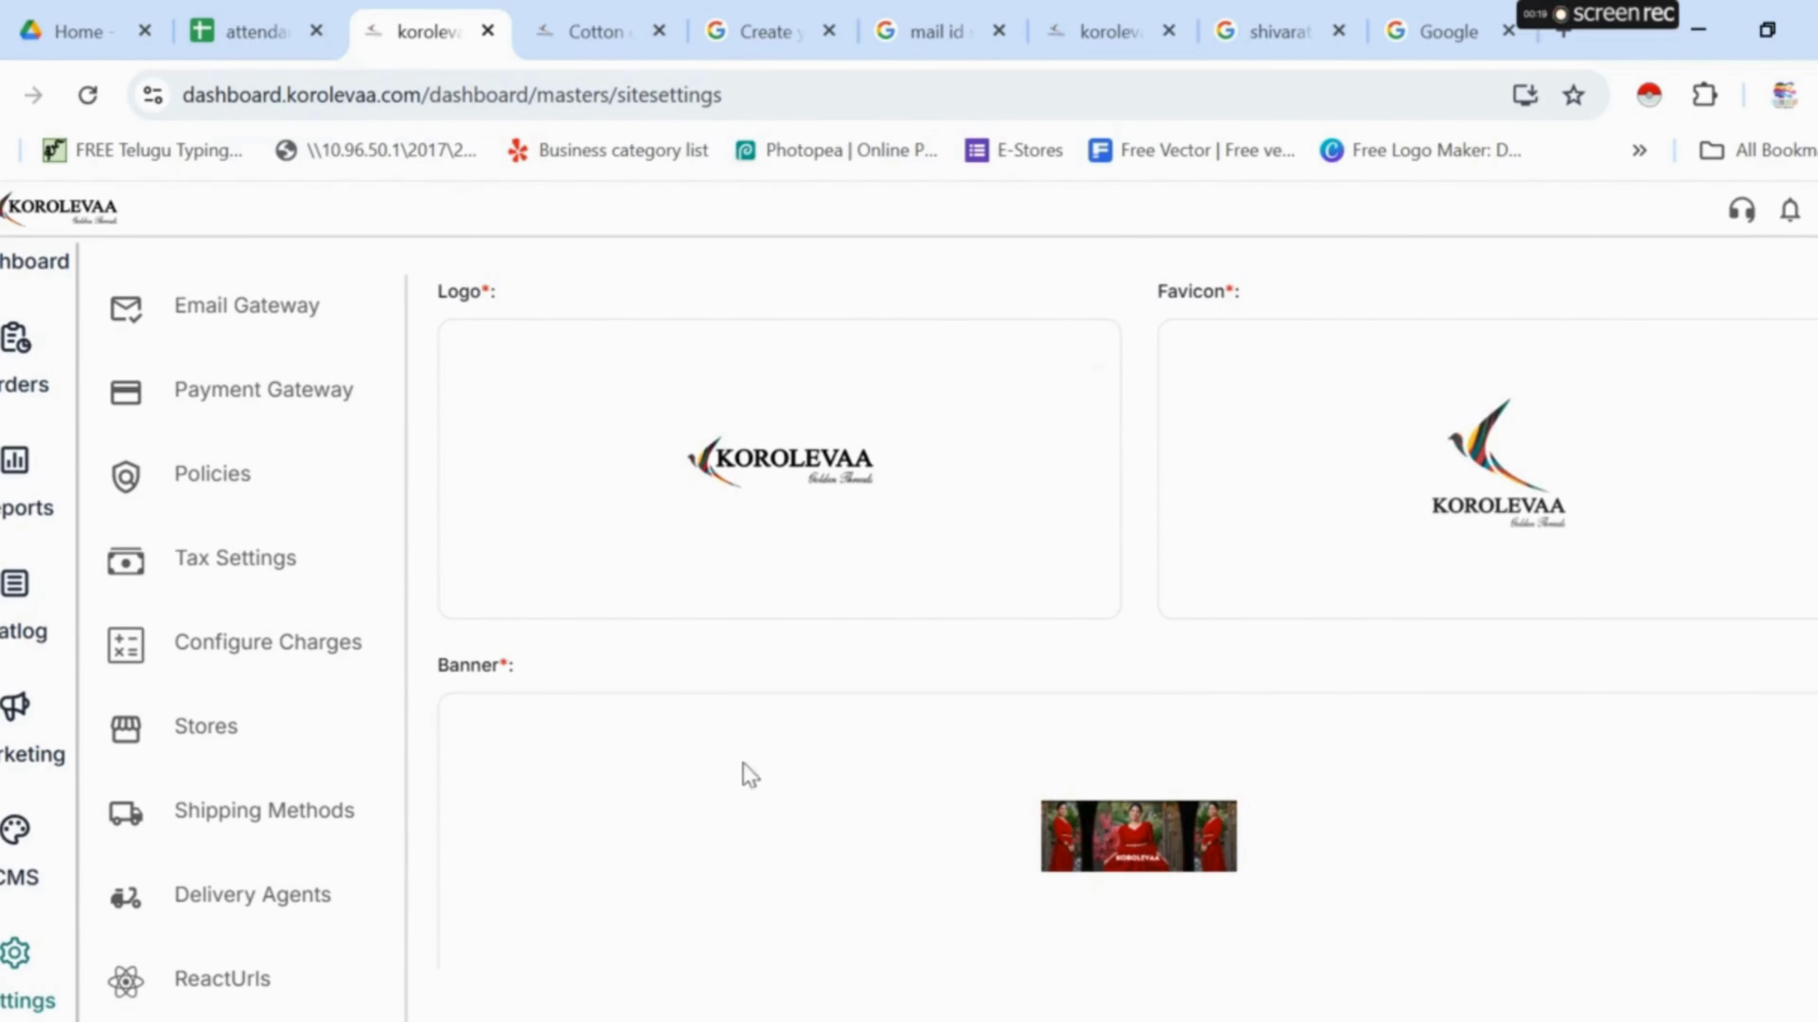
left_click(760, 466)
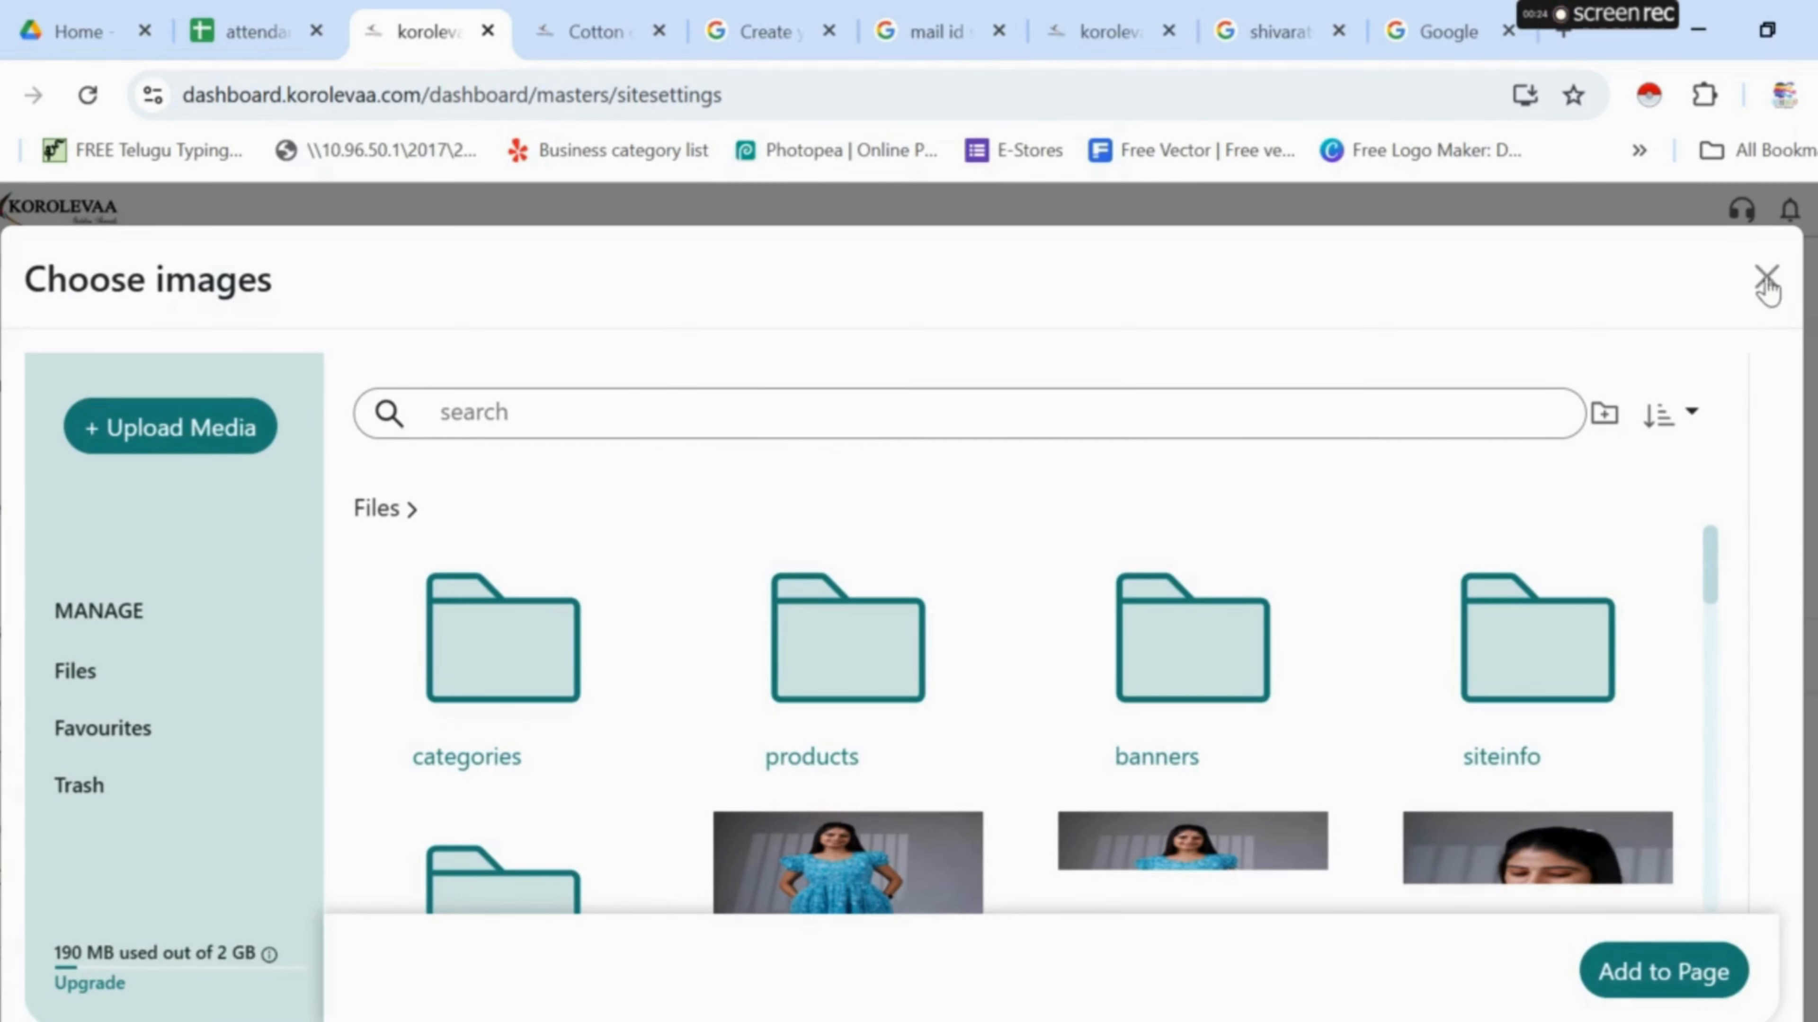
left_click(1766, 279)
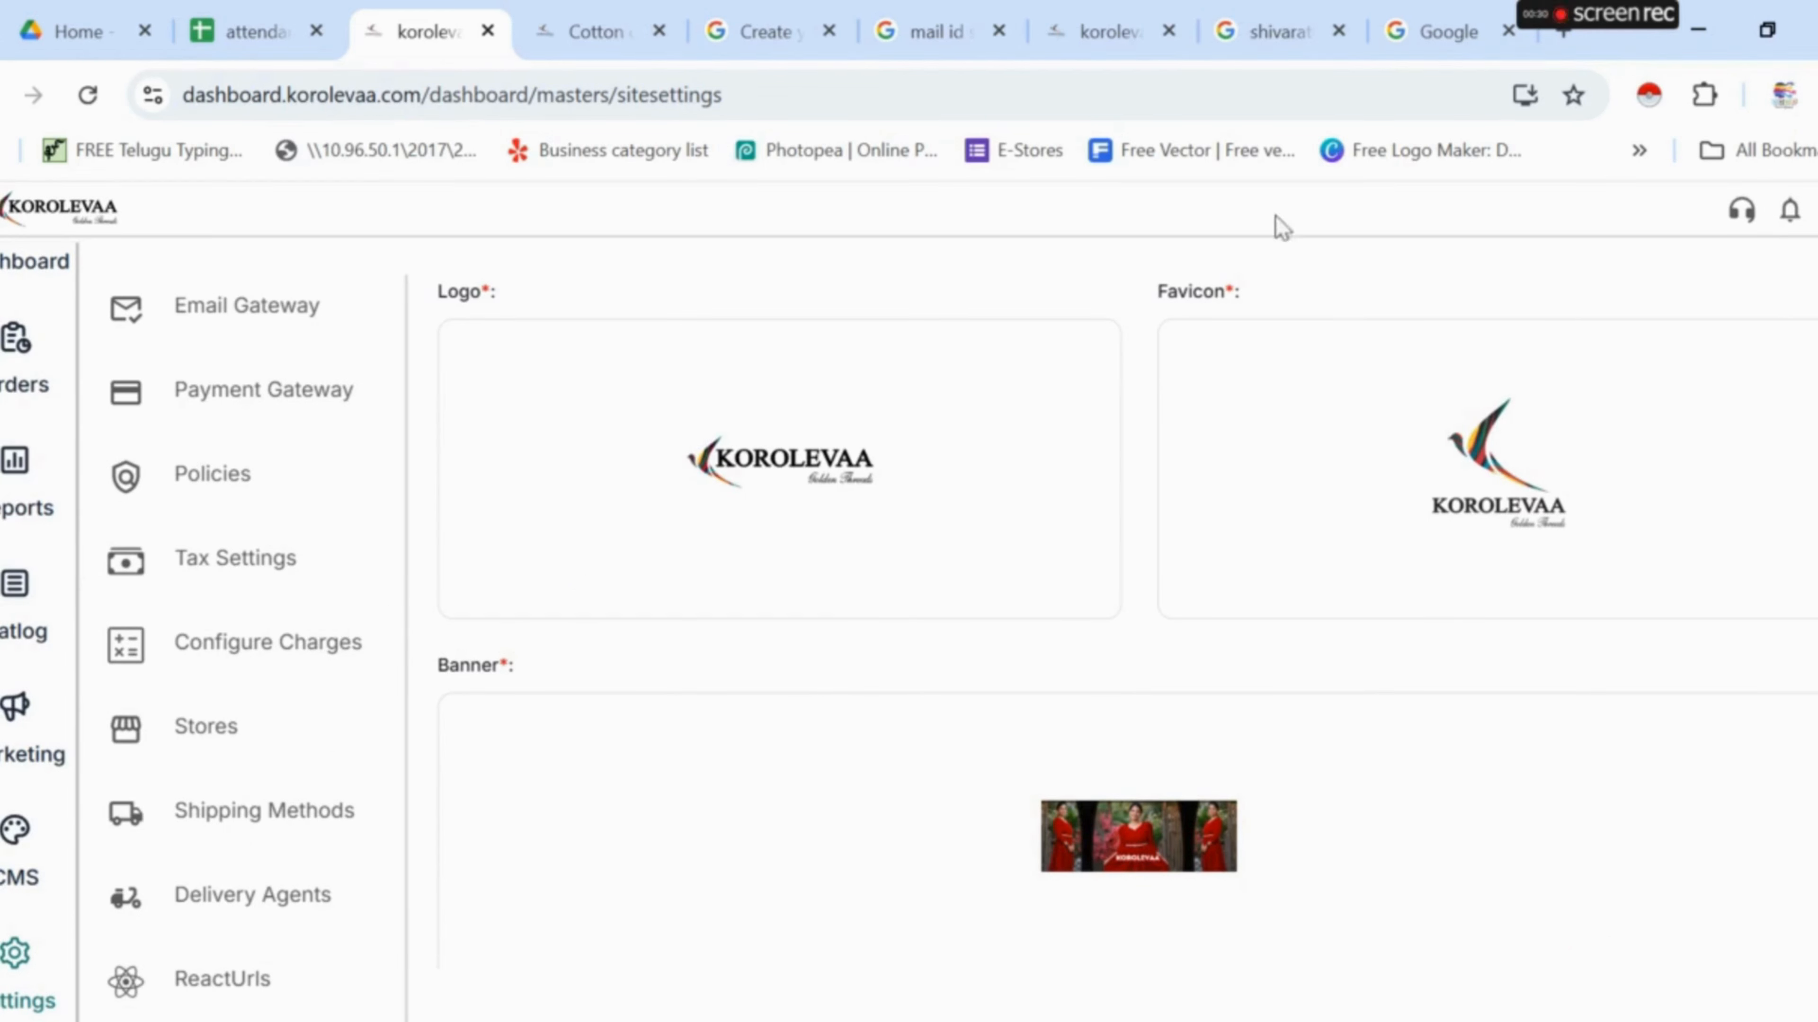
- Compare the settings with the live Cotton co-ord sets storefront, then return to Site Settings
mouse_move(543, 50)
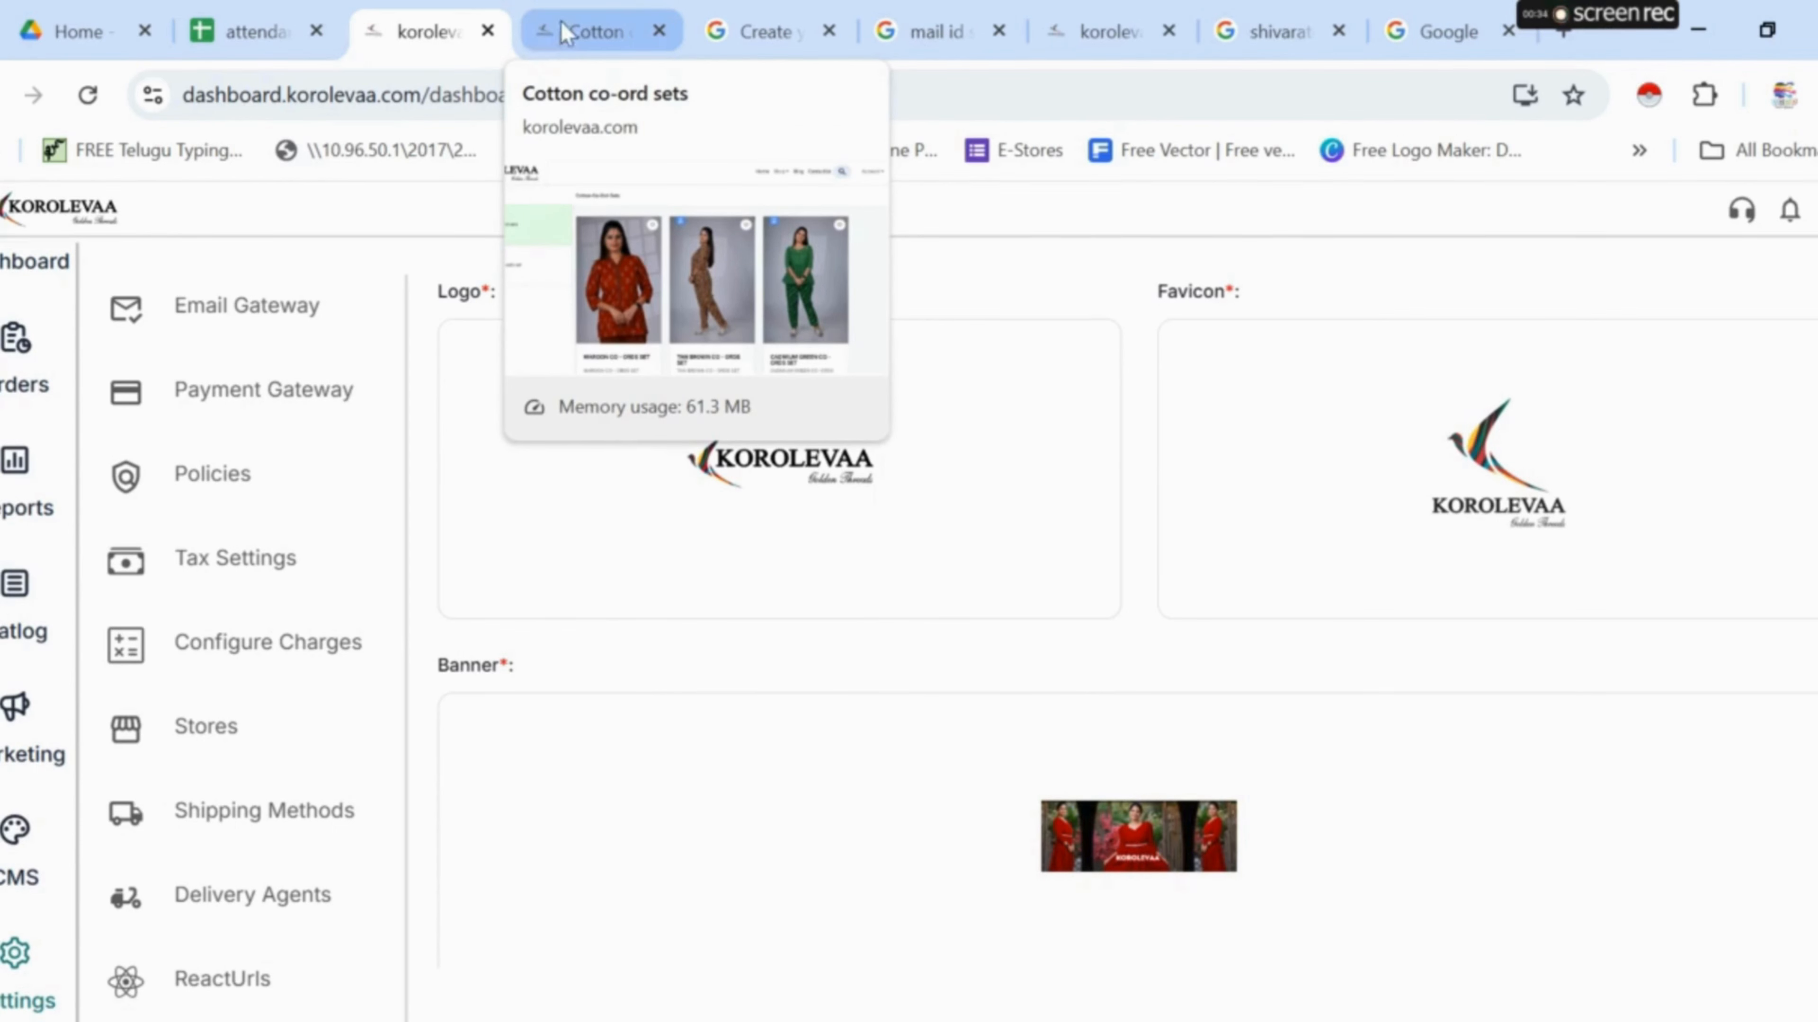
scroll(1245, 509, "down", 2)
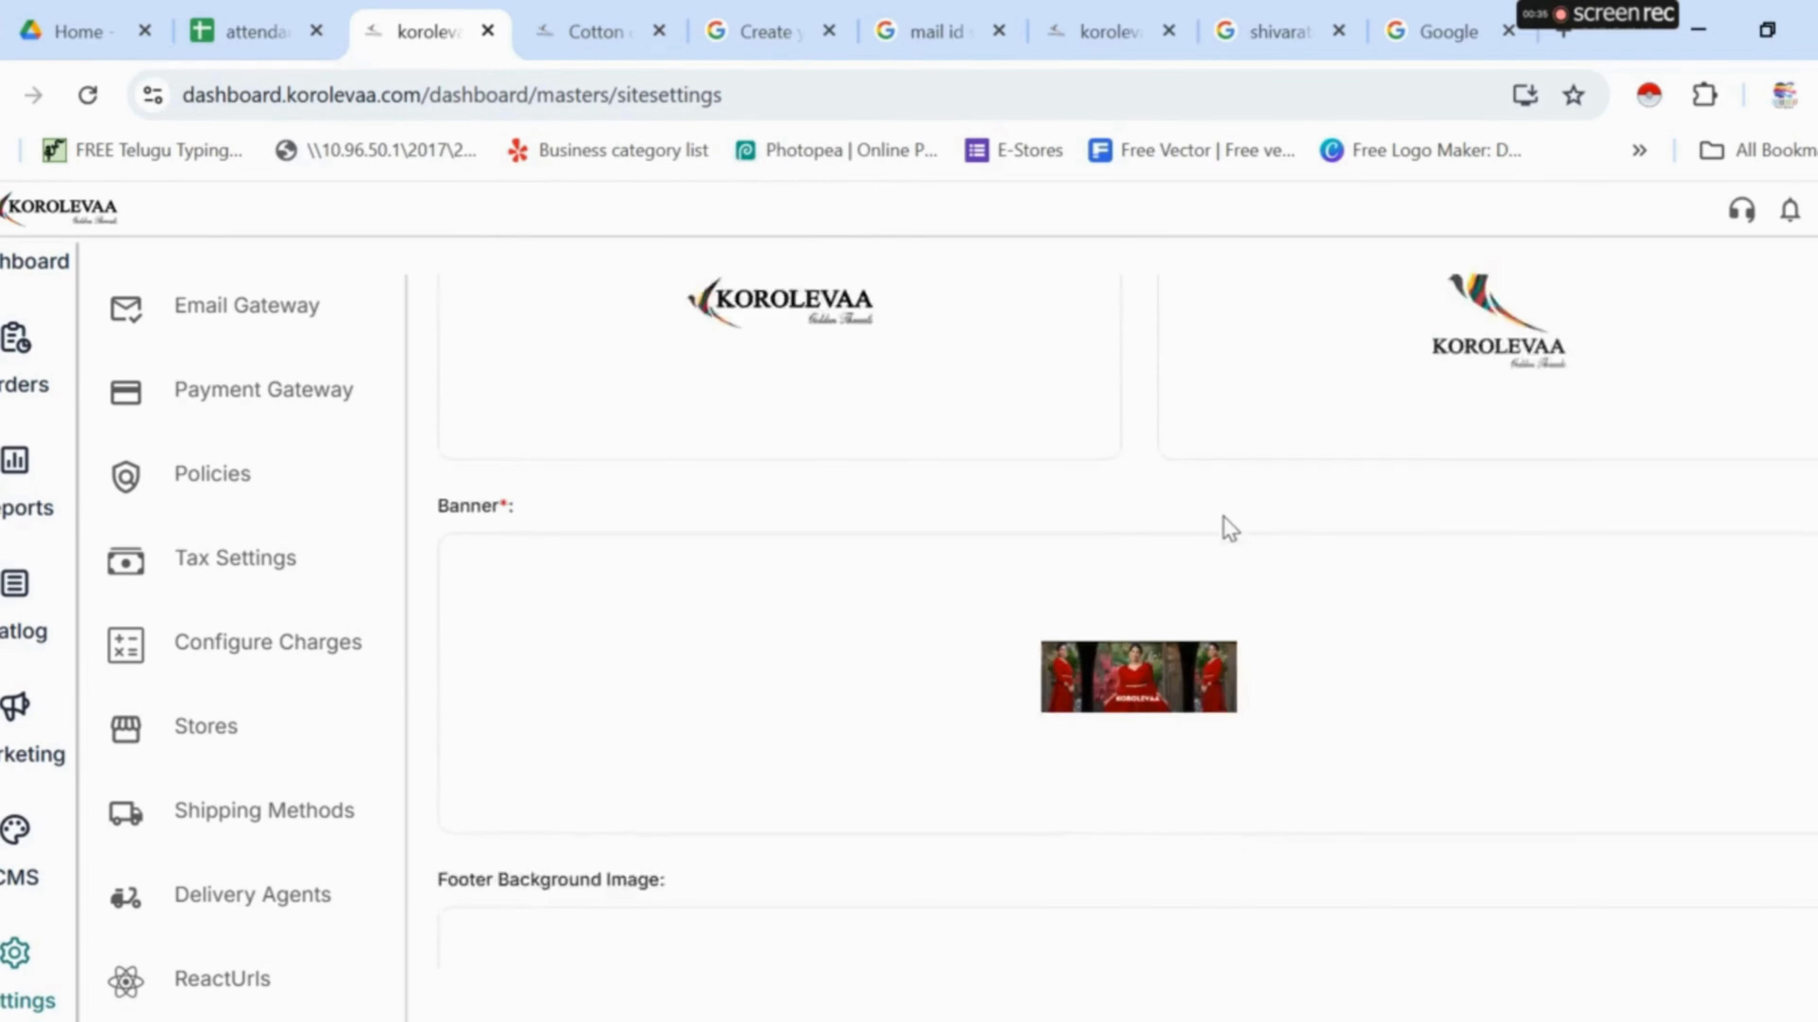
scroll(1180, 551, "down", 2)
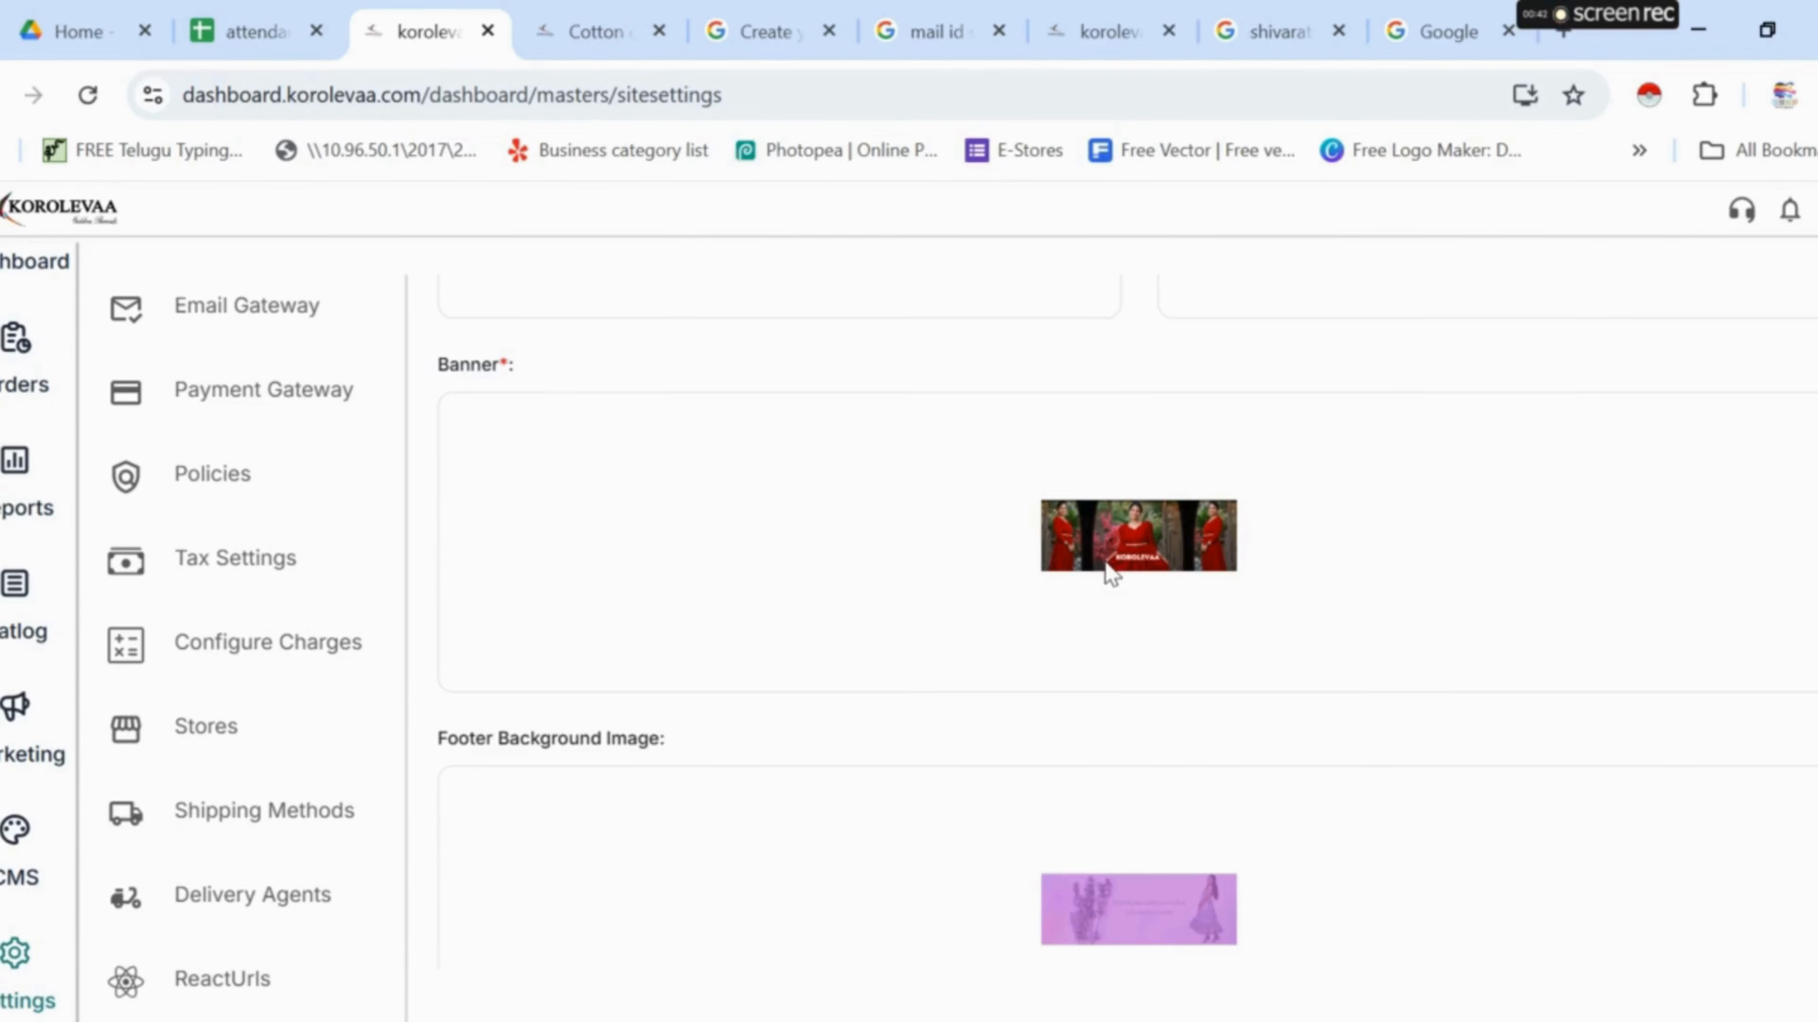
scroll(1088, 572, "down", 4)
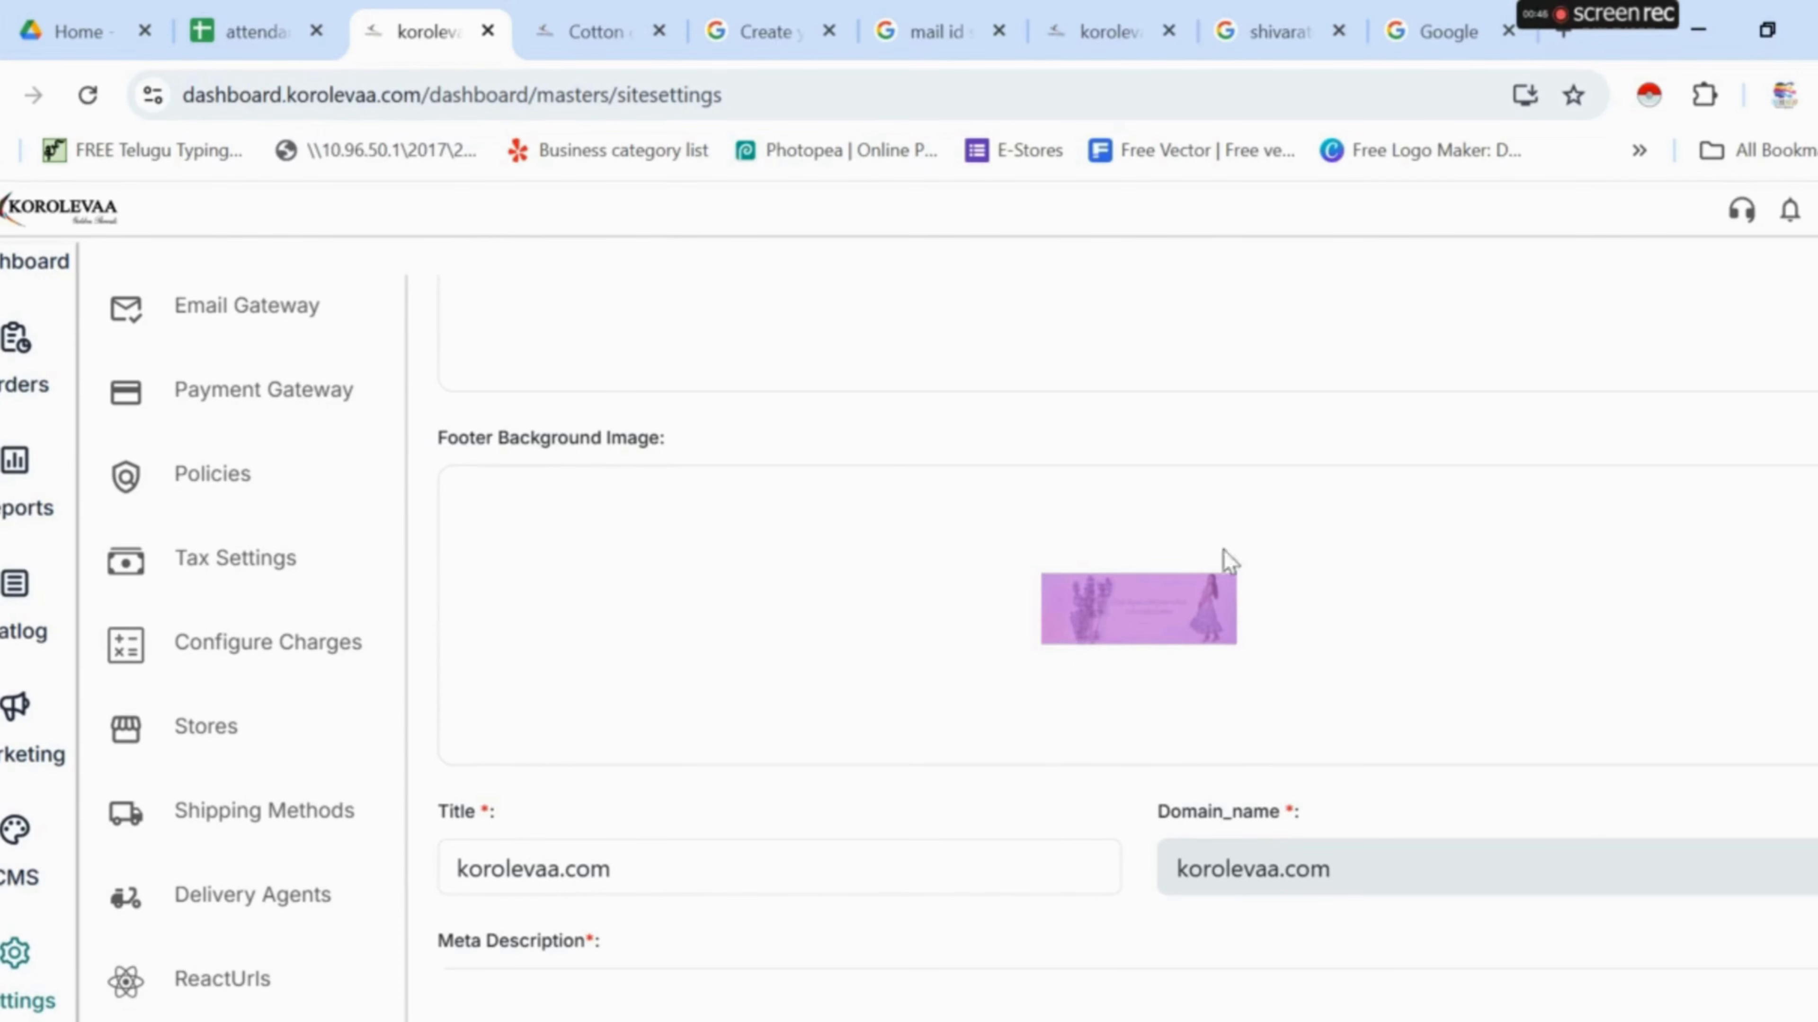
left_click(582, 15)
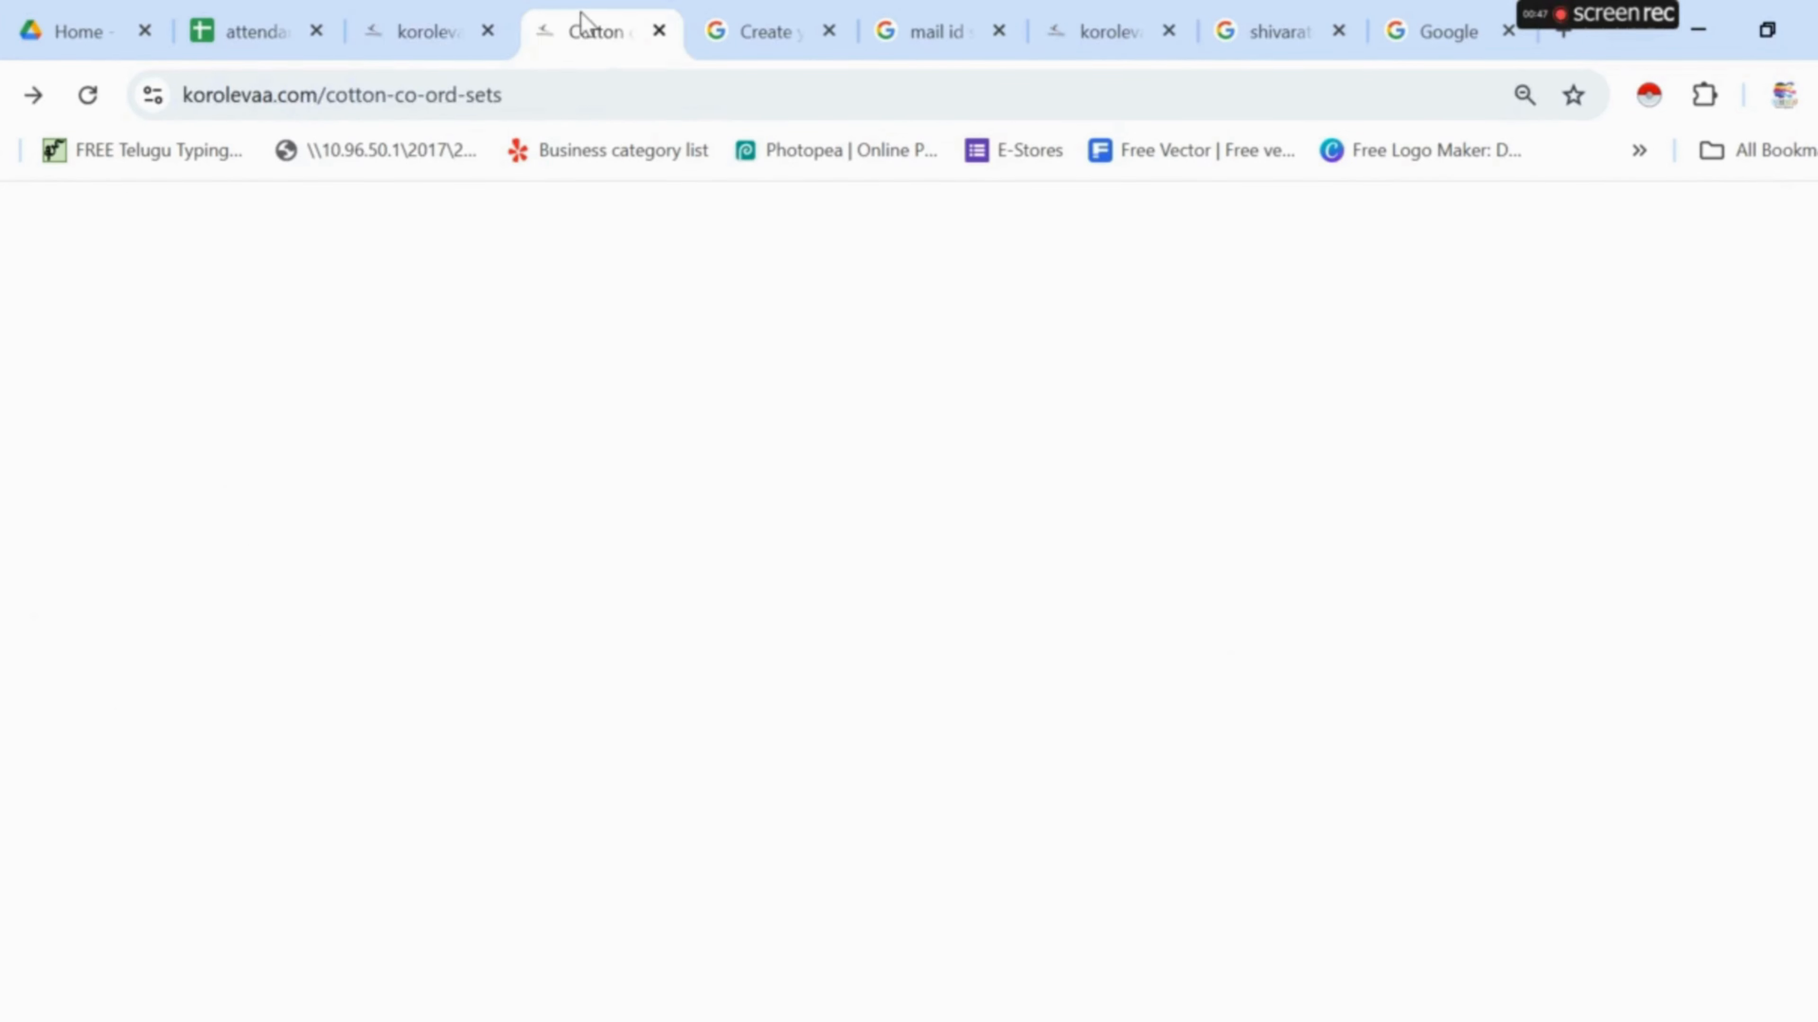
scroll(1038, 645, "down", 10)
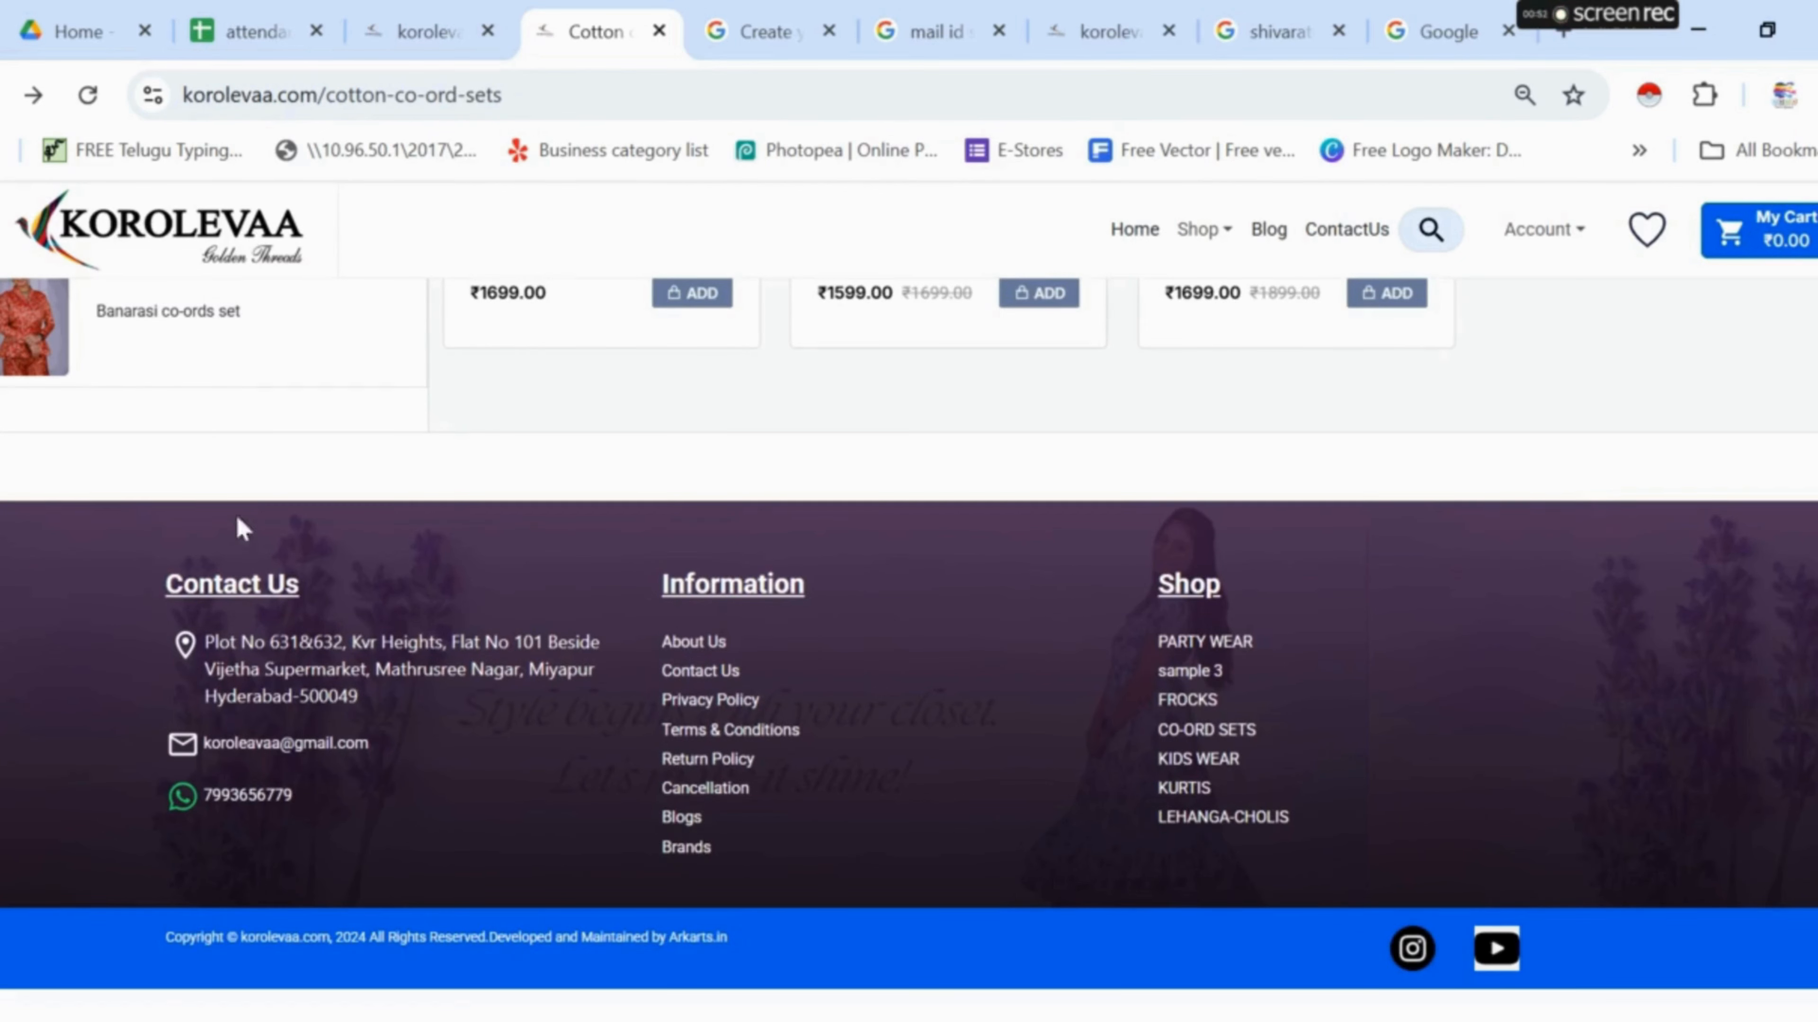
left_click(427, 32)
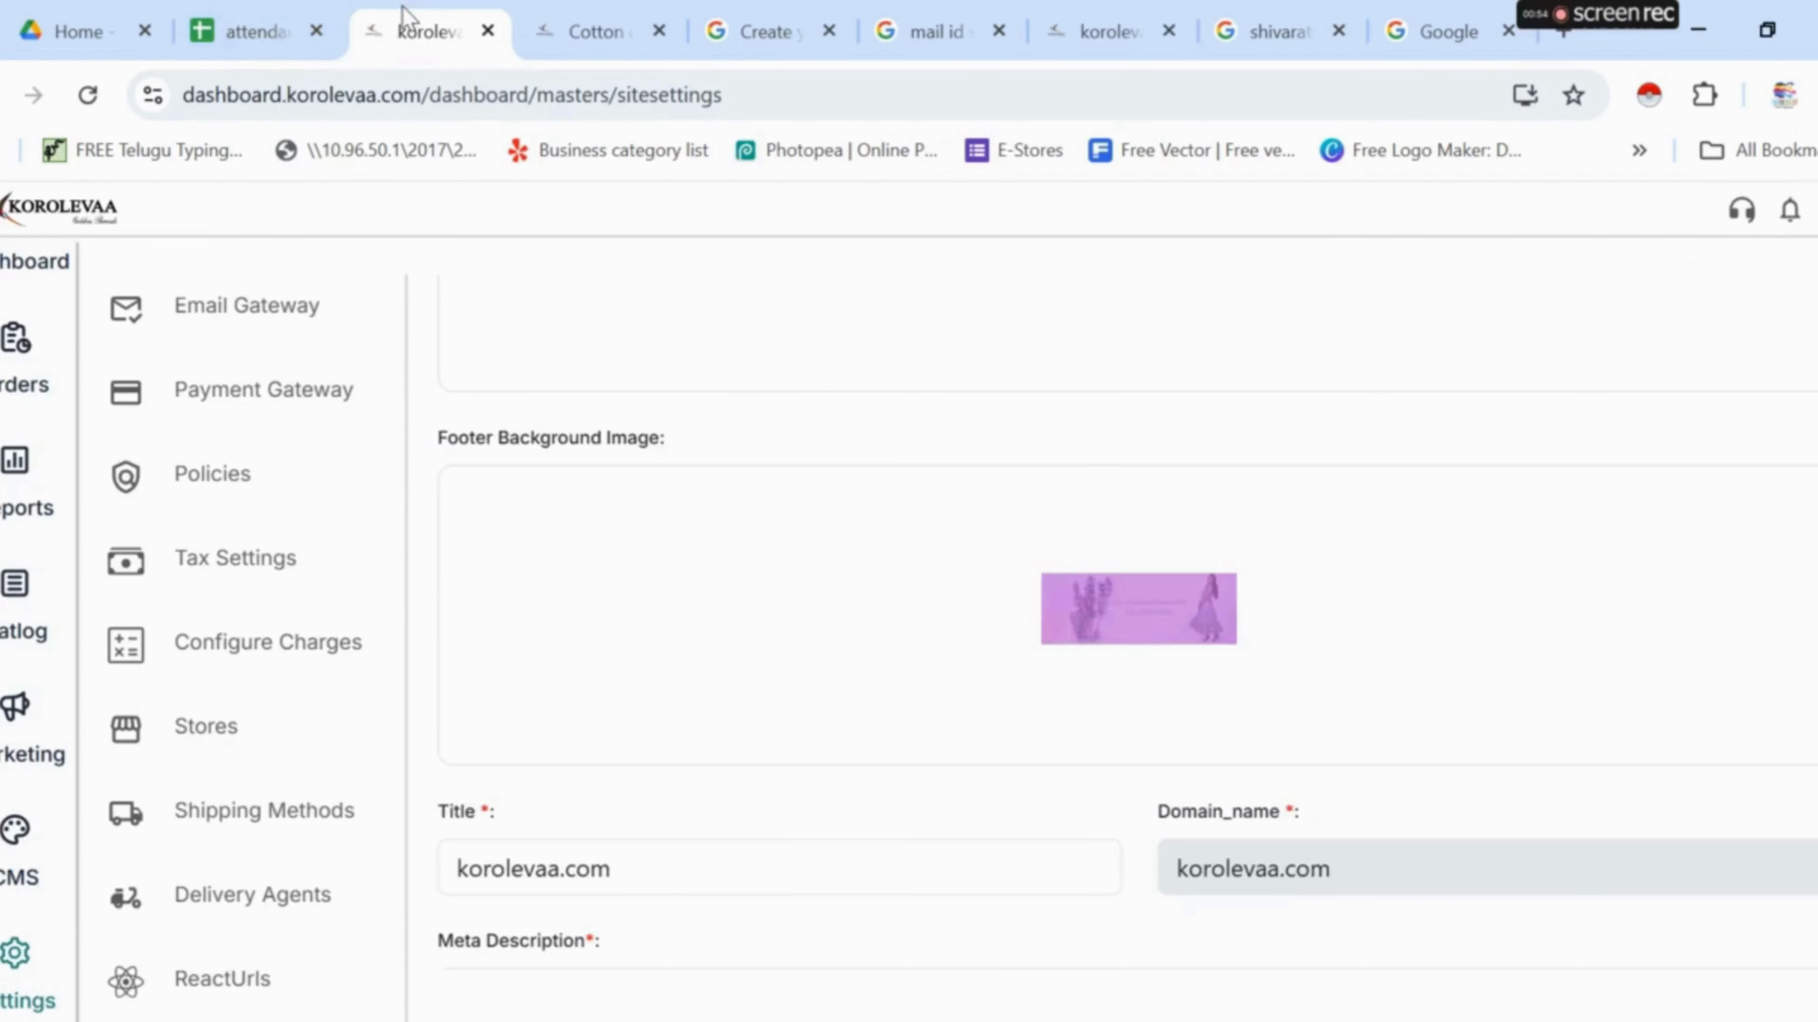
scroll(1120, 621, "down", 2)
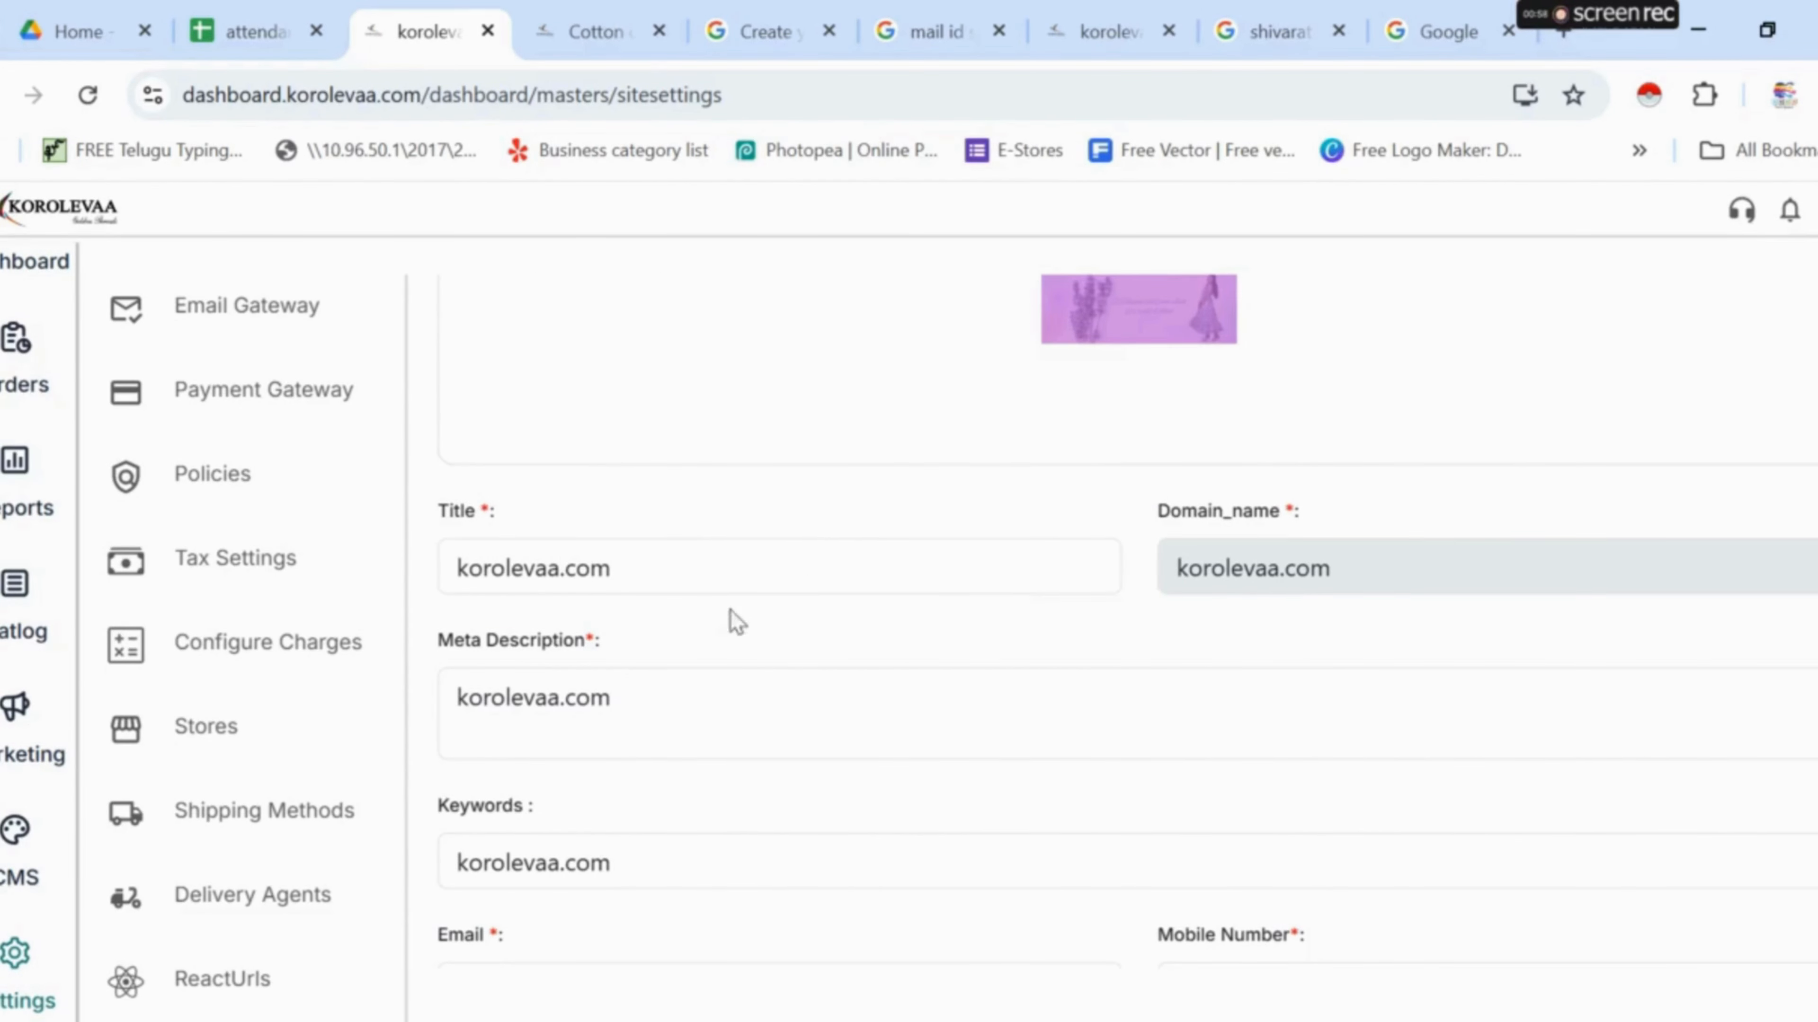
scroll(722, 701, "down", 2)
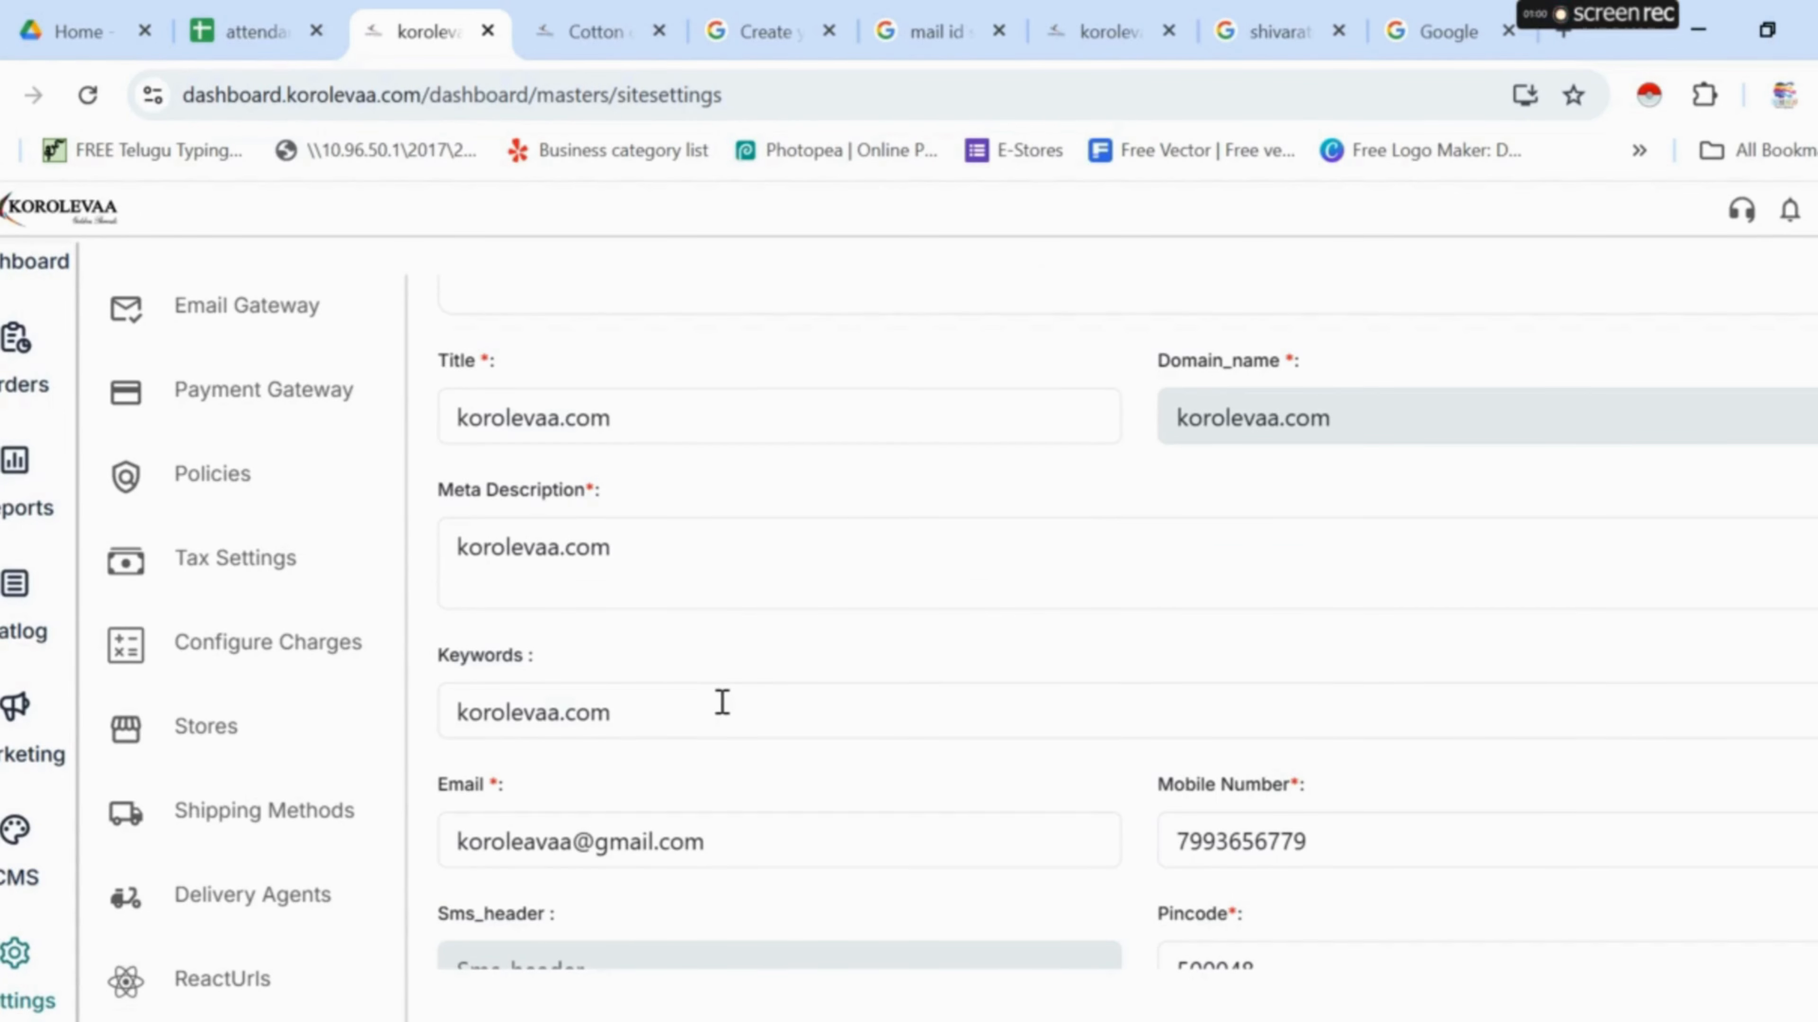
scroll(722, 701, "down", 2)
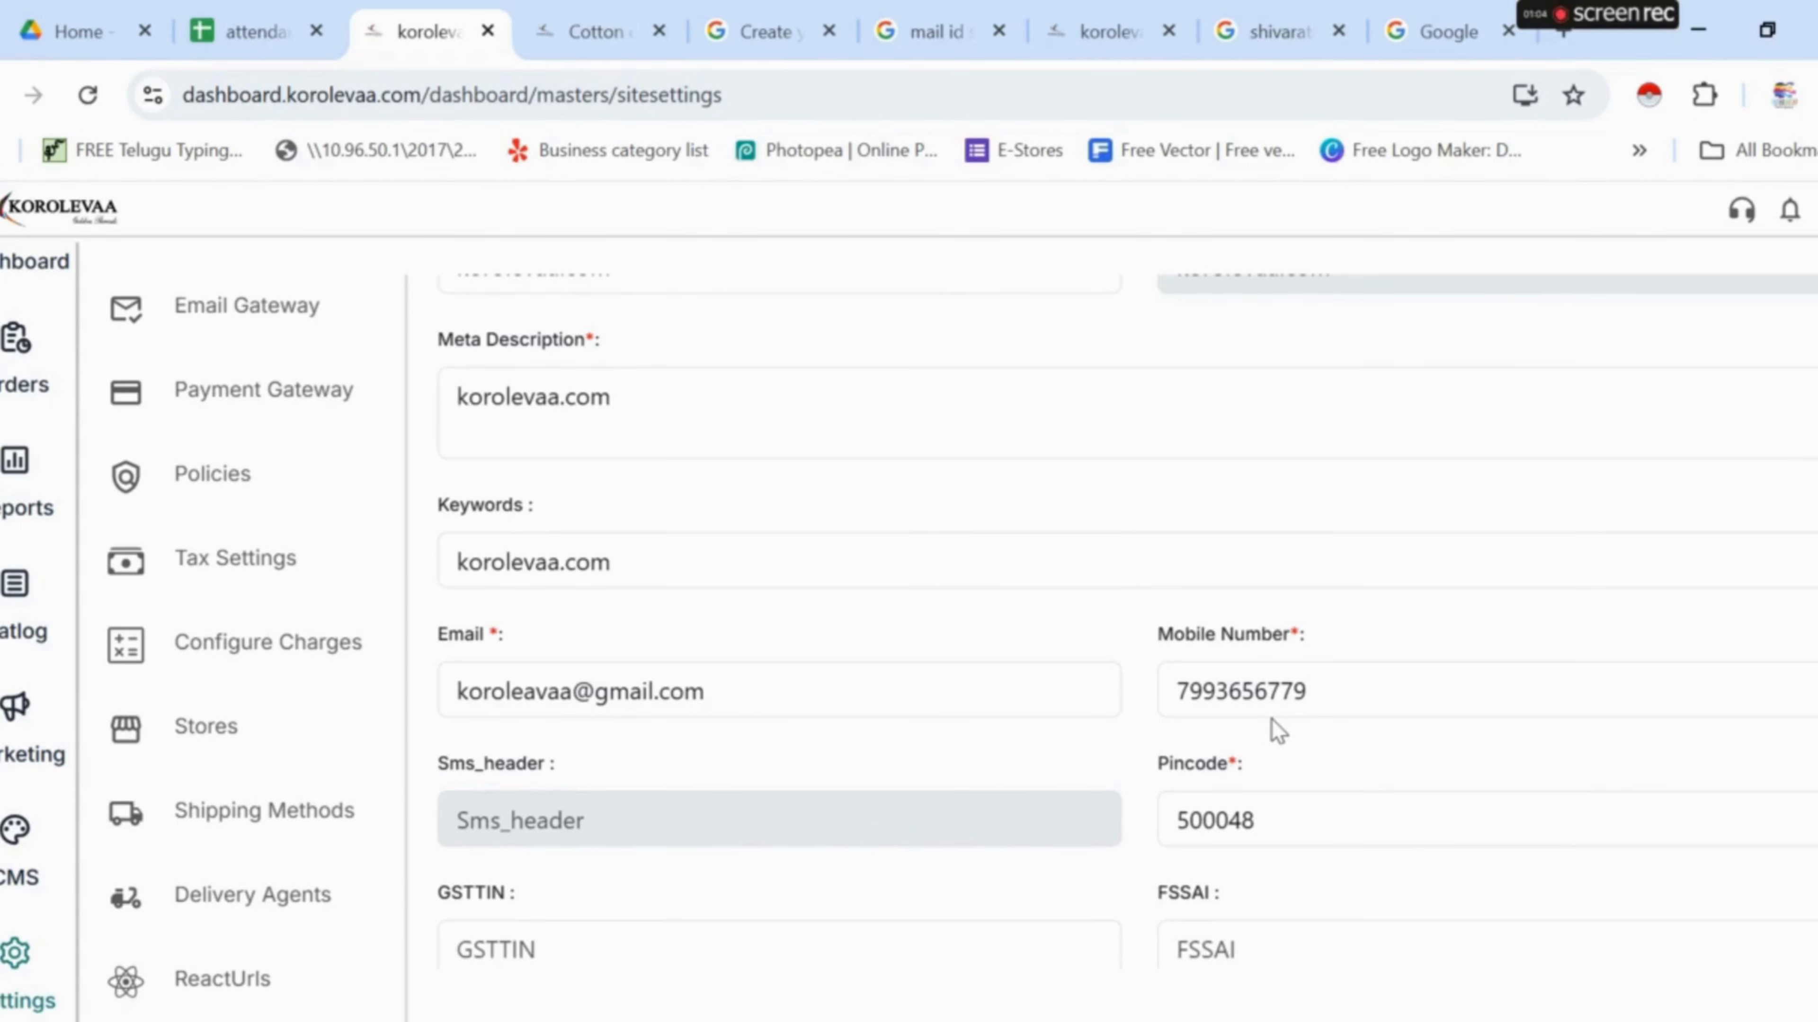
scroll(1271, 719, "down", 2)
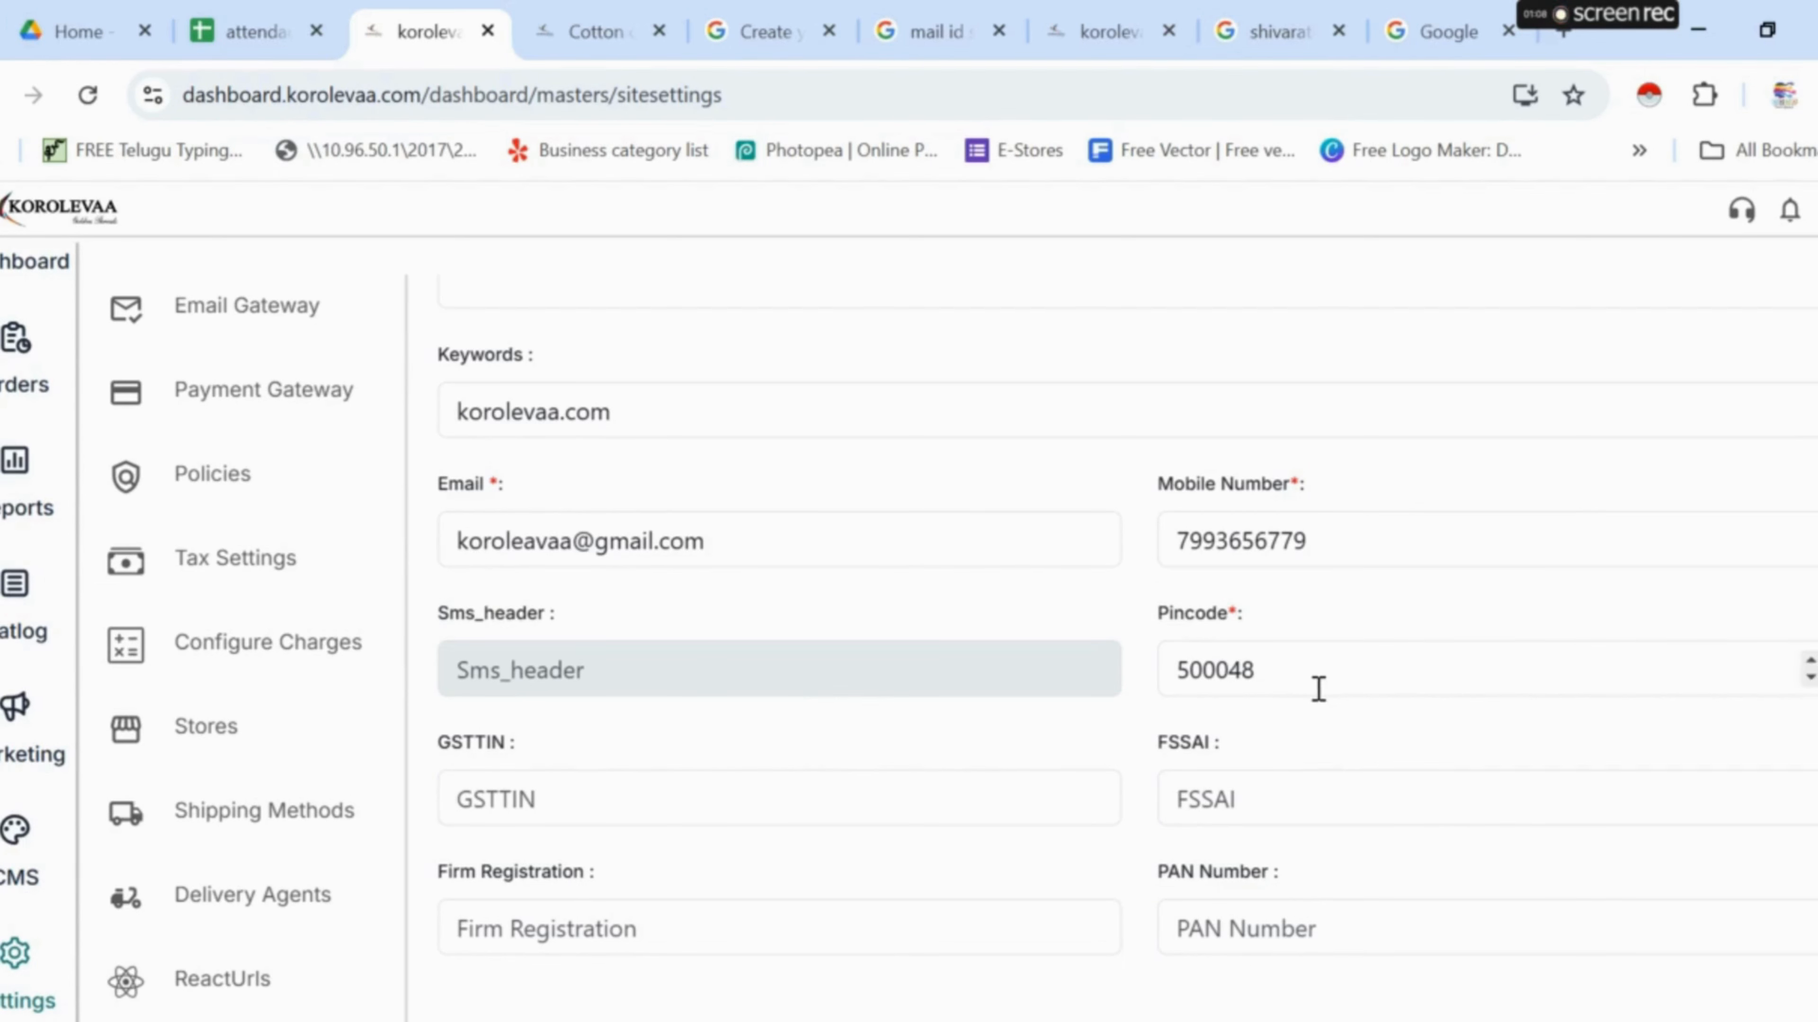
scroll(1319, 689, "down", 2)
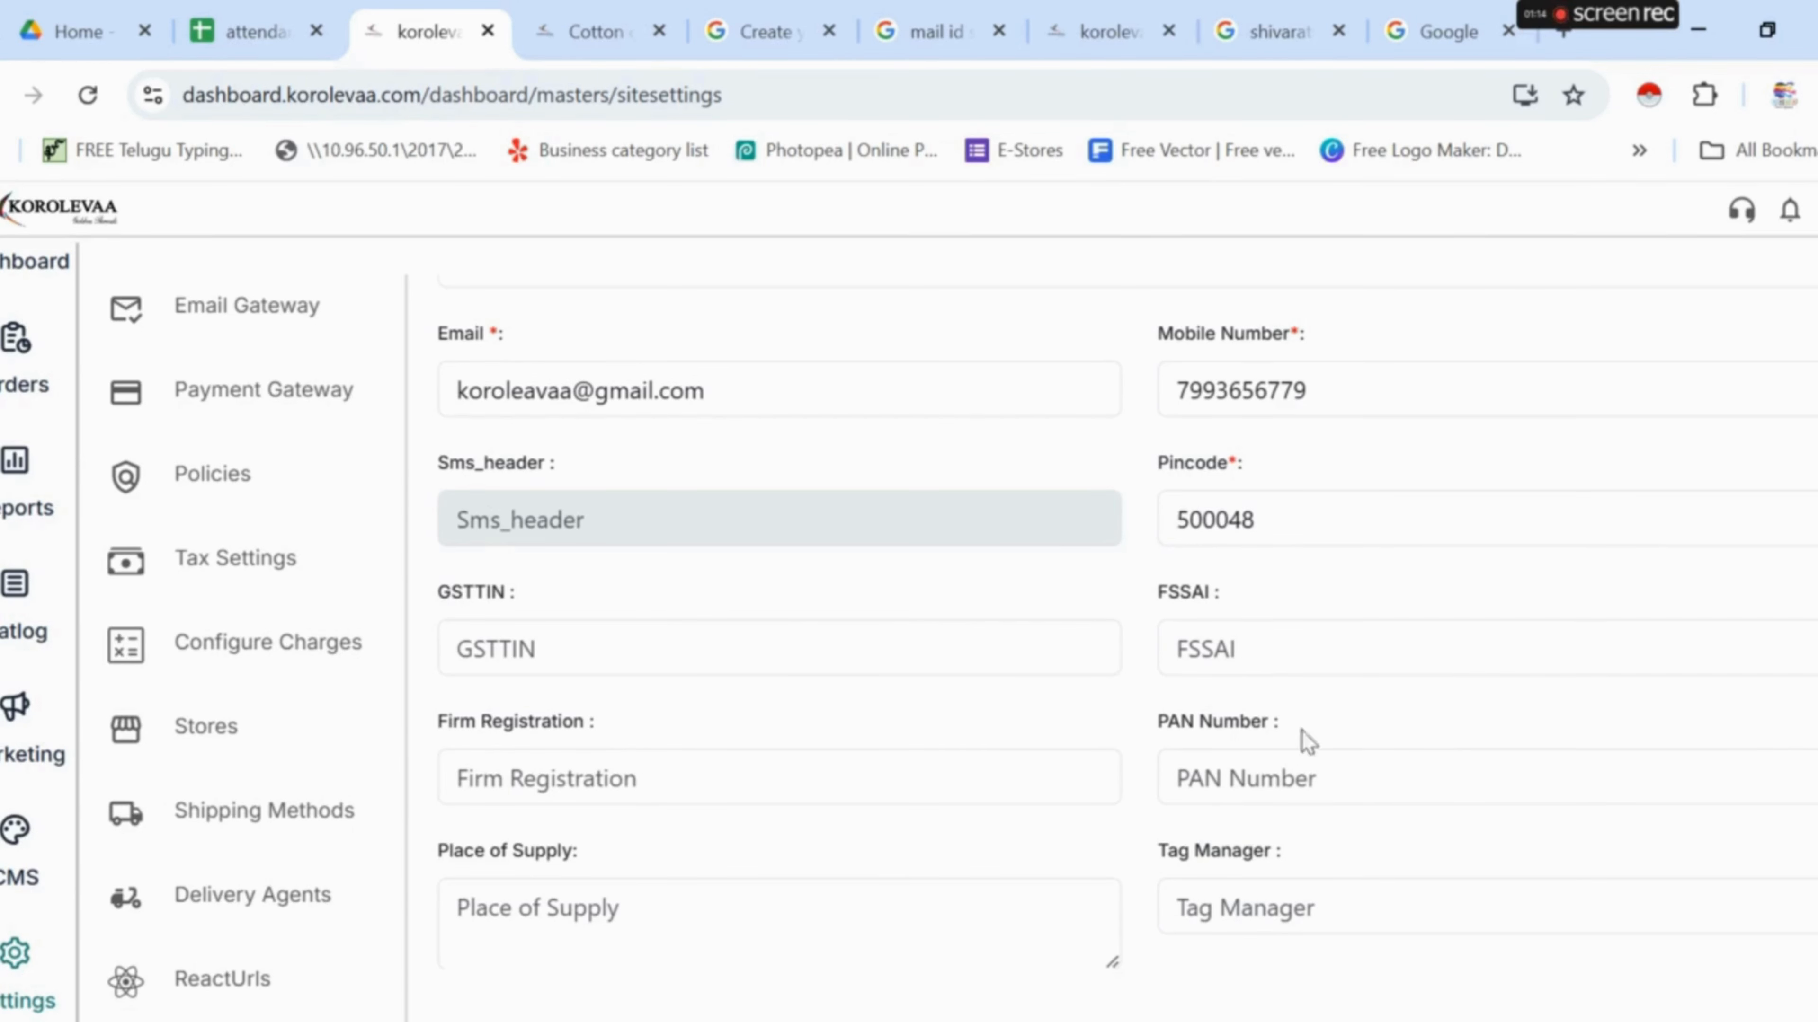
scroll(1417, 799, "down", 6)
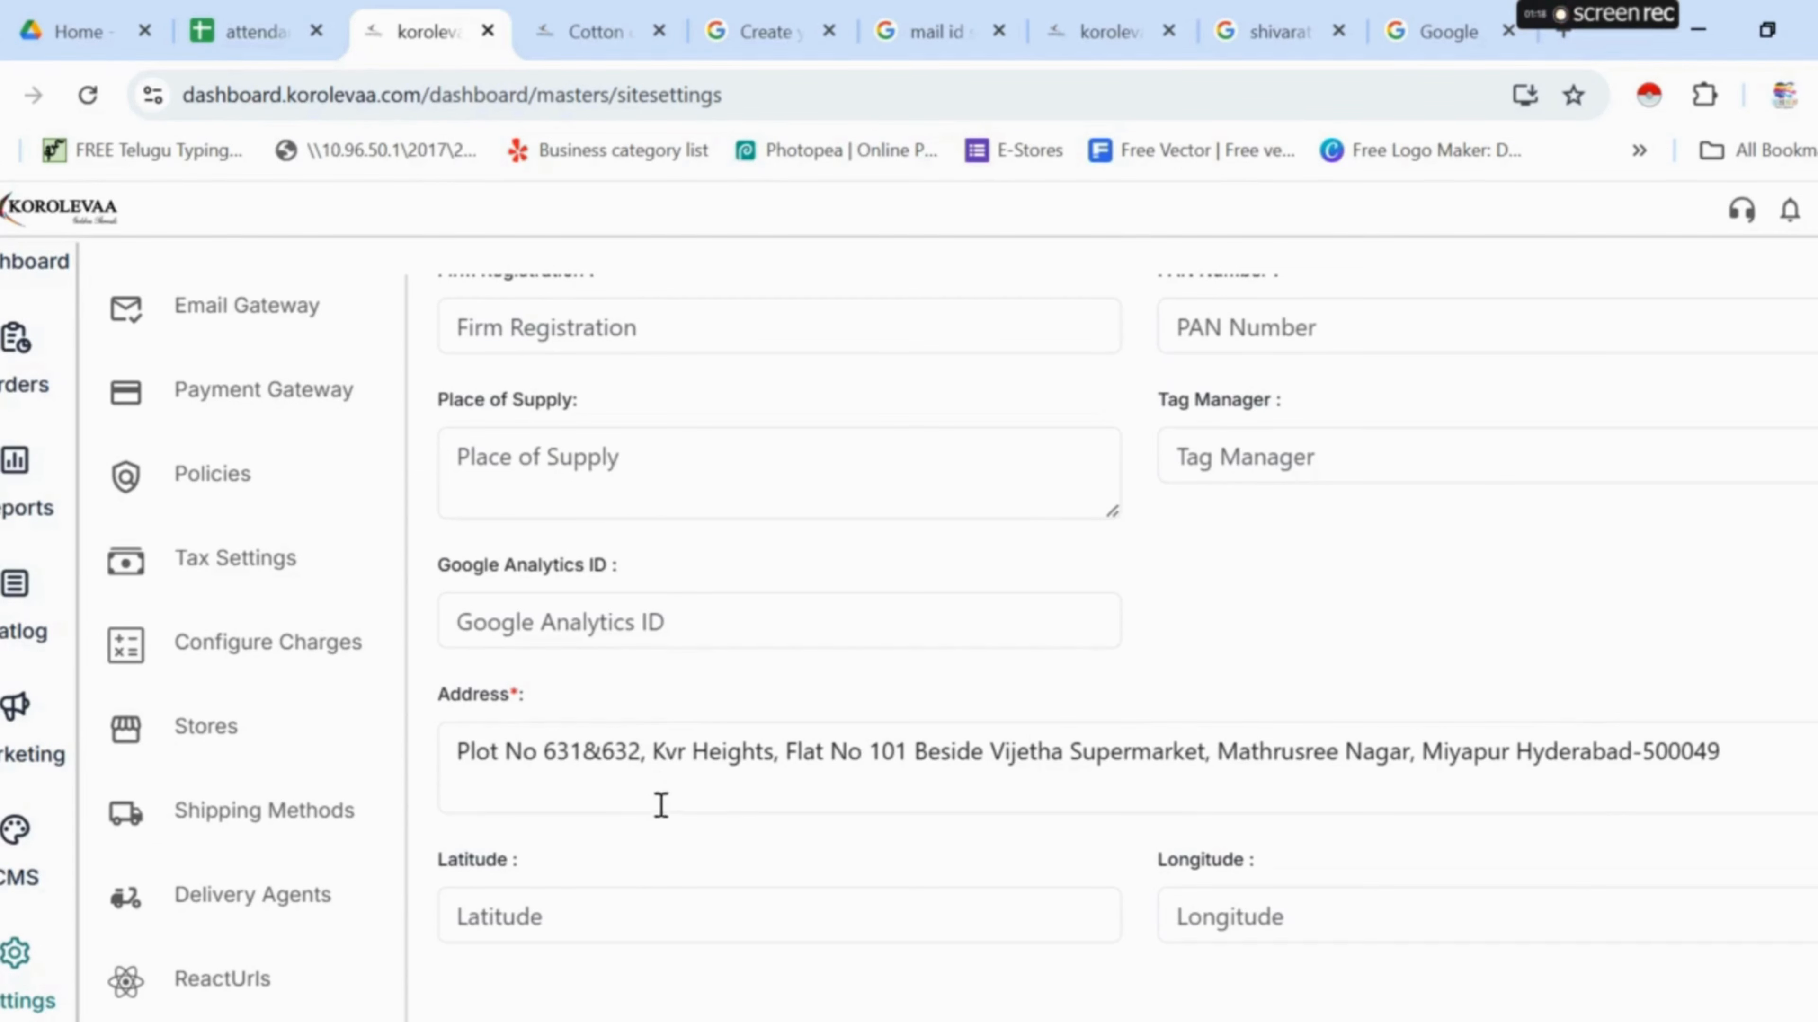
scroll(959, 809, "down", 2)
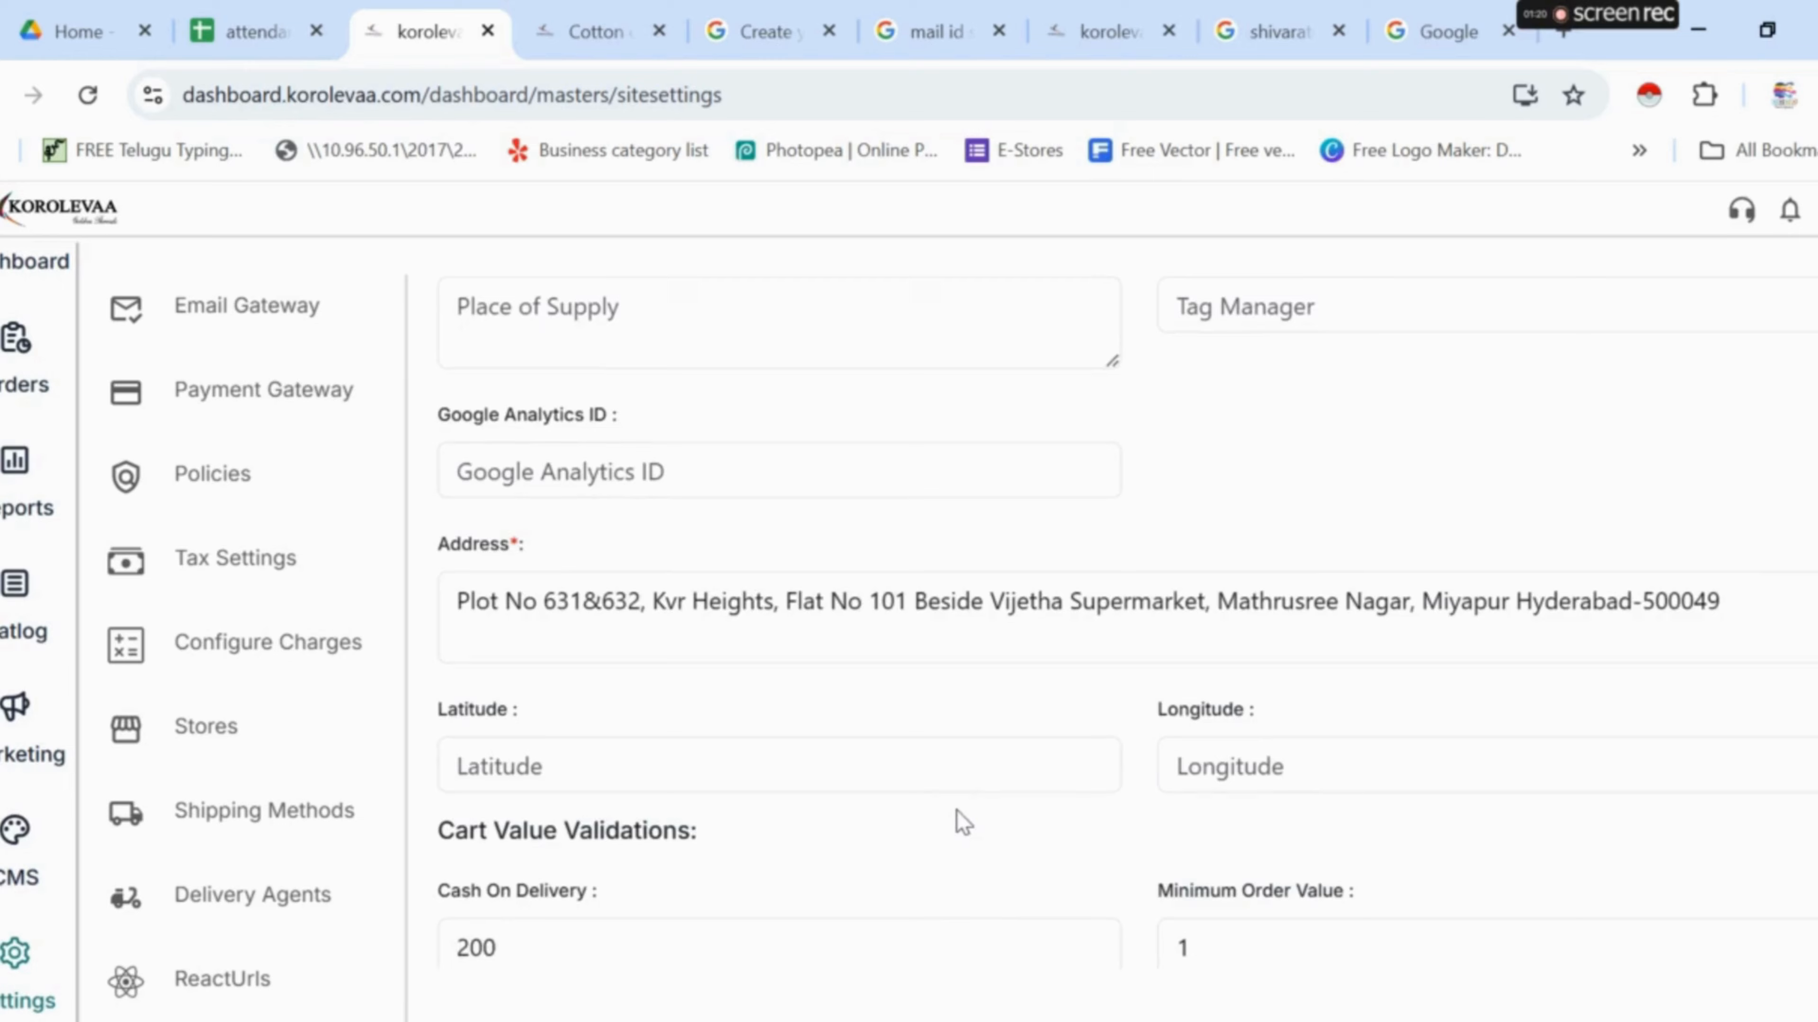
scroll(960, 820, "down", 4)
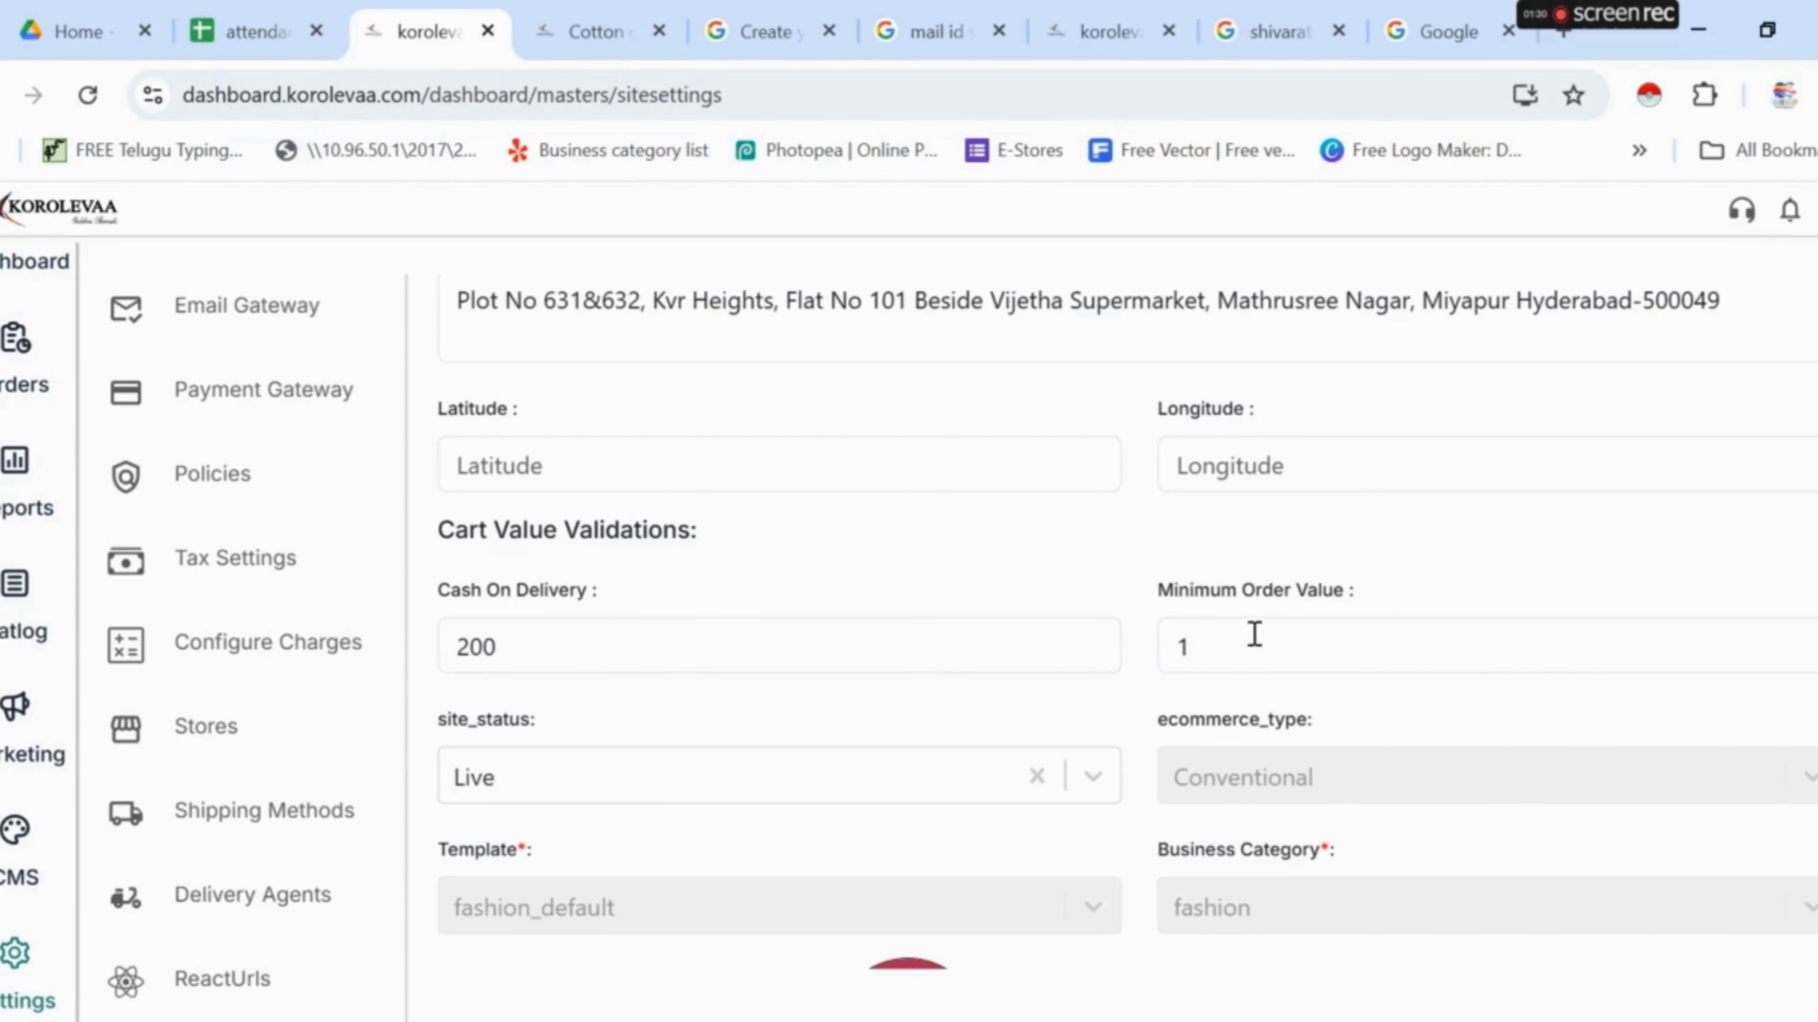
scroll(1254, 634, "down", 2)
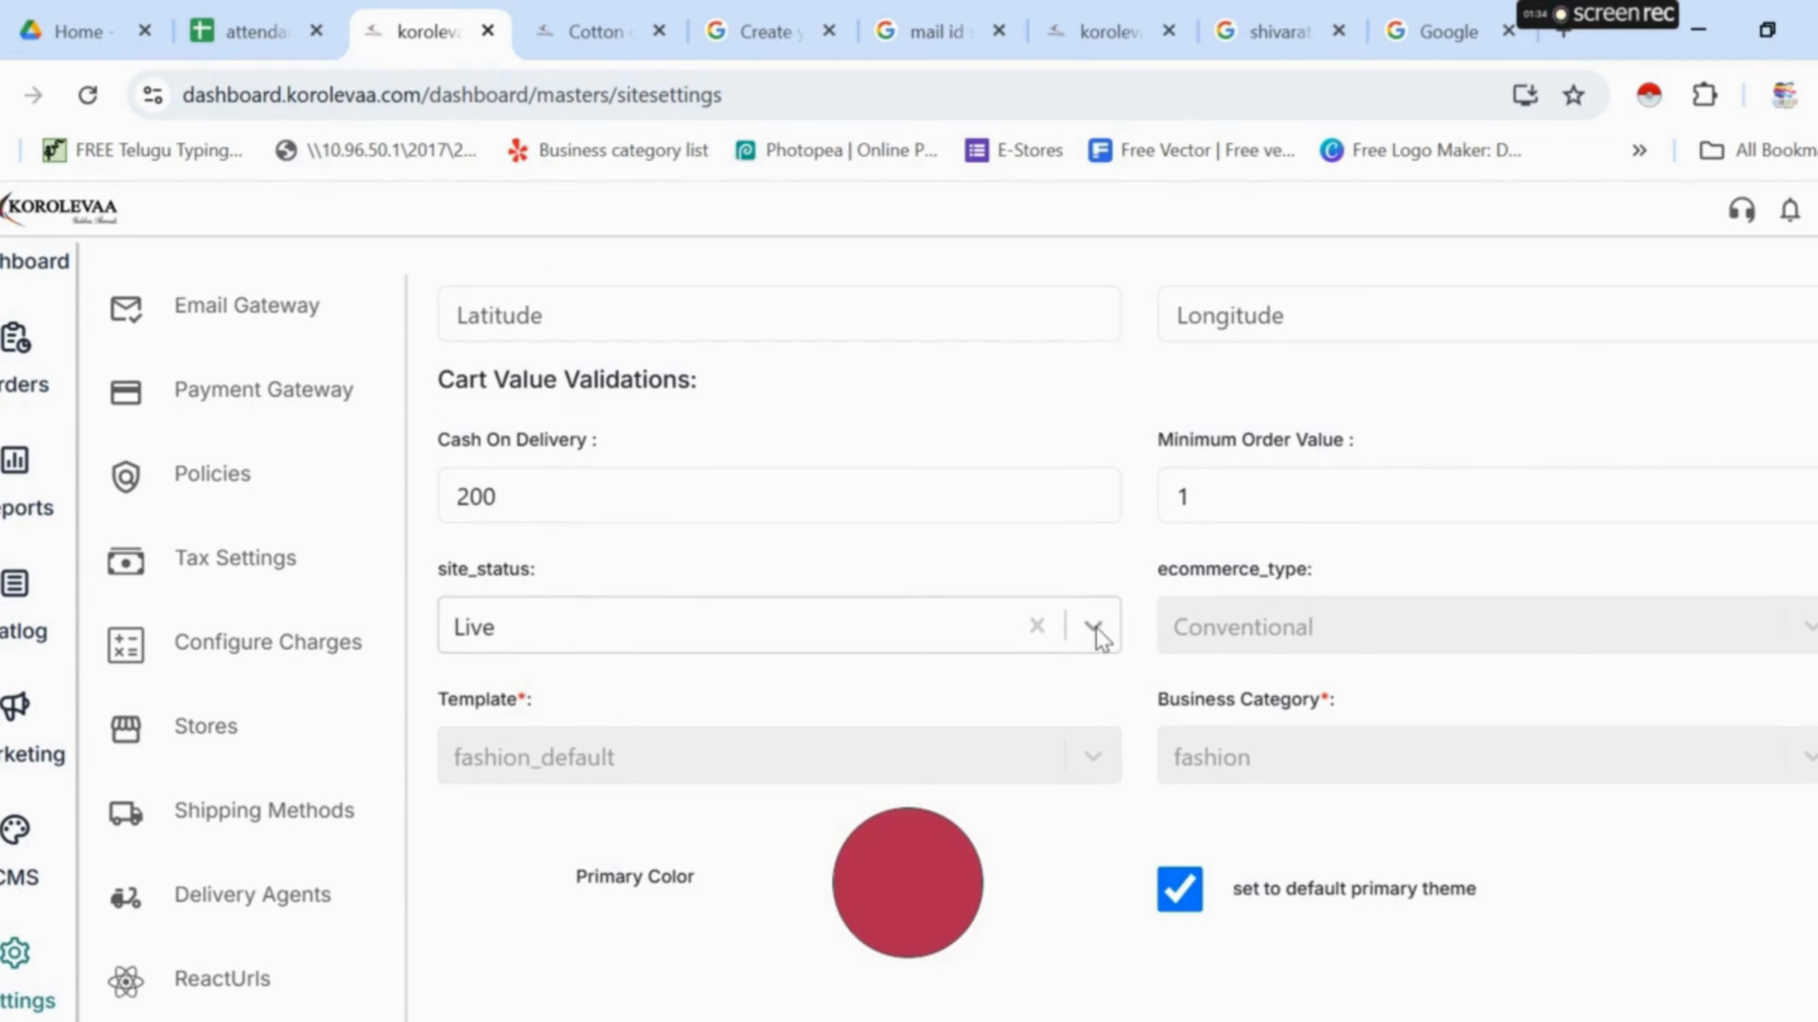
- Keep site status Live, check the Instagram and YouTube links, and switch to the Cotton storefront
left_click(1099, 634)
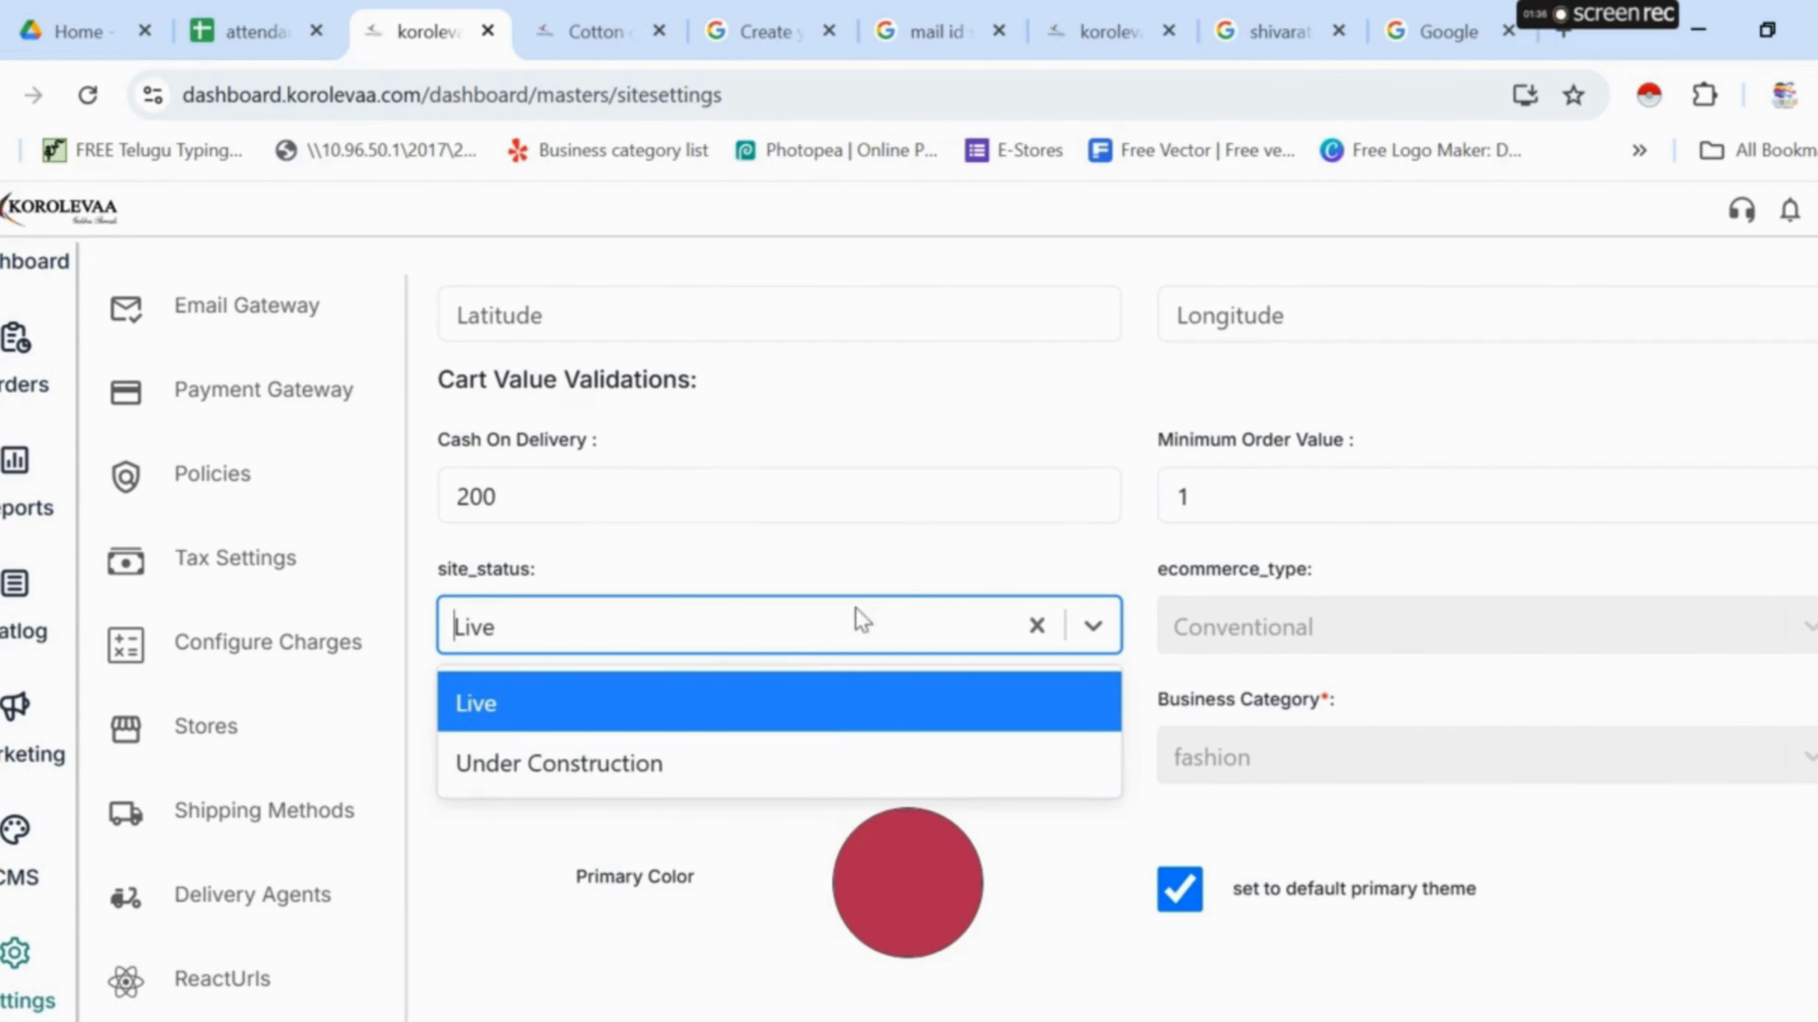
left_click(934, 571)
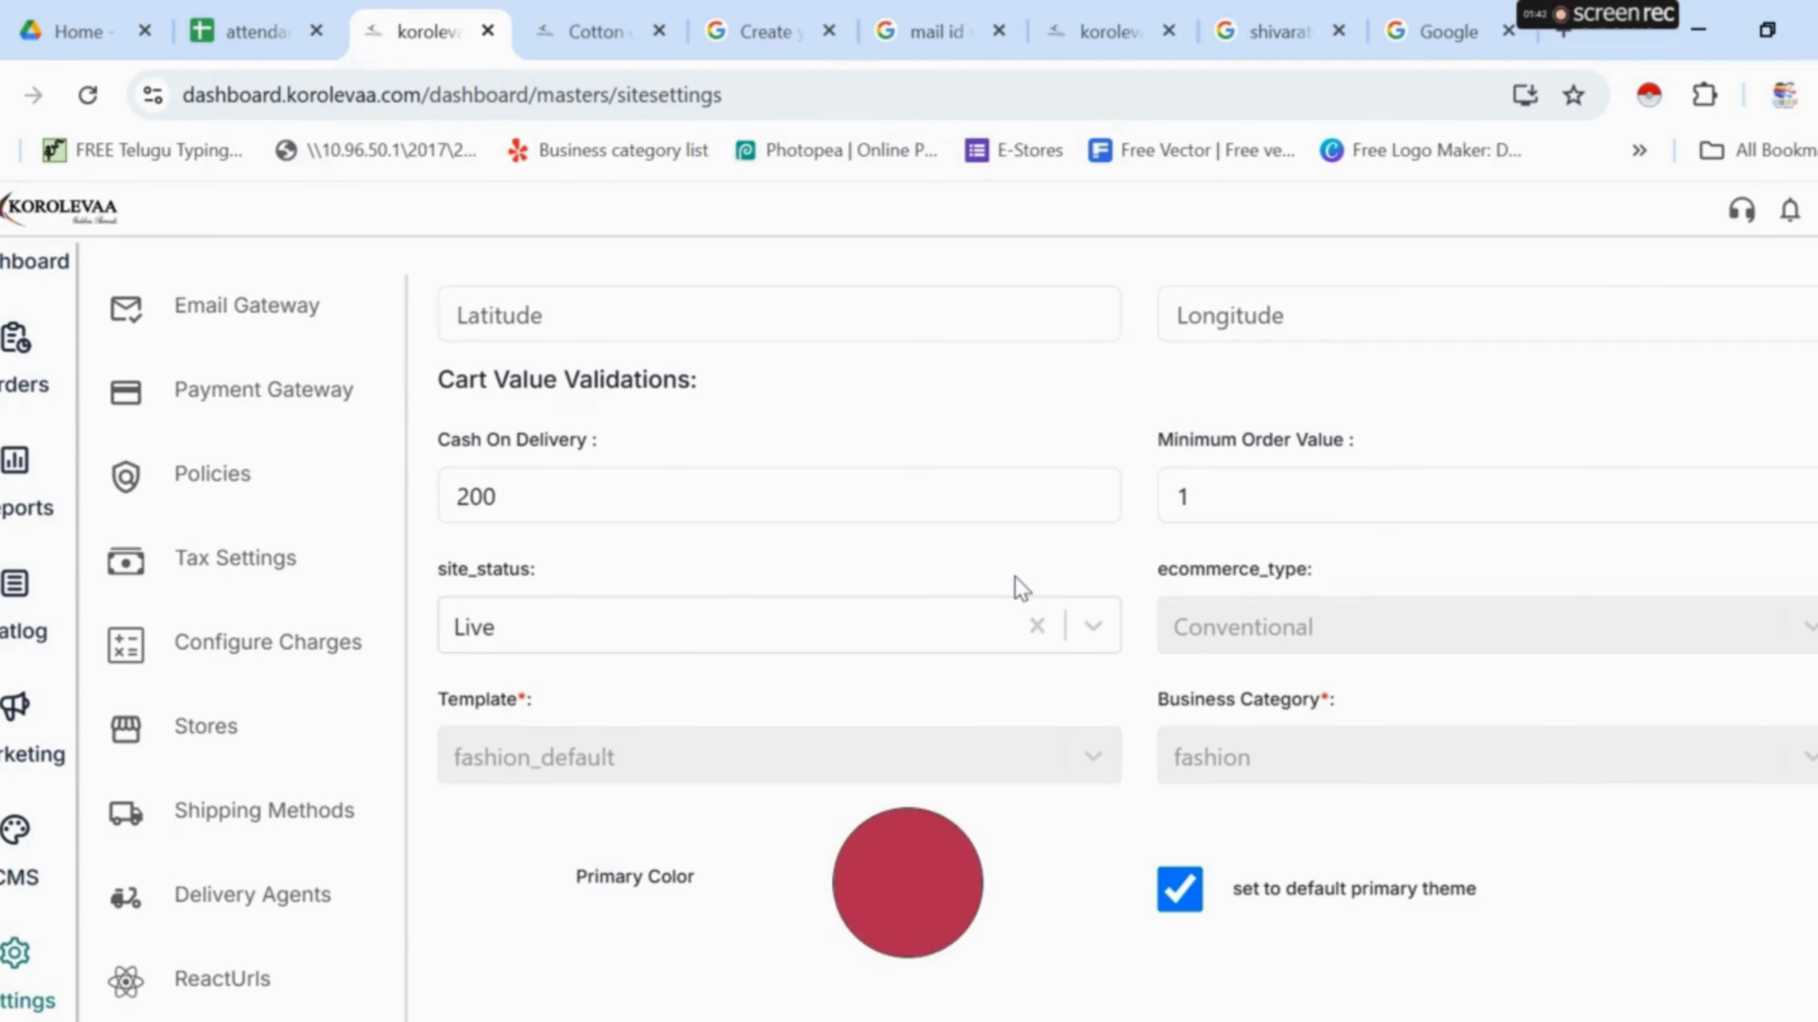
left_click(1094, 627)
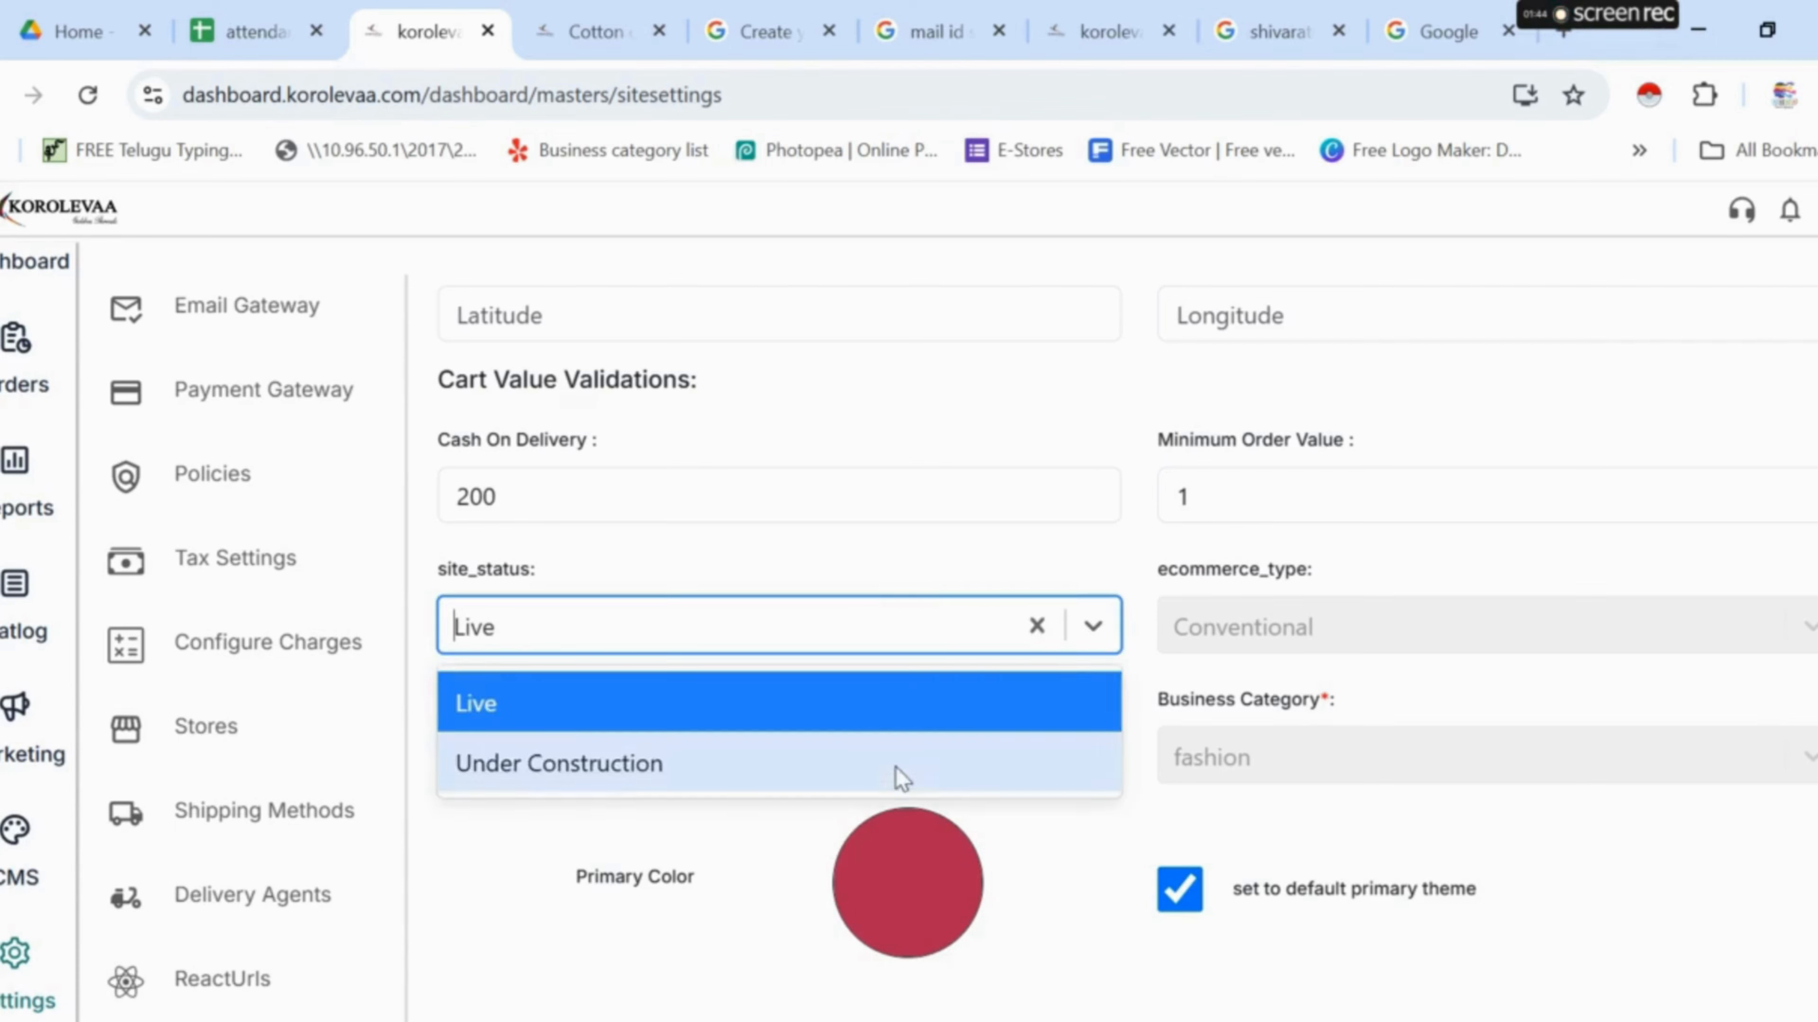
left_click(905, 565)
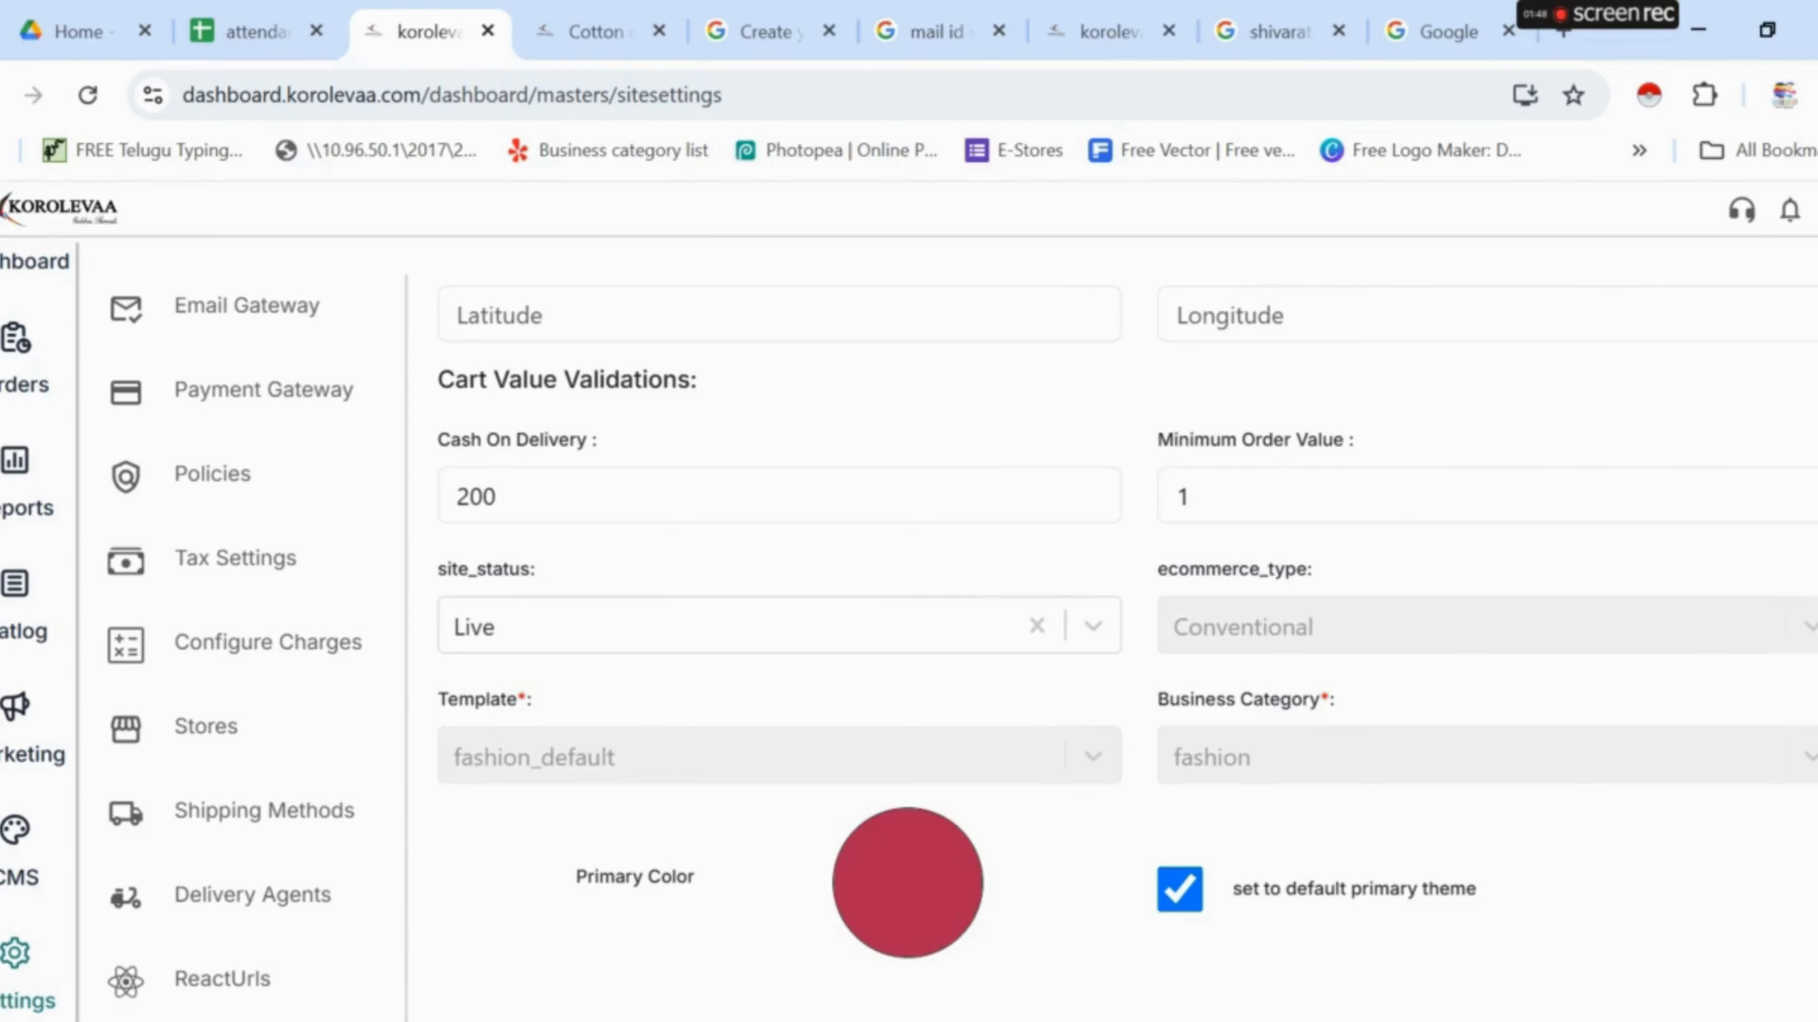
scroll(689, 722, "down", 8)
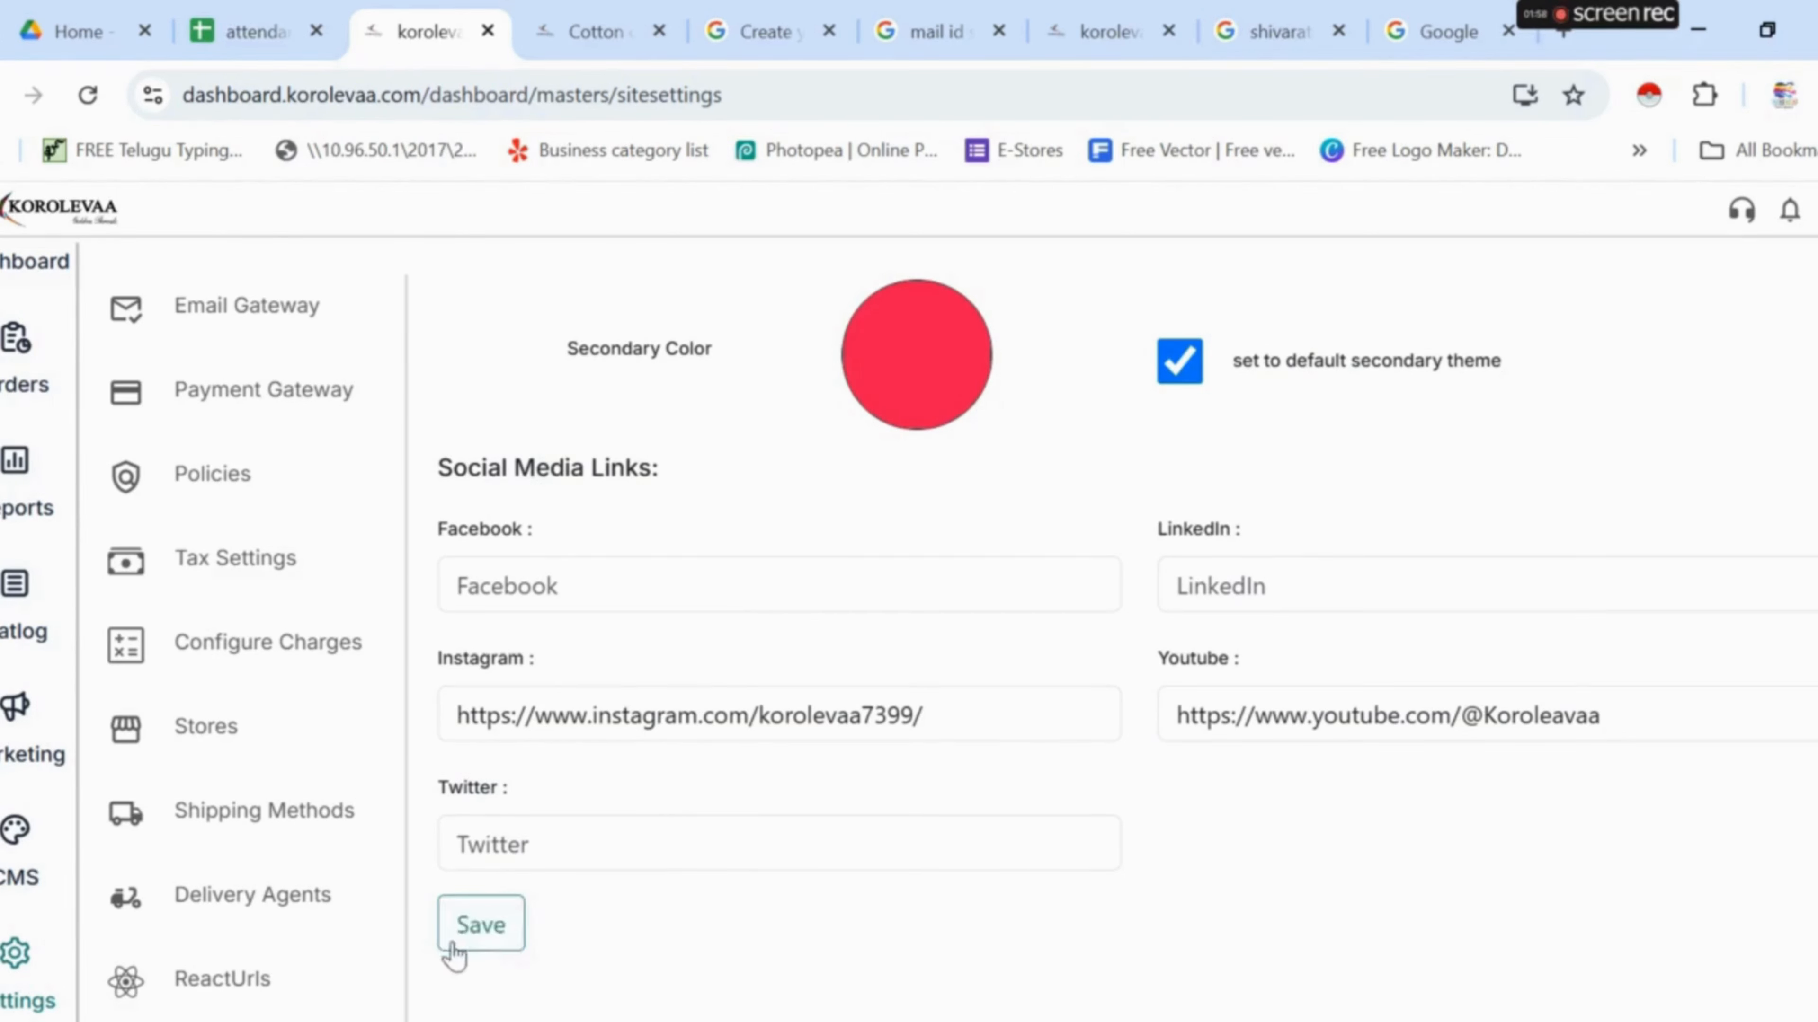
left_click(549, 39)
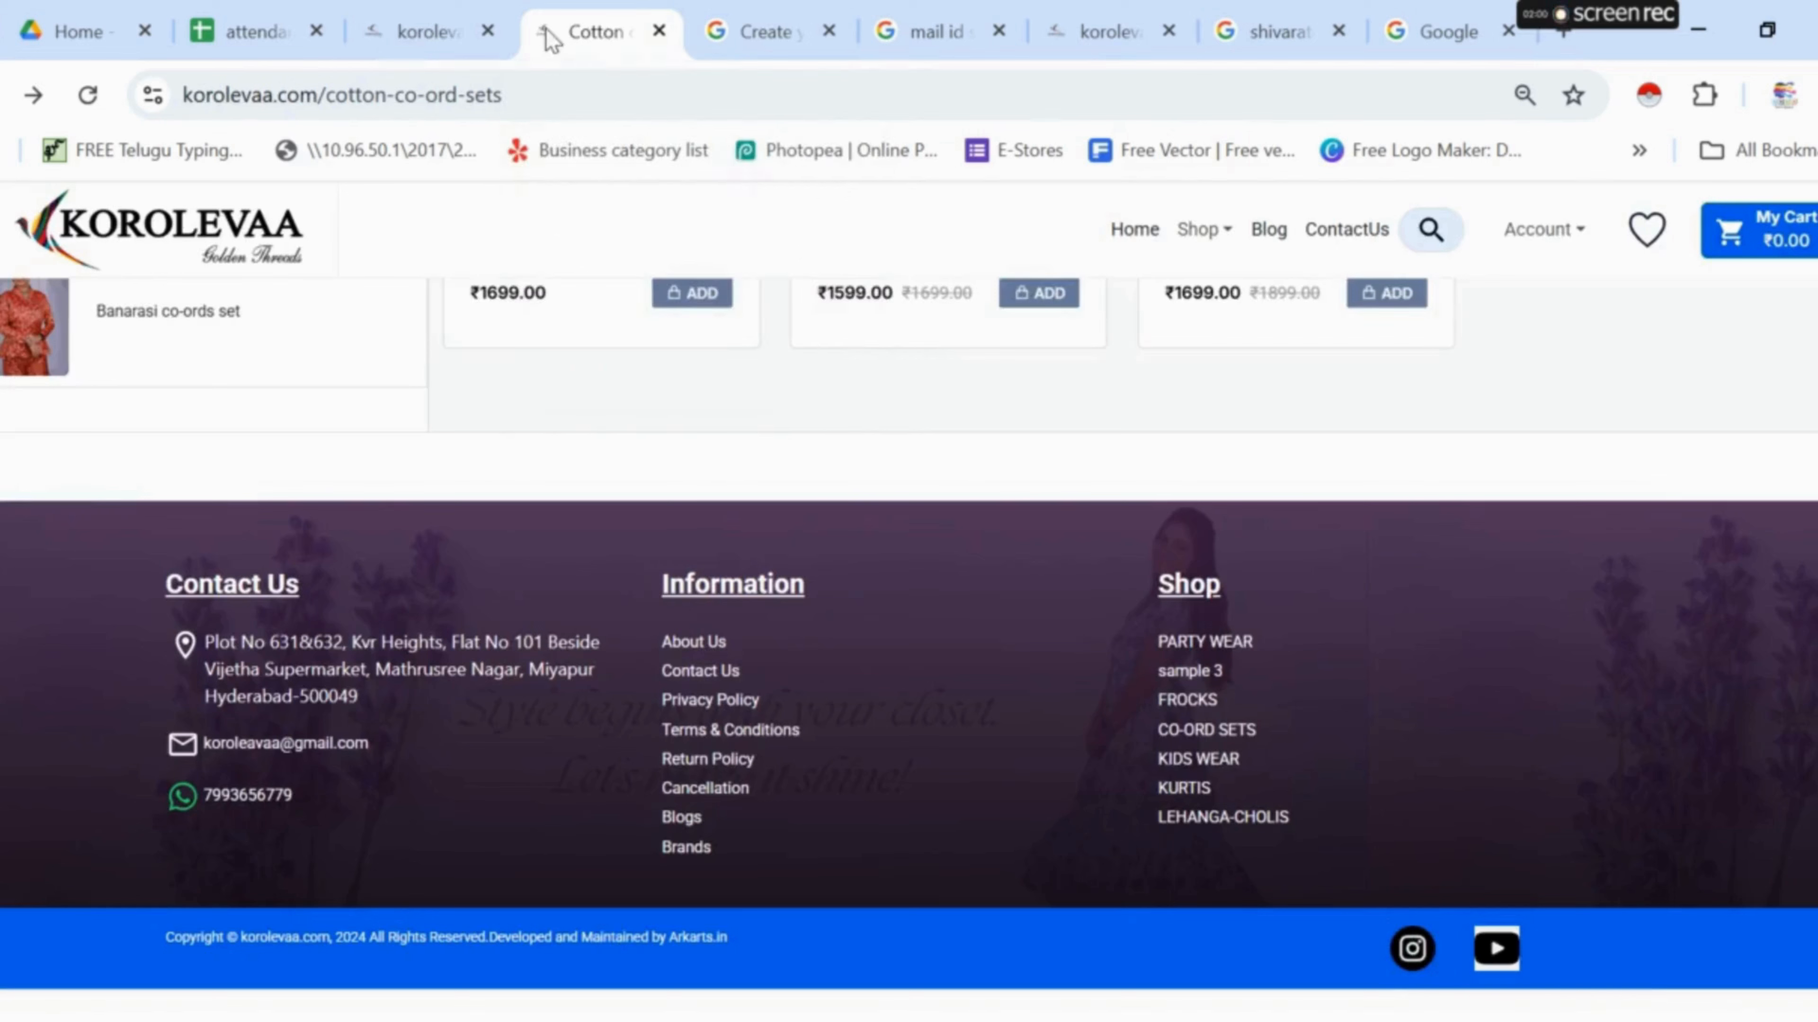
- Follow the footer Instagram link to the store's profile, then go back to the Cotton page
left_click(1404, 952)
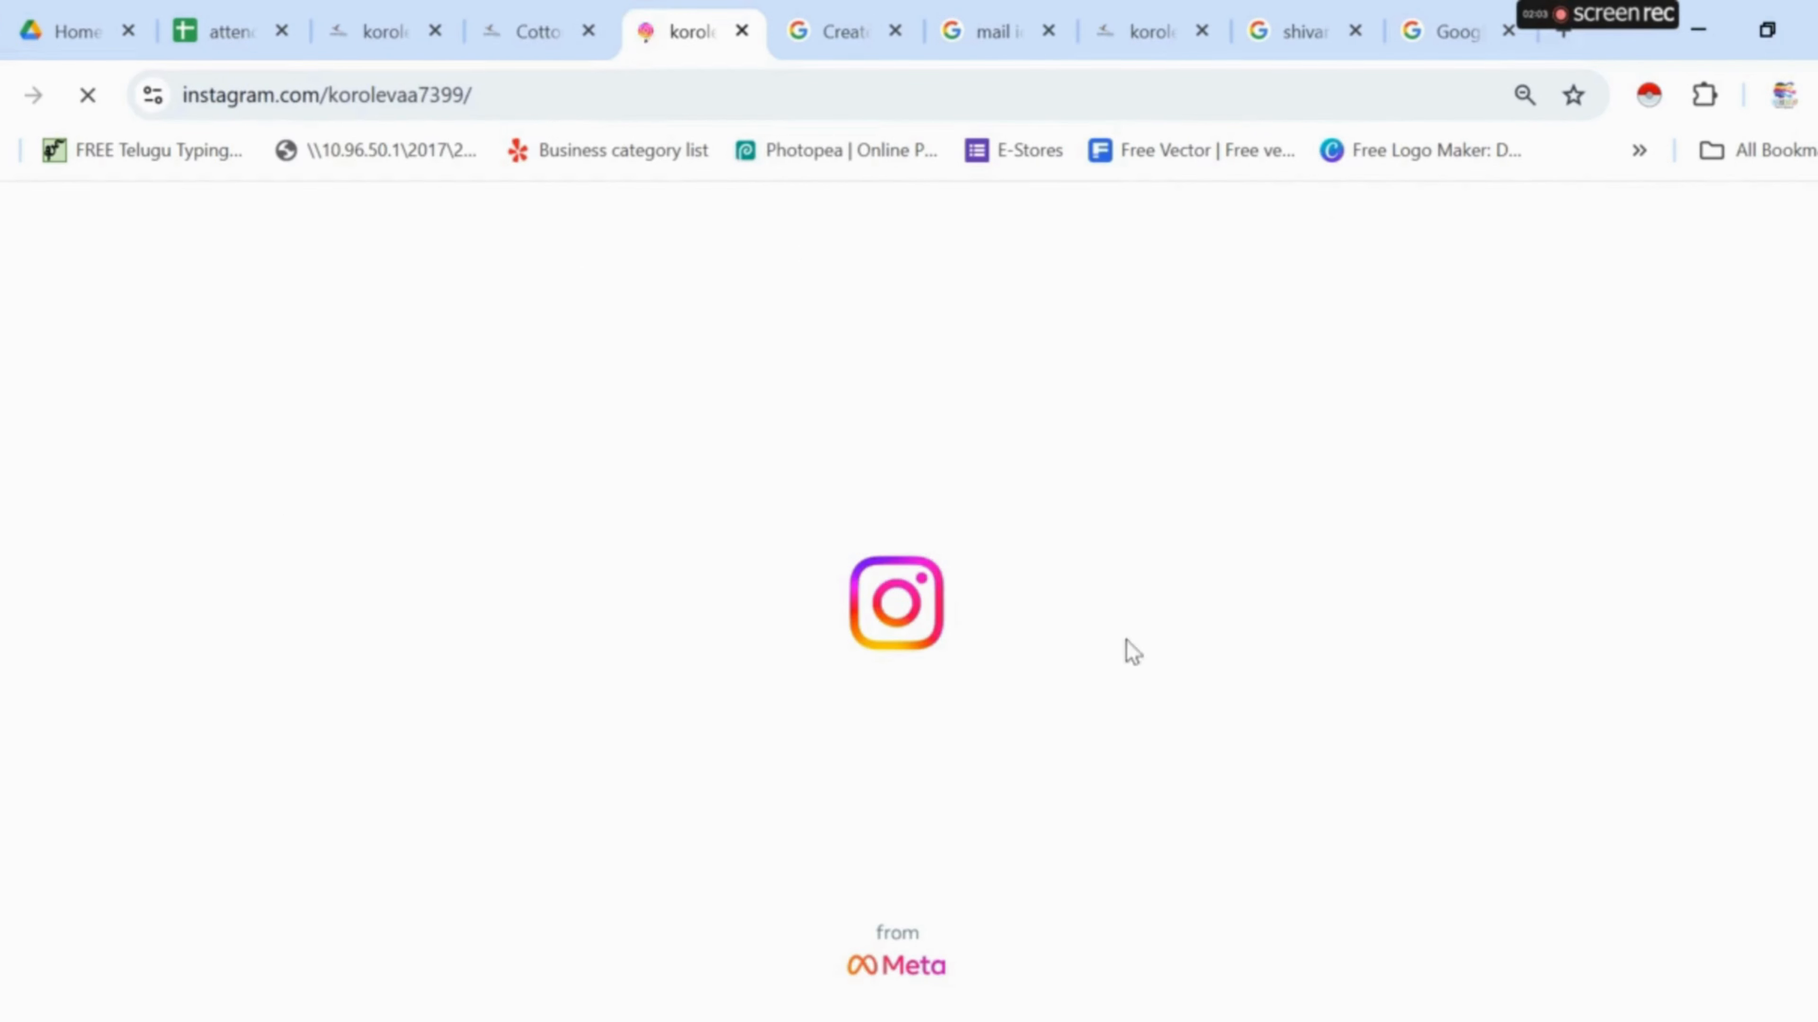
left_click(512, 33)
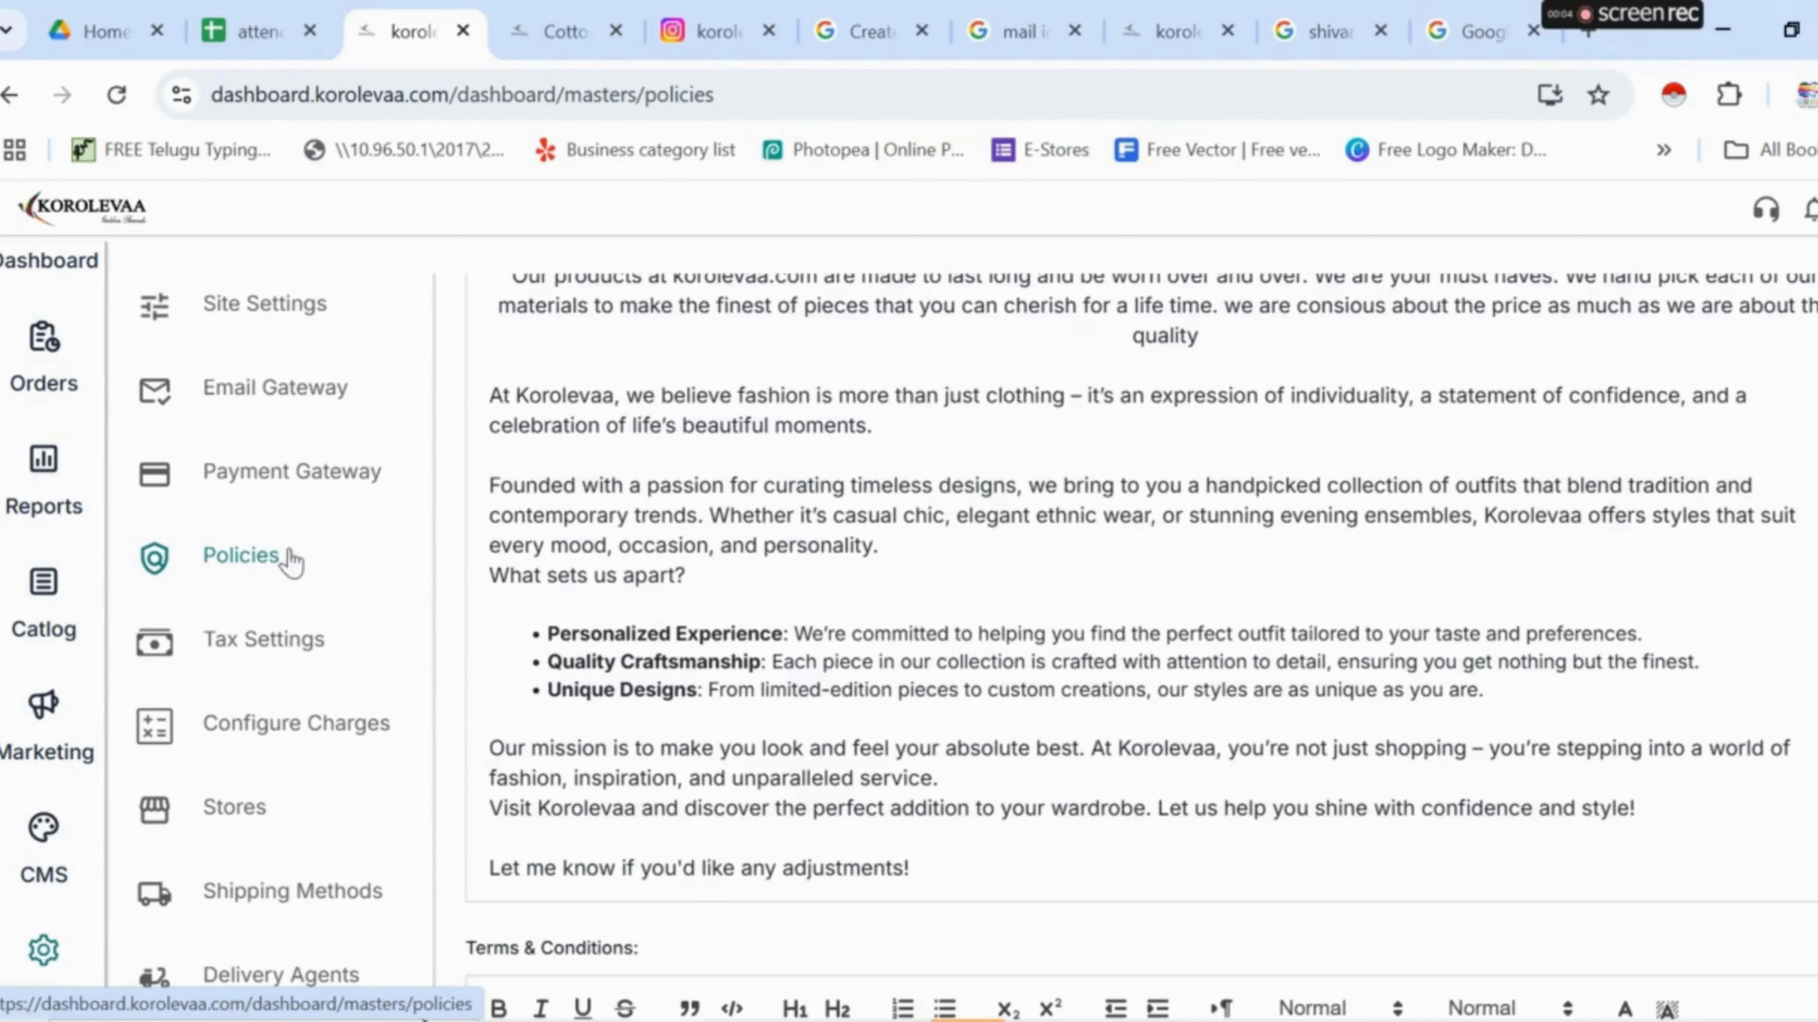
- Review the return, refund, cancellation, privacy, about us, terms and shipping policies and make them editable
scroll(1217, 702, "up", 20)
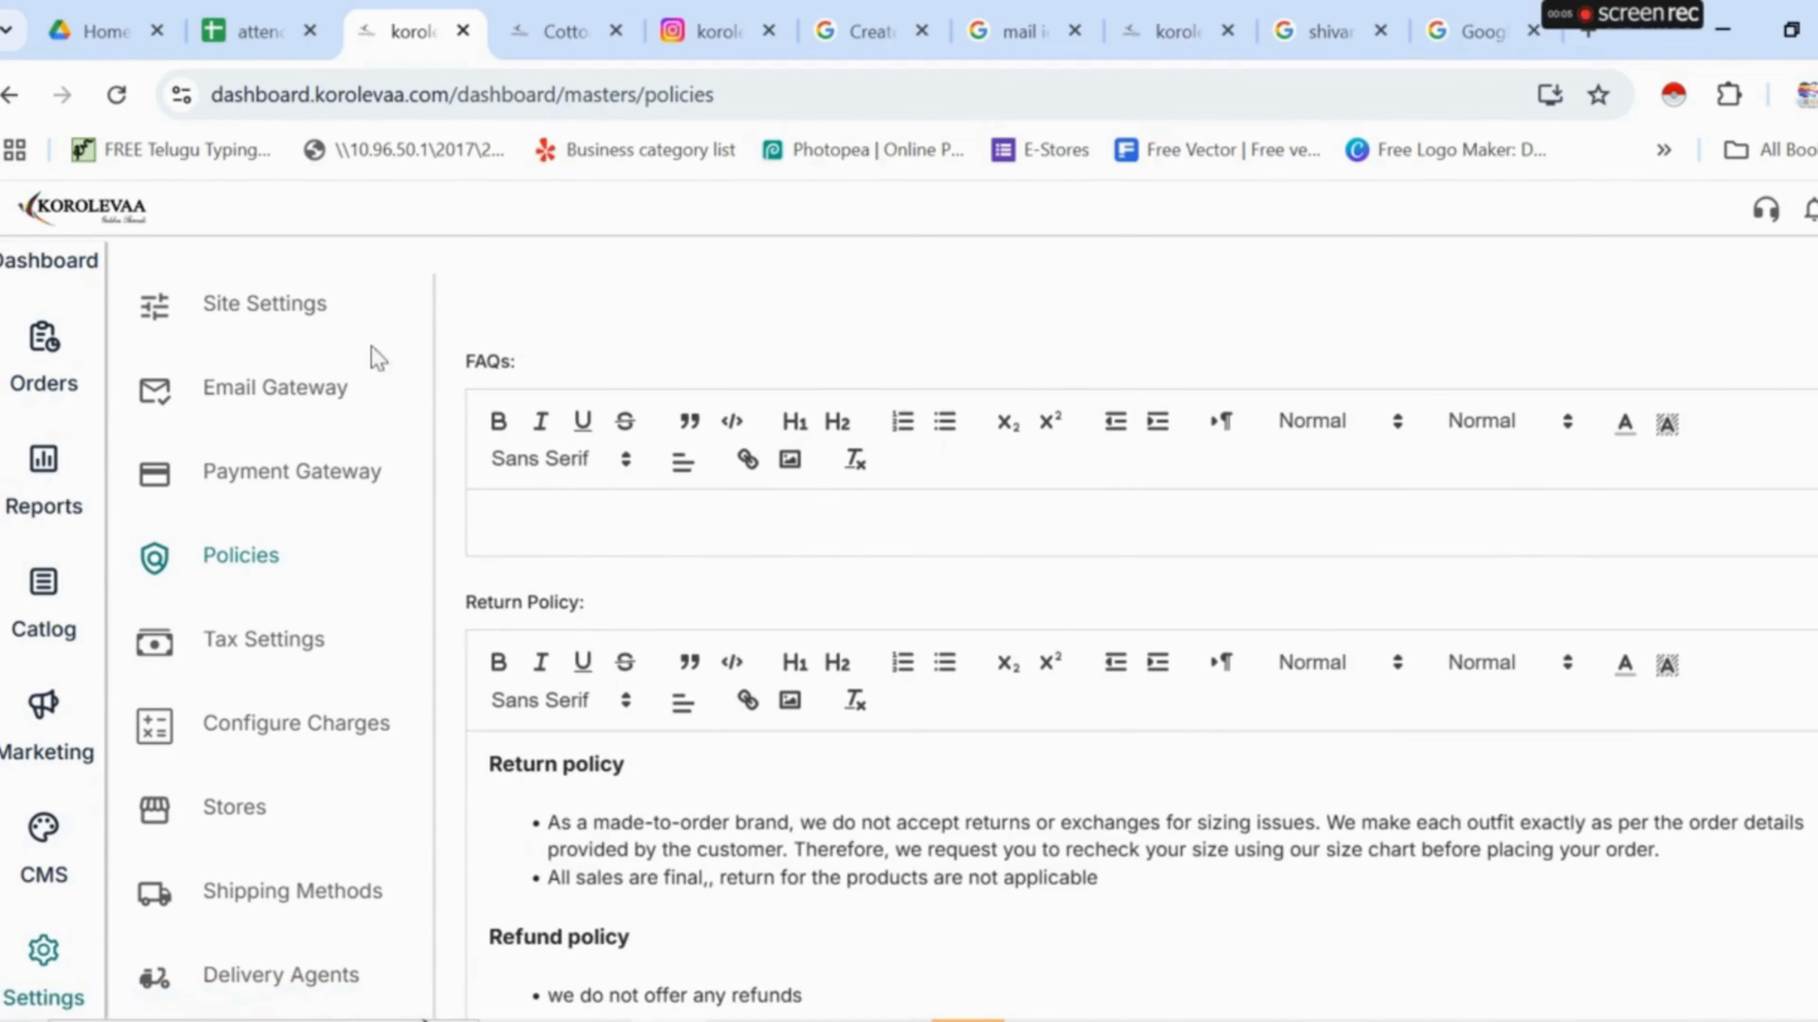
scroll(653, 623, "down", 5)
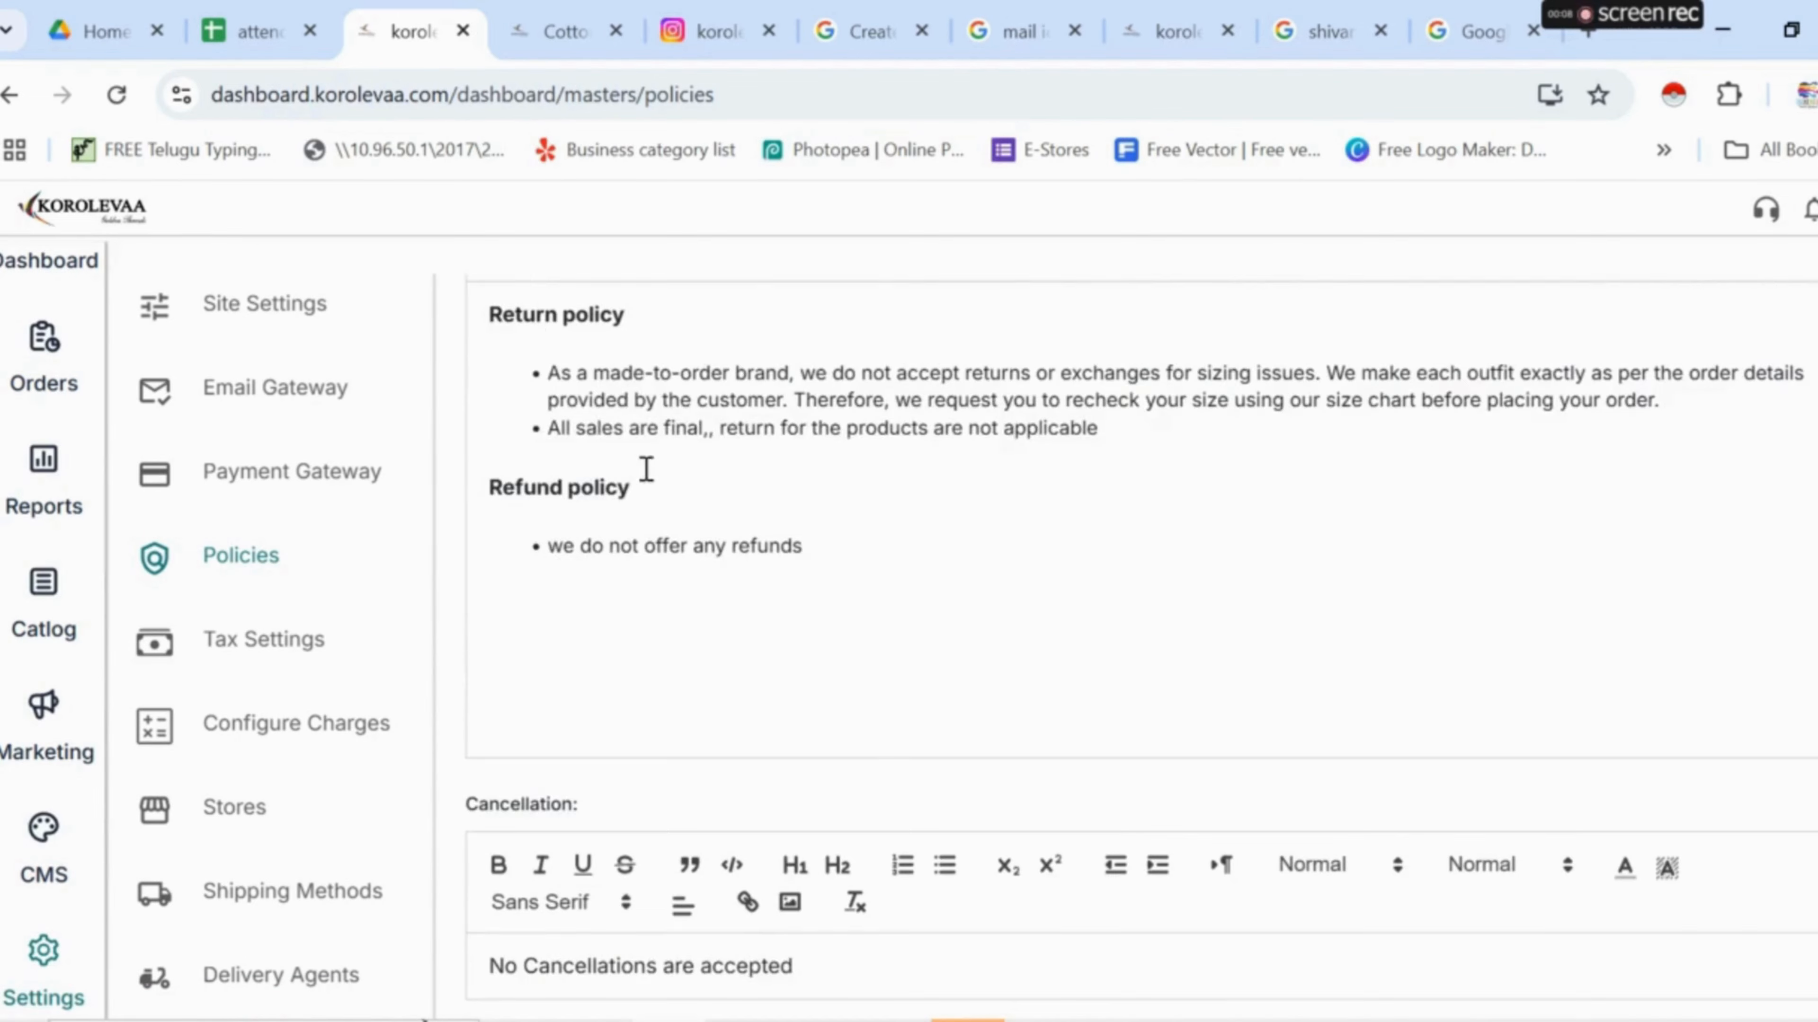
scroll(651, 502, "down", 7)
scroll(617, 498, "down", 3)
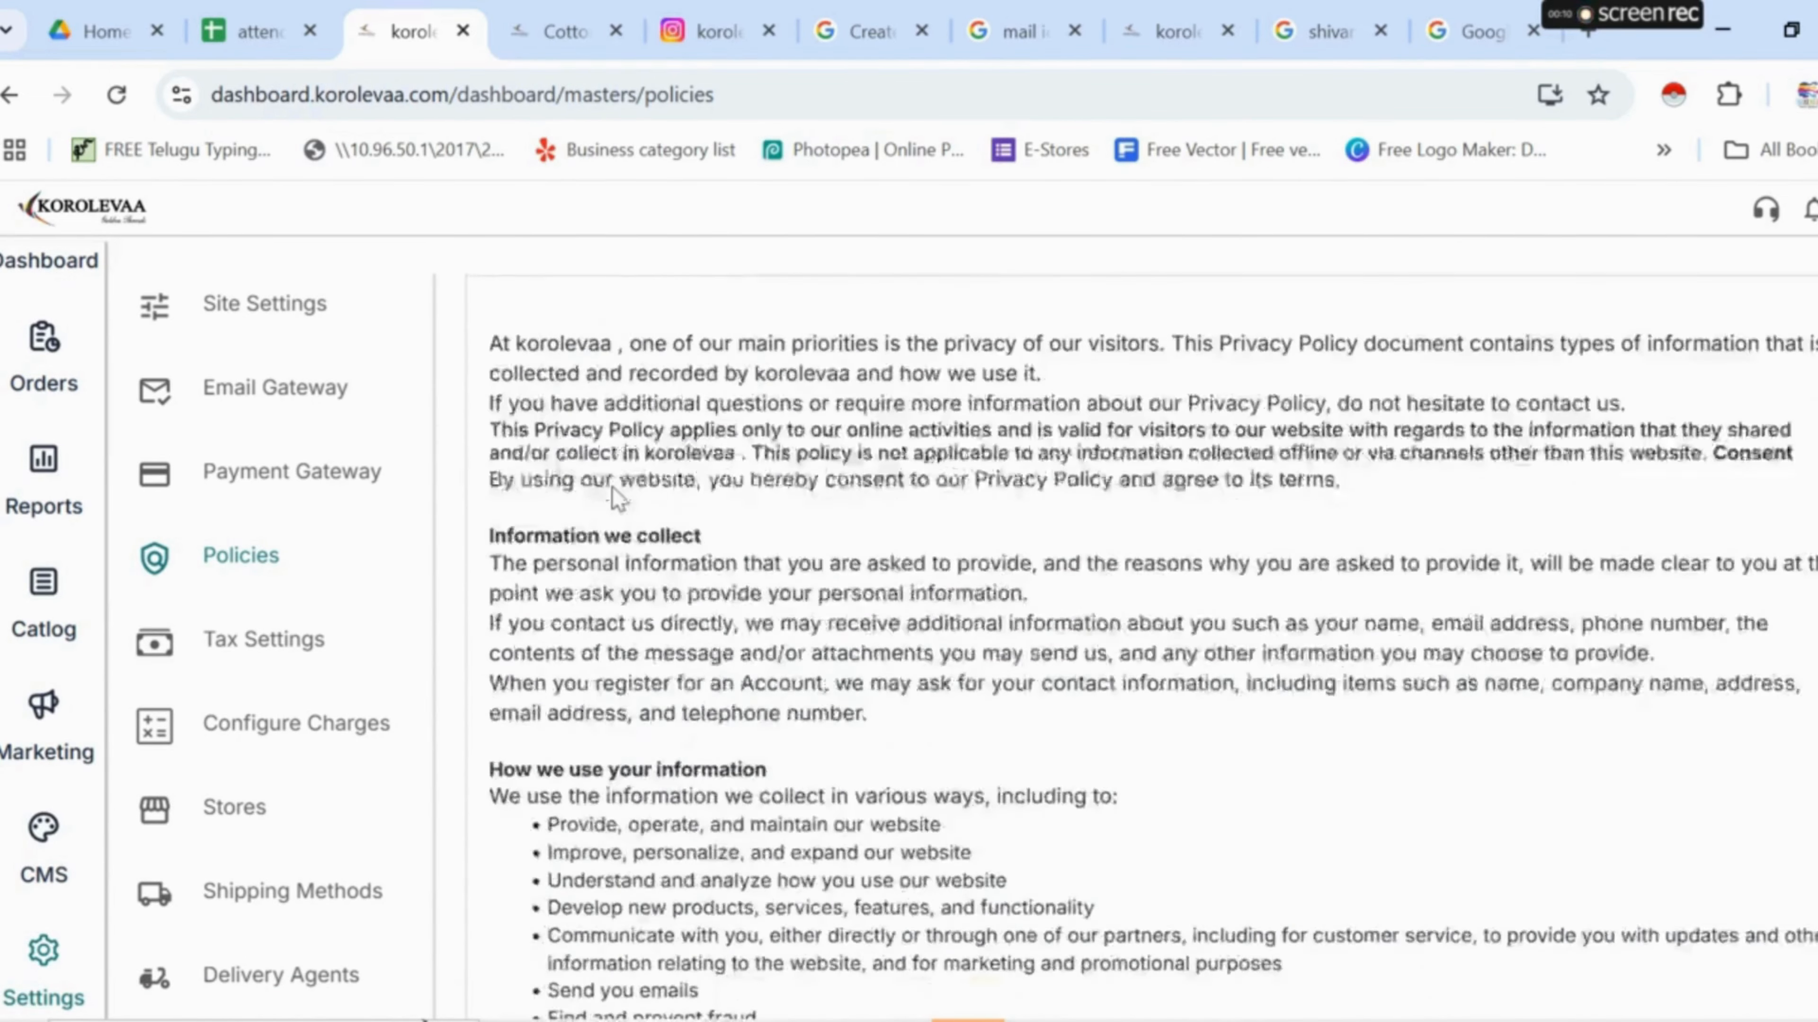
scroll(616, 498, "down", 10)
scroll(515, 451, "up", 3)
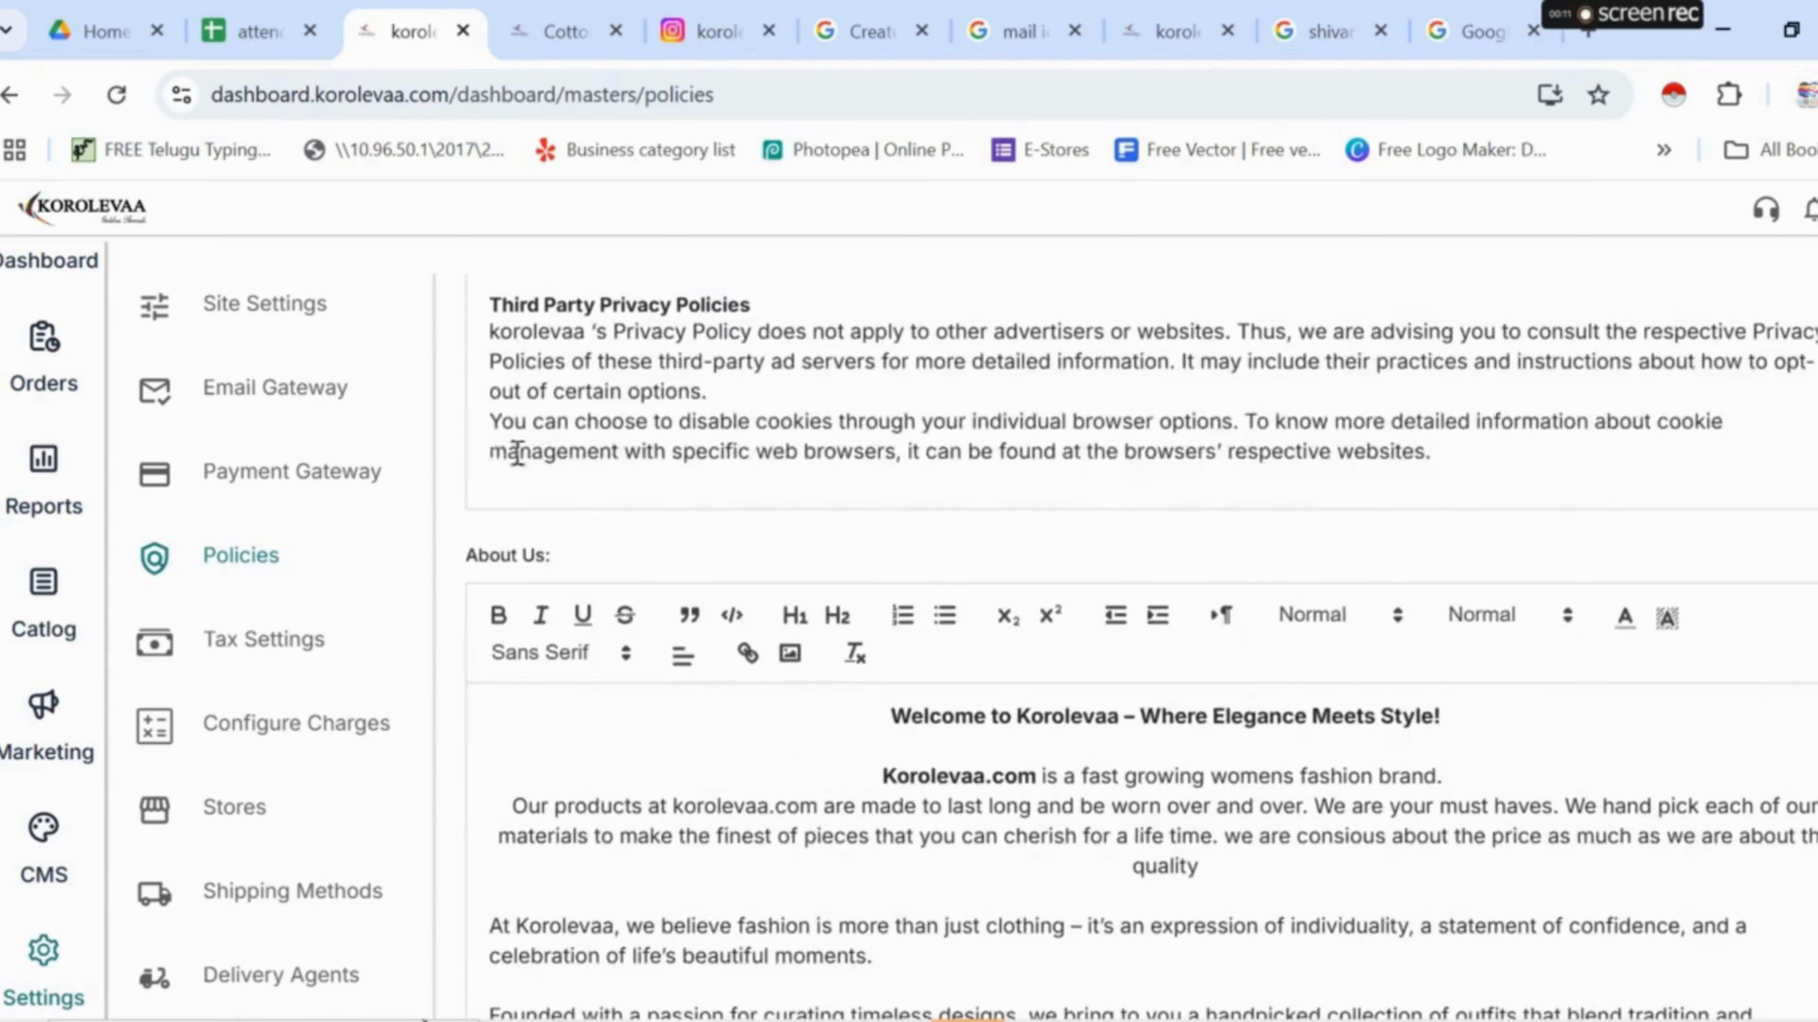
scroll(678, 572, "down", 10)
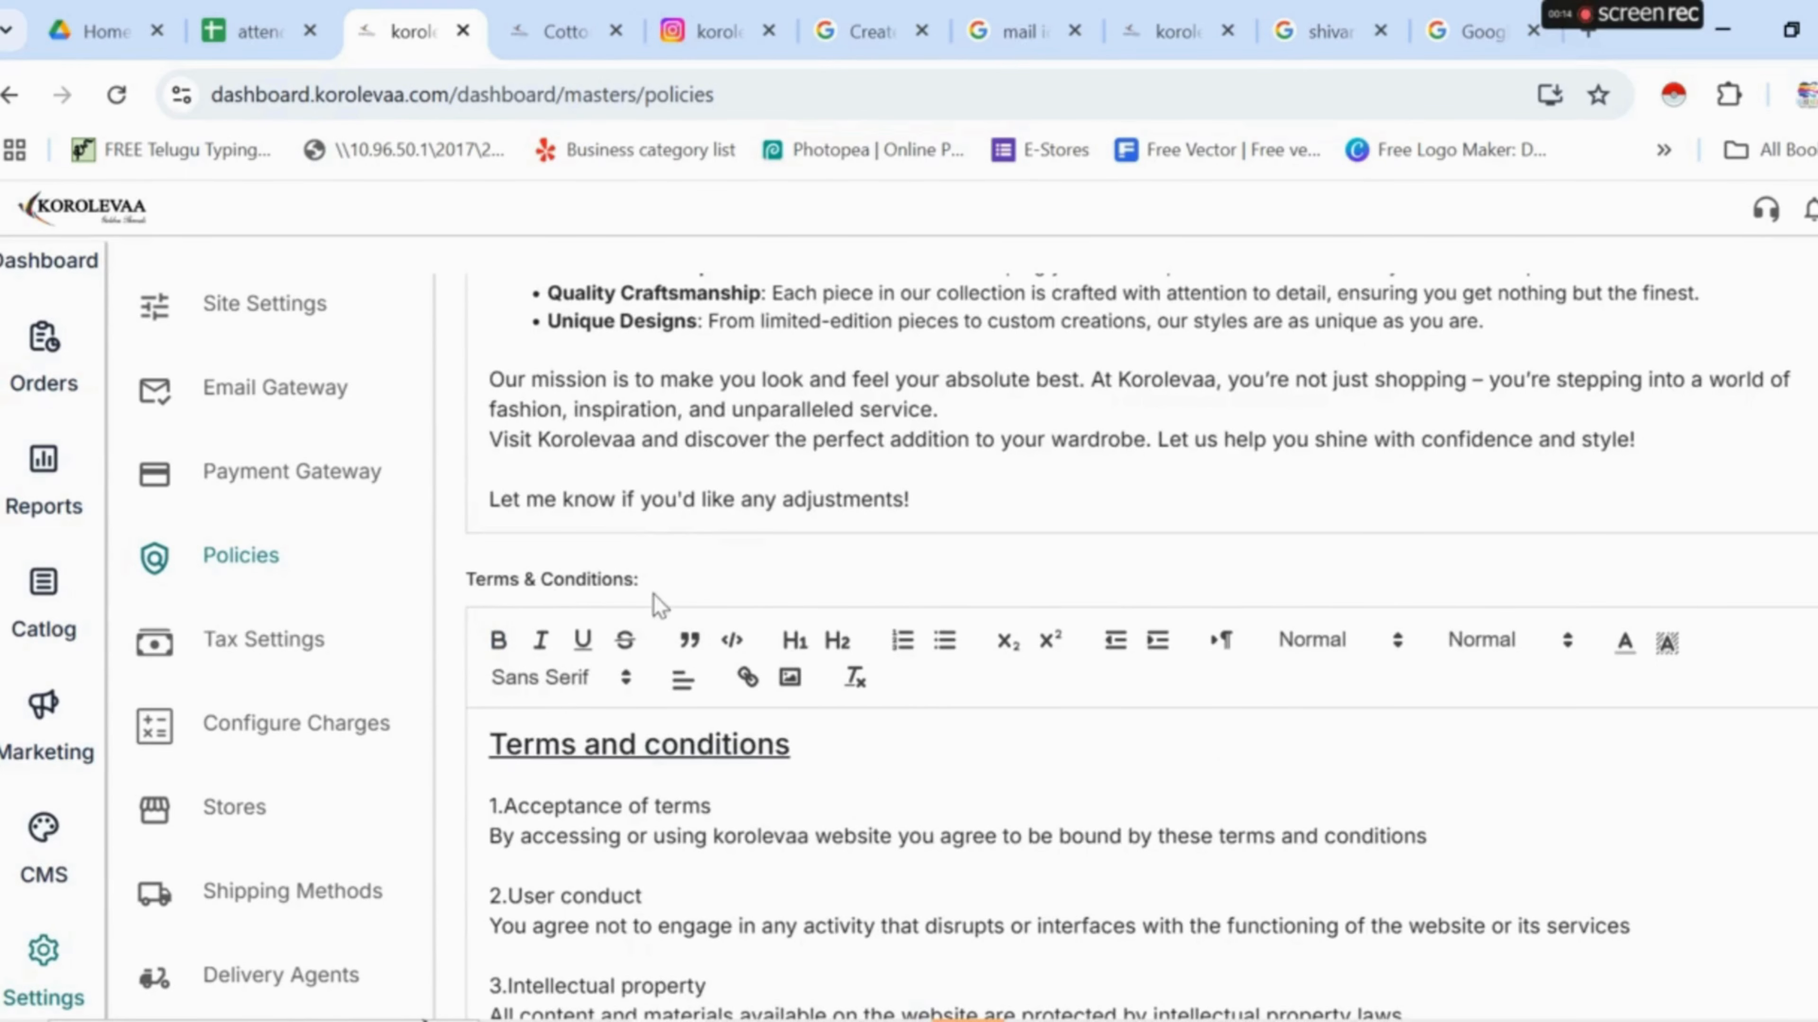
scroll(657, 601, "down", 8)
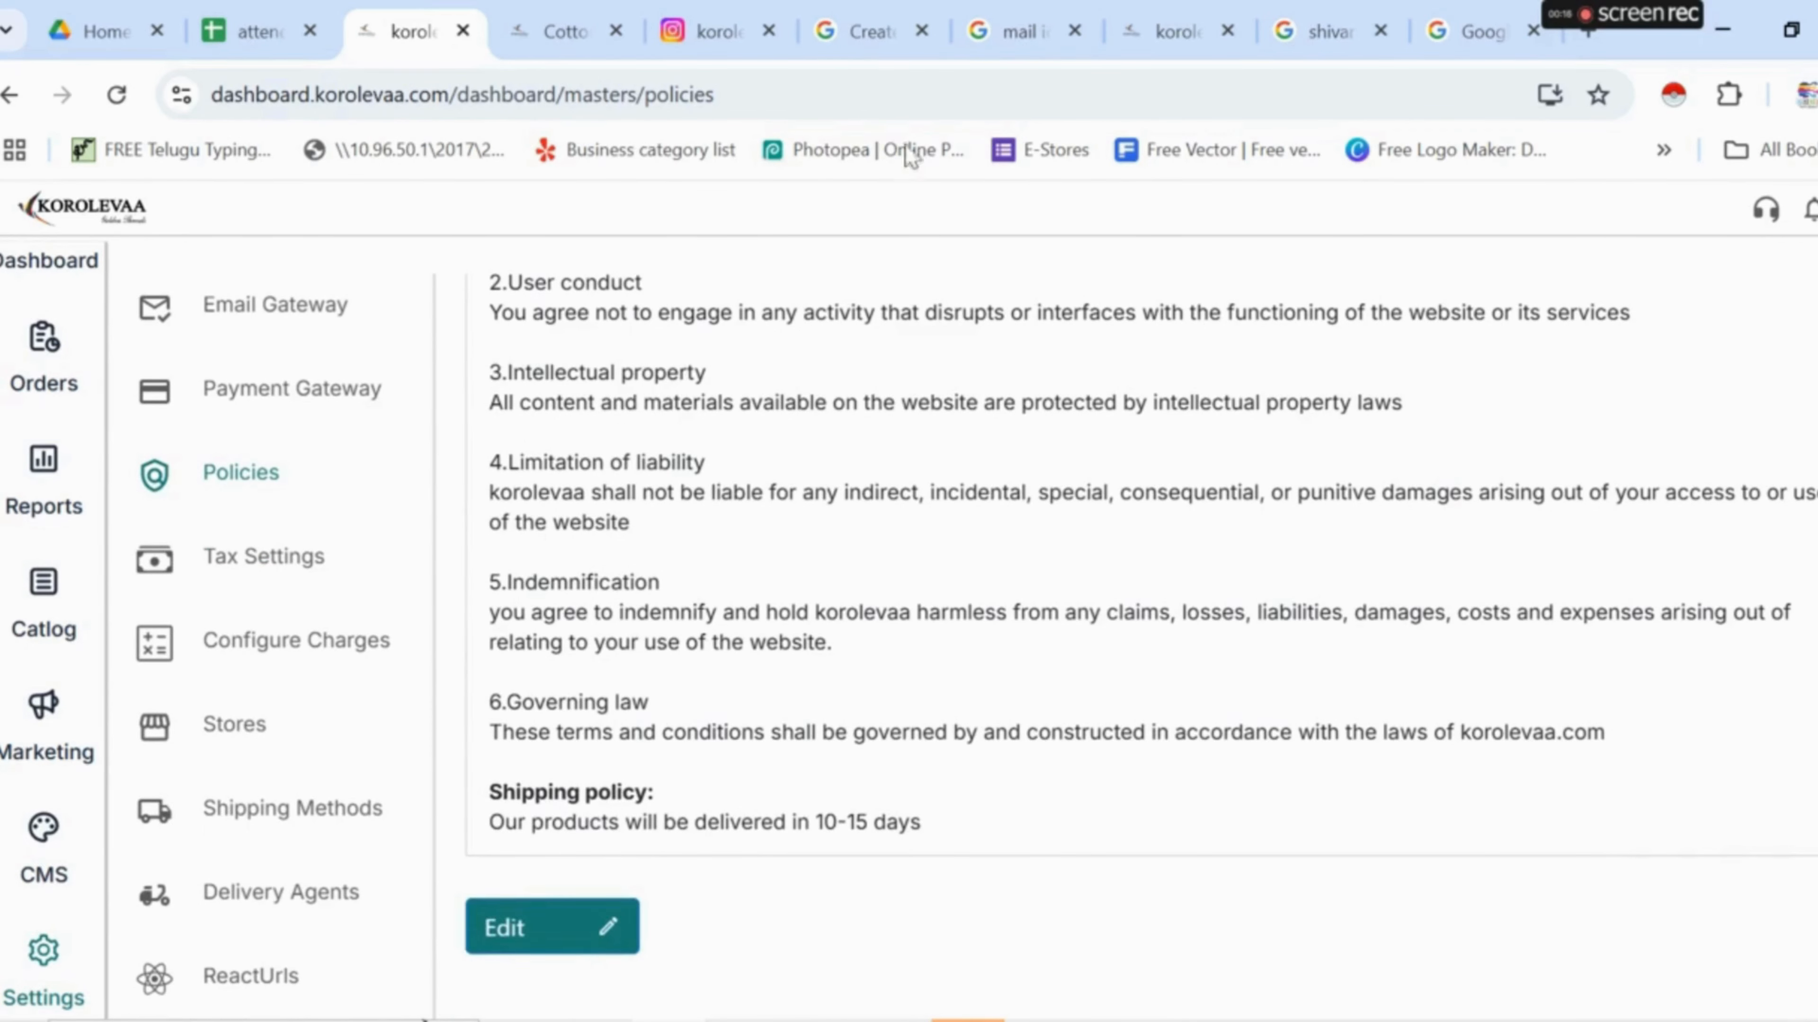
left_click(503, 928)
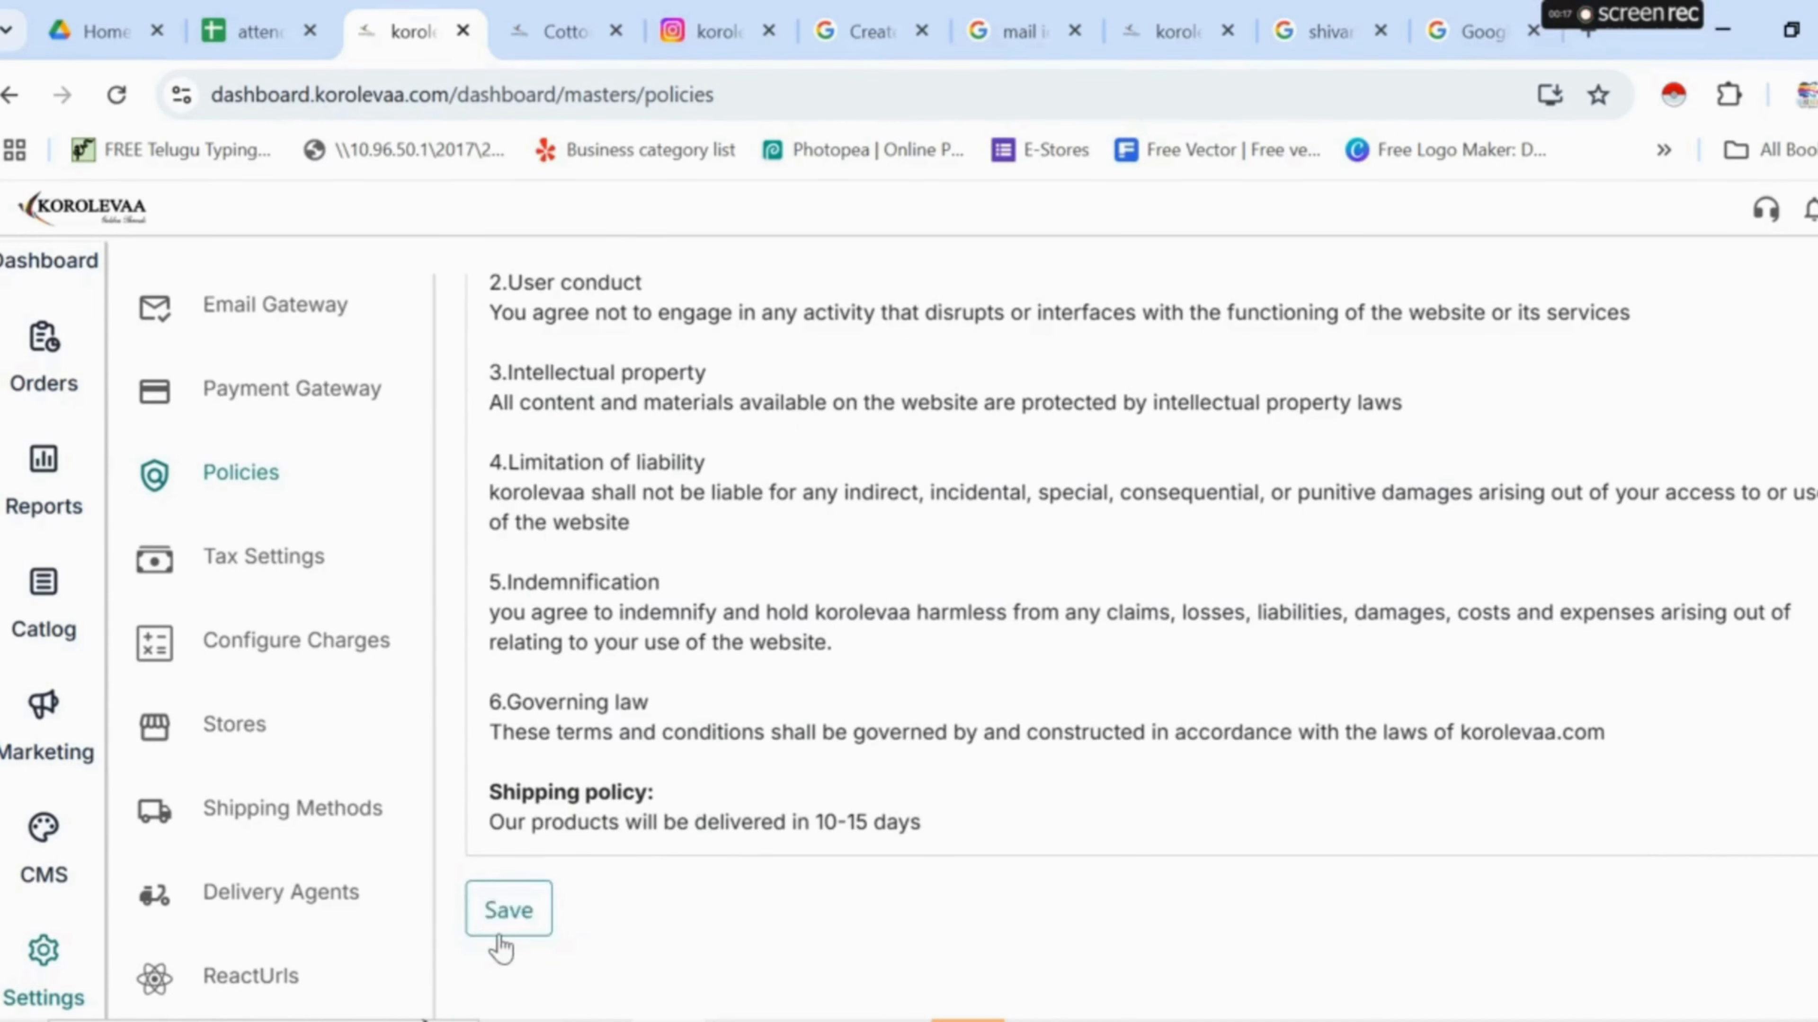
- Save the policy texts unchanged and go to the Tax Settings page
scroll(830, 716, "down", 12)
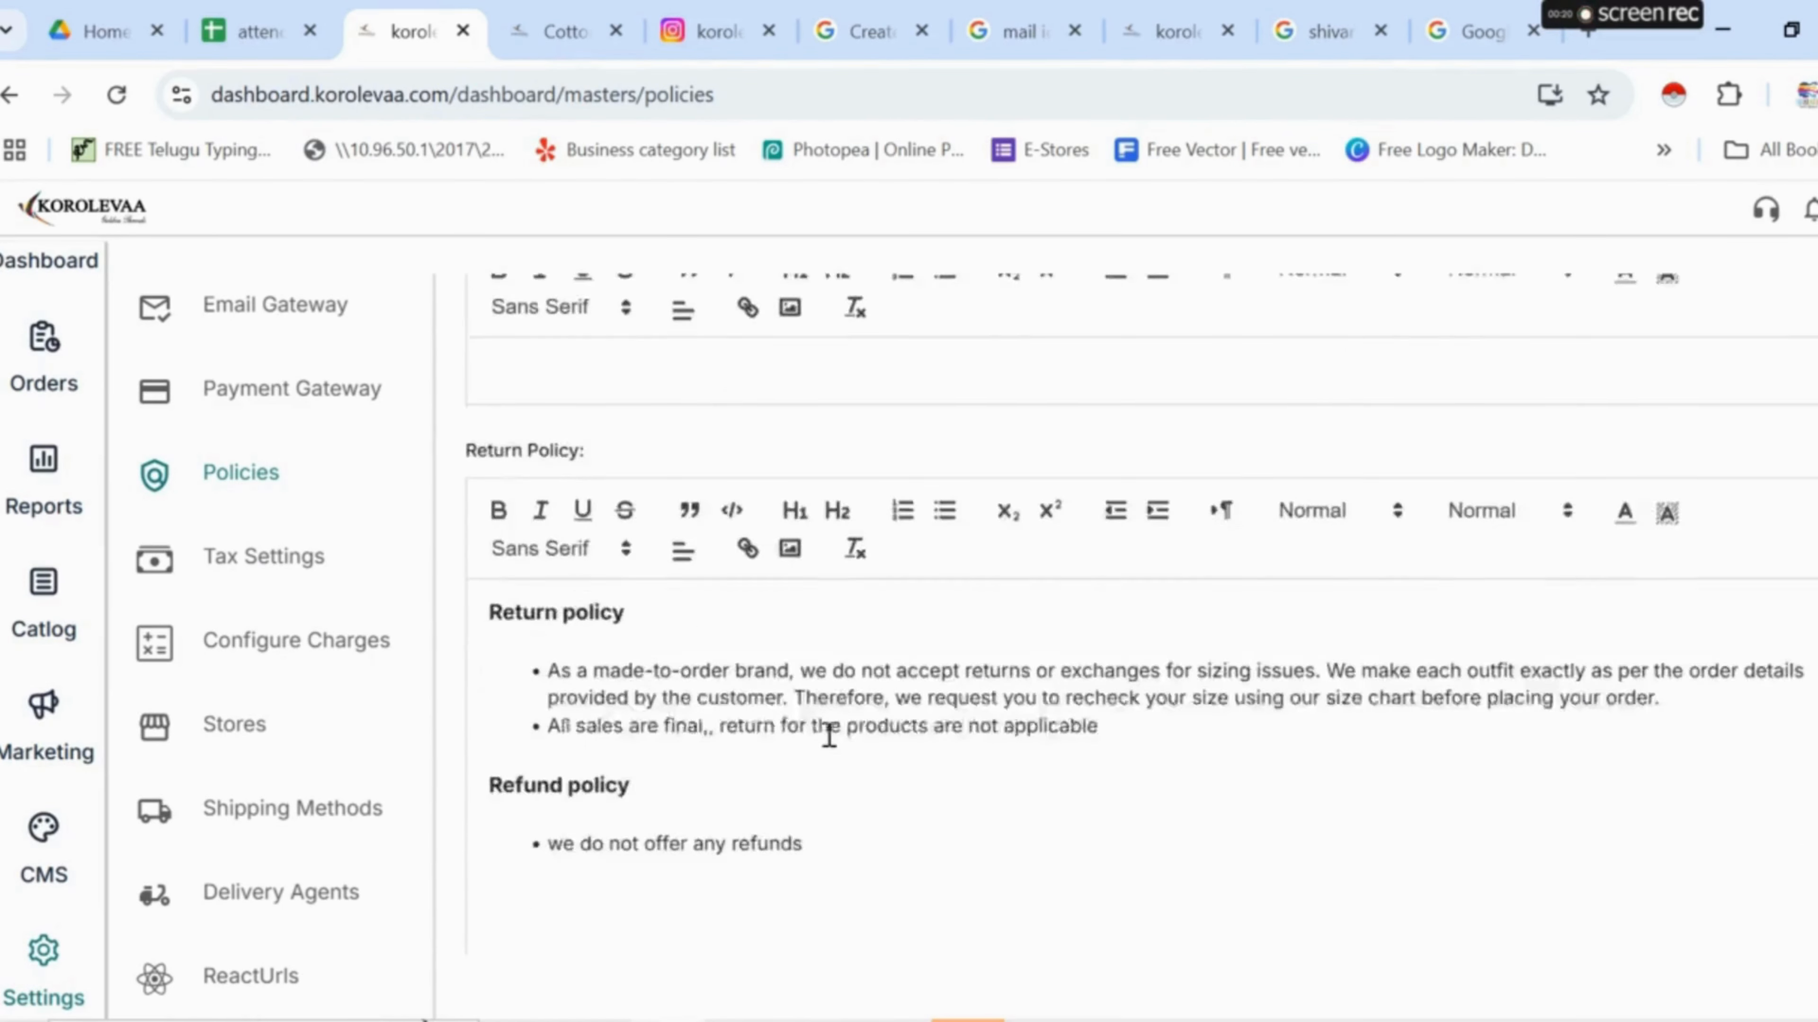
scroll(829, 736, "down", 7)
scroll(552, 621, "up", 8)
scroll(718, 438, "down", 6)
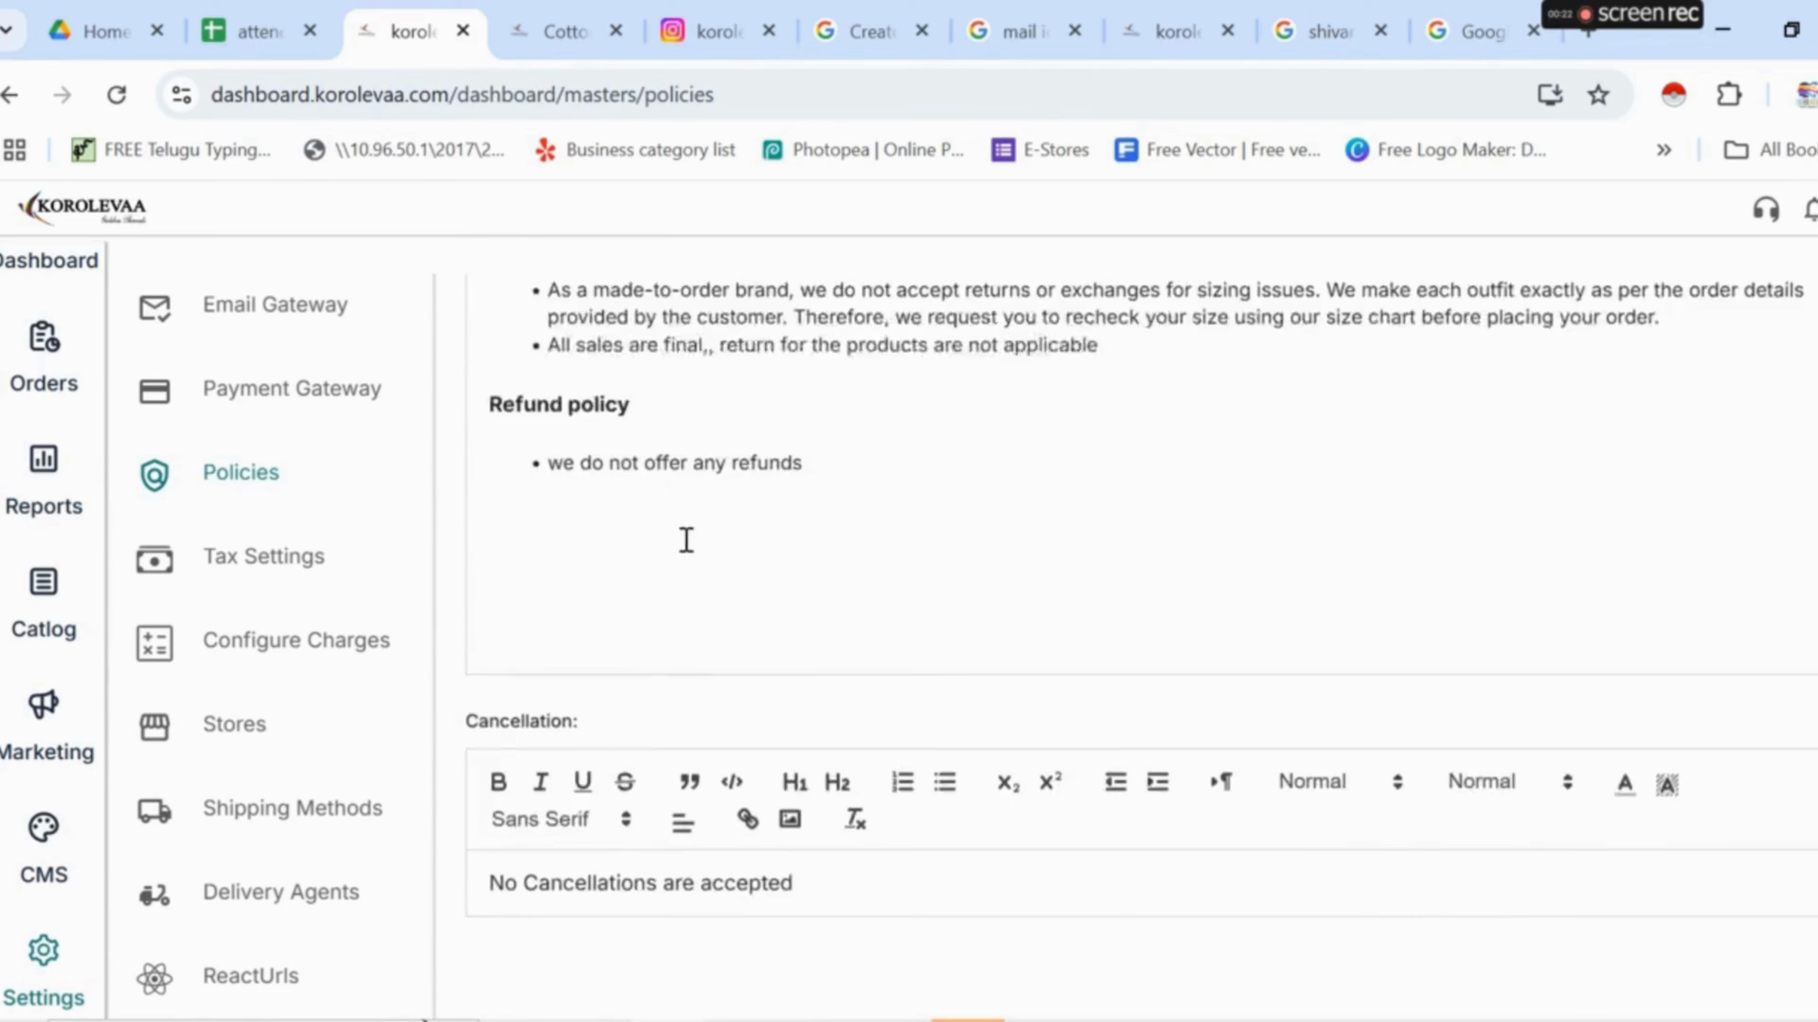
scroll(687, 540, "down", 6)
scroll(690, 538, "down", 15)
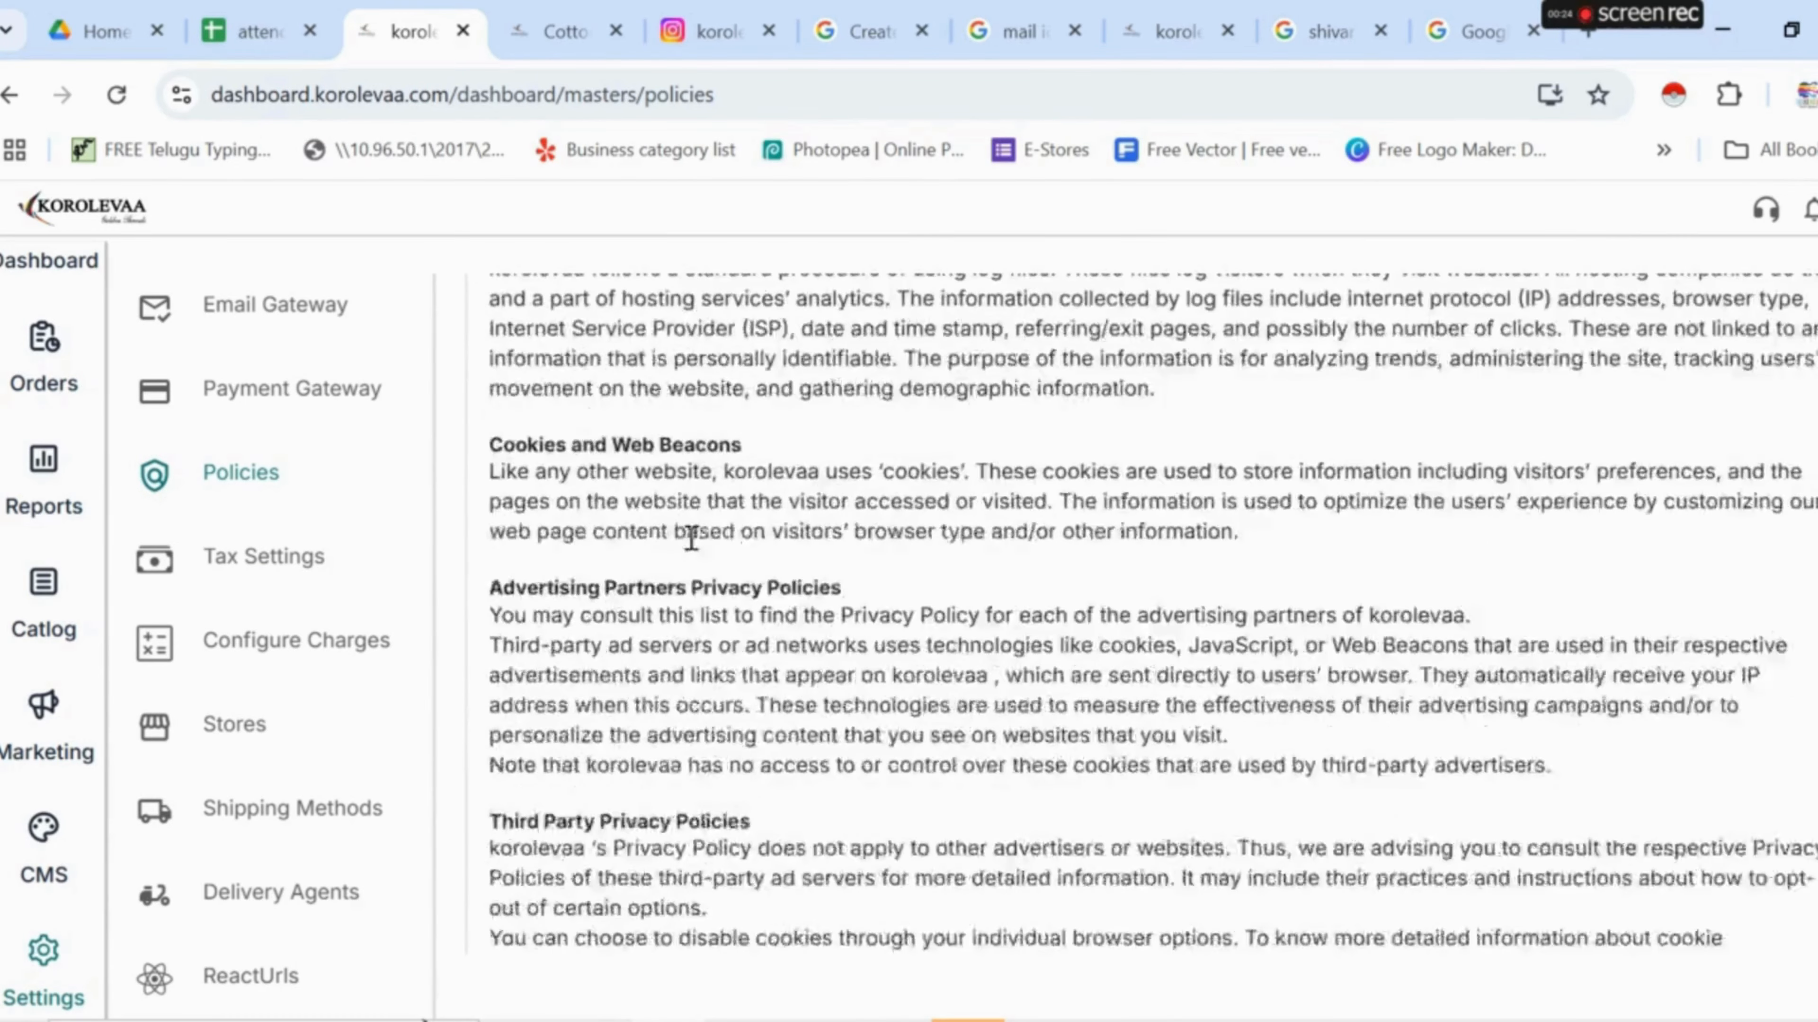
scroll(848, 548, "down", 8)
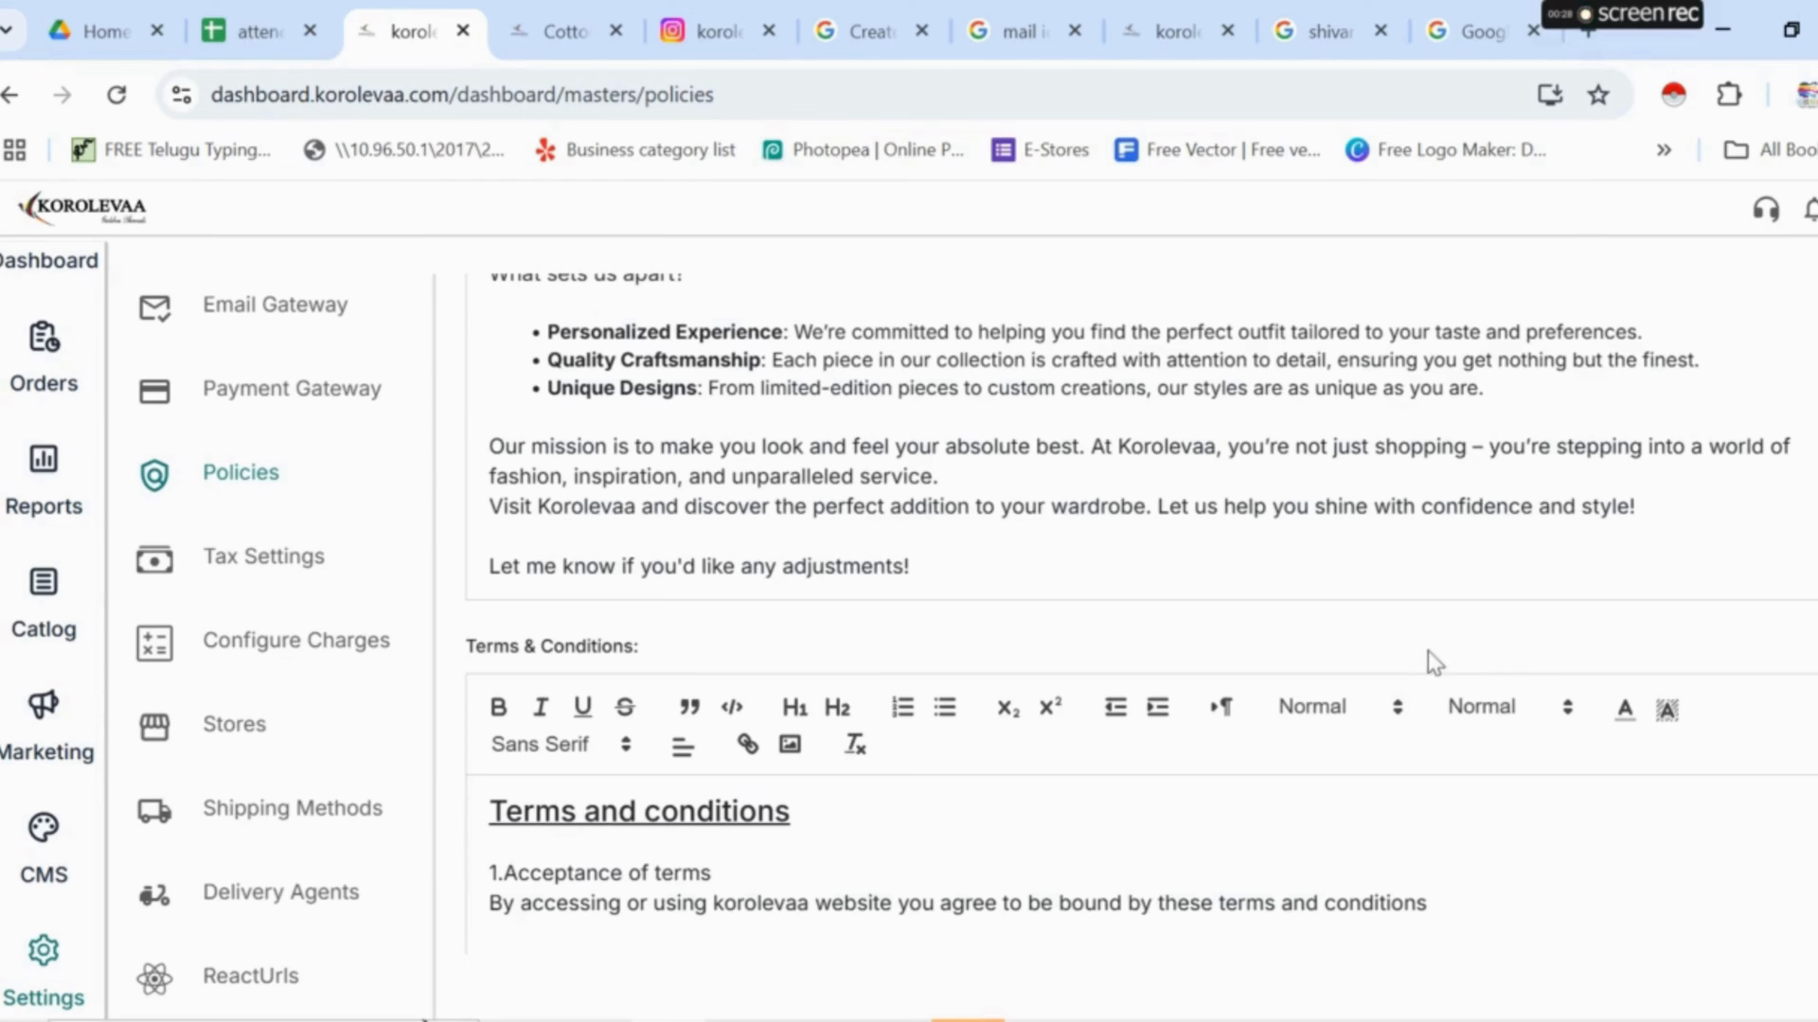
scroll(1270, 678, "up", 10)
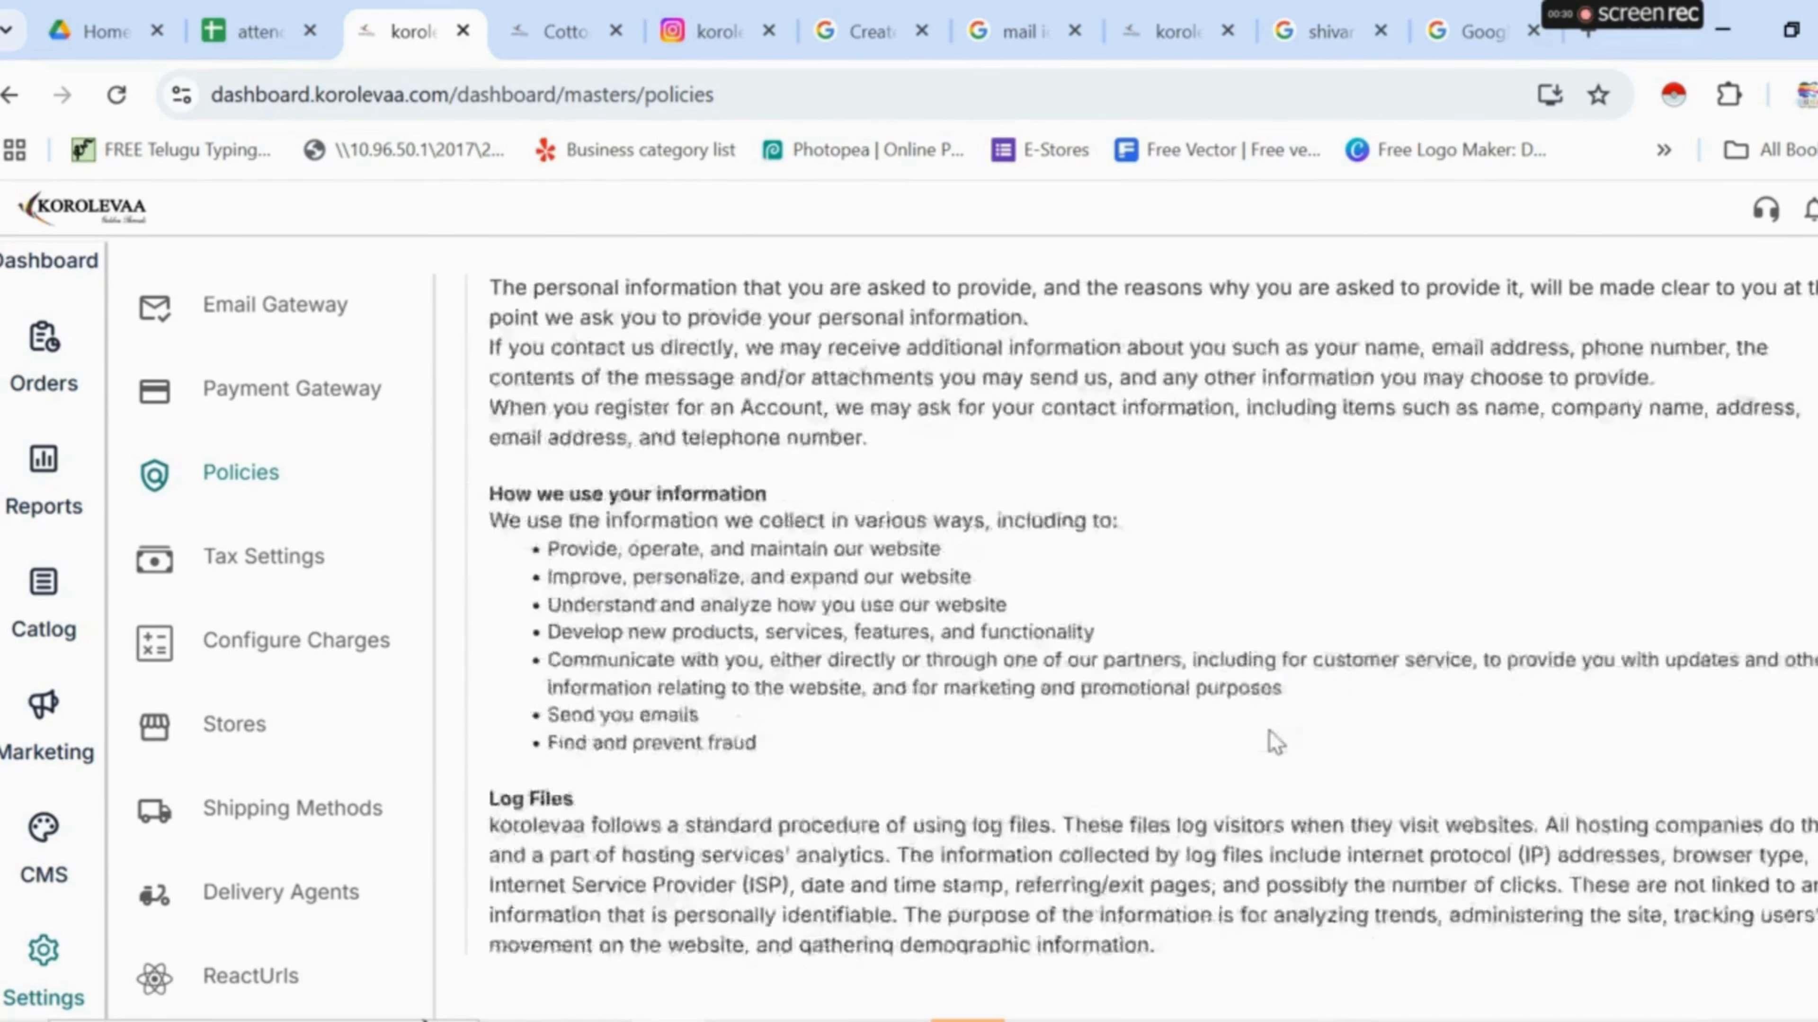
scroll(1270, 737, "down", 20)
scroll(1270, 738, "down", 1)
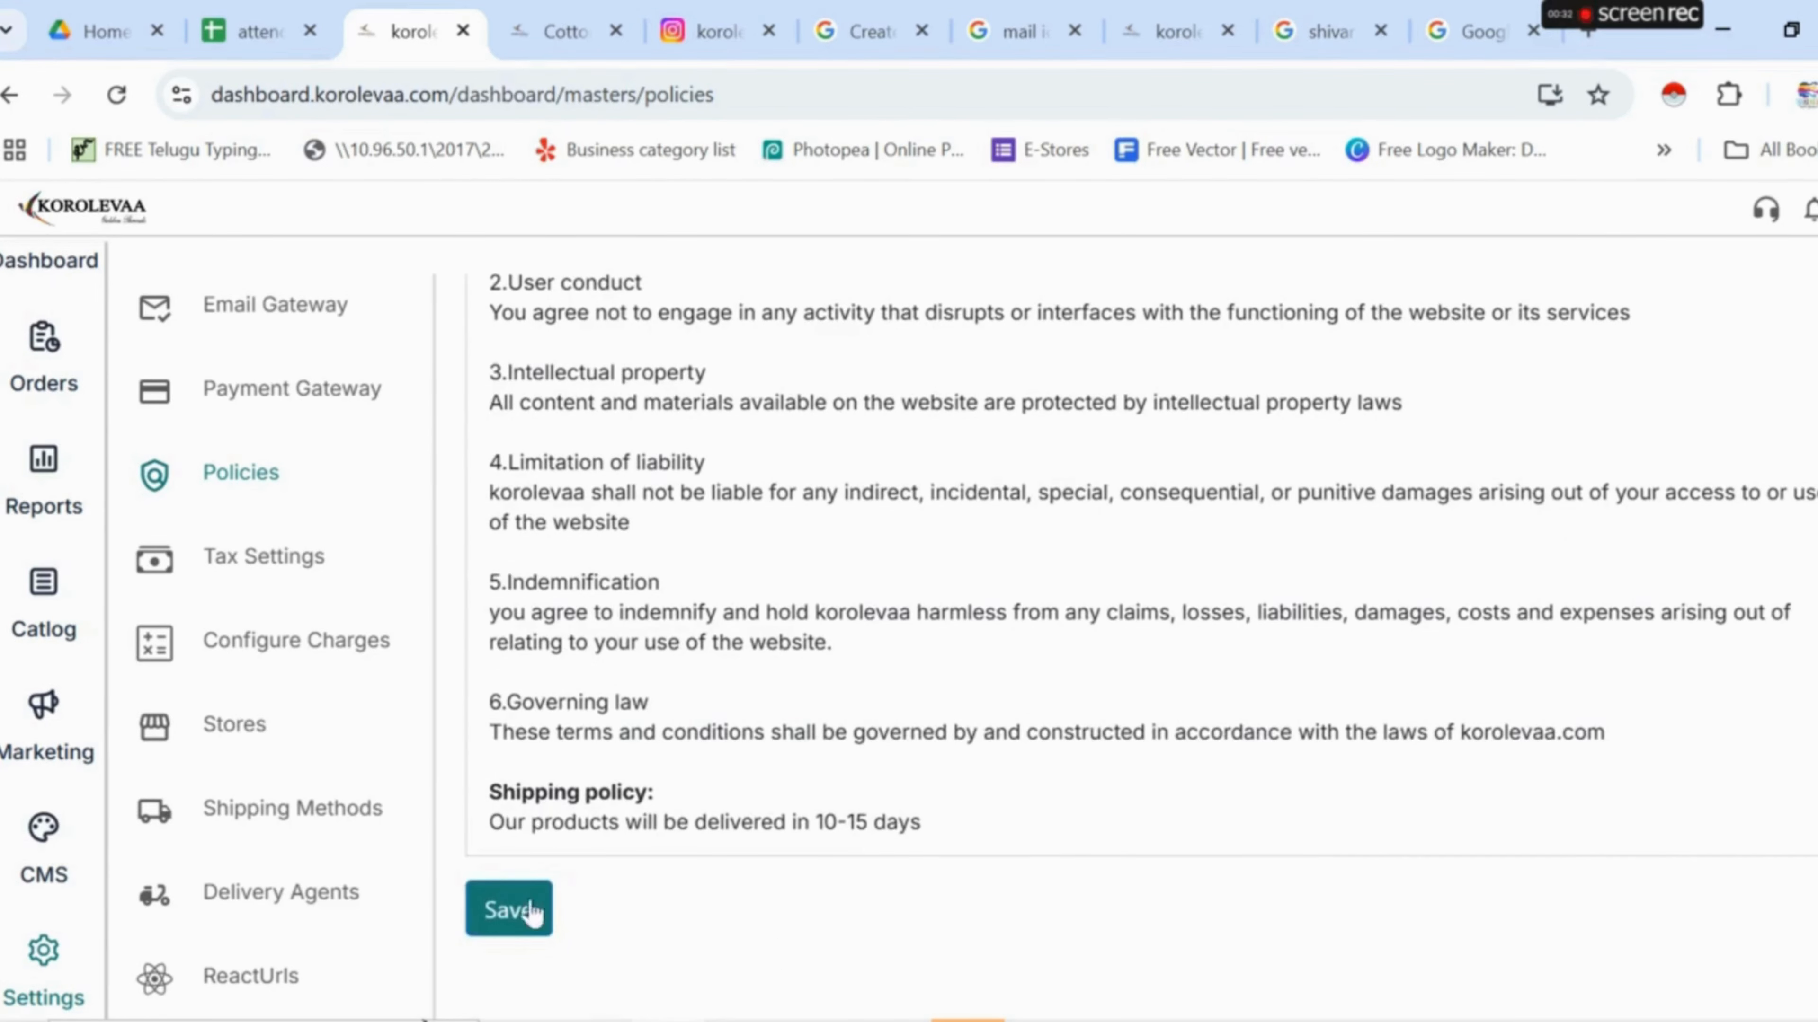
left_click(506, 911)
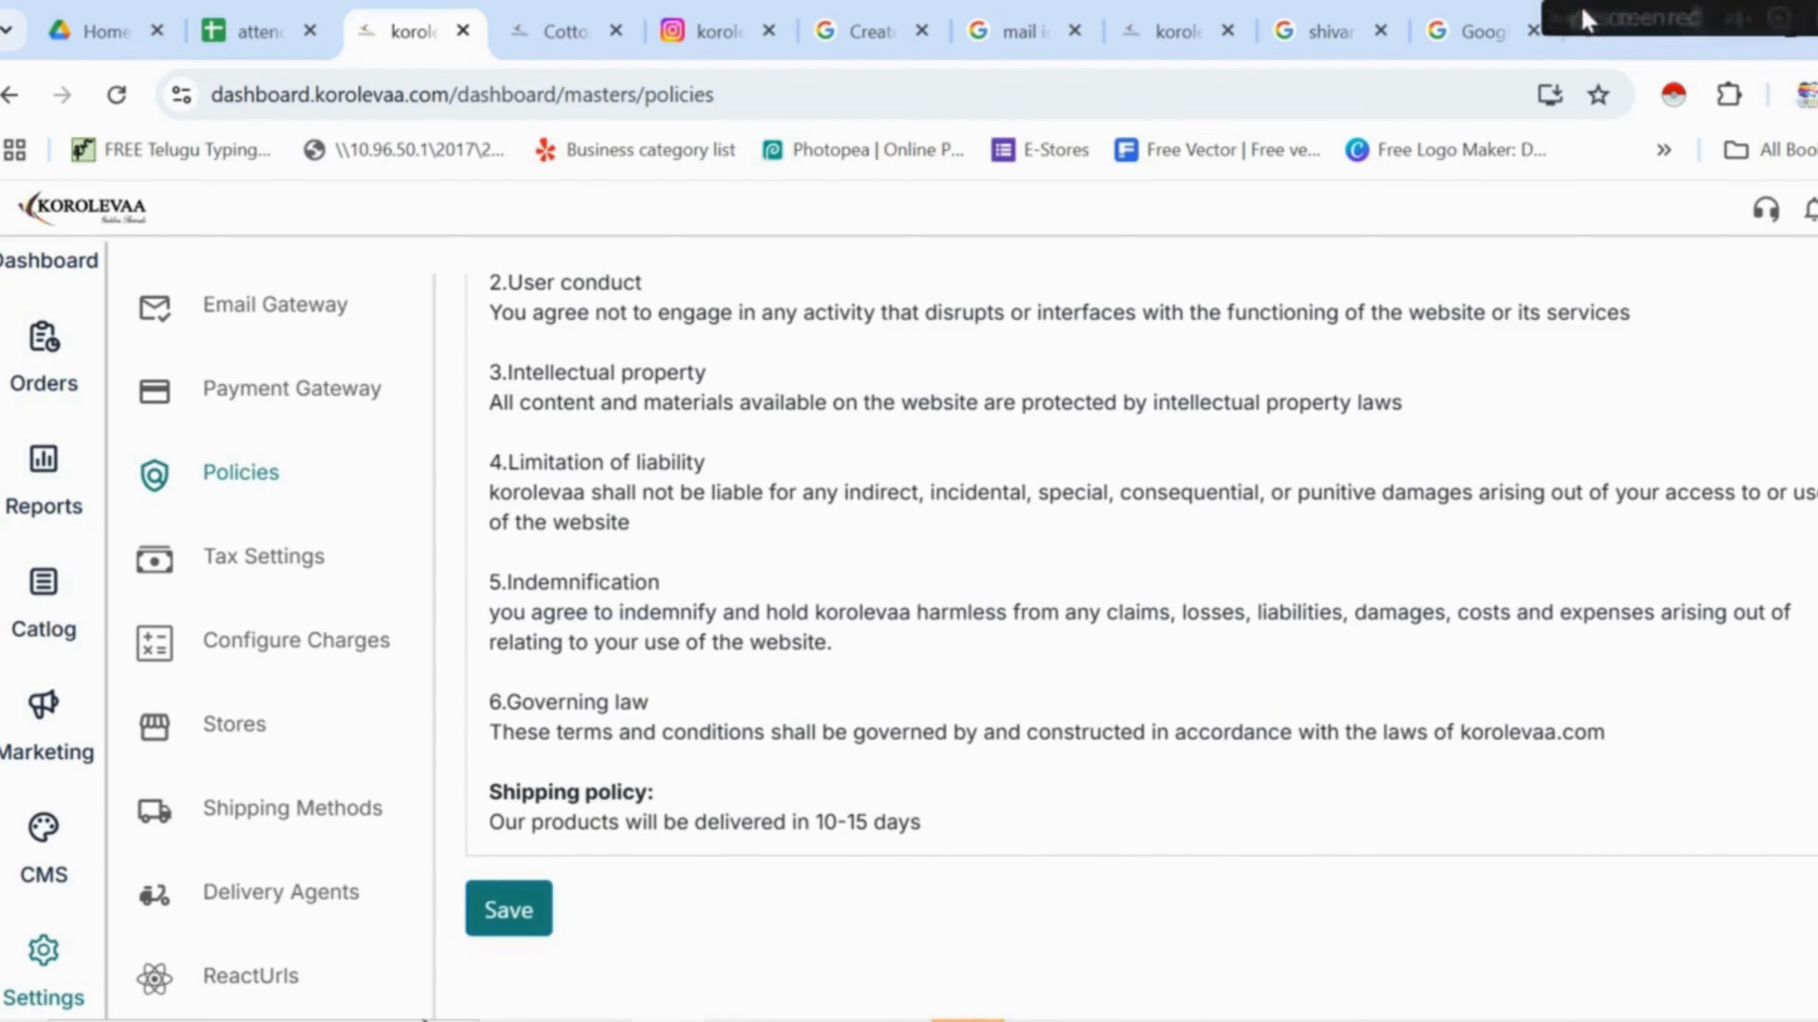
left_click(314, 570)
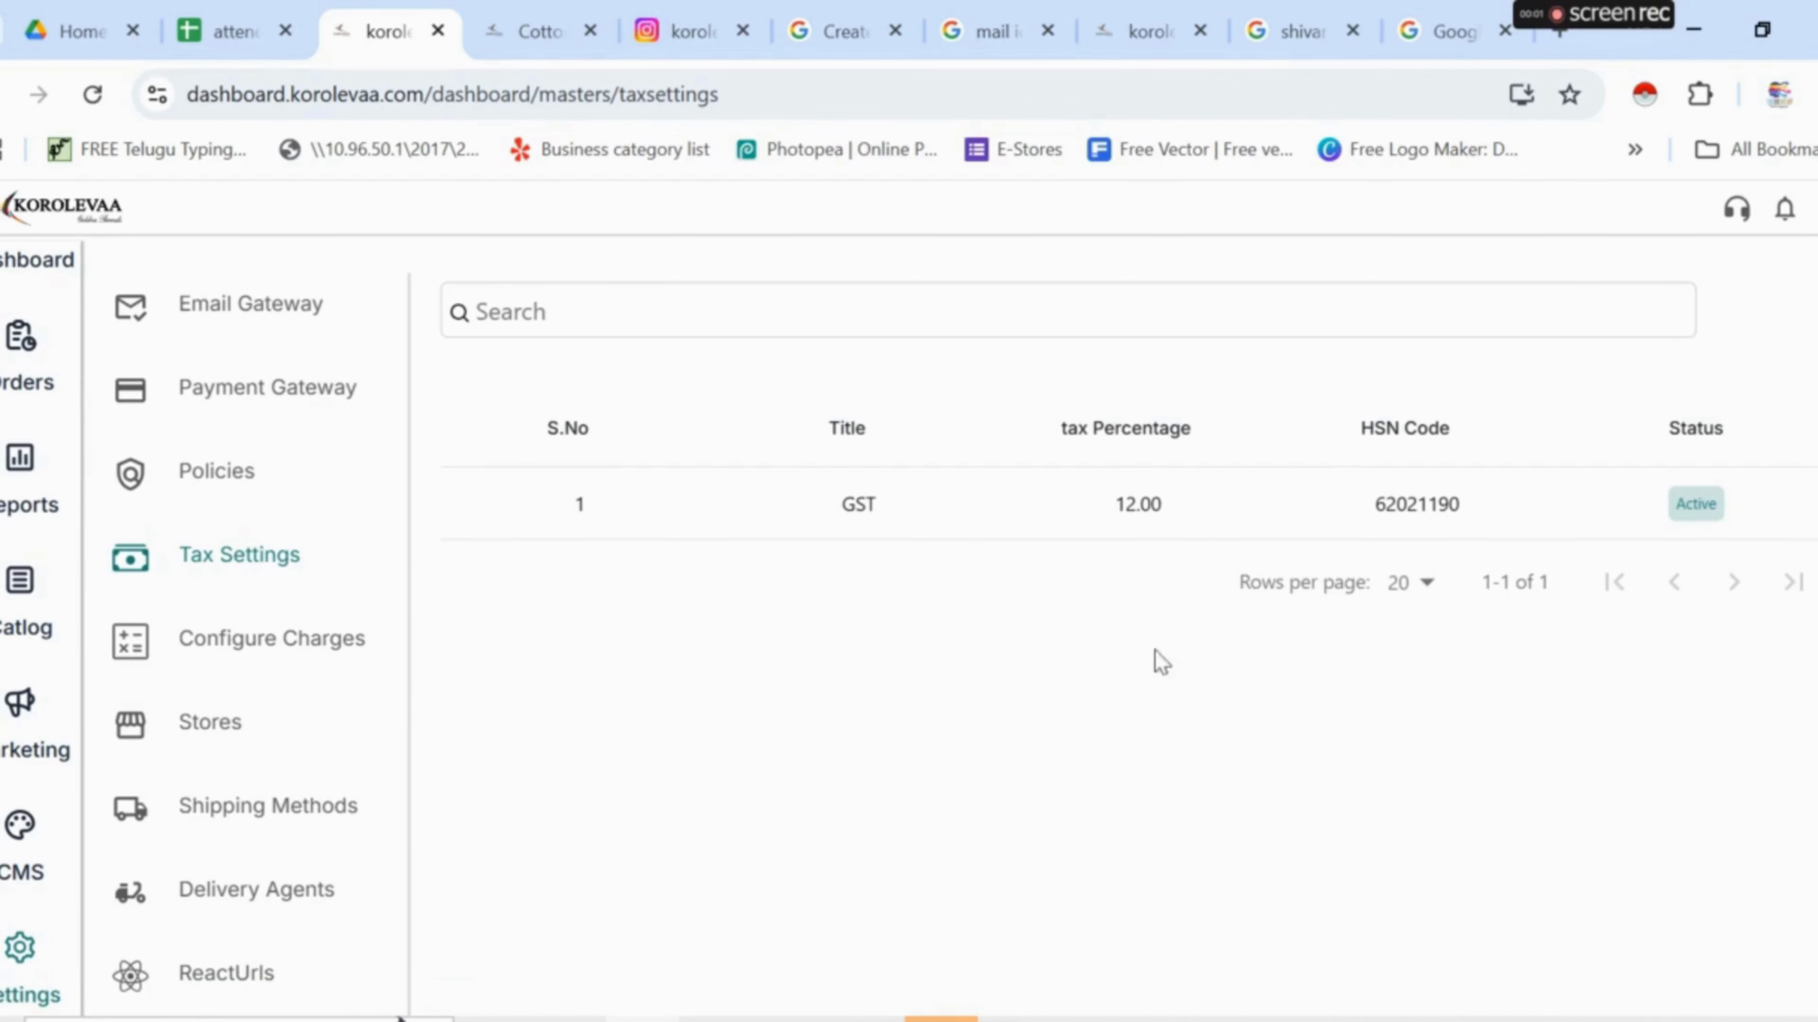
- Check the GST 12.00% tax class, cancel the new tax class form, and open Configure Charges
scroll(1574, 909, "up", 1)
scroll(1584, 919, "up", 2)
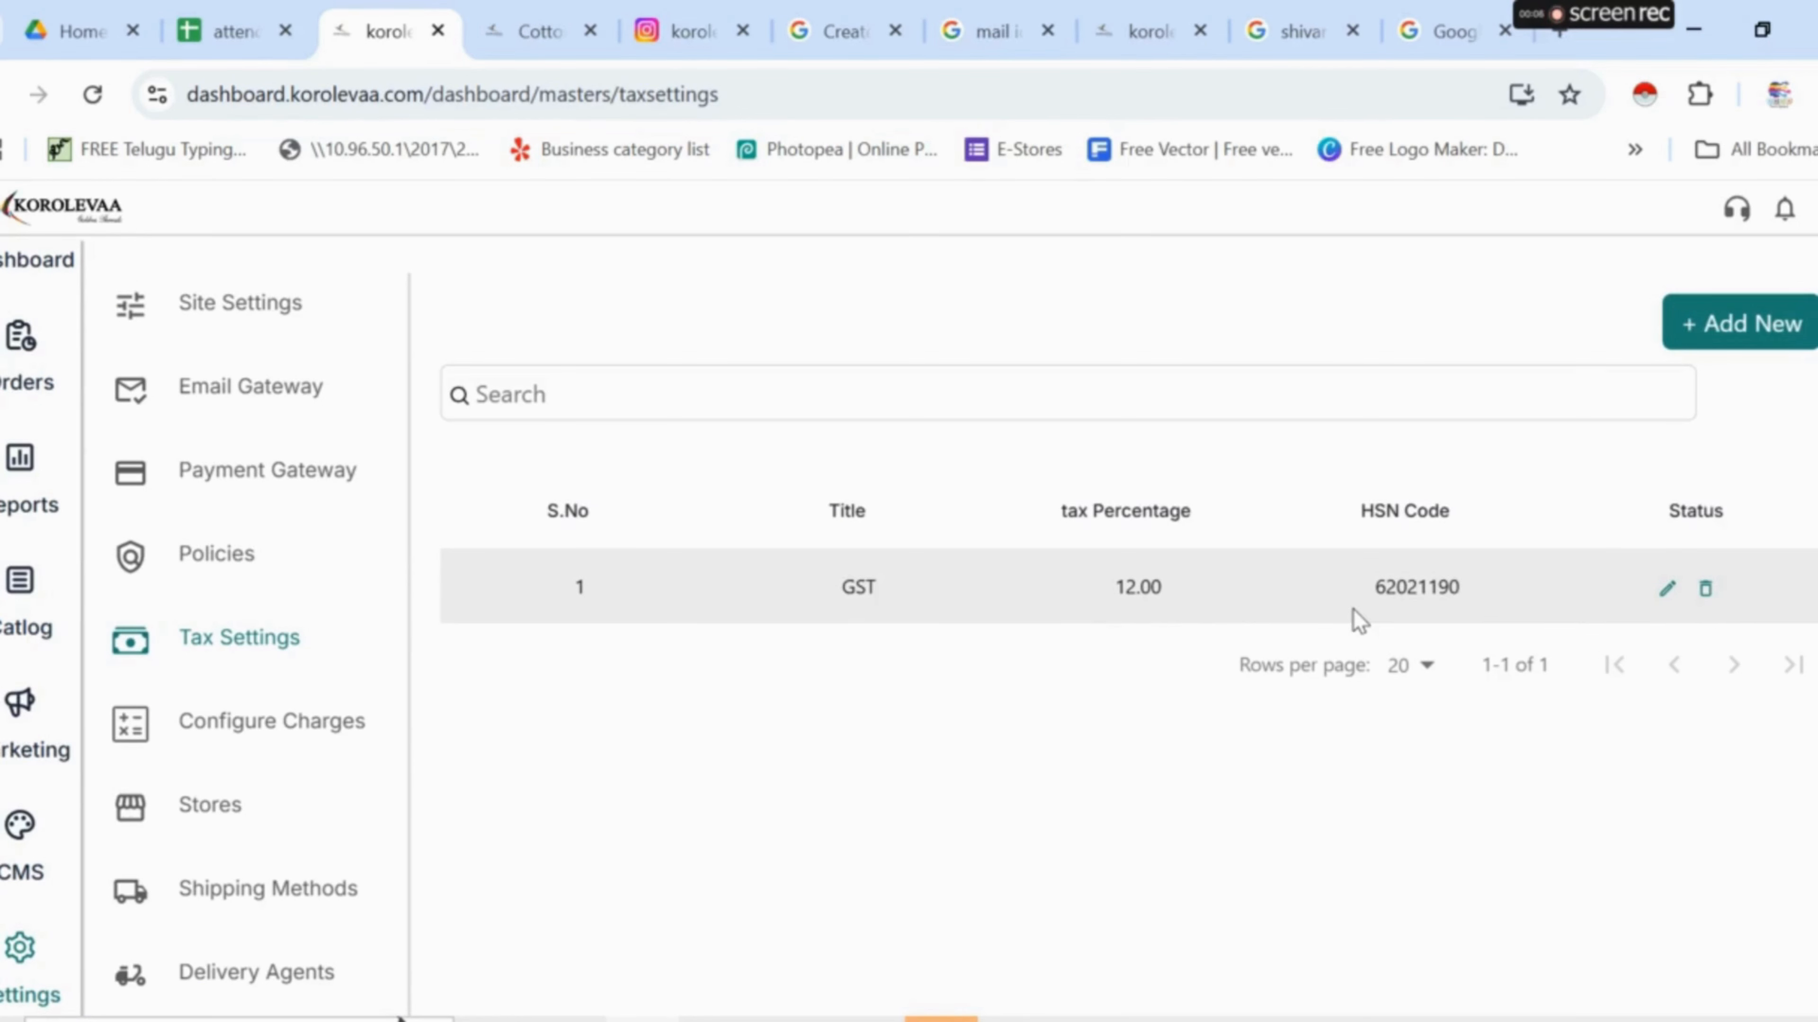
left_click(1714, 333)
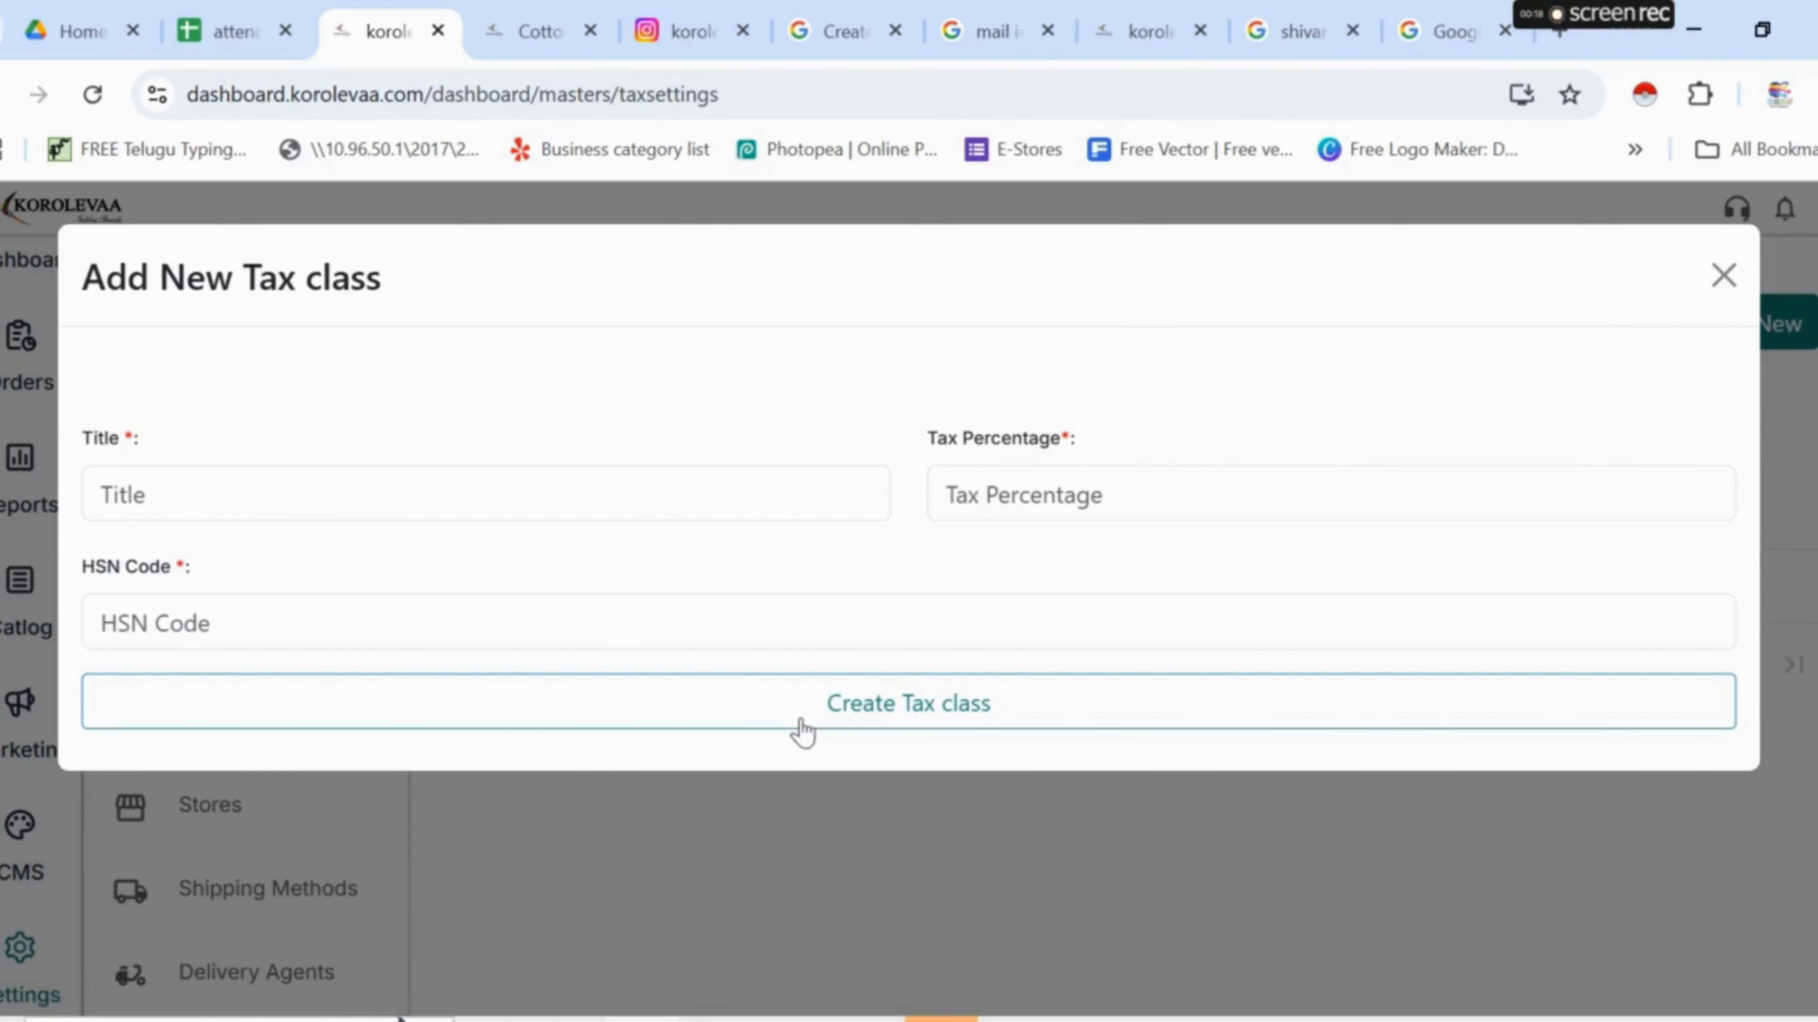
left_click(1722, 276)
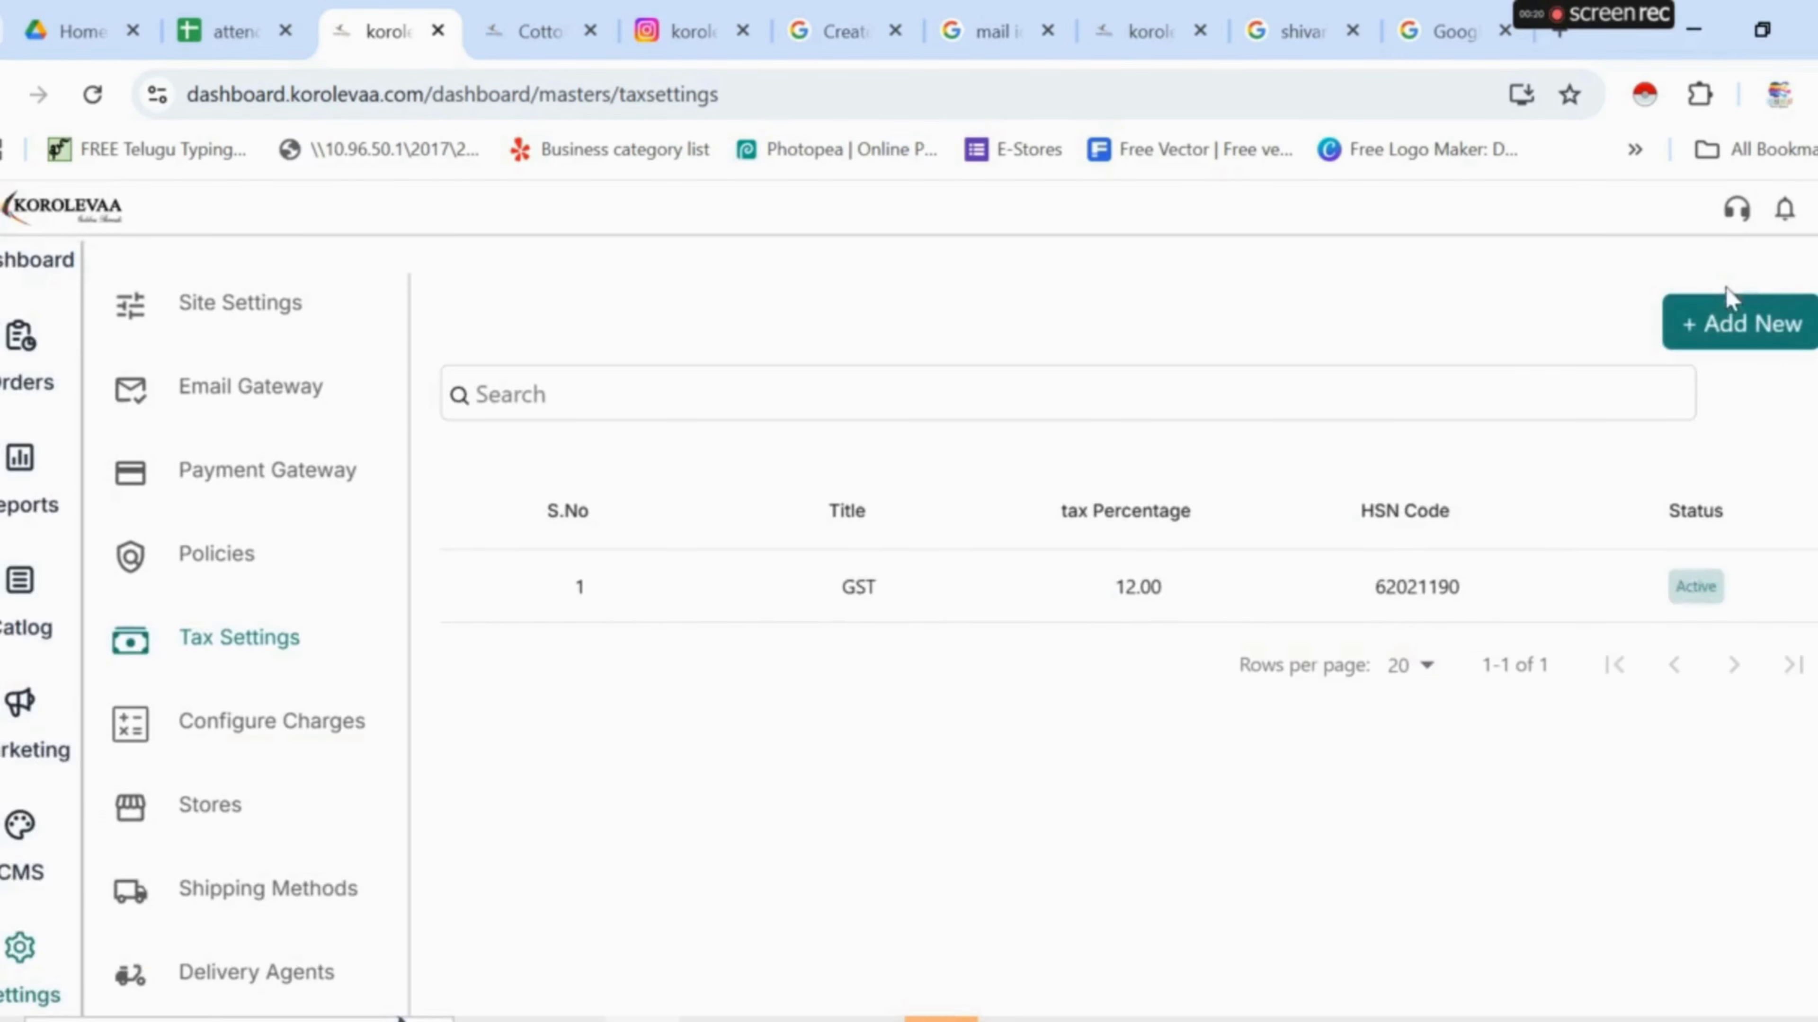
left_click(278, 723)
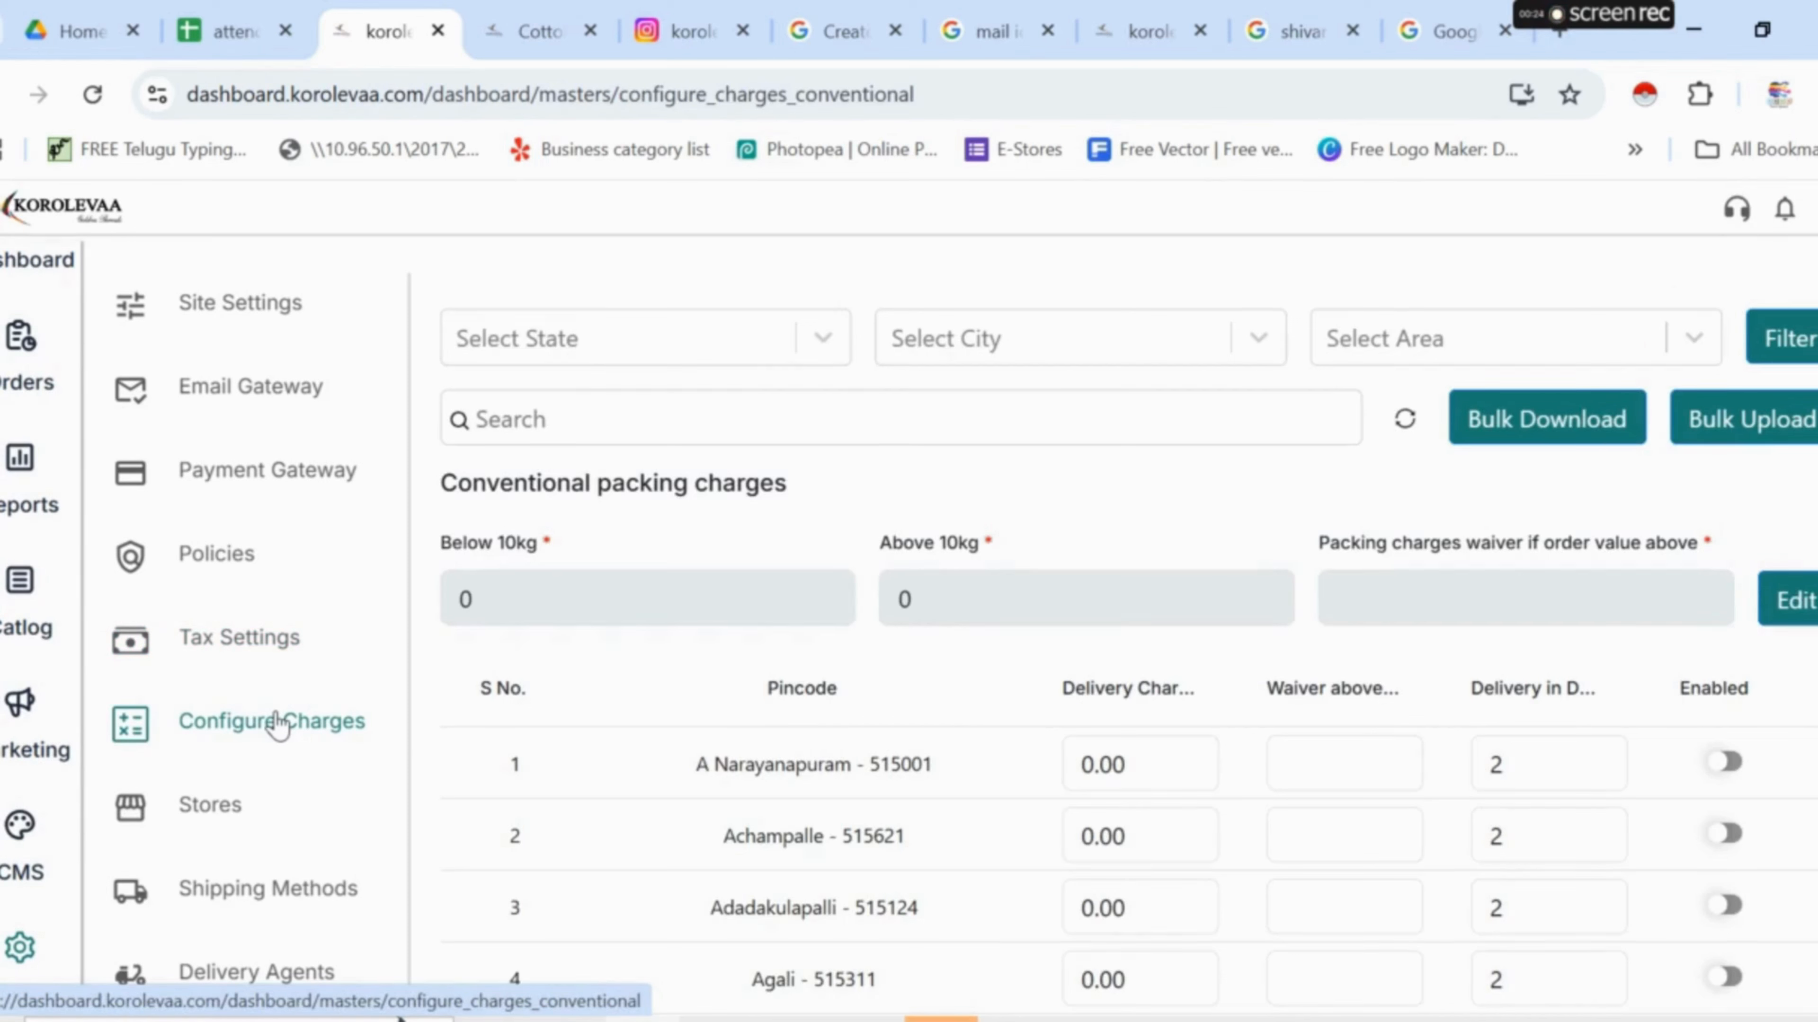
- Filter the pincode delivery charges to All States, All Cities and All Areas
left_click(823, 345)
left_click(604, 414)
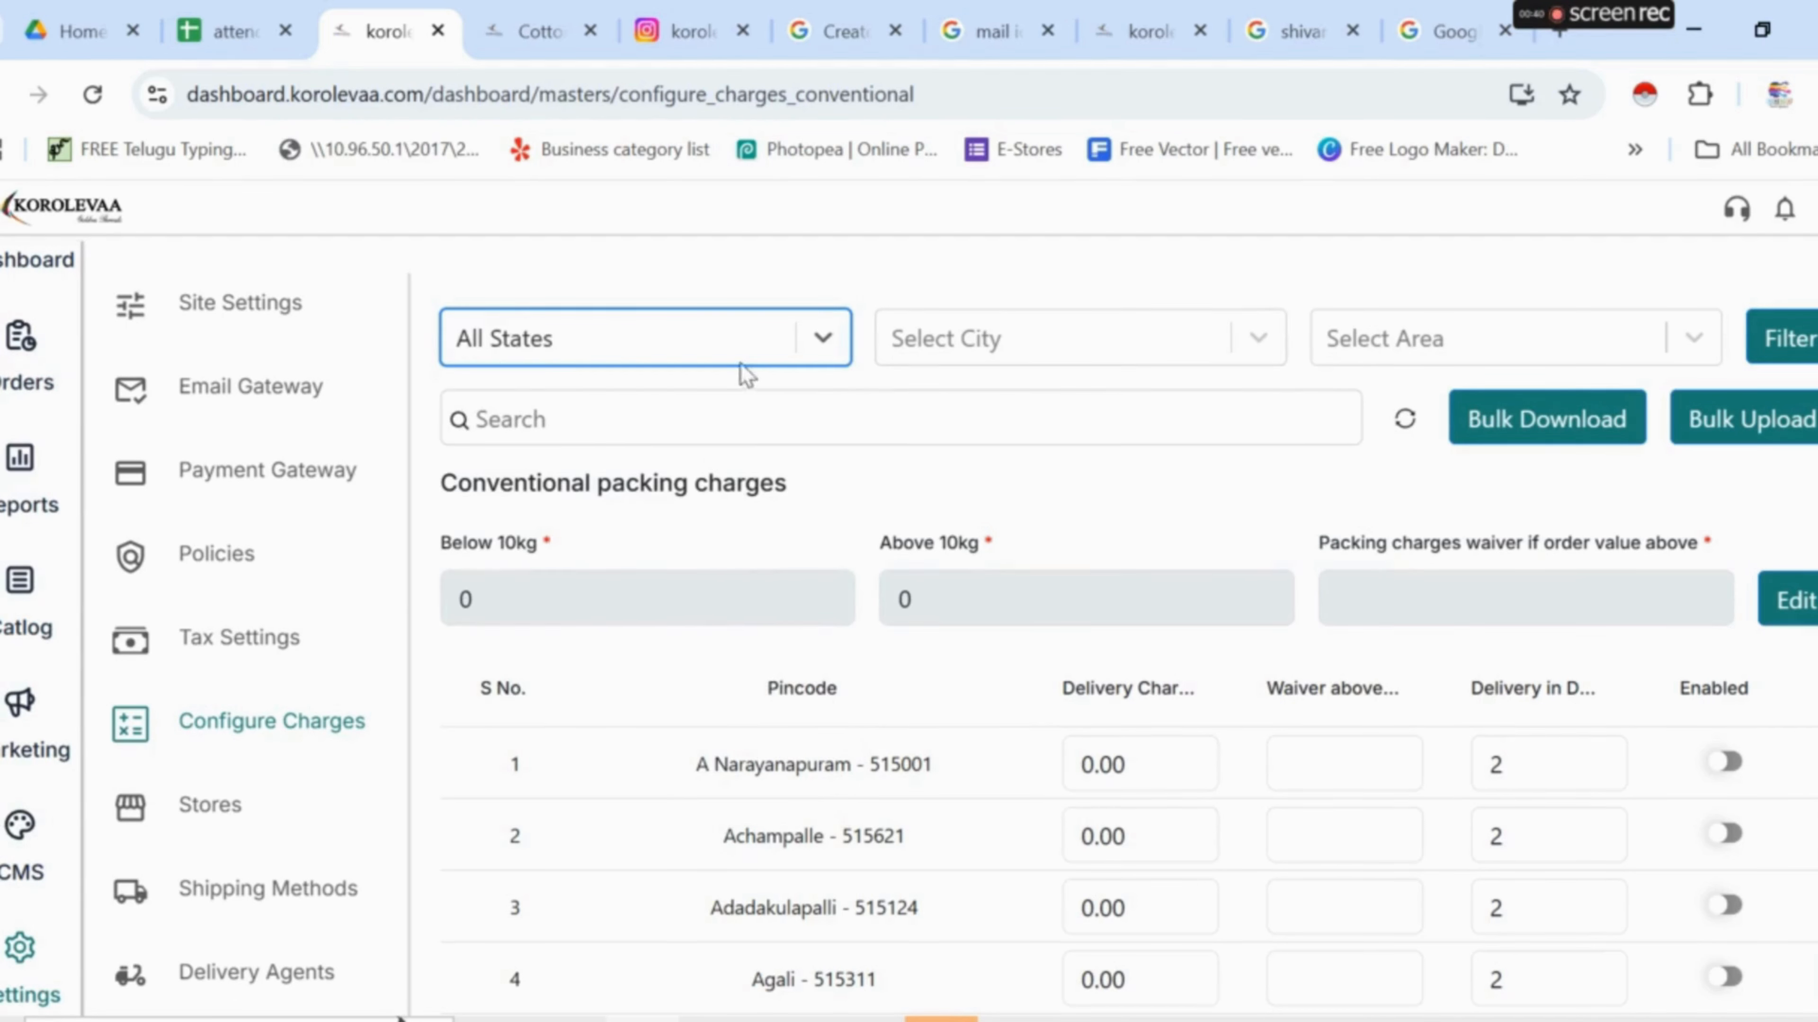
left_click(1280, 351)
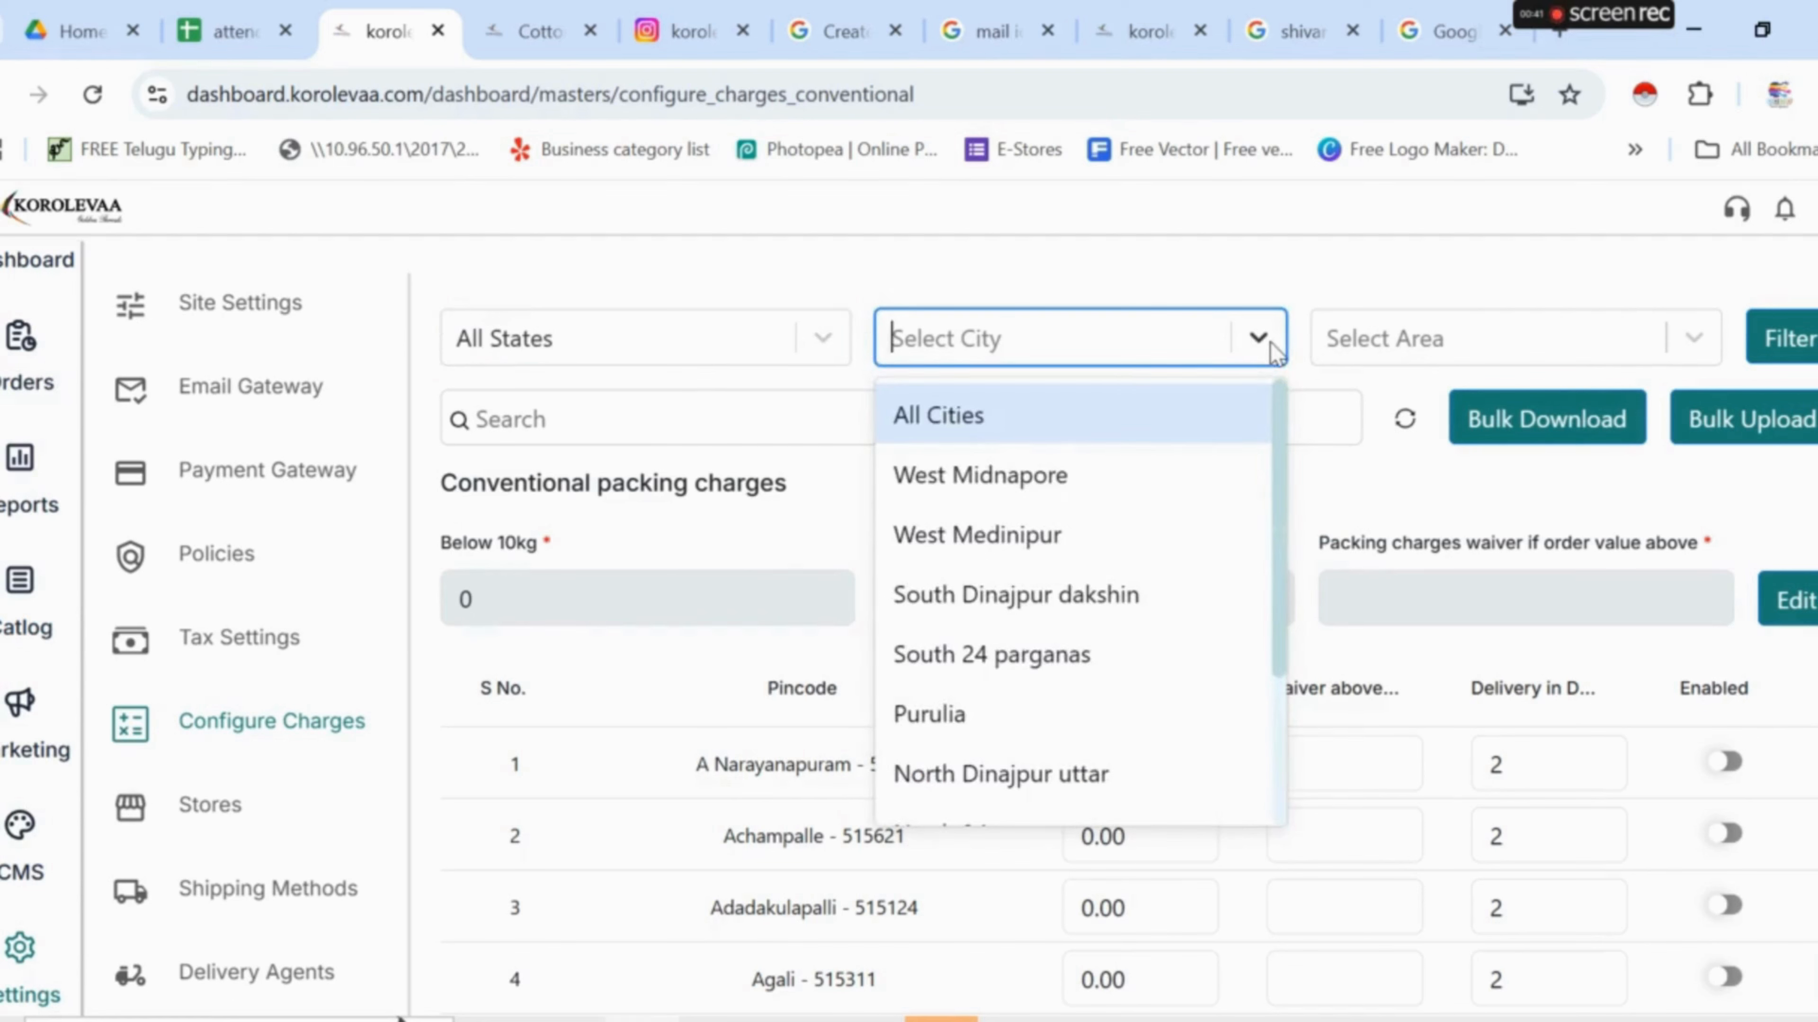
left_click(1037, 416)
left_click(1707, 349)
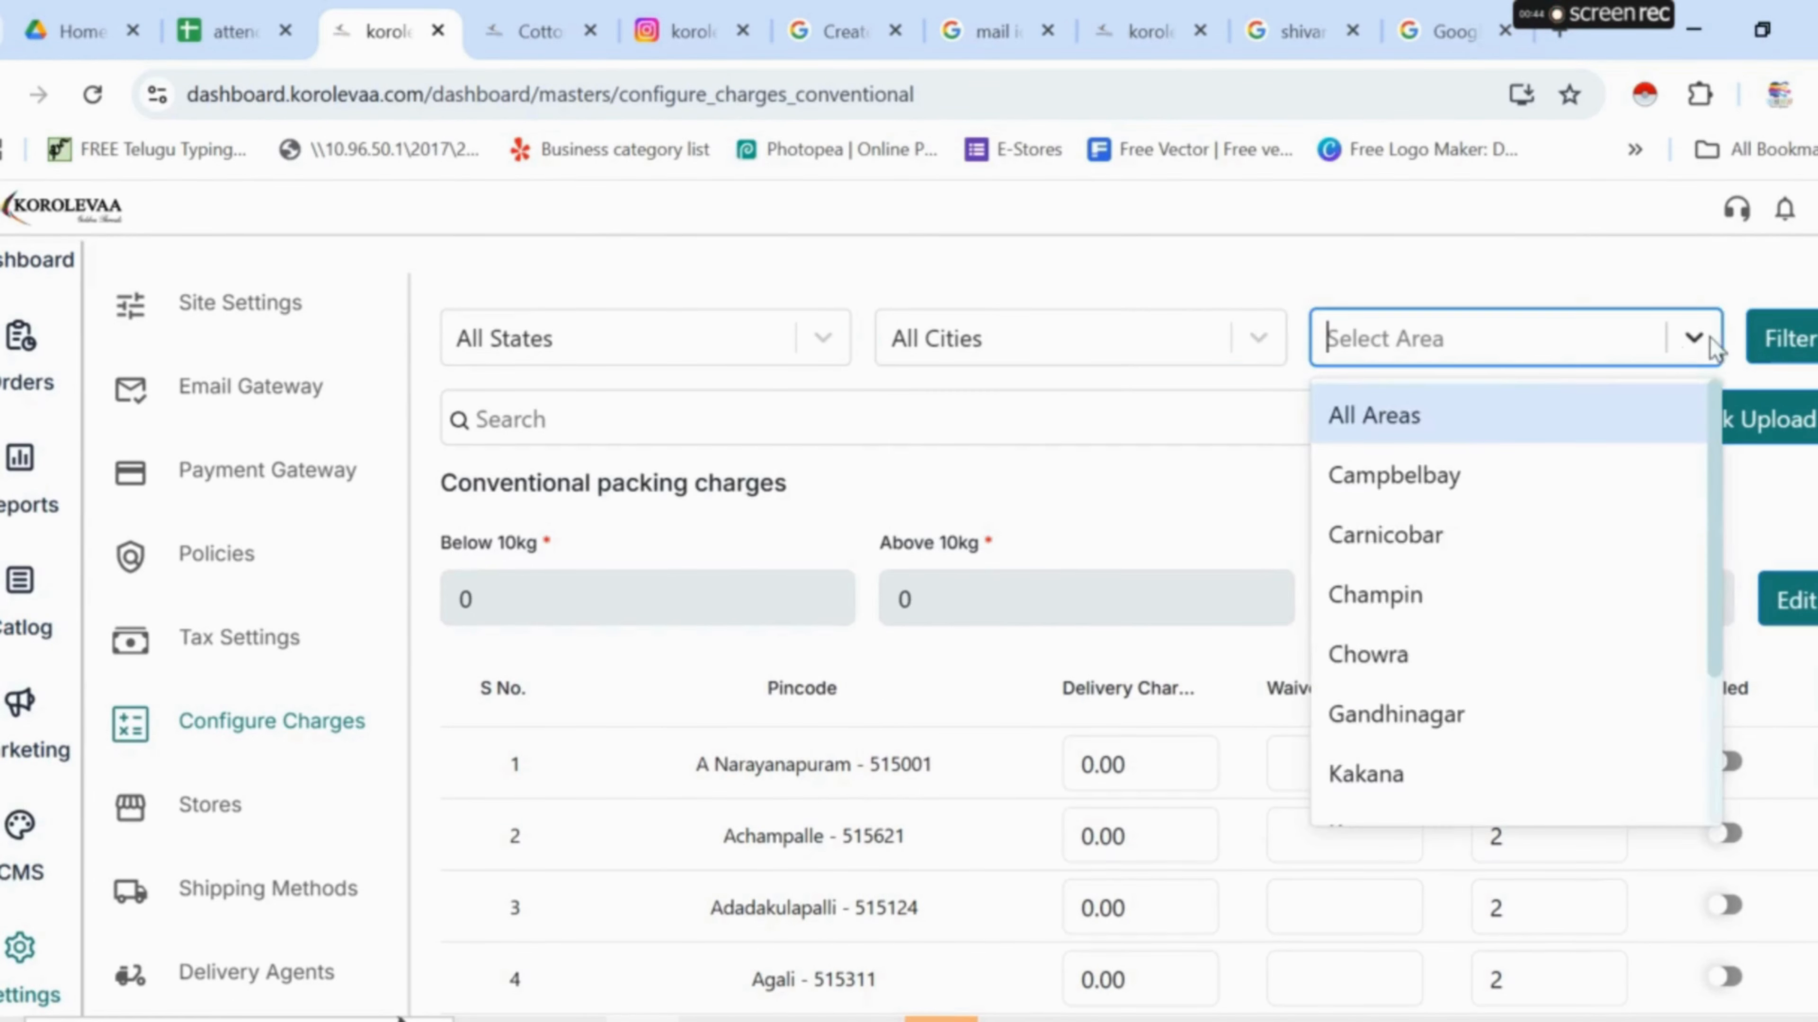
left_click(1480, 433)
- Bulk-download the delivery charges as delivery_charges (7).csv and open the file
left_click(1480, 435)
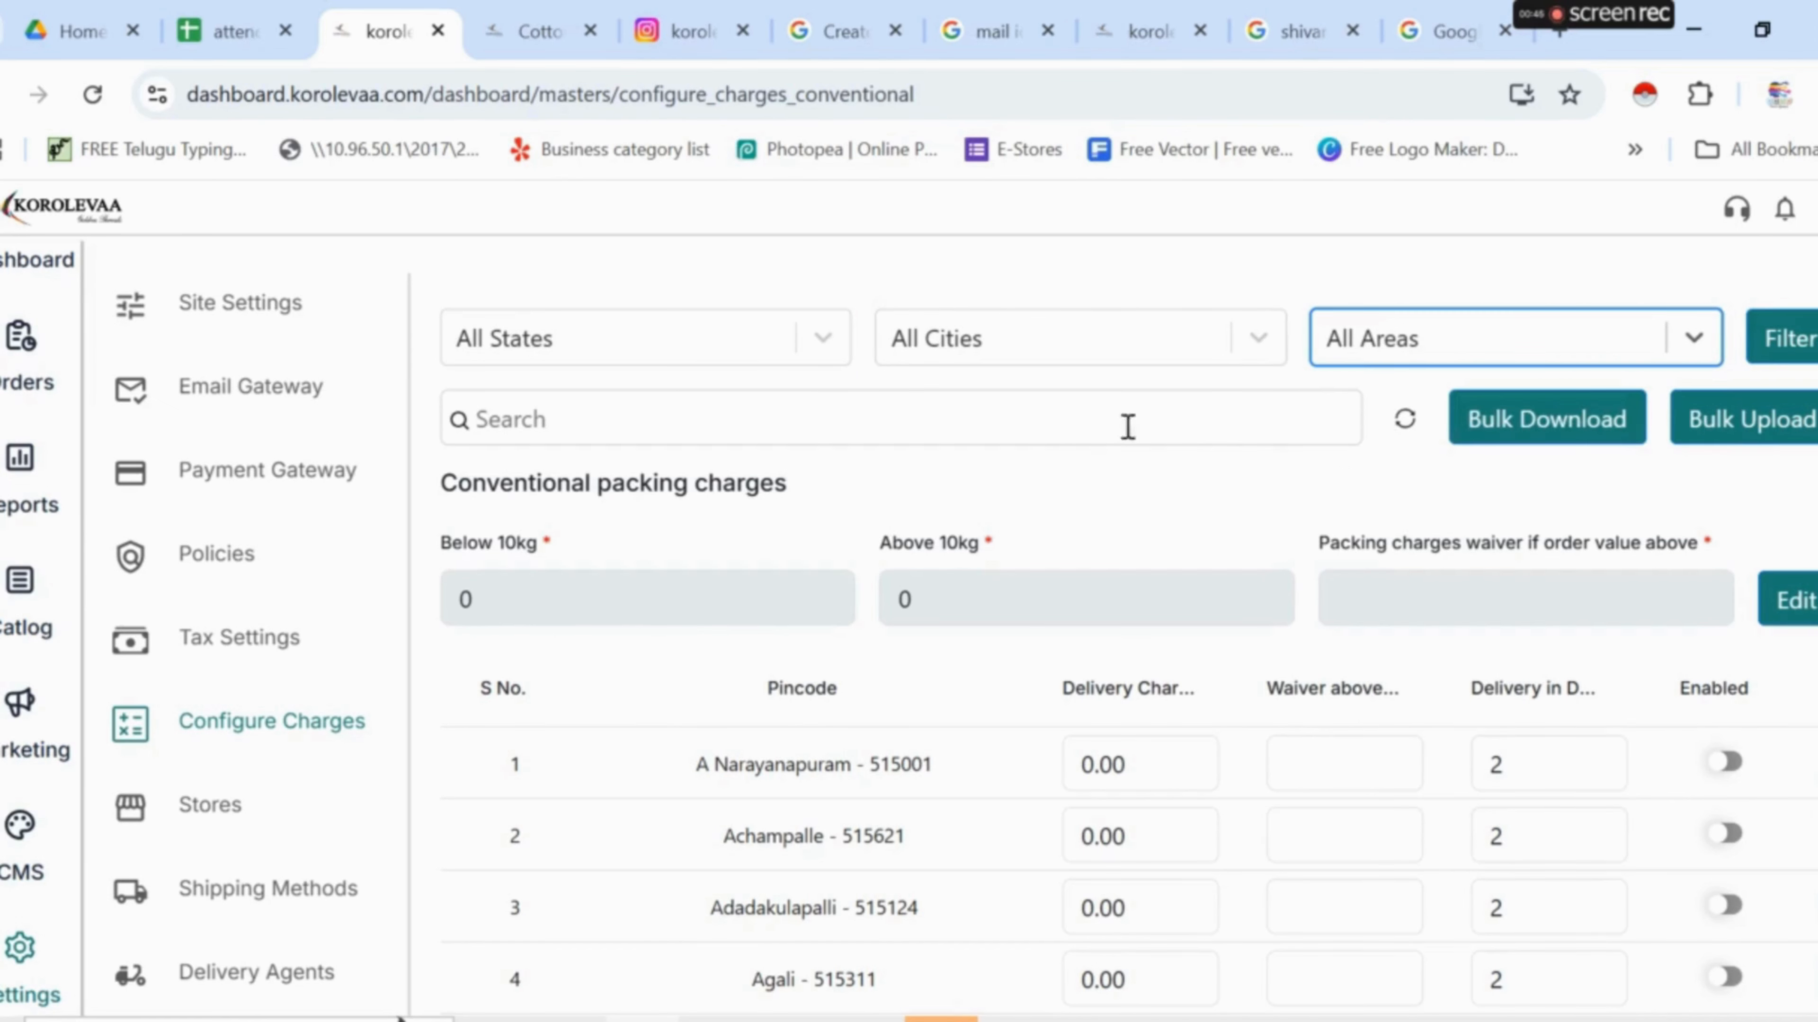
left_click(1538, 427)
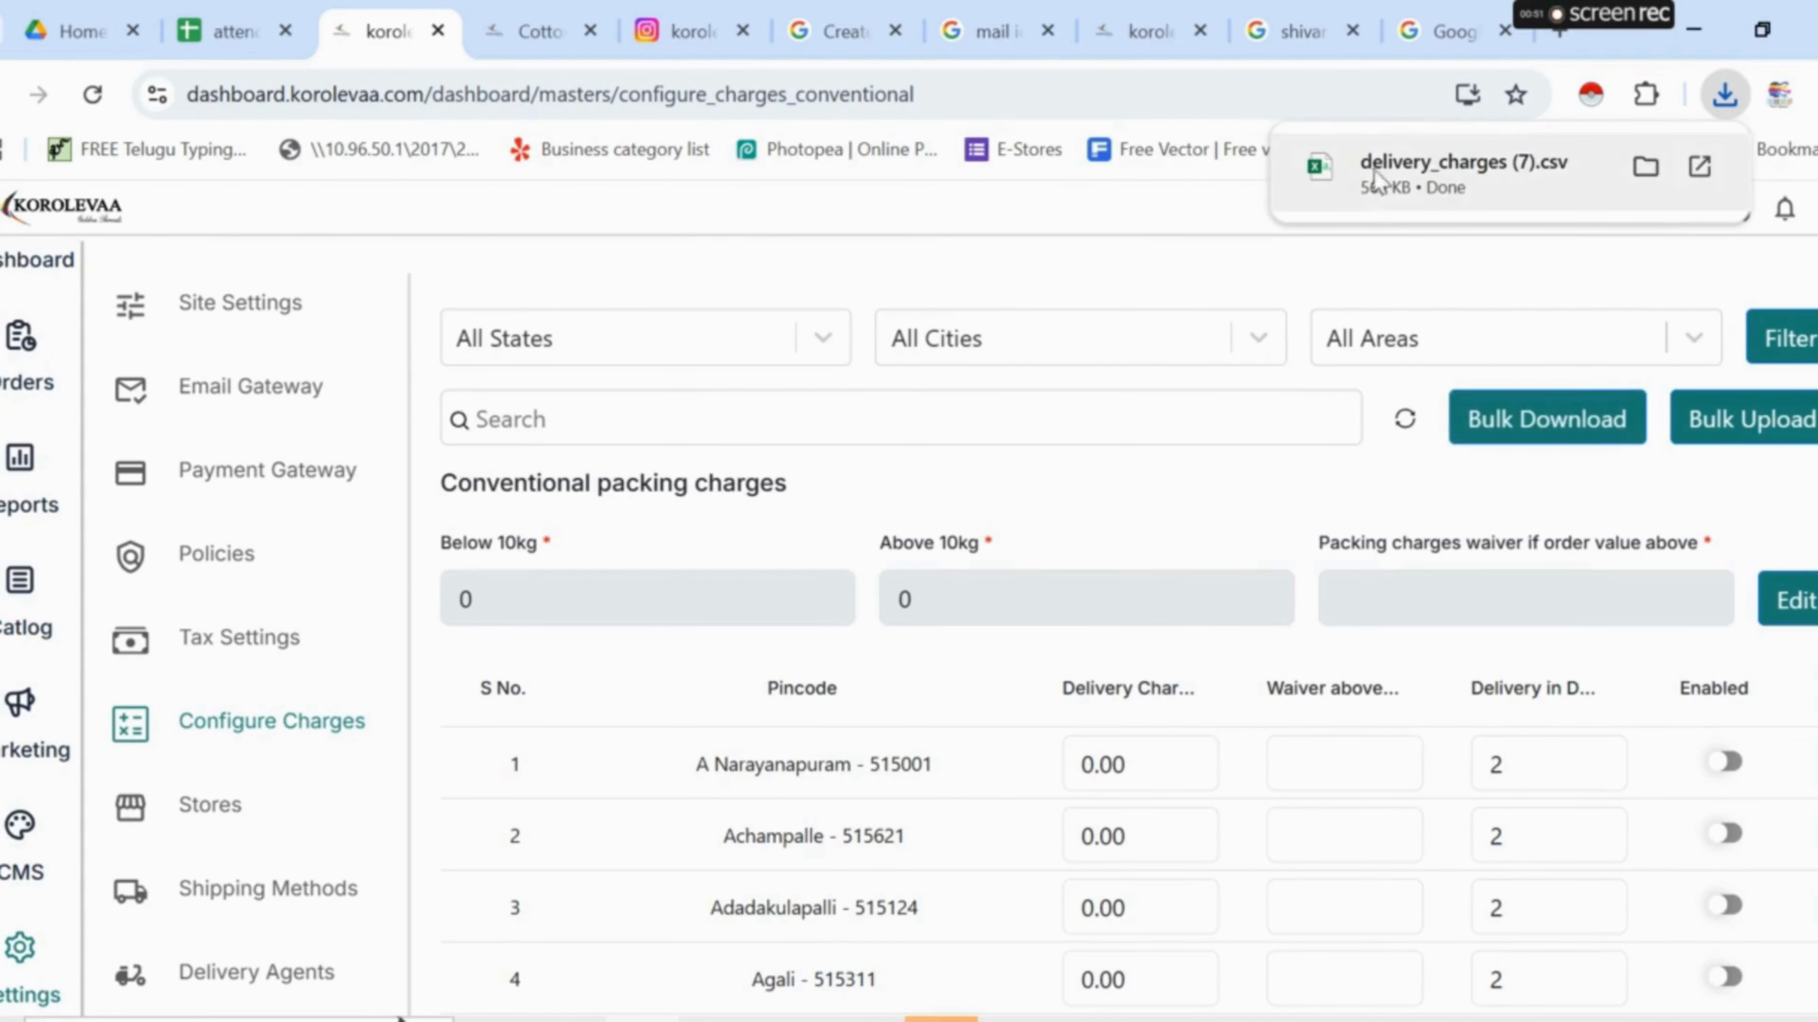
left_click(1320, 182)
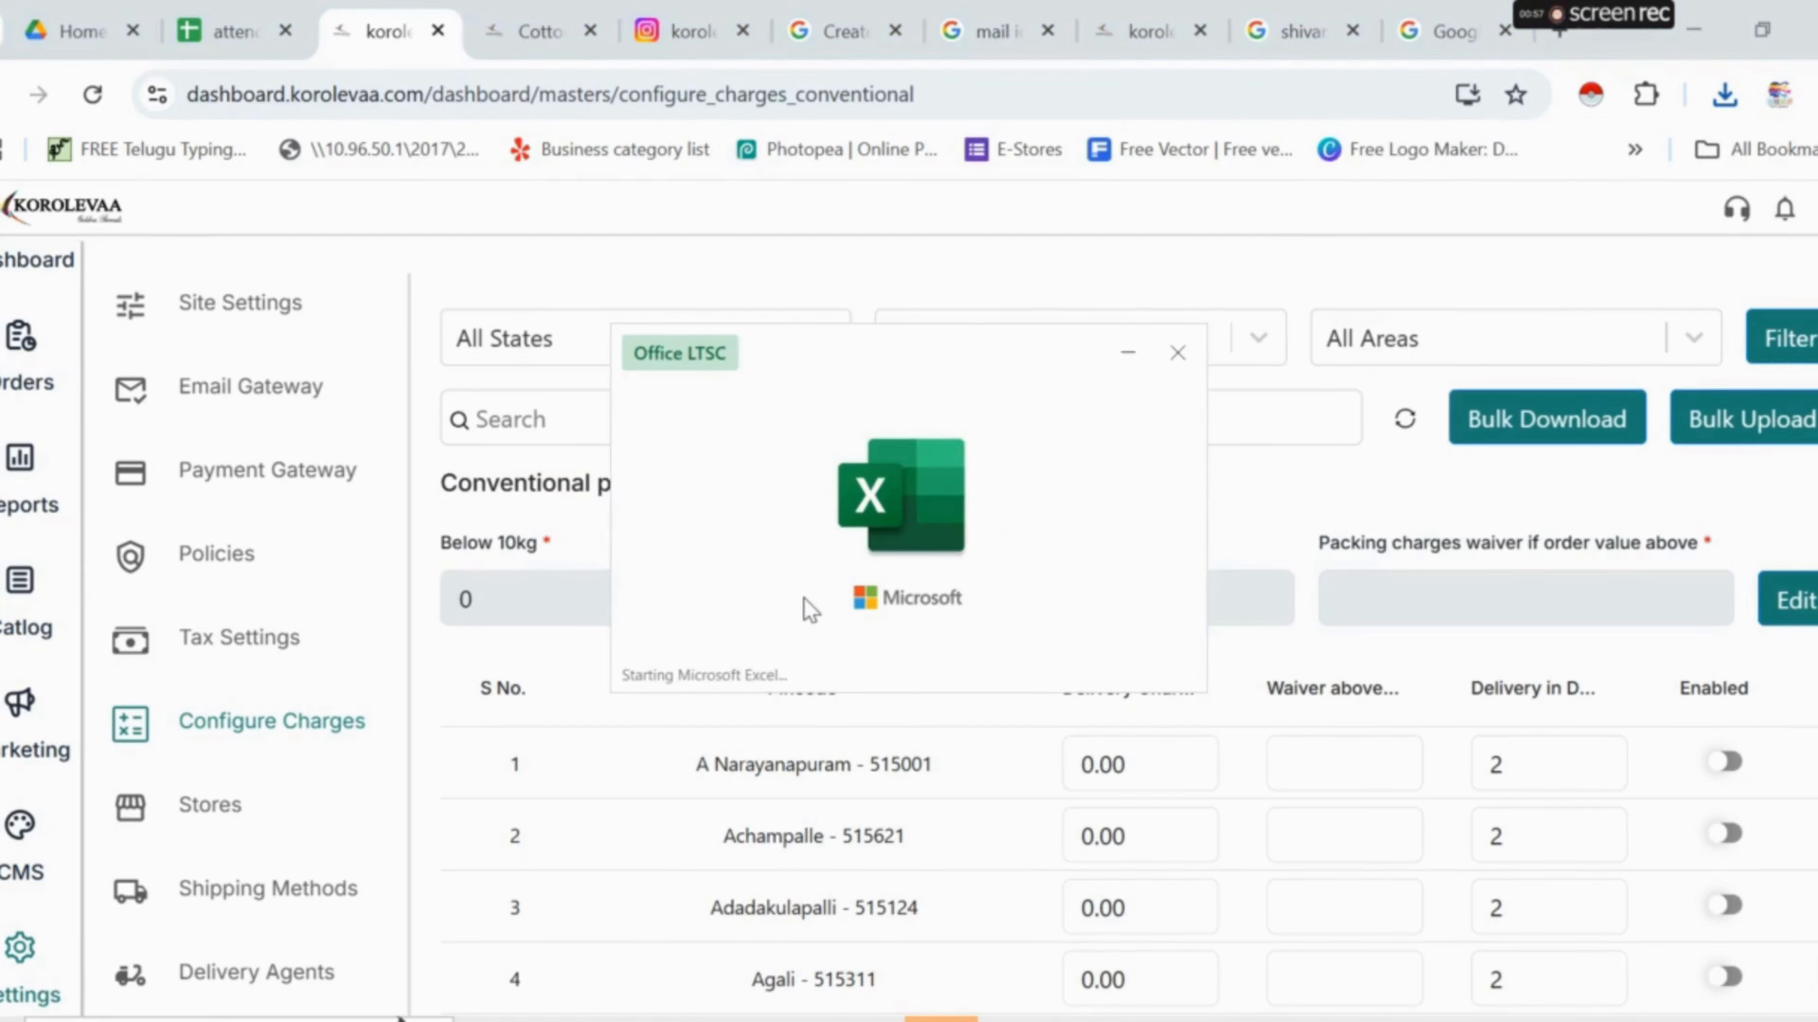
- Inspect the CSV's charge 0 and 2 delivery days in cells C2 and D2, then close Excel
scroll(544, 626, "down", 5)
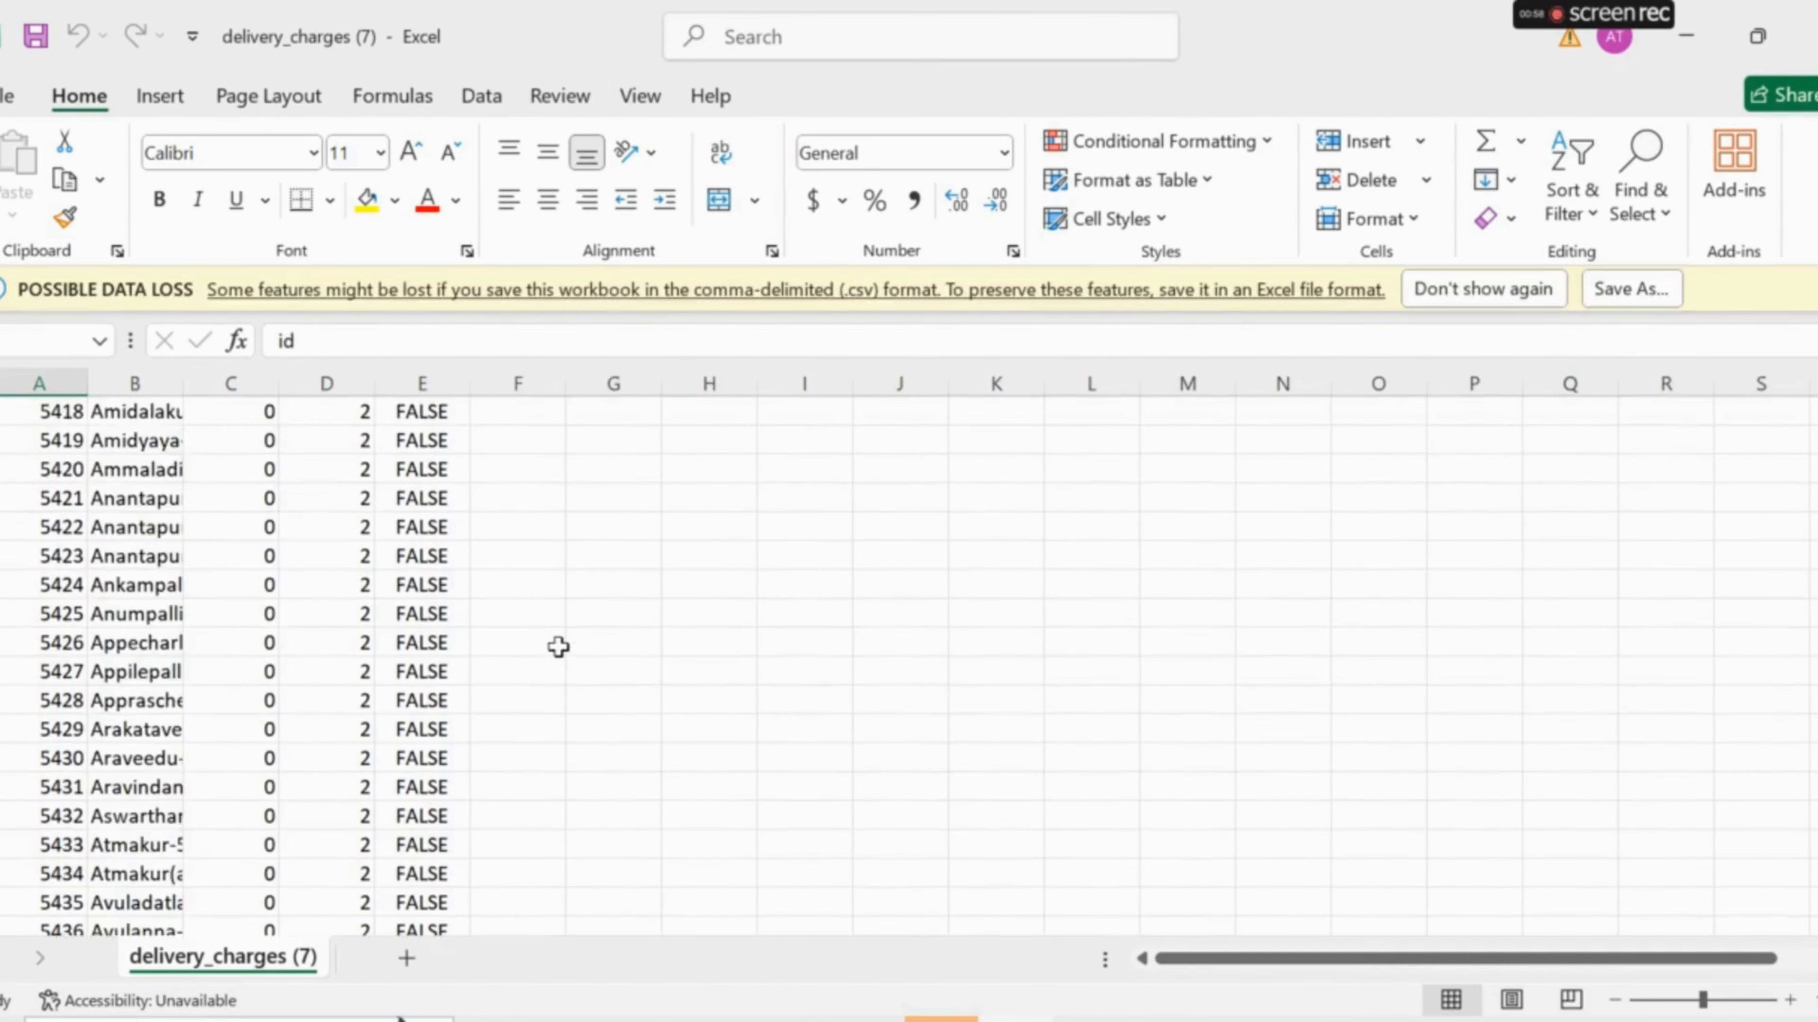
scroll(559, 651, "down", 20)
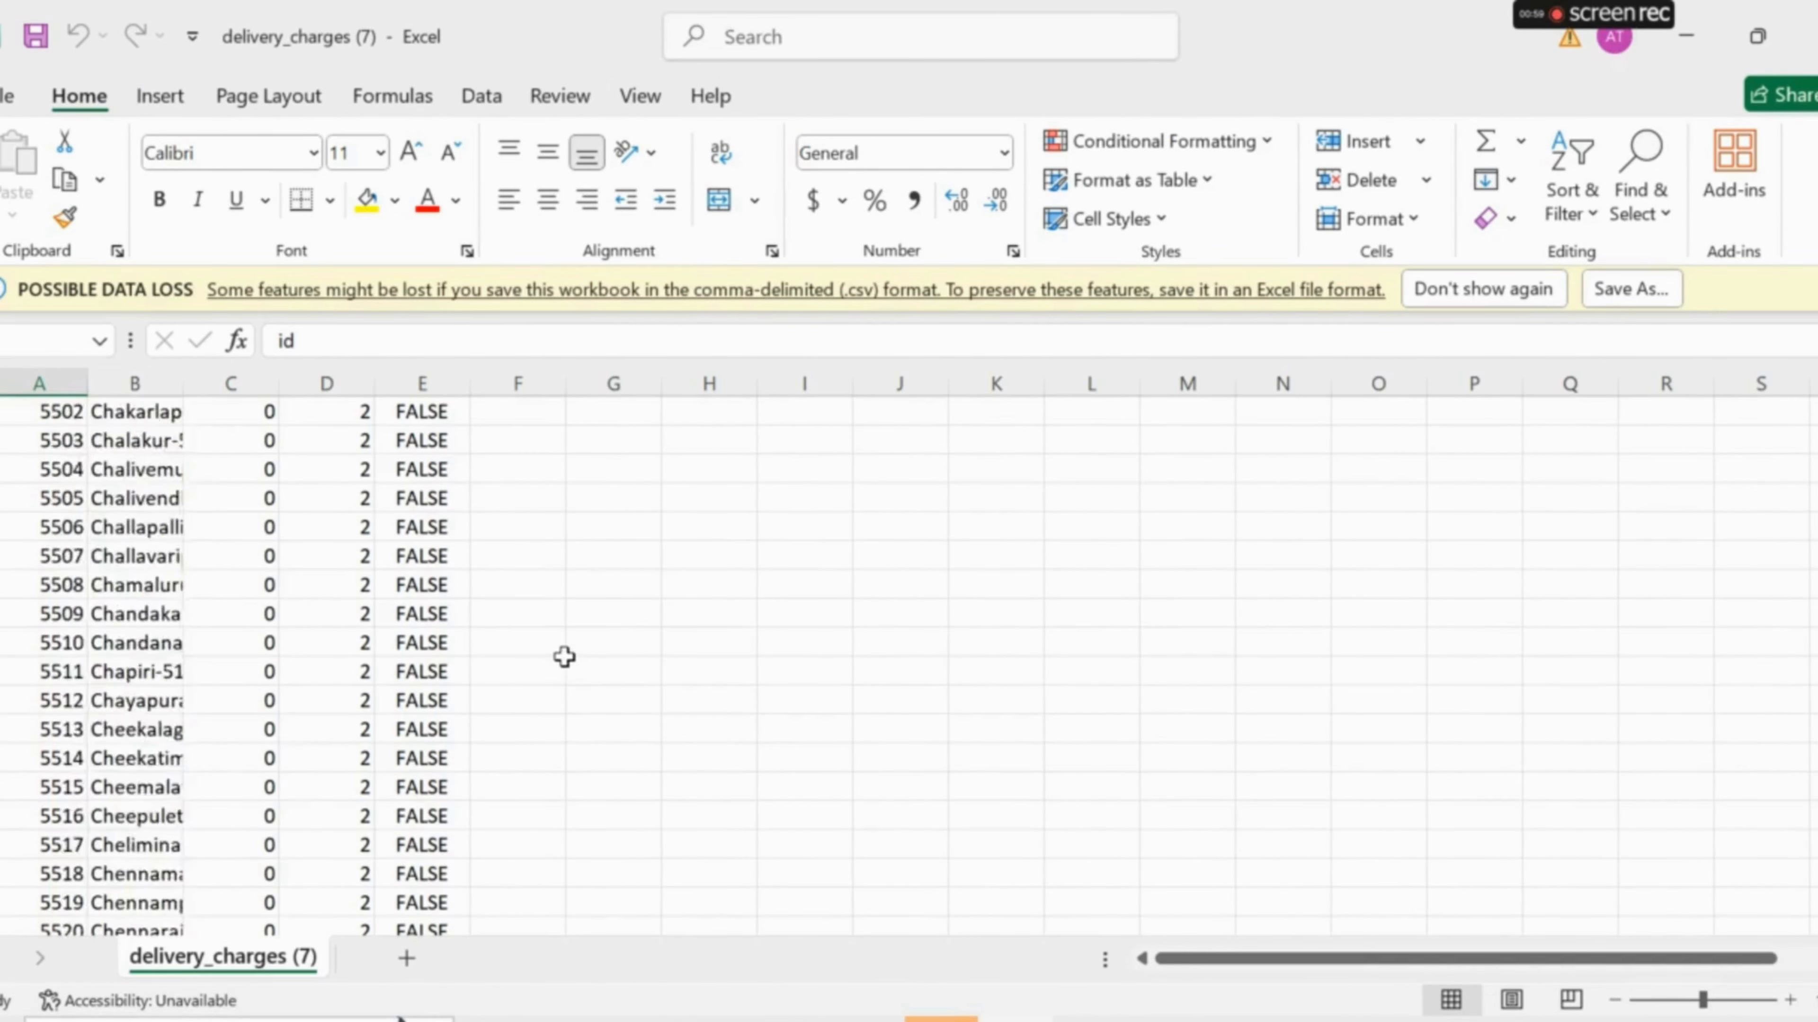
scroll(564, 657, "up", 20)
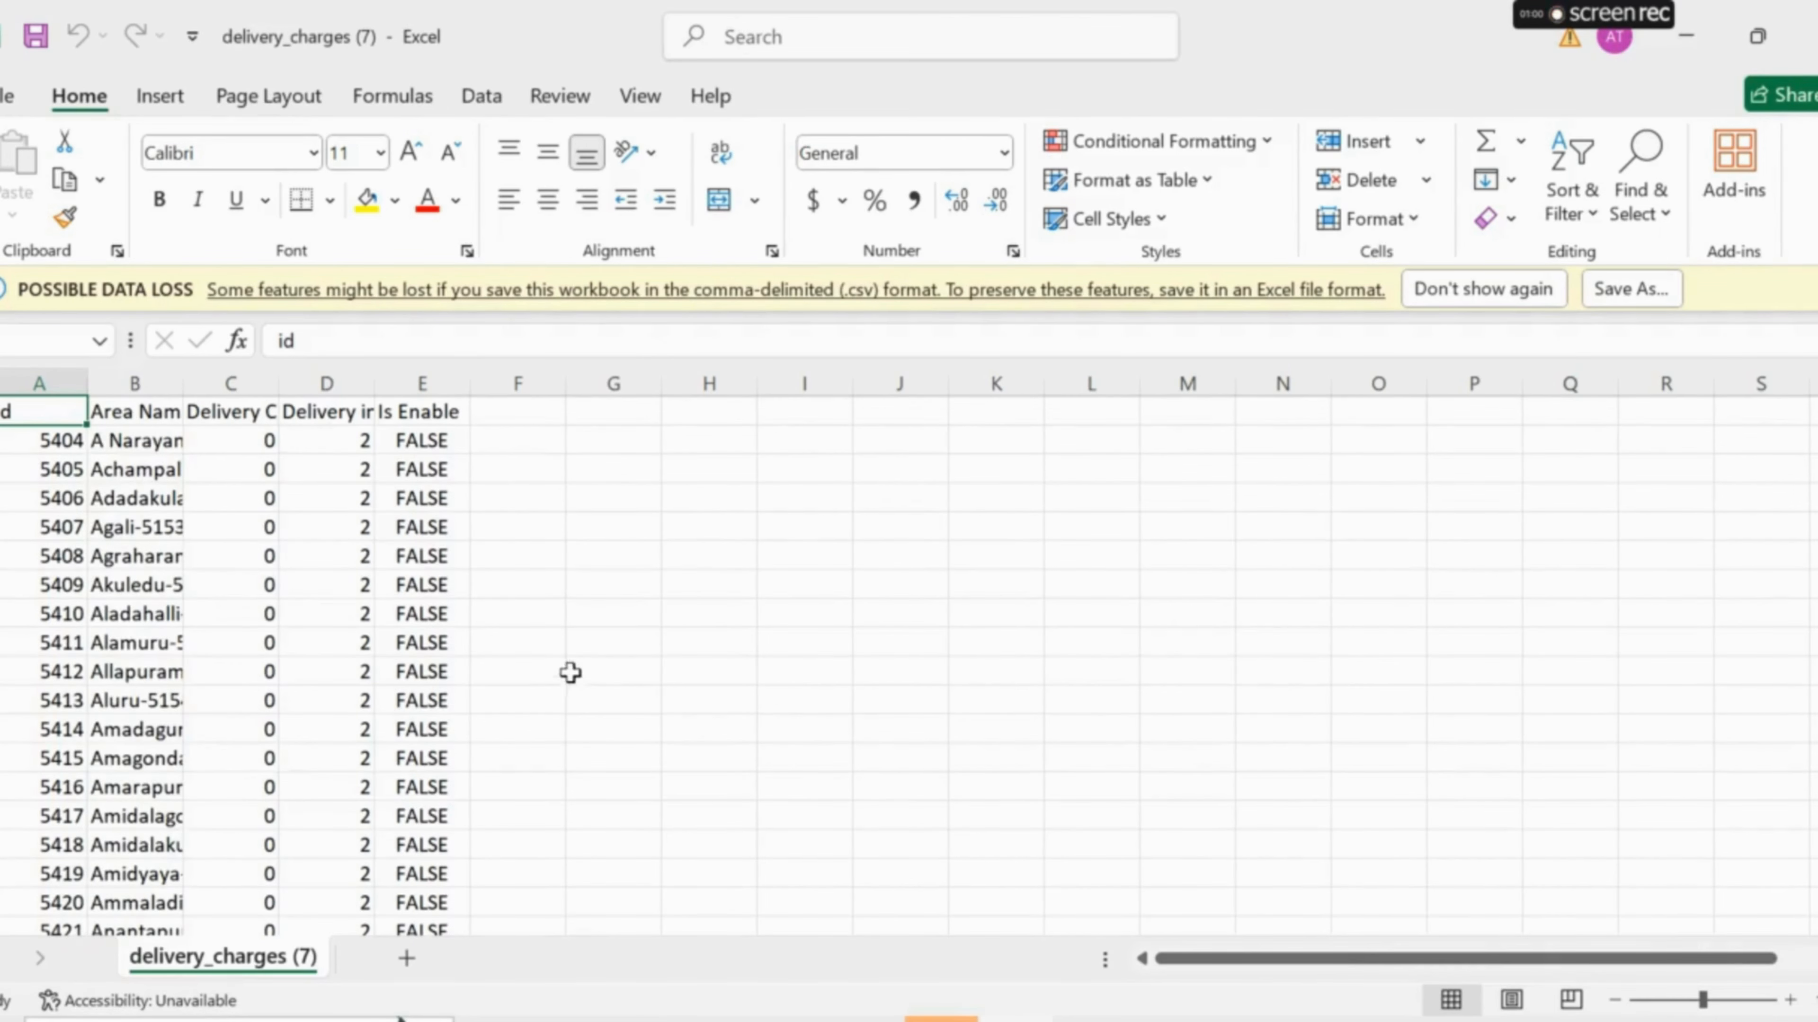
left_click(287, 442)
left_click(269, 444)
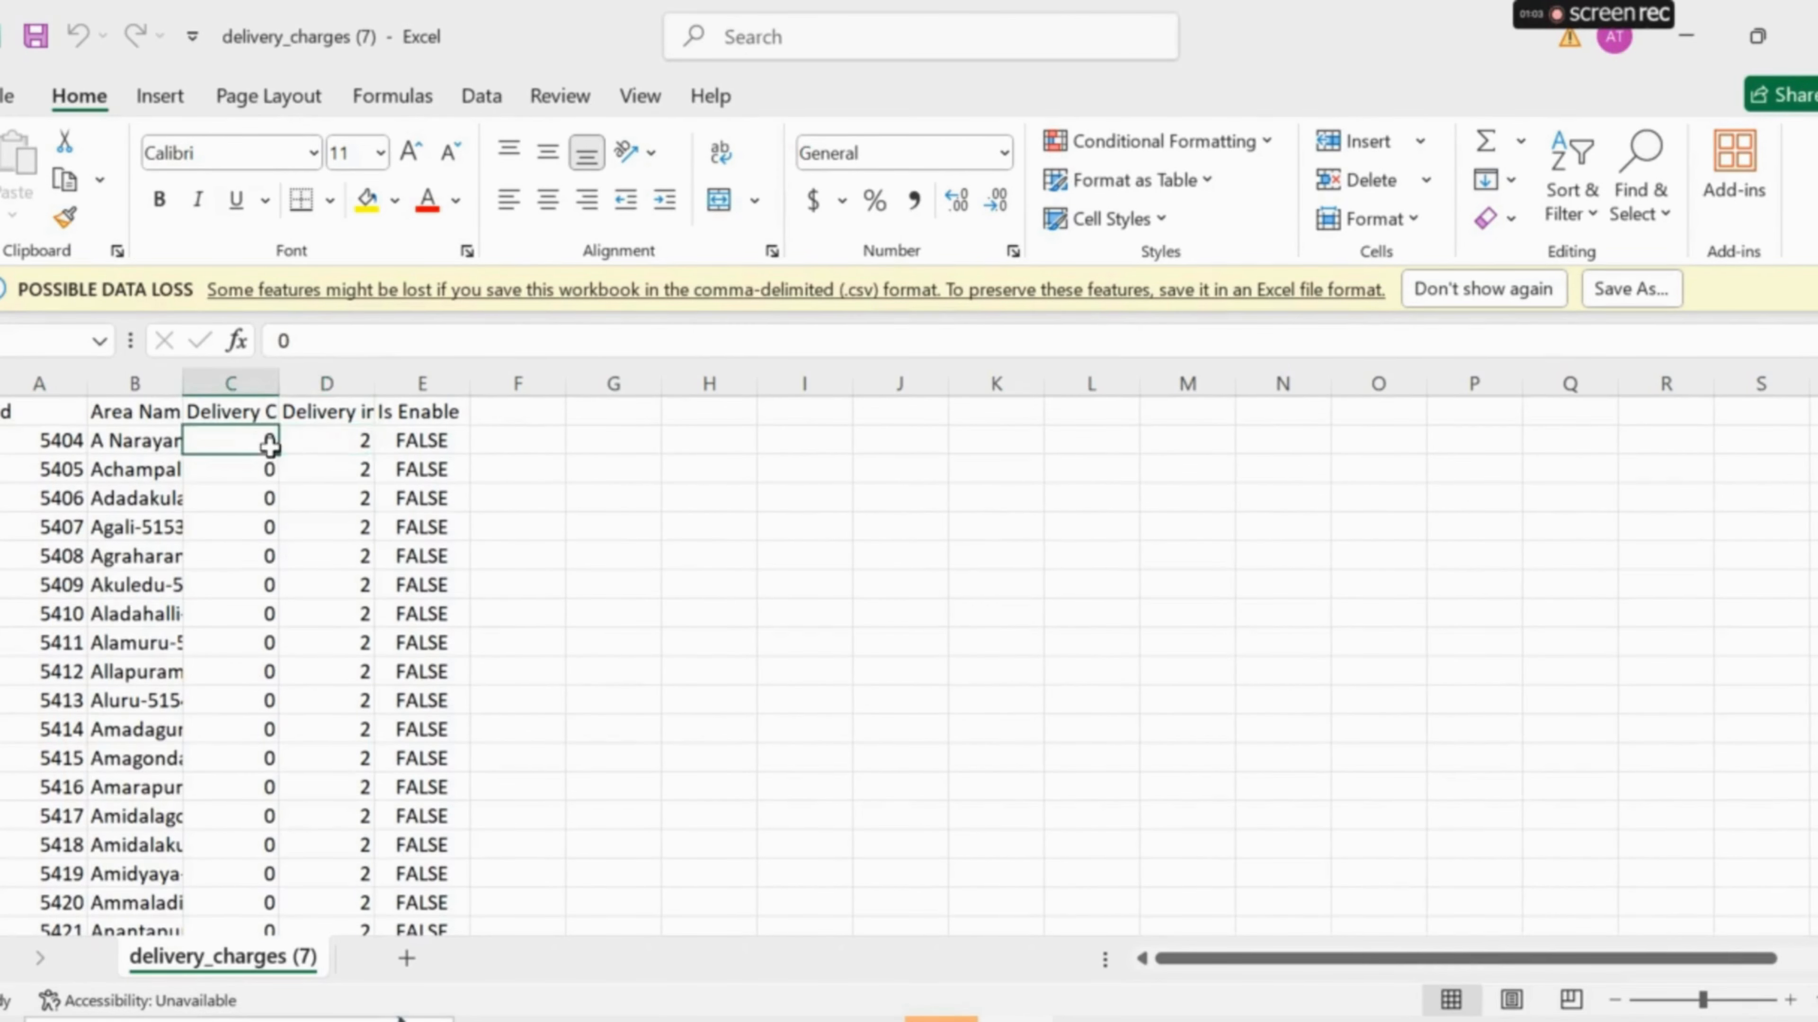
left_click(366, 443)
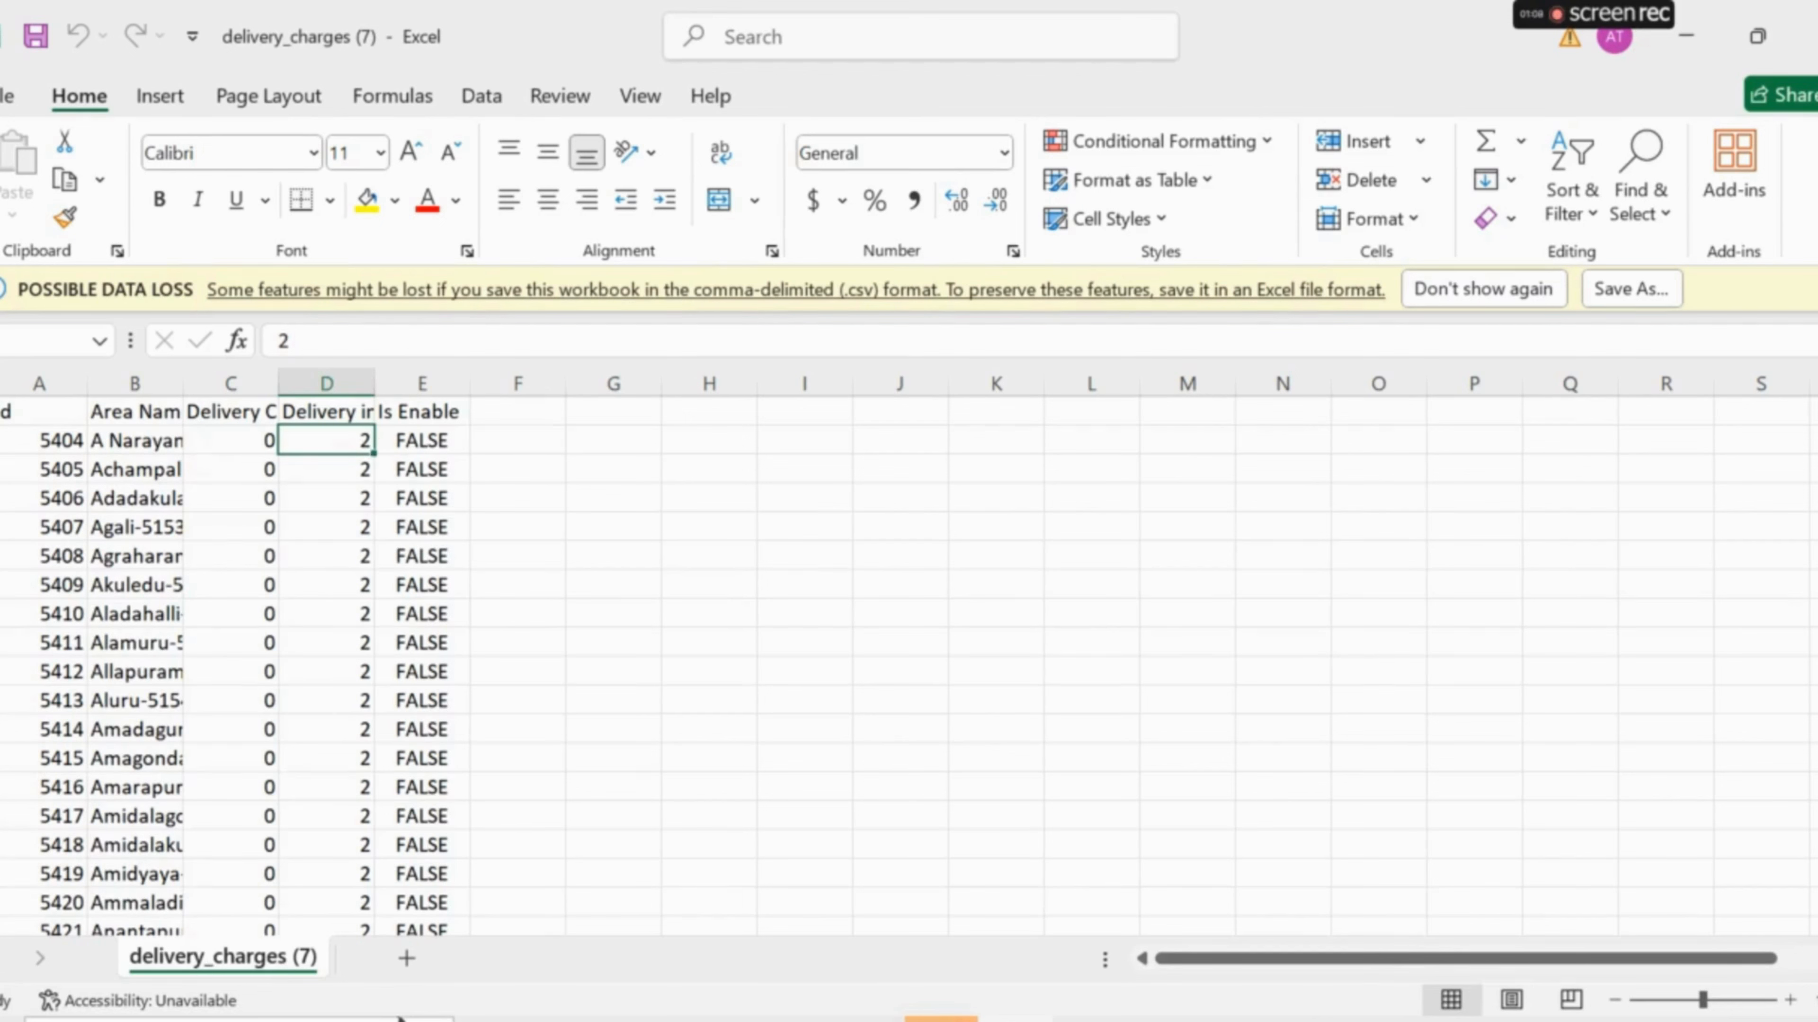
left_click(1809, 35)
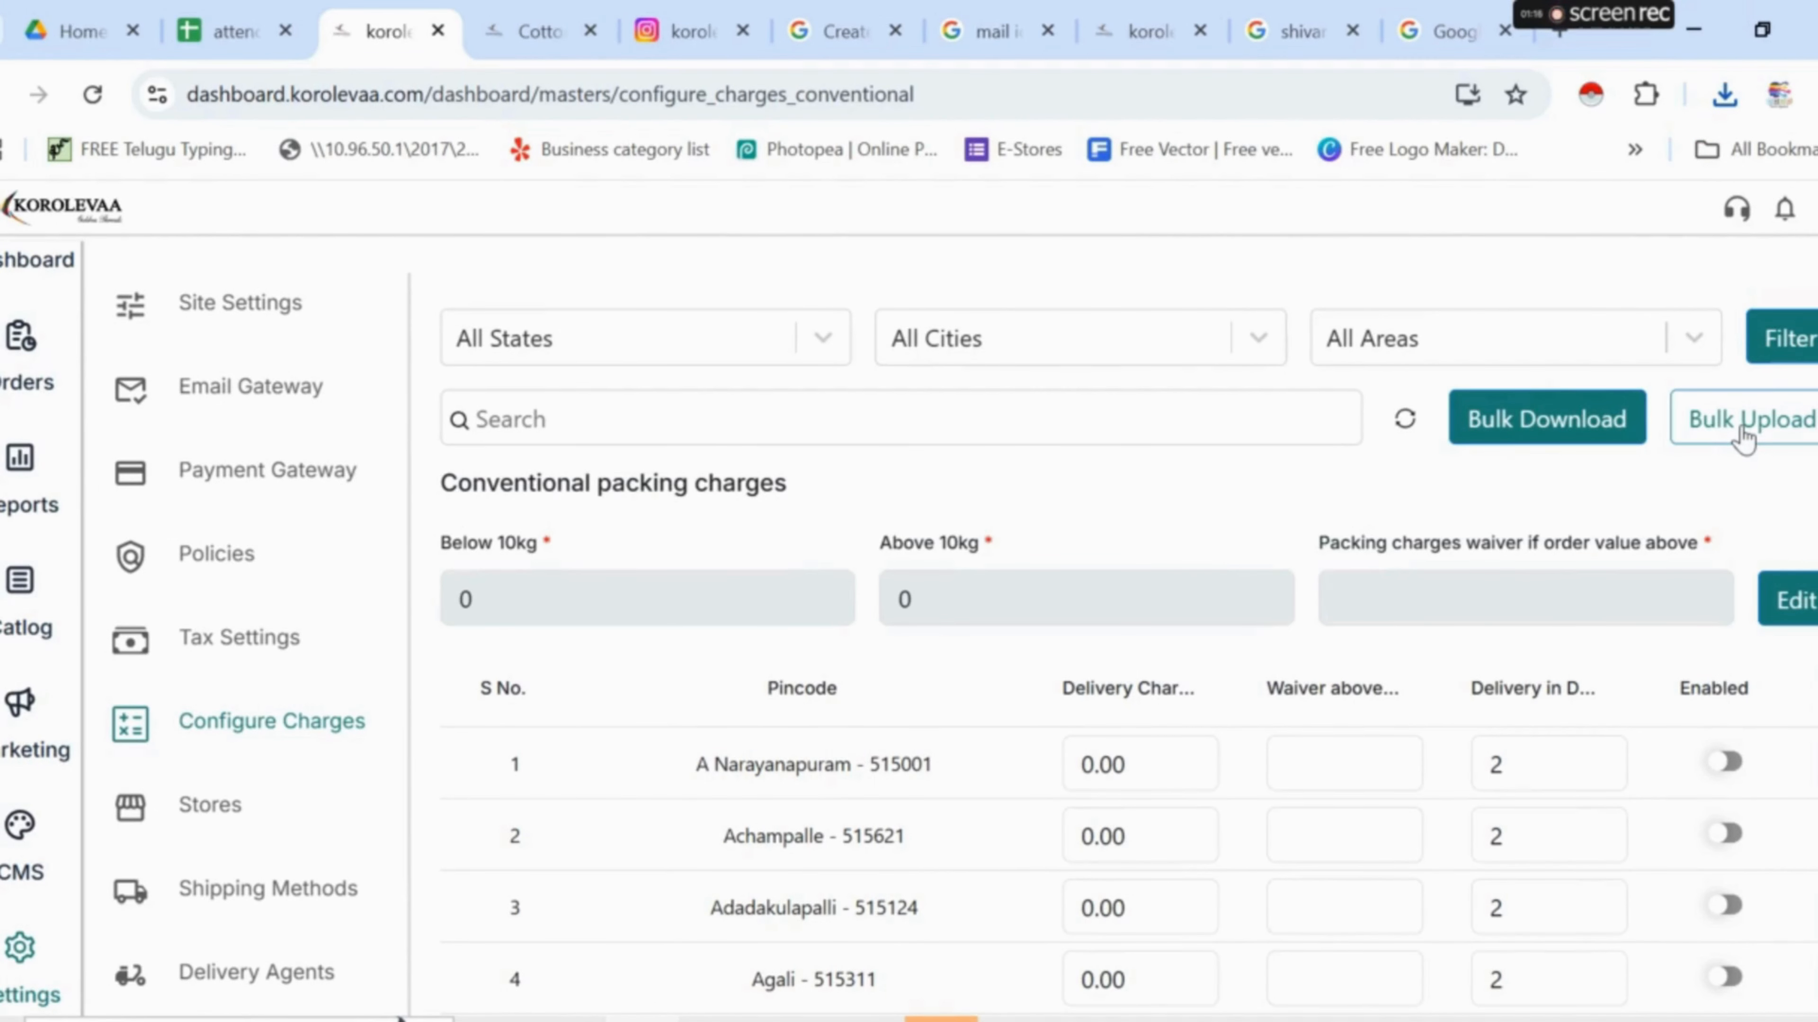
- Re-save the conventional packing charges with Below 10kg and Above 10kg both left at 0
scroll(1210, 618, "down", 10)
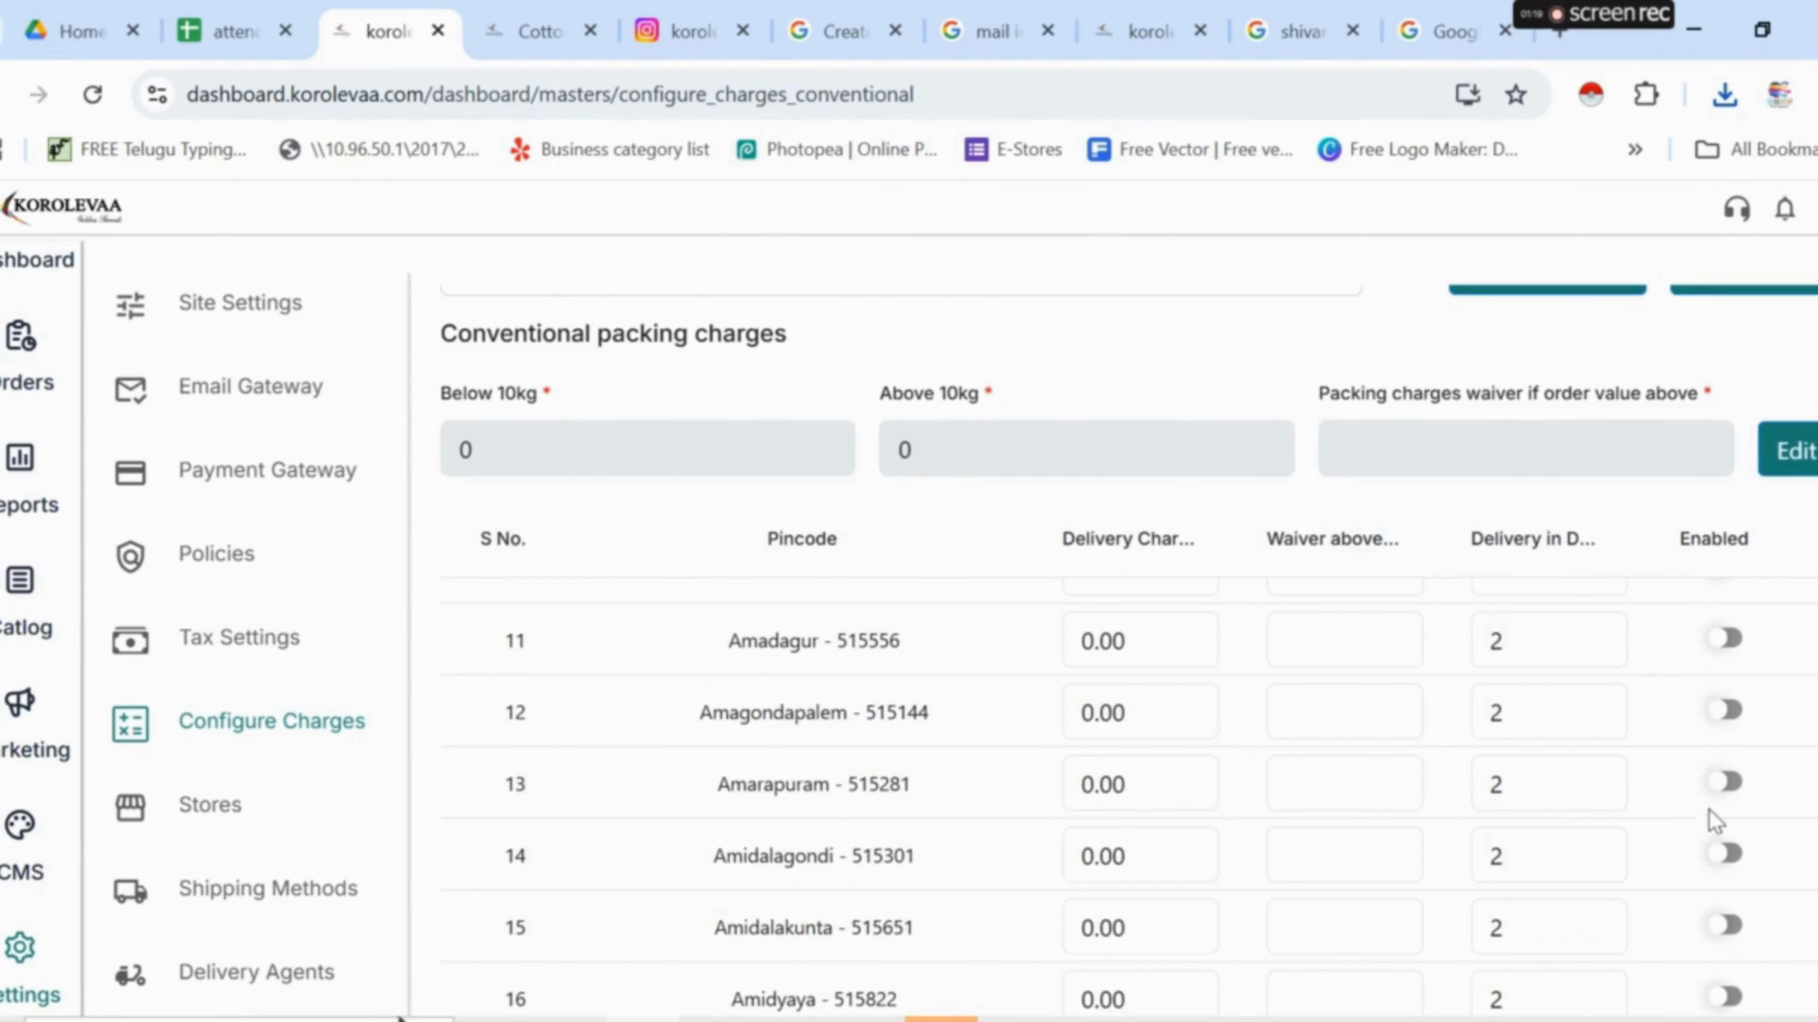
scroll(1710, 812, "down", 5)
scroll(1713, 807, "up", 7)
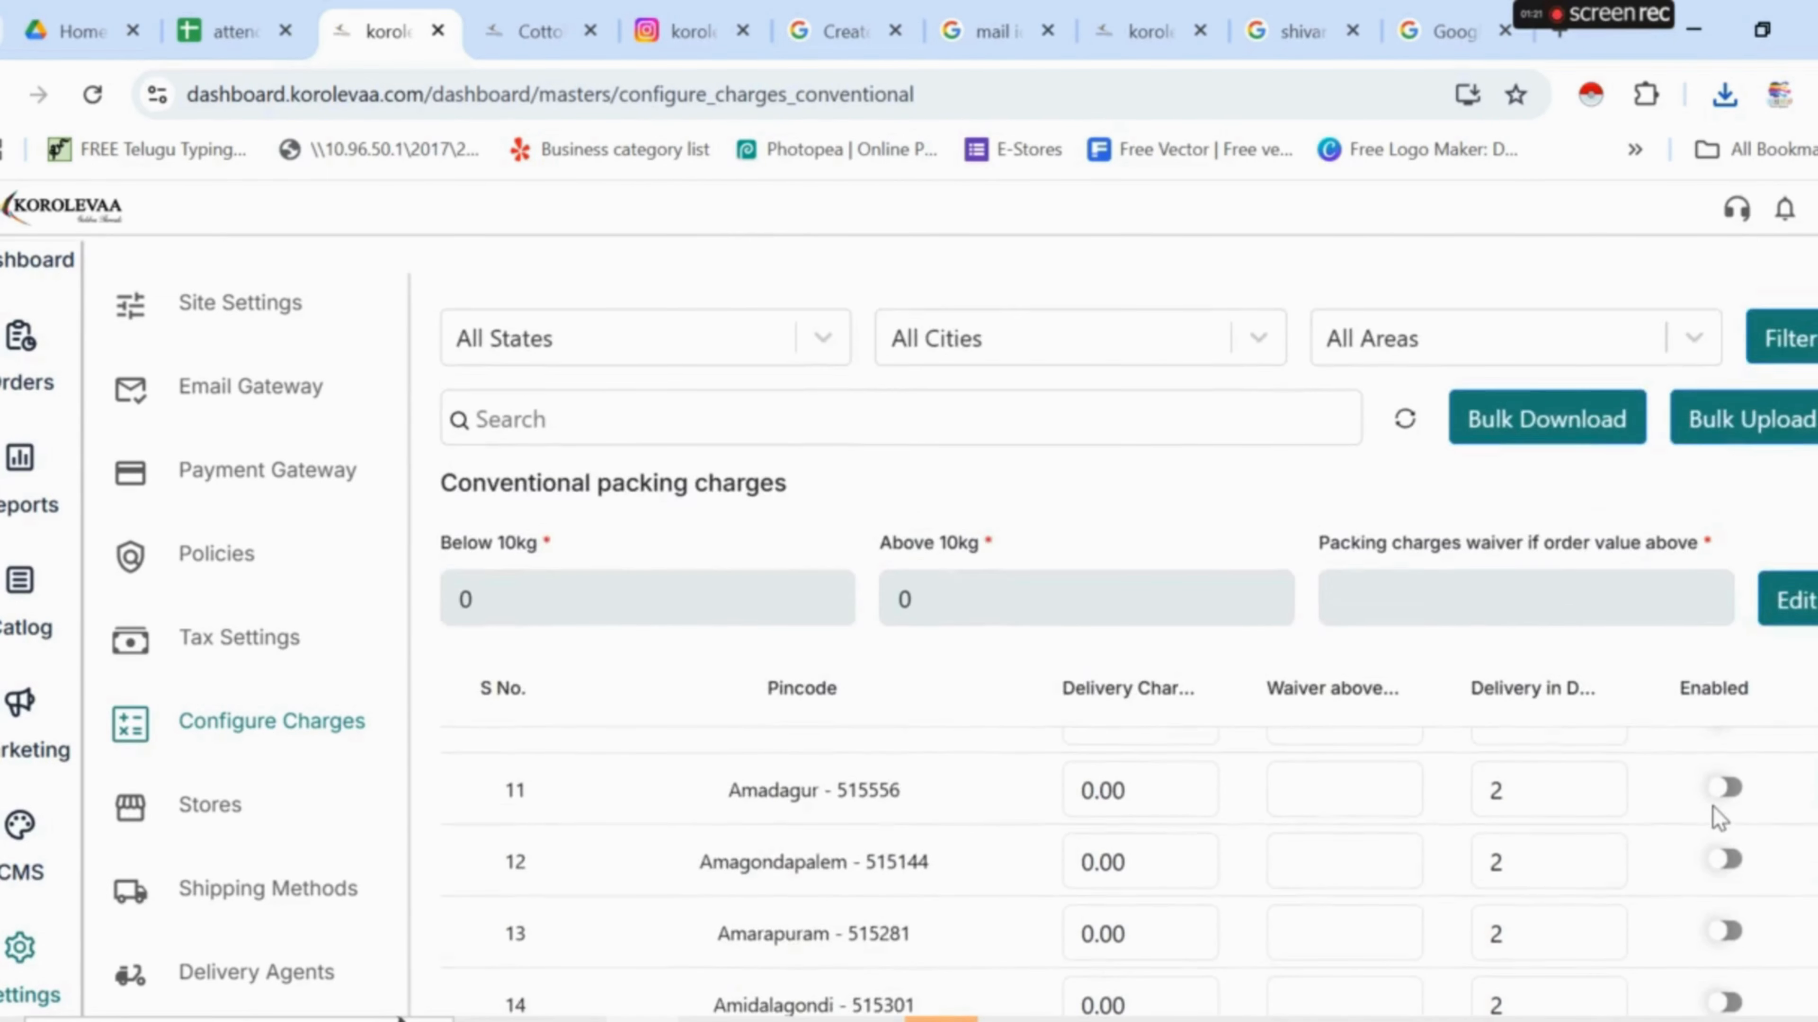
scroll(1713, 806, "up", 10)
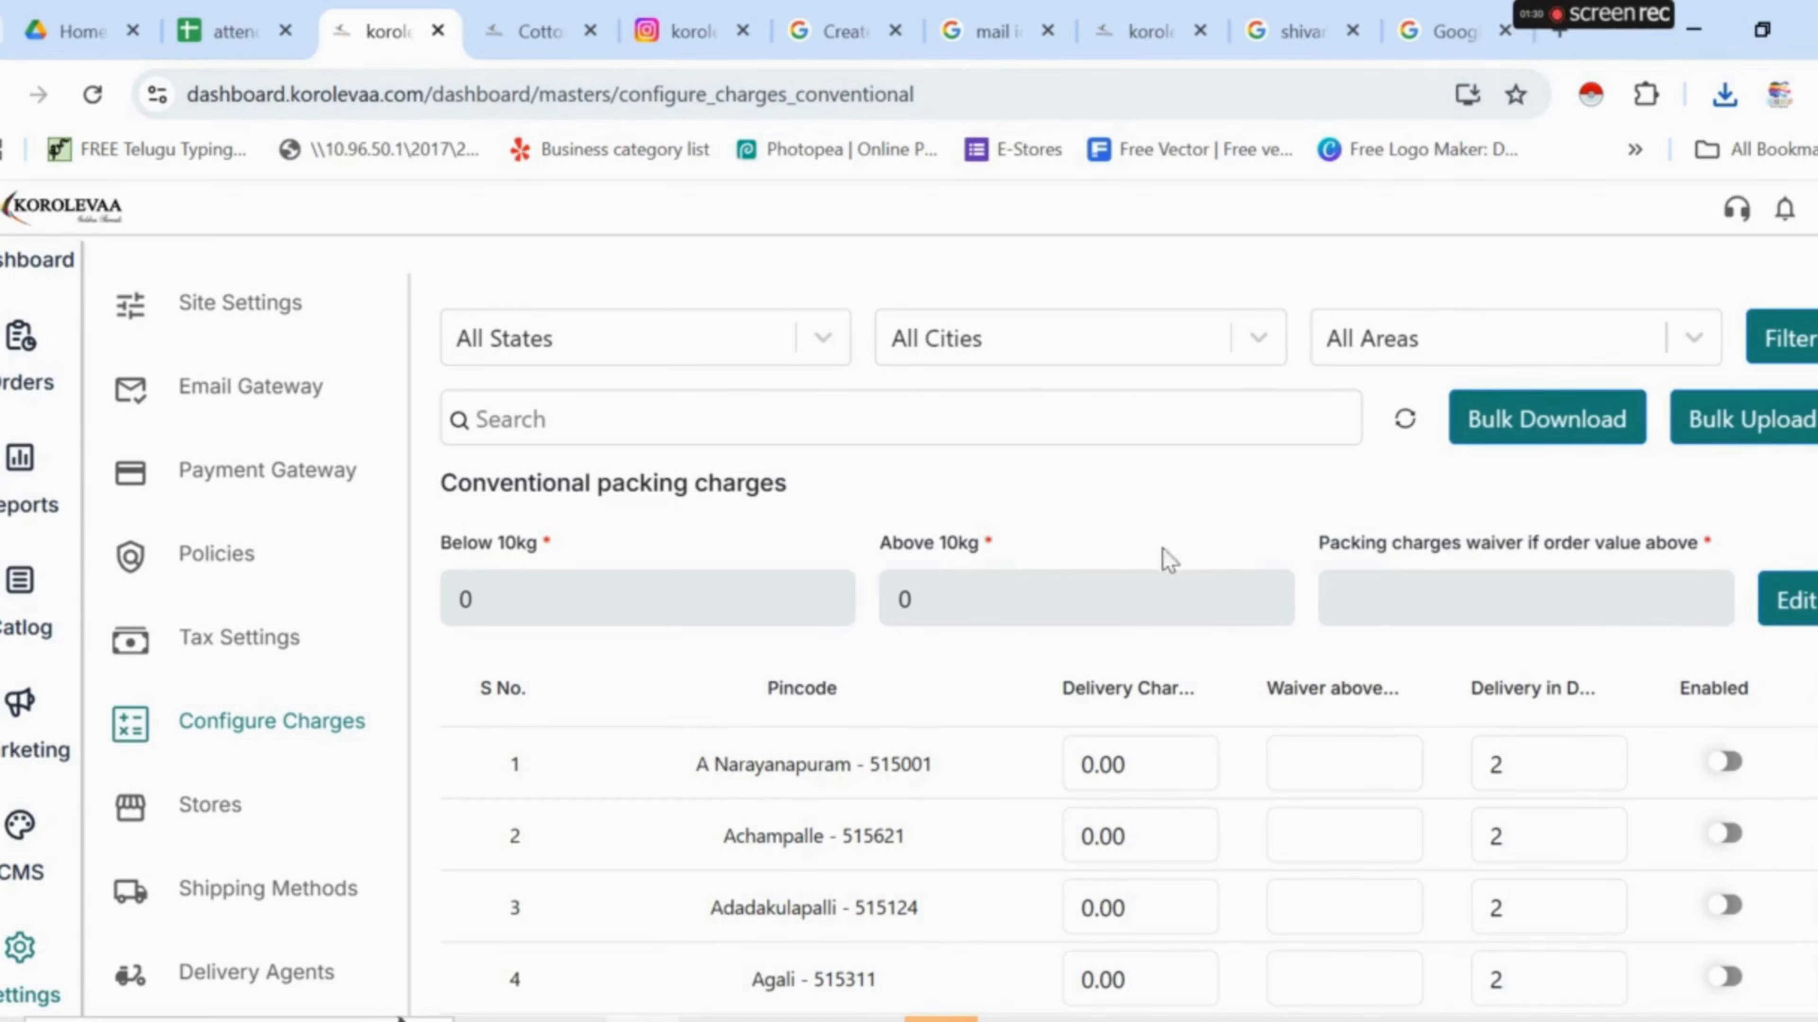
left_click(1795, 599)
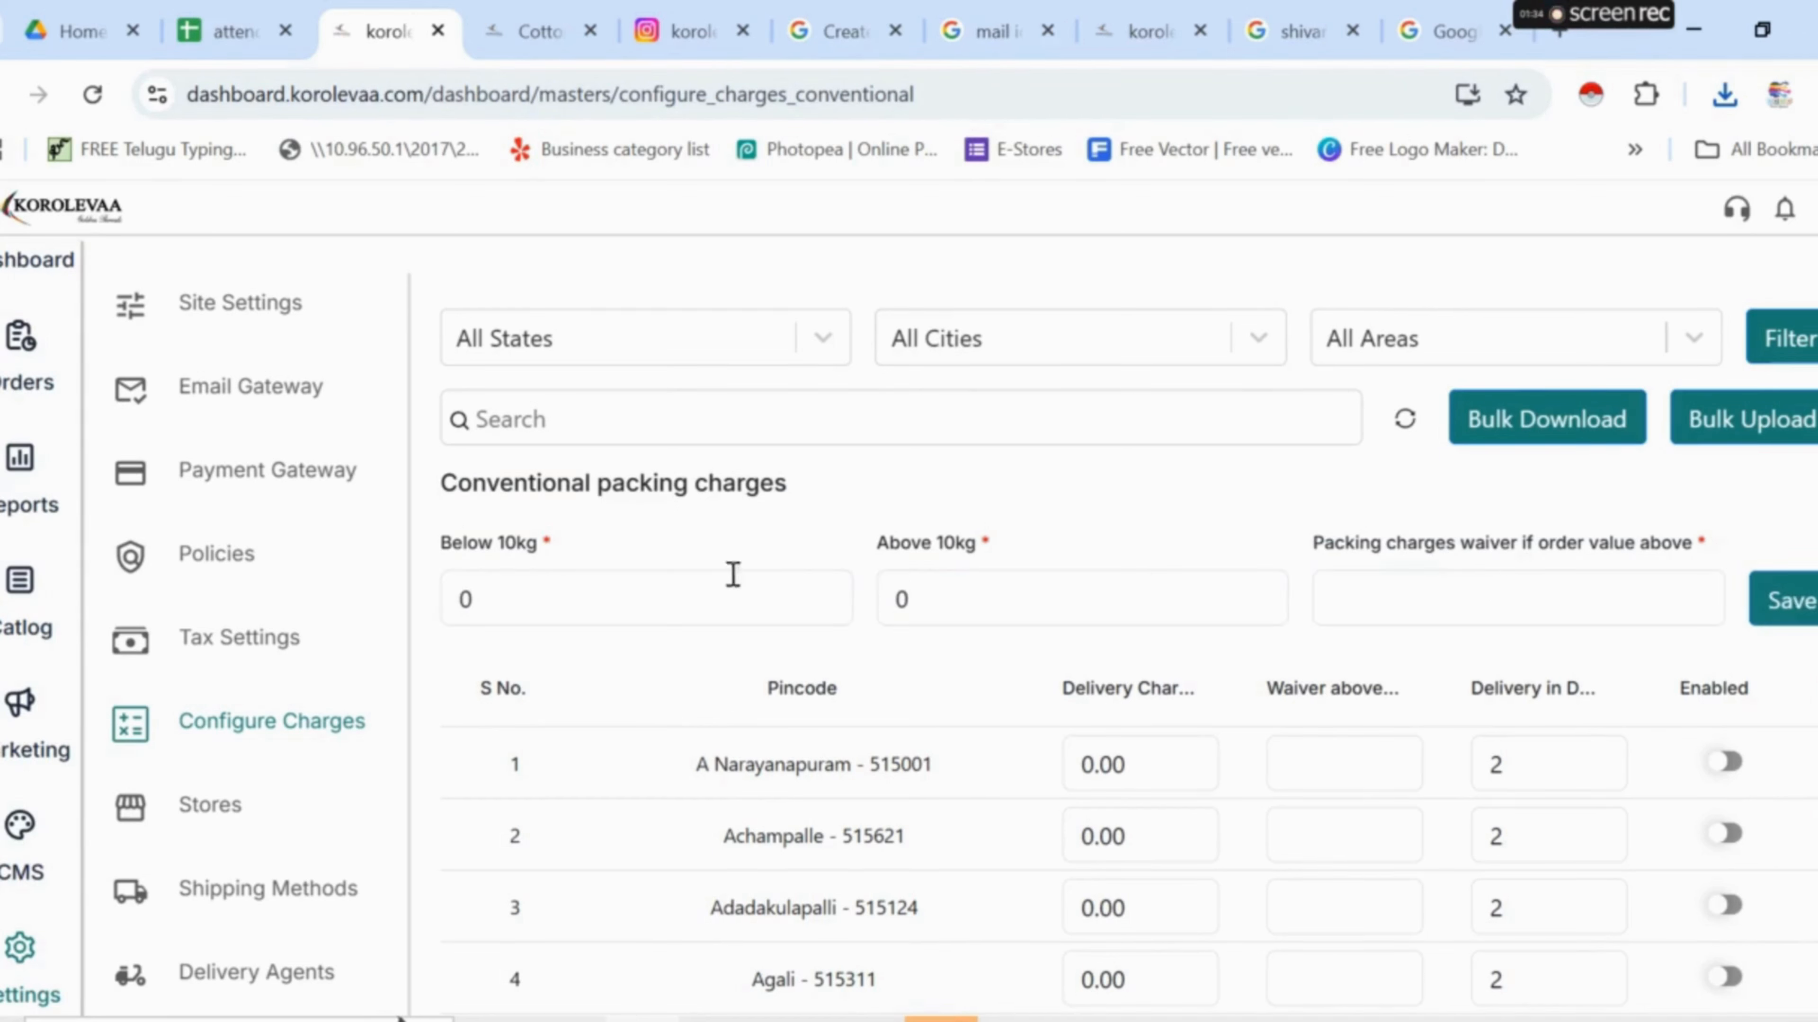
left_click(659, 601)
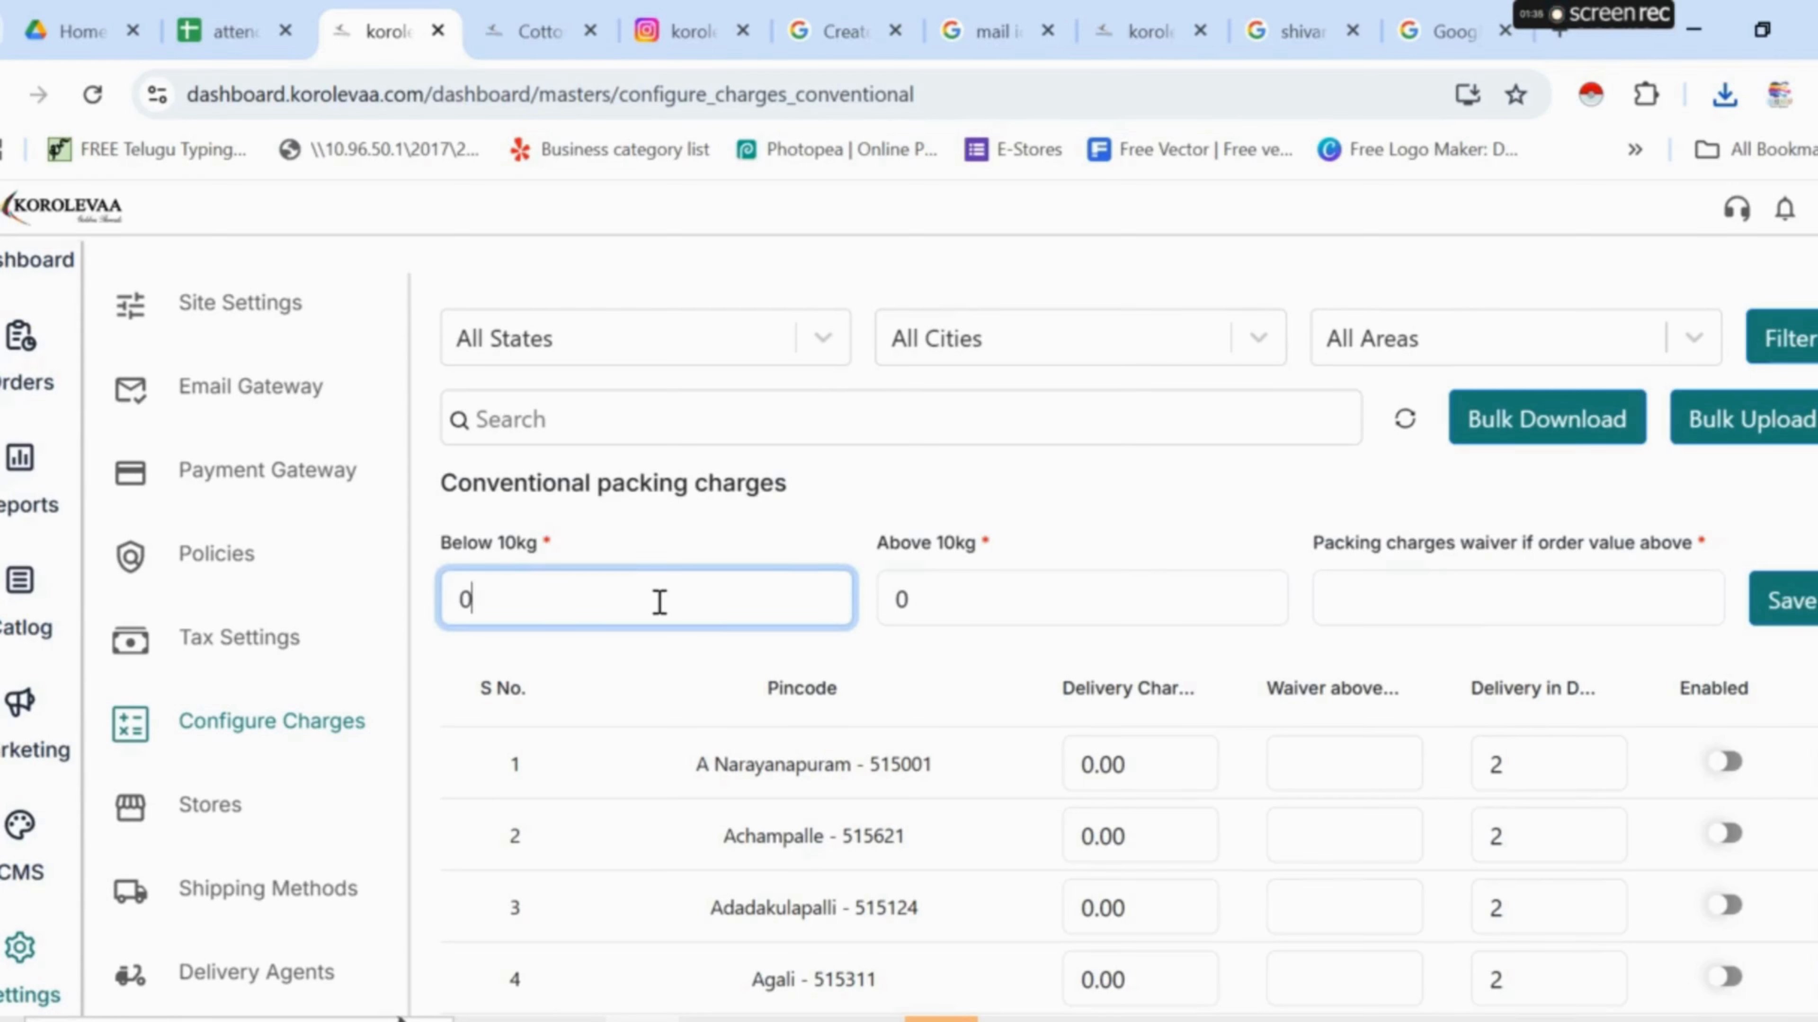
left_click(1047, 588)
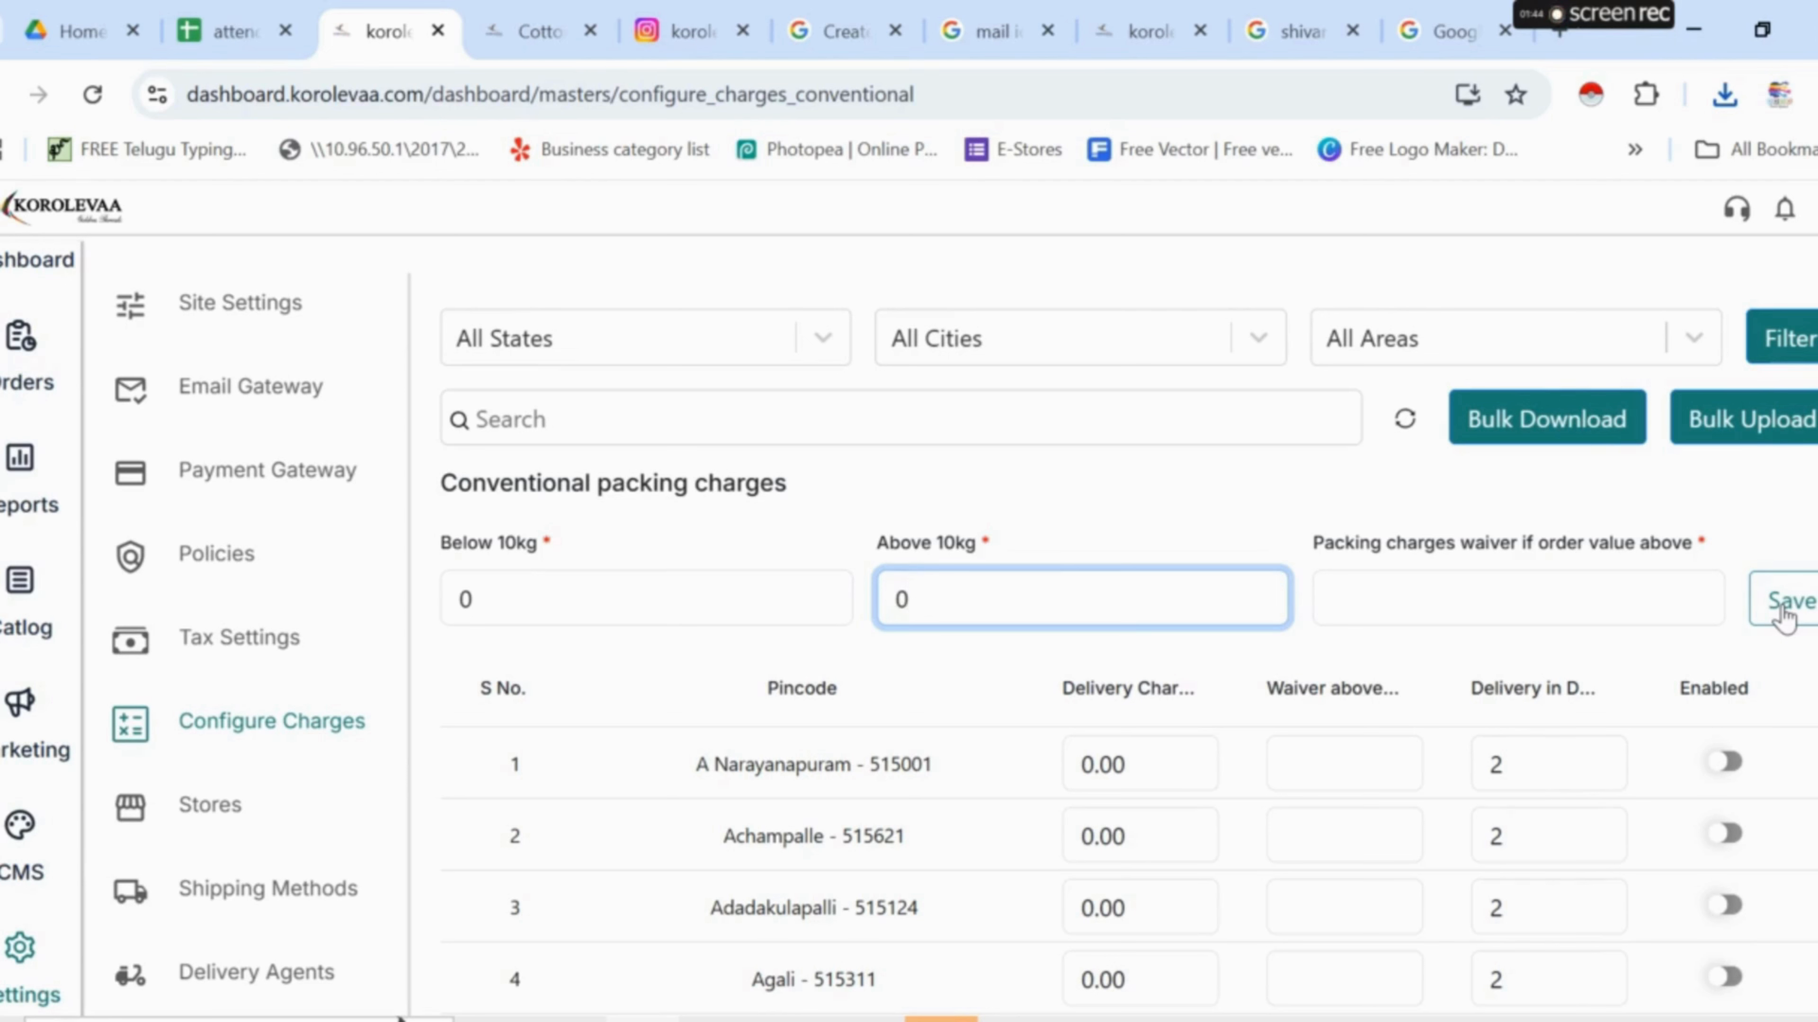
left_click(1635, 17)
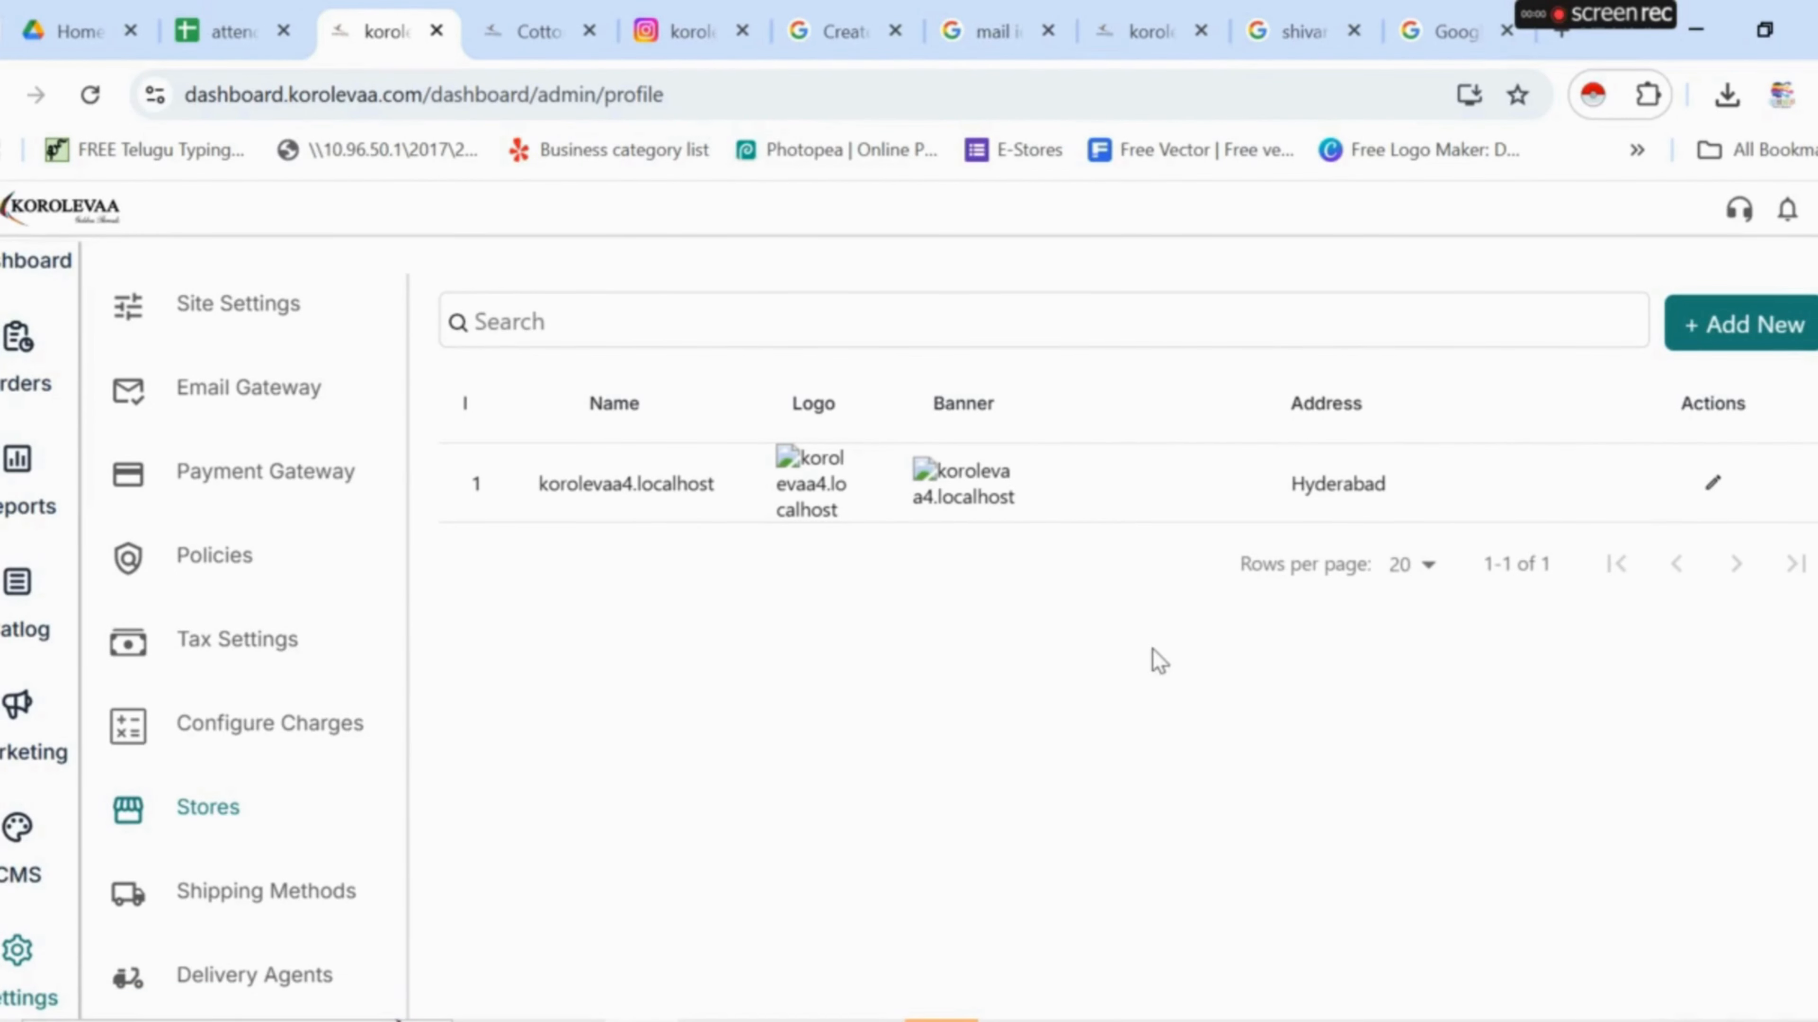
- Browse the blank Add New Store form without saving, then go to the Shipping Methods list
left_click(1808, 346)
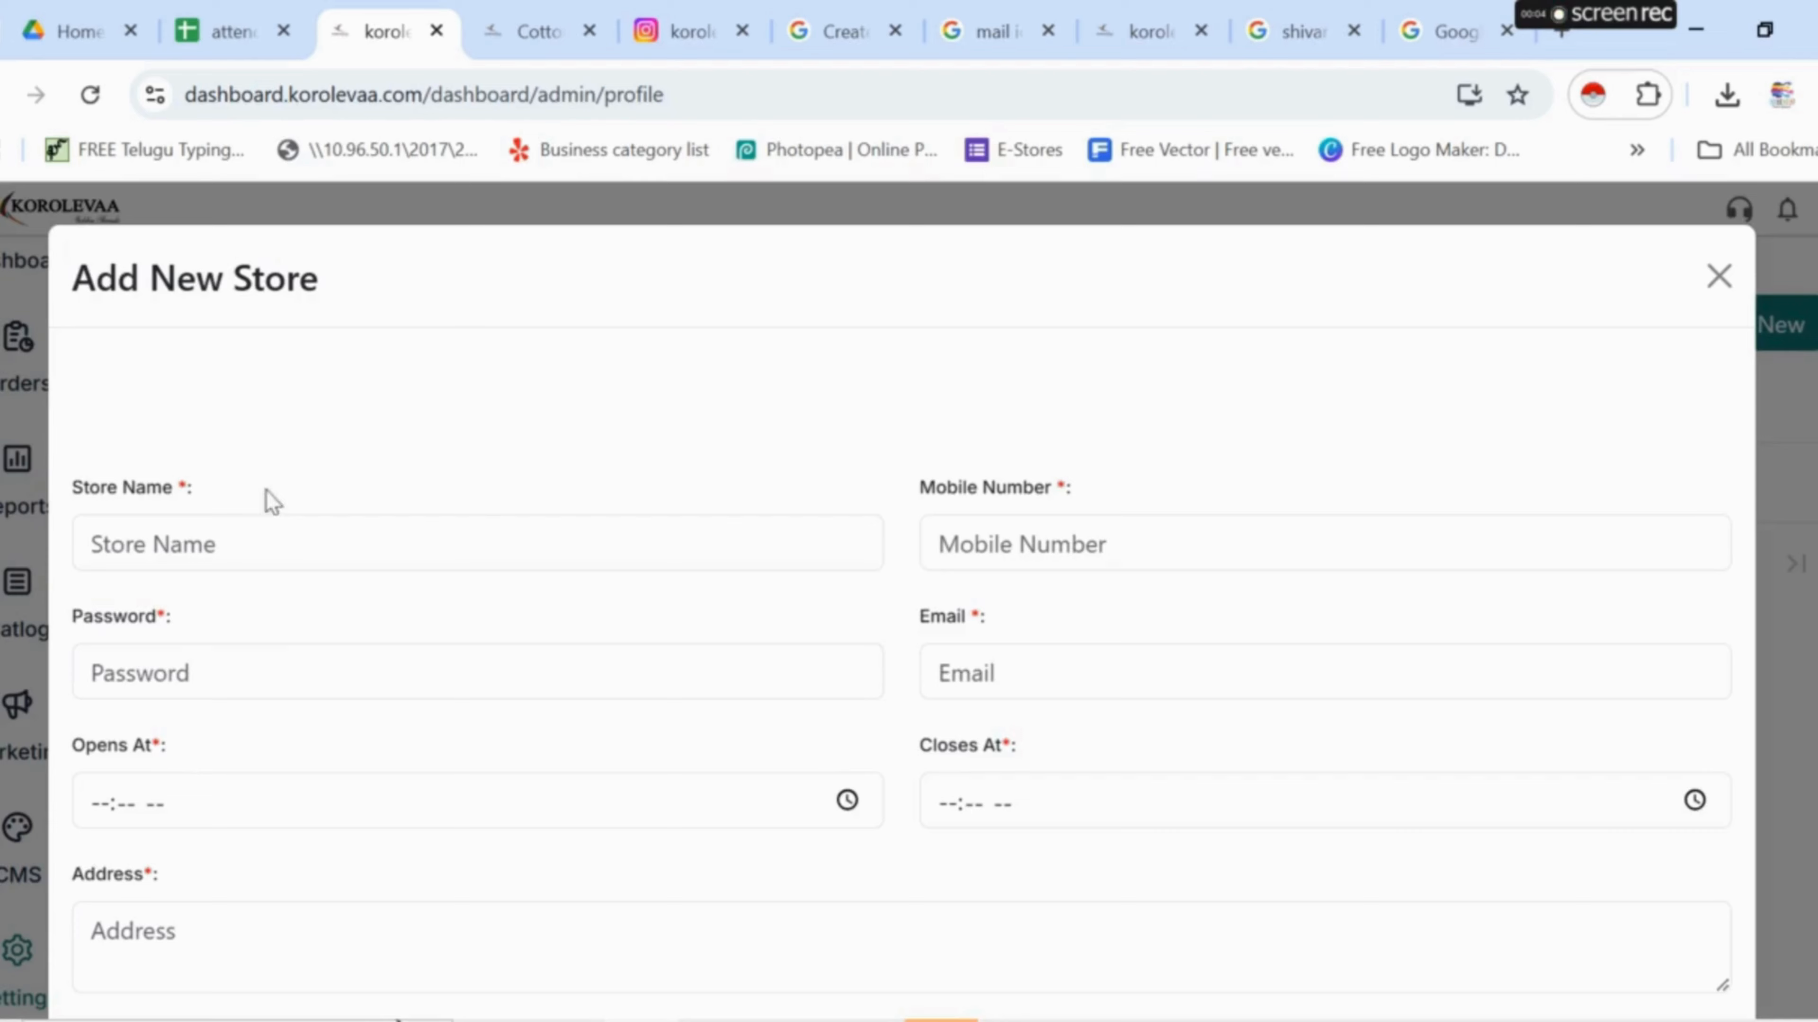
scroll(709, 737, "down", 10)
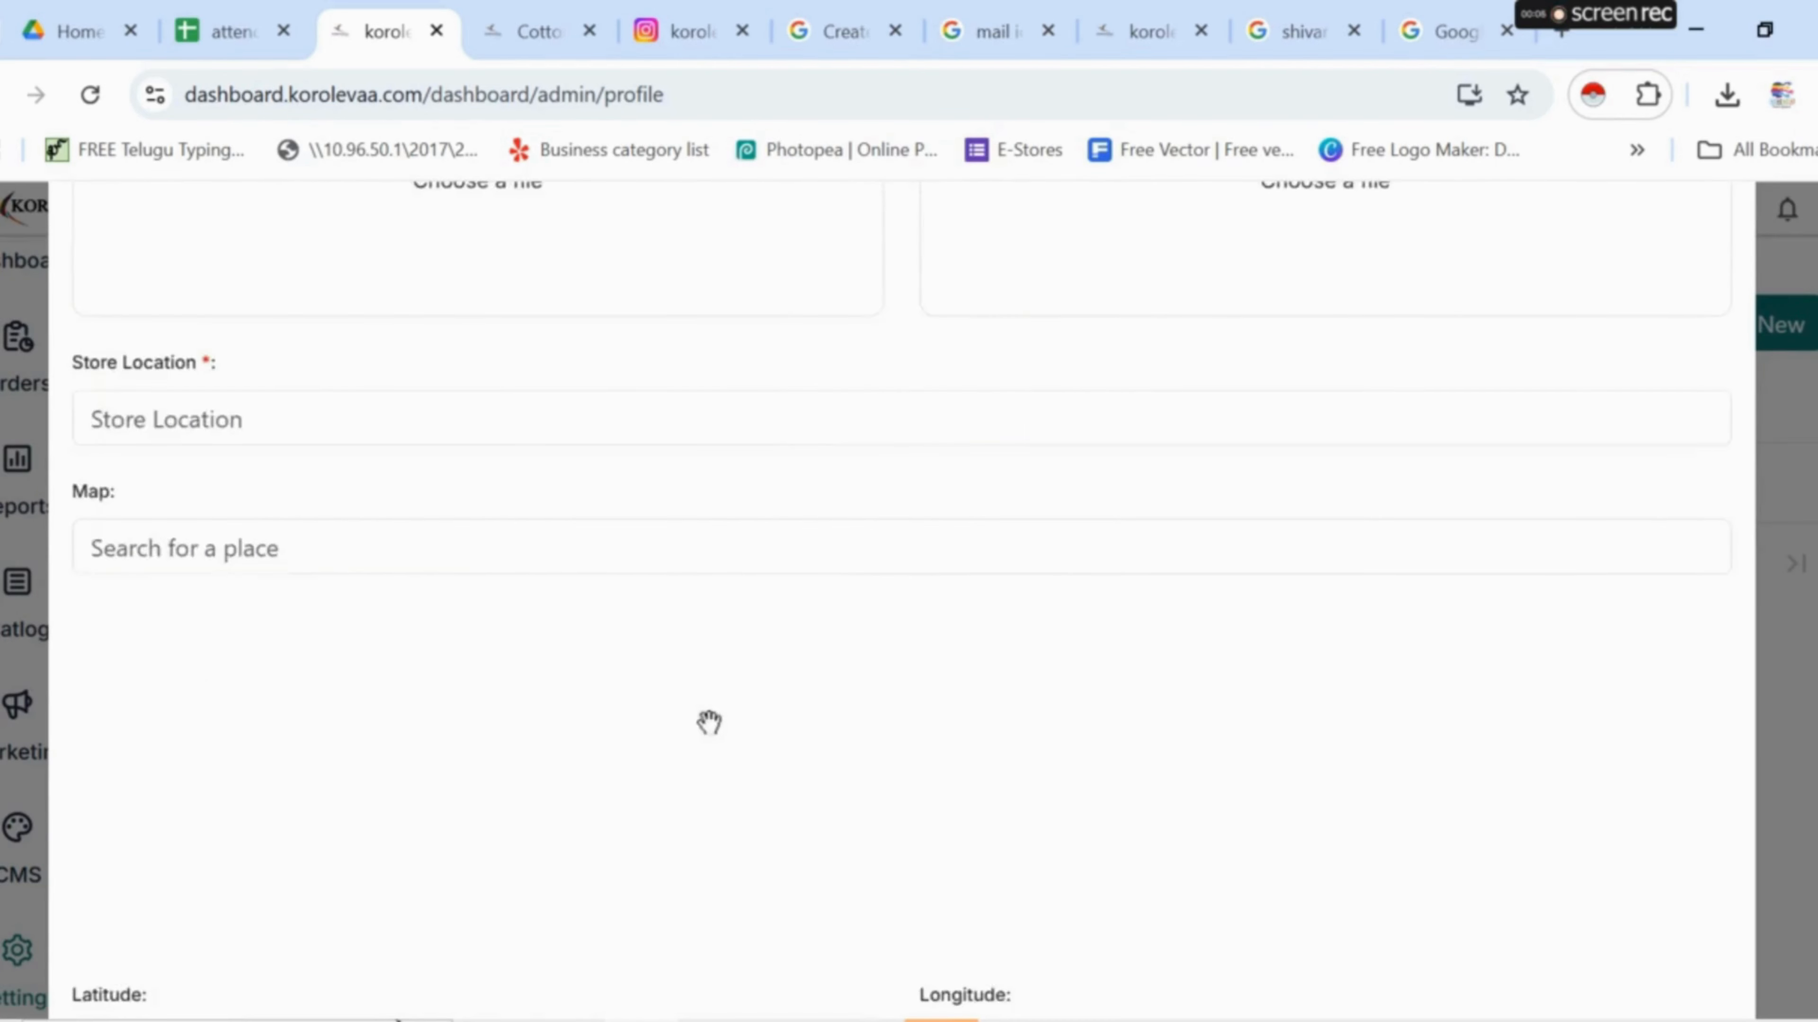
scroll(725, 726, "up", 10)
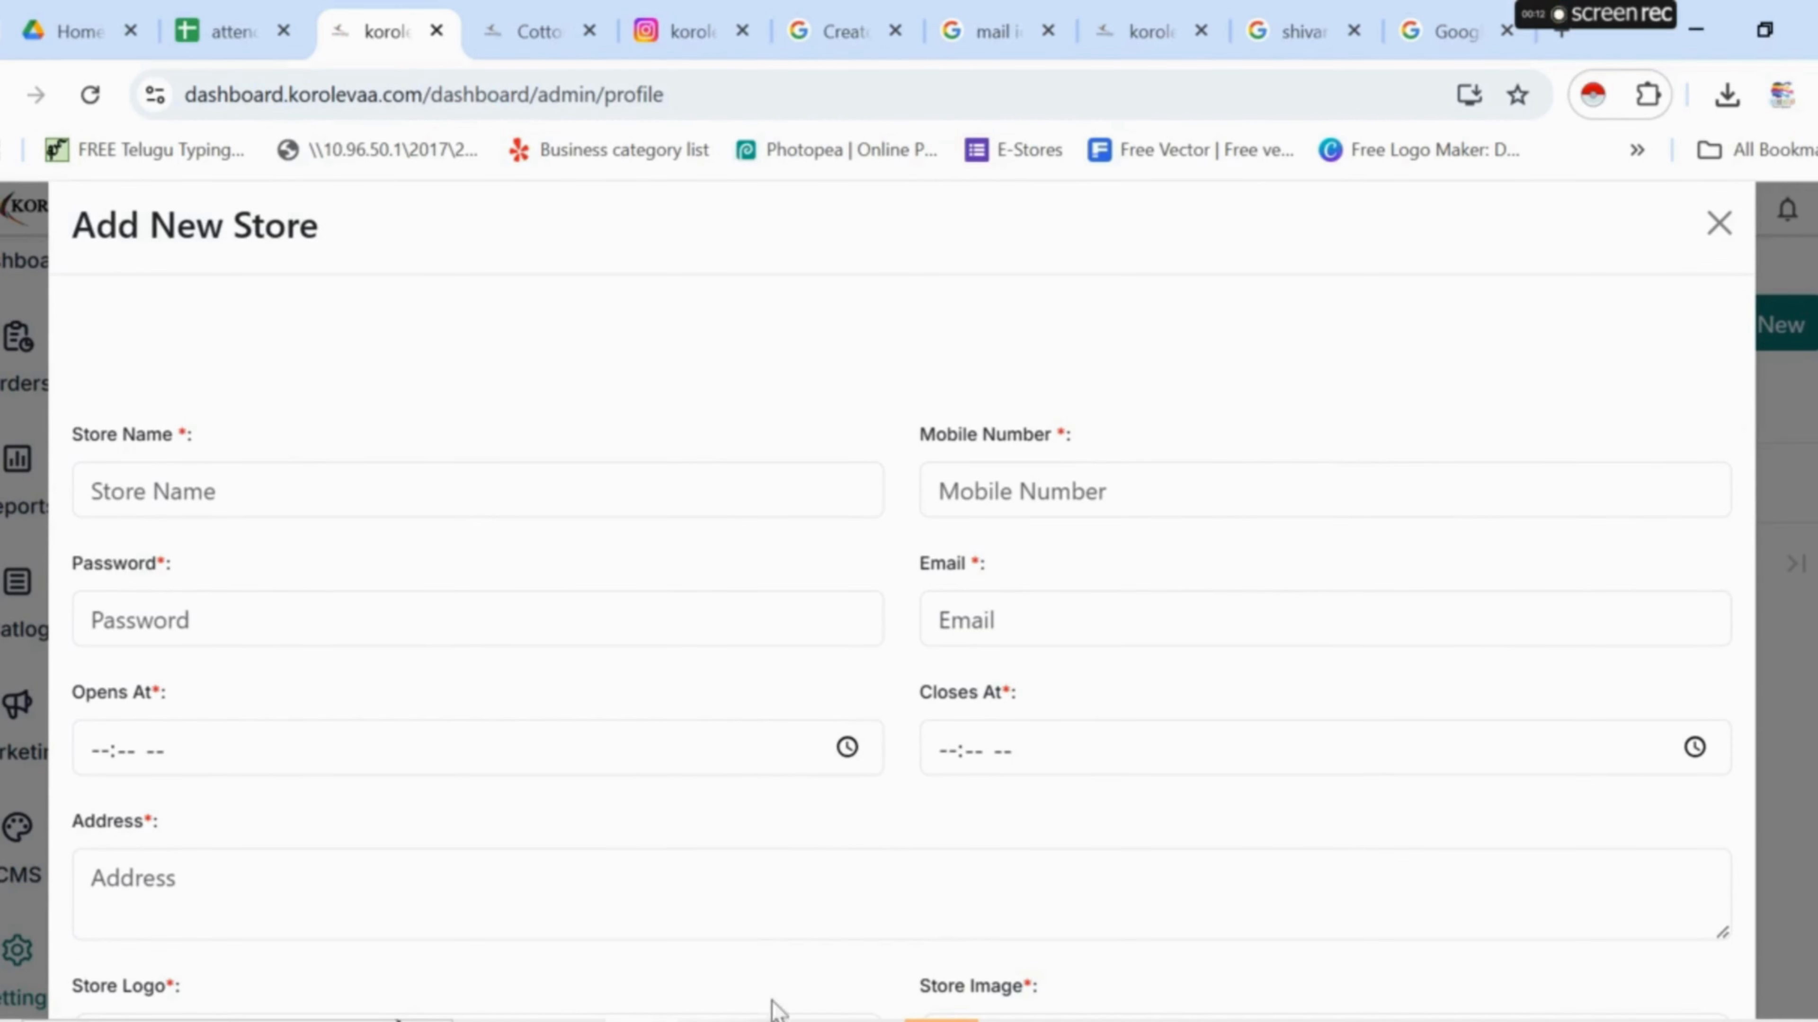
scroll(903, 930, "down", 7)
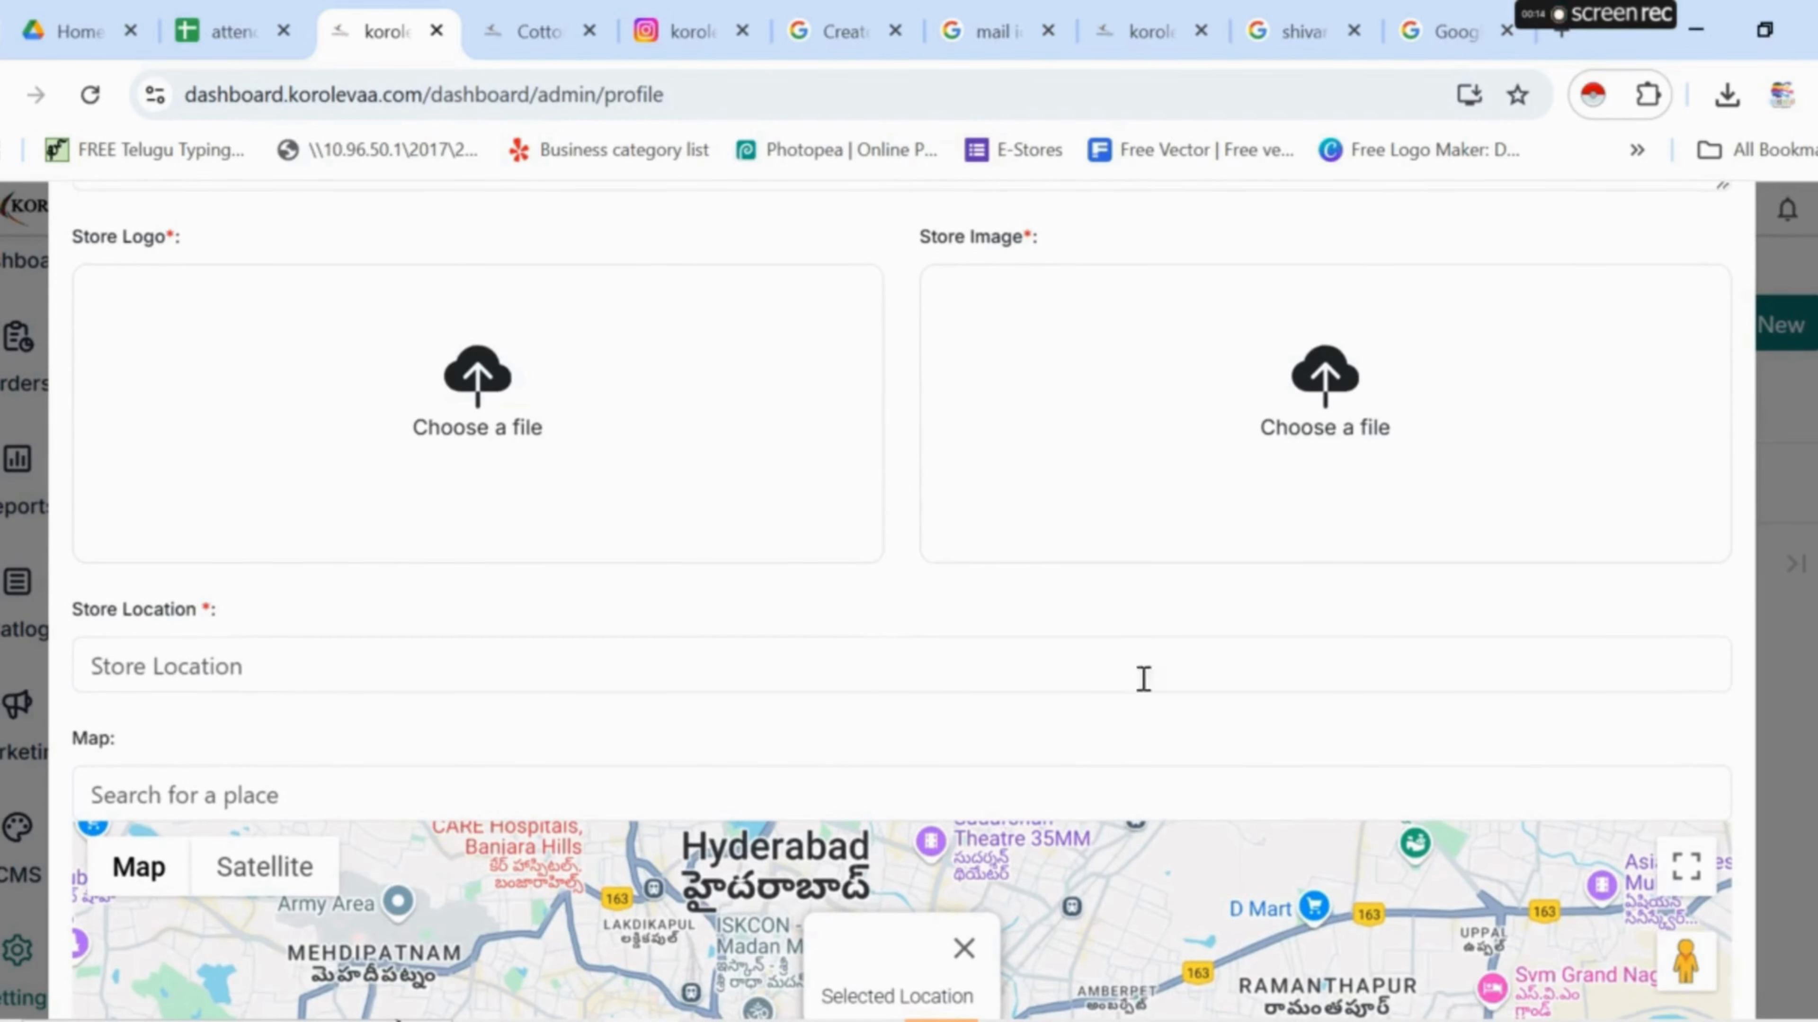
scroll(675, 896, "down", 1)
scroll(1544, 806, "up", 7)
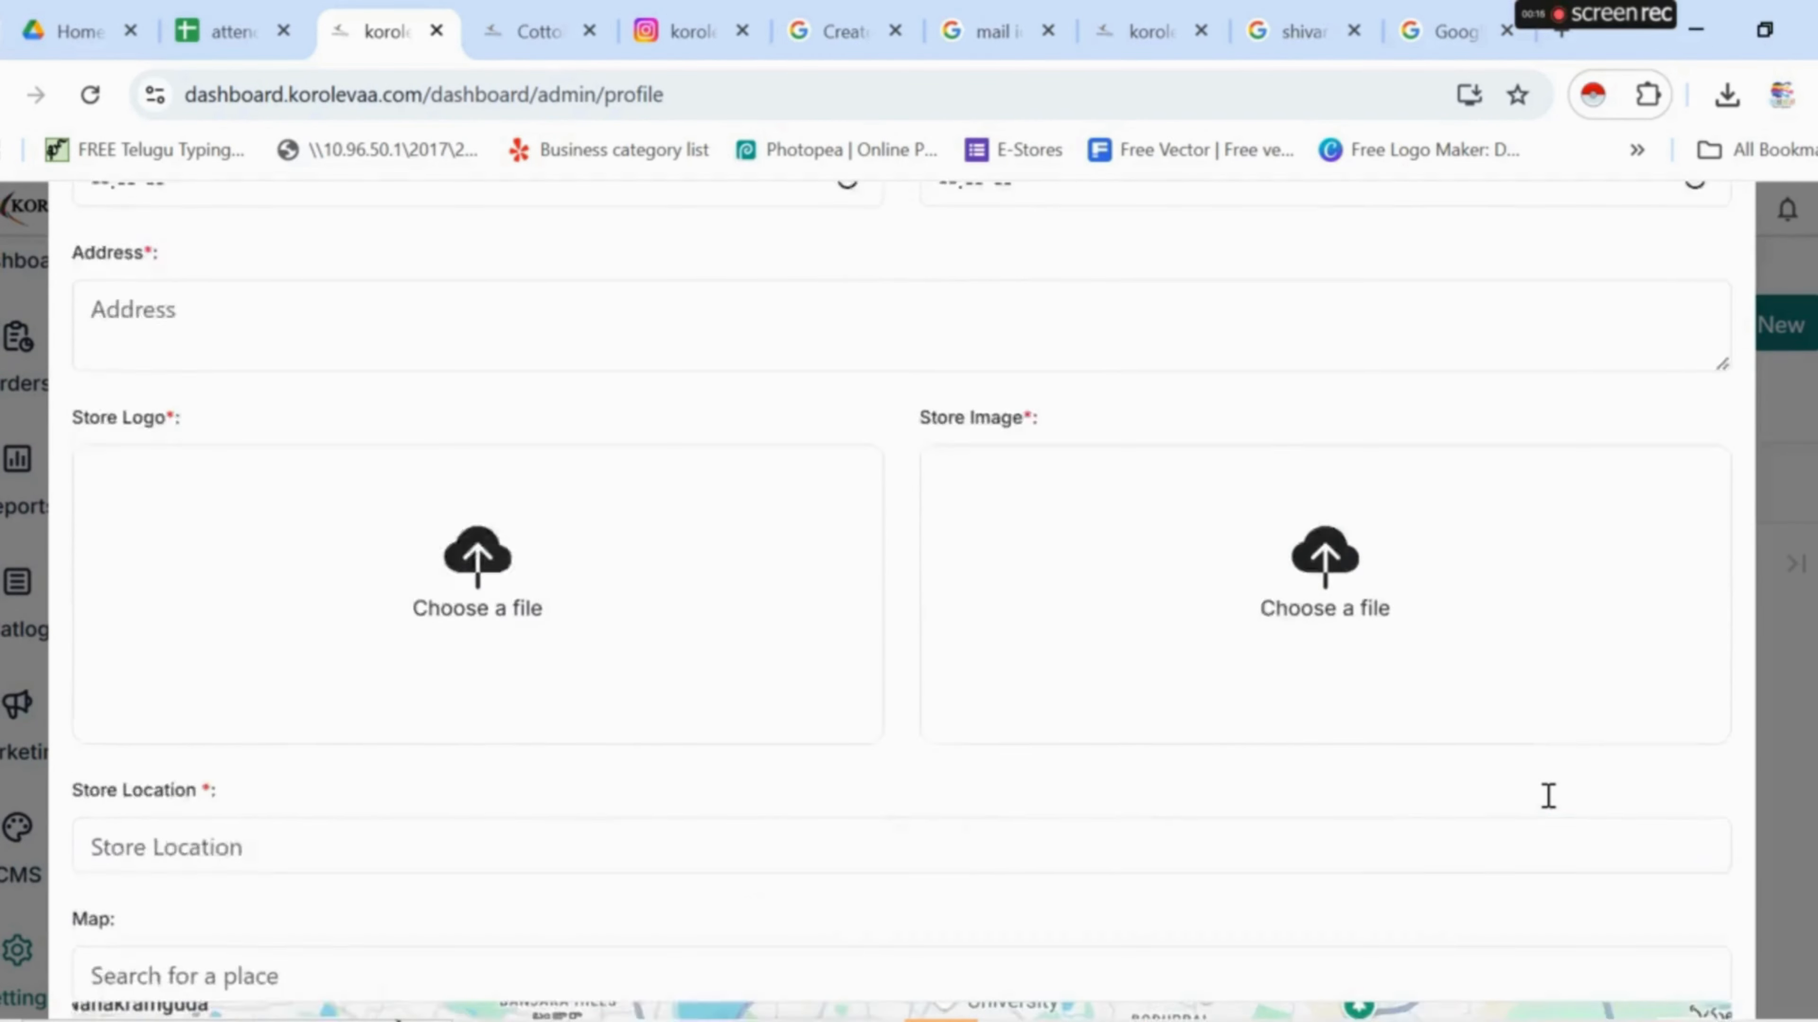
scroll(1521, 930, "down", 12)
scroll(1419, 888, "down", 1)
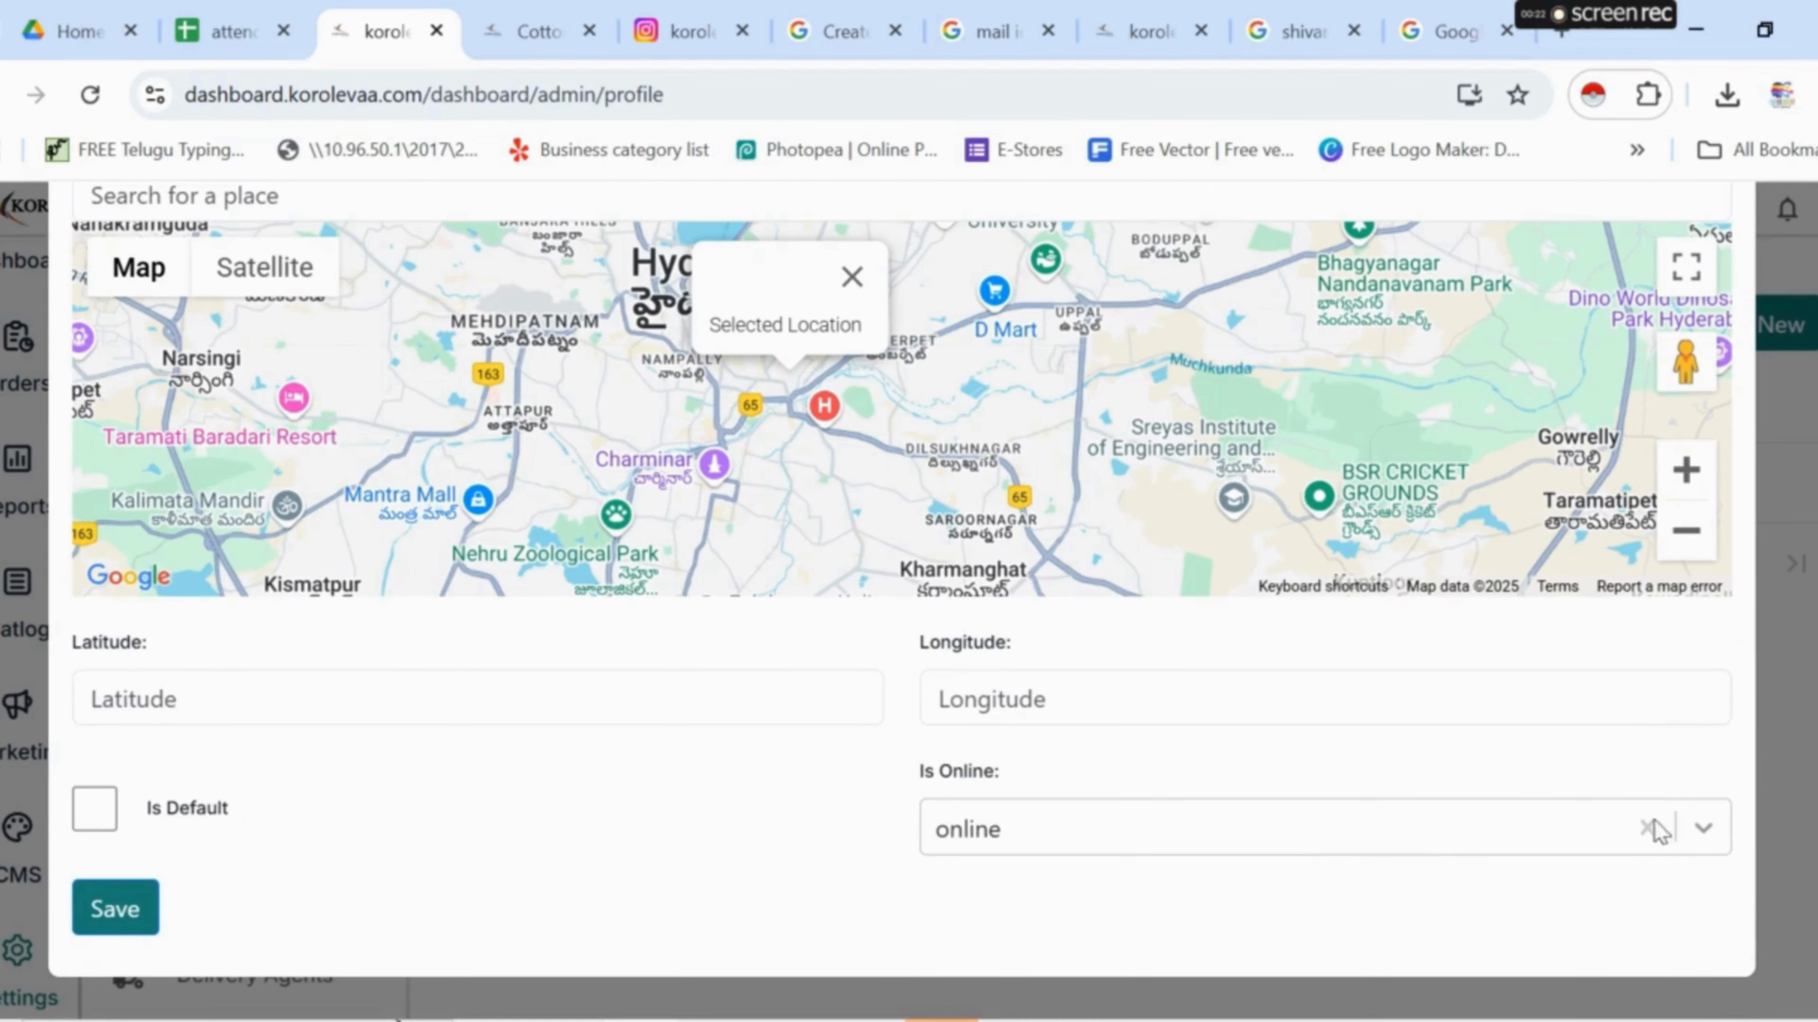
scroll(773, 779, "up", 15)
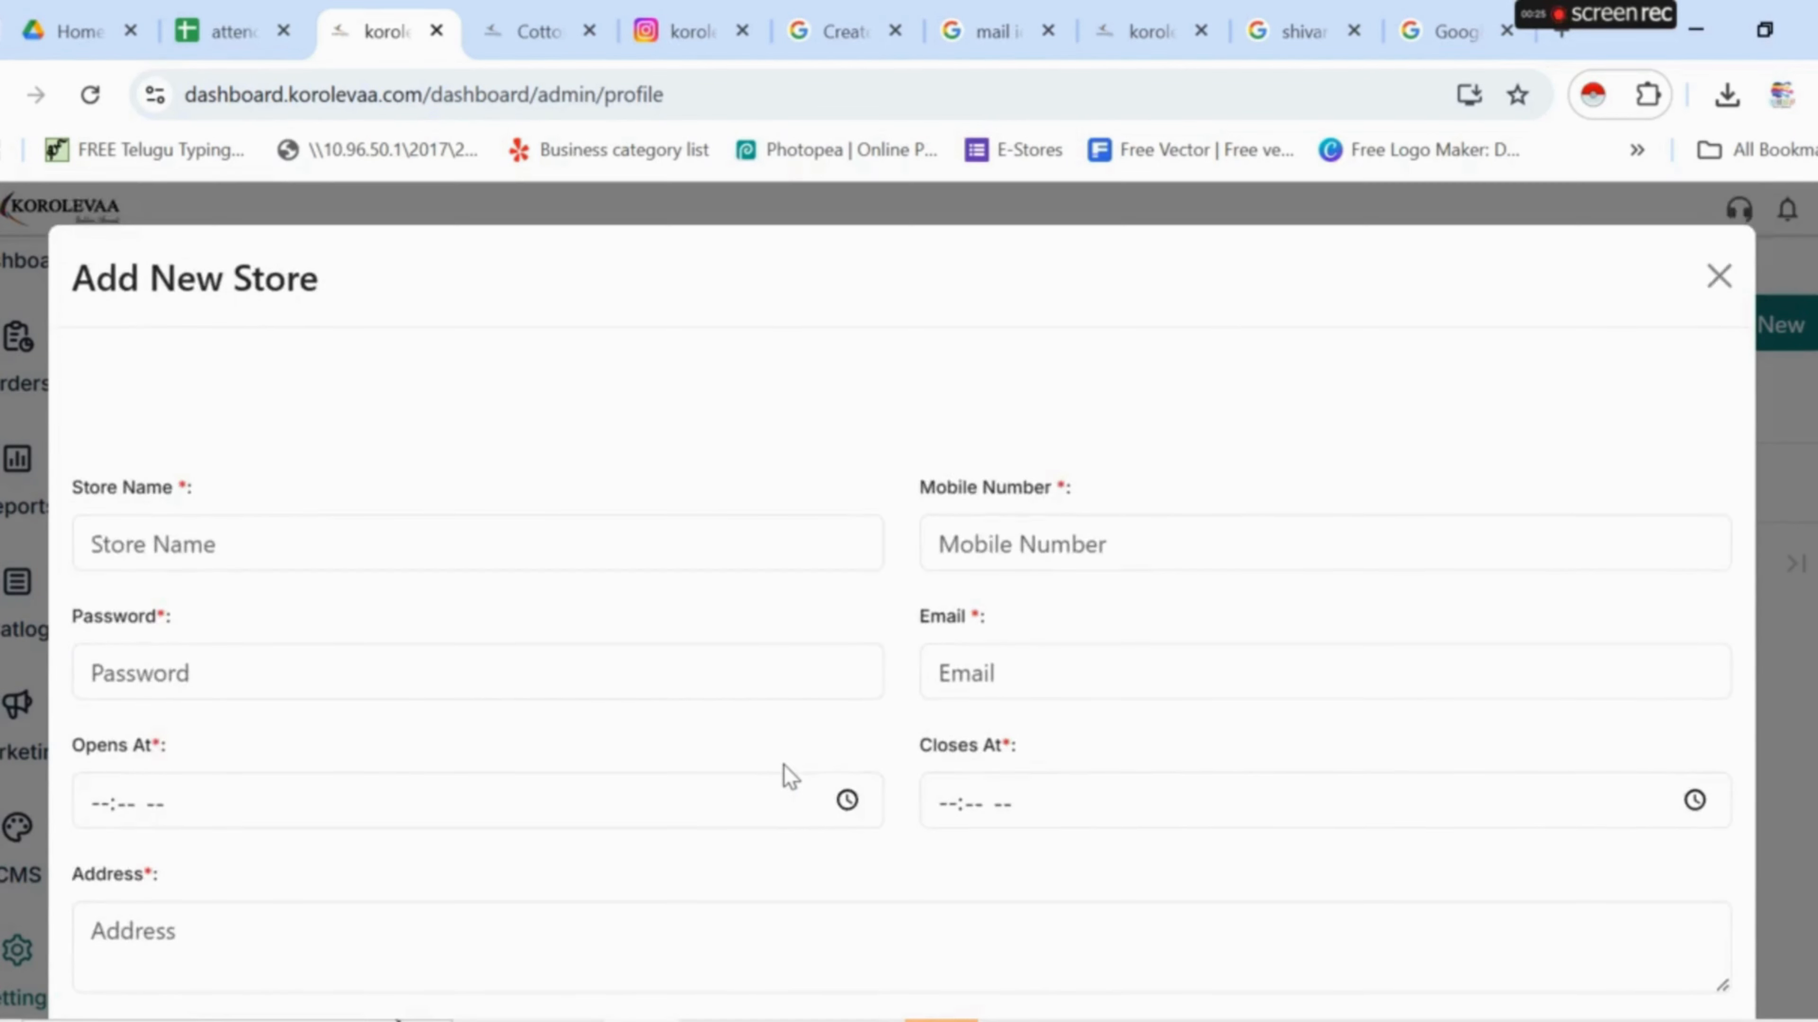
scroll(783, 764, "down", 15)
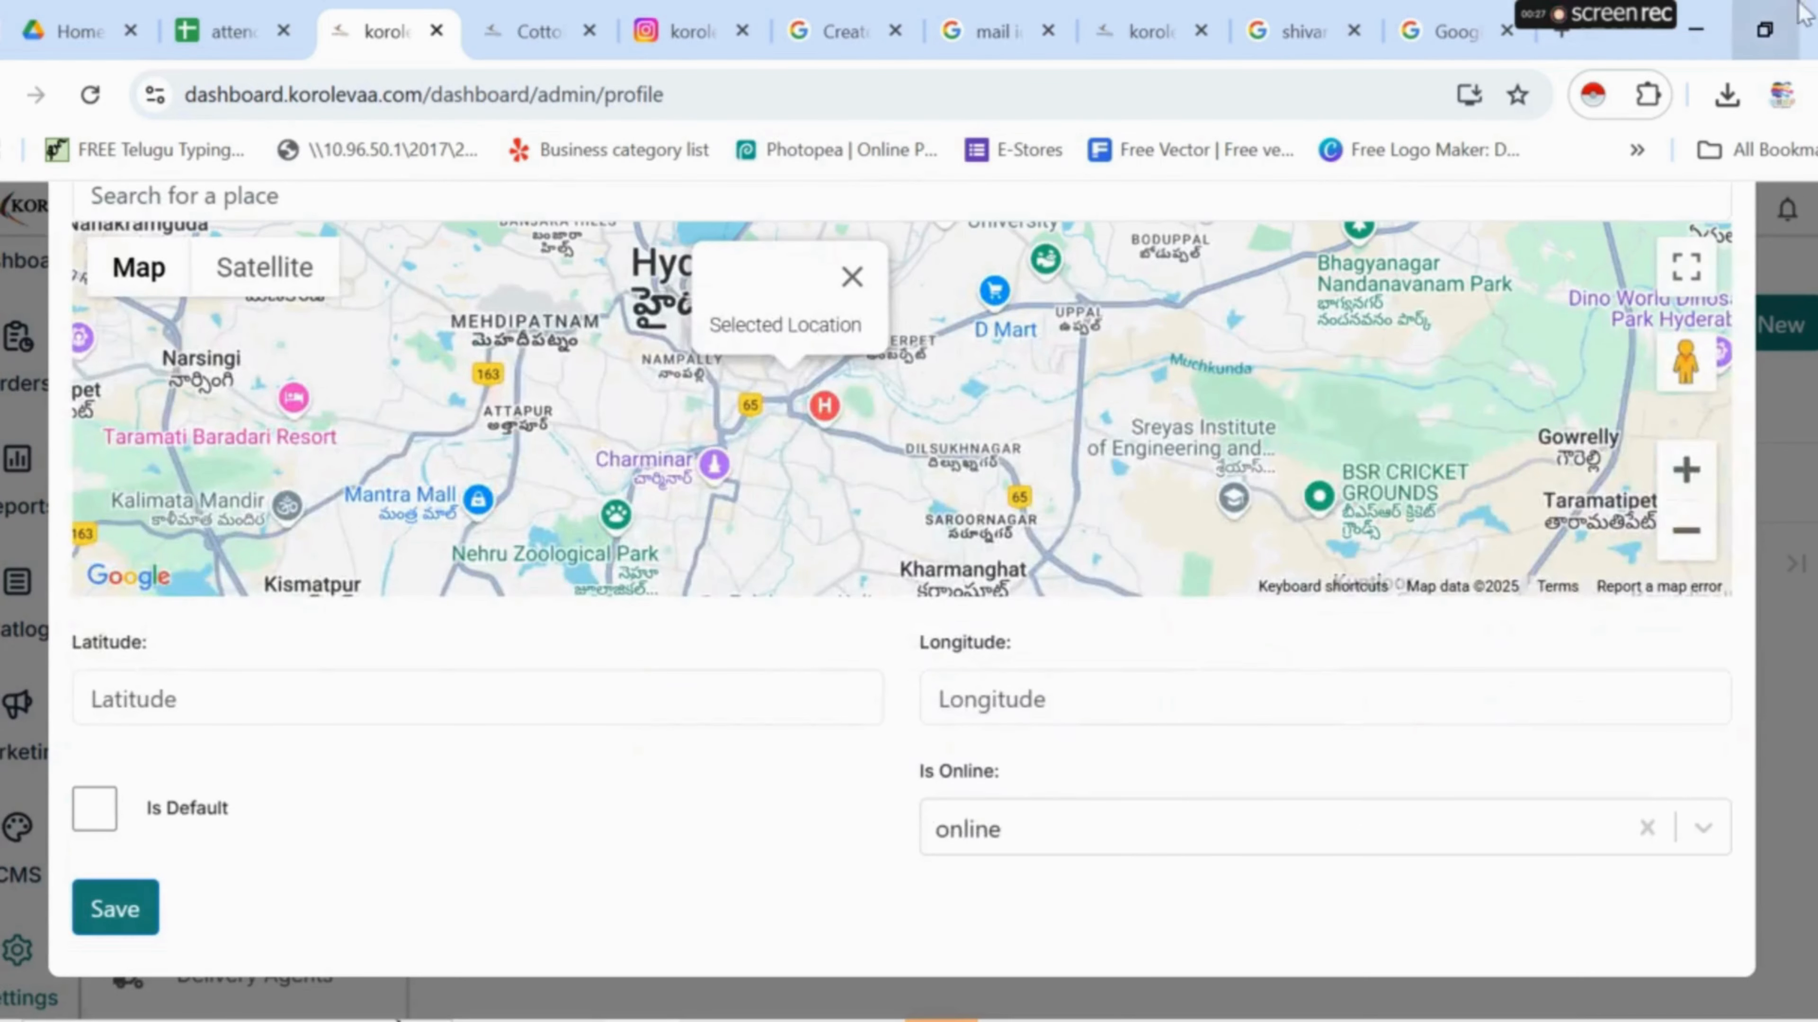
mouse_move(1616, 28)
left_click(254, 809)
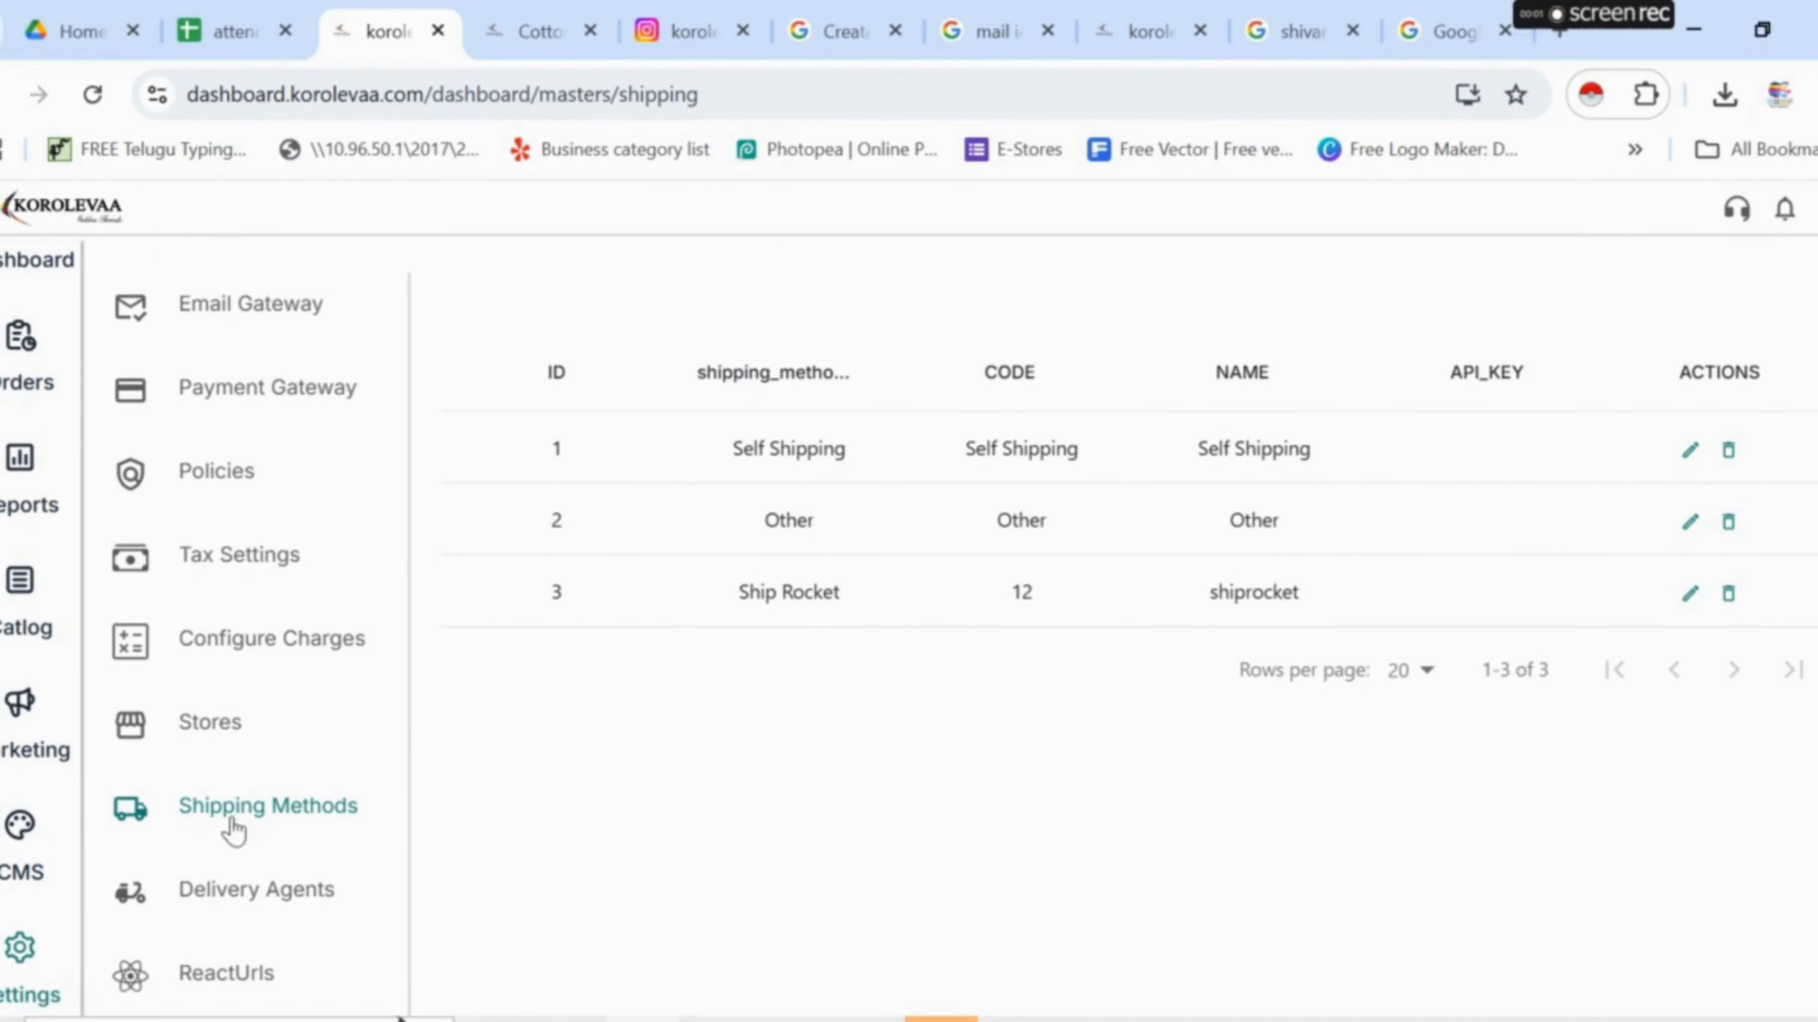
- Review the three shipping methods, then open the empty Delivery Agents page
scroll(923, 823, "up", 2)
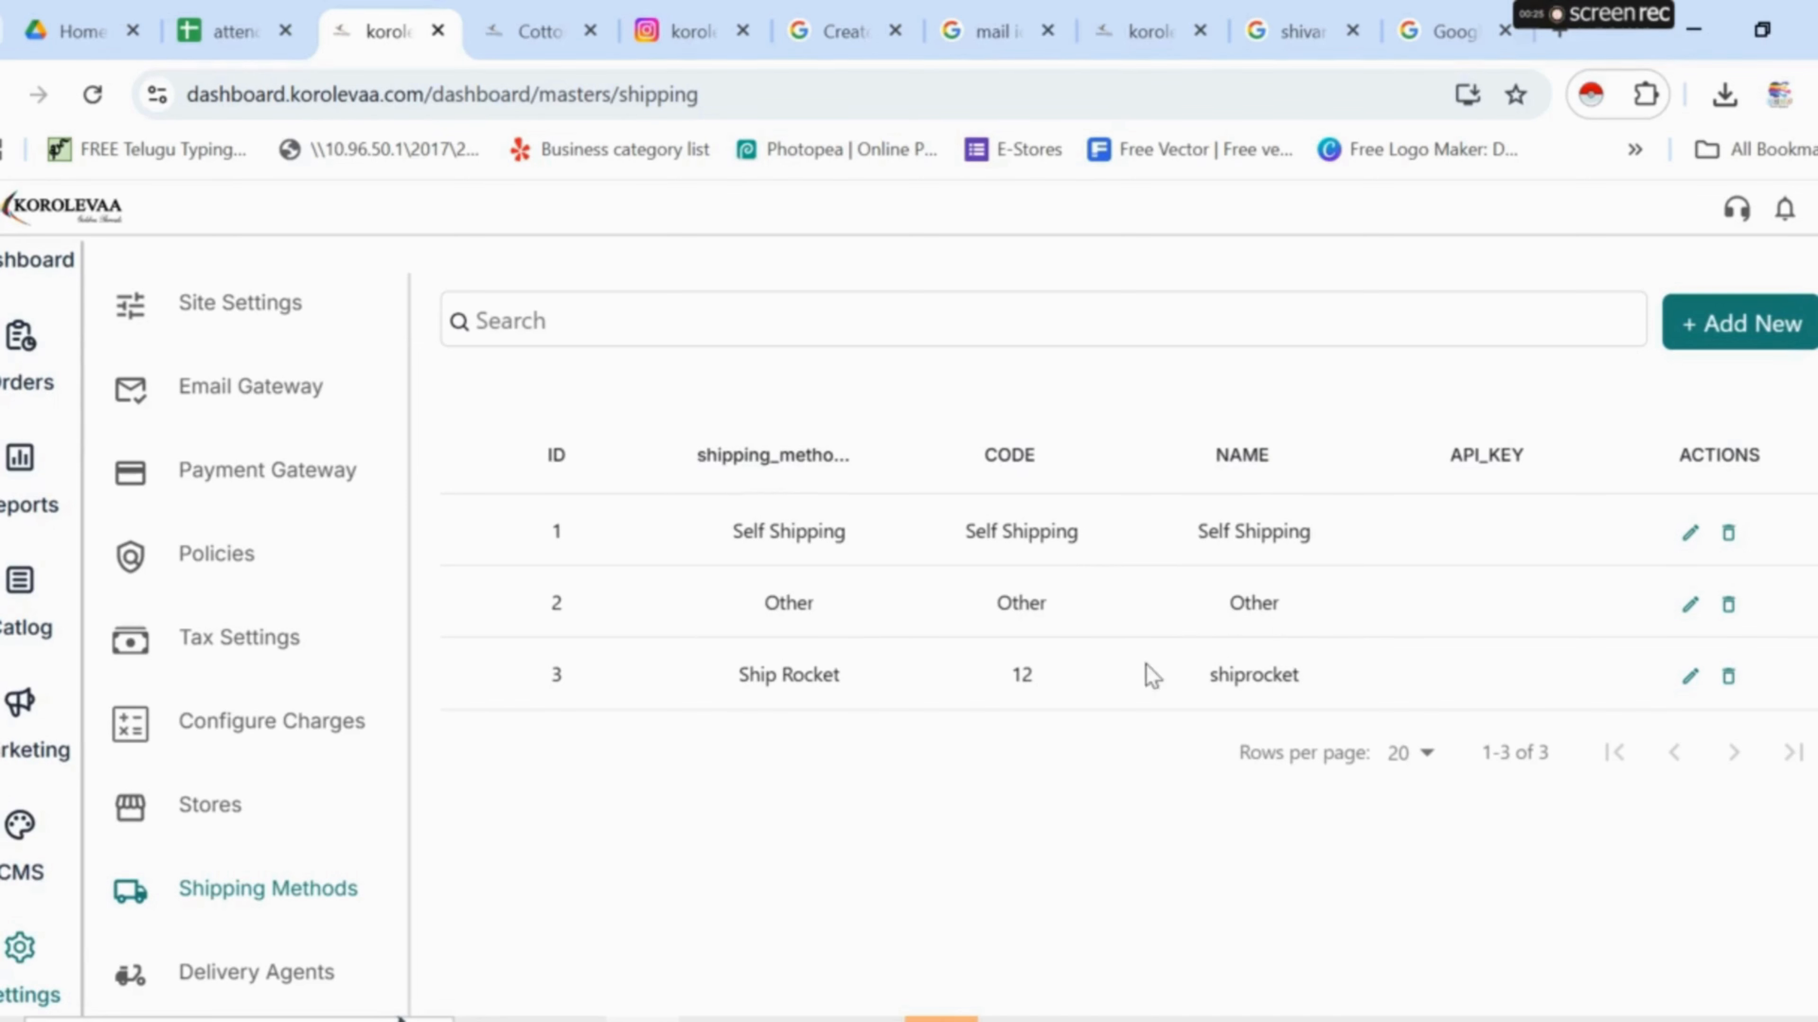
left_click(236, 972)
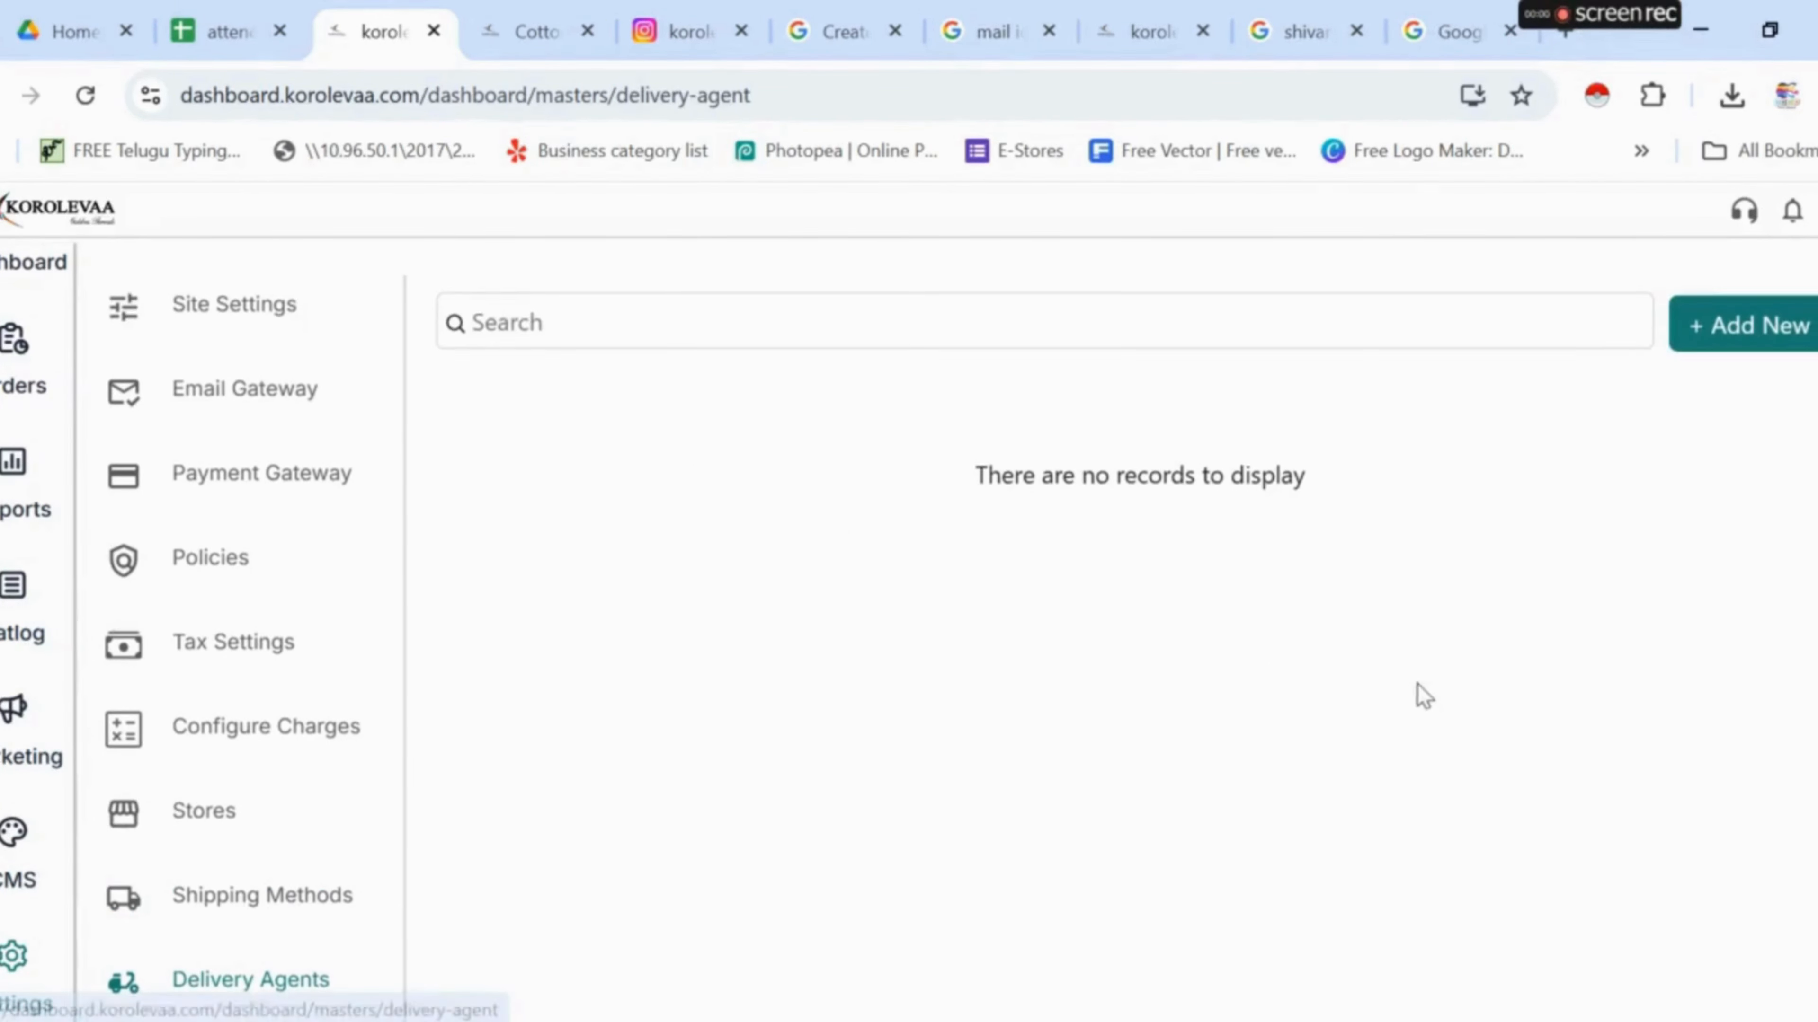
left_click(1759, 343)
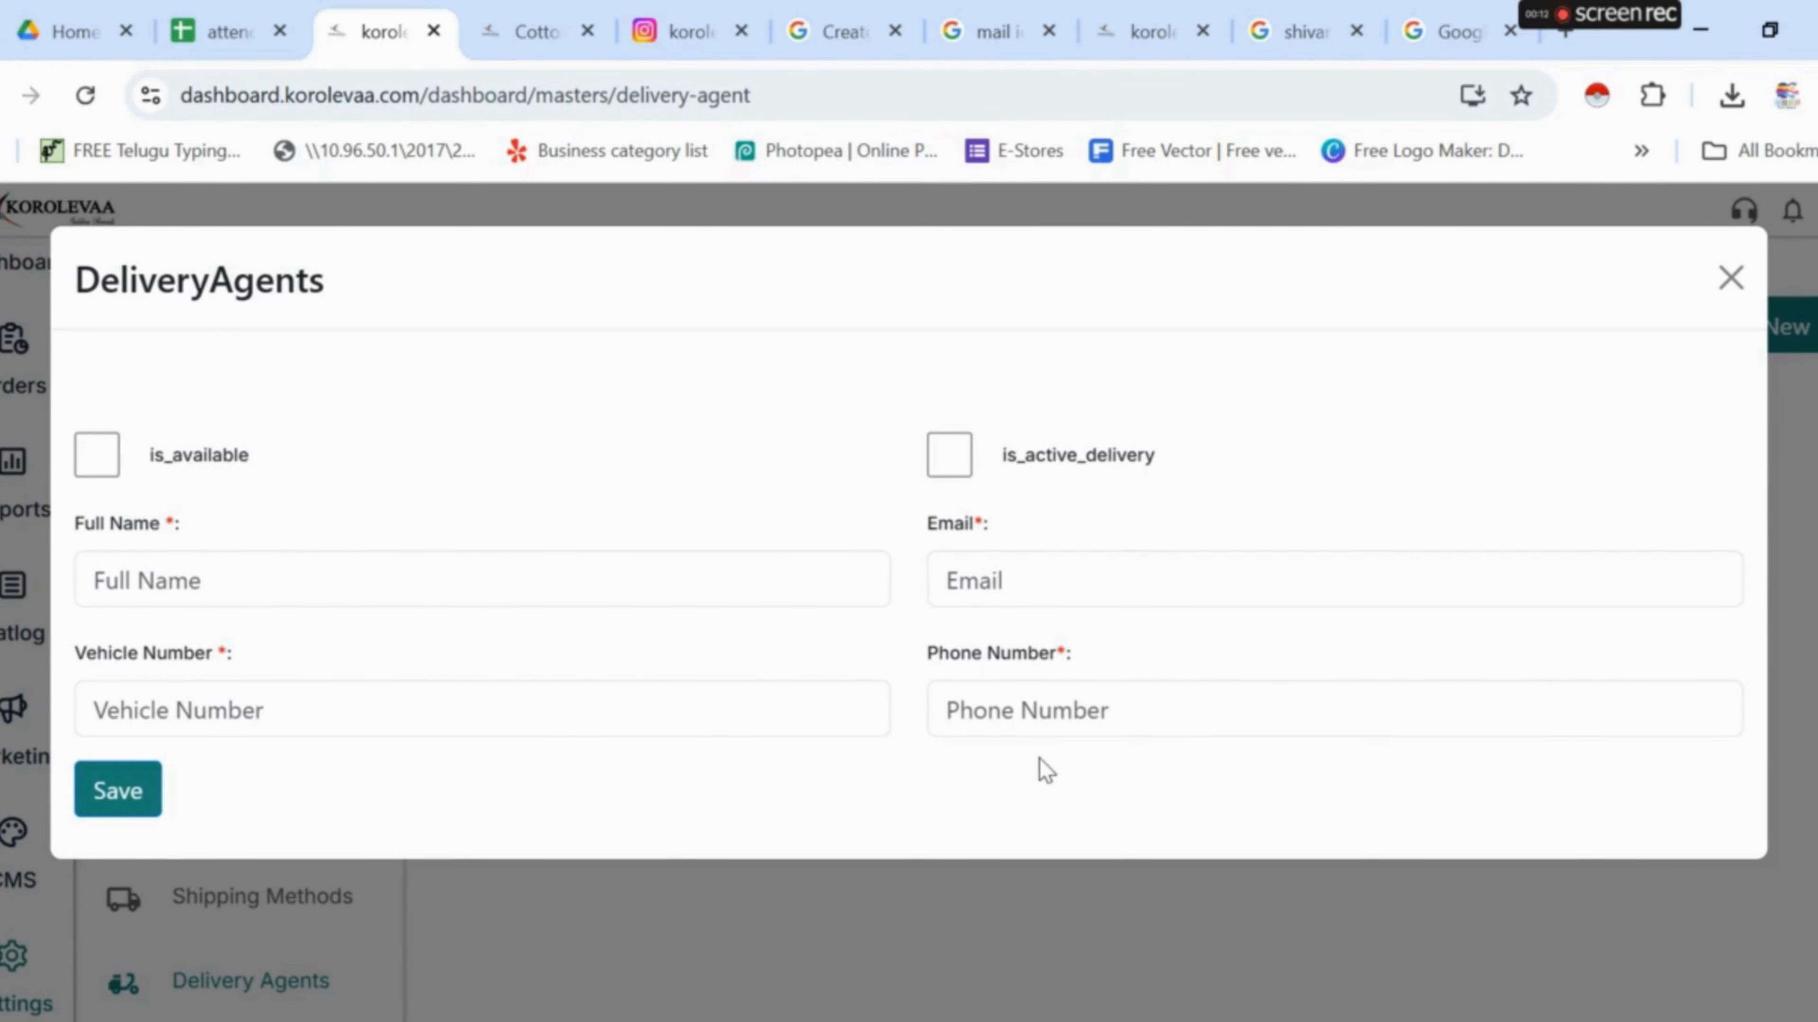
left_click(1728, 281)
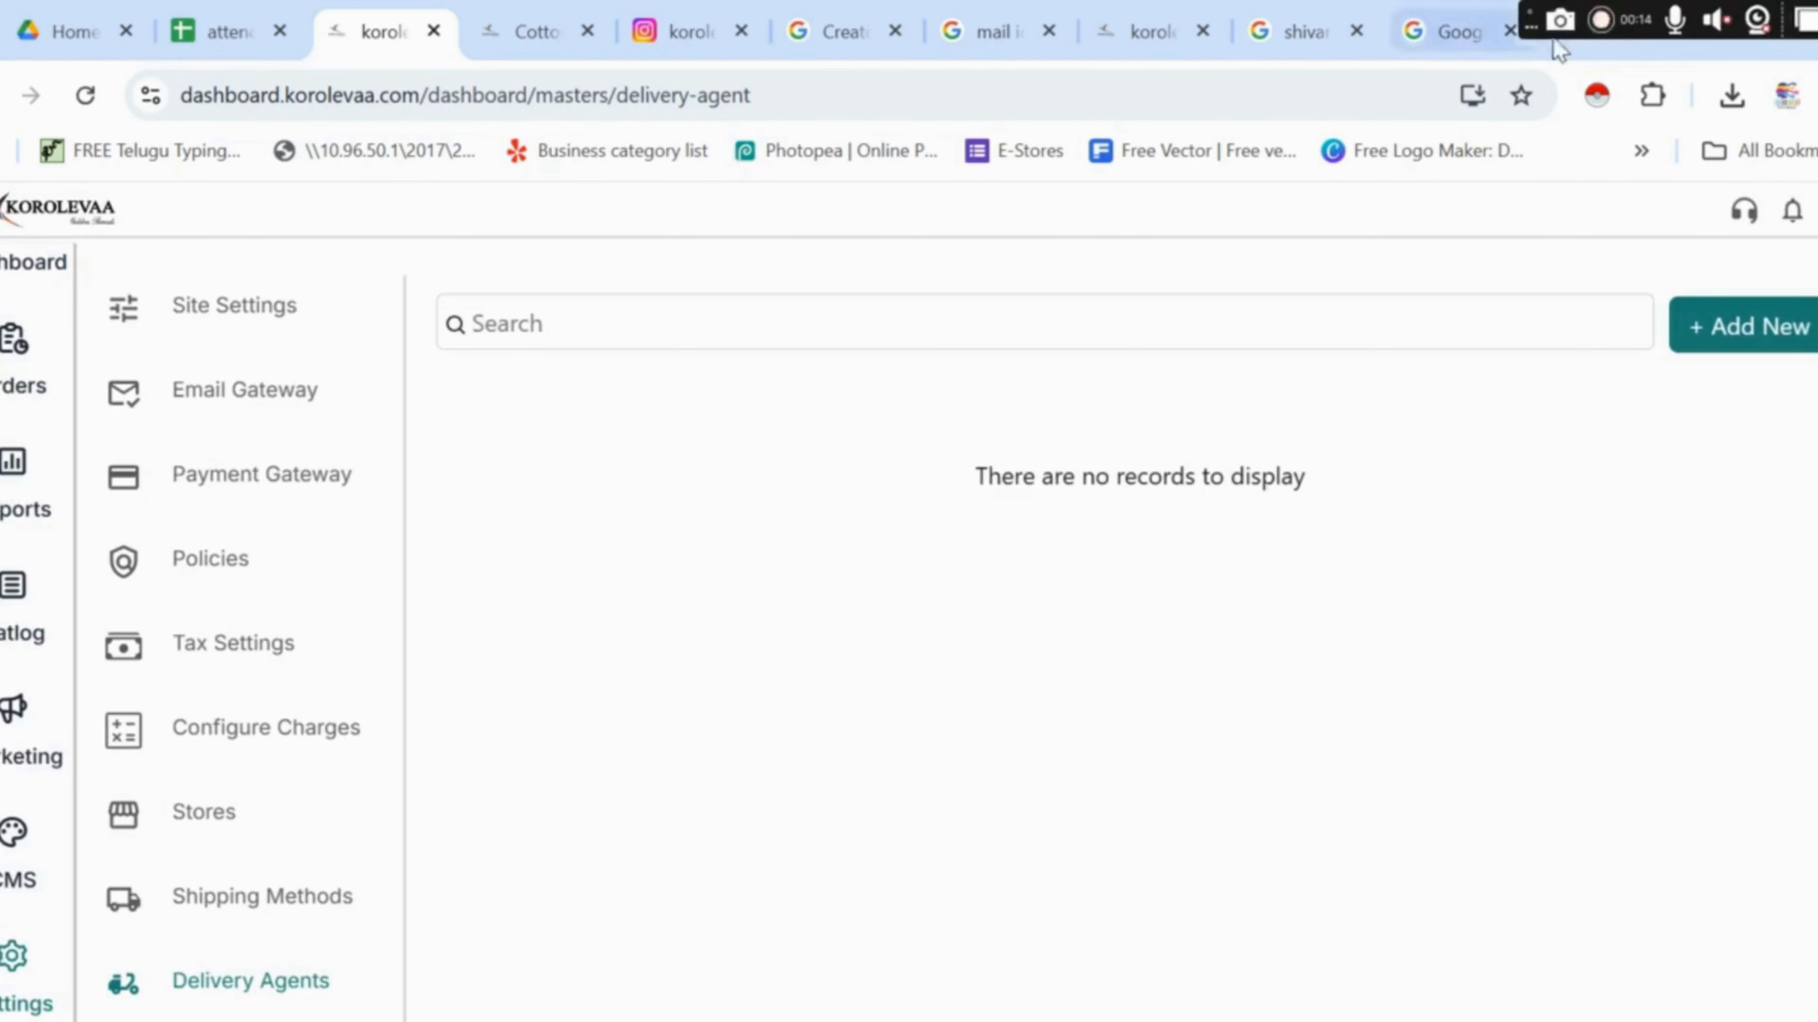